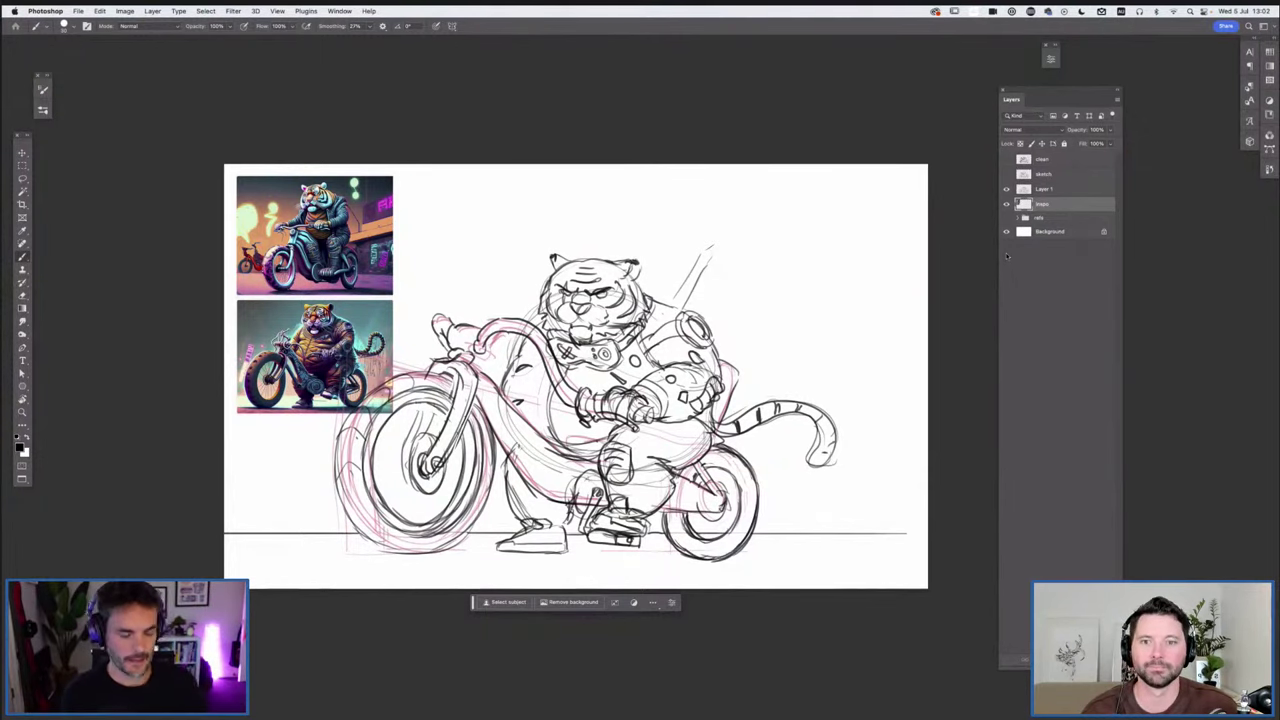
Switch to Firefox and review the Firefly image sets of tiger motorbike riders, hooded samurai tigers, tiger cyclists and cyberpunk bars
key("super+Tab")
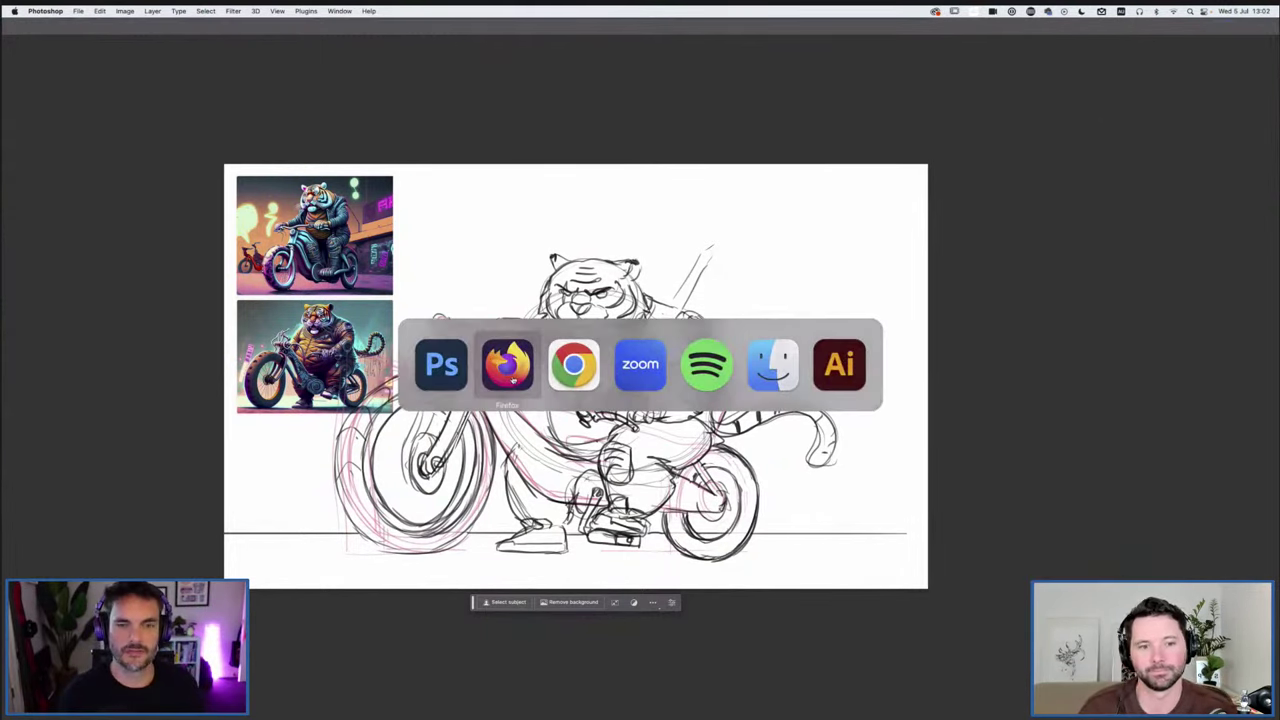
left_click(508, 366)
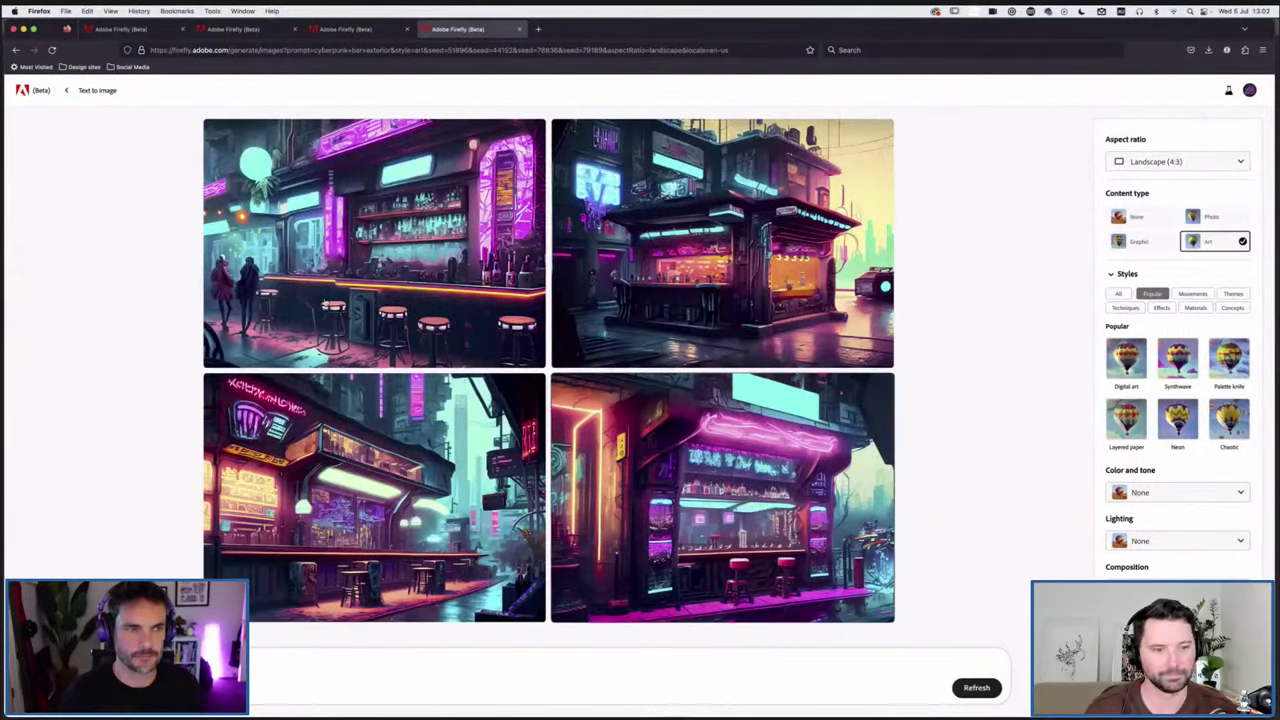
left_click(120, 28)
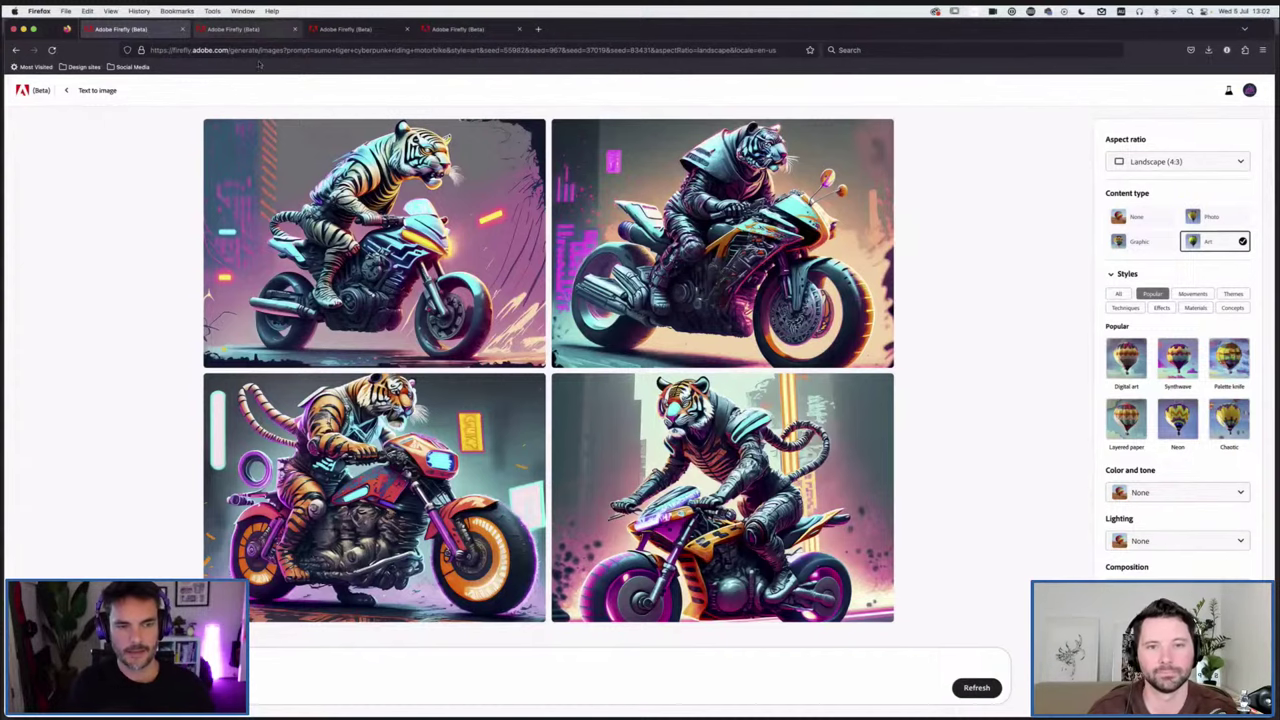
left_click(251, 31)
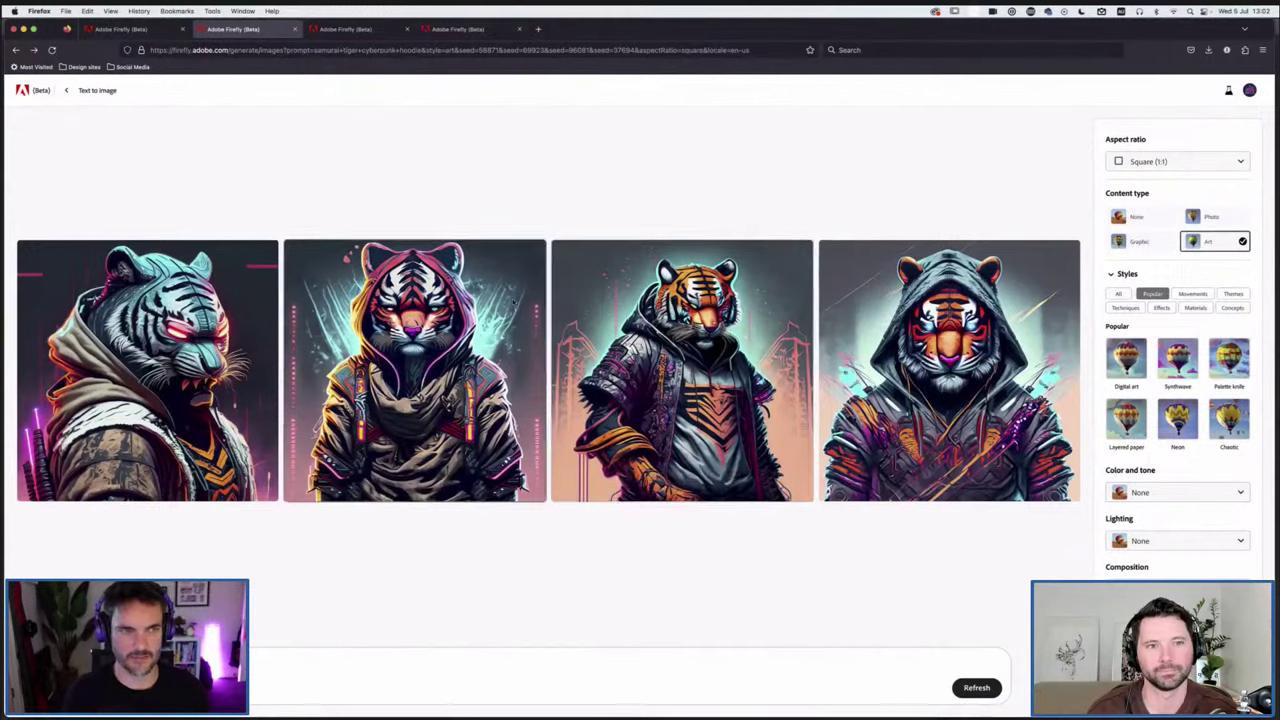
left_click(367, 30)
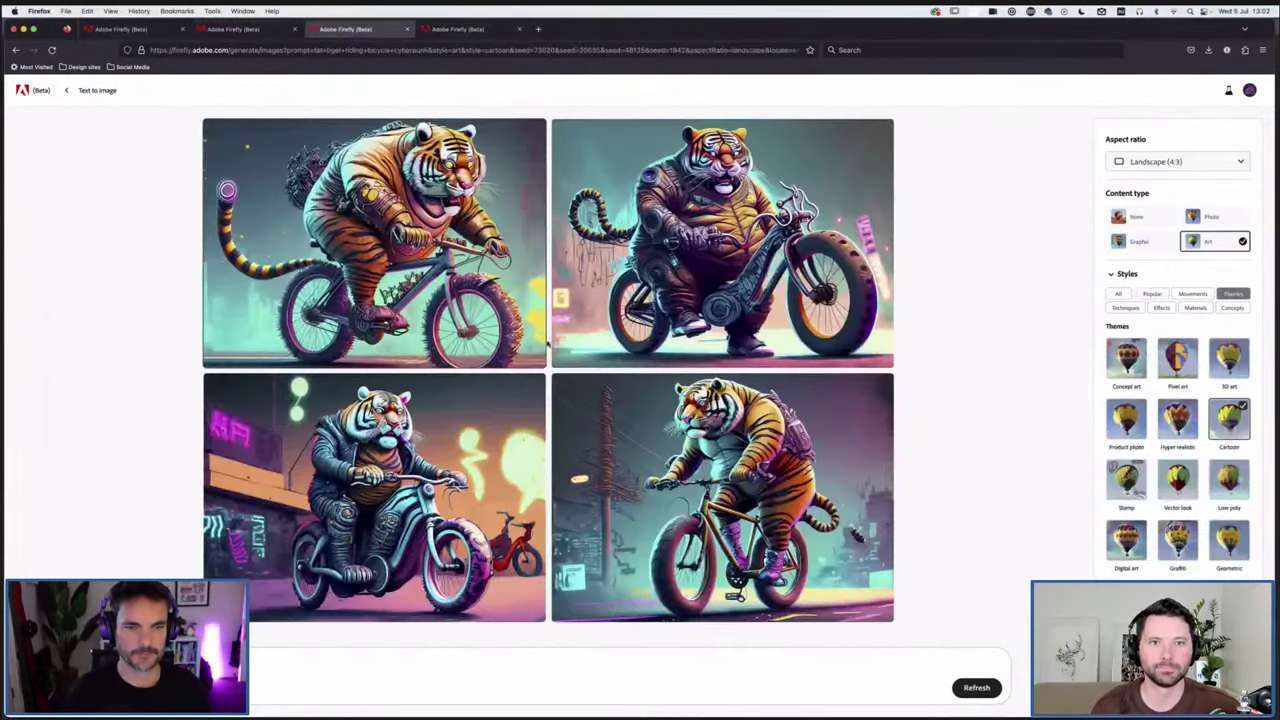
left_click(458, 30)
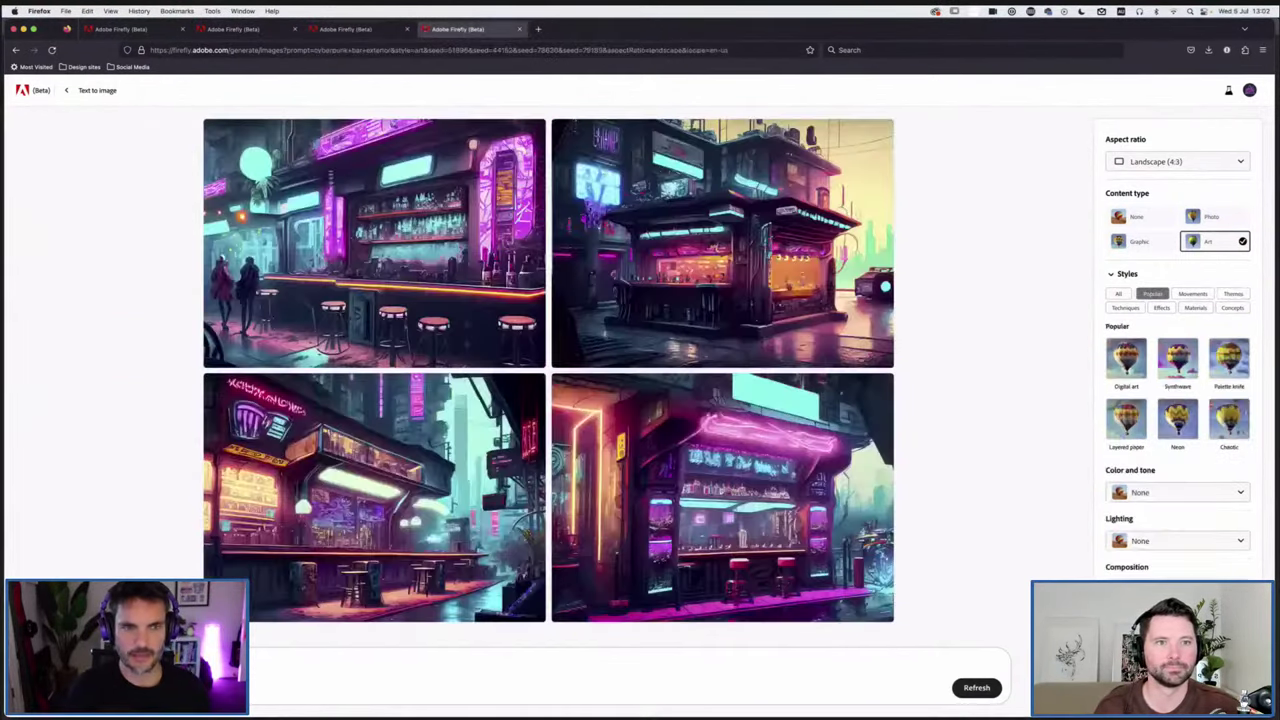
Examine the individual cartoon tiger-on-bicycle results in Firefly and revisit the cyberpunk bar exterior set
left_click(368, 32)
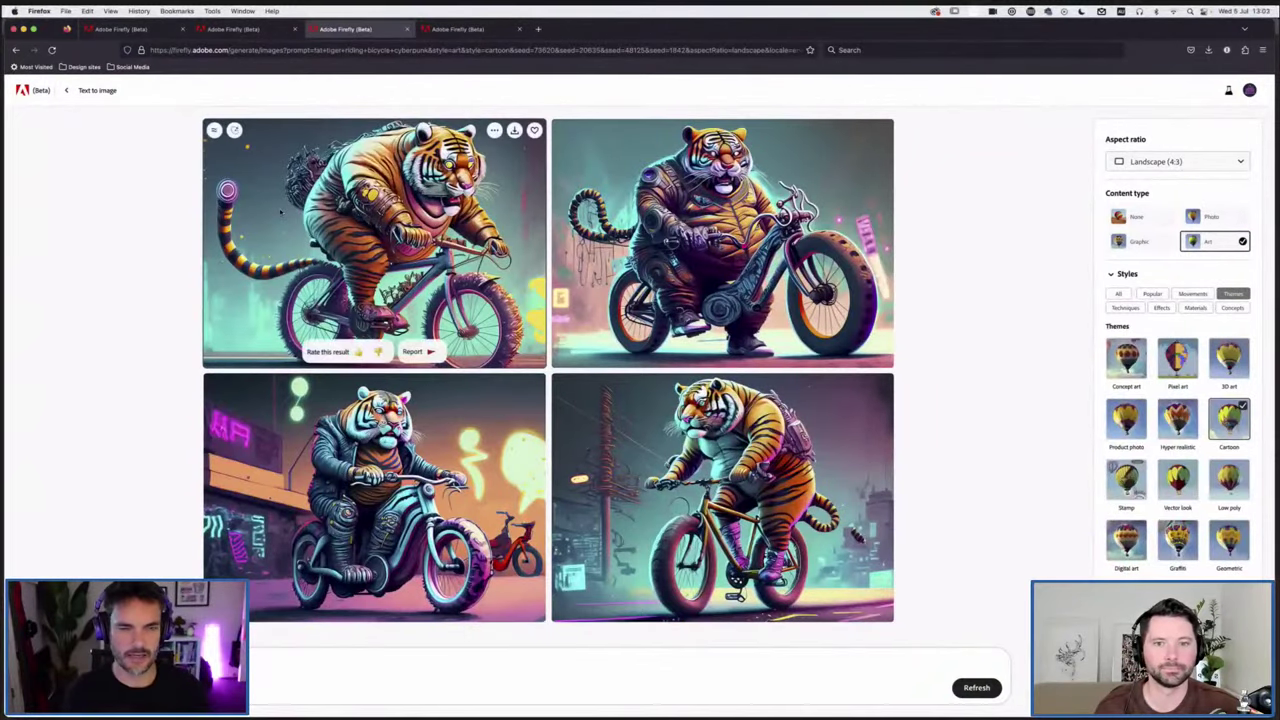
mouse_move(584, 131)
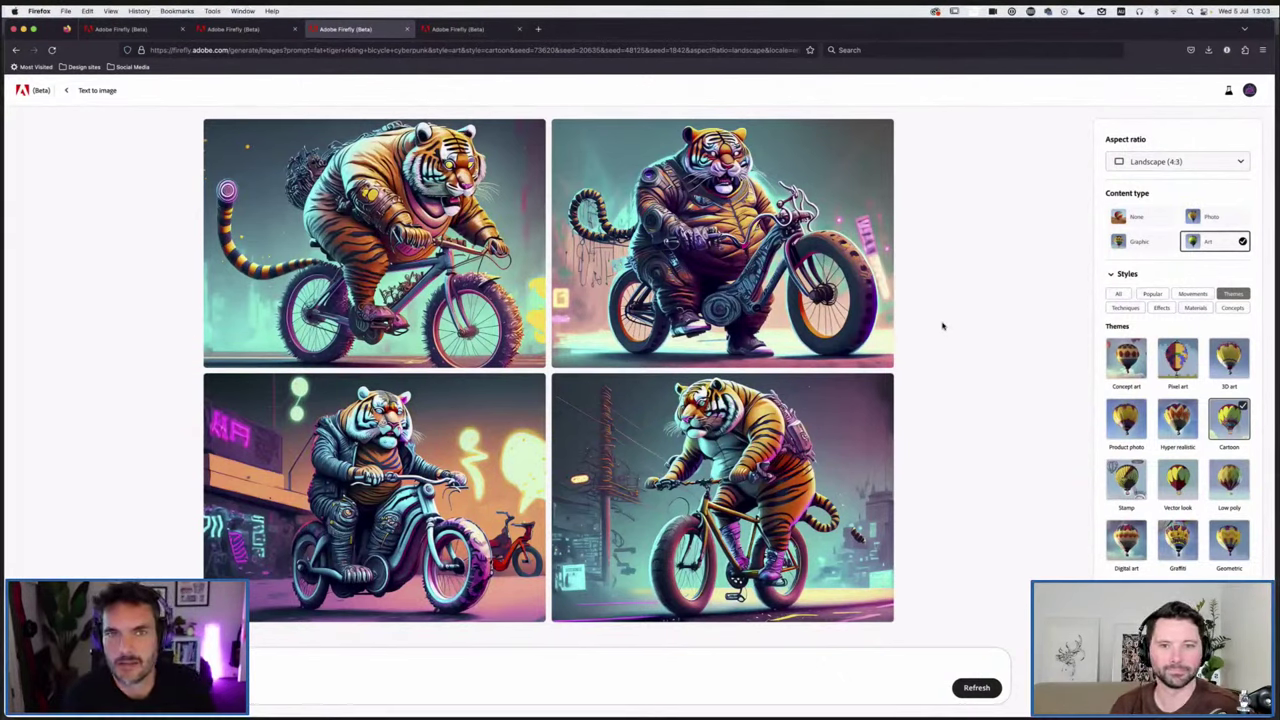
mouse_move(476, 357)
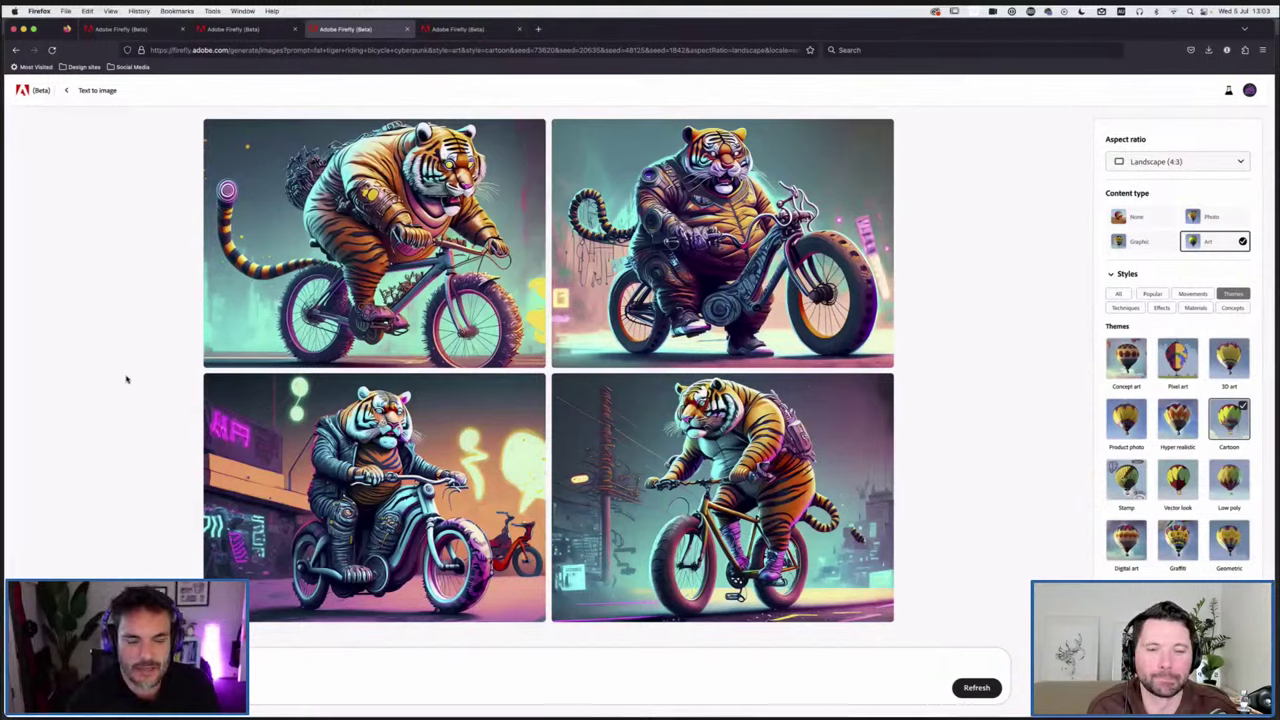
mouse_move(375, 245)
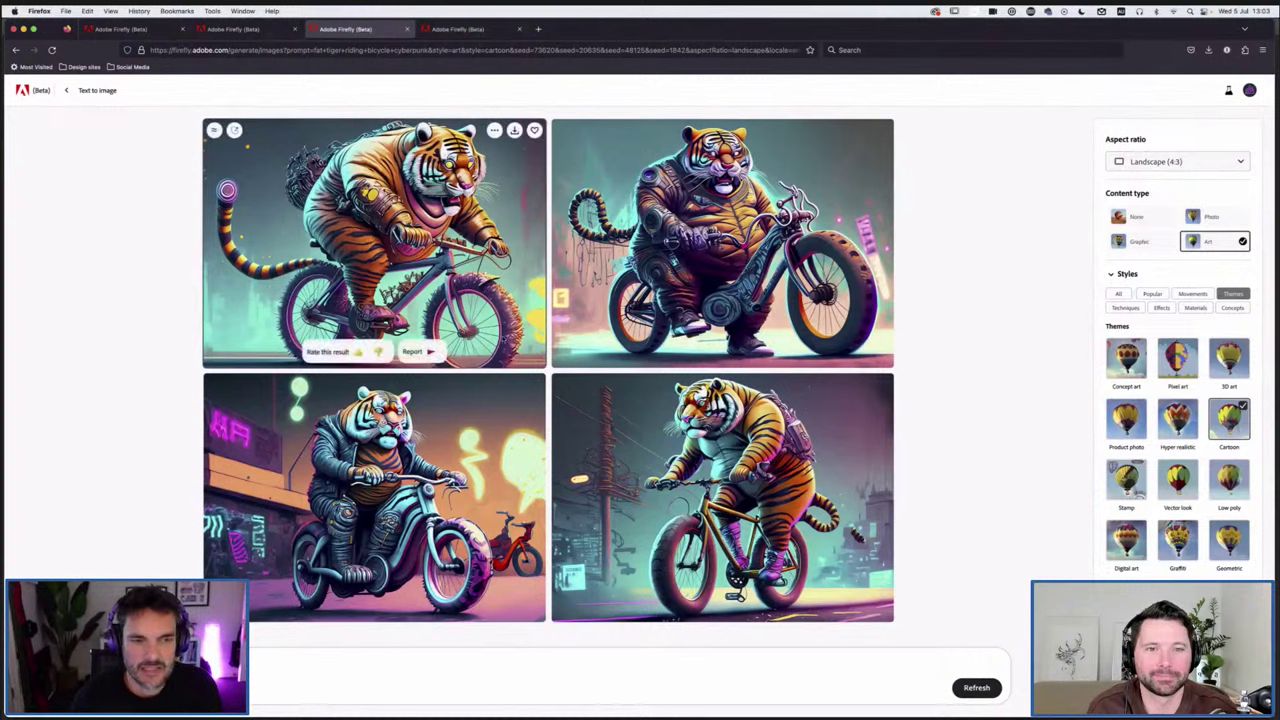
mouse_move(590, 420)
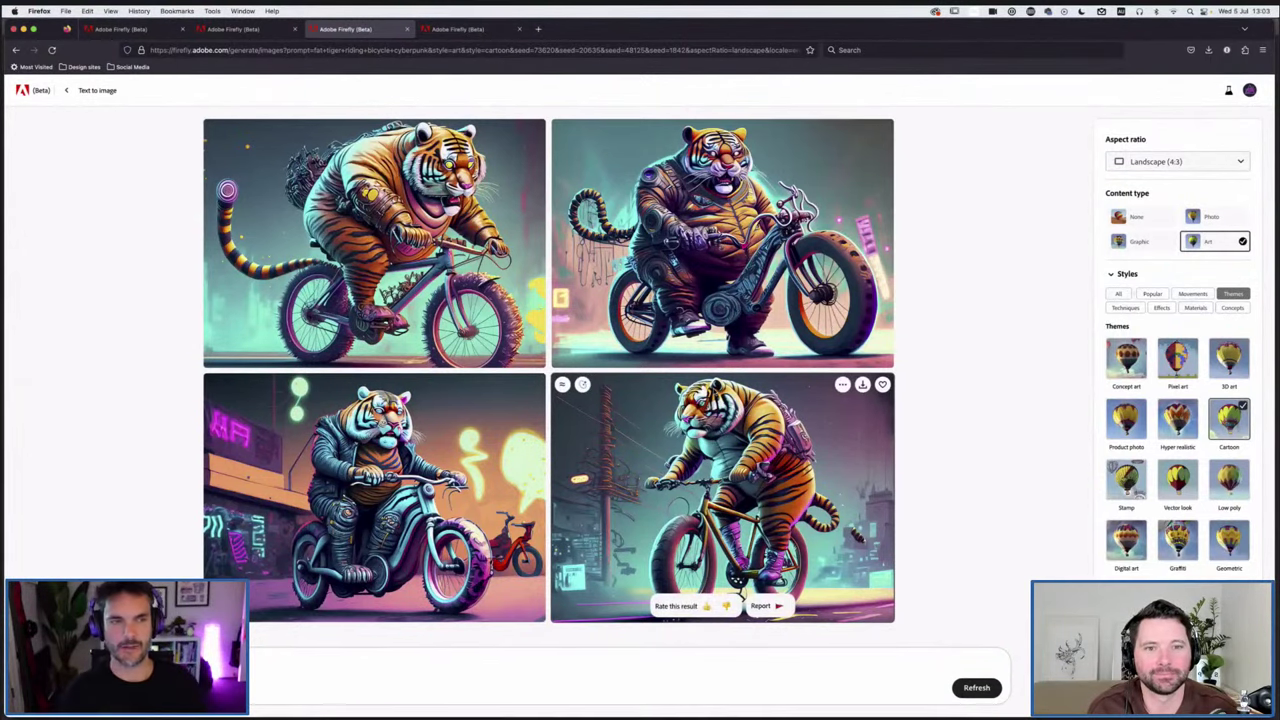
left_click(458, 28)
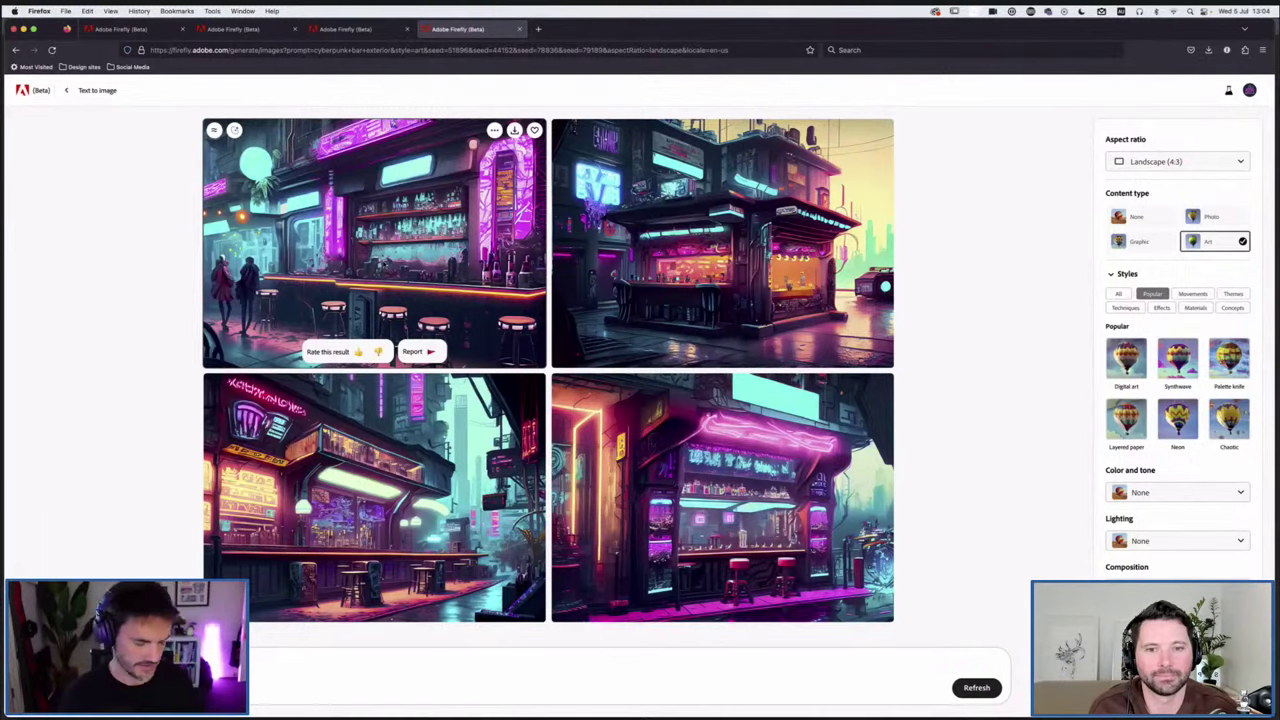
Return to Photoshop and nudge the pair of tiger inspiration images slightly with the Move tool
key("super+Tab")
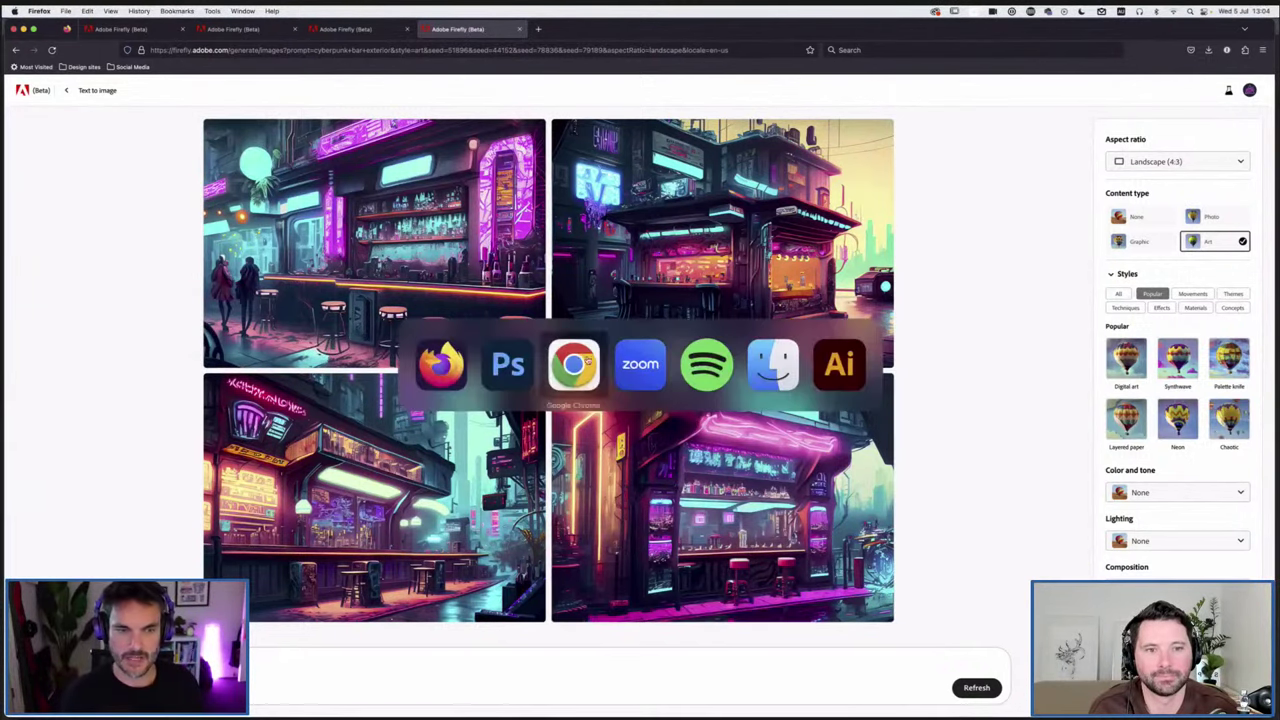
left_click(510, 363)
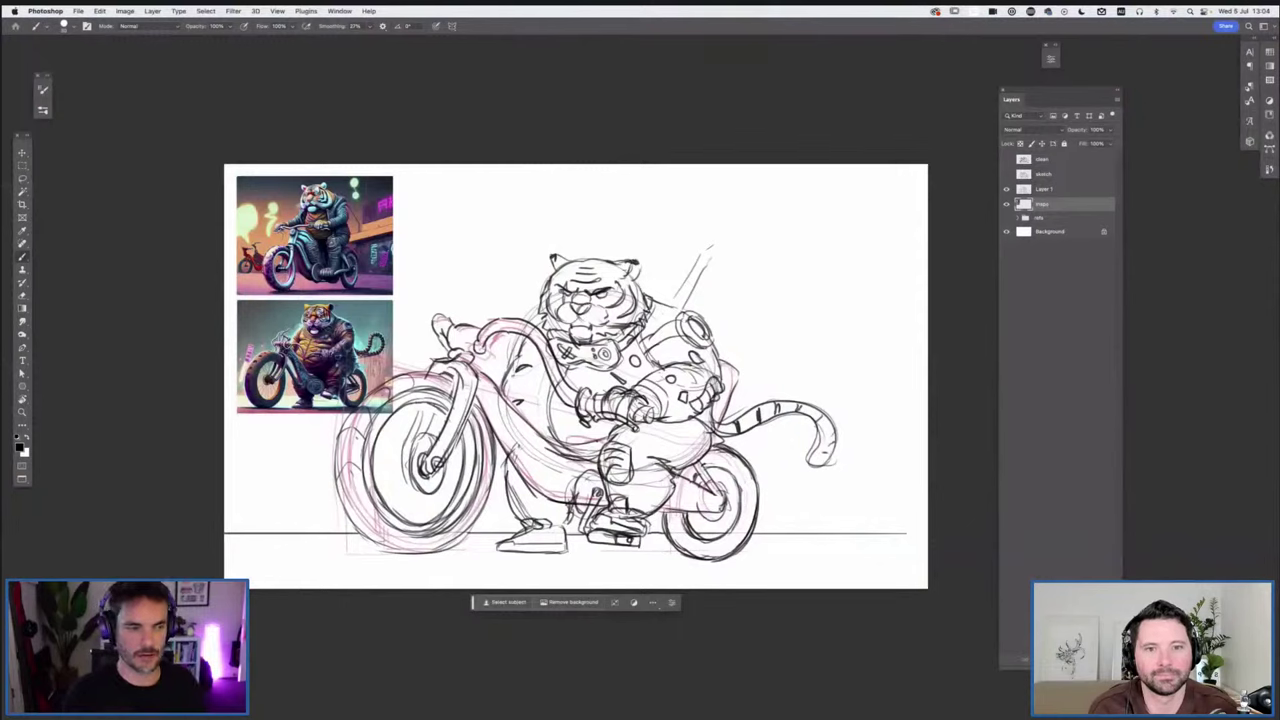
key("v")
left_click_drag(287, 329, 290, 328)
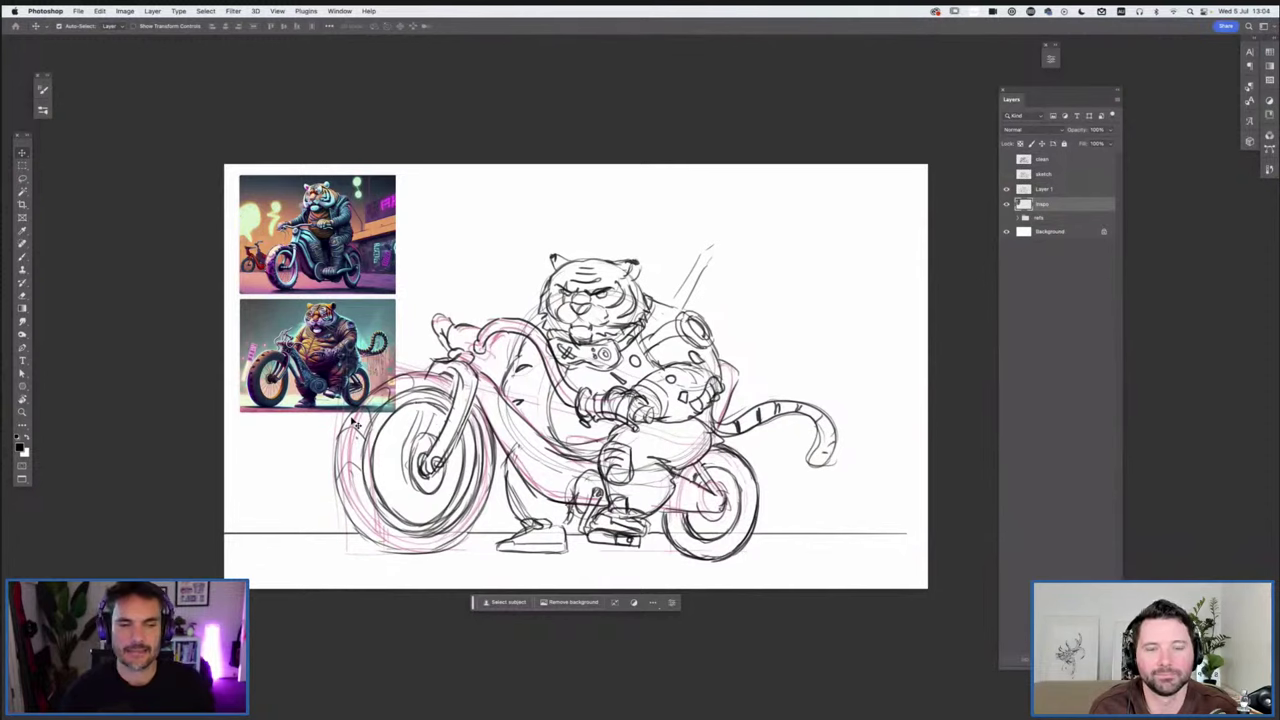
left_click_drag(349, 325, 342, 323)
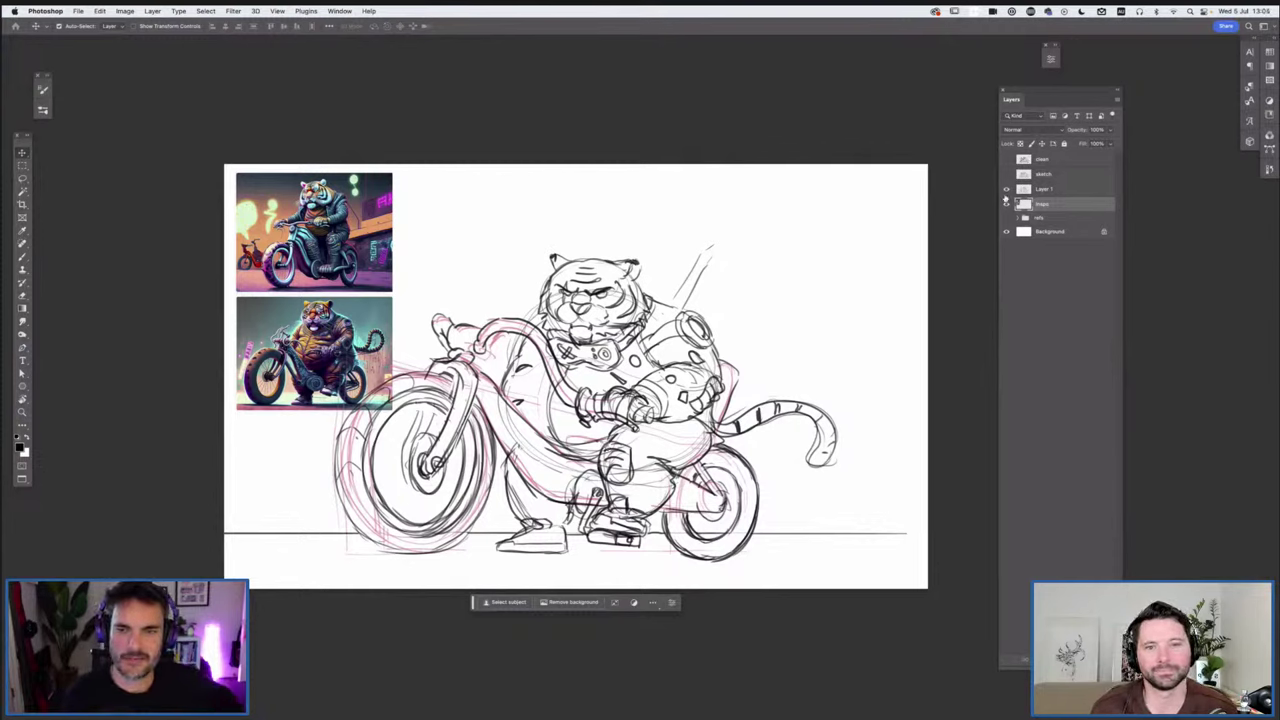
Hide Layer 1 and the tiger inspiration images, and show the sketch layer and the refs group
left_click(1006, 189)
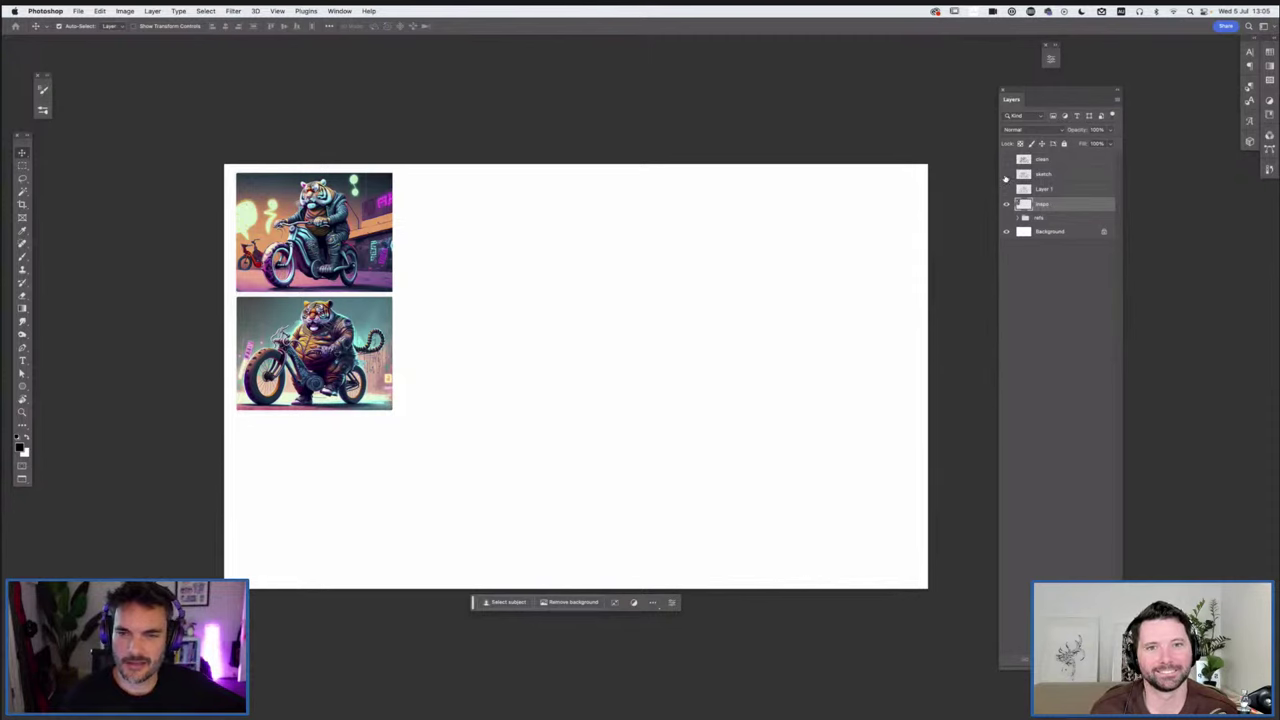
left_click(1006, 174)
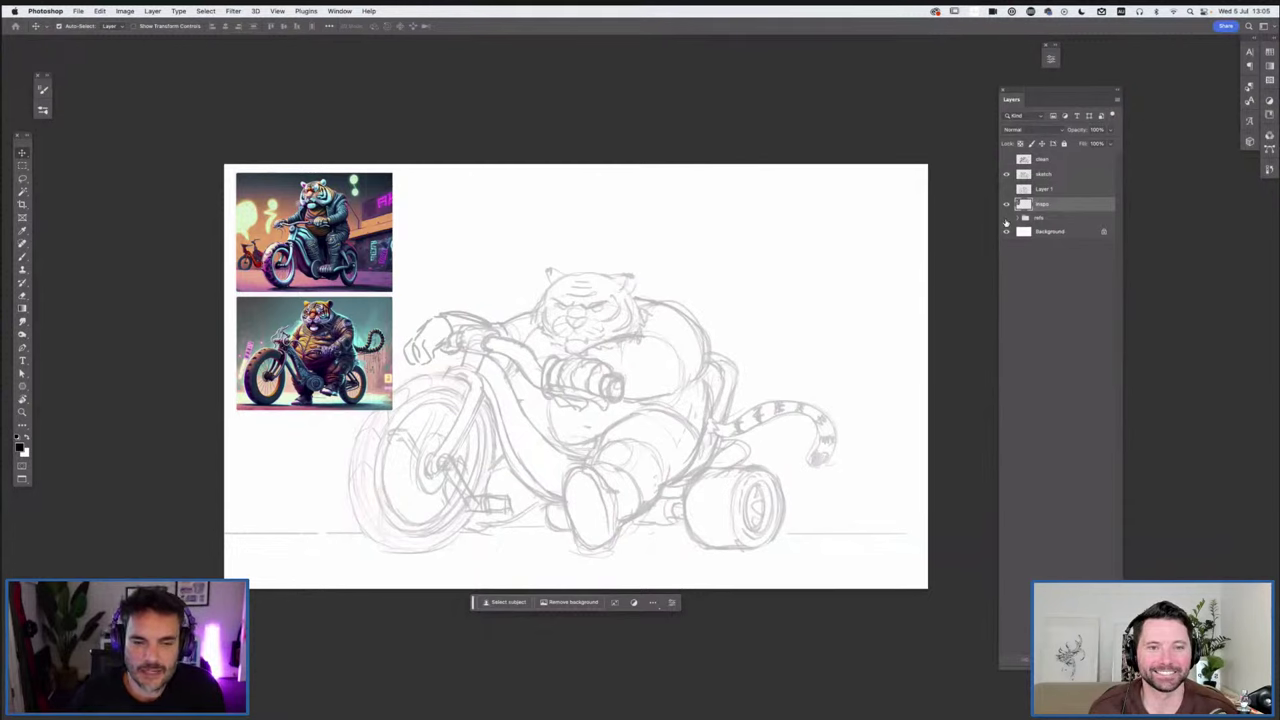
left_click(1006, 218)
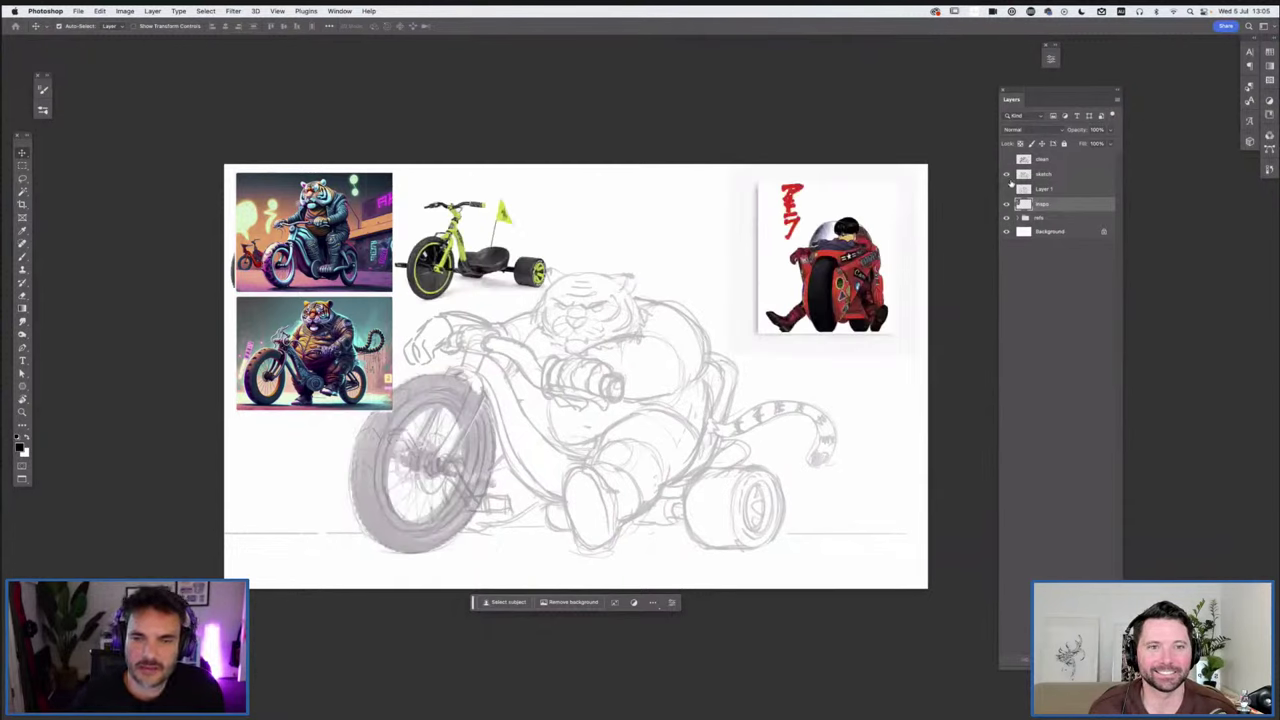
left_click(1006, 204)
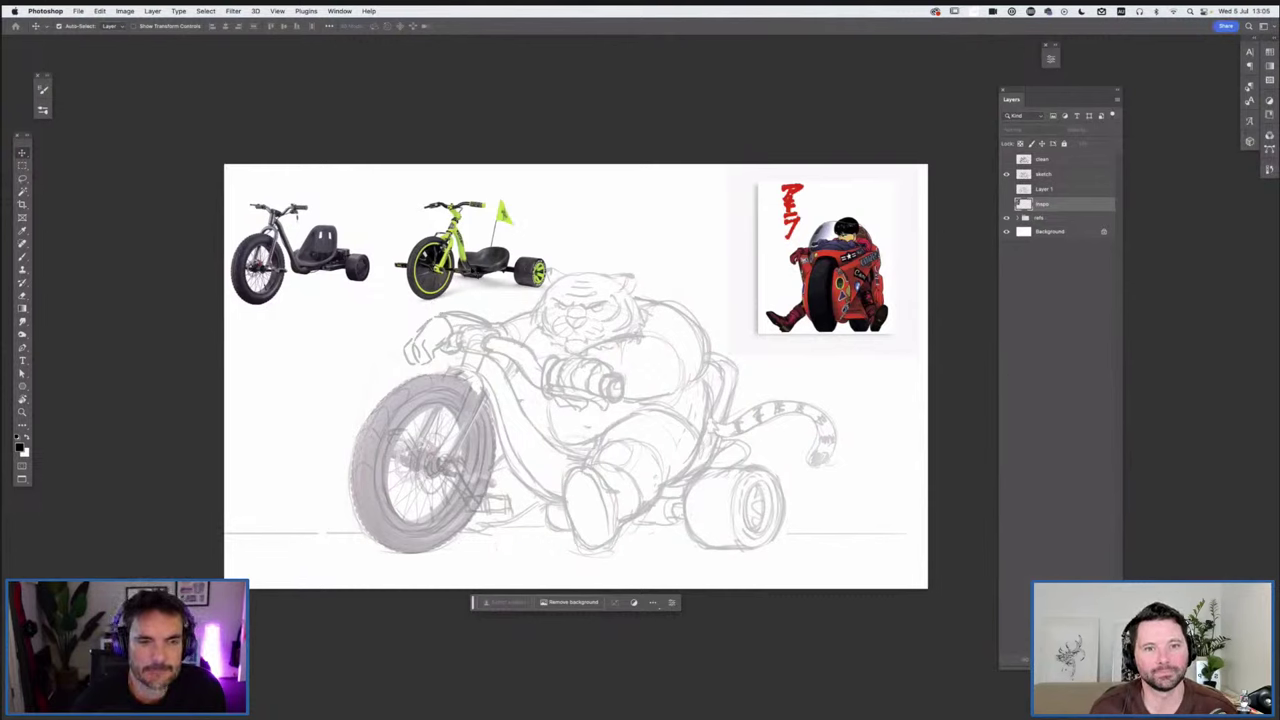
Shift the red motorcycle reference slightly to the right and briefly compare the sketch with the tiger inspiration images
mouse_move(838, 242)
left_mouse_down()
mouse_move(834, 259)
mouse_move(853, 240)
left_mouse_up()
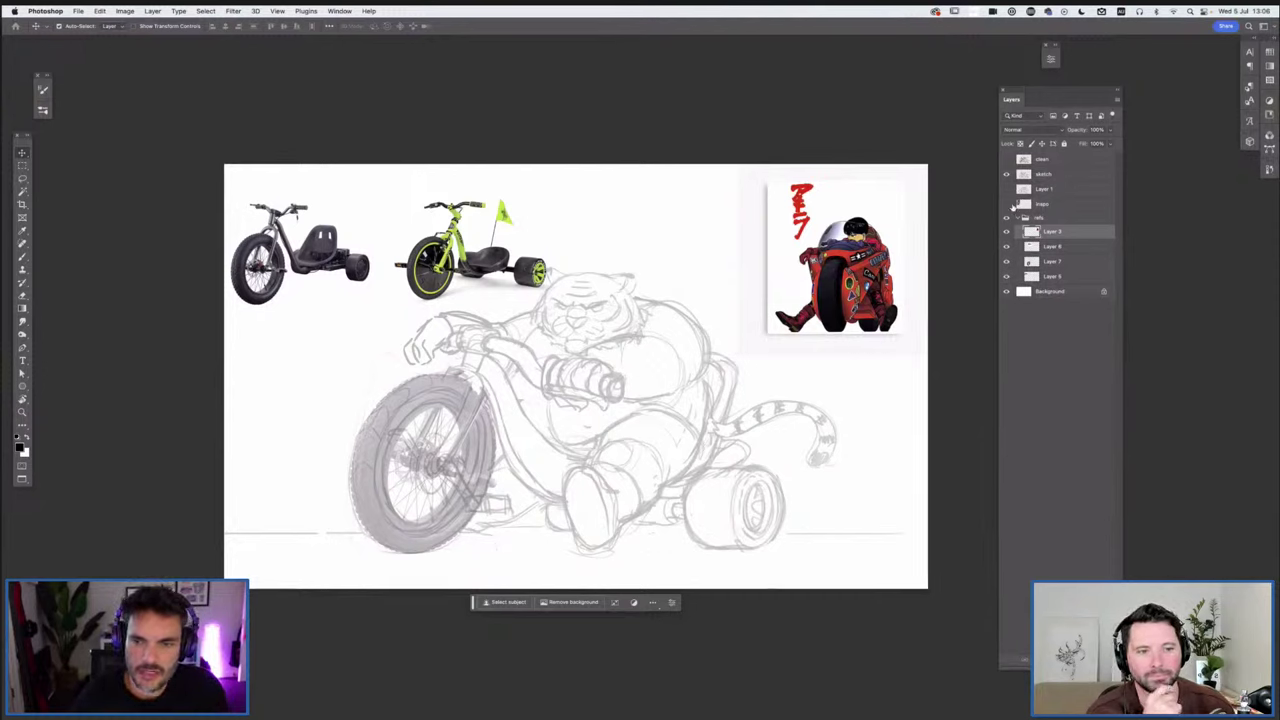
left_click(1007, 204)
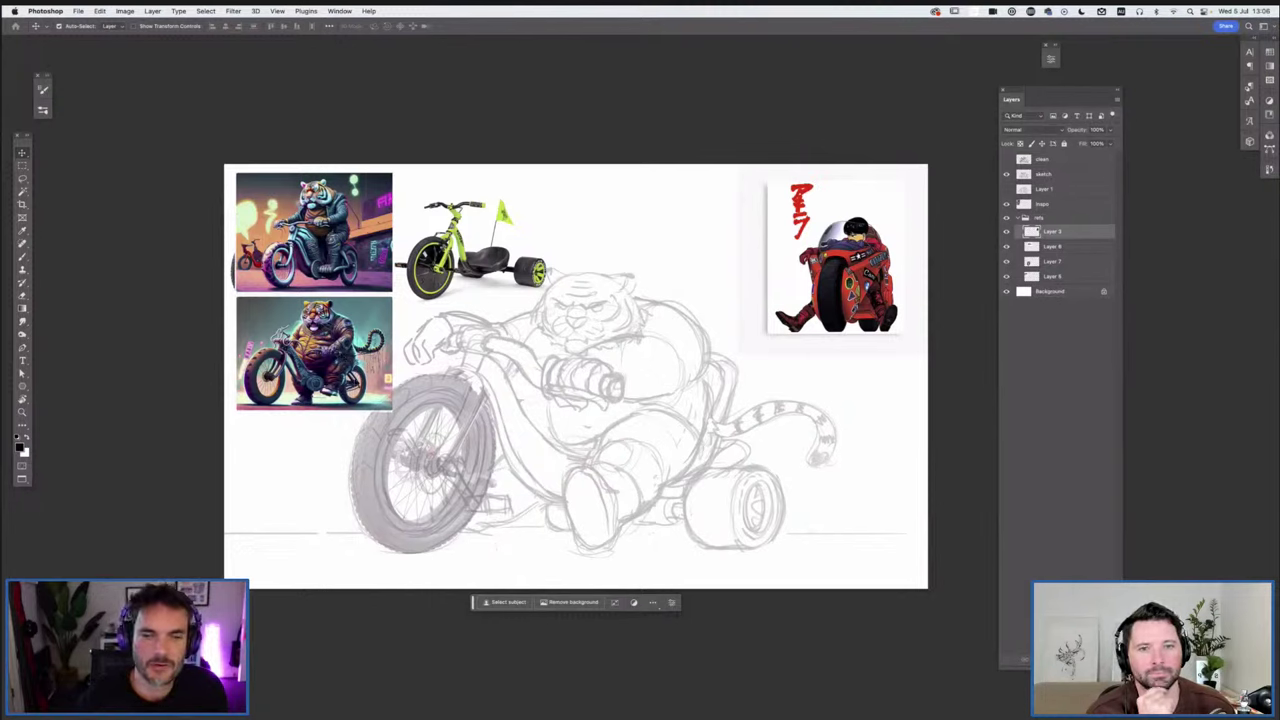
left_click(1006, 204)
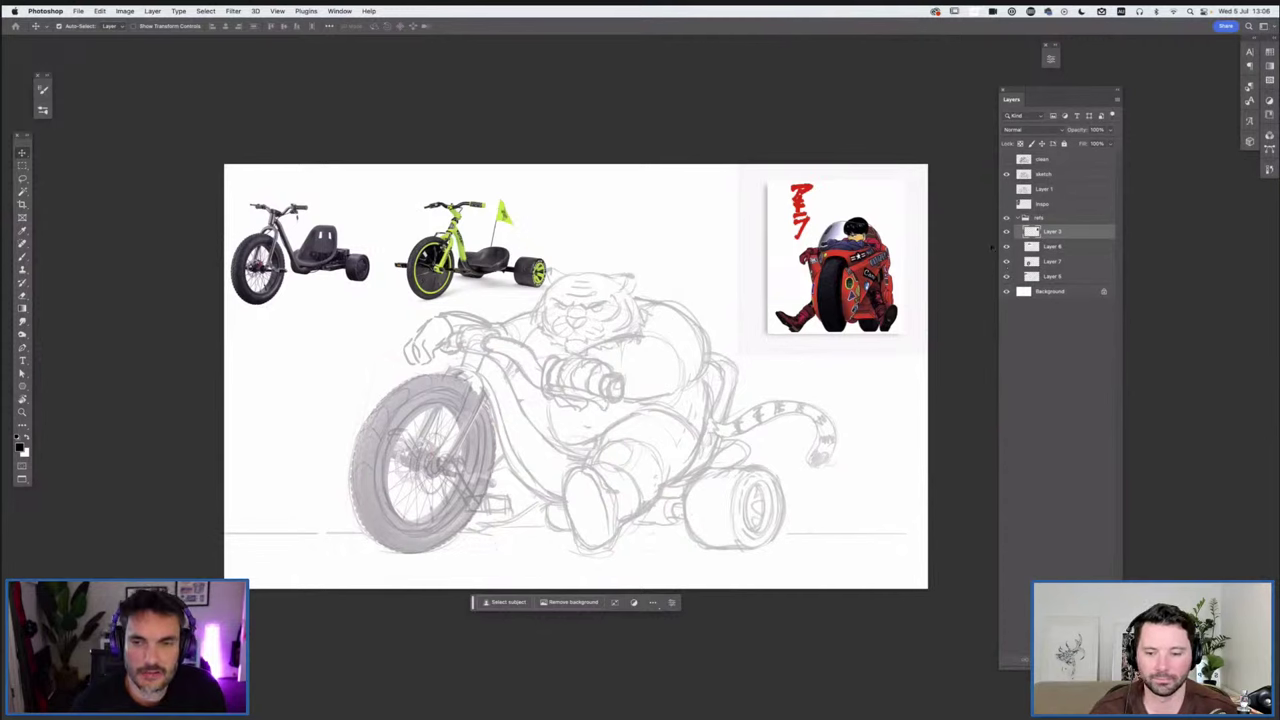
Hide the two tricycle references and the red motorcycle reference, and lower the front wheel reference (Layer 7) to 29% opacity
left_click(1006, 246)
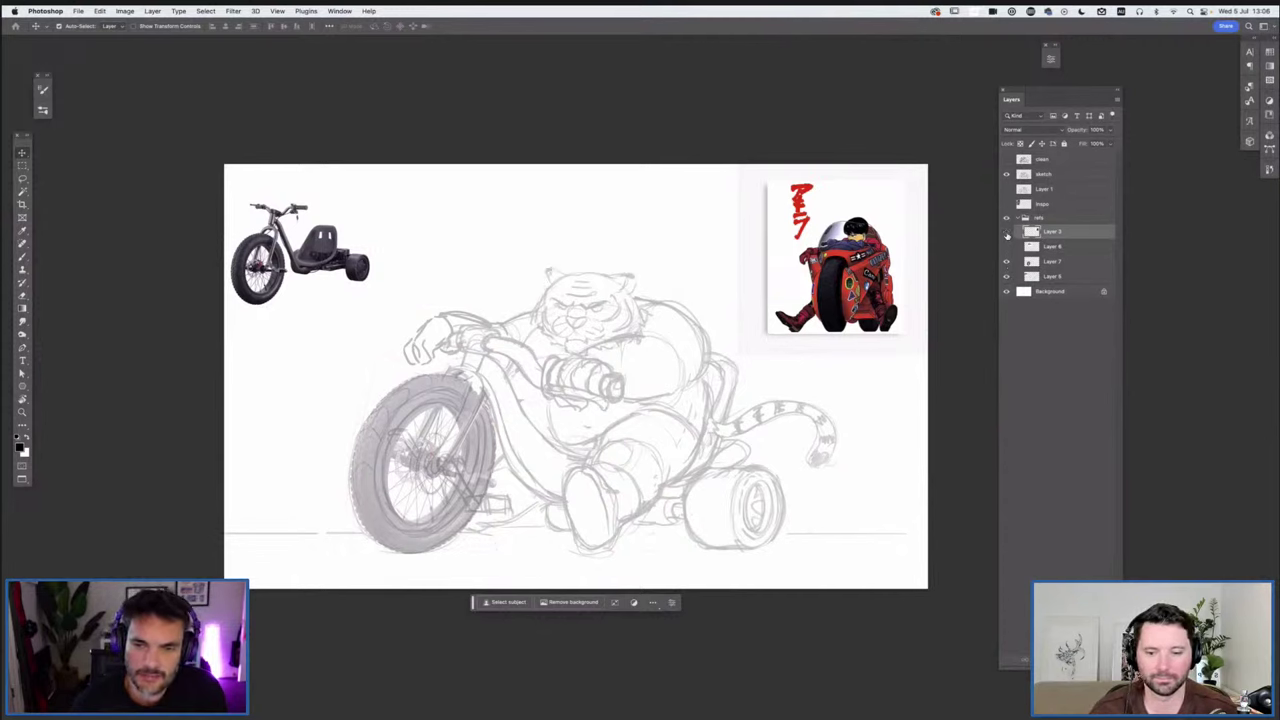
left_click(1006, 231)
left_click(1006, 276)
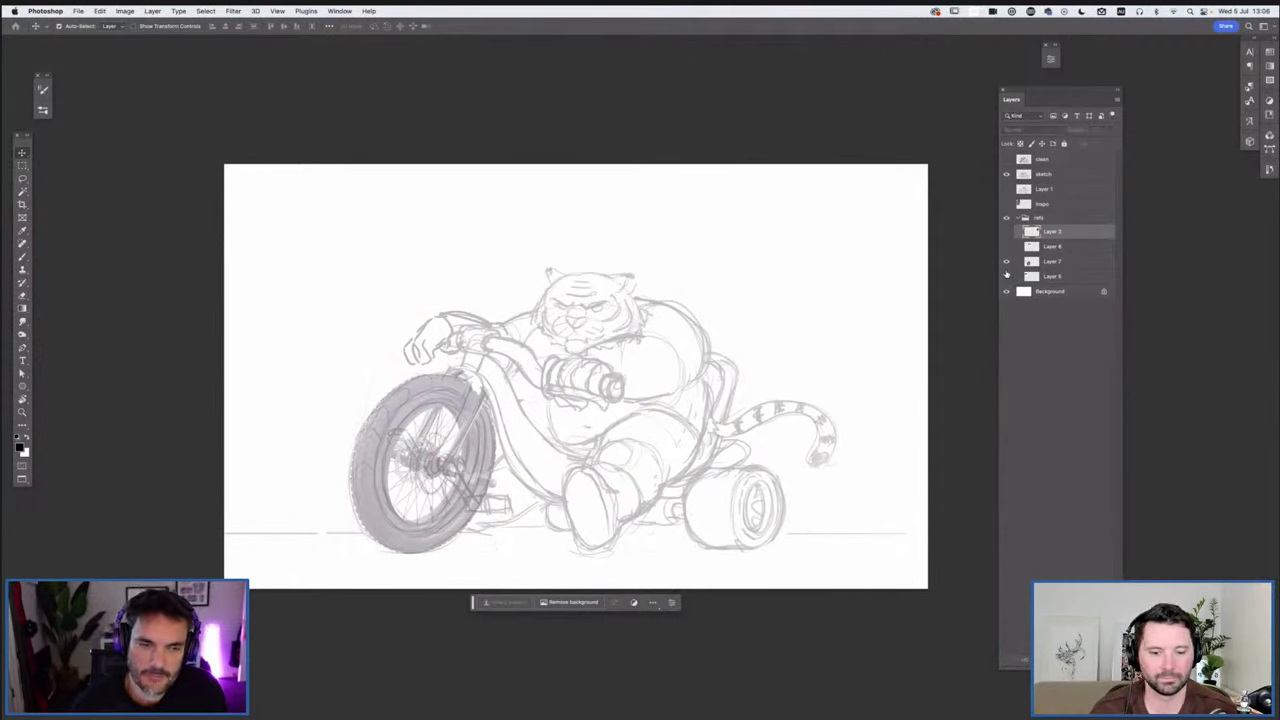
left_click(1052, 261)
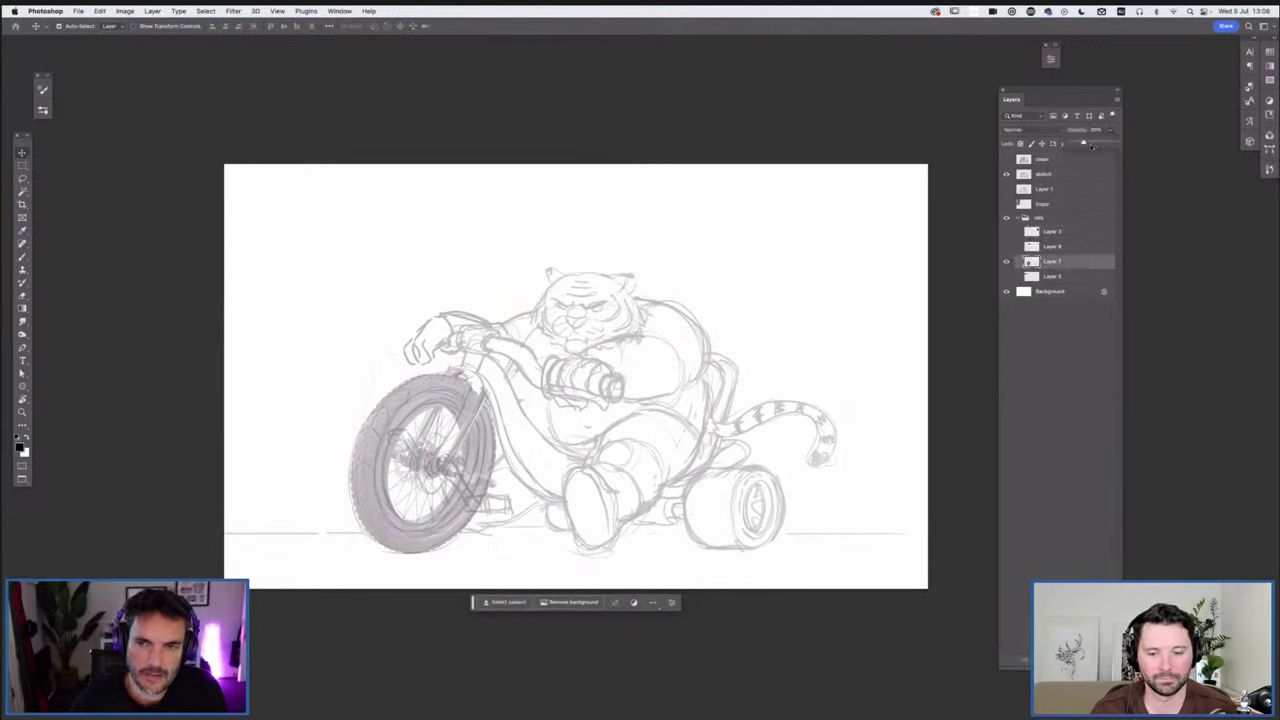
left_click_drag(1122, 143, 1083, 144)
Swap the sketch for the clean line art, compare it with the wheel reference, and leave the wheel reference hidden
left_click(1006, 174)
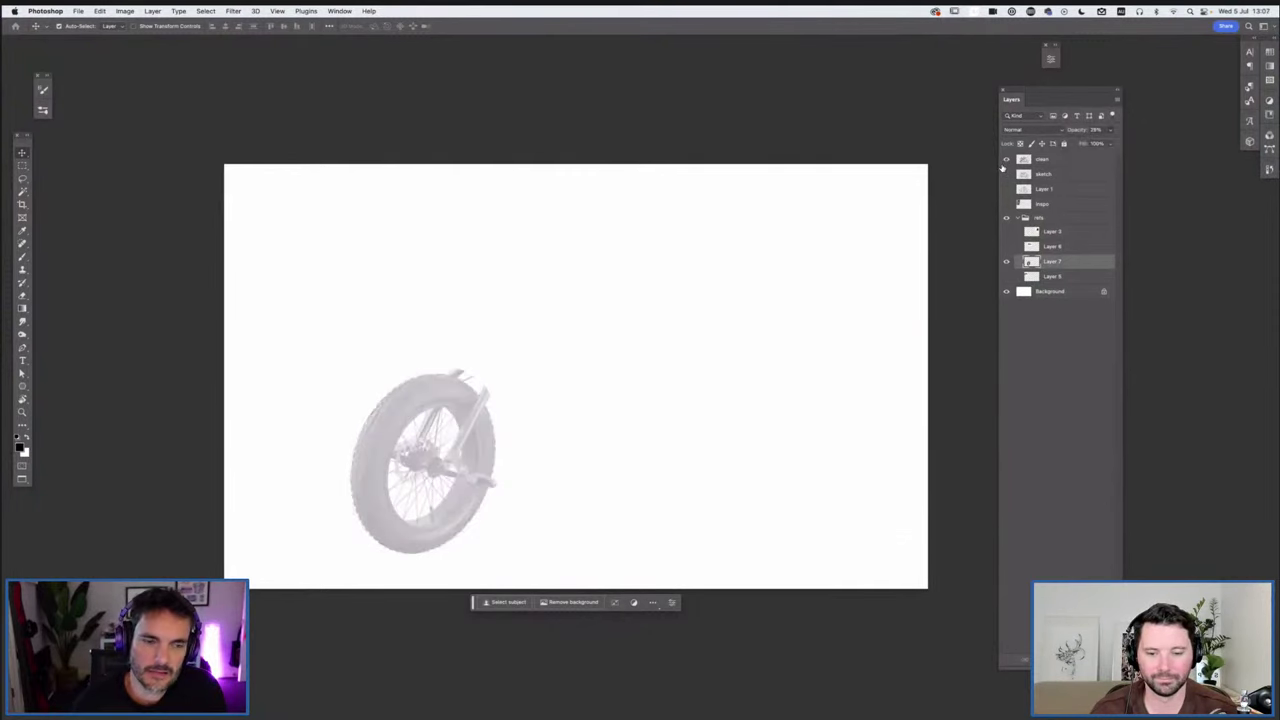
left_click(1006, 159)
left_click(1007, 263)
left_click(1007, 263)
left_click(1007, 263)
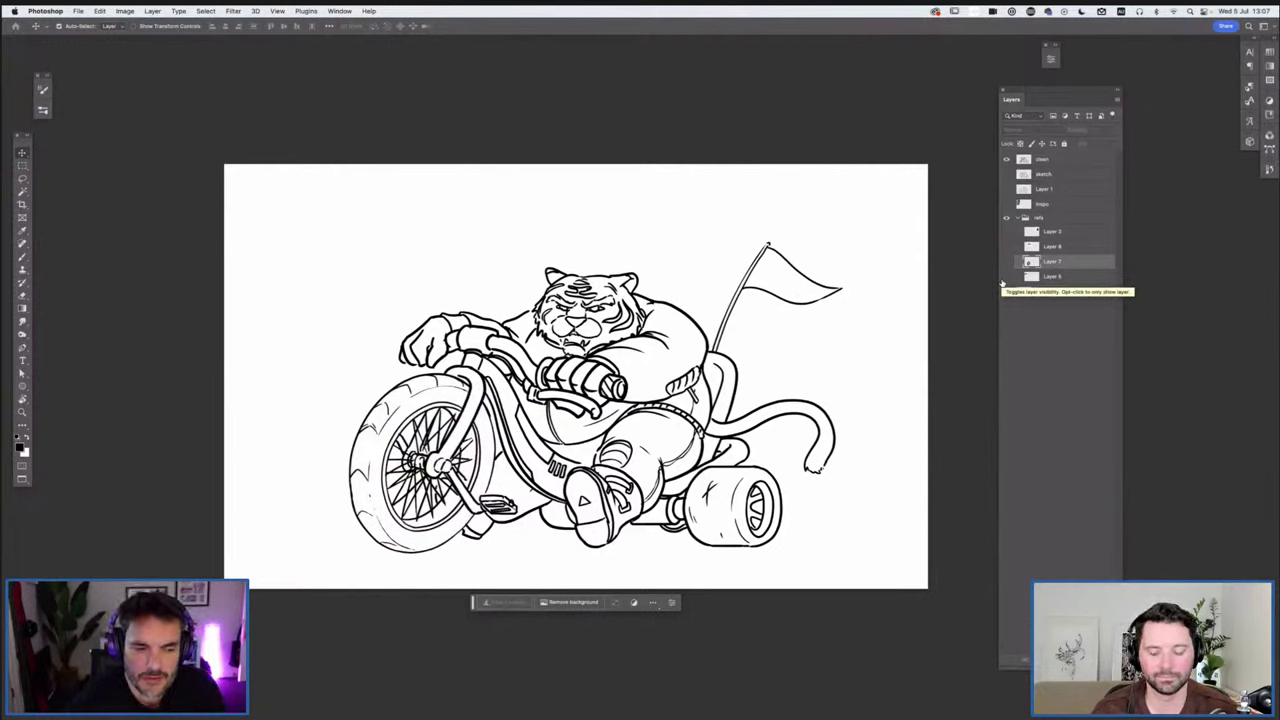
left_click(1007, 262)
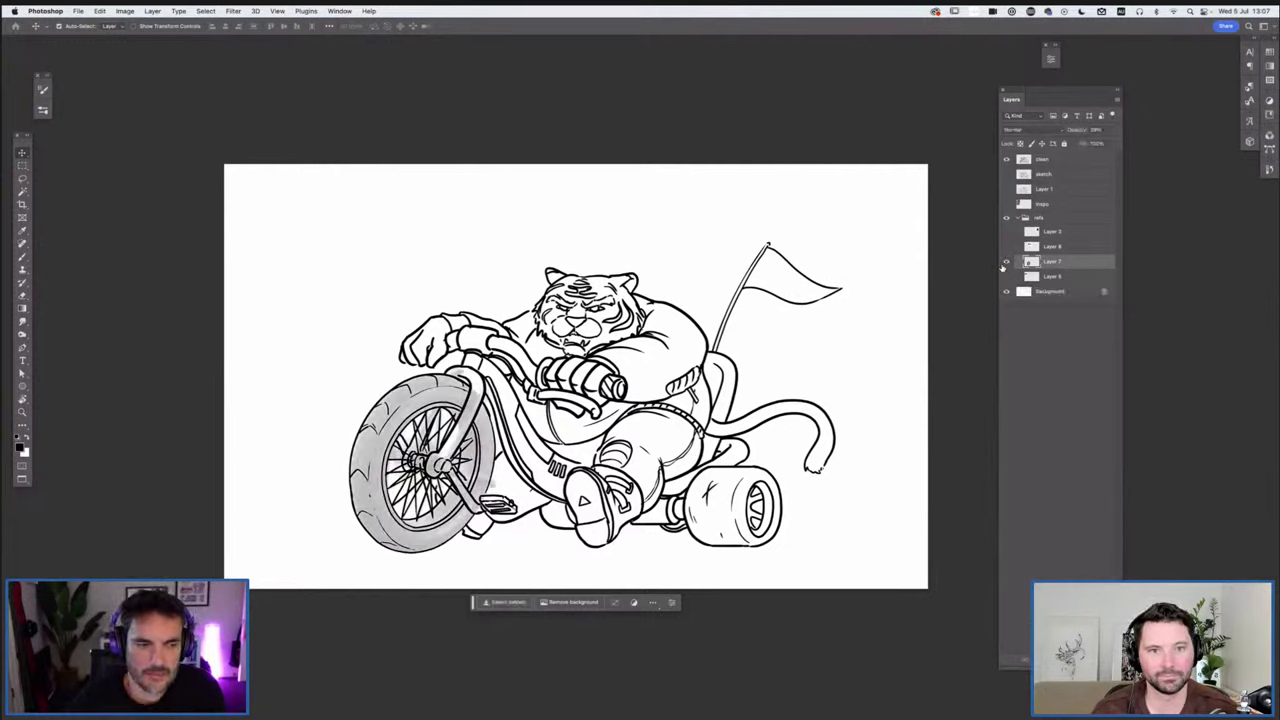
left_click(1007, 161)
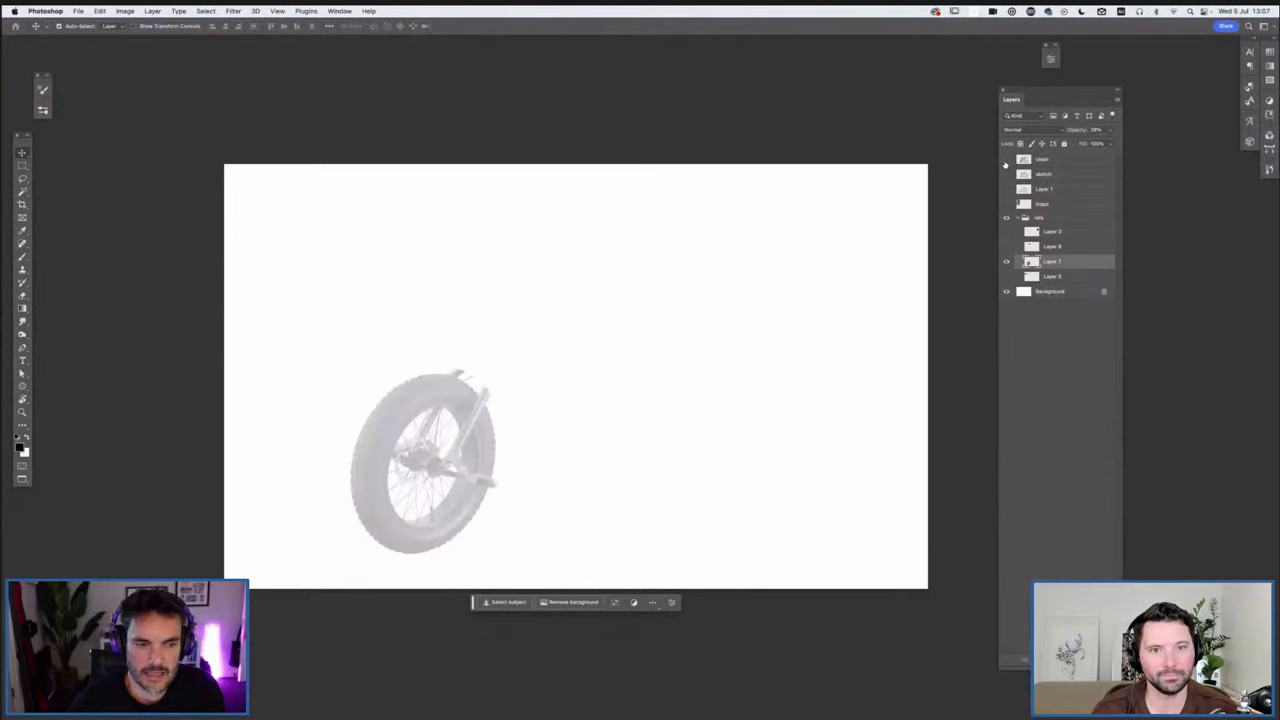
left_click(1003, 165)
left_click(1007, 263)
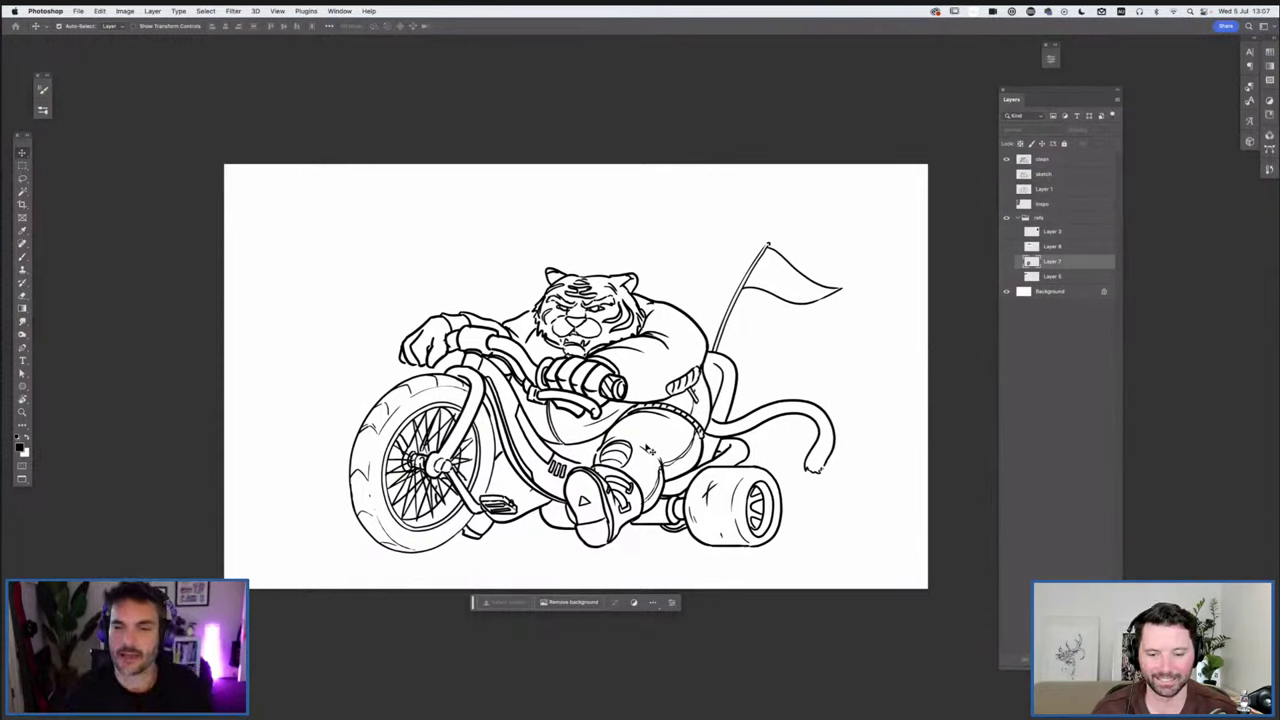
Turn the reference layers inside the refs group back on, collapse the group and hide it as a whole
left_click_drag(1007, 231, 1006, 278)
left_click(1018, 218)
left_click(1006, 218)
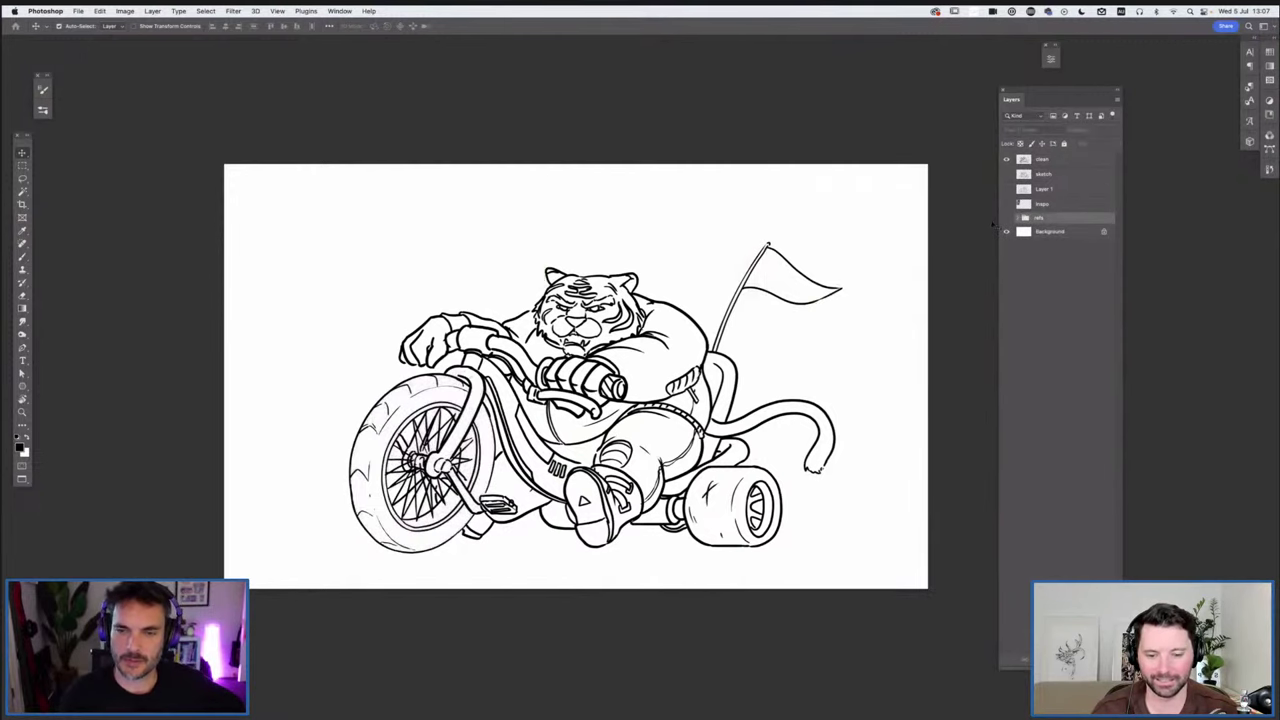
Check the clean line art against the refs group, hide the group again, and show the sketch beneath the line art for comparison
left_click(1006, 218)
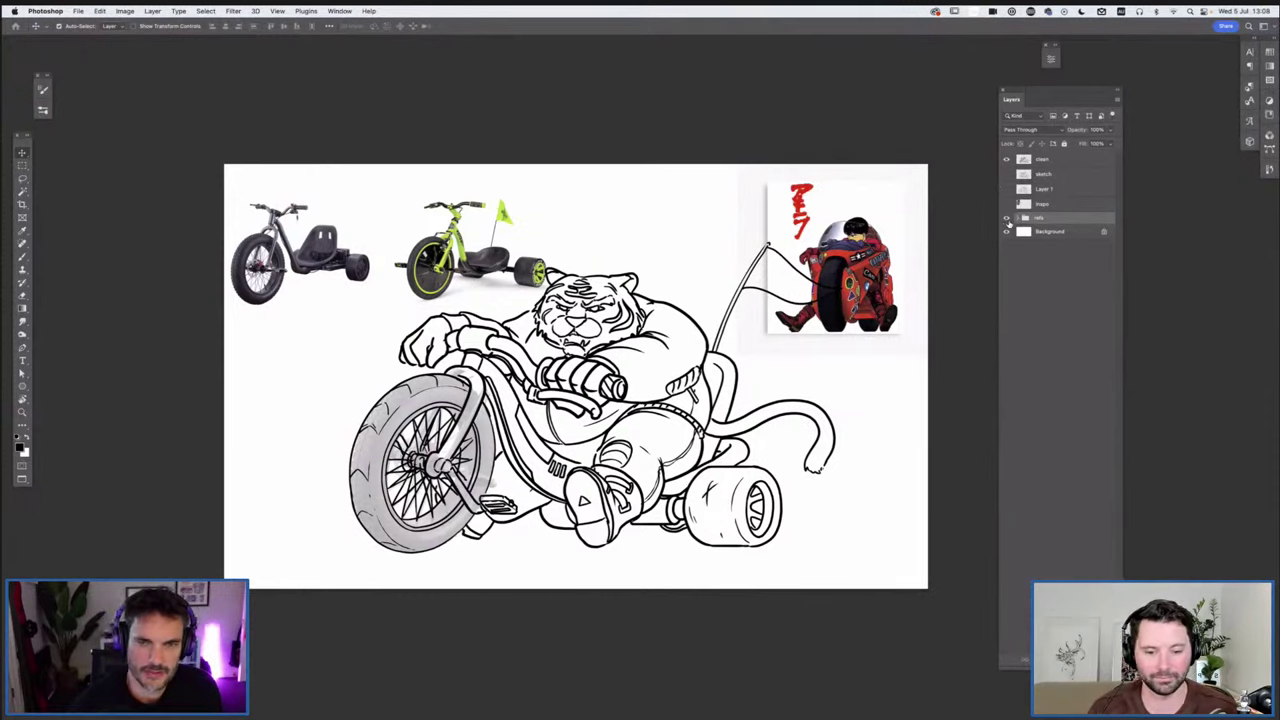
left_click(1006, 217)
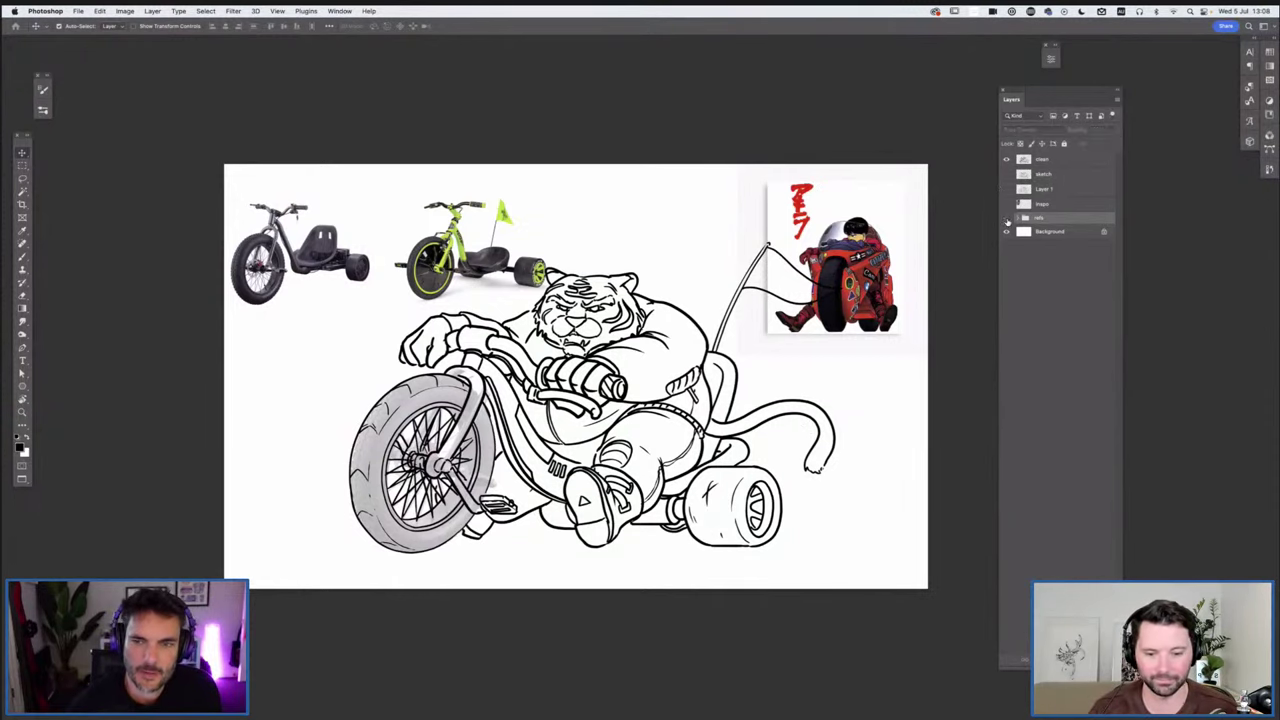
left_click(1007, 174)
left_click(1006, 160)
left_click(1006, 160)
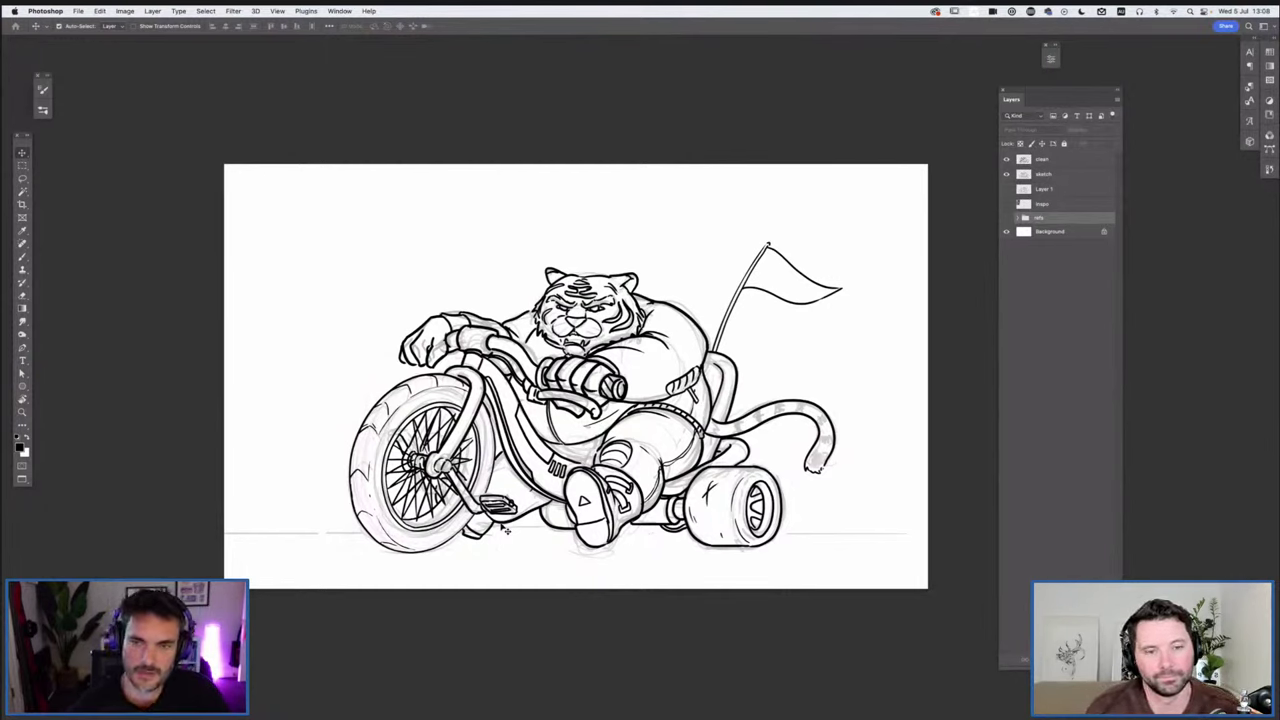
Show the tiger inspiration images in the inspo layer, glance at the cyberpunk bar results in Firefly, and return to Photoshop
left_click(1006, 204)
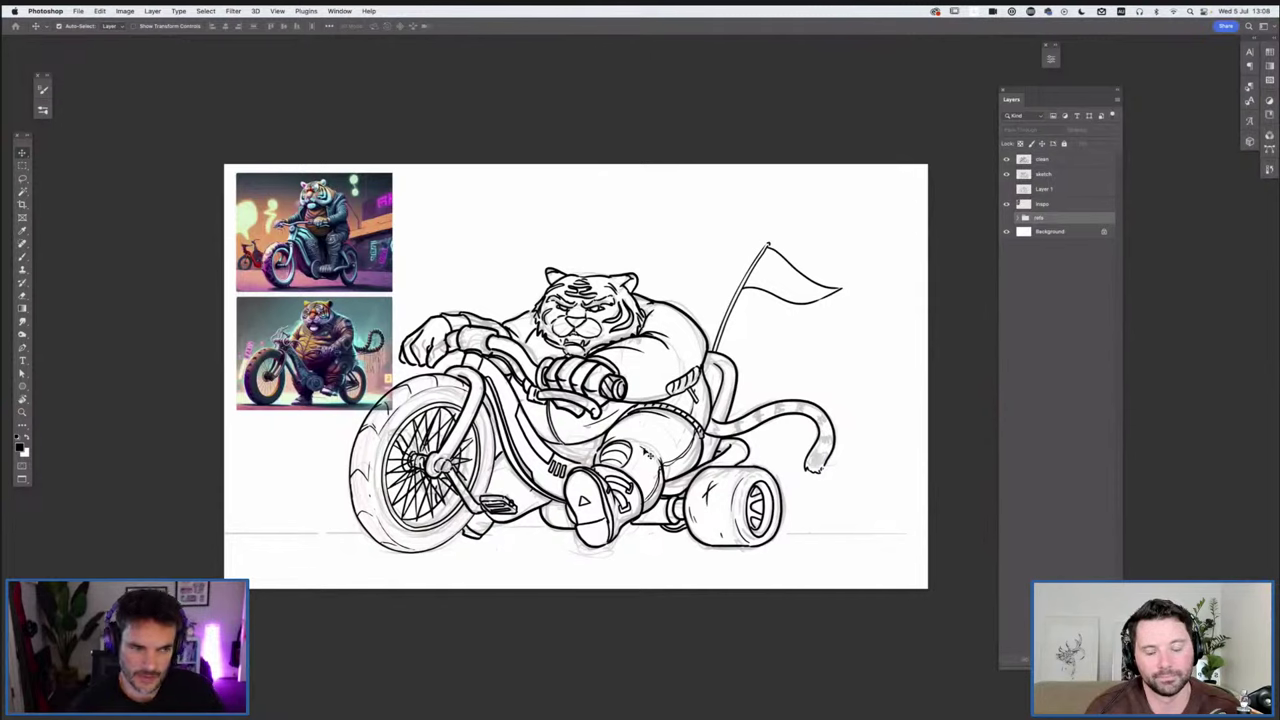
key("super+Tab")
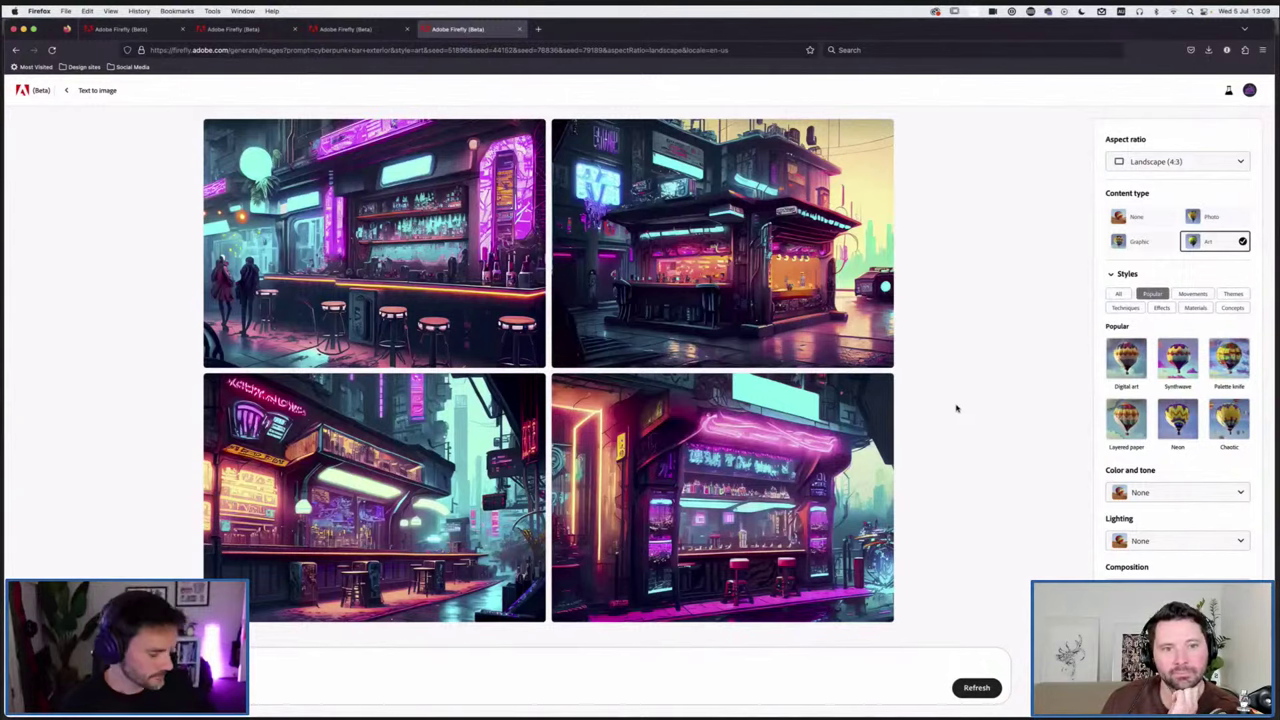
key("super+Tab")
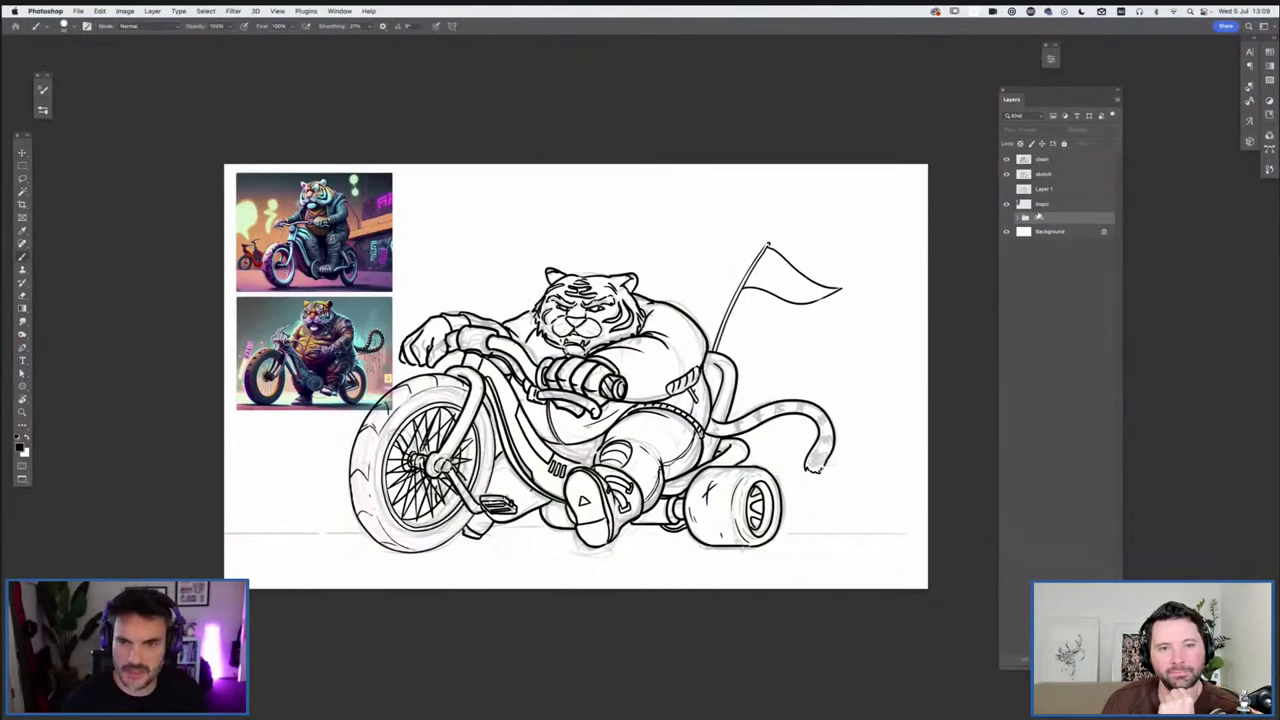
Create a new layer directly above Layer 1 and name it bkg
left_click(1054, 204)
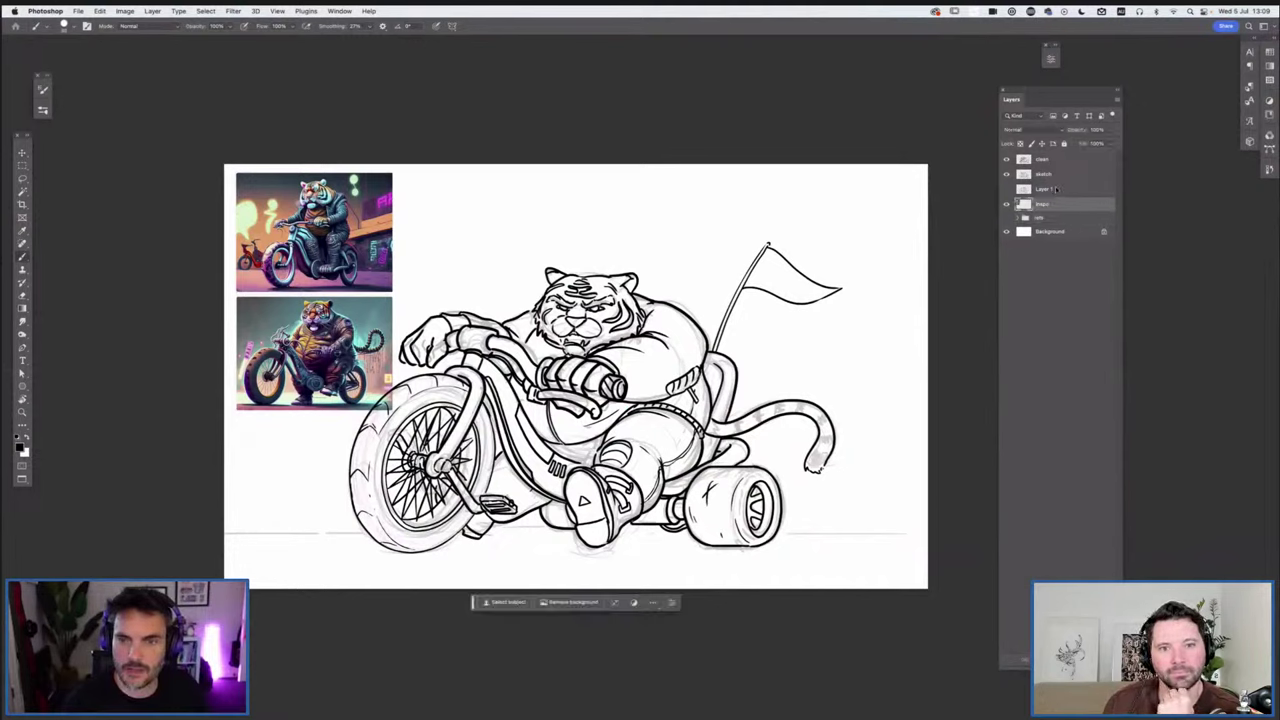
left_click(1055, 190)
key("ctrl+shift+alt+n")
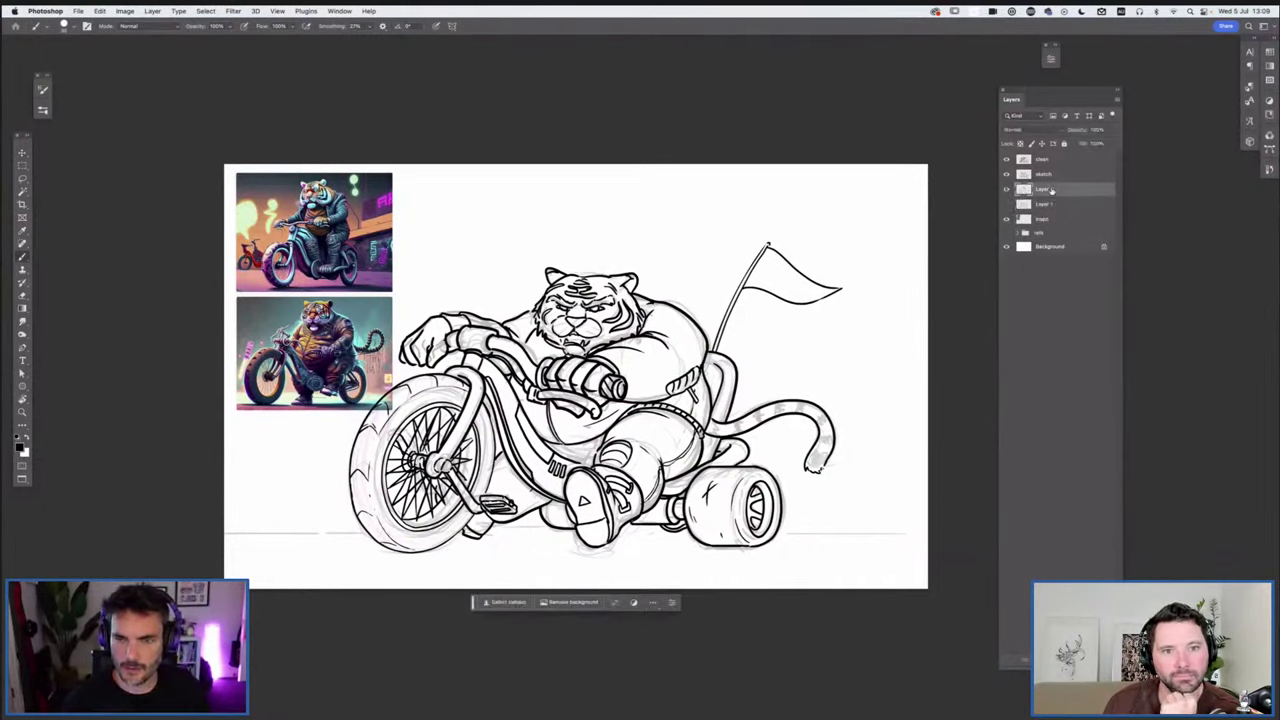
type("lin")
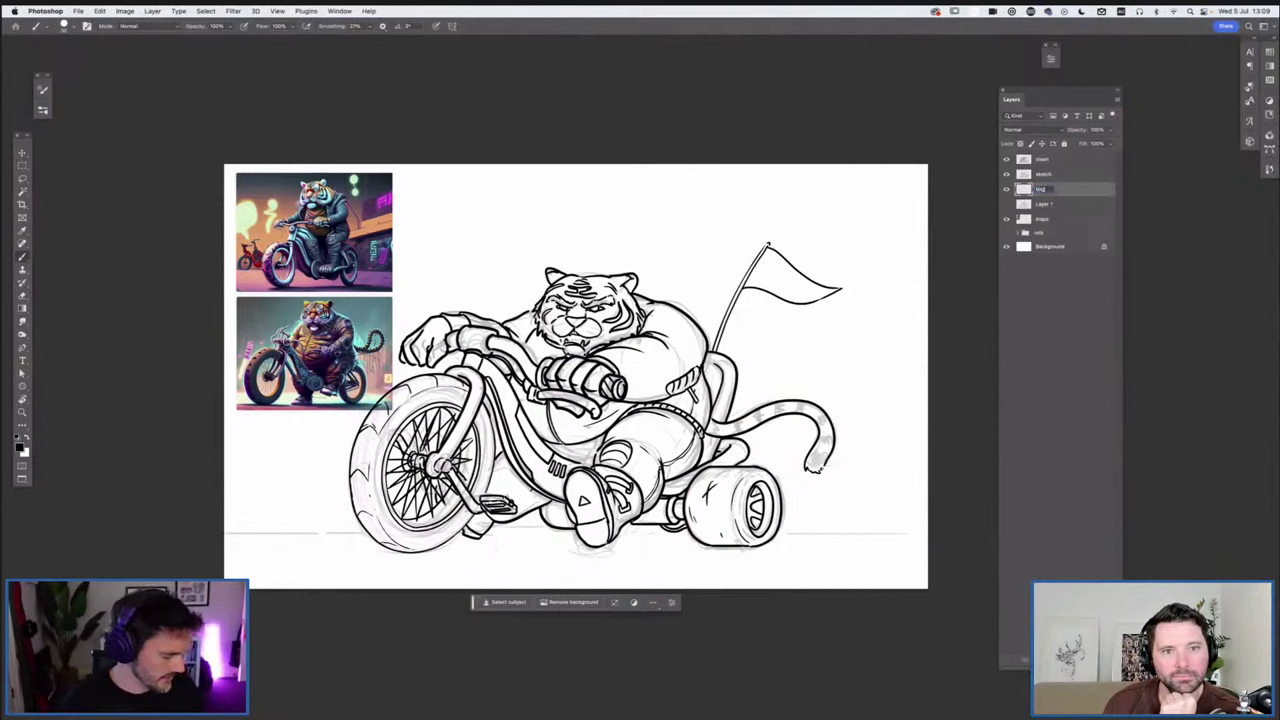
key("Return")
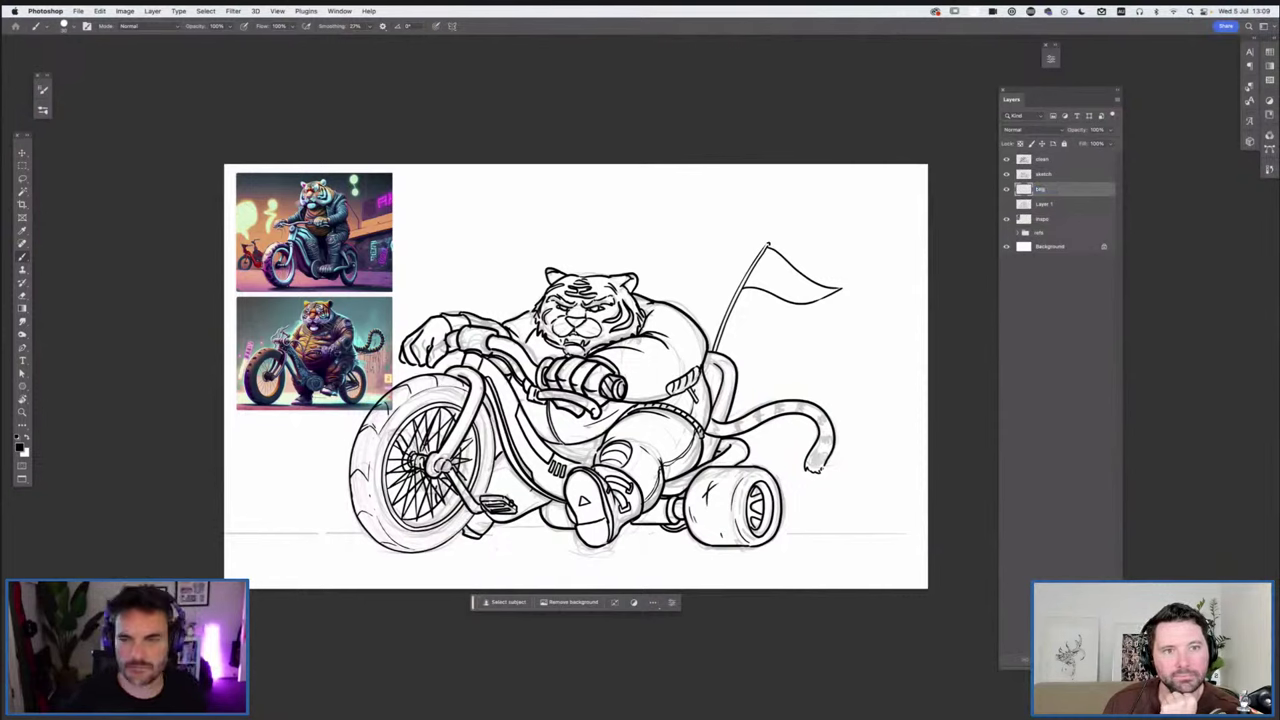
Hide the inspo layer and lower the bkg layer's opacity to 34%
left_click(1006, 219)
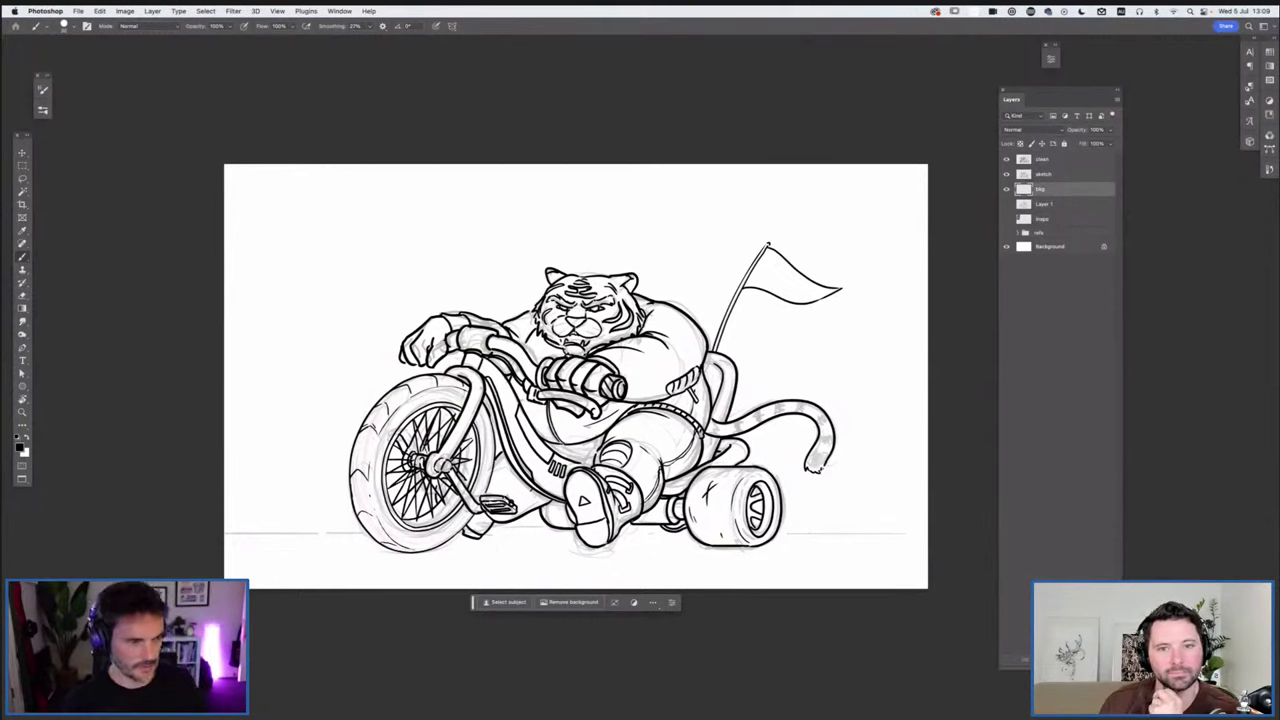
left_click(1110, 130)
left_click_drag(1109, 142, 1080, 142)
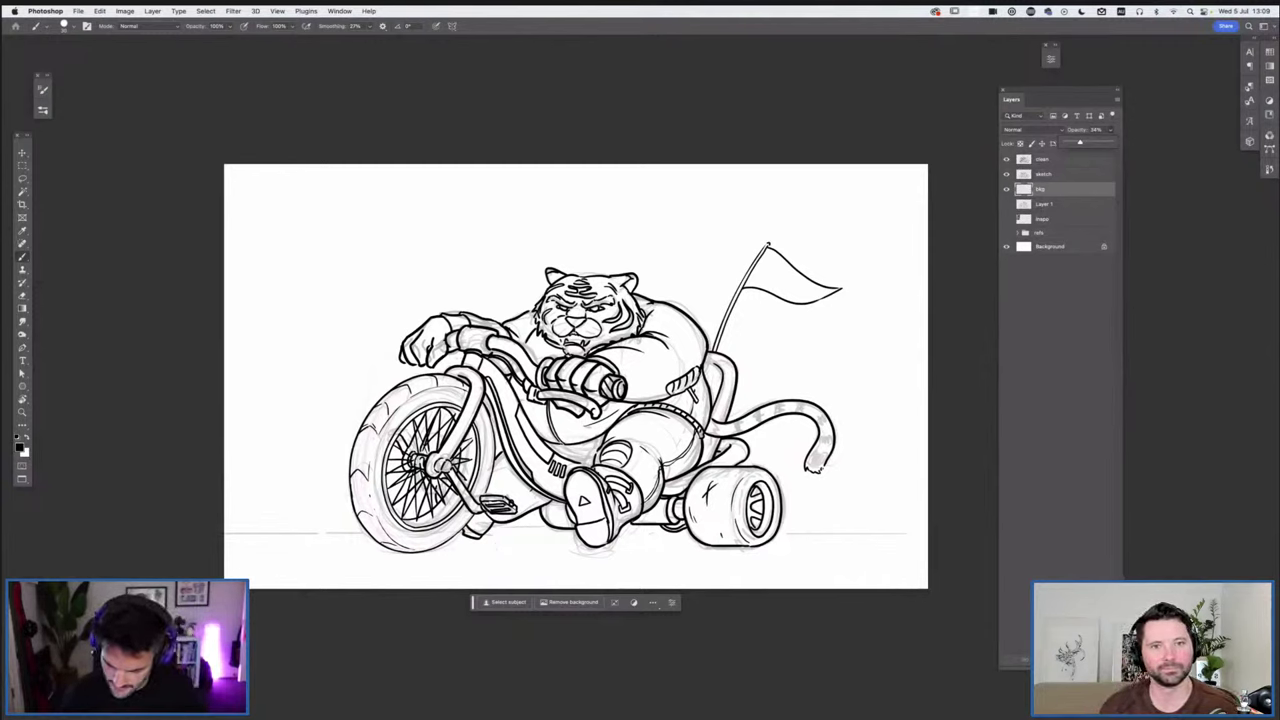
Brush a straight horizontal ground line on the bkg layer, running behind the trike to both edges of the canvas
left_click(786, 522)
left_click_drag(784, 522, 929, 522)
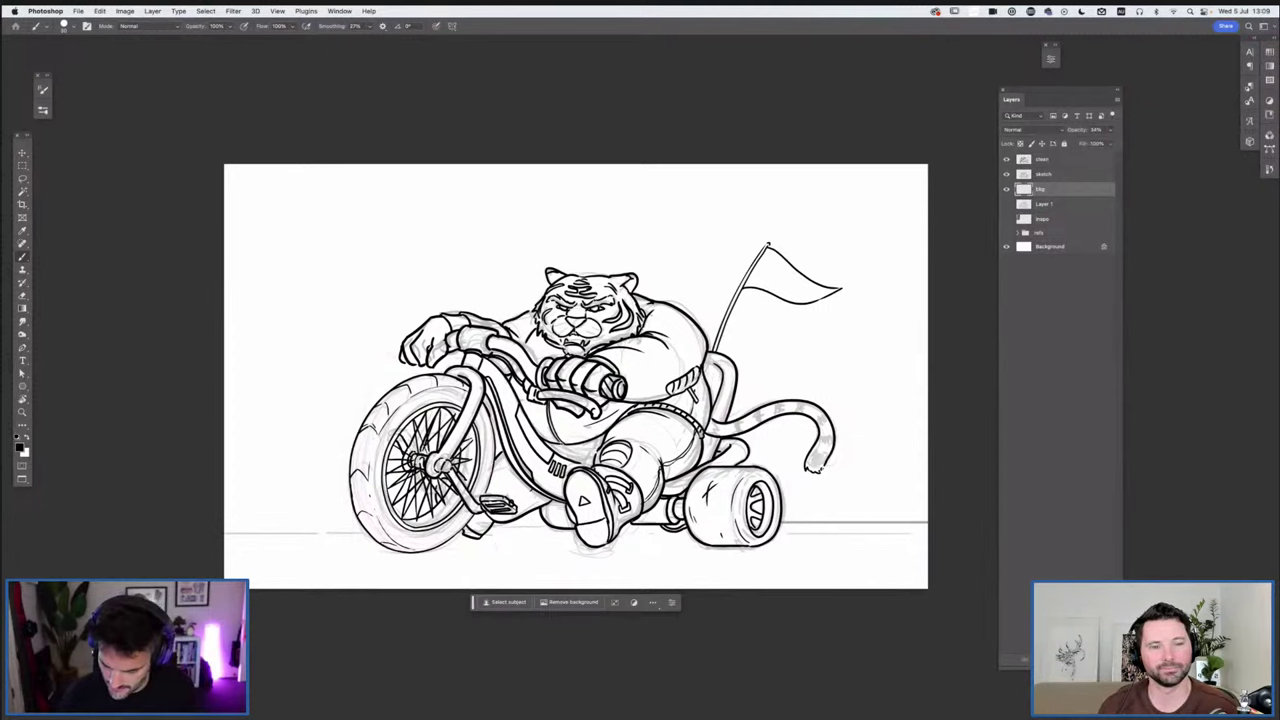
left_click_drag(519, 519, 544, 519)
left_click_drag(225, 514, 352, 515)
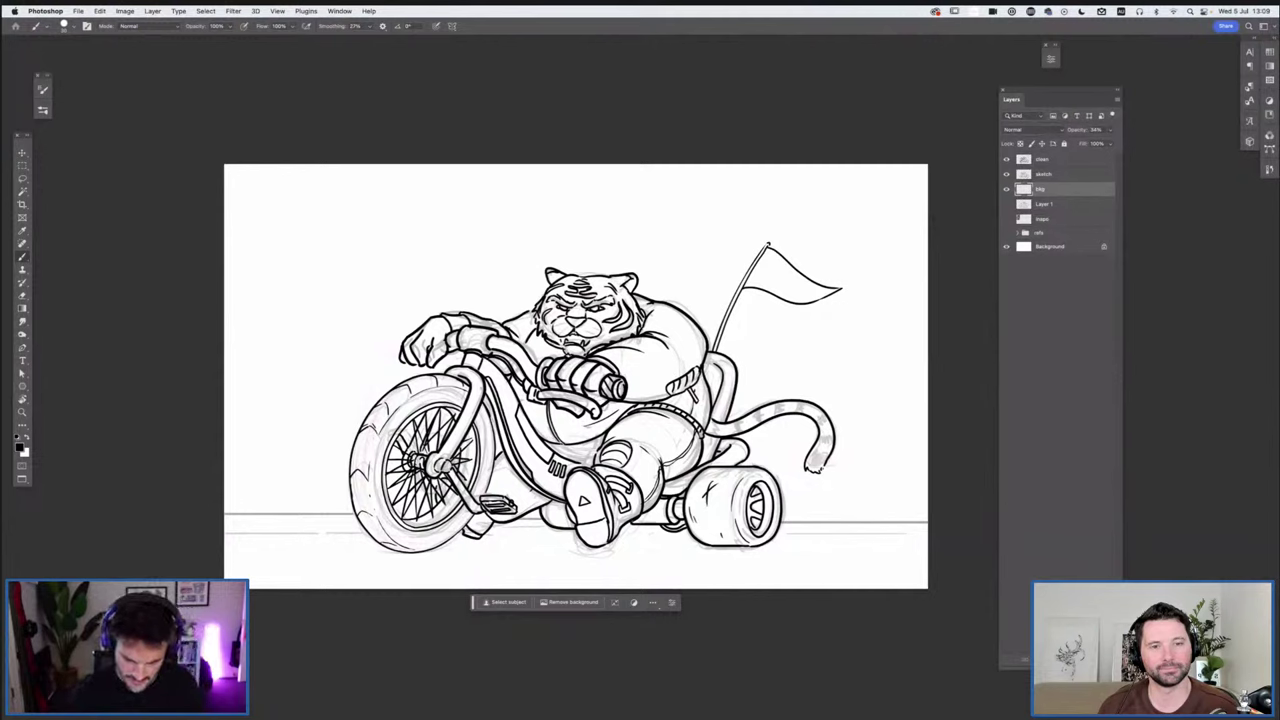
key("super+z")
left_click_drag(512, 518, 224, 518)
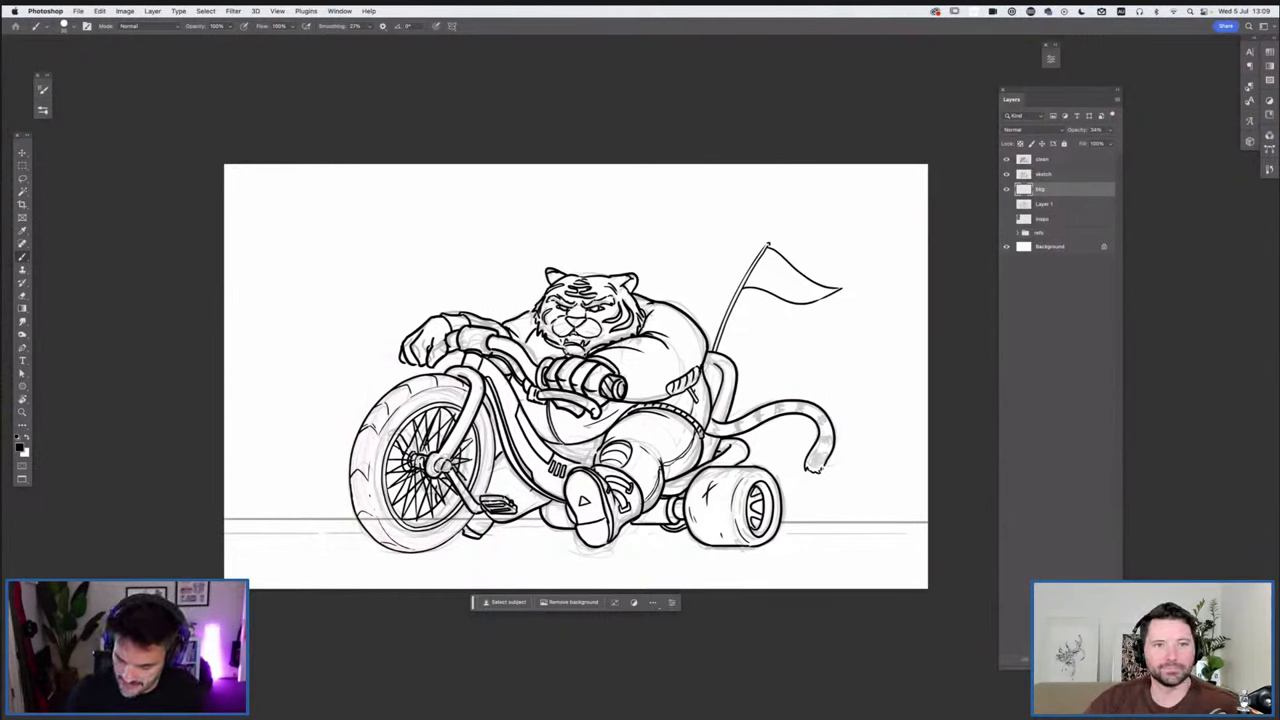
mouse_move(890, 352)
left_mouse_down()
mouse_move(880, 562)
mouse_move(885, 353)
left_mouse_up()
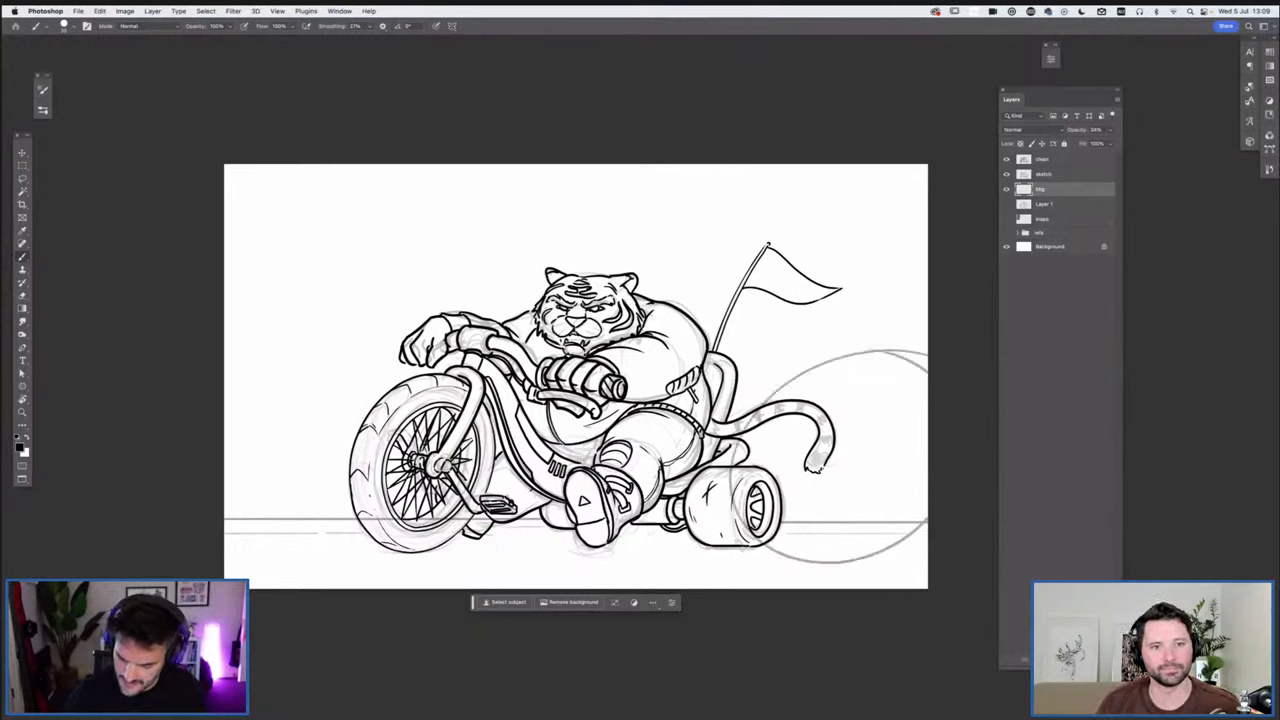
mouse_move(342, 336)
left_mouse_down()
mouse_move(406, 558)
mouse_move(300, 337)
left_mouse_up()
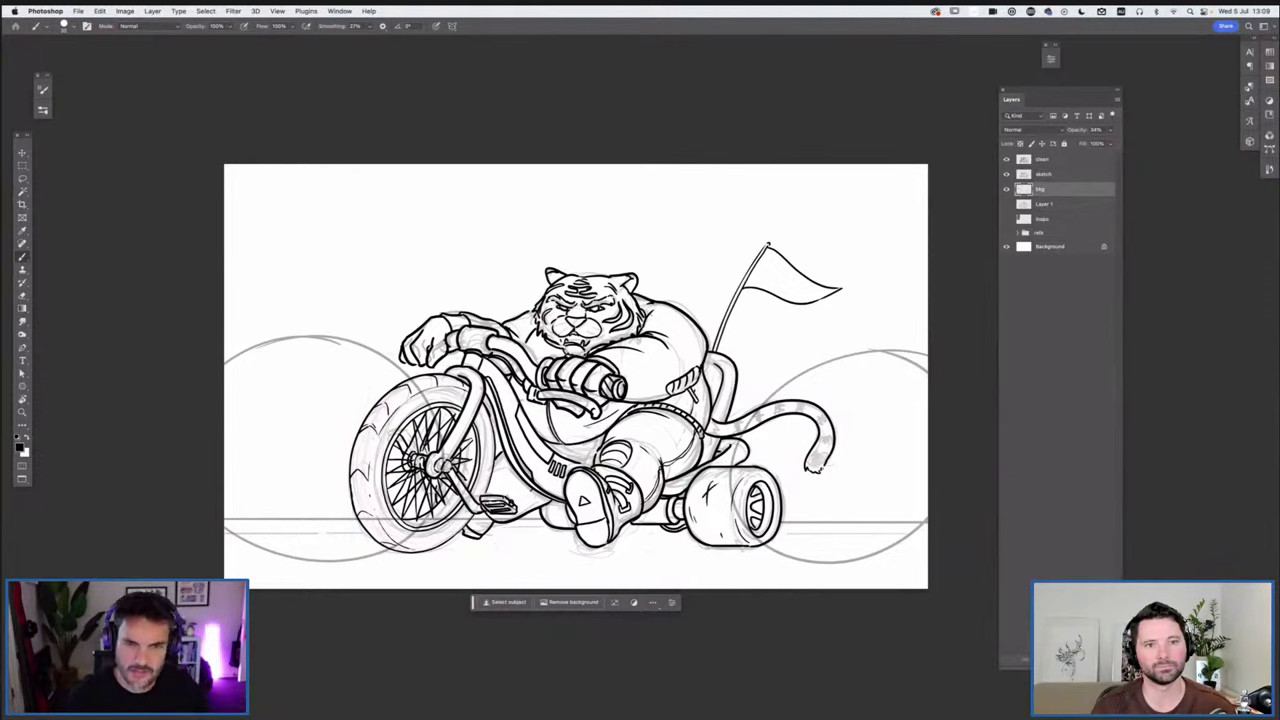
key("super+z")
key("super+z")
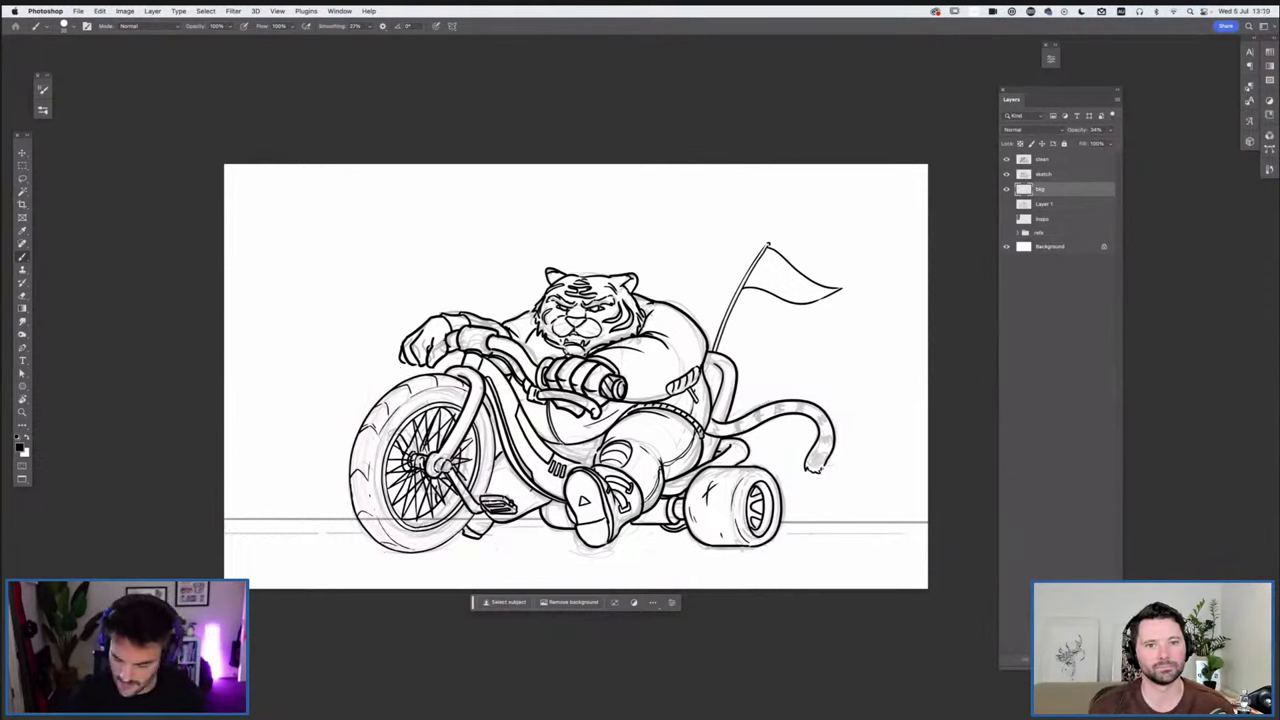
Sketch loose billowing dust clouds and small swirls behind the rear wheel and around the tiger's tail
mouse_move(886, 403)
left_mouse_down()
mouse_move(851, 431)
mouse_move(831, 460)
left_mouse_up()
left_click_drag(876, 397, 886, 380)
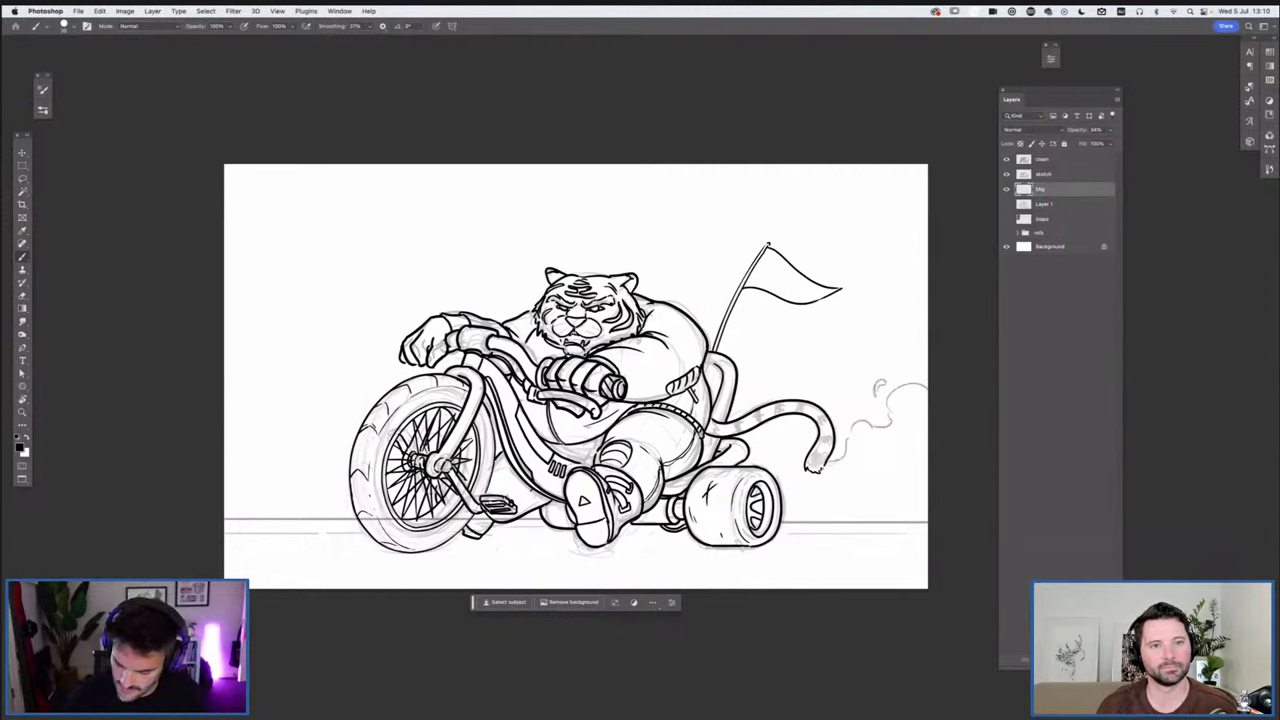
mouse_move(834, 461)
left_mouse_down()
mouse_move(773, 444)
mouse_move(751, 463)
mouse_move(901, 467)
mouse_move(782, 540)
left_mouse_up()
left_click_drag(872, 540, 852, 542)
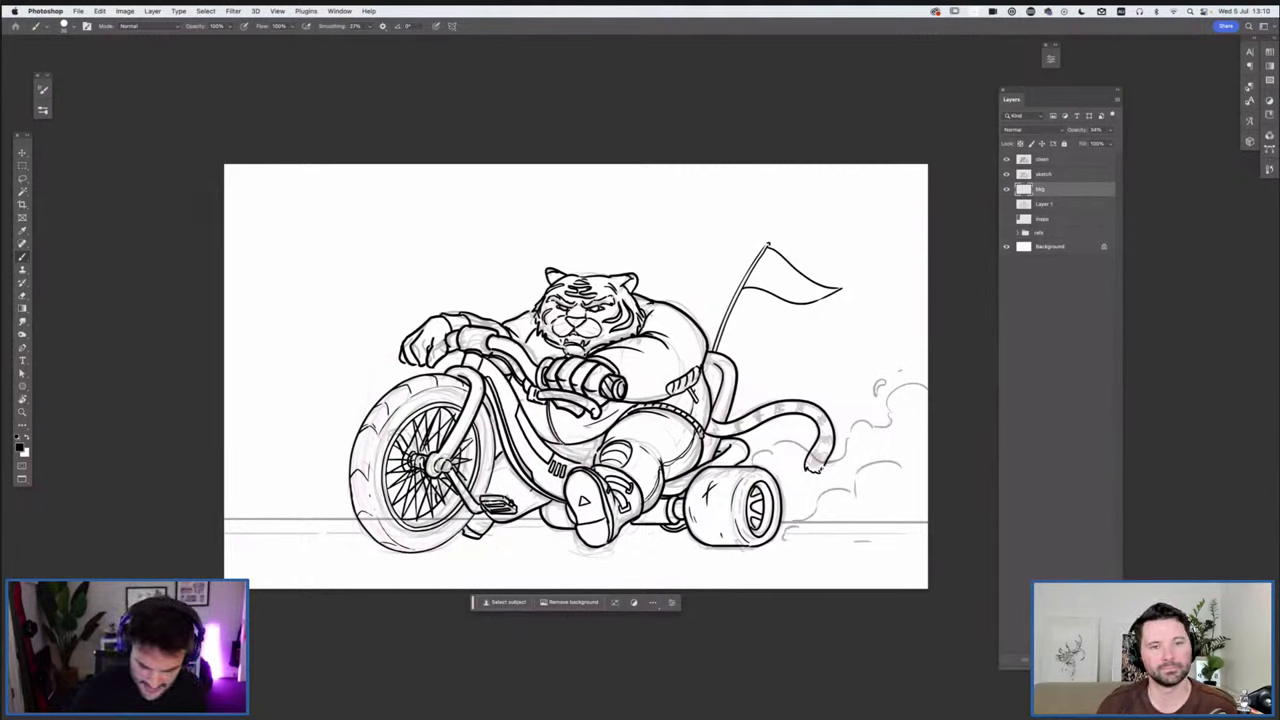
Sketch matching dust clouds with small puffs in front of the front wheel, from the canvas edge to the tyre
left_click_drag(226, 398, 316, 476)
left_click_drag(318, 422, 306, 448)
left_click_drag(340, 478, 330, 506)
mouse_move(225, 549)
left_mouse_down()
mouse_move(287, 523)
mouse_move(369, 522)
left_mouse_up()
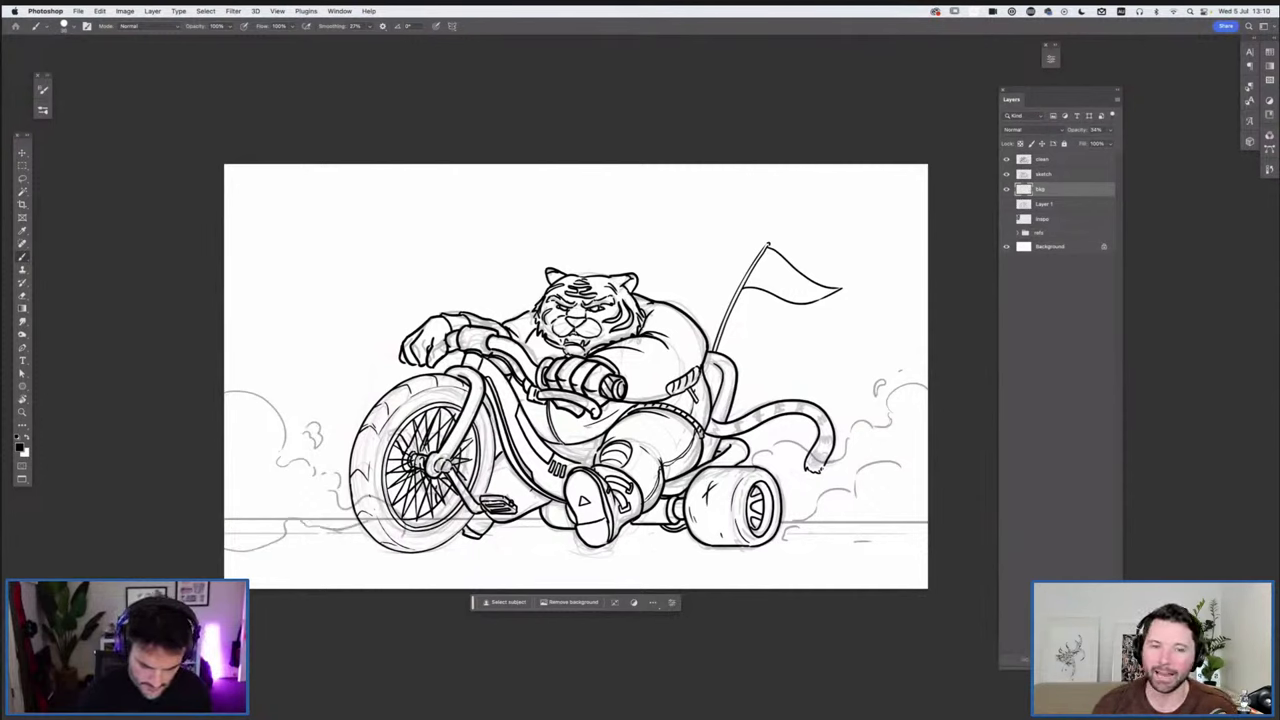
left_click_drag(346, 414, 355, 419)
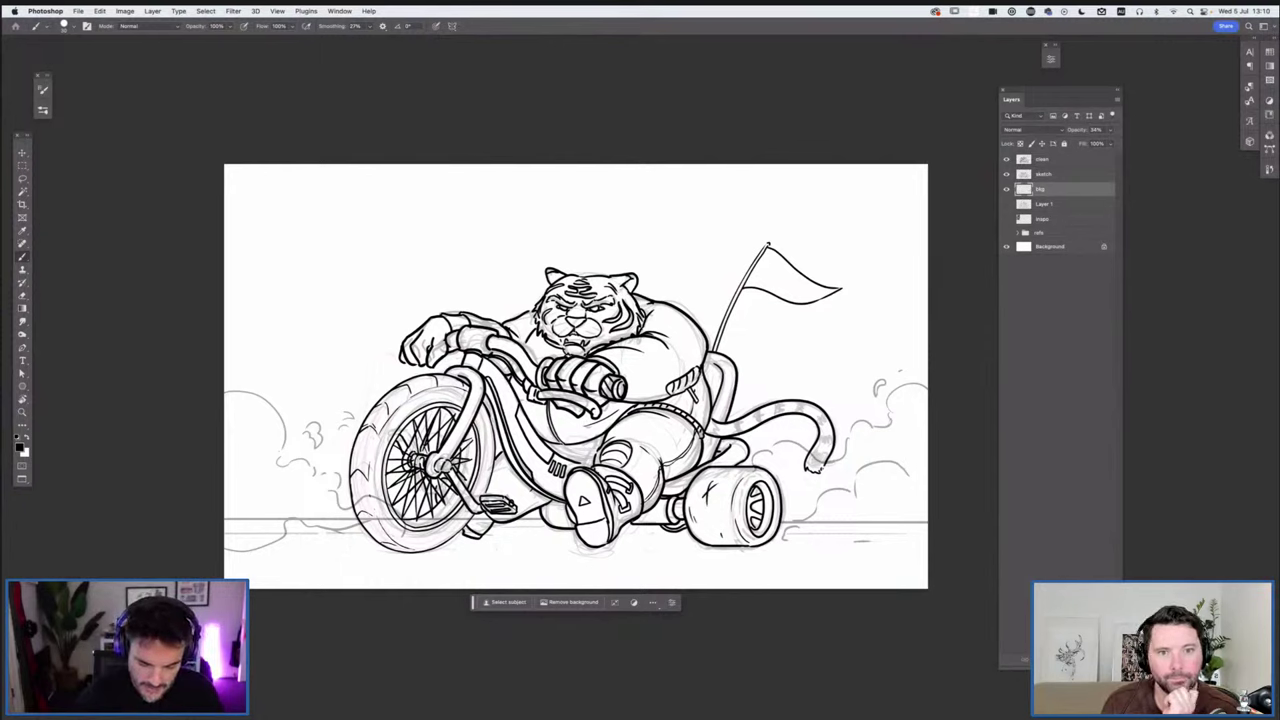
Draw a cluster of light circles in different sizes above the front wheel as the construction for a cloud
mouse_move(298, 204)
left_mouse_down()
mouse_move(370, 240)
mouse_move(300, 201)
left_mouse_up()
mouse_move(380, 234)
left_mouse_down()
mouse_move(397, 292)
mouse_move(383, 236)
left_mouse_up()
mouse_move(350, 276)
left_mouse_down()
mouse_move(348, 324)
mouse_move(350, 277)
left_mouse_up()
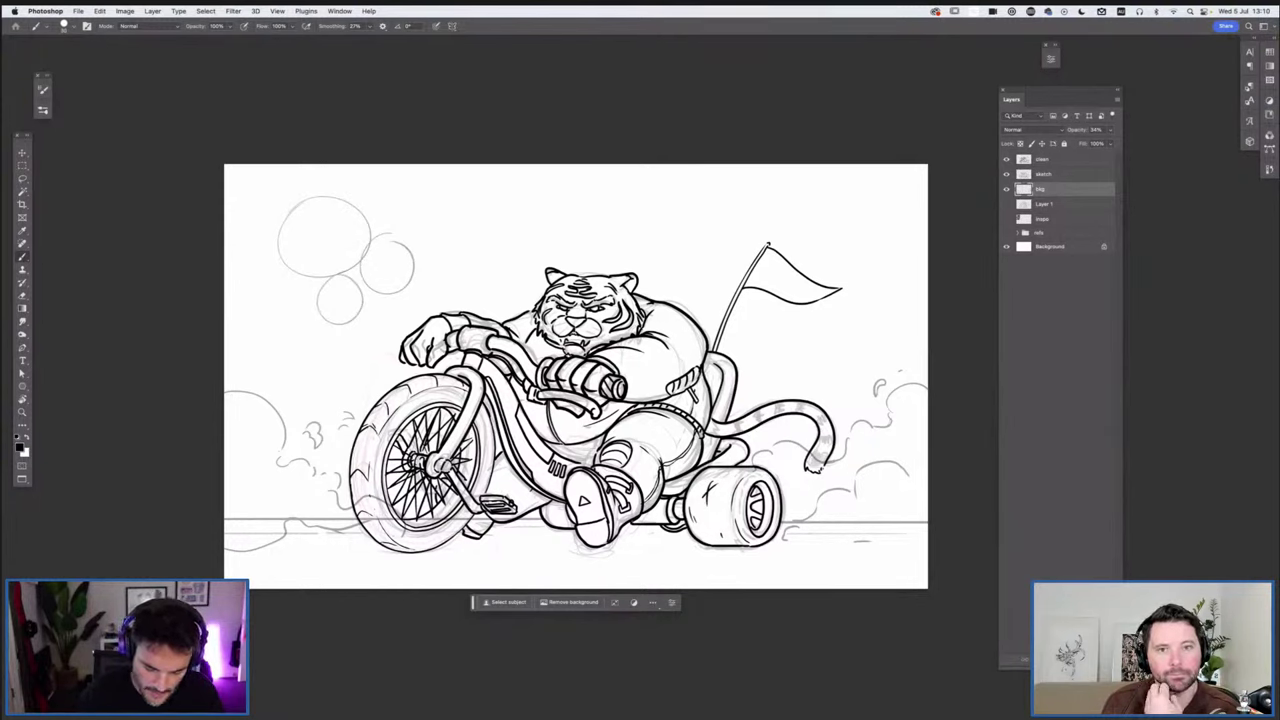
mouse_move(428, 290)
left_mouse_down()
mouse_move(374, 306)
mouse_move(404, 342)
mouse_move(374, 328)
left_mouse_up()
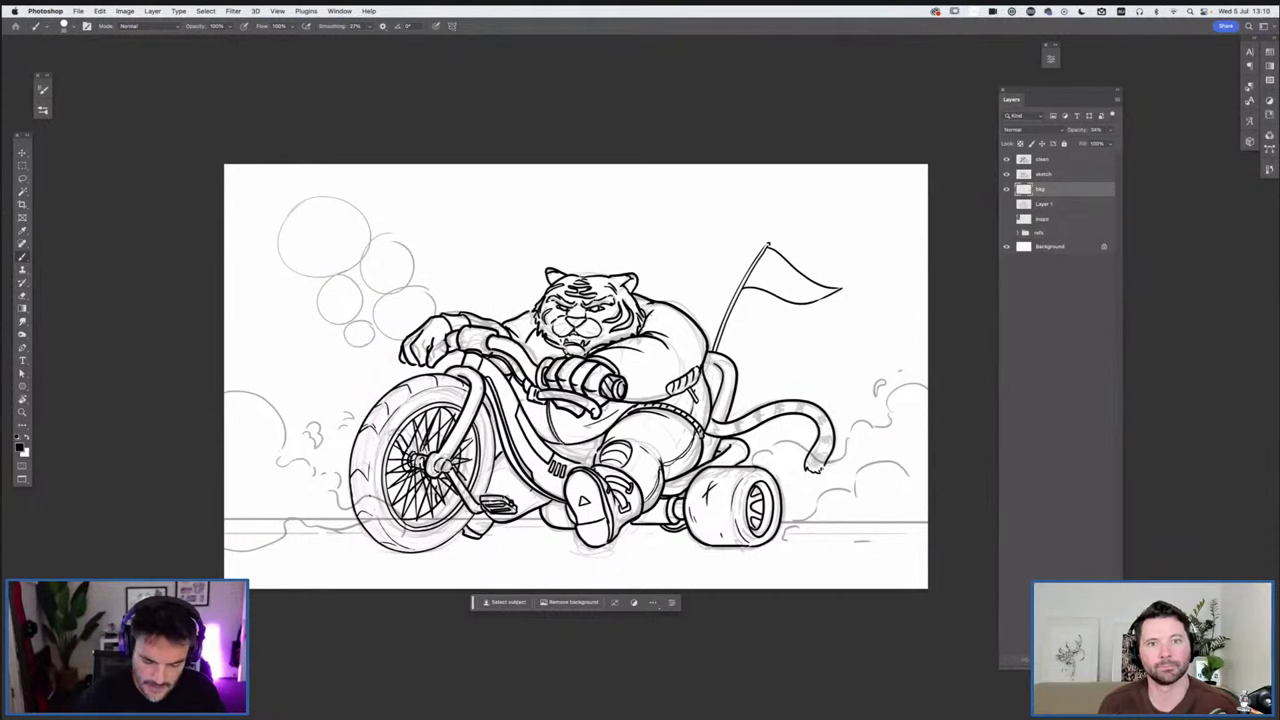
Define the cloud with heavier arcs along the tops of the circles and add another puff beside the largest one
mouse_move(286, 208)
left_mouse_down()
mouse_move(326, 200)
mouse_move(370, 232)
left_mouse_up()
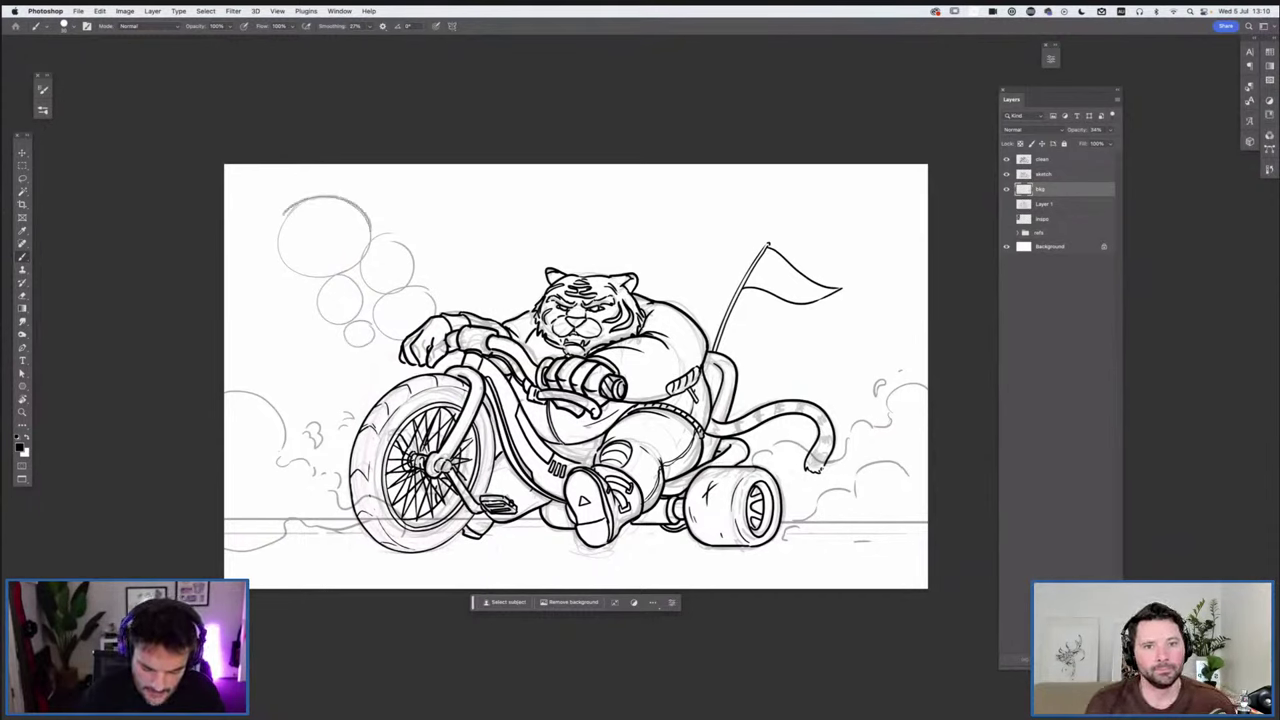
mouse_move(414, 270)
left_mouse_down()
mouse_move(354, 236)
mouse_move(332, 258)
left_mouse_up()
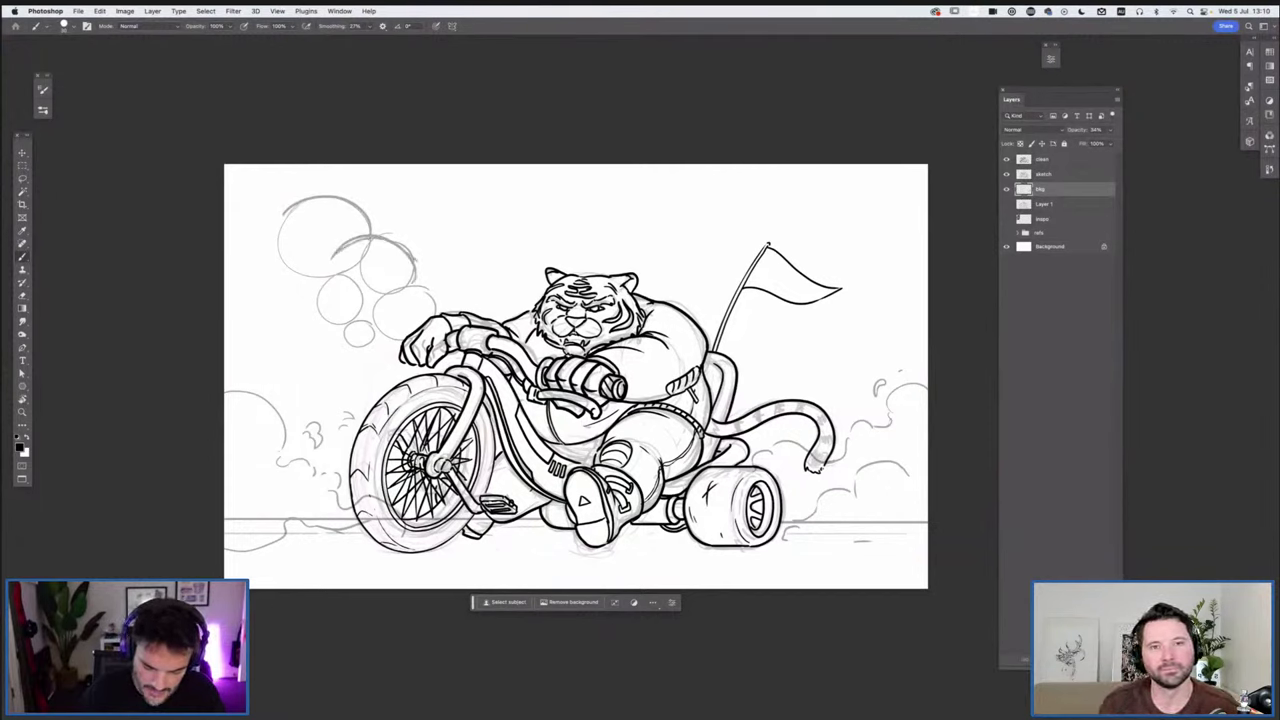
mouse_move(408, 289)
left_mouse_down()
mouse_move(437, 307)
mouse_move(399, 295)
left_mouse_up()
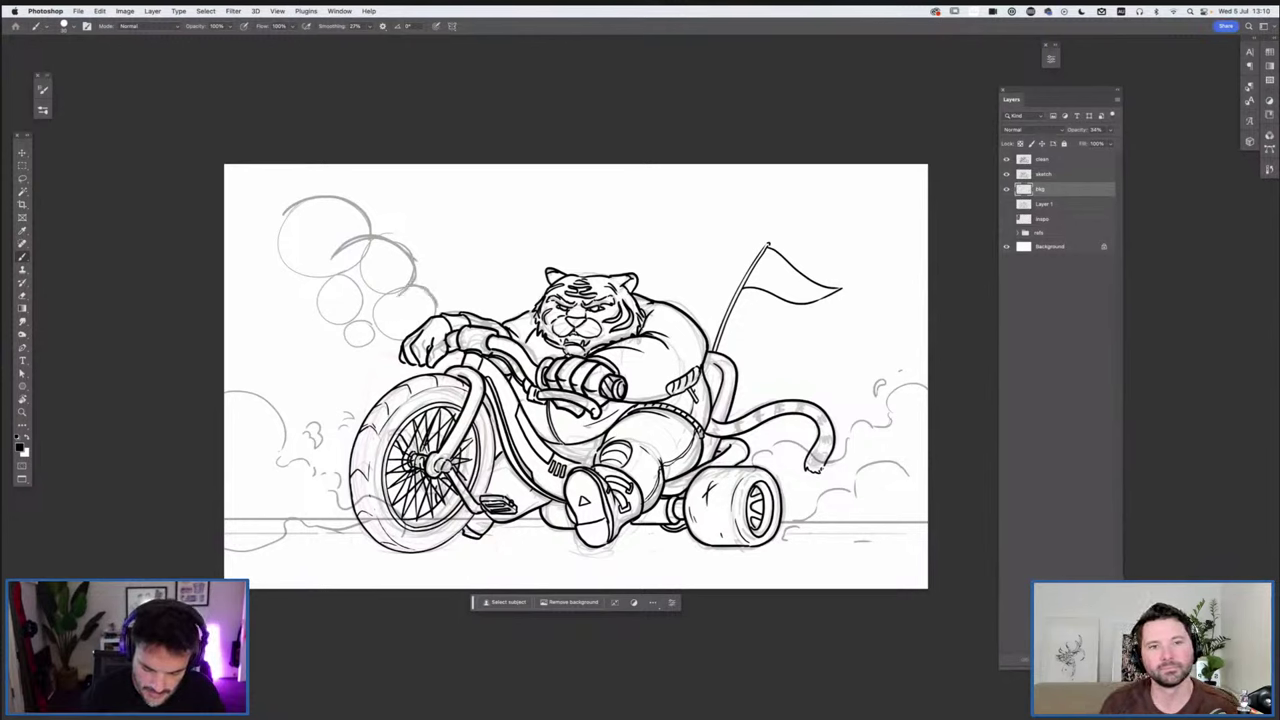
left_click_drag(314, 284, 369, 298)
left_click_drag(421, 247, 425, 255)
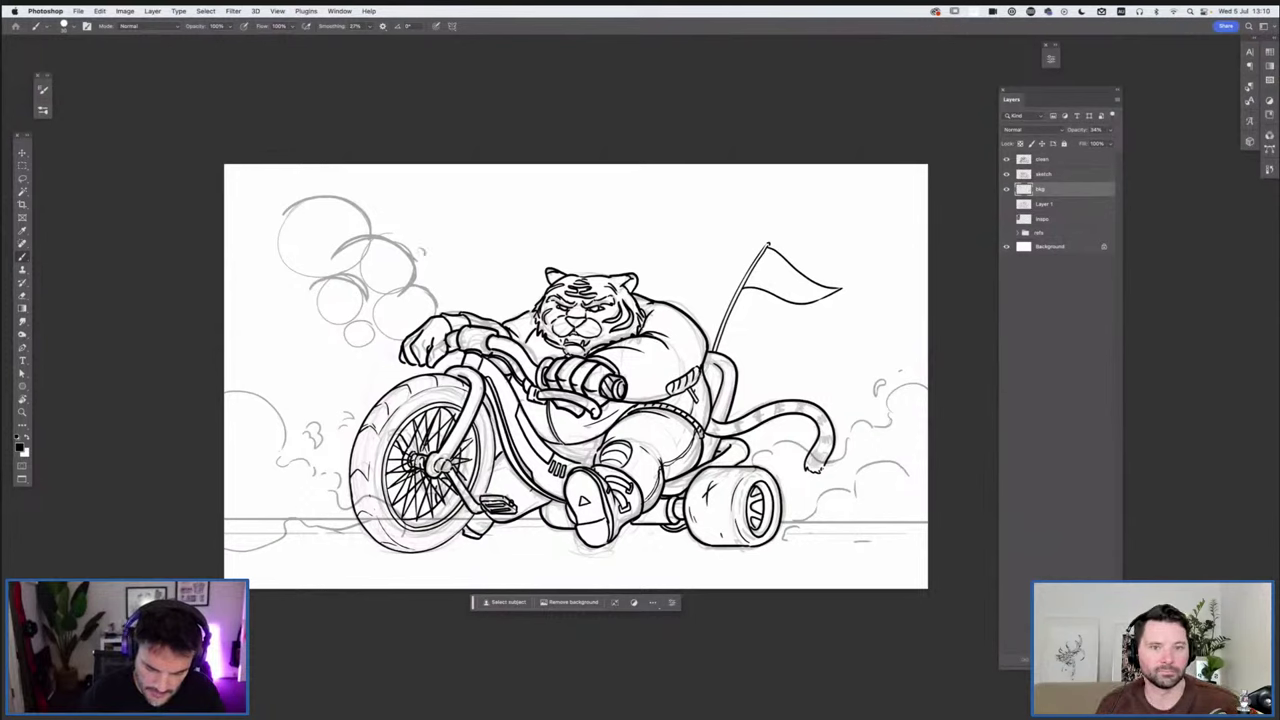
mouse_move(284, 206)
left_mouse_down()
mouse_move(298, 254)
mouse_move(270, 254)
mouse_move(232, 302)
left_mouse_up()
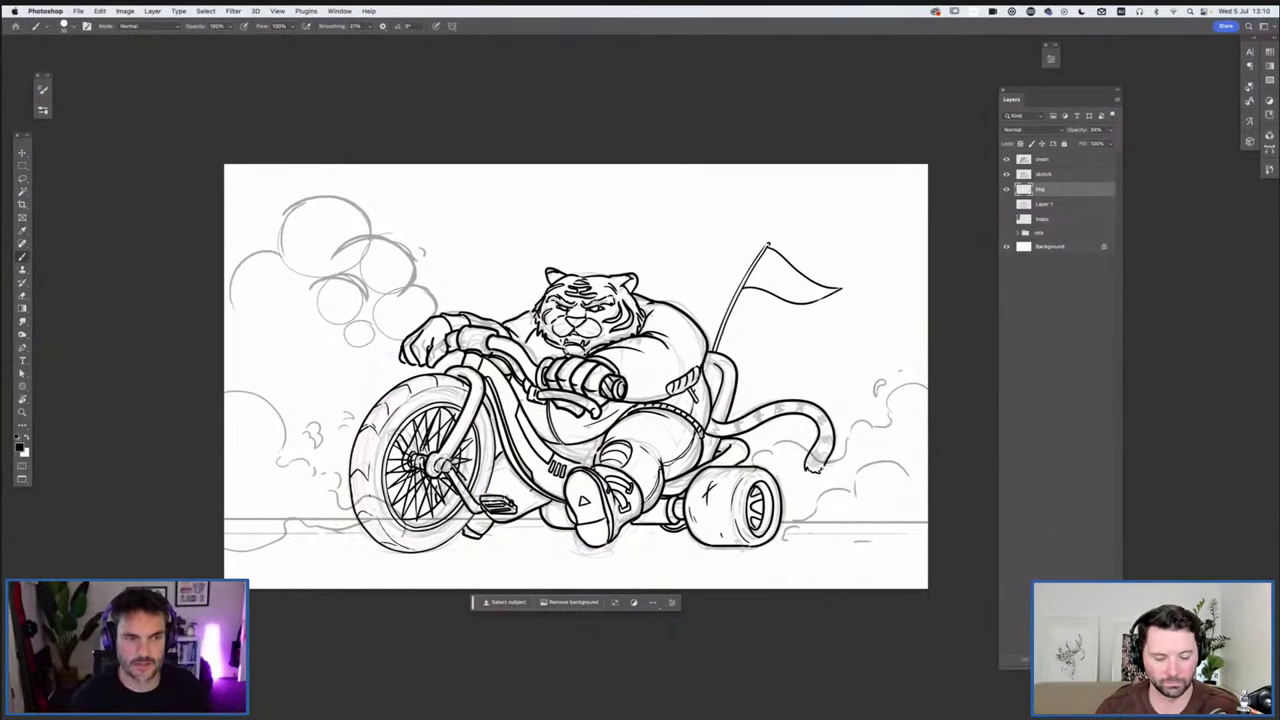
Hatch zigzag shading along the undersides of the cloud's puffs
mouse_move(332, 260)
left_mouse_down()
mouse_move(345, 277)
mouse_move(406, 286)
left_mouse_up()
mouse_move(338, 248)
left_mouse_down()
mouse_move(290, 266)
mouse_move(282, 226)
left_mouse_up()
mouse_move(308, 296)
left_mouse_down()
mouse_move(275, 305)
mouse_move(236, 275)
mouse_move(250, 305)
mouse_move(272, 312)
mouse_move(345, 326)
mouse_move(355, 312)
mouse_move(355, 356)
mouse_move(428, 316)
left_mouse_up()
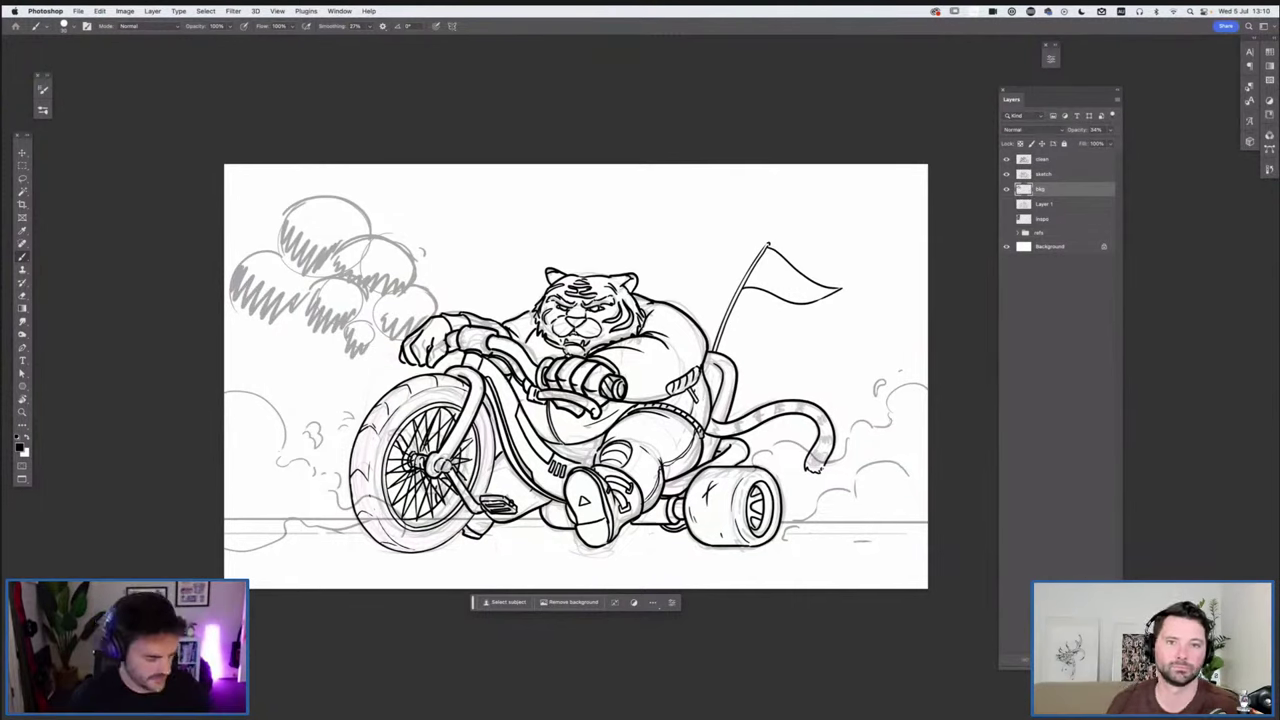
Lasso the demonstration cloud above the front wheel, delete it from the bkg layer, and clear the selection
key("l")
mouse_move(460, 287)
left_mouse_down()
mouse_move(228, 335)
mouse_move(430, 163)
left_mouse_up()
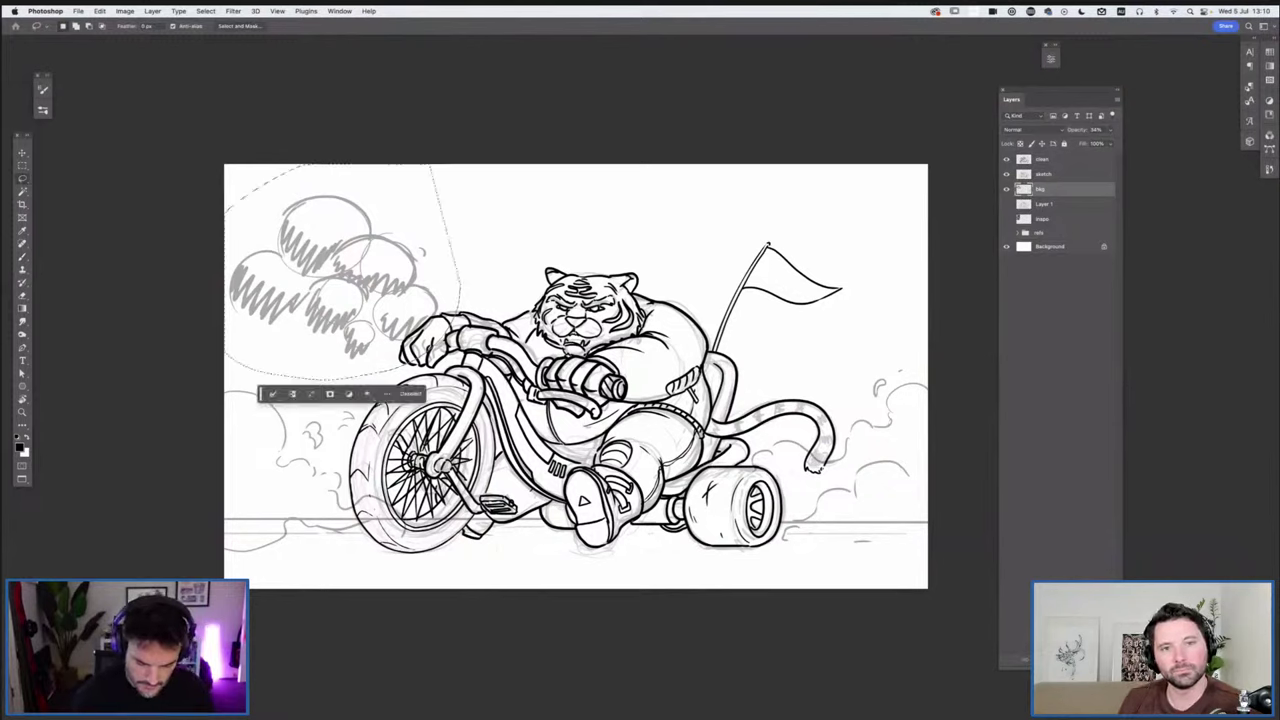
key("Delete")
key("super+d")
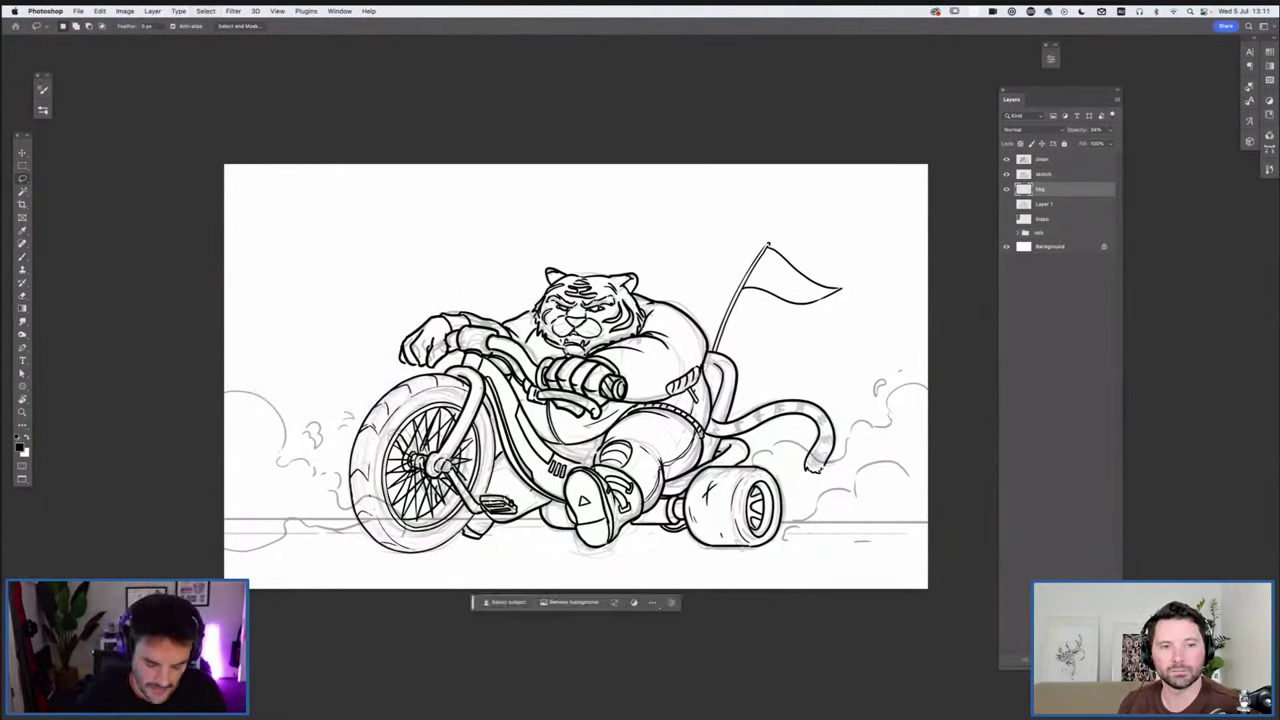
Brush an inner dust puff in front of the front wheel and an irregular ground contour behind the rear wheel
key("b")
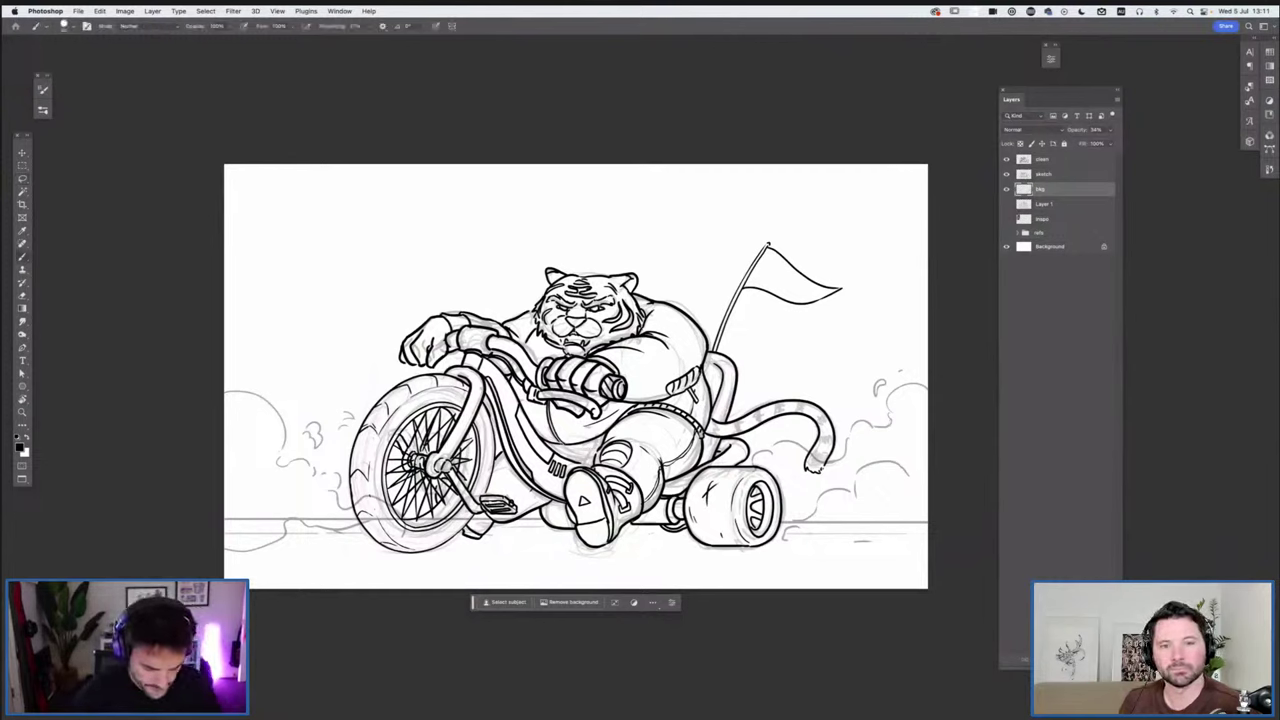
left_click_drag(257, 446, 316, 516)
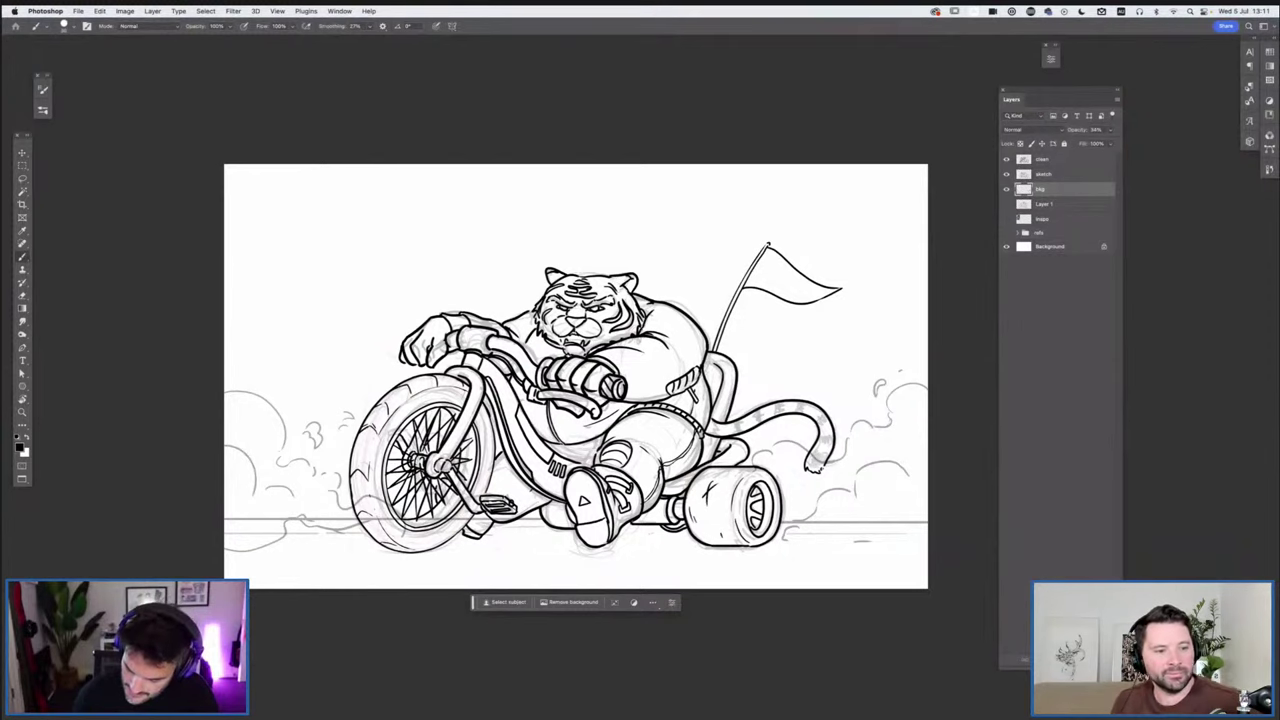
left_click_drag(808, 533, 925, 529)
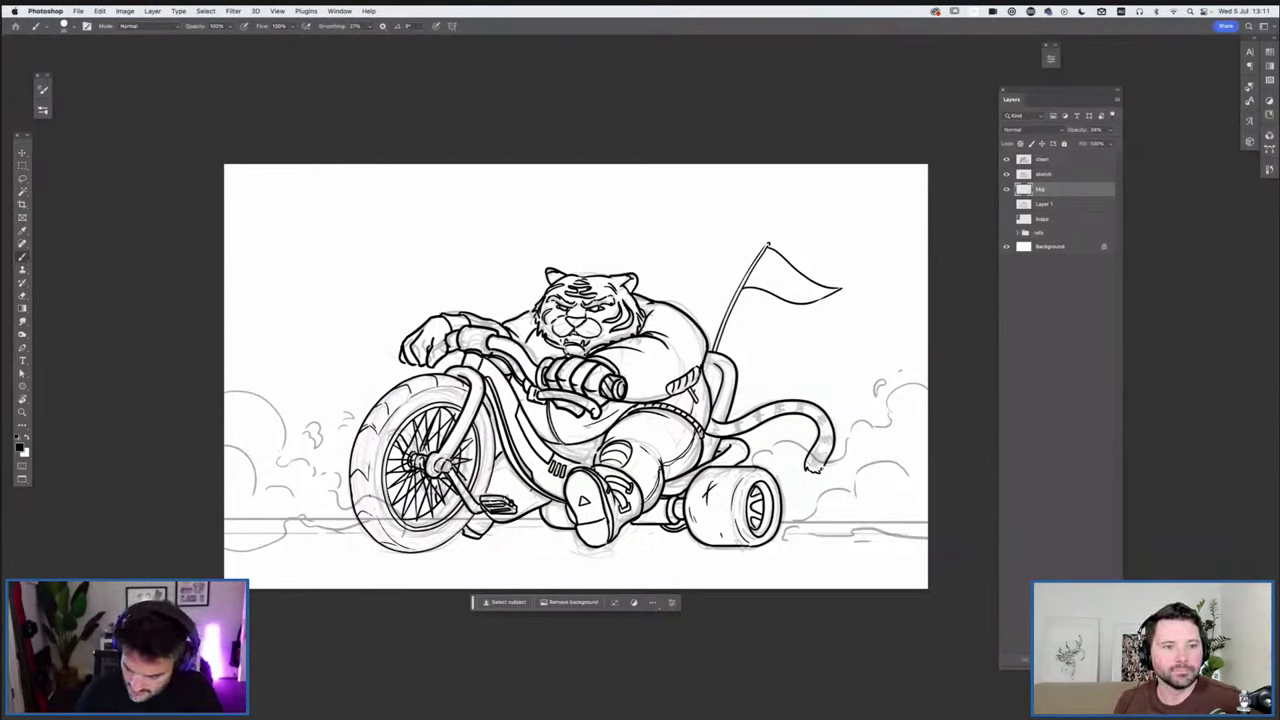
Sketch pebbles, cracks and wavy ground patches across the foreground beneath the trike
left_click_drag(780, 558, 793, 560)
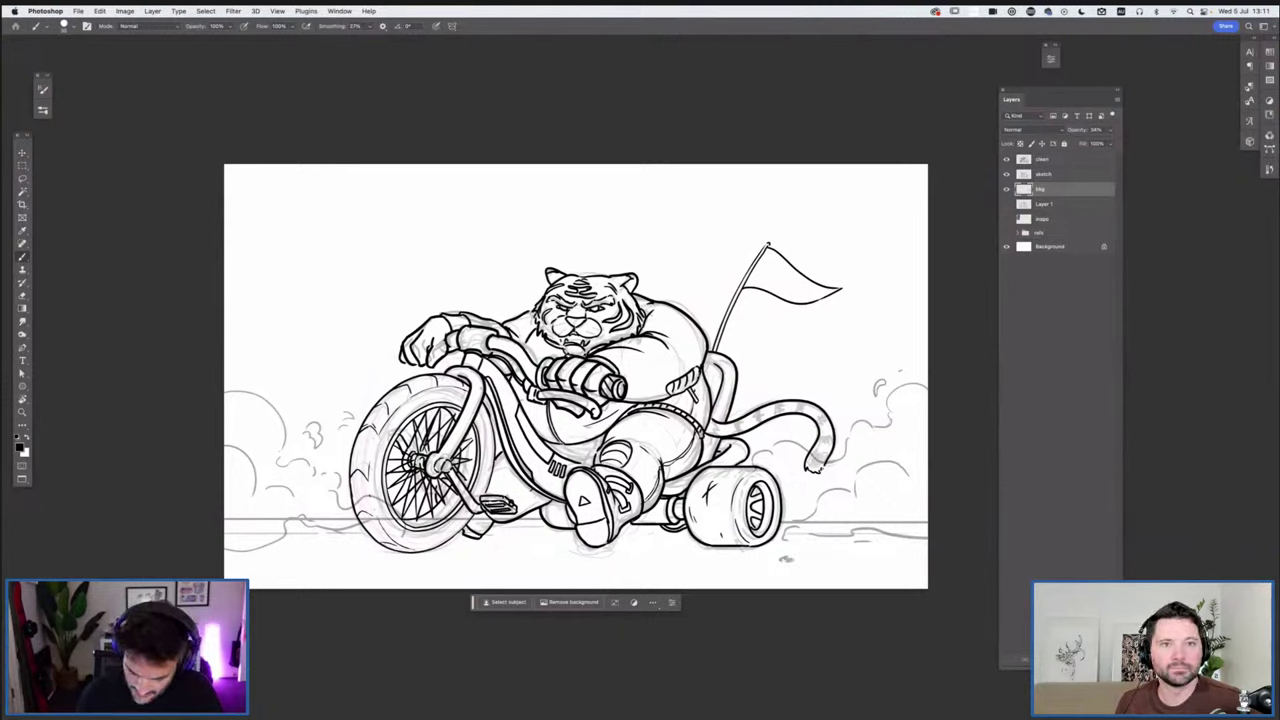
mouse_move(585, 582)
left_mouse_down()
mouse_move(641, 567)
mouse_move(639, 582)
left_mouse_up()
left_click_drag(590, 586, 619, 585)
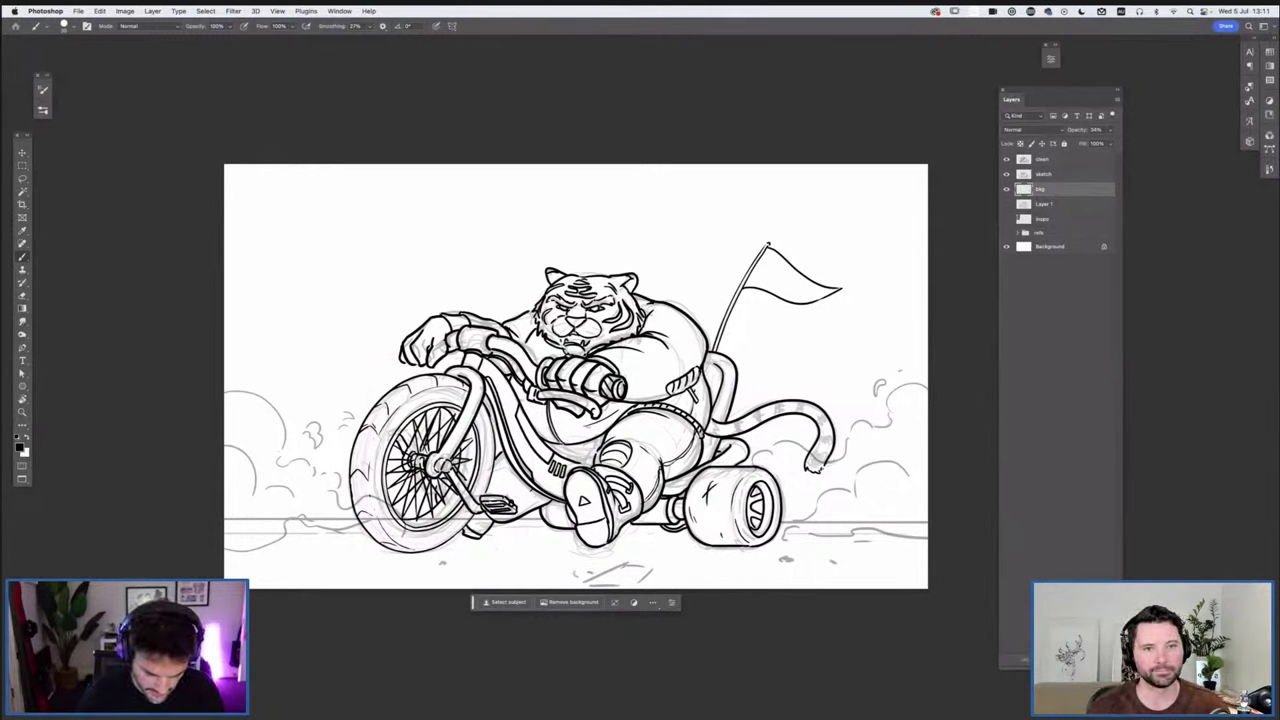
left_click_drag(336, 551, 402, 586)
left_click_drag(340, 557, 252, 582)
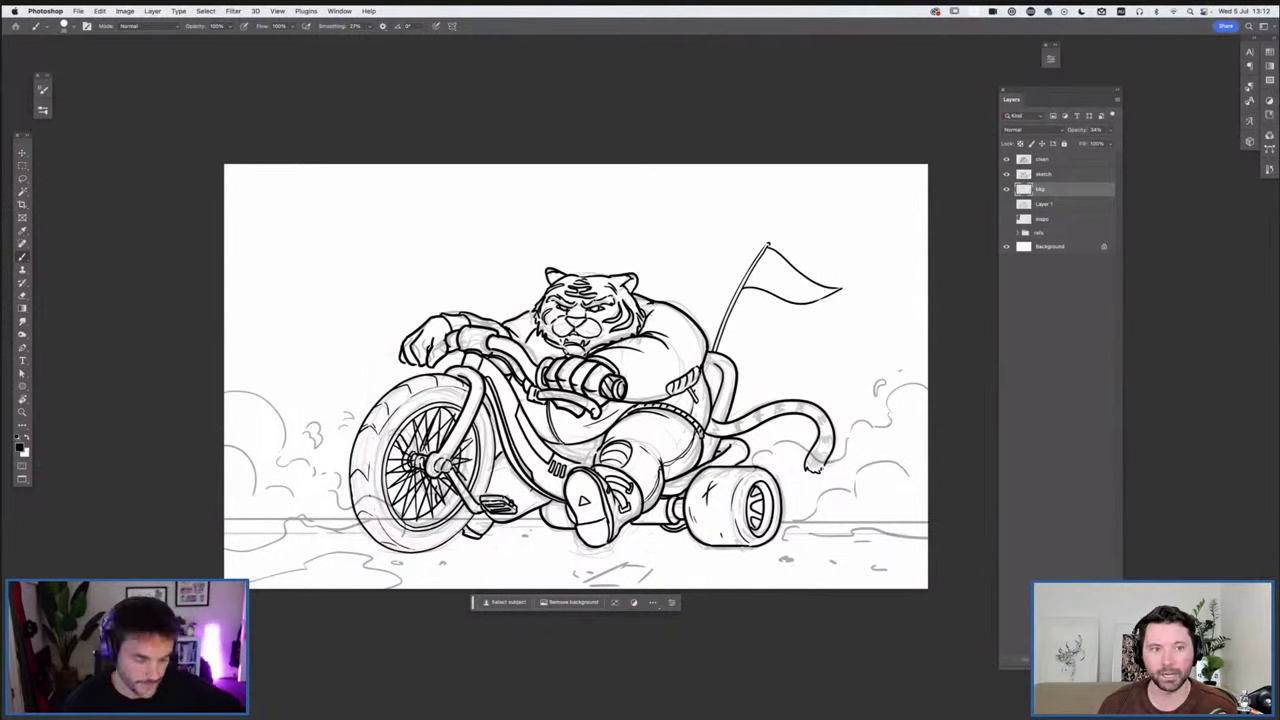
Look over the generated cyberpunk bar exterior images in Firefly and return to the tiger illustration in Photoshop
key("super+Tab")
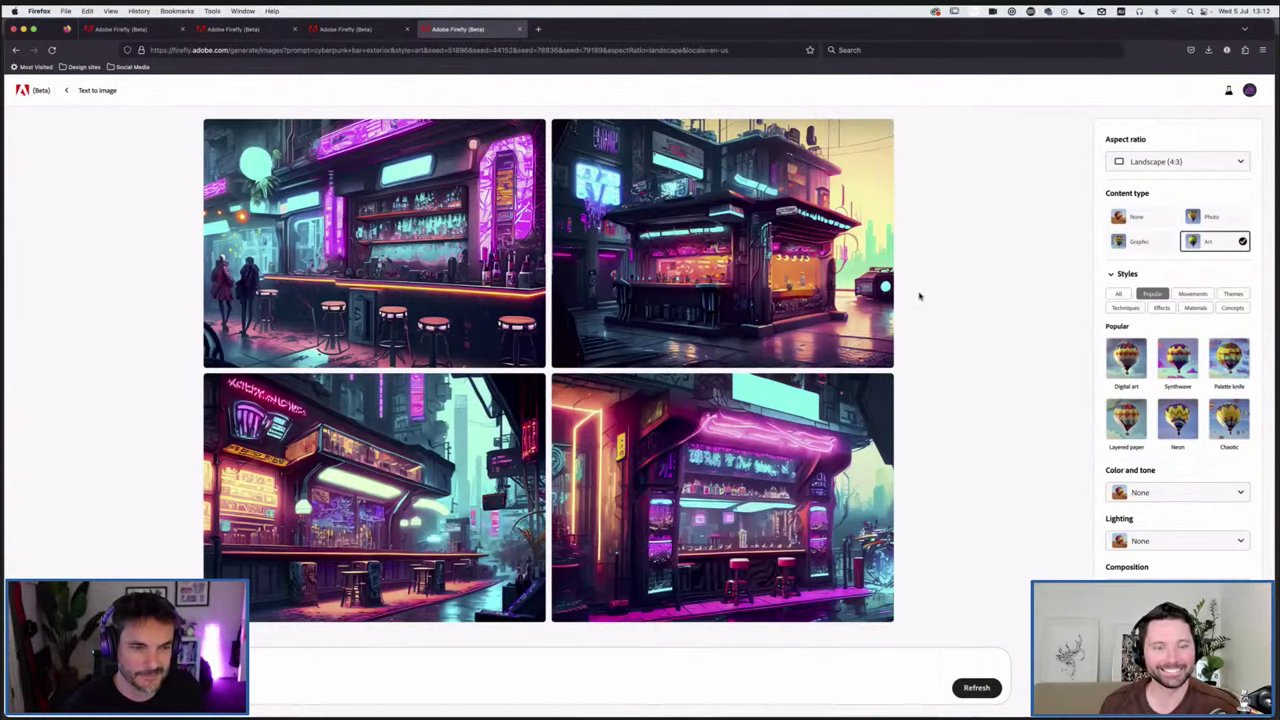
key("super+Tab")
left_click(520, 366)
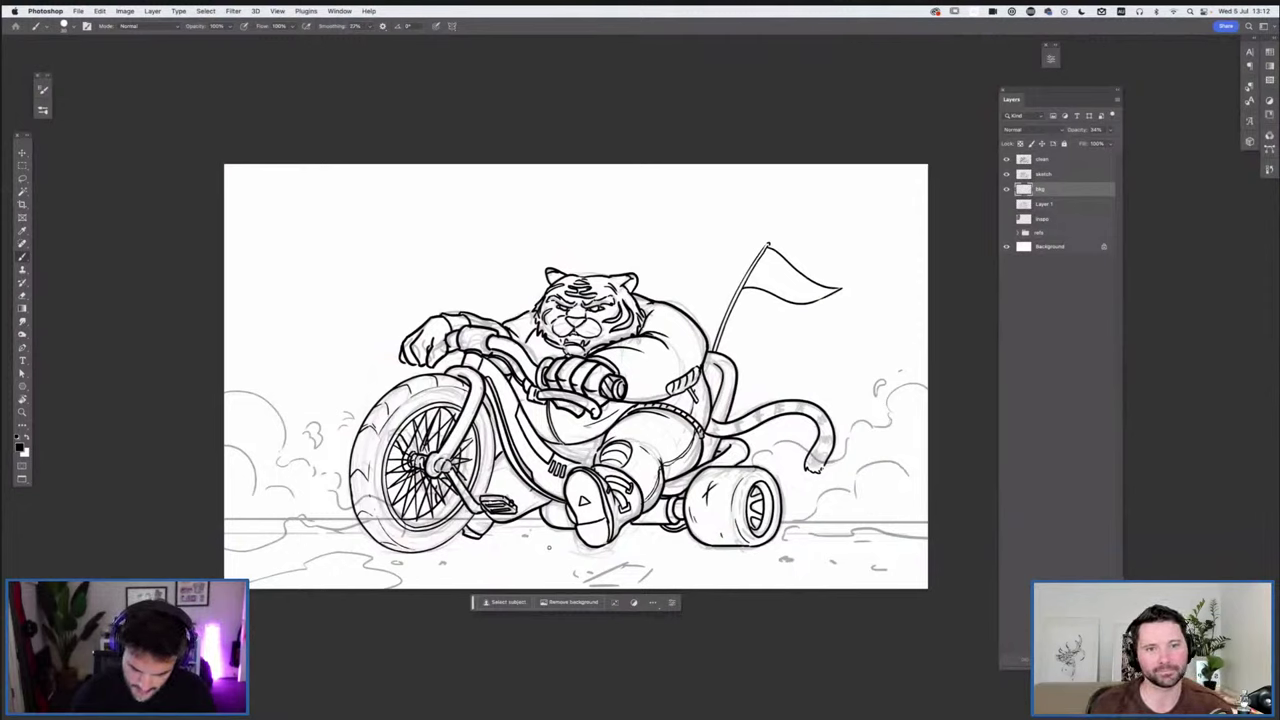
Sketch converging road lines on the ground beneath the boot and an irregular contour in the canvas's lower-right foreground
left_click_drag(565, 530, 519, 588)
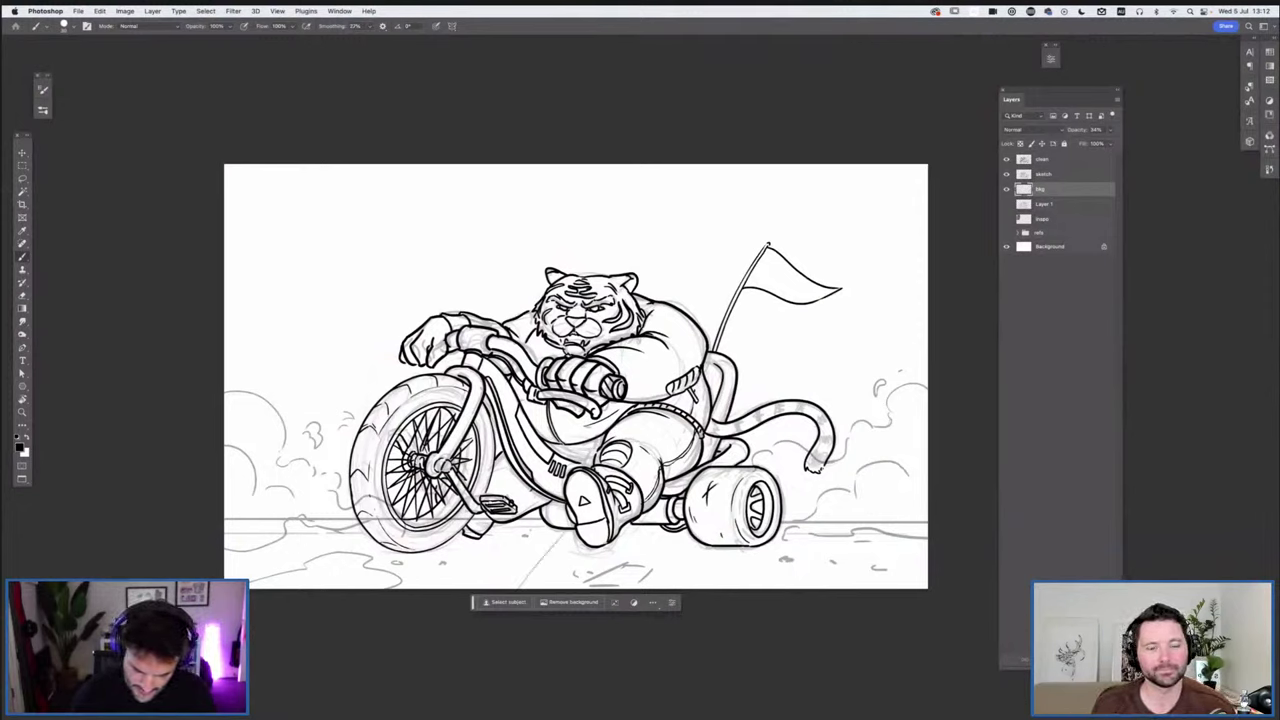
mouse_move(571, 551)
left_mouse_down()
mouse_move(617, 556)
mouse_move(593, 552)
mouse_move(584, 582)
left_mouse_up()
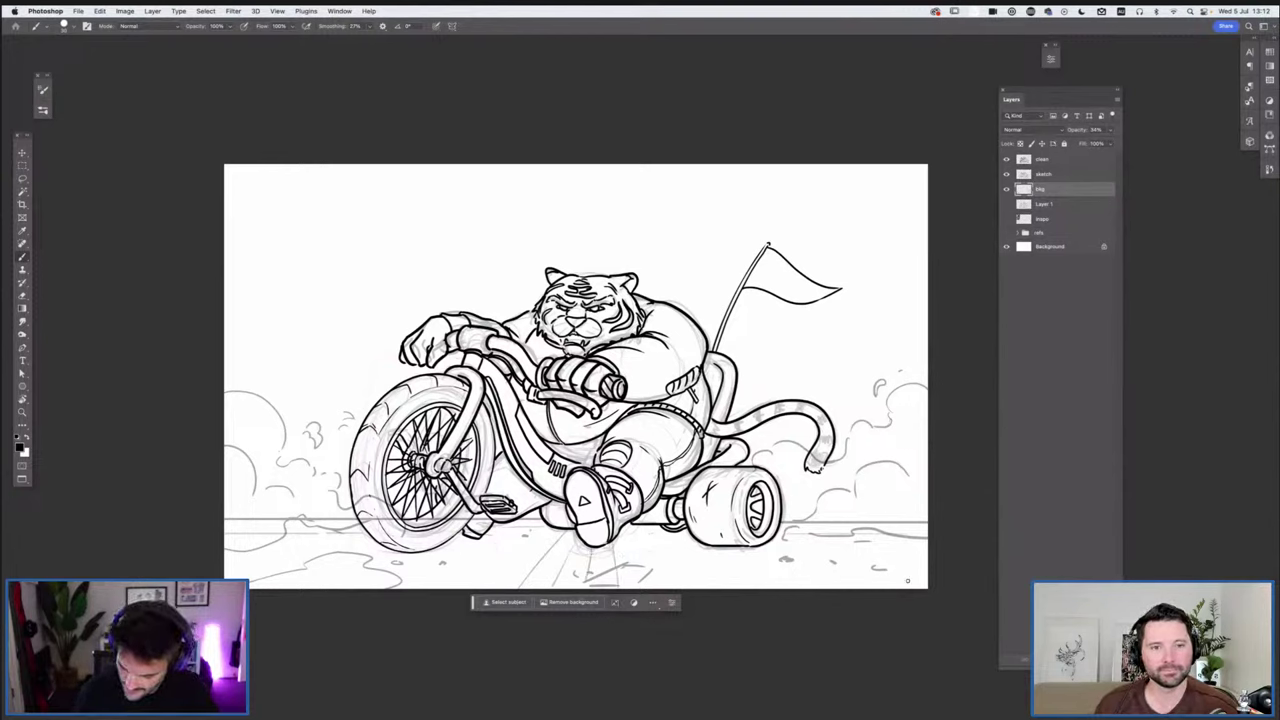
left_click_drag(905, 566, 818, 592)
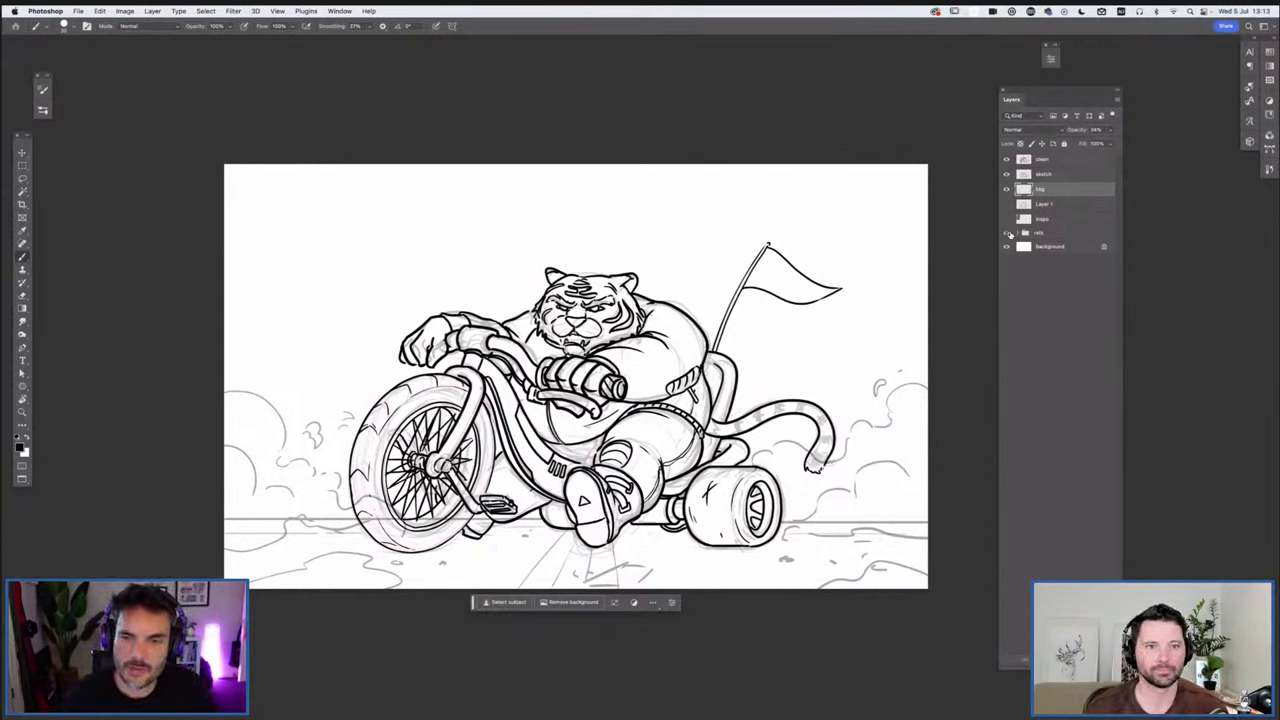
Show the two tiger-on-bike reference images, examine their backgrounds up close, and hide them again
left_click(1006, 218)
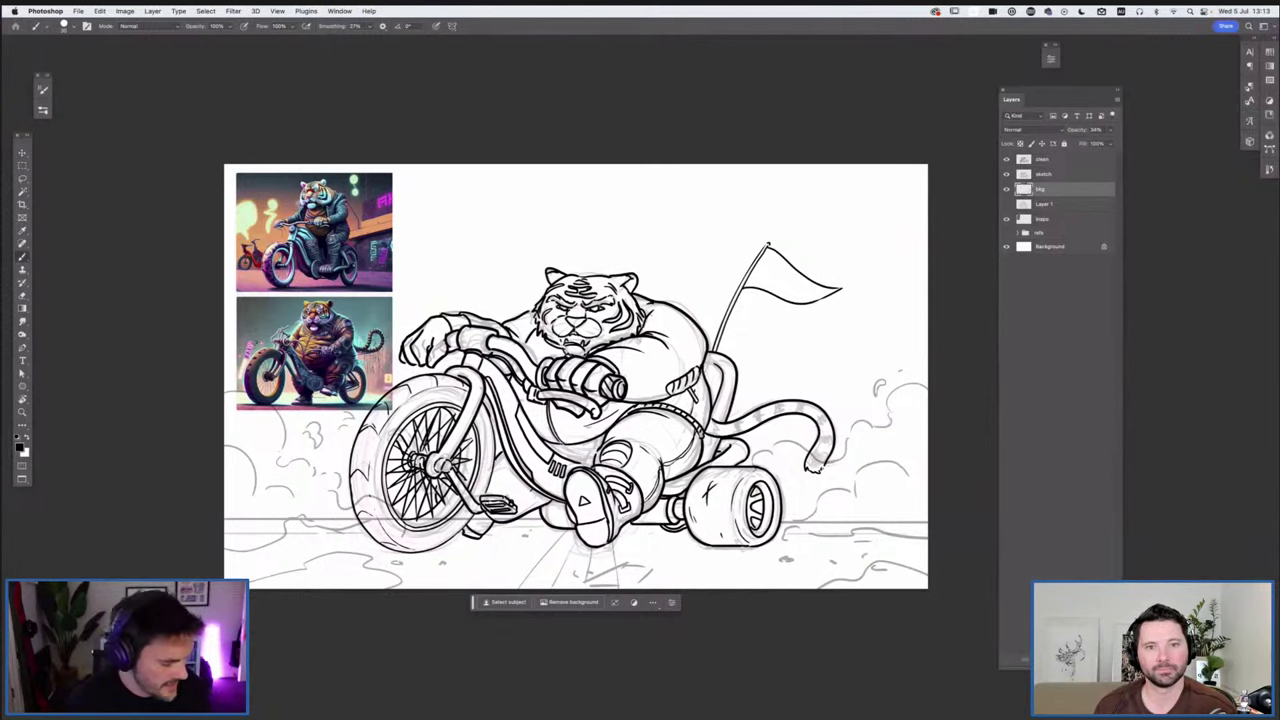
key("super+plus")
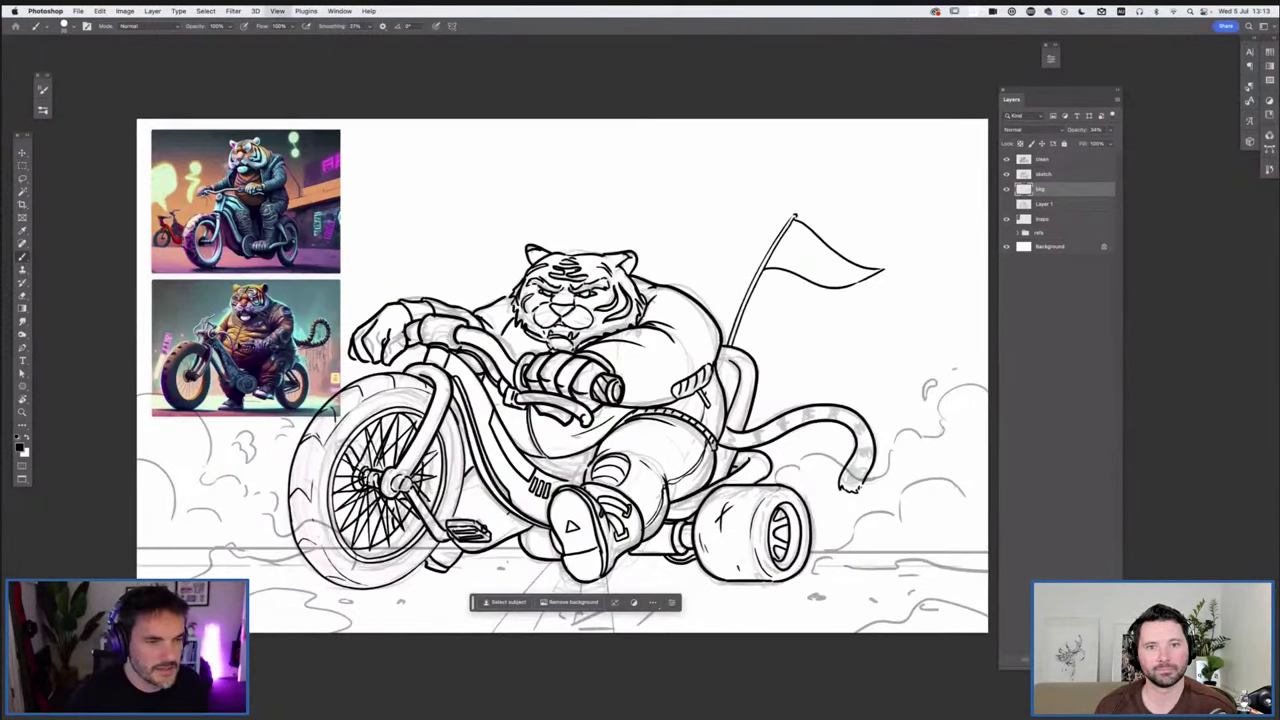
key("super+plus")
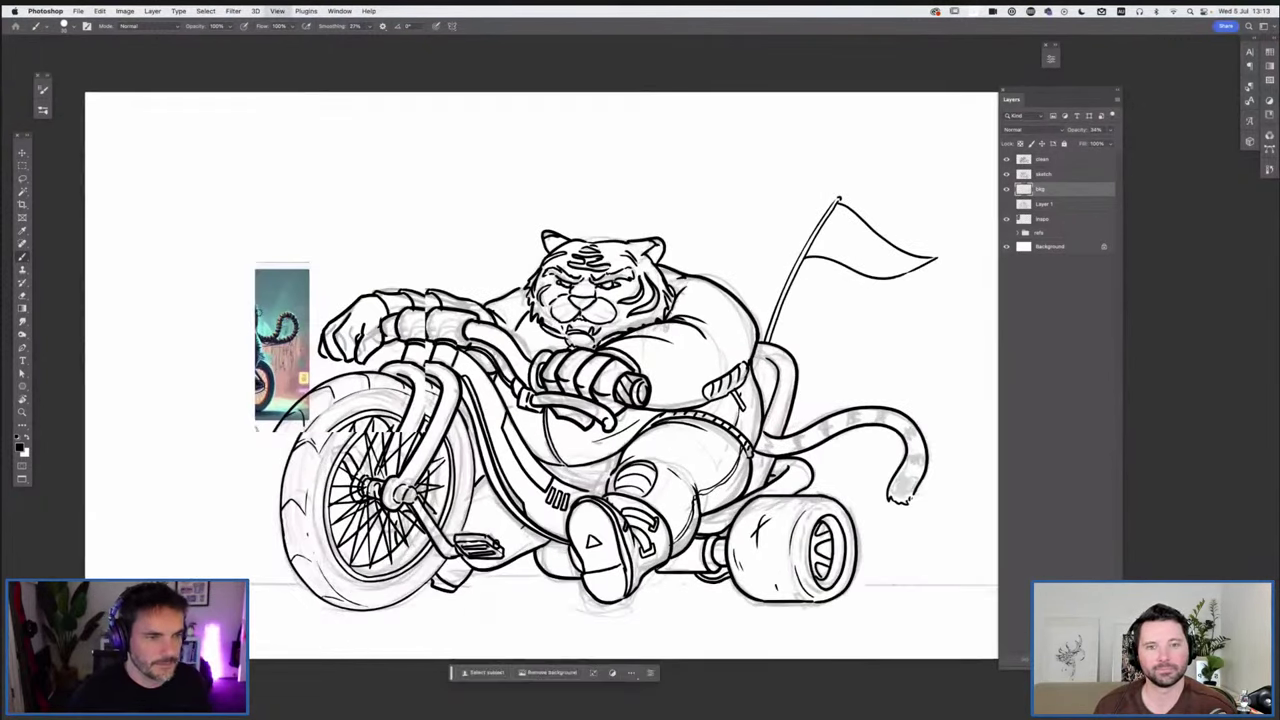
key("super+plus")
left_click_drag(600, 396, 690, 408)
left_click_drag(549, 423, 953, 509)
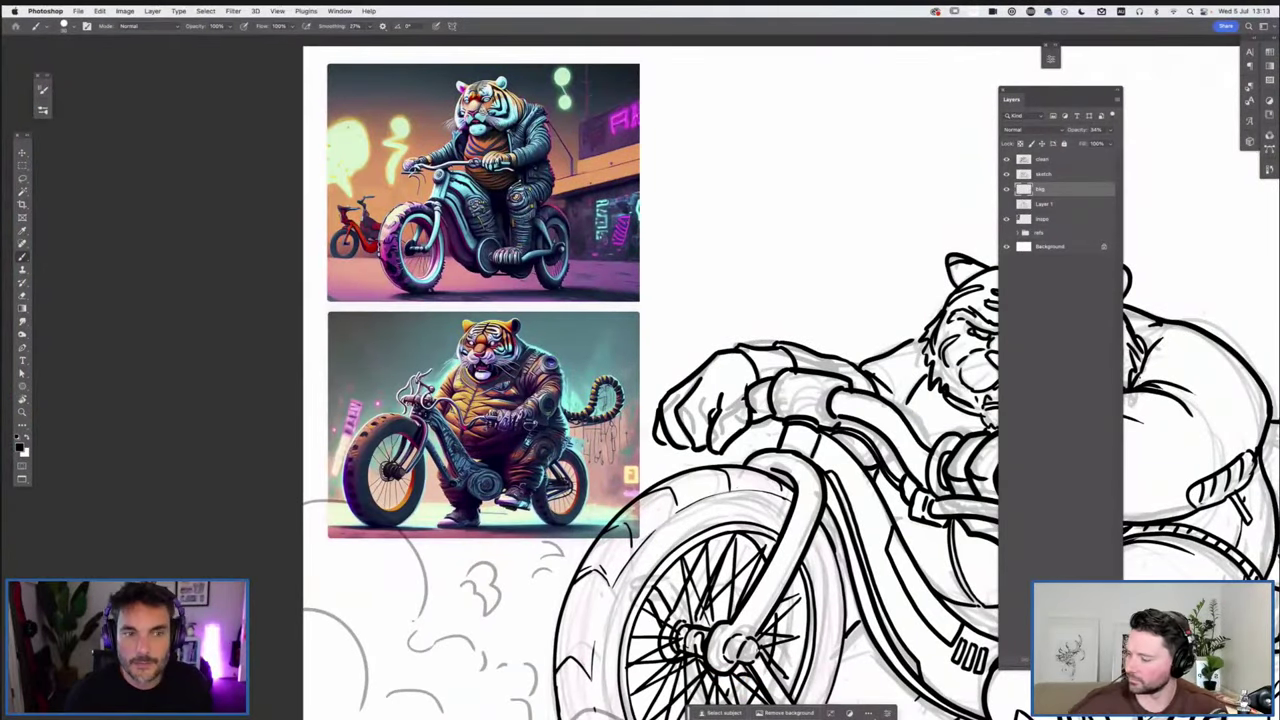
key("super+minus")
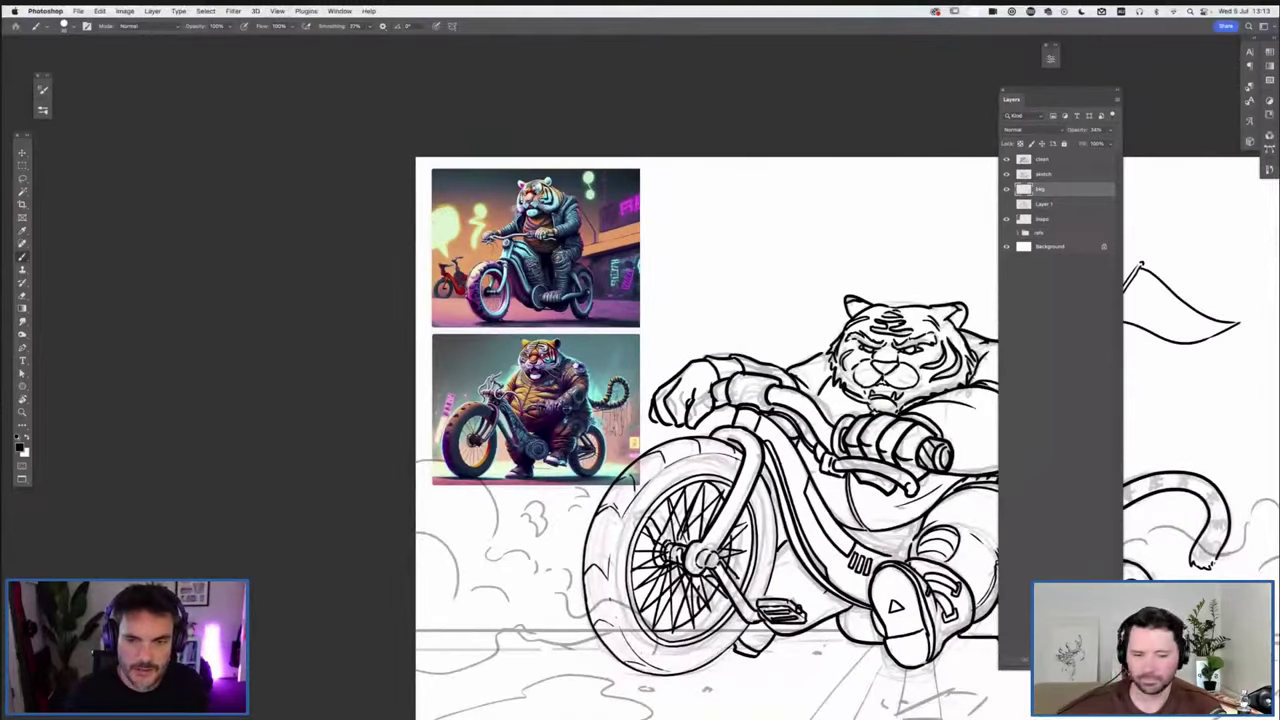
left_click_drag(776, 453, 588, 390)
left_click_drag(711, 370, 683, 360)
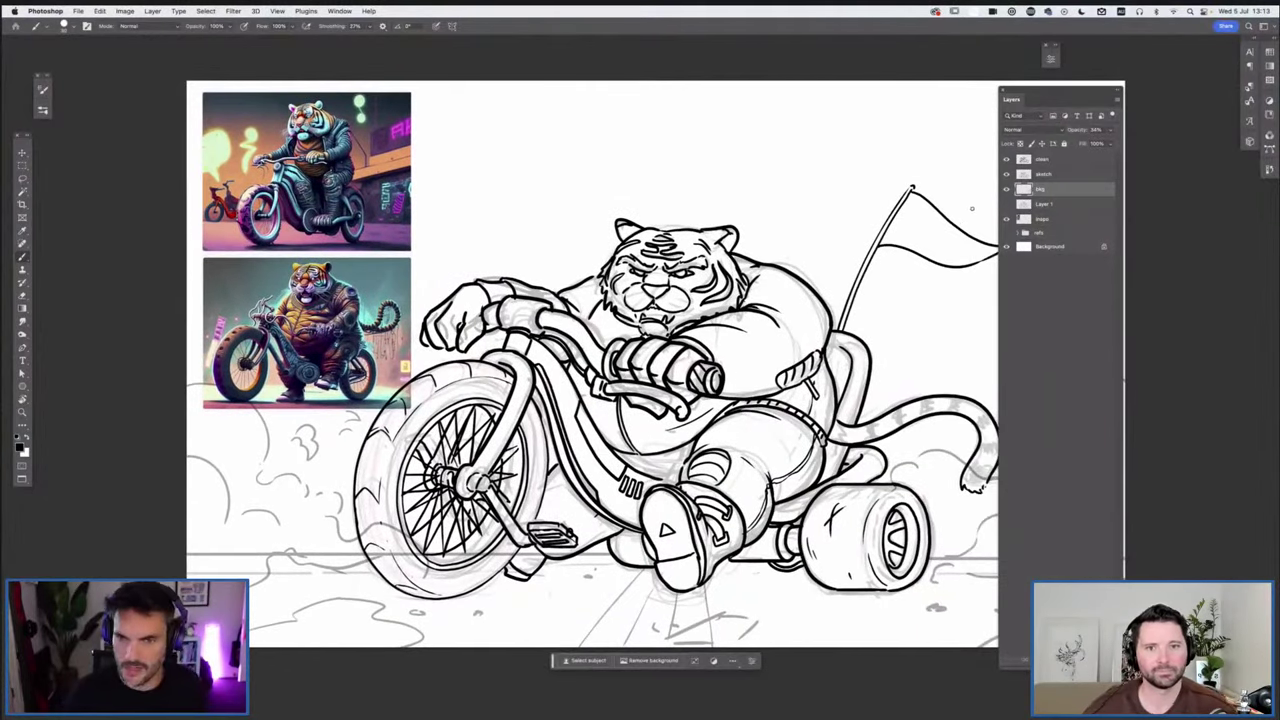
key("super+minus")
left_click(1006, 219)
left_click_drag(721, 393, 655, 395)
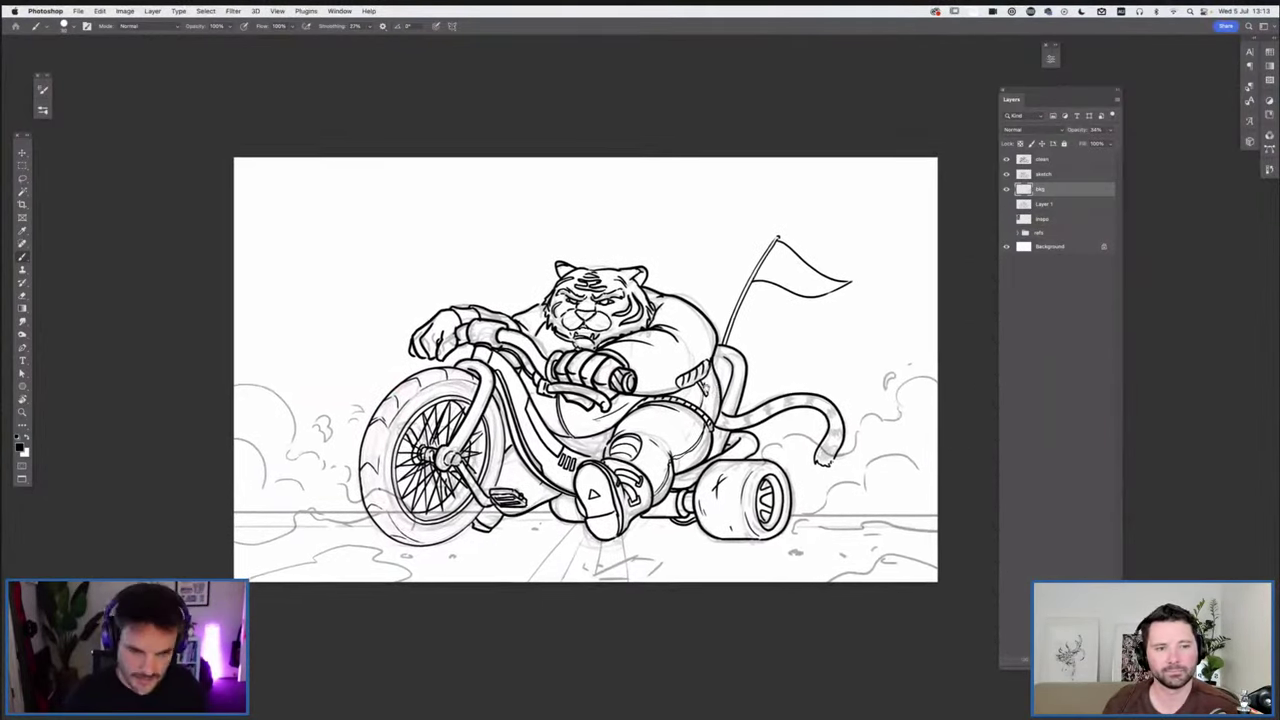
key("super+minus")
key("super+equal")
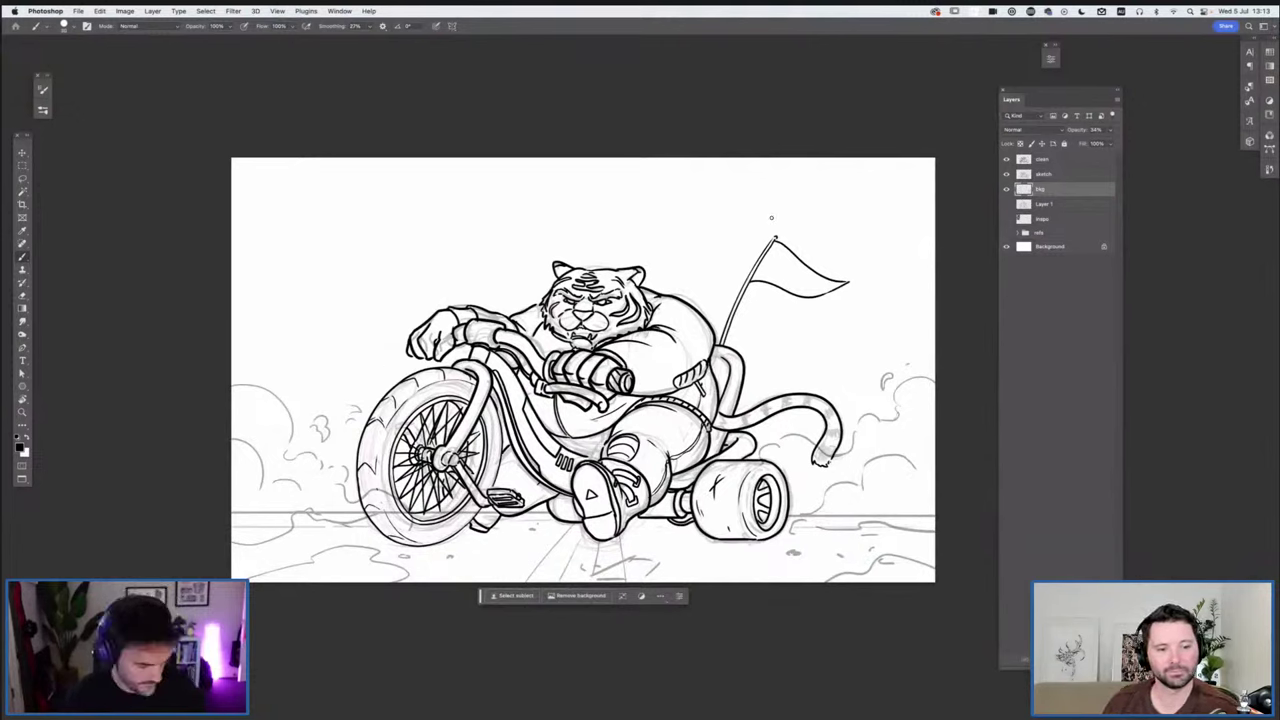
Capture a portrait crop of the street-side bar image with the tall skyline in Firefly and place the screenshot in the illustration
key("super+Tab")
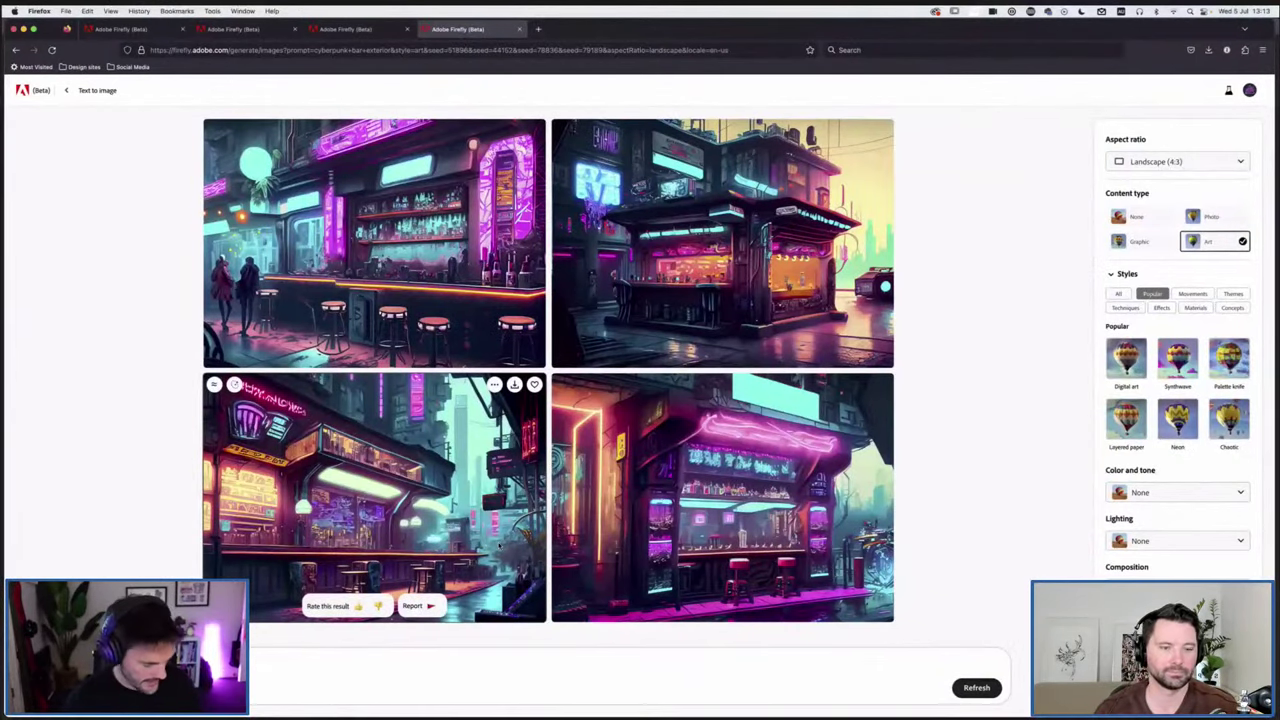
key("XF86MonBrightnessDown")
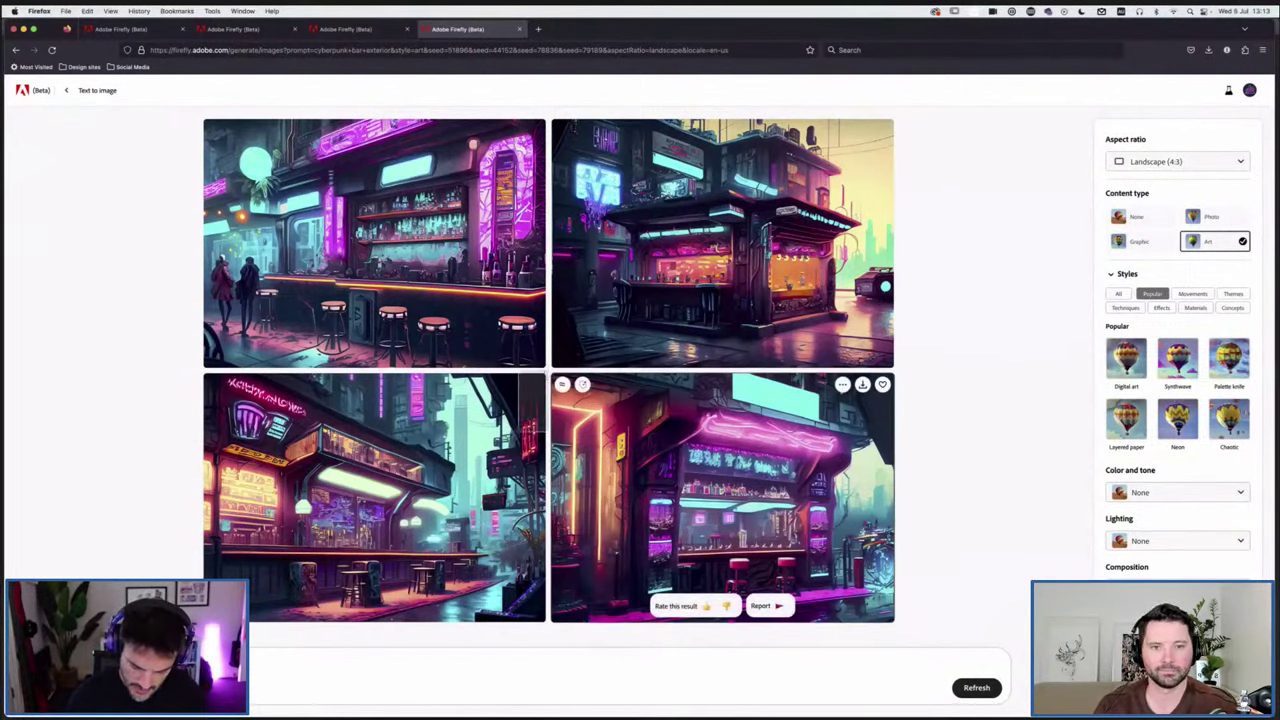
left_click_drag(447, 571, 366, 622)
key("super+Tab")
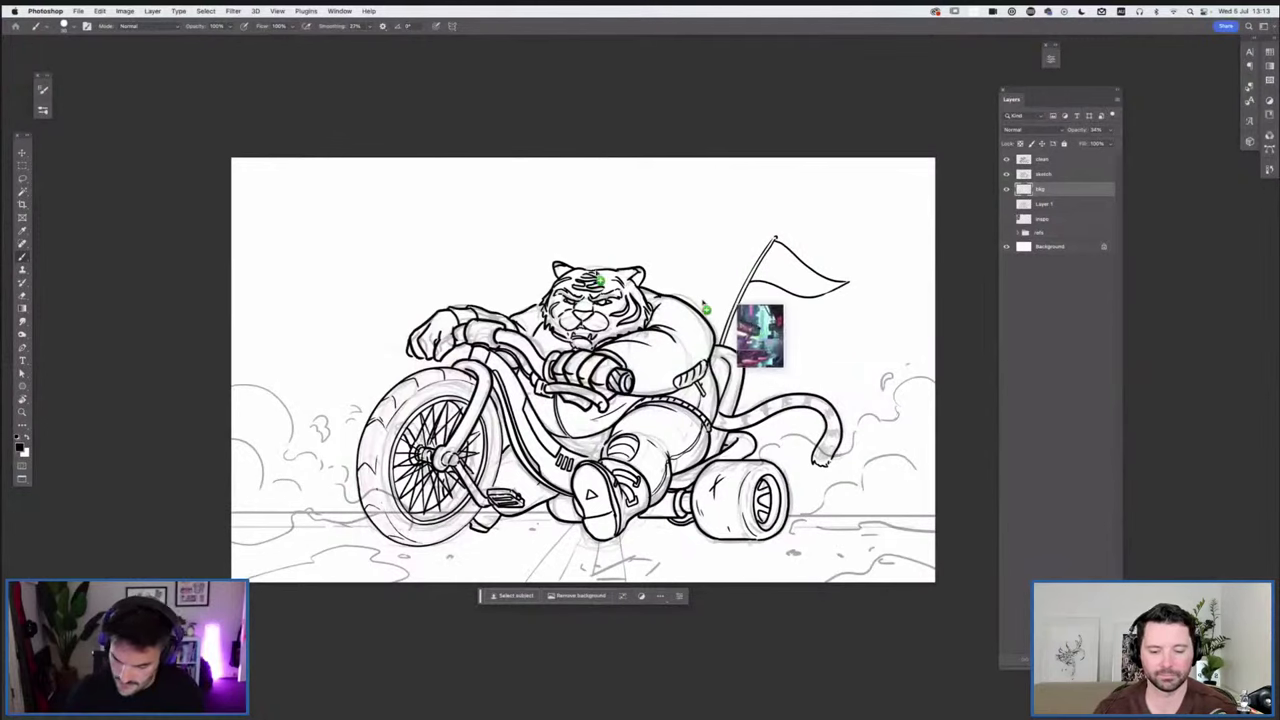
key("super+v")
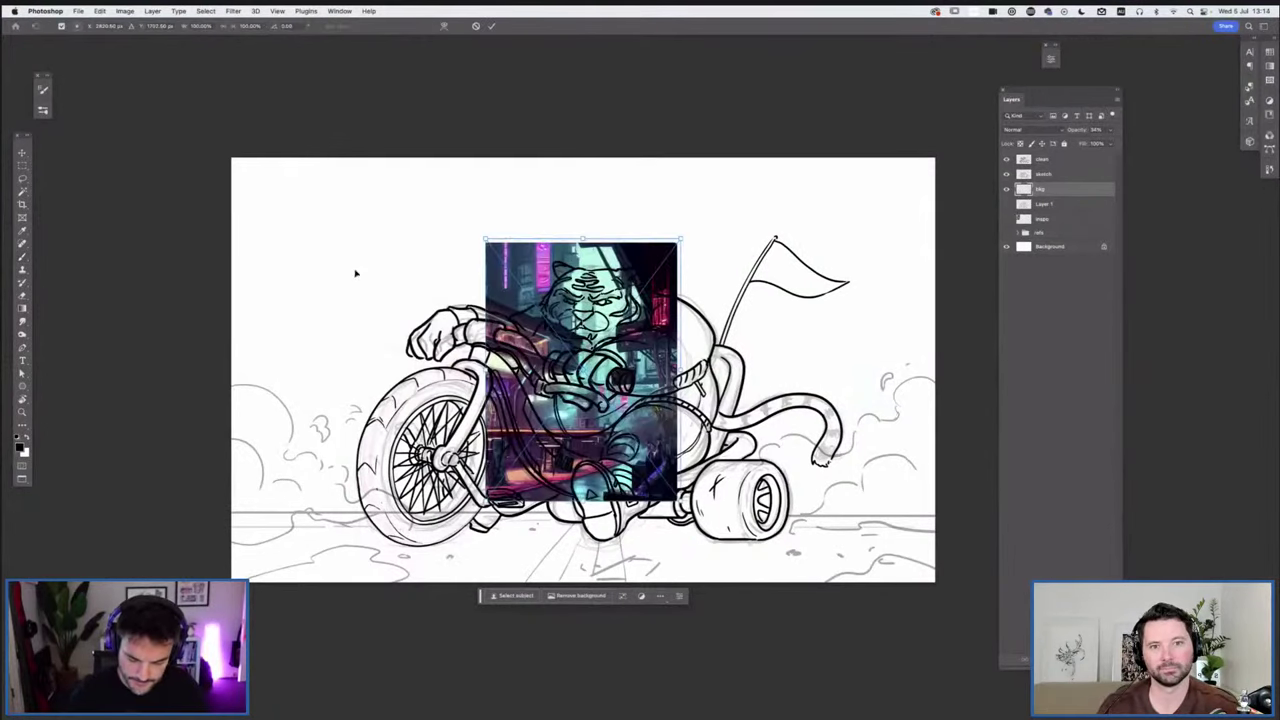
Enlarge the placed screenshot to about 134% and position it behind the flag on the canvas's right side
mouse_move(821, 195)
left_mouse_down()
mouse_move(849, 182)
mouse_move(922, 188)
mouse_move(938, 214)
left_mouse_up()
left_click_drag(745, 334, 678, 335)
mouse_move(920, 296)
left_mouse_down()
mouse_move(891, 279)
mouse_move(924, 277)
left_mouse_up()
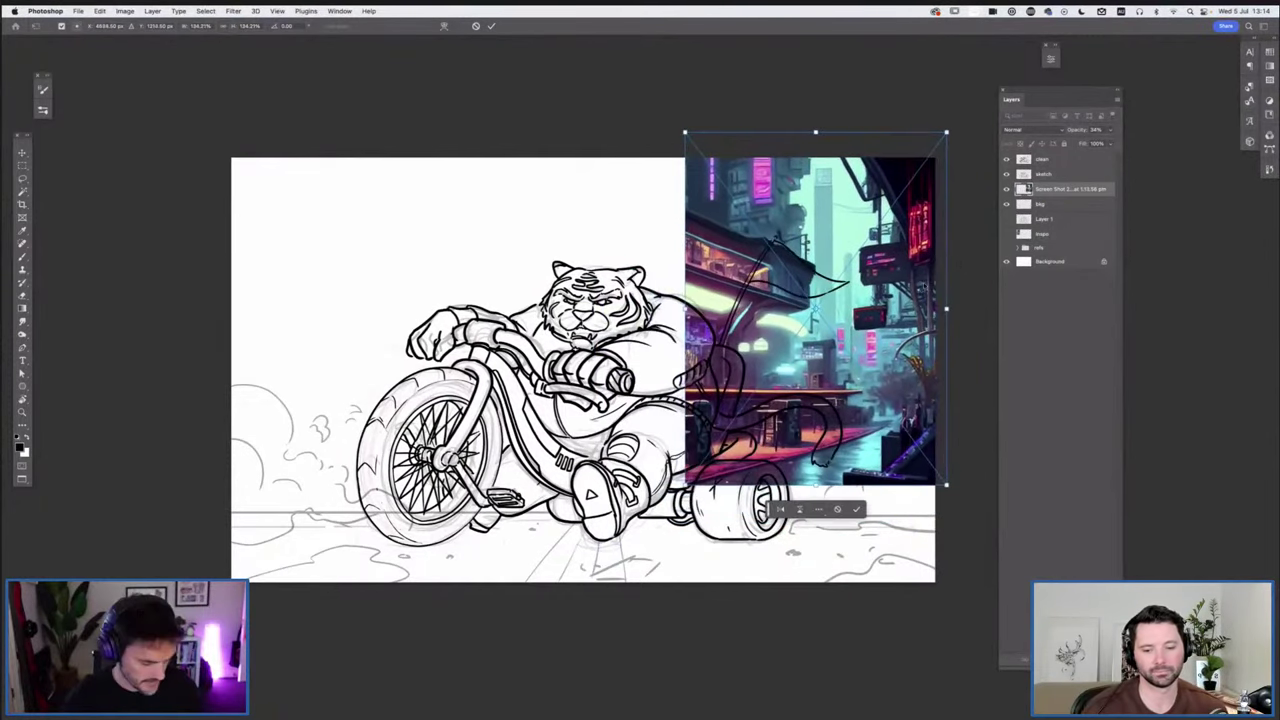
key("Return")
Lower the screenshot layer's opacity and move the image over the front wheel and handlebars on the canvas's left side
left_click(1110, 130)
left_click_drag(1096, 143, 1078, 143)
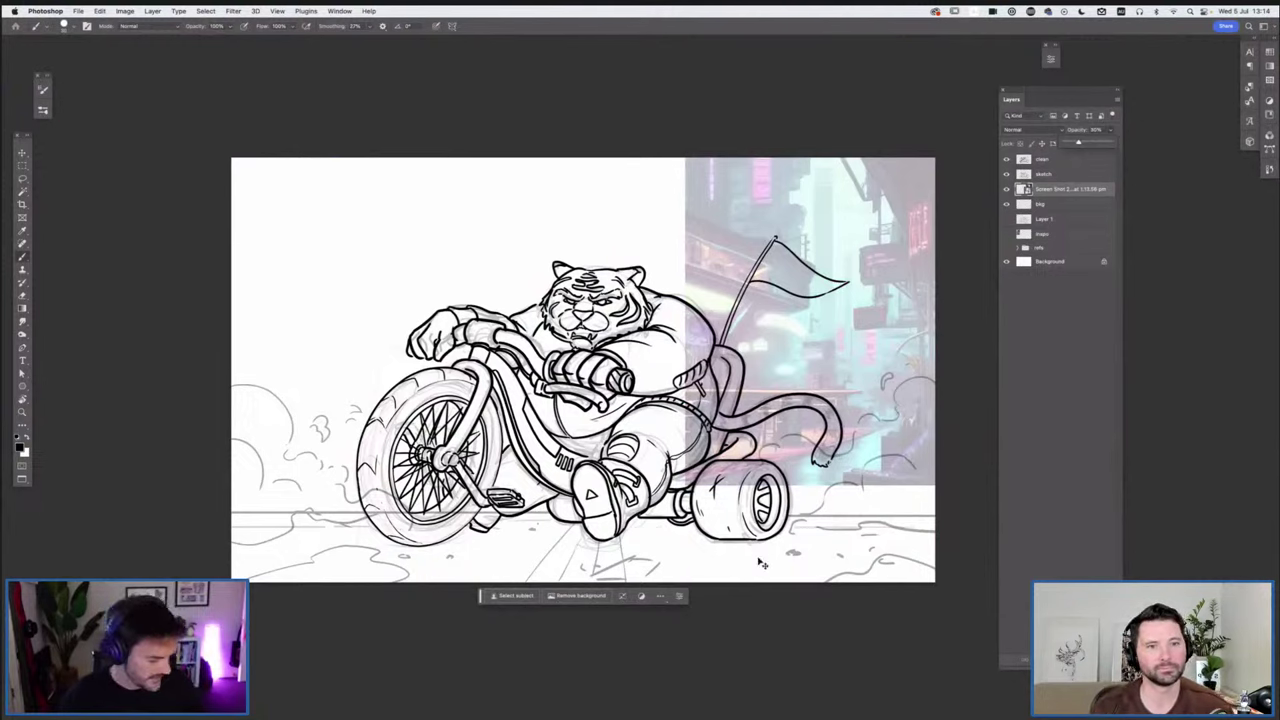
key("super+t")
left_click_drag(838, 341, 488, 328)
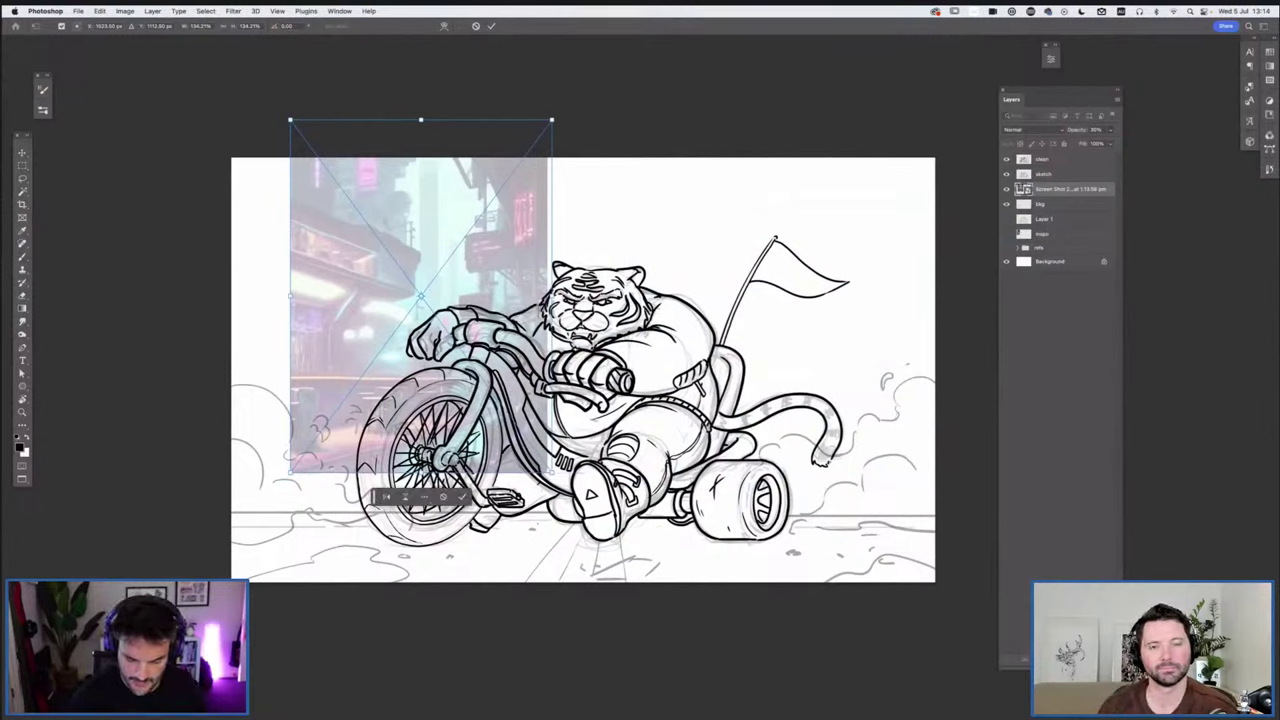
key("Return")
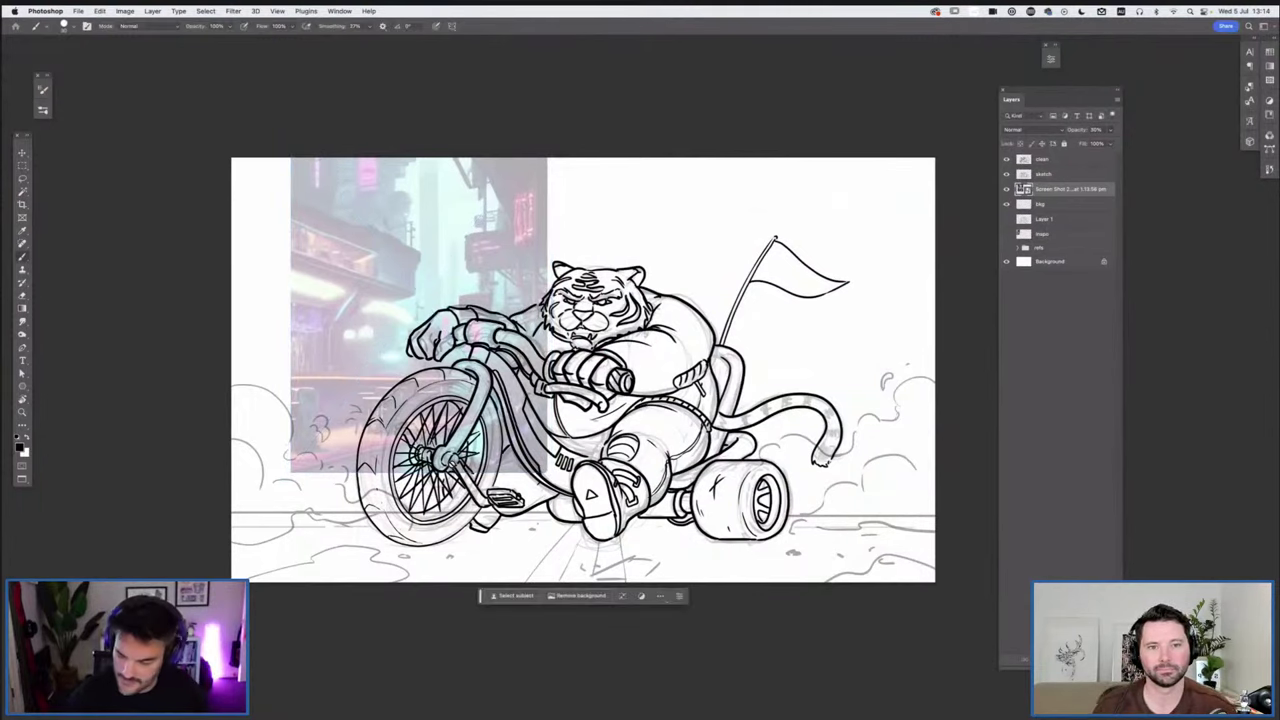
Place the screenshot layer beneath the bkg layer and reduce the brush smoothing to 0% for sketching on bkg
left_click_drag(1068, 190, 1064, 207)
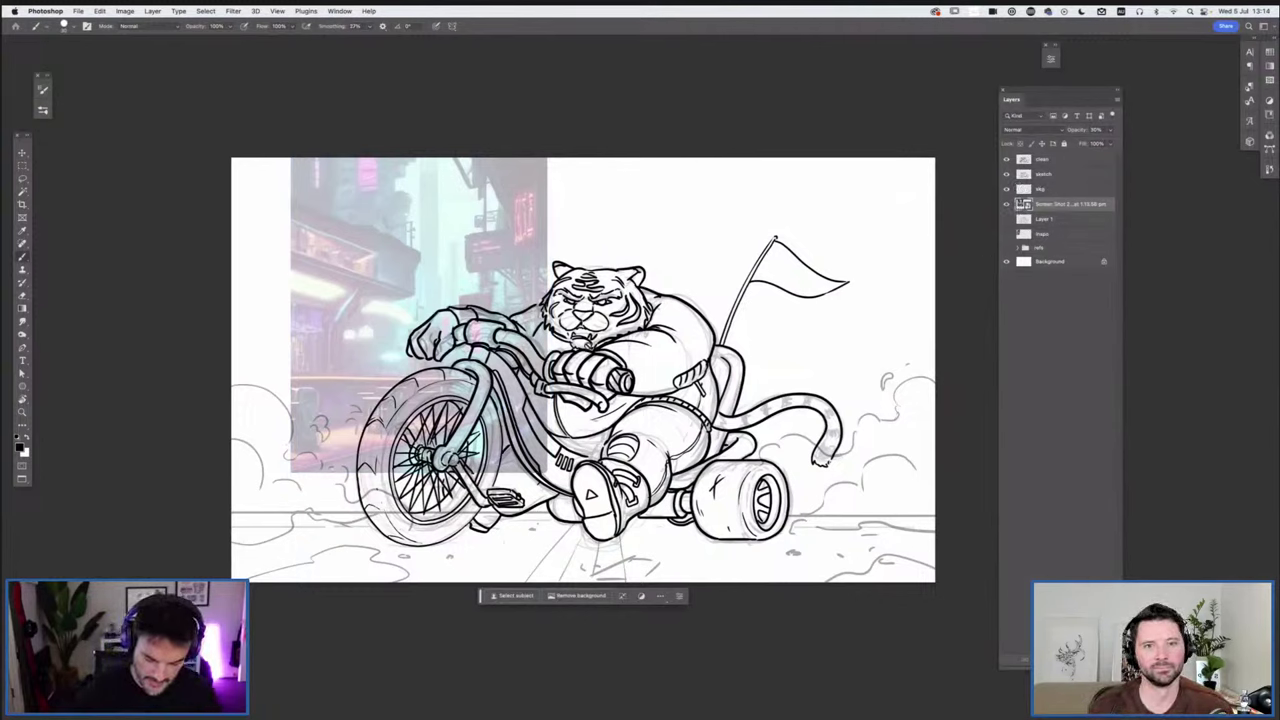
left_click(1045, 191)
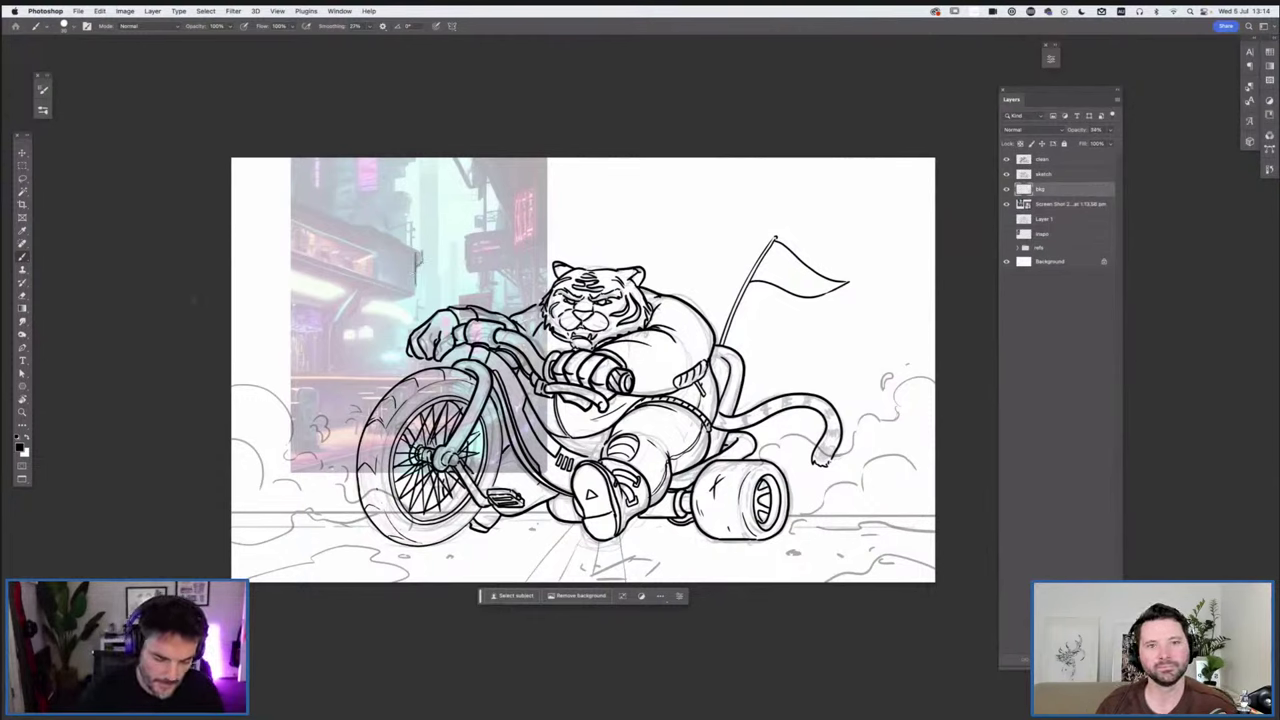
left_click(372, 27)
left_click_drag(370, 38, 357, 39)
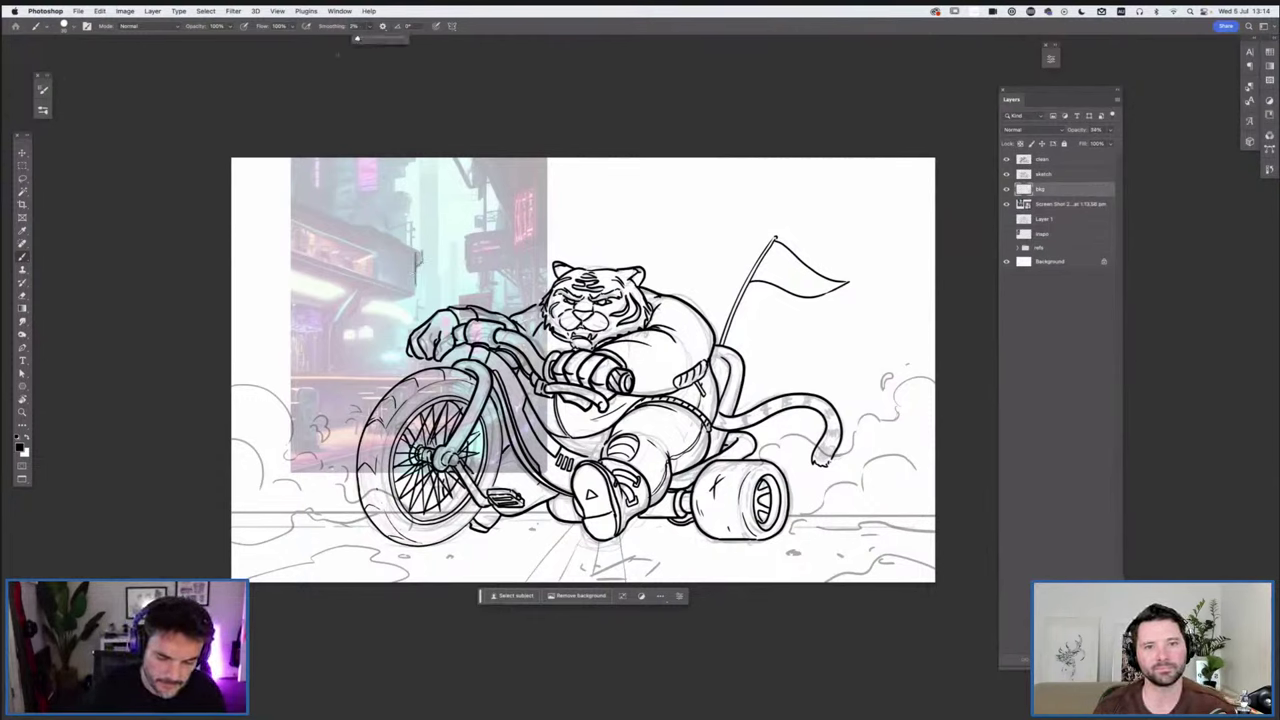
Trace the building's overhanging roofline, its end face, the small hanging sign and the rooftop box from the screenshot
left_click_drag(420, 254, 232, 172)
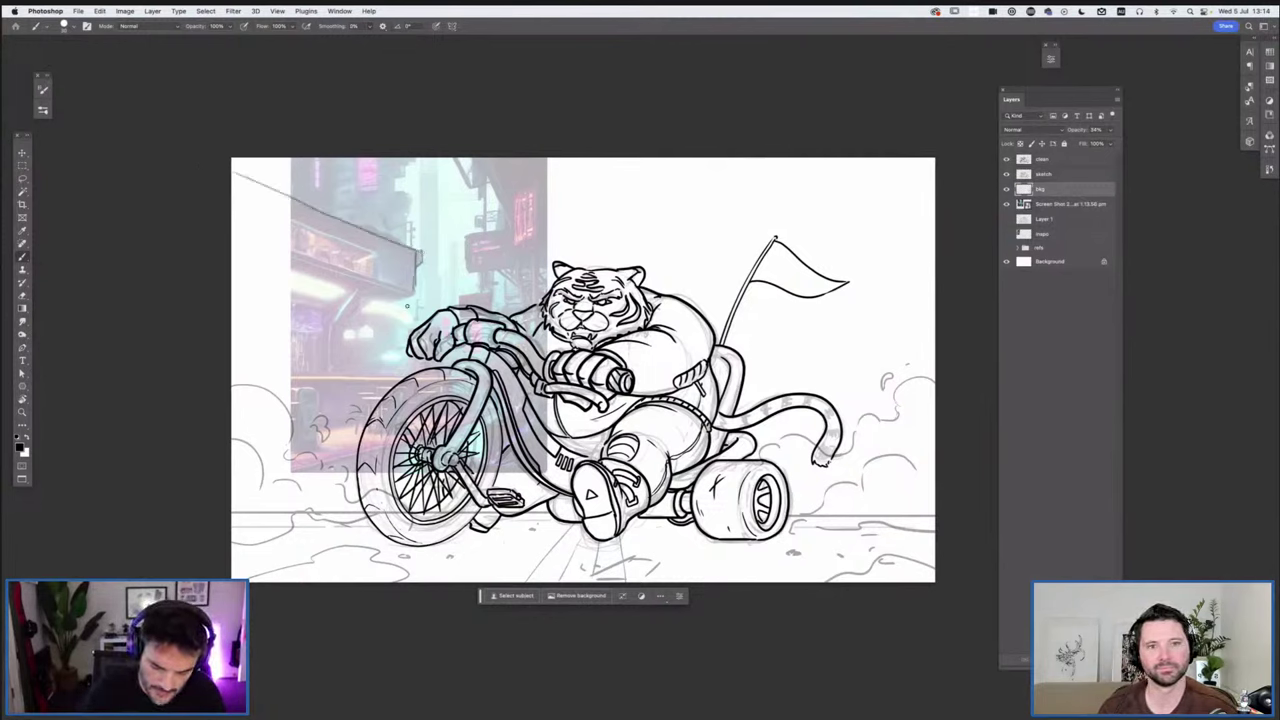
mouse_move(414, 293)
left_mouse_down()
mouse_move(387, 304)
mouse_move(379, 375)
left_mouse_up()
mouse_move(370, 317)
left_mouse_down()
mouse_move(354, 342)
mouse_move(374, 342)
left_mouse_up()
left_click_drag(404, 236, 362, 224)
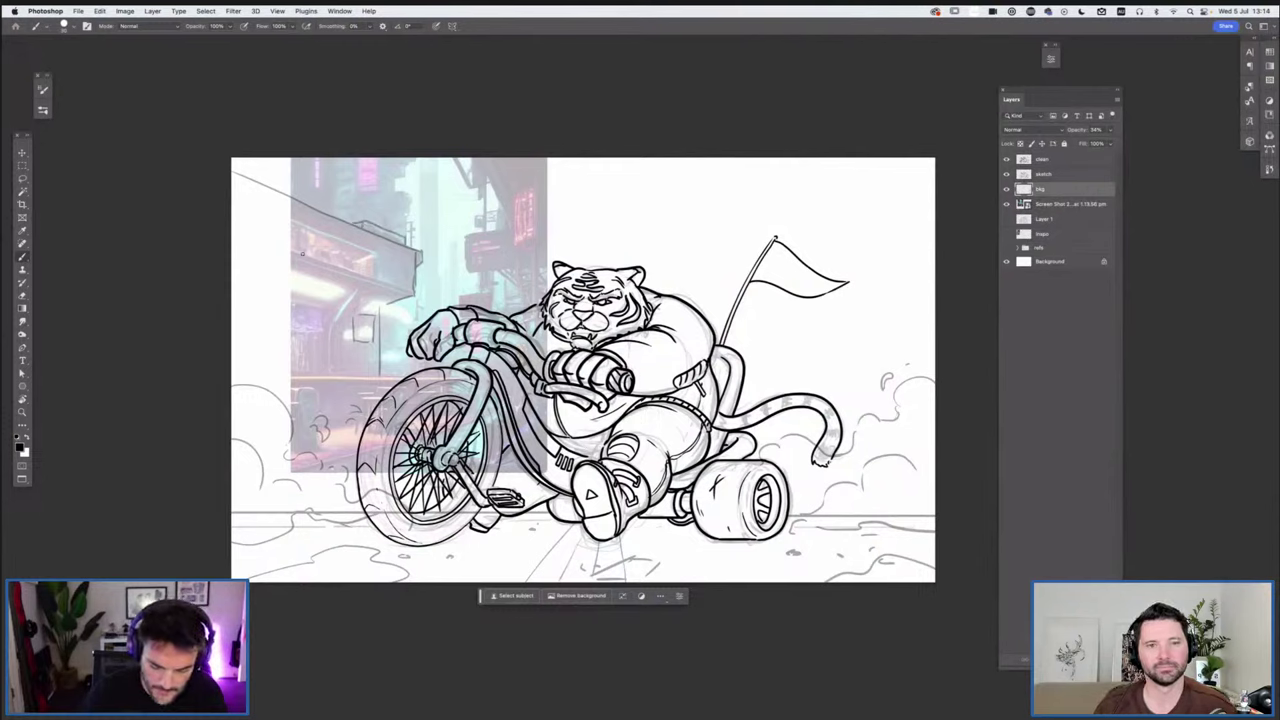
Sketch the building's long window strip, lower overhang edges and wall corner, plus a narrow vertical sign above the roof
left_click_drag(413, 295, 350, 271)
mouse_move(232, 229)
left_mouse_down()
mouse_move(352, 272)
mouse_move(253, 208)
mouse_move(246, 228)
mouse_move(376, 254)
mouse_move(375, 279)
left_mouse_up()
left_click_drag(272, 242, 374, 286)
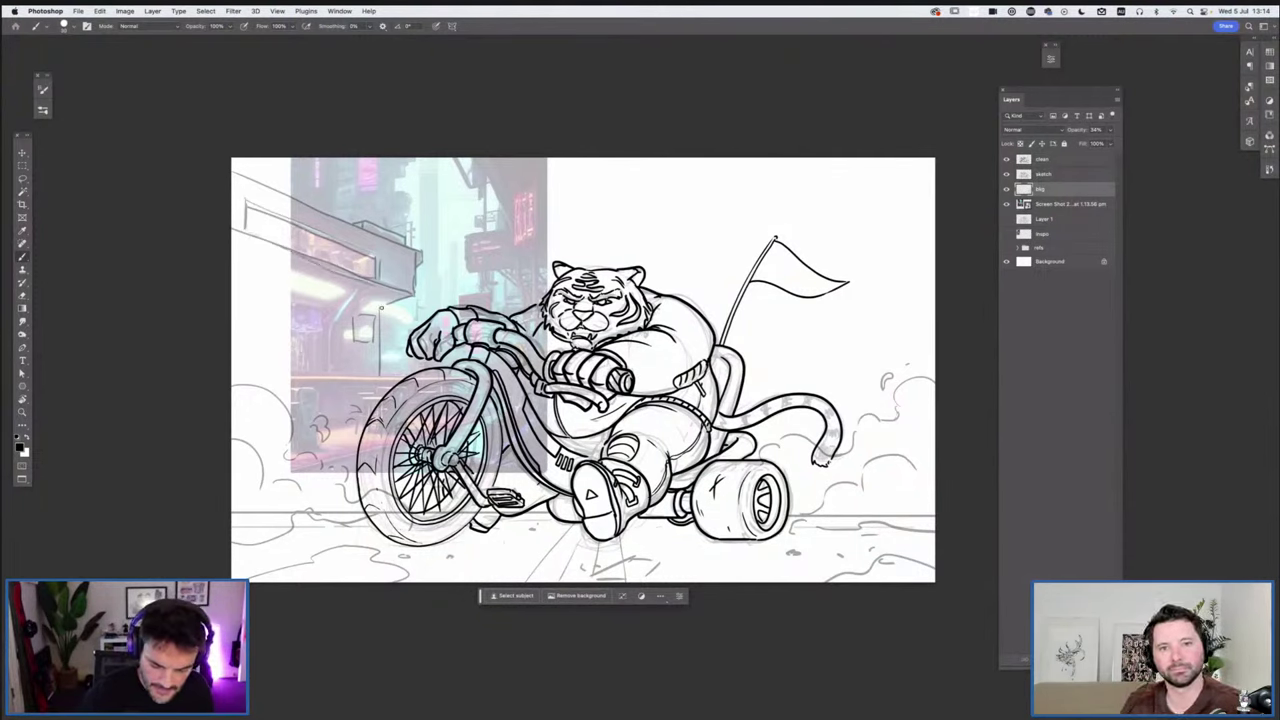
left_click_drag(236, 264, 384, 306)
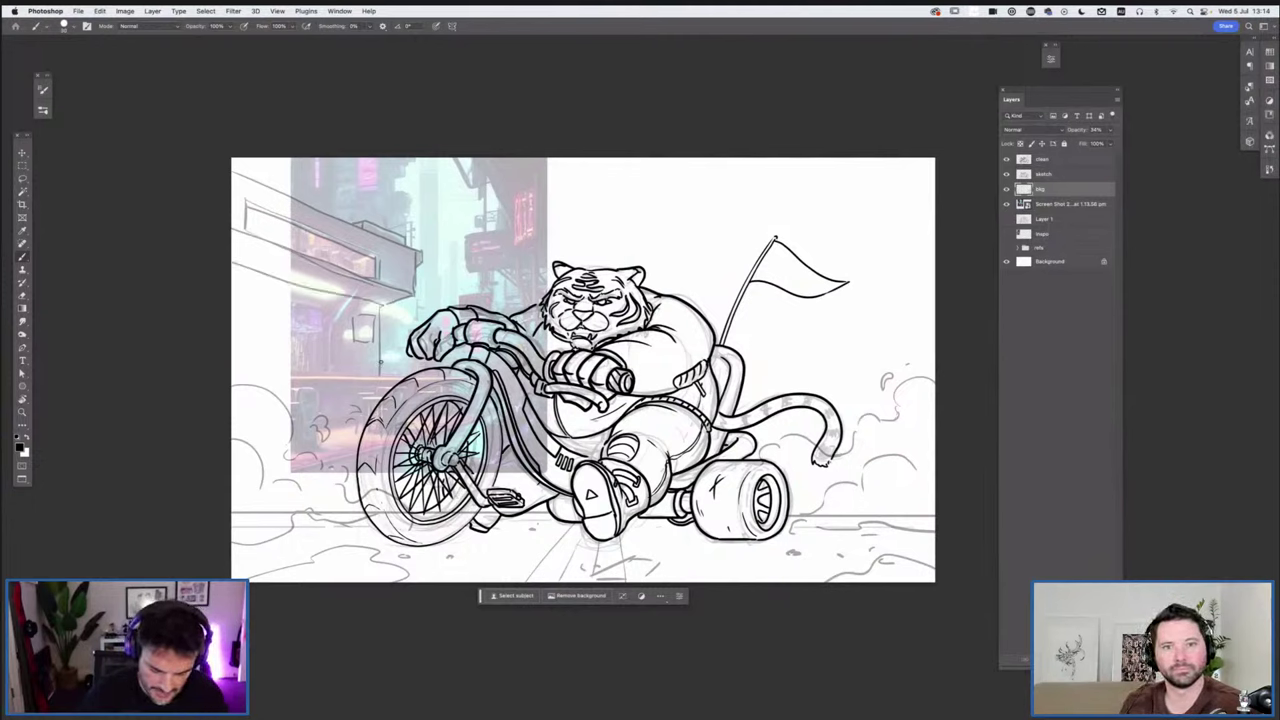
left_click_drag(378, 364, 380, 402)
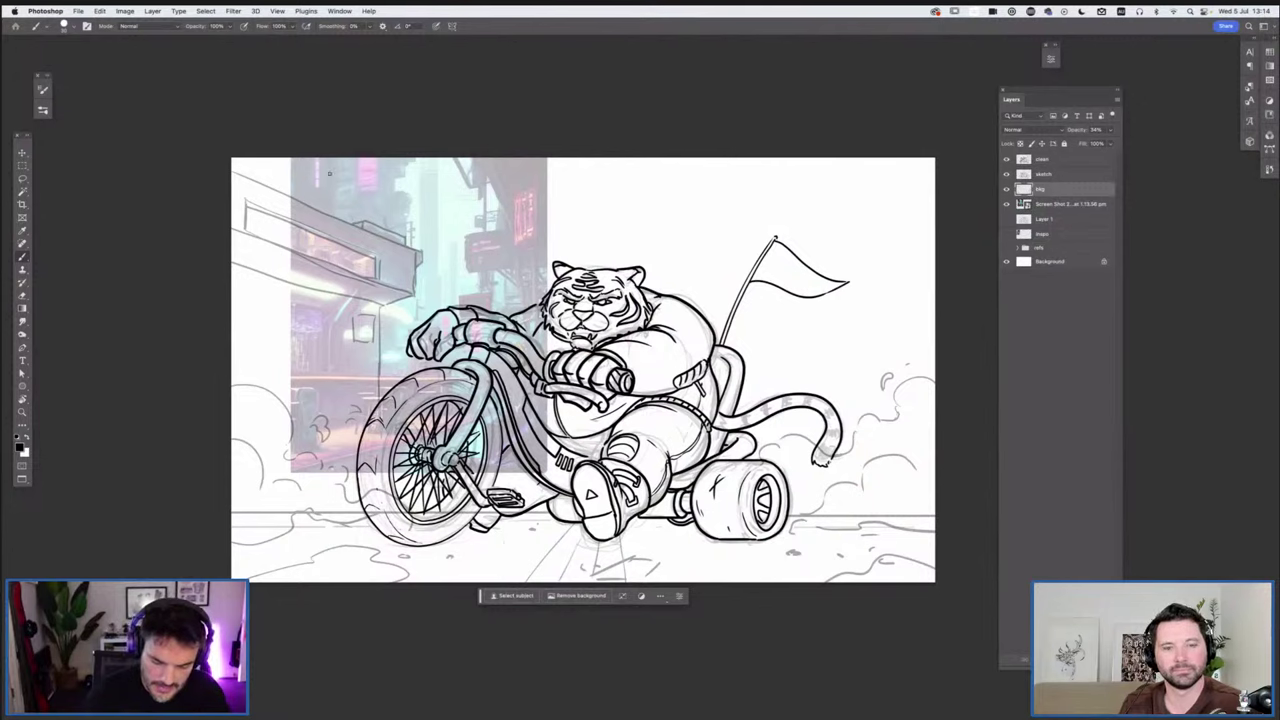
mouse_move(308, 158)
left_mouse_down()
mouse_move(308, 200)
mouse_move(323, 197)
left_mouse_up()
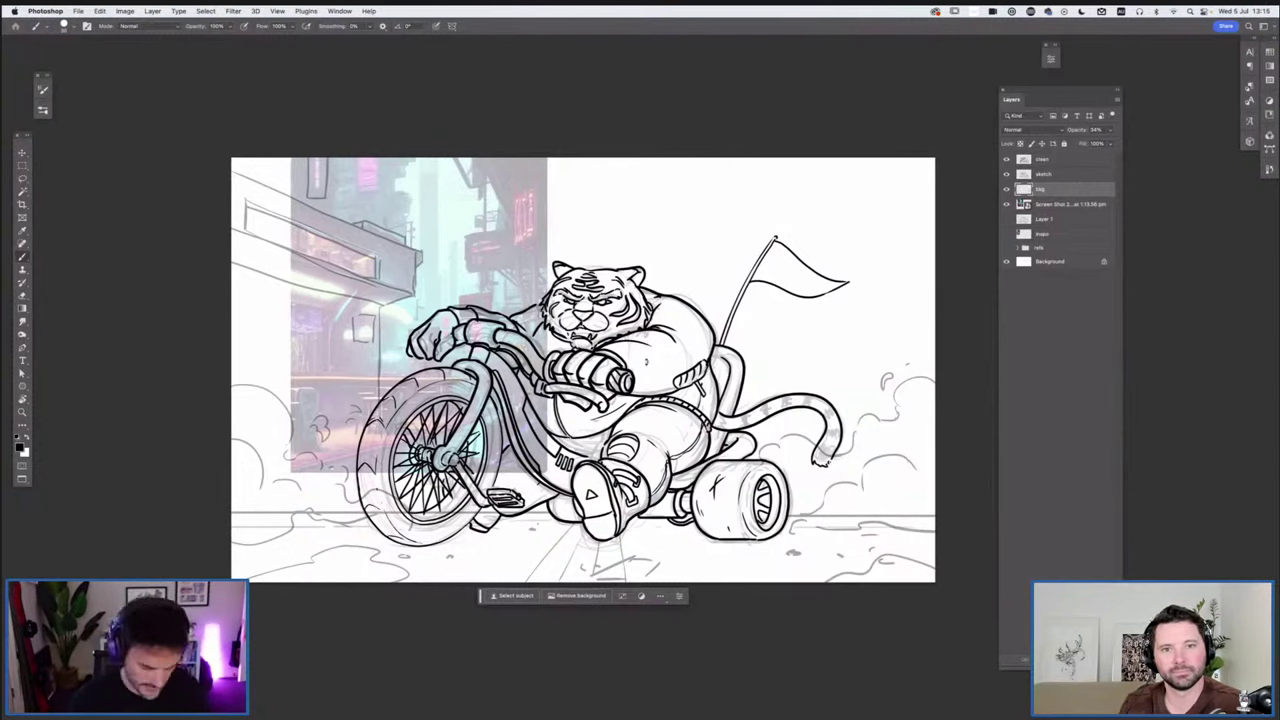
Move the screenshot from the building sketch to behind the flag and tail on the canvas's right side
left_click(510, 242, "super")
key("super+t")
left_click_drag(515, 240, 886, 262)
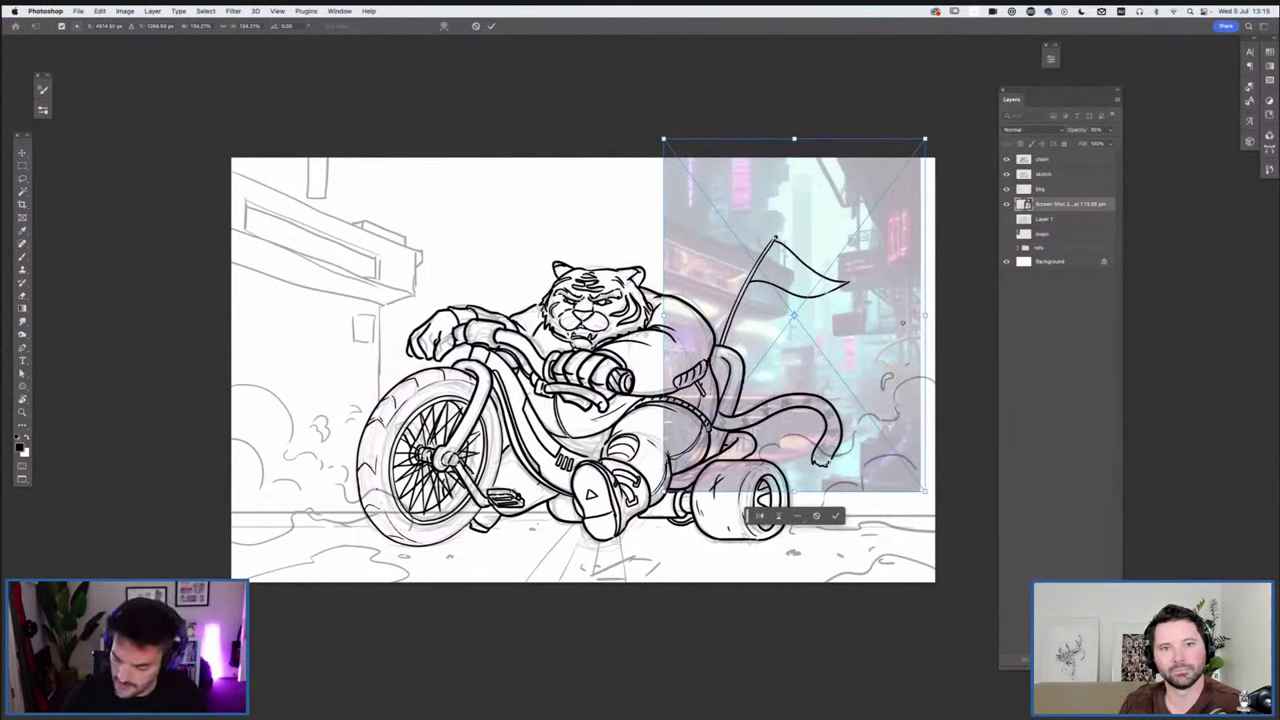
key("Return")
Trace the rectangular sign behind the flag's tip and the small box hanging below it on the bkg layer
key("b")
key("alt+bracketright")
mouse_move(838, 253)
left_mouse_down()
mouse_move(840, 292)
mouse_move(896, 287)
left_mouse_up()
left_click_drag(840, 253, 884, 249)
left_click_drag(893, 249, 893, 280)
mouse_move(834, 312)
left_mouse_down()
mouse_move(866, 311)
mouse_move(865, 332)
mouse_move(853, 304)
left_mouse_up()
left_click_drag(863, 291, 863, 304)
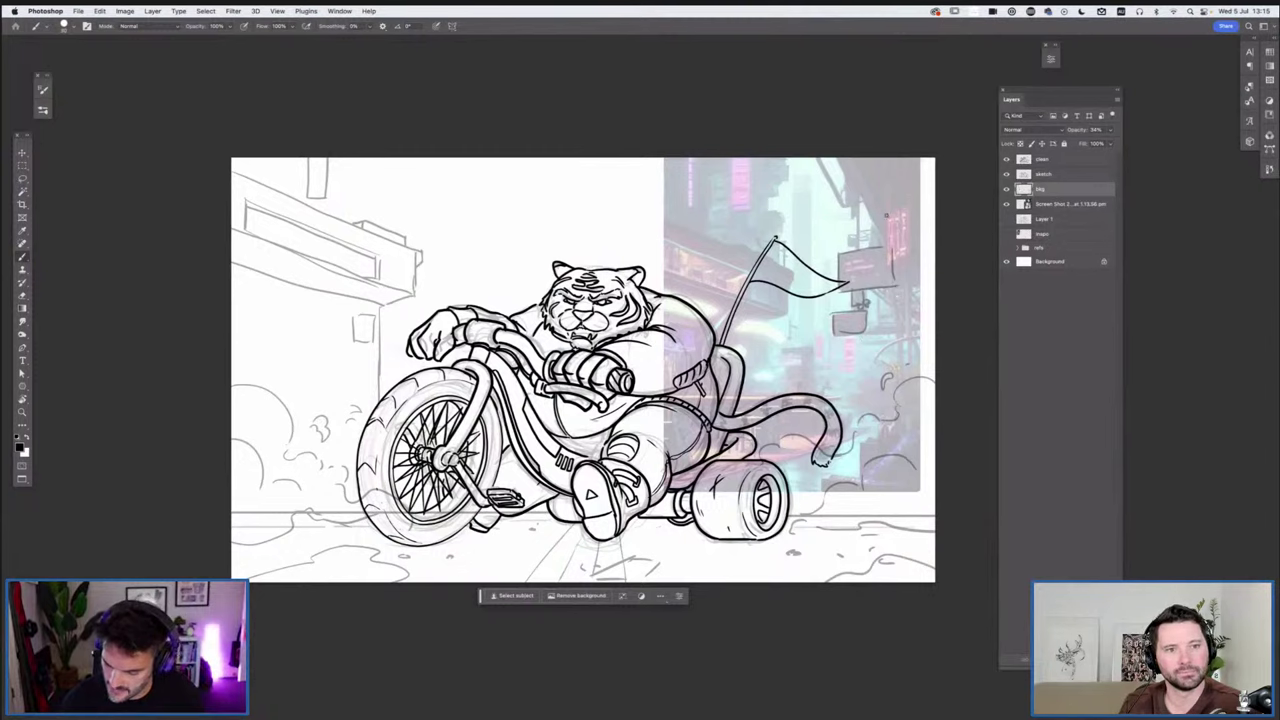
Trace the tall neon sign with its lettering, supporting post and drooping cables beside the rectangular sign
left_click_drag(882, 210, 915, 266)
left_click_drag(913, 194, 883, 275)
left_click_drag(893, 214, 884, 262)
left_click_drag(904, 220, 900, 270)
mouse_move(882, 203)
left_mouse_down()
mouse_move(904, 193)
mouse_move(925, 348)
left_mouse_up()
left_click_drag(877, 289, 895, 325)
left_click_drag(906, 274, 909, 362)
mouse_move(884, 285)
left_mouse_down()
mouse_move(906, 327)
mouse_move(887, 318)
left_mouse_up()
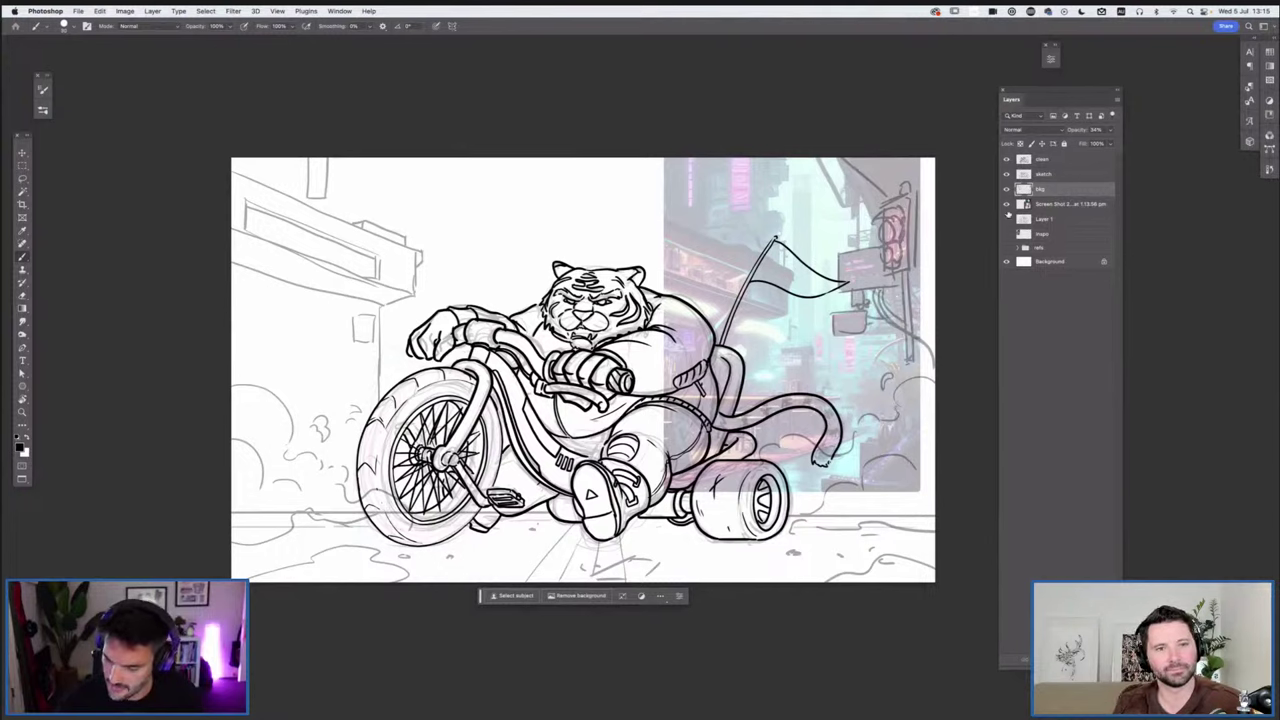
Hide the screenshot layer, then lasso and delete the diagonal line above the neon sign from the bkg layer
left_click(1006, 204)
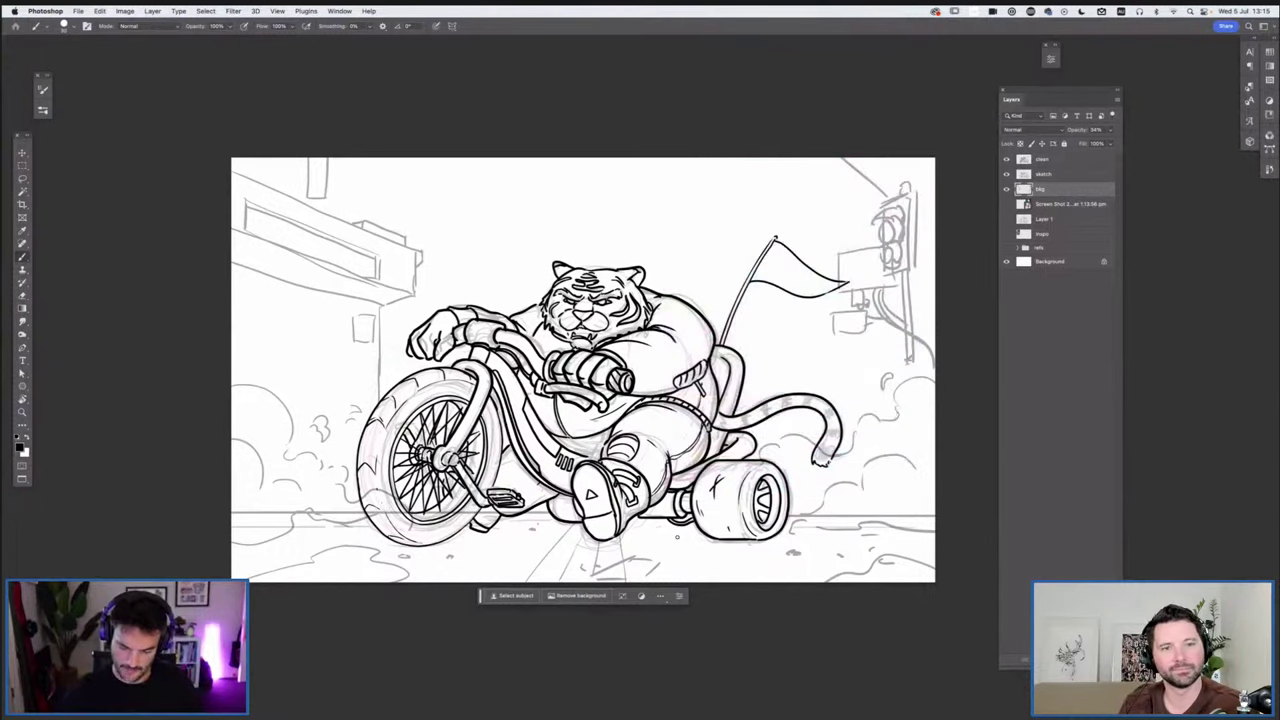
key("l")
left_click_drag(900, 188, 795, 158)
key("Delete")
key("ctrl+d")
Sketch the wall beneath the building's overhang at the canvas's left edge and distant skyscraper outlines behind the tiger, checking against the screenshot reference
key("b")
mouse_move(234, 281)
left_mouse_down()
mouse_move(352, 308)
mouse_move(338, 418)
left_mouse_up()
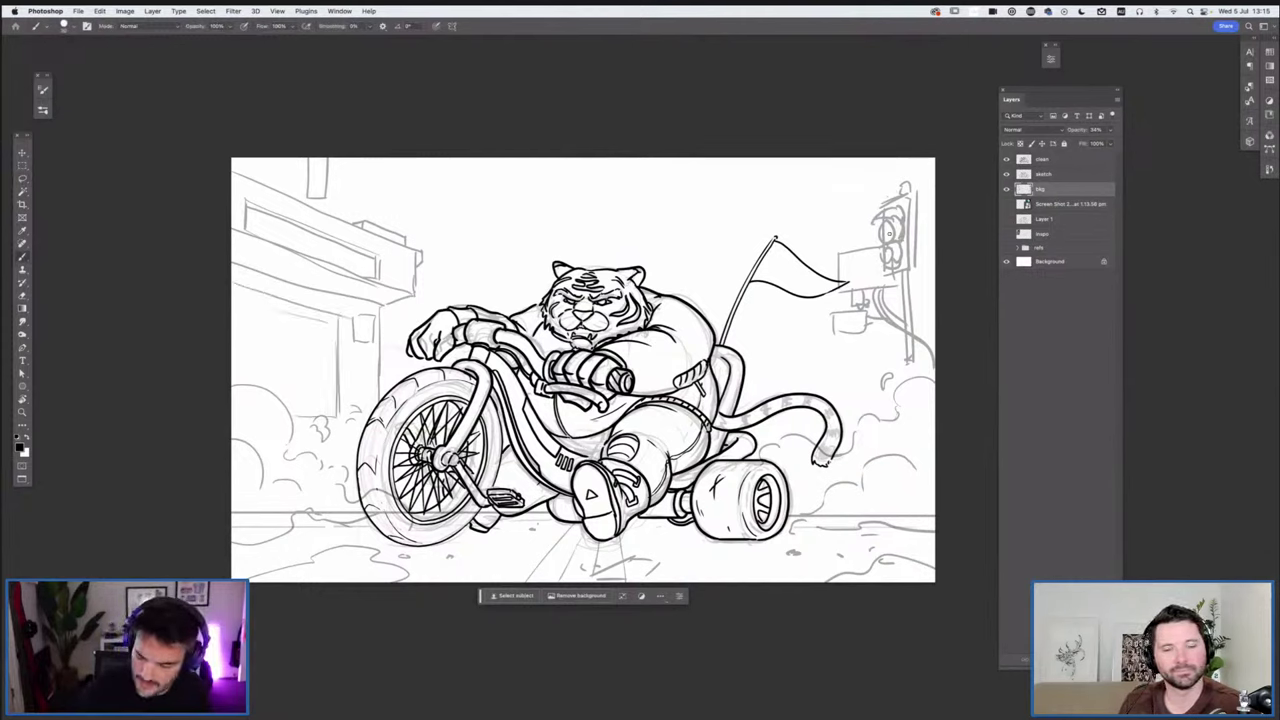
left_click(1007, 205)
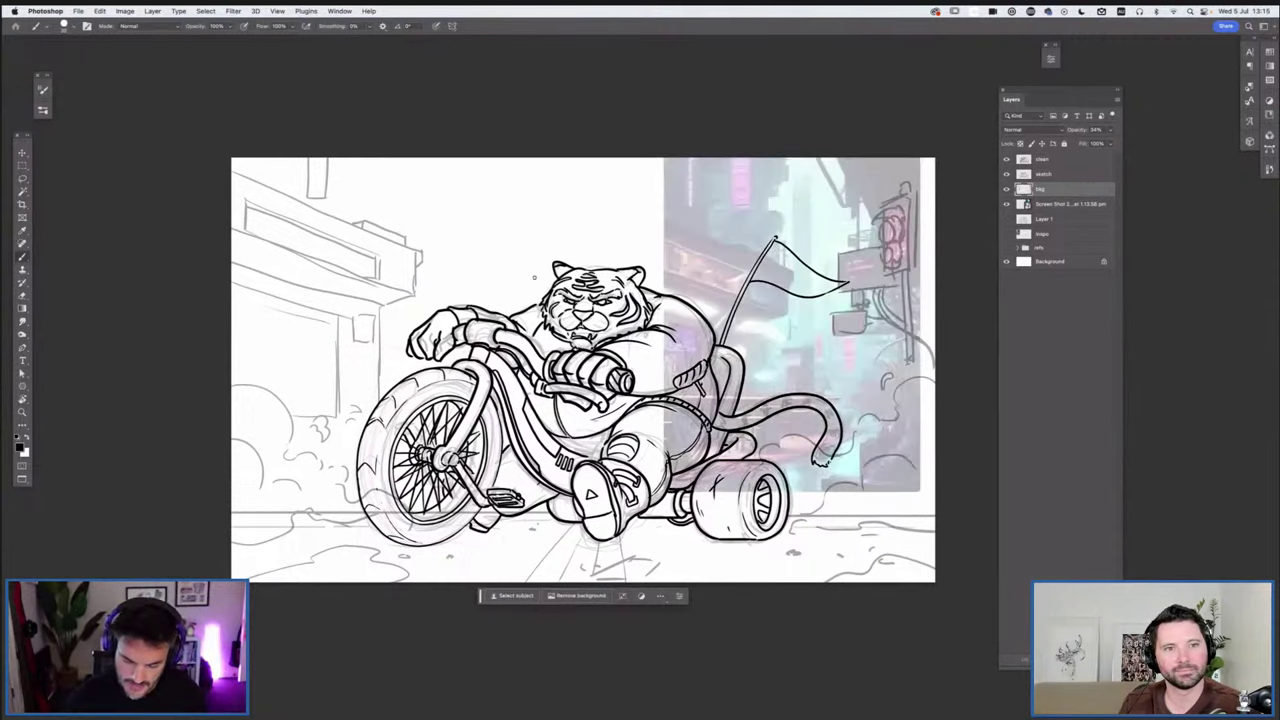
left_click(1007, 204)
mouse_move(457, 158)
left_mouse_down()
mouse_move(447, 255)
mouse_move(505, 309)
left_mouse_up()
mouse_move(526, 201)
left_mouse_down()
mouse_move(512, 222)
mouse_move(667, 292)
left_mouse_up()
left_click_drag(769, 391, 737, 322)
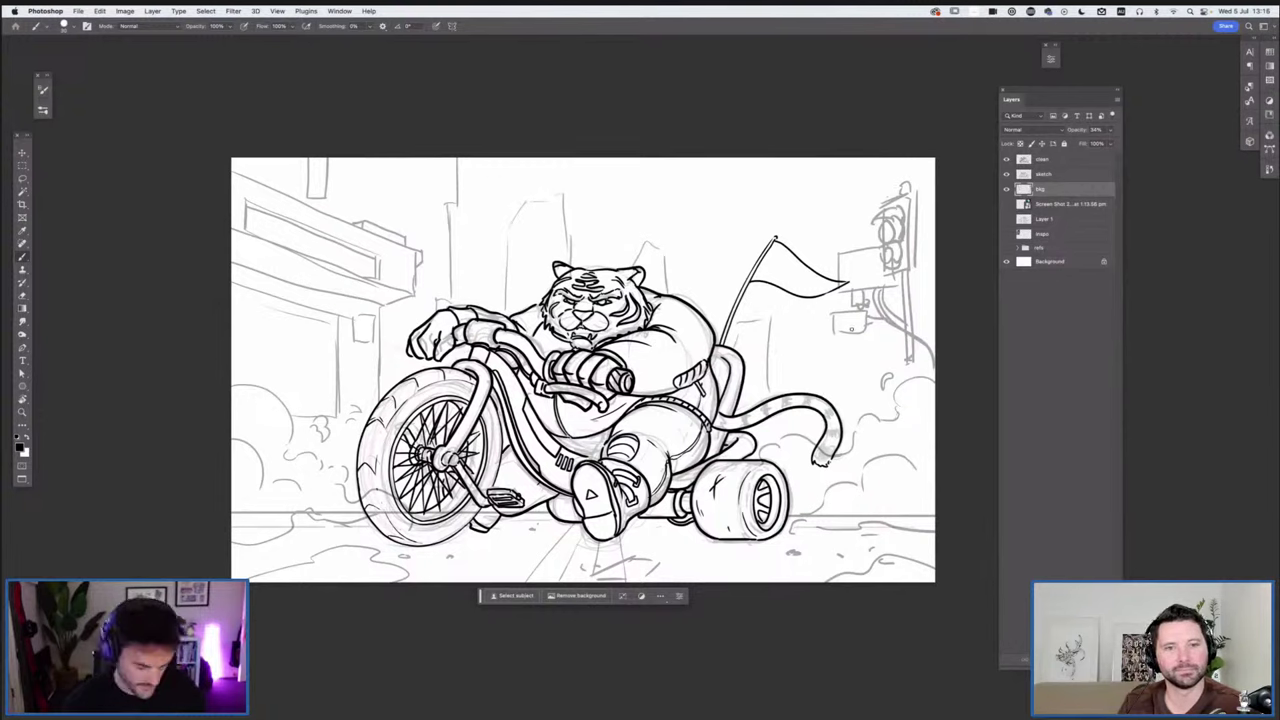
Lasso the neon sign group behind the flag on the bkg layer, shift it slightly left, and deselect it
key("l")
mouse_move(894, 162)
left_mouse_down()
mouse_move(884, 378)
mouse_move(940, 300)
mouse_move(919, 226)
mouse_move(877, 232)
mouse_move(882, 242)
left_mouse_up()
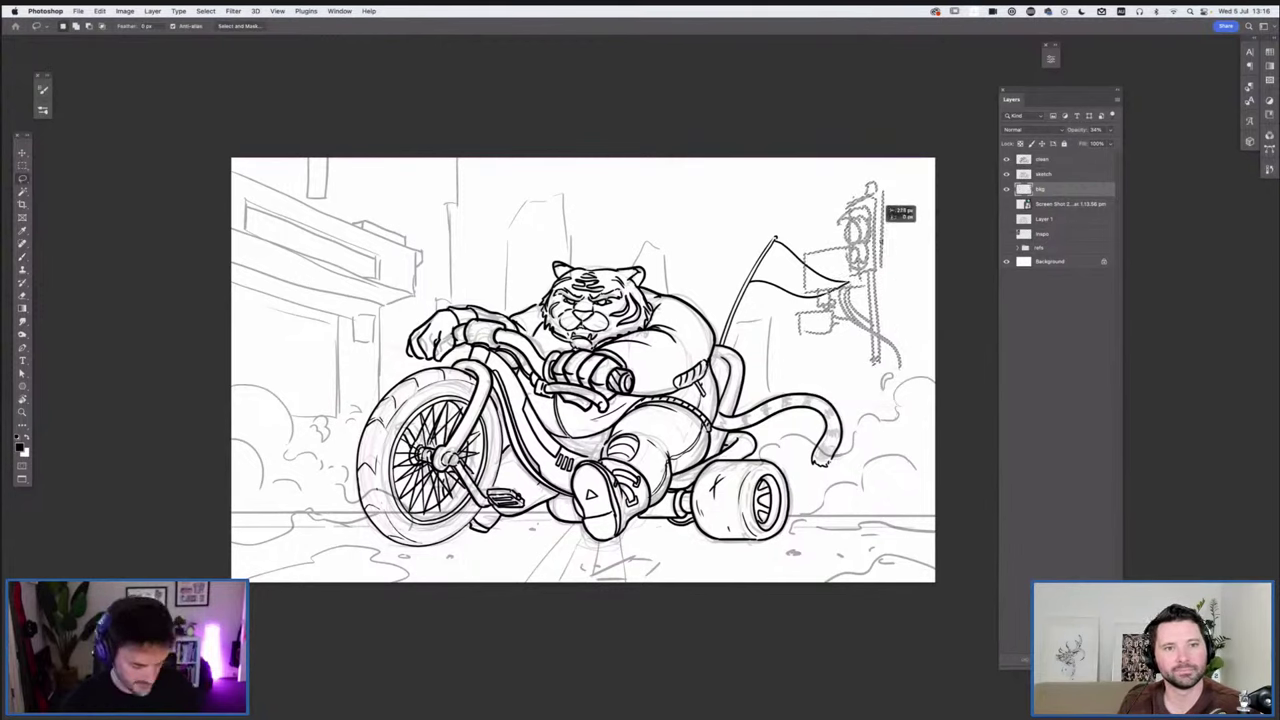
key("ctrl+d")
Sketch a roof corner above the neon sign and a low ledge running from its base to the canvas's right edge
key("b")
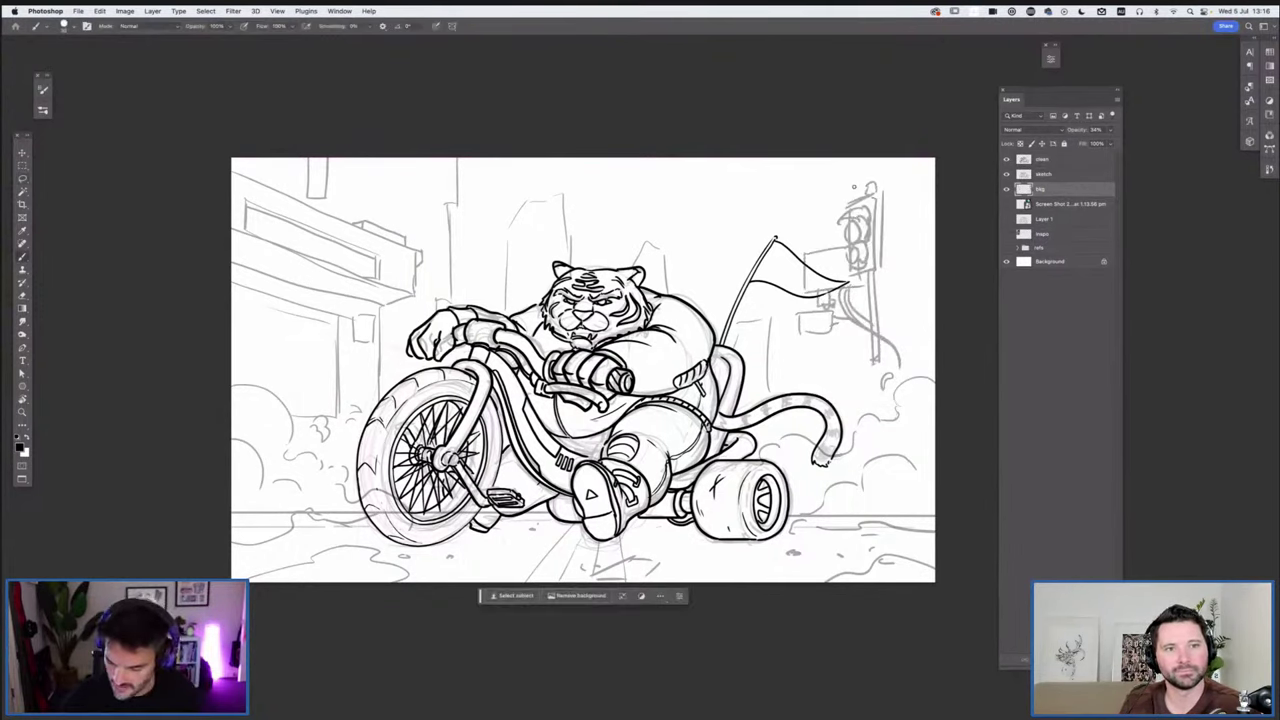
mouse_move(829, 188)
left_mouse_down()
mouse_move(828, 157)
mouse_move(867, 157)
mouse_move(829, 190)
mouse_move(870, 192)
left_mouse_up()
left_click_drag(822, 370, 822, 397)
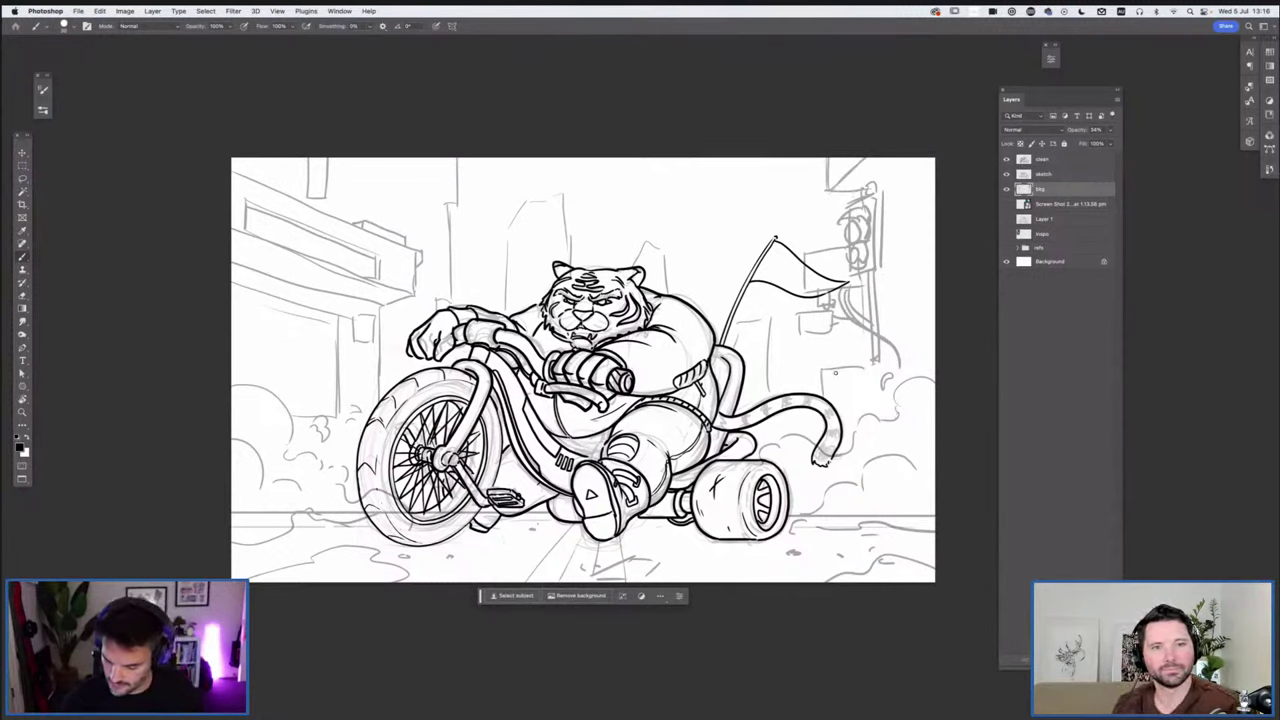
left_click_drag(822, 372, 935, 351)
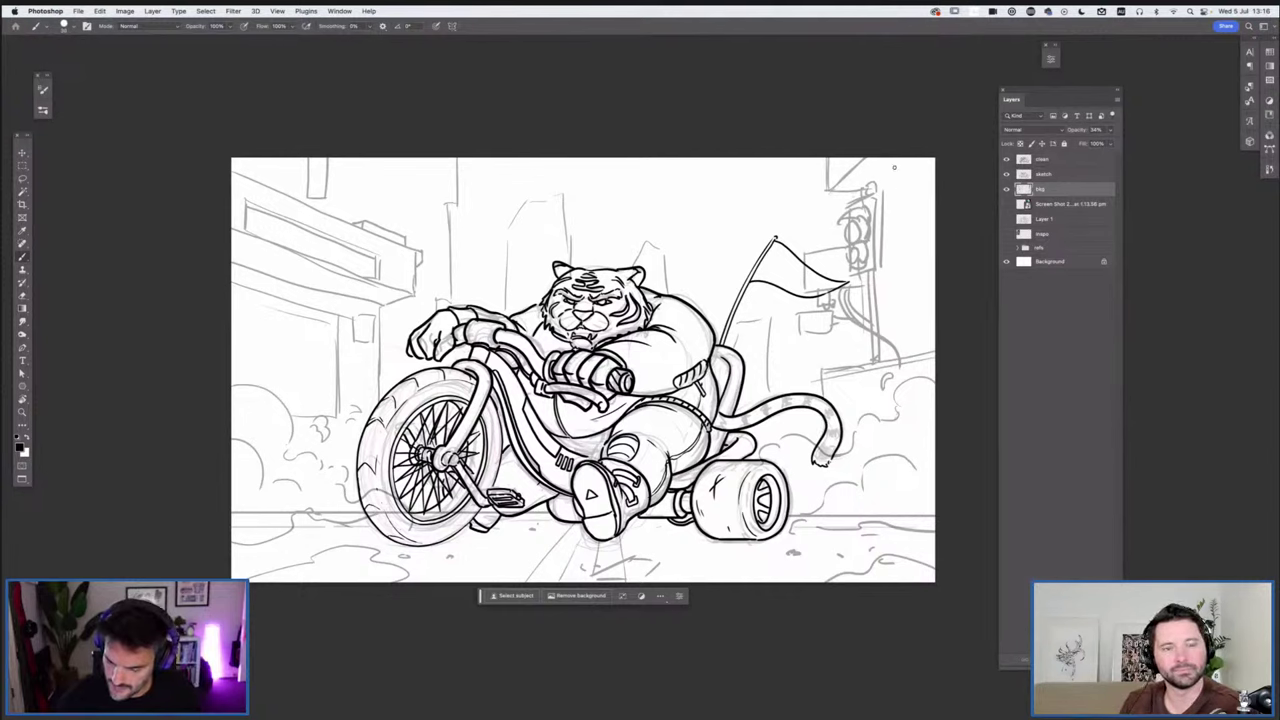
Sketch the tall building with slanted panels and vertical supports between the neon sign and the canvas's right edge
mouse_move(894, 170)
left_mouse_down()
mouse_move(891, 300)
mouse_move(935, 283)
left_mouse_up()
mouse_move(897, 159)
left_mouse_down()
mouse_move(900, 254)
mouse_move(931, 222)
left_mouse_up()
mouse_move(895, 290)
left_mouse_down()
mouse_move(934, 204)
mouse_move(902, 200)
left_mouse_up()
left_click_drag(920, 158, 900, 190)
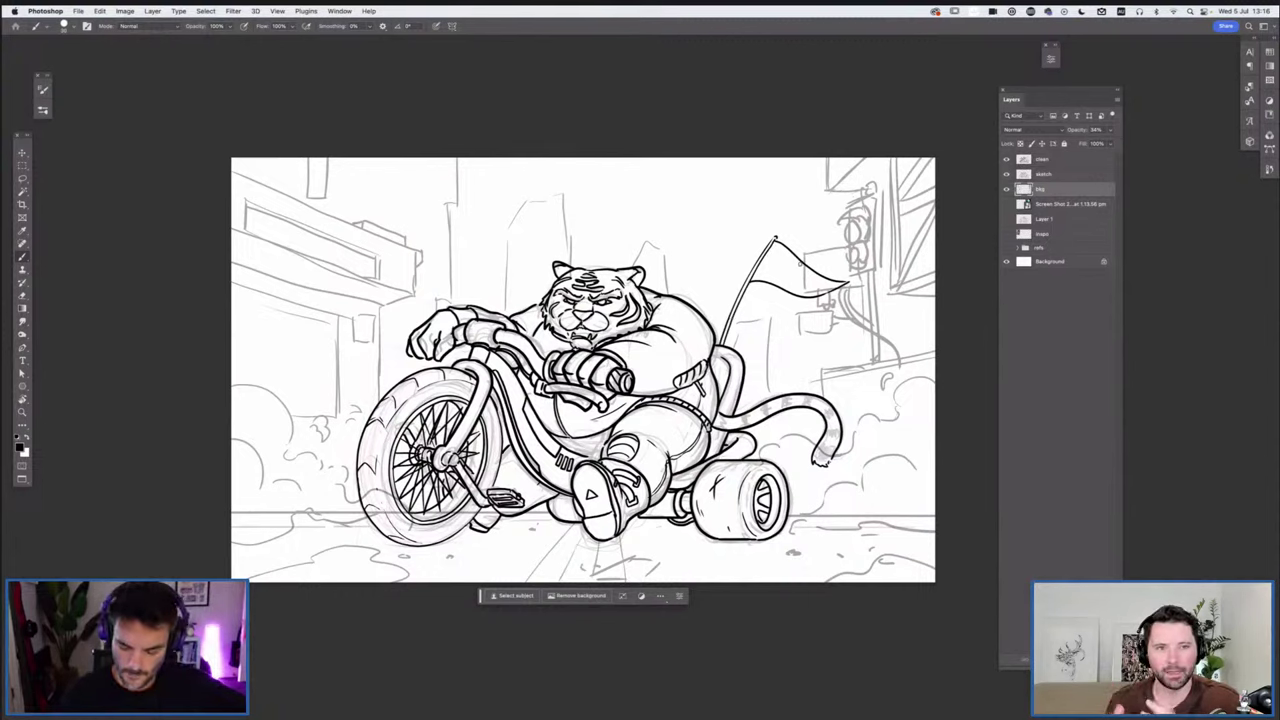
Add an antenna spire to the skyline behind the tiger, bracket lines beside the neon sign, and detail under the small hanging box
mouse_move(644, 226)
left_mouse_down()
mouse_move(646, 252)
mouse_move(662, 248)
mouse_move(646, 240)
left_mouse_up()
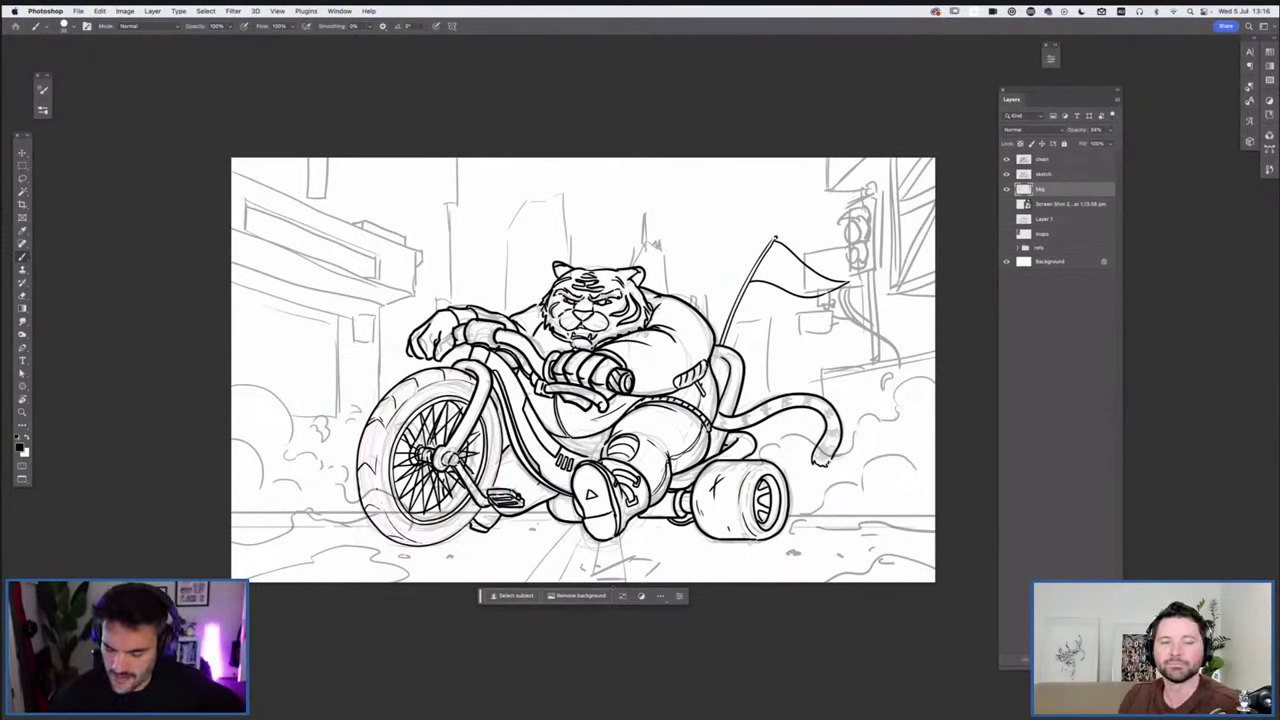
mouse_move(861, 306)
left_mouse_down()
mouse_move(858, 271)
mouse_move(890, 270)
left_mouse_up()
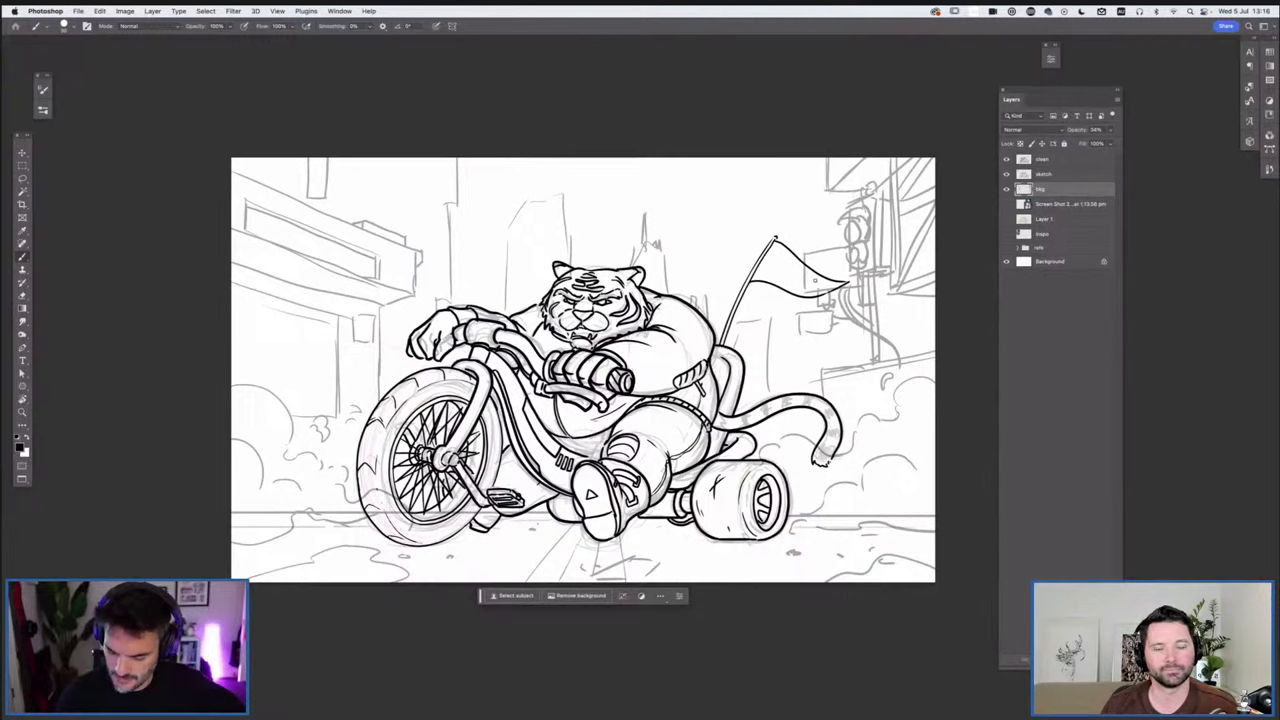
left_click_drag(809, 333, 815, 352)
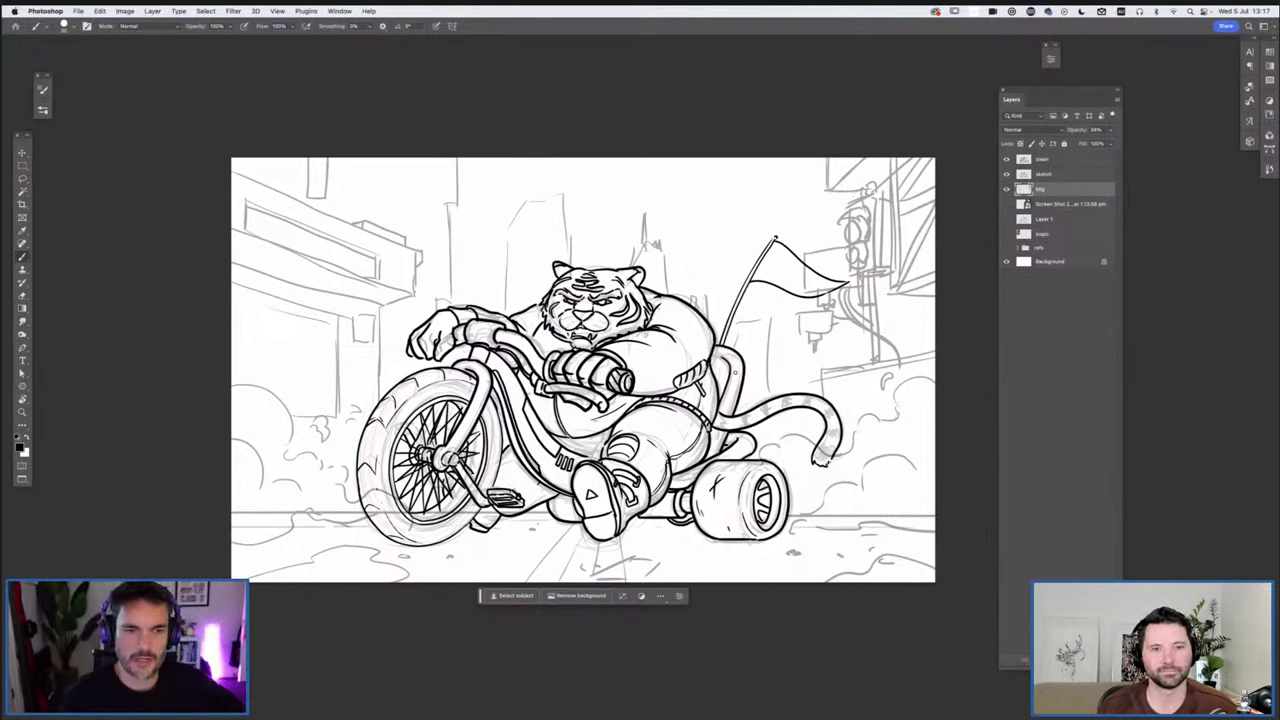
Lasso the left-hand building on the bkg layer and pull its upper-left corner upward with Free Transform to steepen its perspective
mouse_move(407, 180)
left_mouse_down()
mouse_move(236, 225)
mouse_move(400, 168)
left_mouse_up()
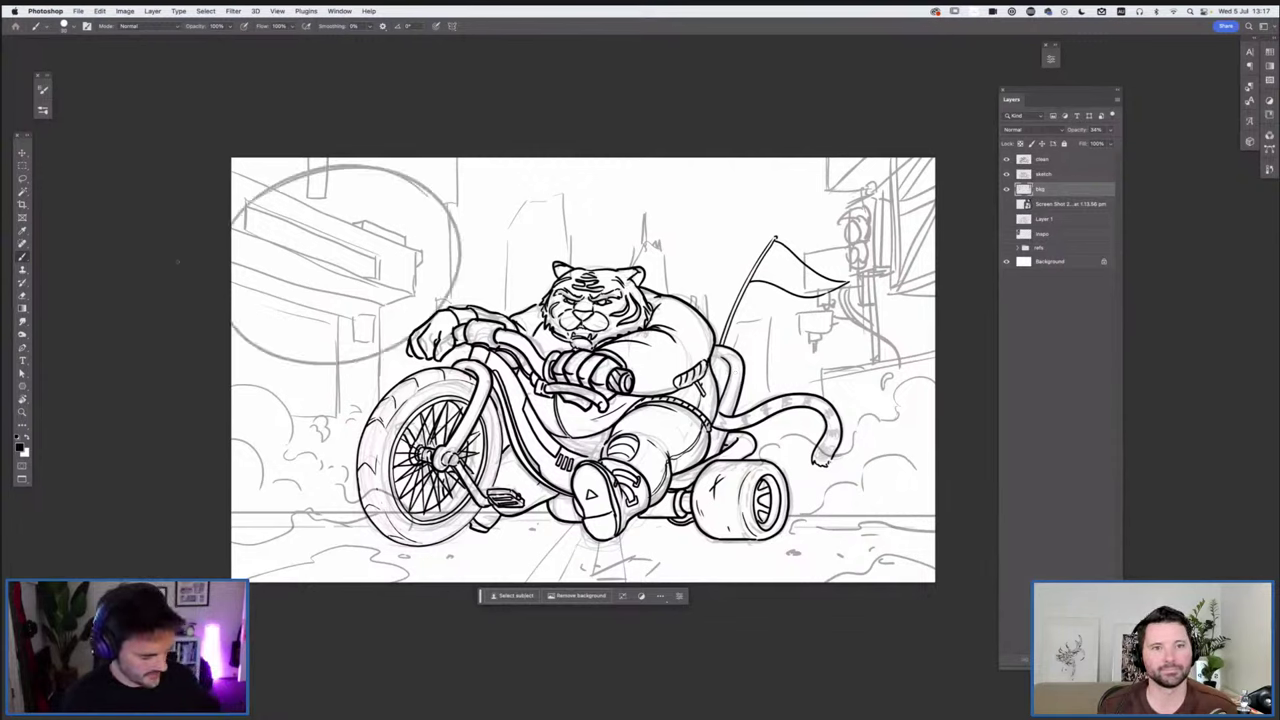
key("super+z")
key("l")
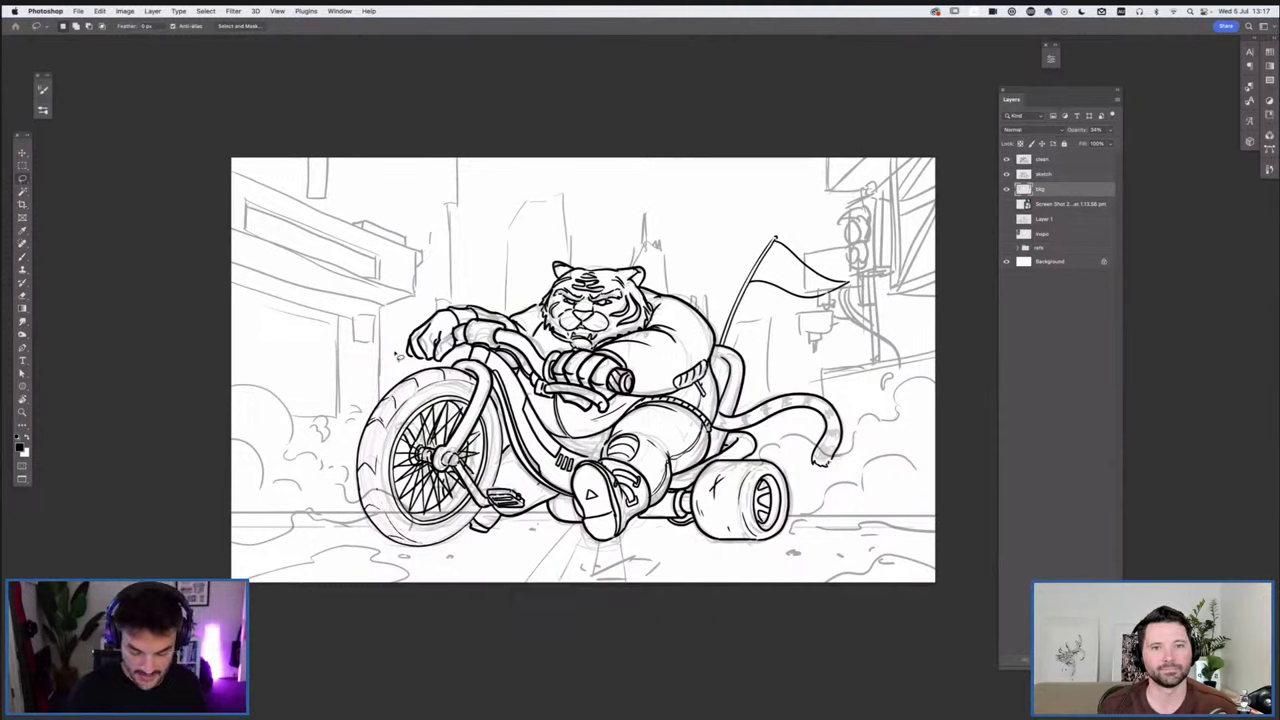
mouse_move(330, 425)
left_mouse_down()
mouse_move(255, 365)
mouse_move(446, 165)
mouse_move(340, 420)
left_mouse_up()
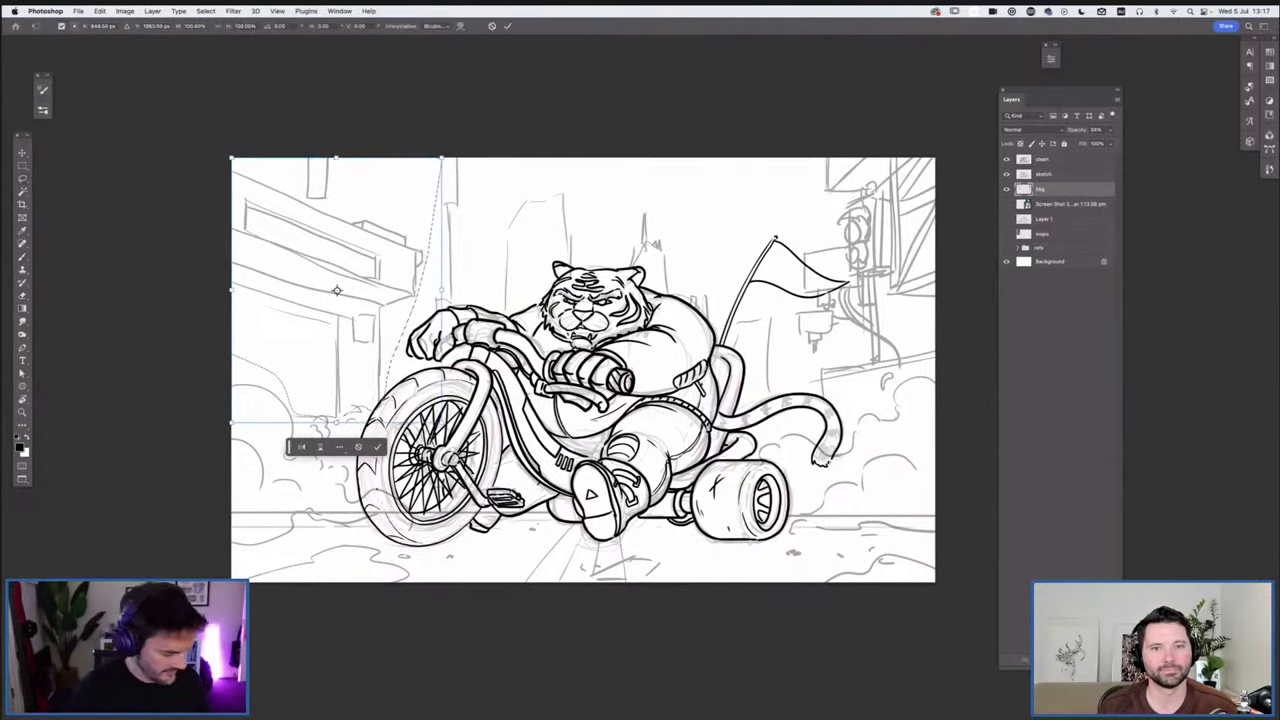
key("super+t")
left_click_drag(235, 101, 231, 85)
key("Return")
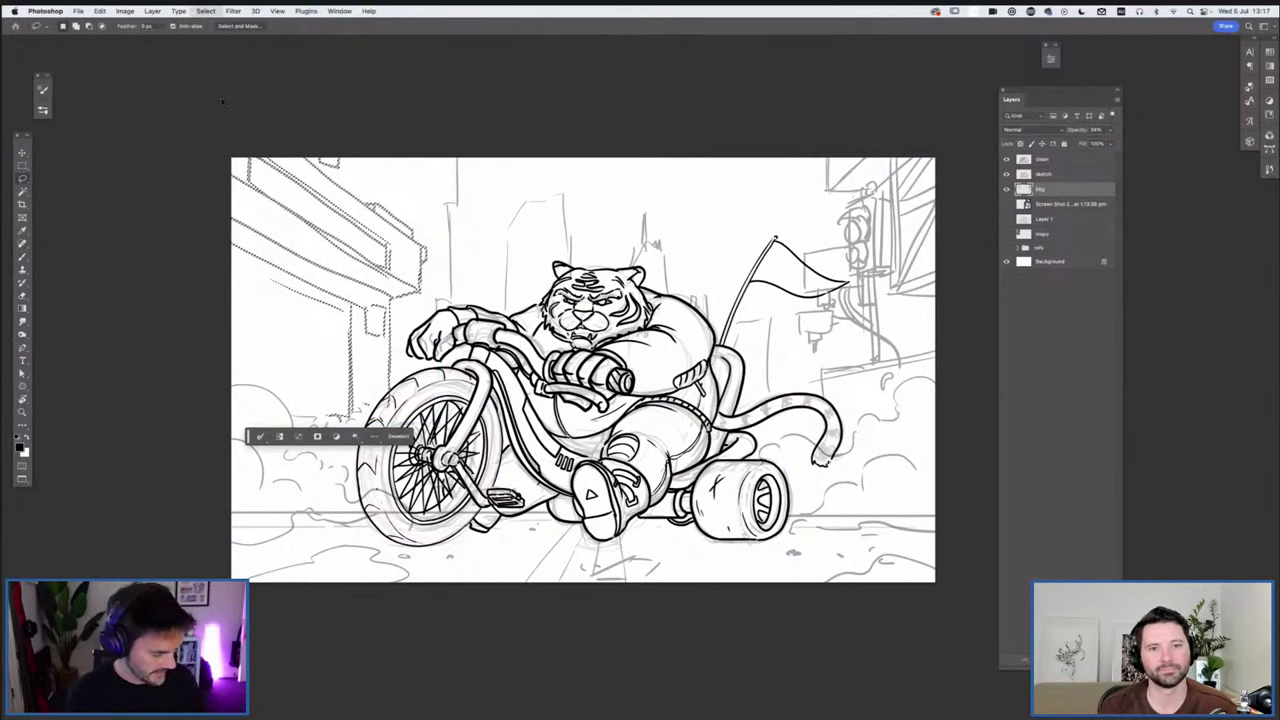
key("super+d")
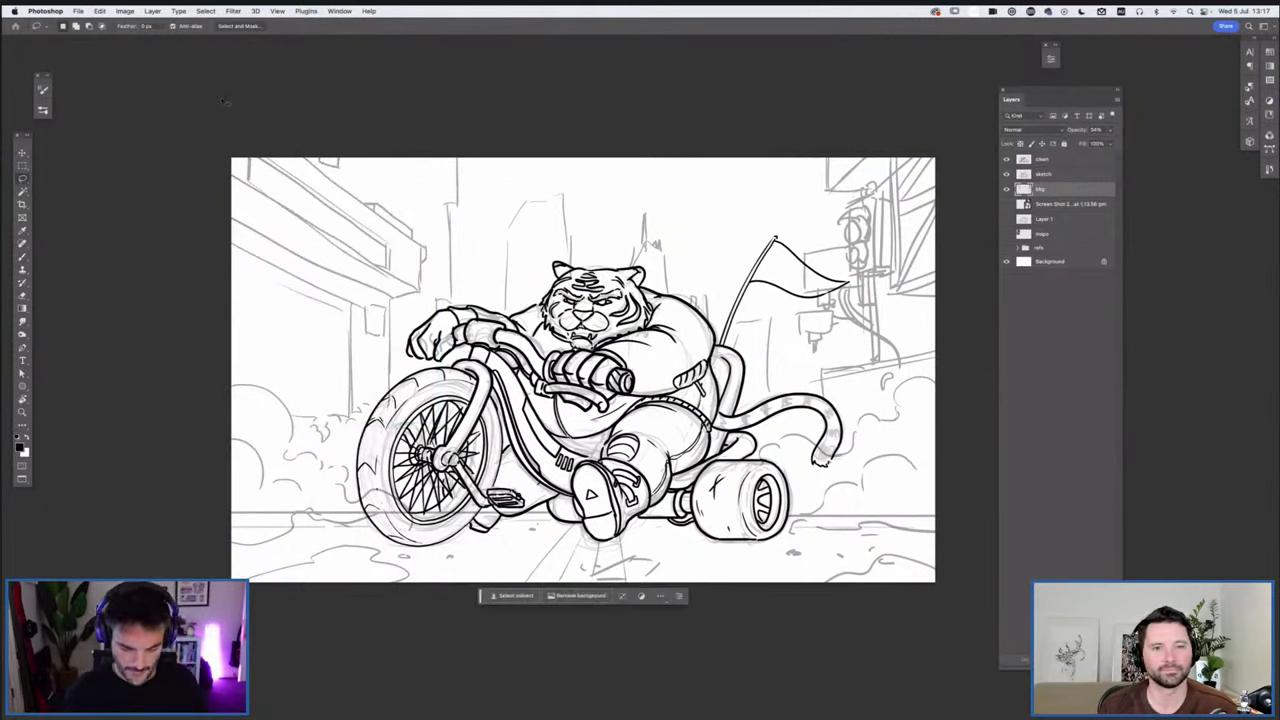
Hide the clean, sketch and bkg layers, and draw a vanishing-point cross and a full-width horizon line on a new layer
key("b")
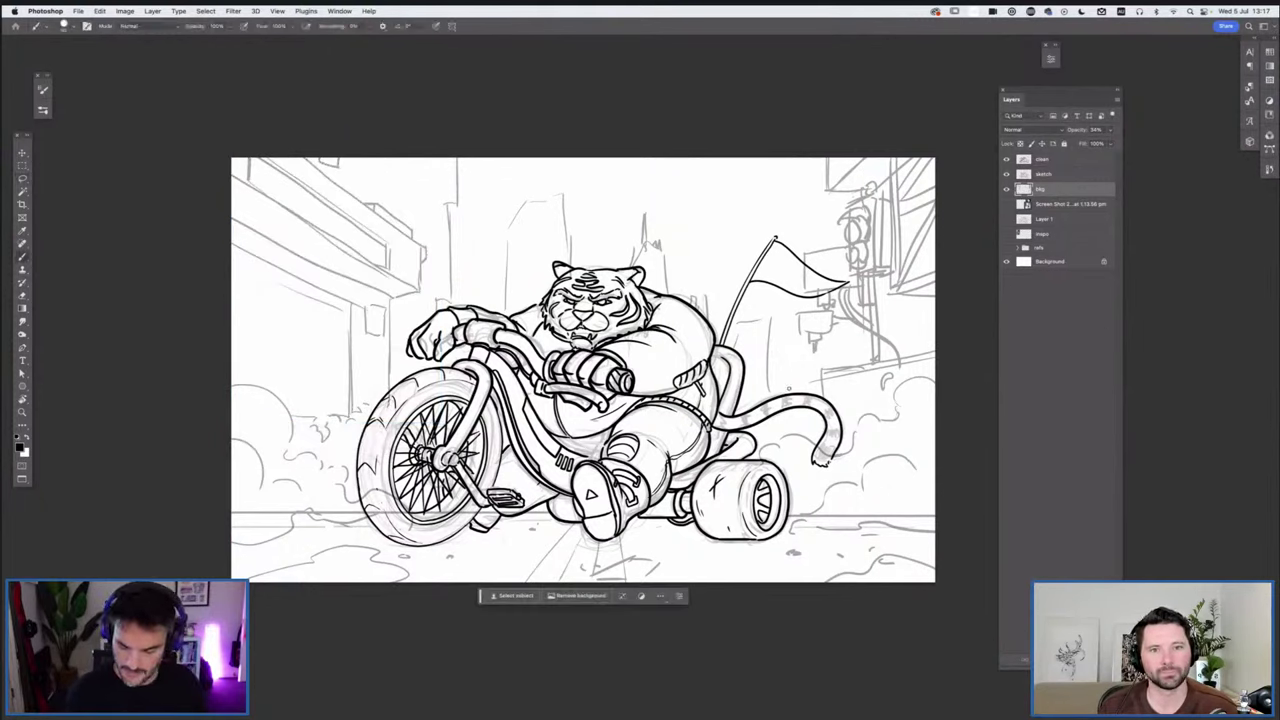
left_click_drag(1007, 159, 1007, 189)
key("super+shift+alt+n")
mouse_move(562, 333)
left_mouse_down()
mouse_move(562, 363)
mouse_move(577, 347)
left_mouse_up()
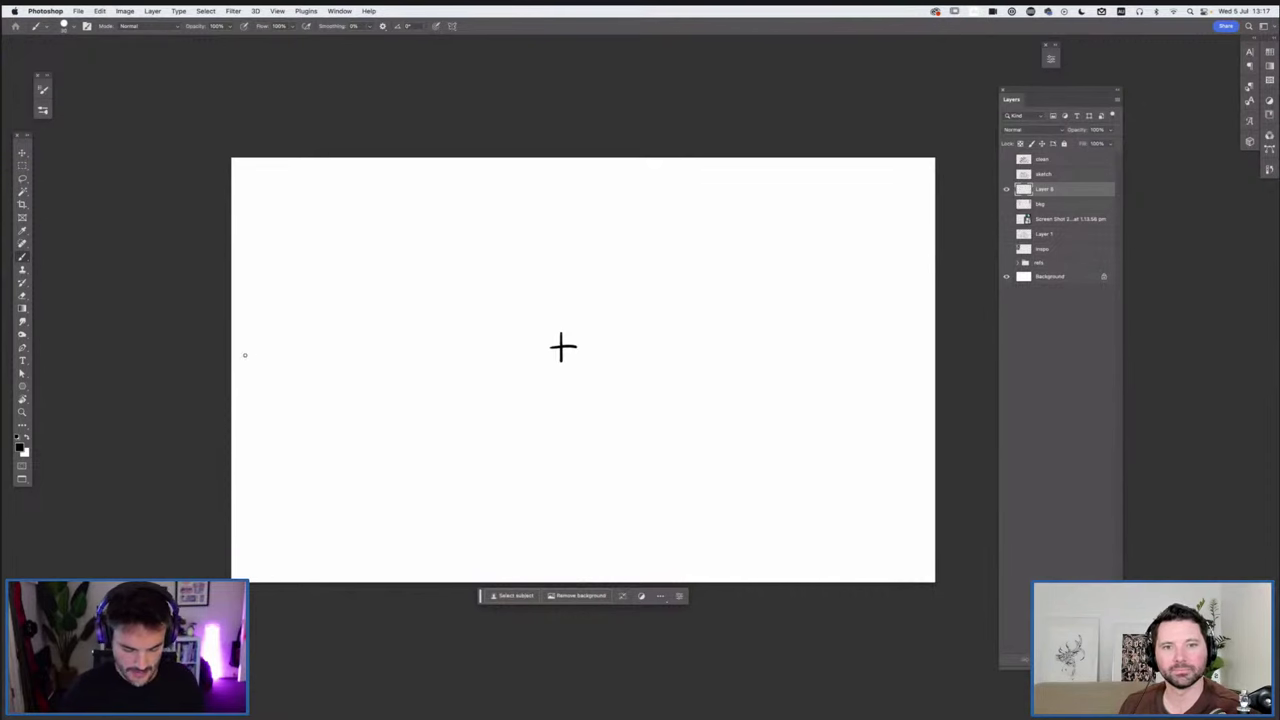
left_click_drag(230, 352, 936, 353)
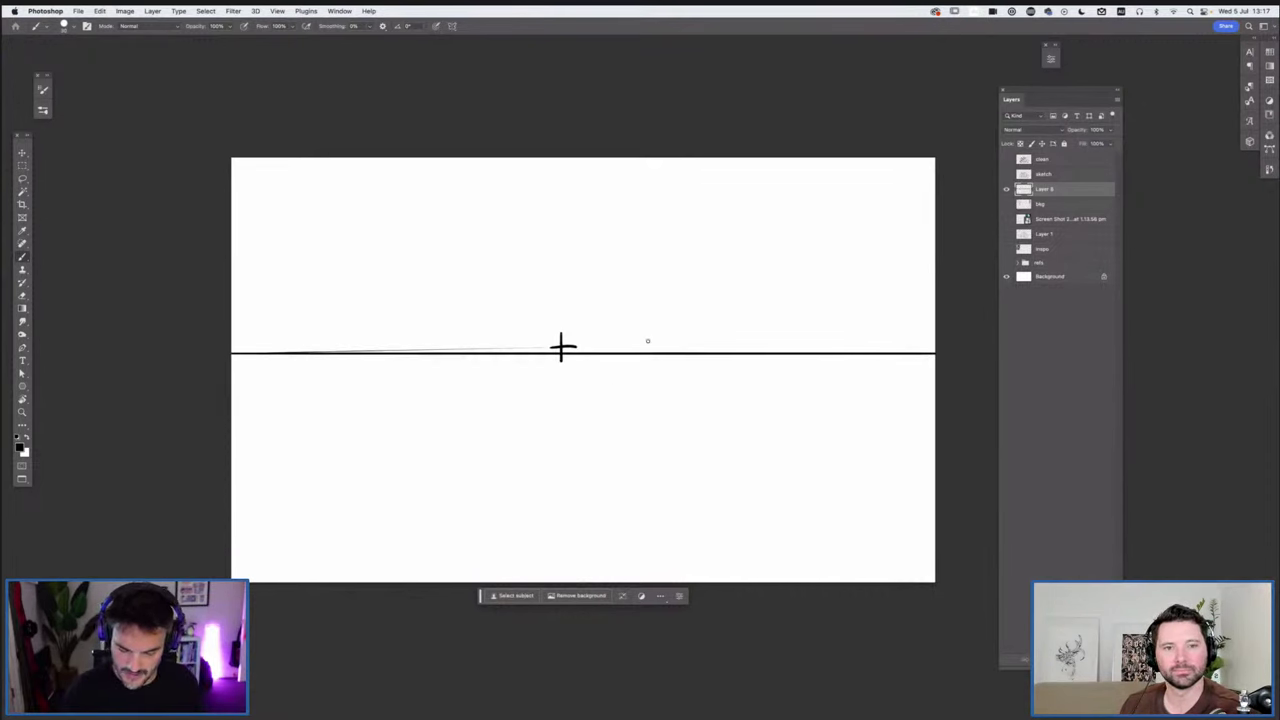
Draw diagonal perspective guides from the vanishing point to the canvas edges, with a building's vertical corner and base on the left
mouse_move(575, 343)
left_mouse_down()
mouse_move(777, 157)
mouse_move(694, 434)
mouse_move(900, 582)
left_mouse_up()
left_click_drag(559, 358, 306, 582)
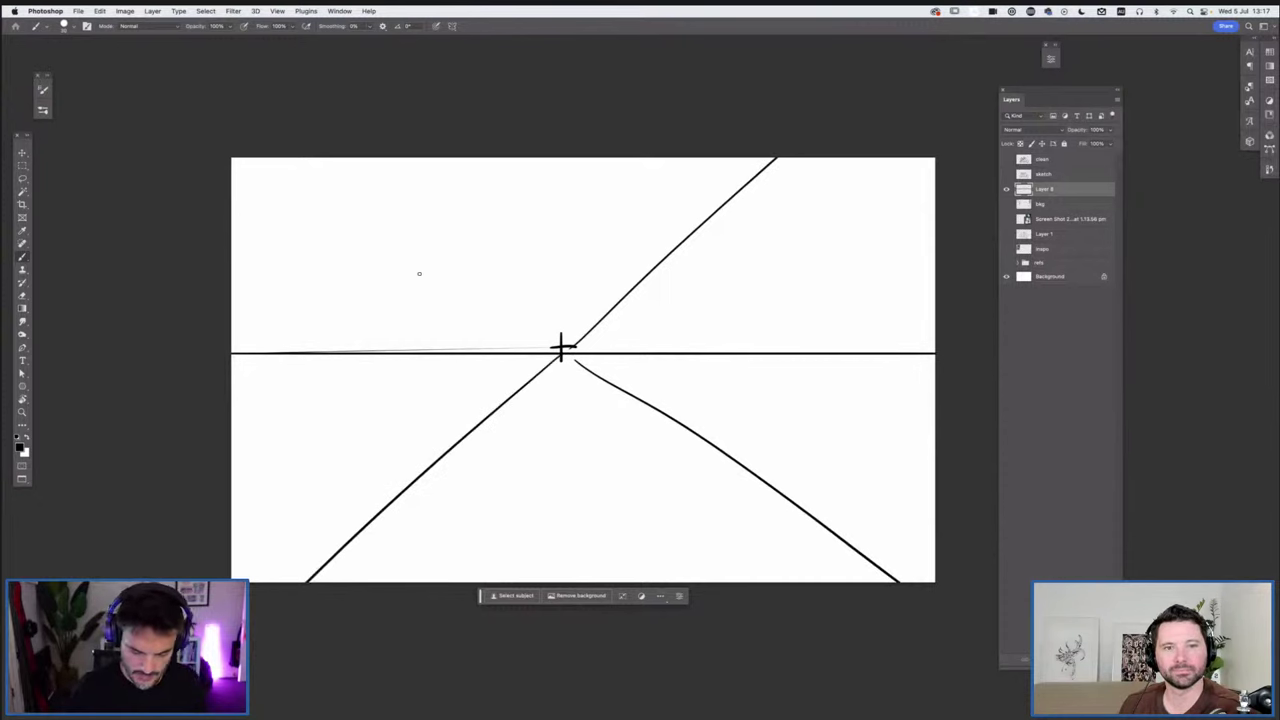
left_click_drag(560, 348, 334, 157)
left_click_drag(424, 214, 432, 480)
left_click_drag(338, 160, 425, 216)
left_click_drag(282, 582, 432, 465)
Sketch a protruding block at the top of the demo building, with short dashes receding toward the vanishing point
mouse_move(425, 231)
left_mouse_down()
mouse_move(452, 231)
mouse_move(453, 178)
left_mouse_up()
left_click_drag(384, 159, 511, 289)
left_click_drag(534, 311, 550, 325)
left_click_drag(563, 341, 575, 353)
left_click_drag(475, 205, 489, 224)
left_click_drag(514, 258, 531, 277)
left_click_drag(550, 302, 574, 340)
left_click_drag(439, 157, 455, 179)
Sketch converging lines and upright window divisions with an inset frame along the demo building's side wall
left_click_drag(404, 242, 404, 322)
left_click_drag(296, 160, 518, 326)
left_click_drag(244, 240, 560, 349)
left_click_drag(353, 208, 357, 298)
left_click_drag(404, 248, 346, 298)
left_click_drag(324, 187, 326, 292)
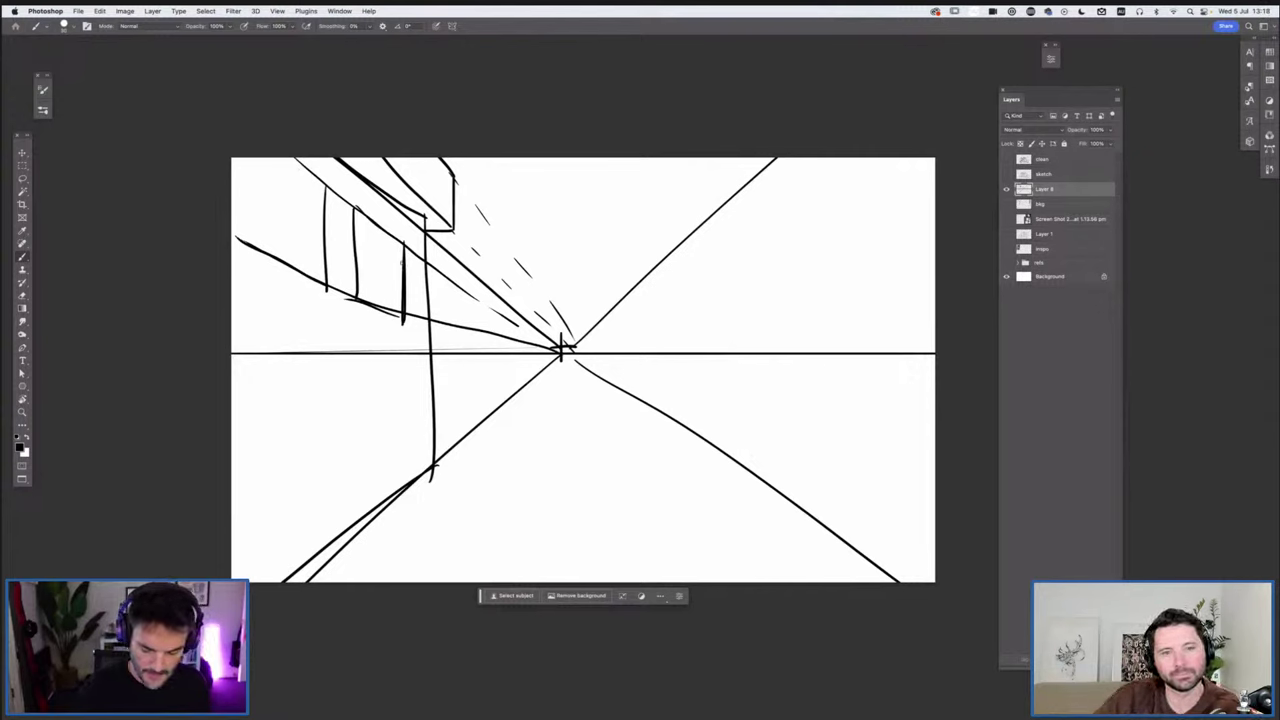
left_click_drag(355, 223, 400, 316)
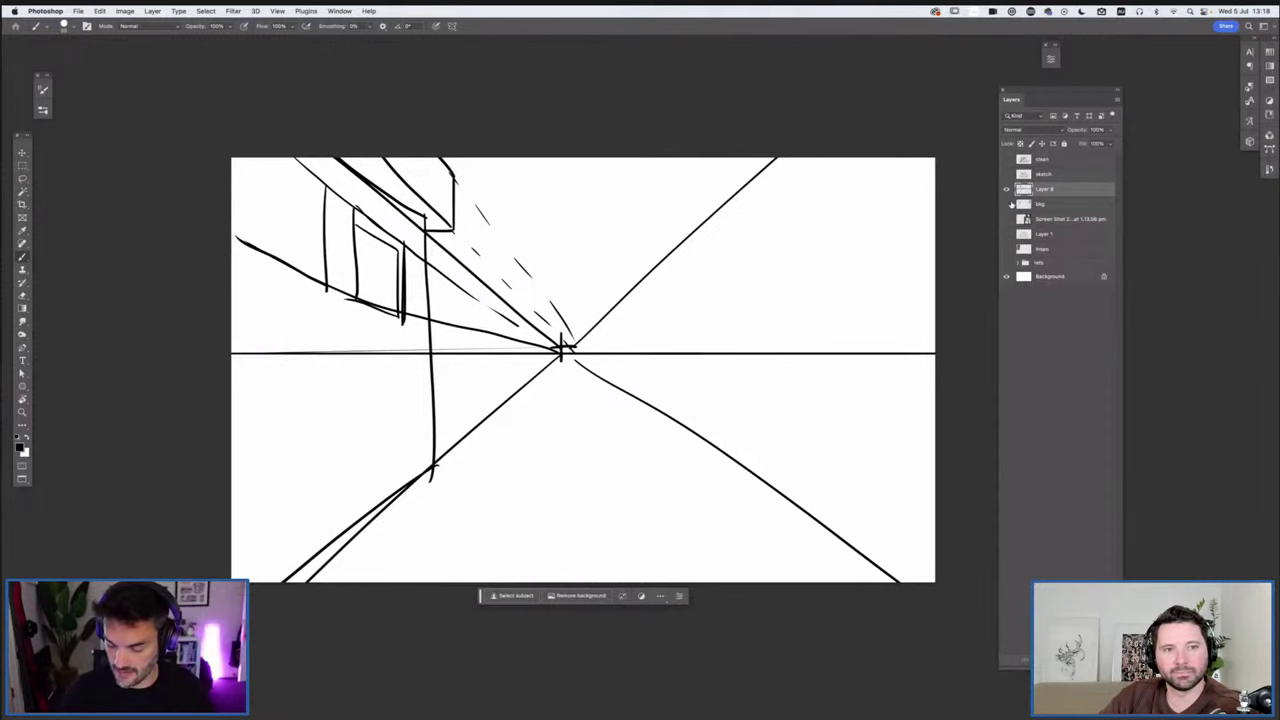
Delete the perspective demo layer and show the bkg and clean layers, leaving the sketch layer hidden
key("BackSpace")
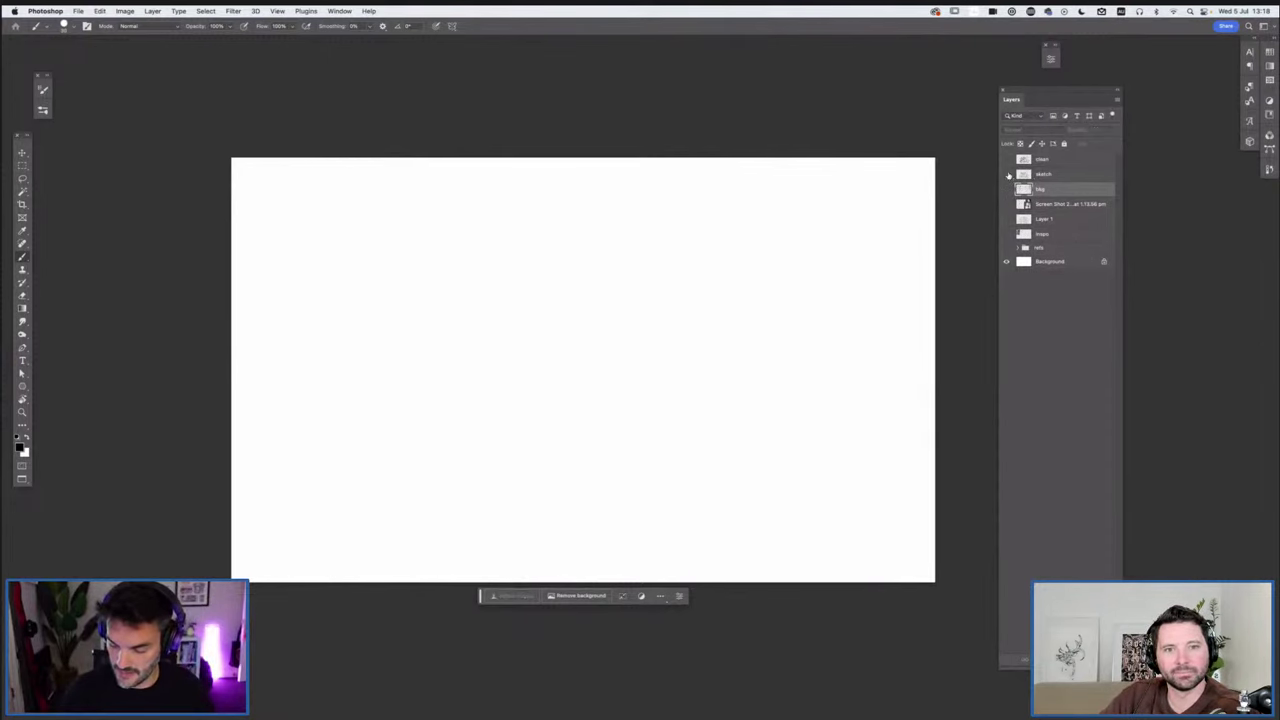
left_click(1007, 190)
left_click(1007, 159)
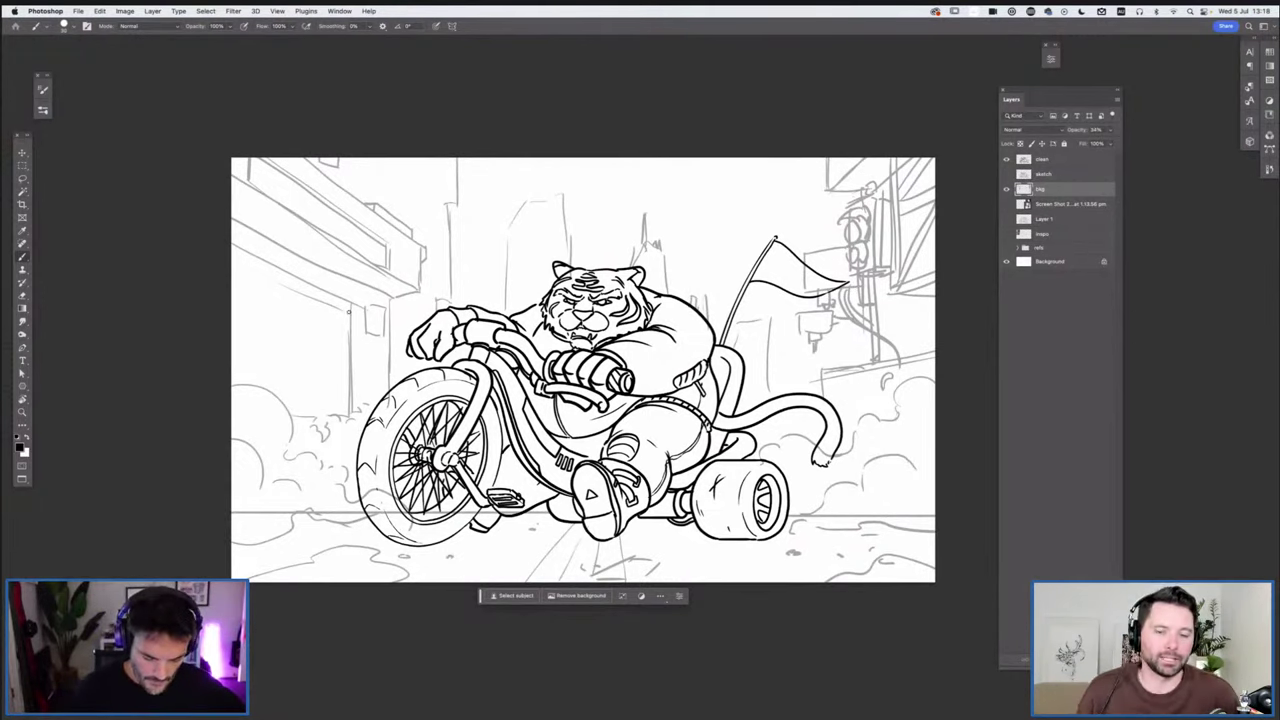
Thicken the post and hanging box beneath the left building's overhang, and add a receding rooftop block above and behind it
left_click_drag(340, 411, 343, 310)
left_click_drag(337, 414, 340, 346)
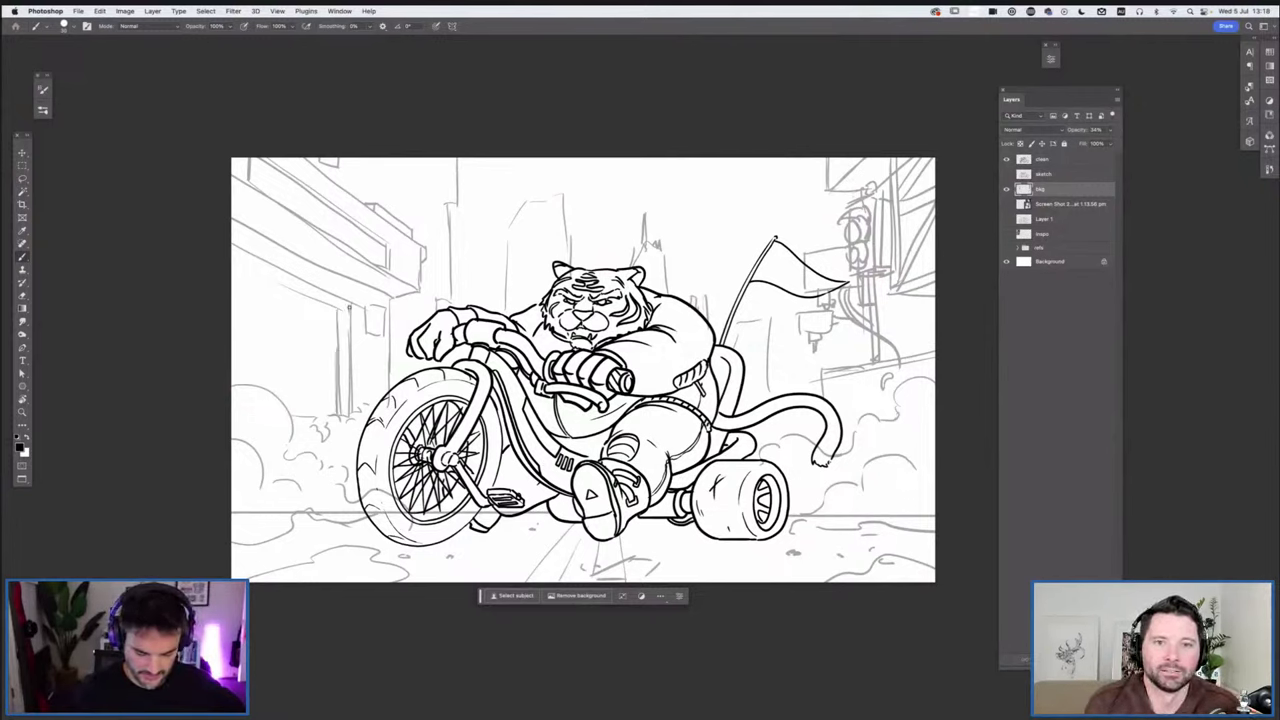
left_click_drag(372, 346, 366, 304)
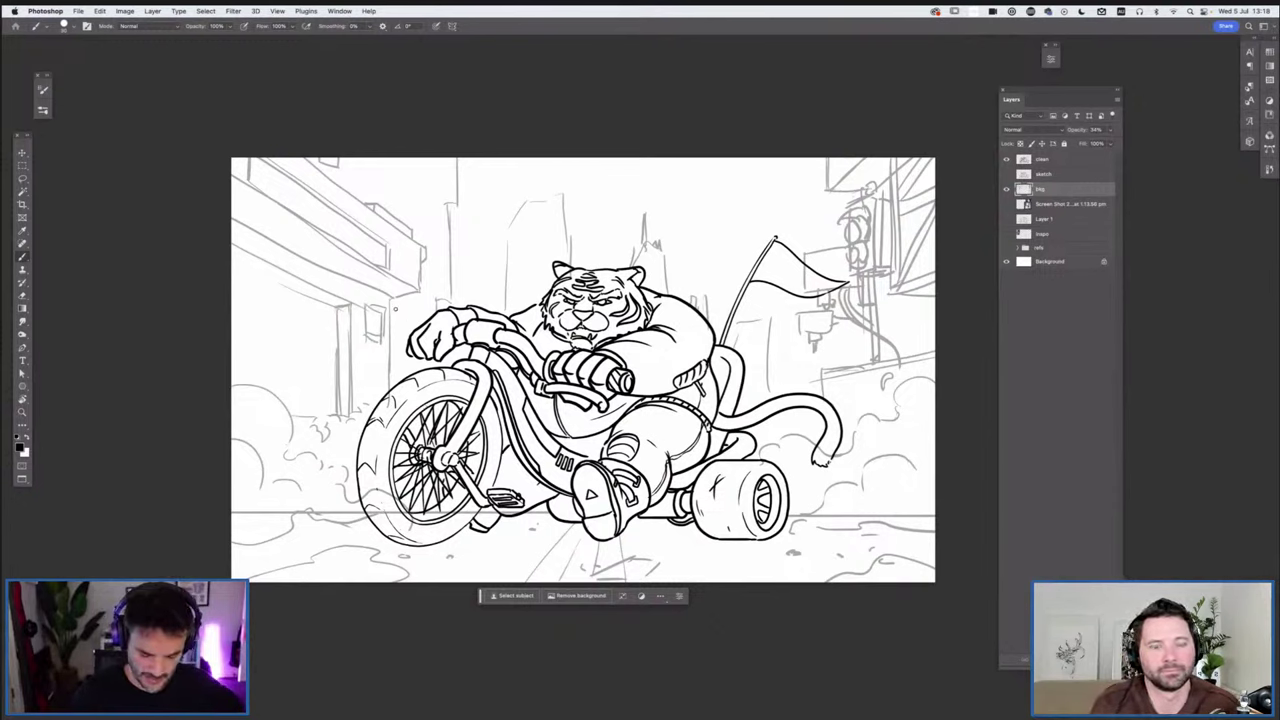
left_click_drag(395, 301, 396, 351)
left_click_drag(396, 302, 394, 351)
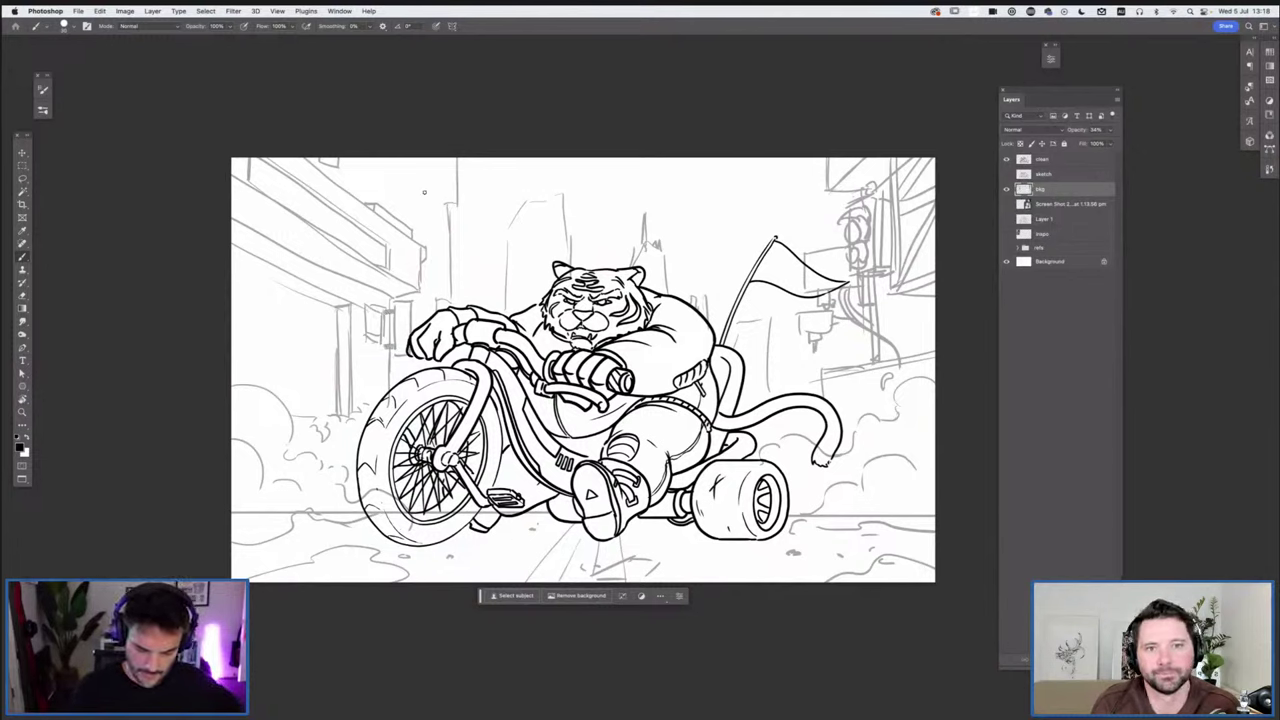
left_click_drag(413, 158, 443, 203)
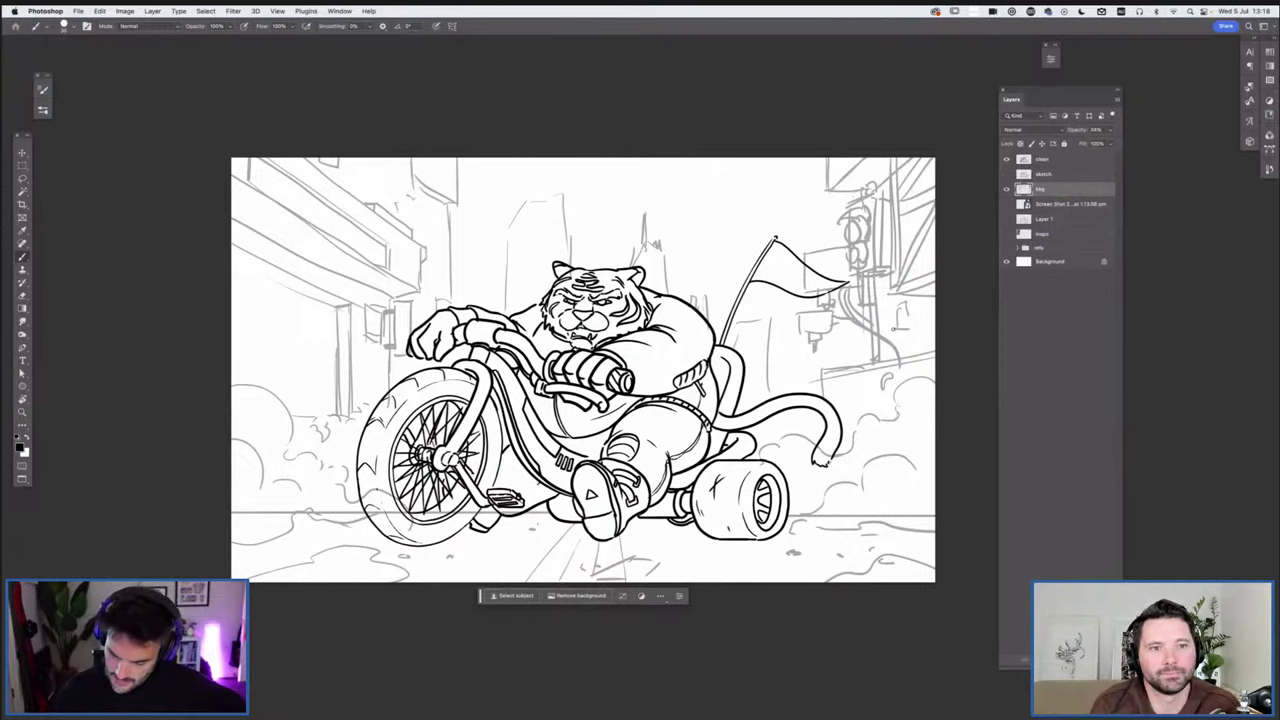
Try small pipe and panel marks on the building wall behind the neon sign, undoing the last stroke
mouse_move(893, 328)
left_mouse_down()
mouse_move(908, 316)
mouse_move(896, 302)
left_mouse_up()
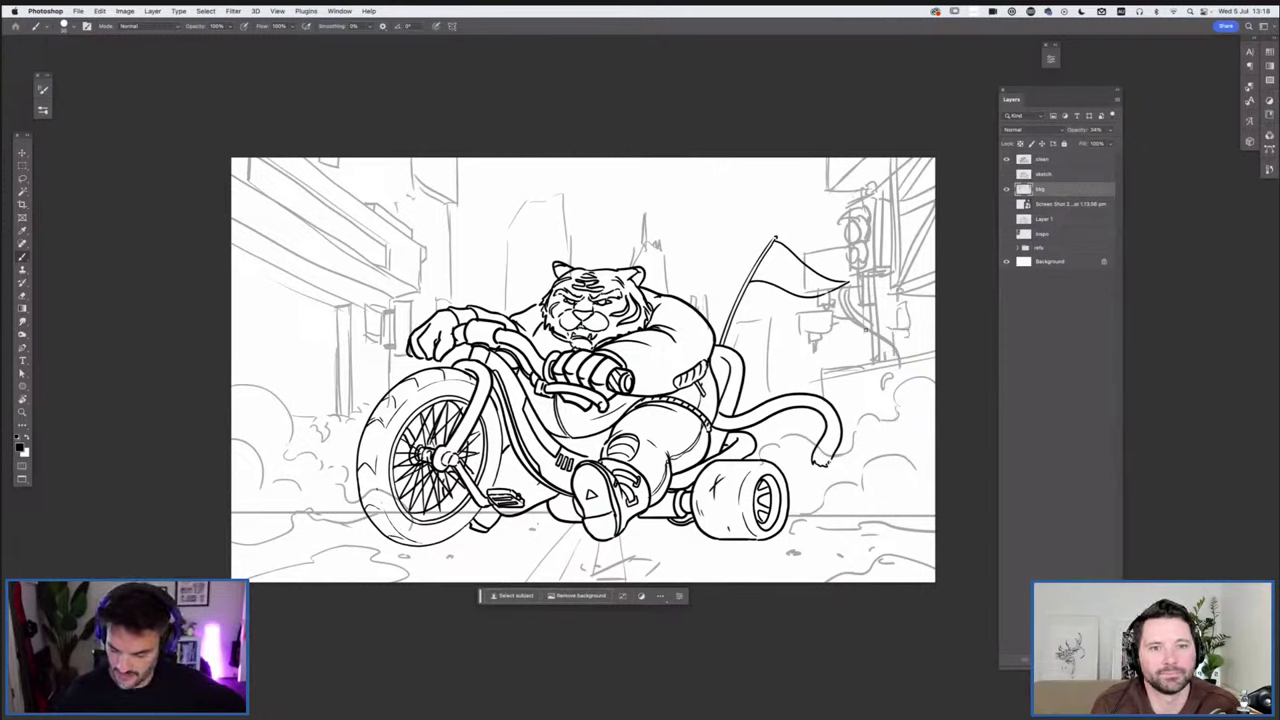
mouse_move(894, 202)
left_mouse_down()
mouse_move(803, 282)
mouse_move(934, 284)
mouse_move(935, 312)
mouse_move(916, 292)
left_mouse_up()
key("ctrl+z")
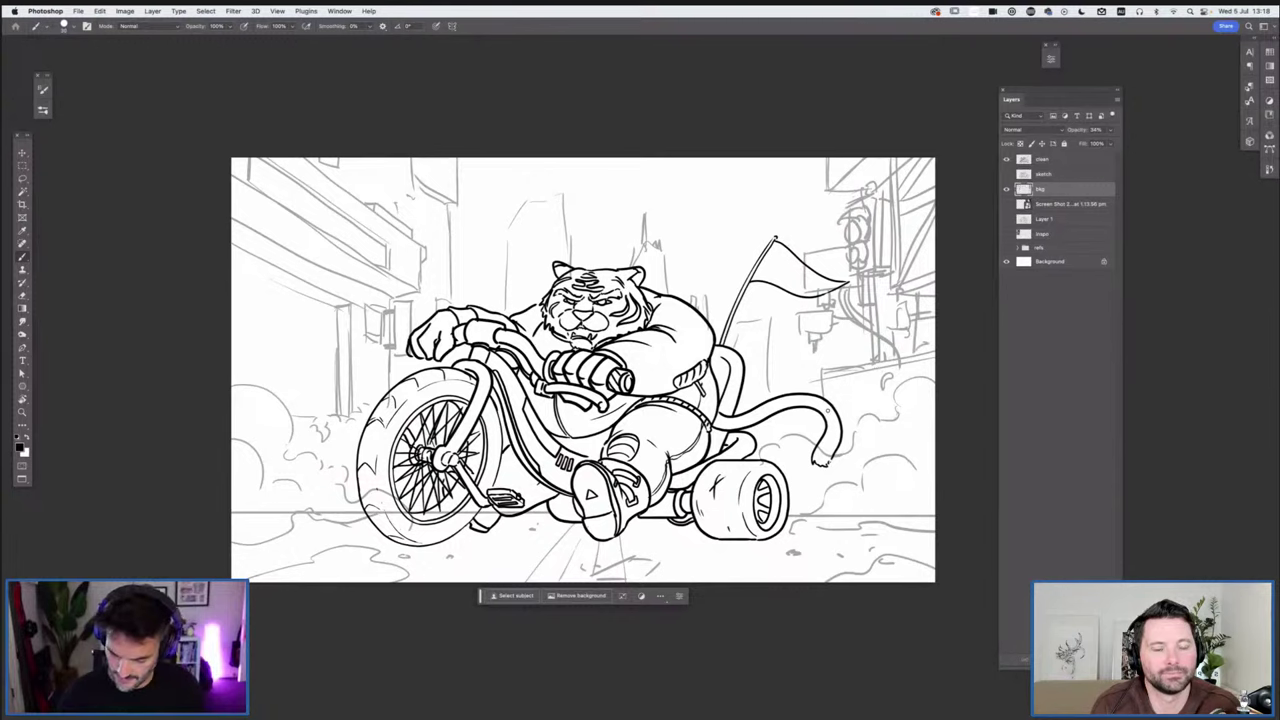
Double the lines of the ledge below the neon sign and add supports and a small box behind the tail
left_click_drag(814, 372, 934, 354)
left_click_drag(814, 380, 932, 372)
left_click_drag(817, 411, 819, 440)
mouse_move(768, 362)
left_mouse_down()
mouse_move(790, 359)
mouse_move(794, 392)
left_mouse_up()
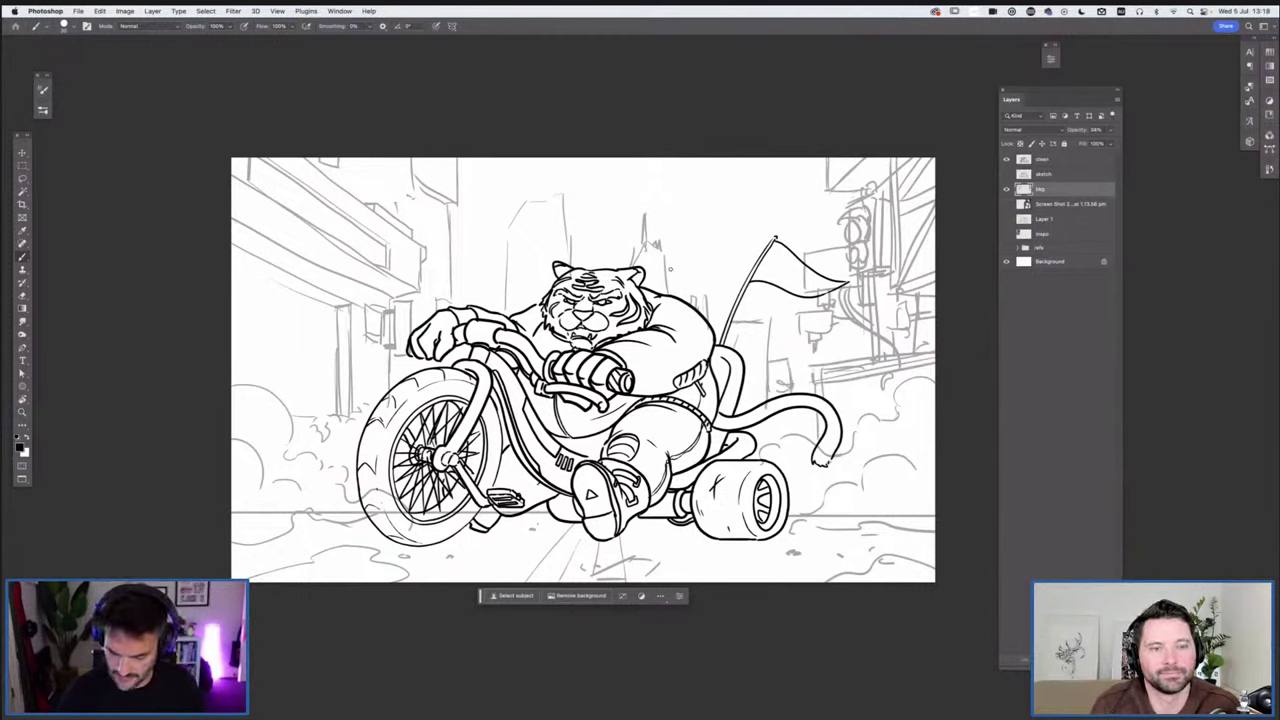
Add rooftop blocks to the skyline beside the tiger's shoulder, double the central skyscraper's outline, and detail the buildings to its left
mouse_move(714, 266)
left_mouse_down()
mouse_move(713, 309)
mouse_move(686, 268)
left_mouse_up()
mouse_move(701, 265)
left_mouse_down()
mouse_move(716, 265)
mouse_move(691, 271)
left_mouse_up()
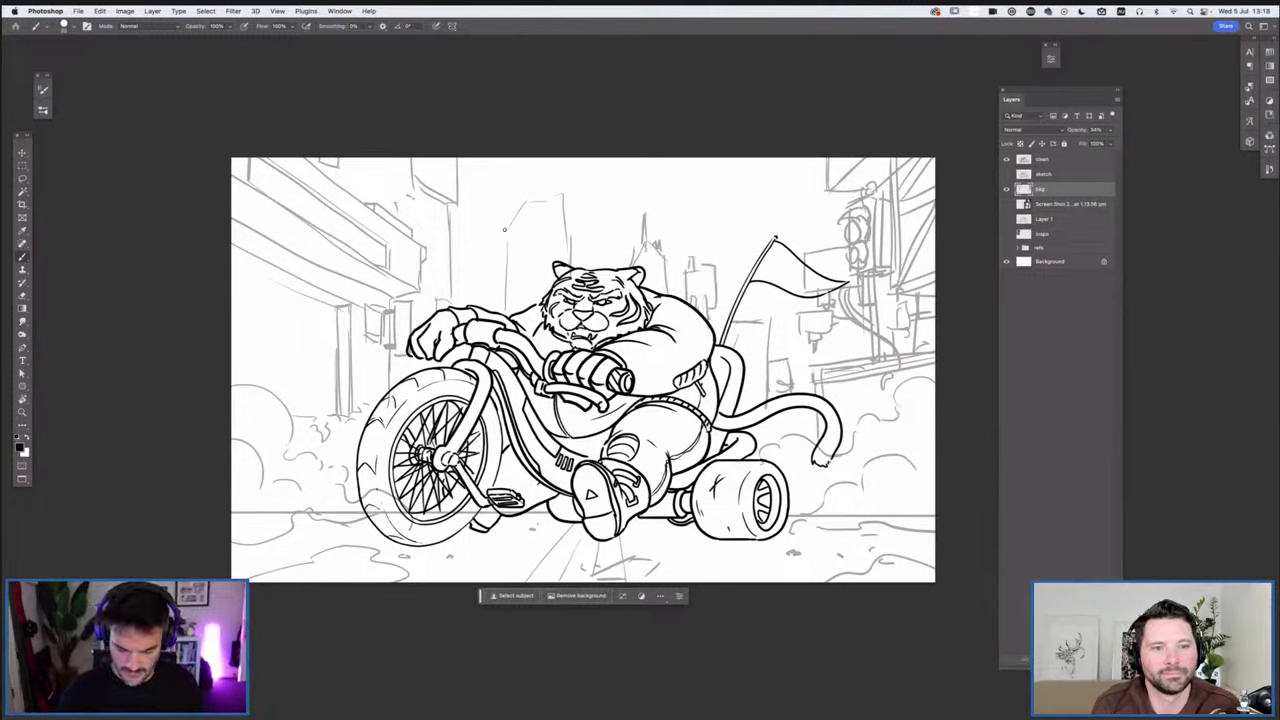
left_click_drag(504, 225, 528, 195)
left_click_drag(503, 226, 503, 290)
mouse_move(522, 193)
left_mouse_down()
mouse_move(577, 197)
mouse_move(577, 276)
left_mouse_up()
mouse_move(485, 278)
left_mouse_down()
mouse_move(504, 278)
mouse_move(476, 309)
mouse_move(447, 280)
left_mouse_up()
mouse_move(413, 184)
left_mouse_down()
mouse_move(376, 159)
mouse_move(404, 178)
mouse_move(361, 190)
left_mouse_up()
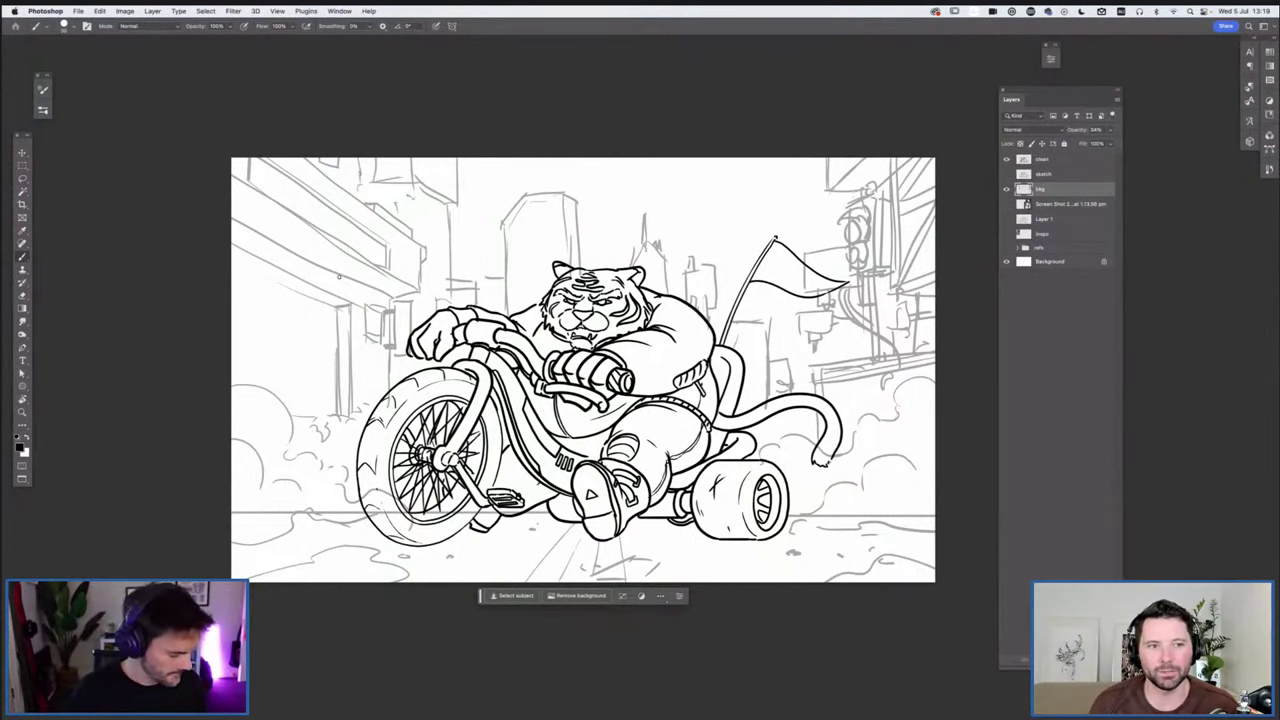
Erase the upper lines of the left building's long overhang panel and redraw its edges on the bkg layer
key("e")
left_click_drag(259, 162, 384, 245)
left_click_drag(268, 166, 387, 250)
key("b")
mouse_move(256, 184)
left_mouse_down()
mouse_move(253, 158)
mouse_move(397, 270)
mouse_move(290, 158)
left_mouse_up()
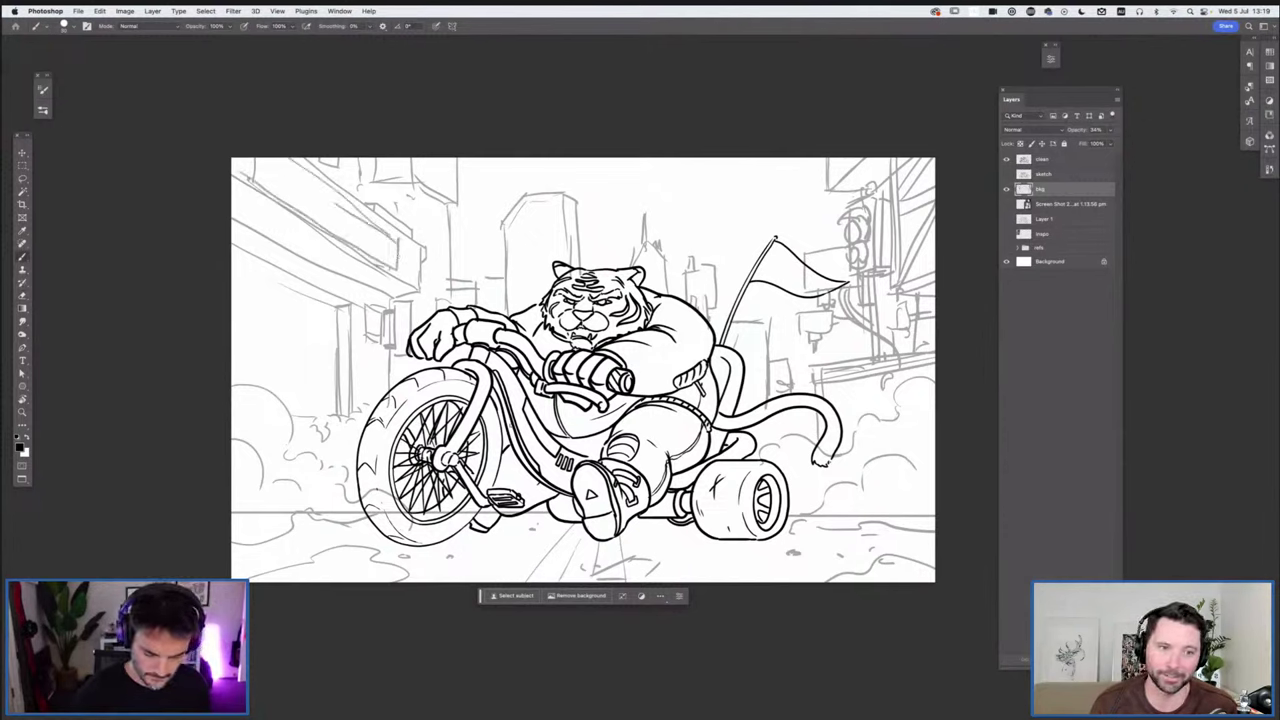
left_click_drag(188, 260, 337, 313)
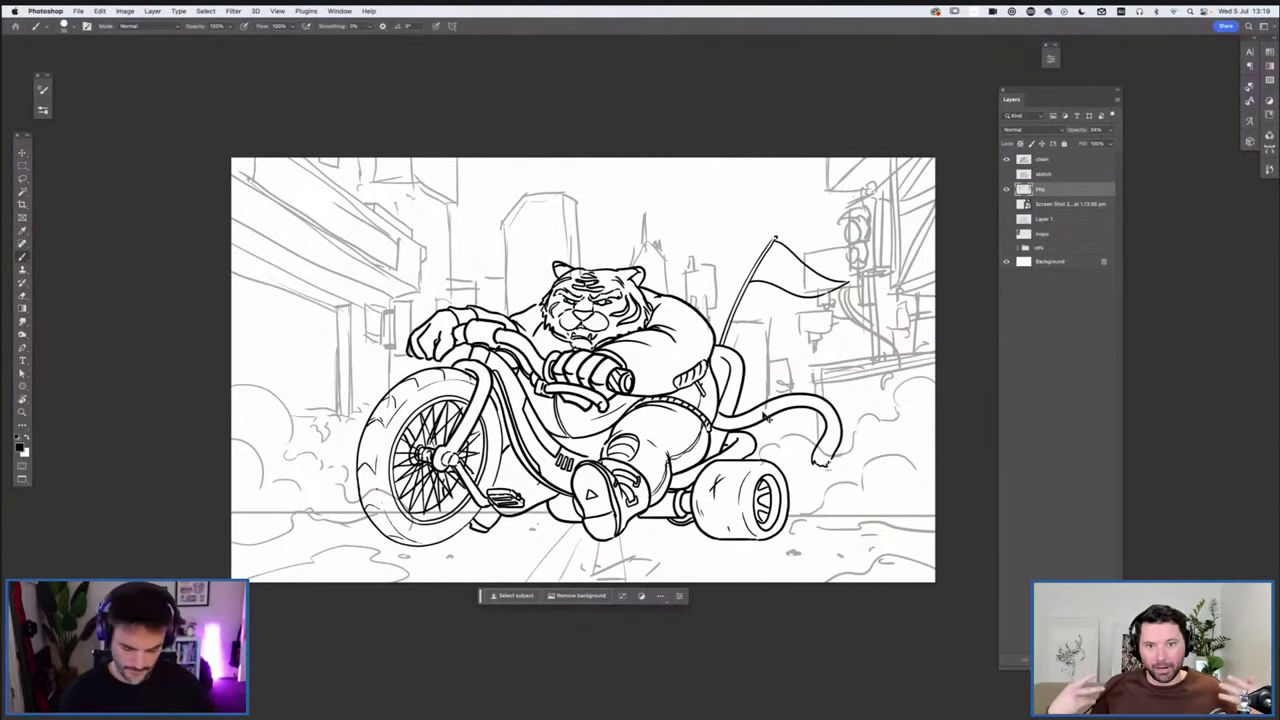
key("super+minus")
key("super+equal")
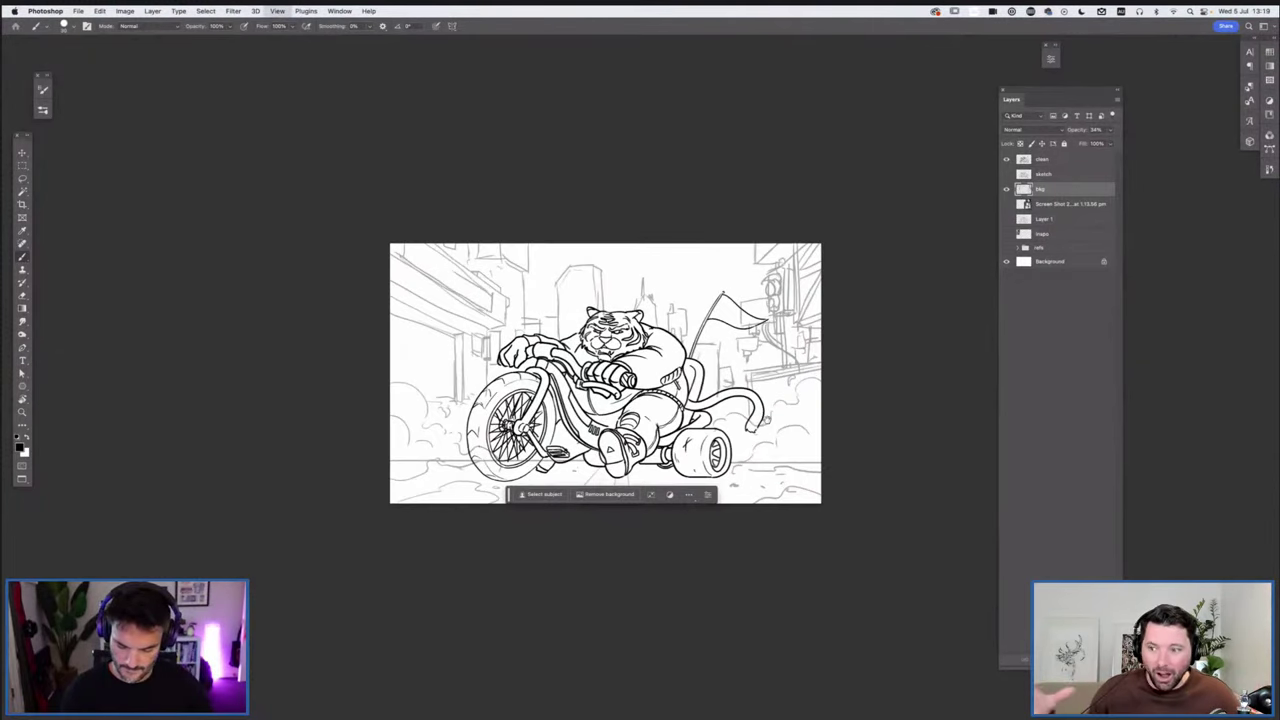
key("super+equal")
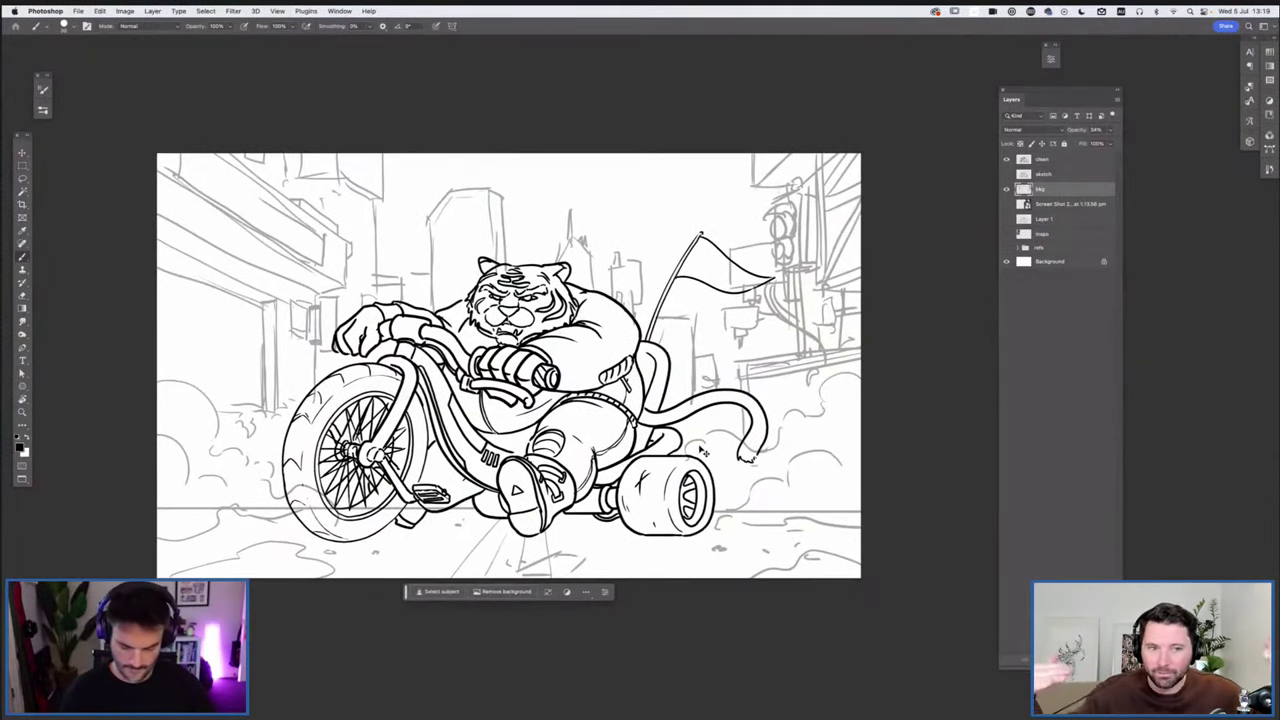
key("super+minus")
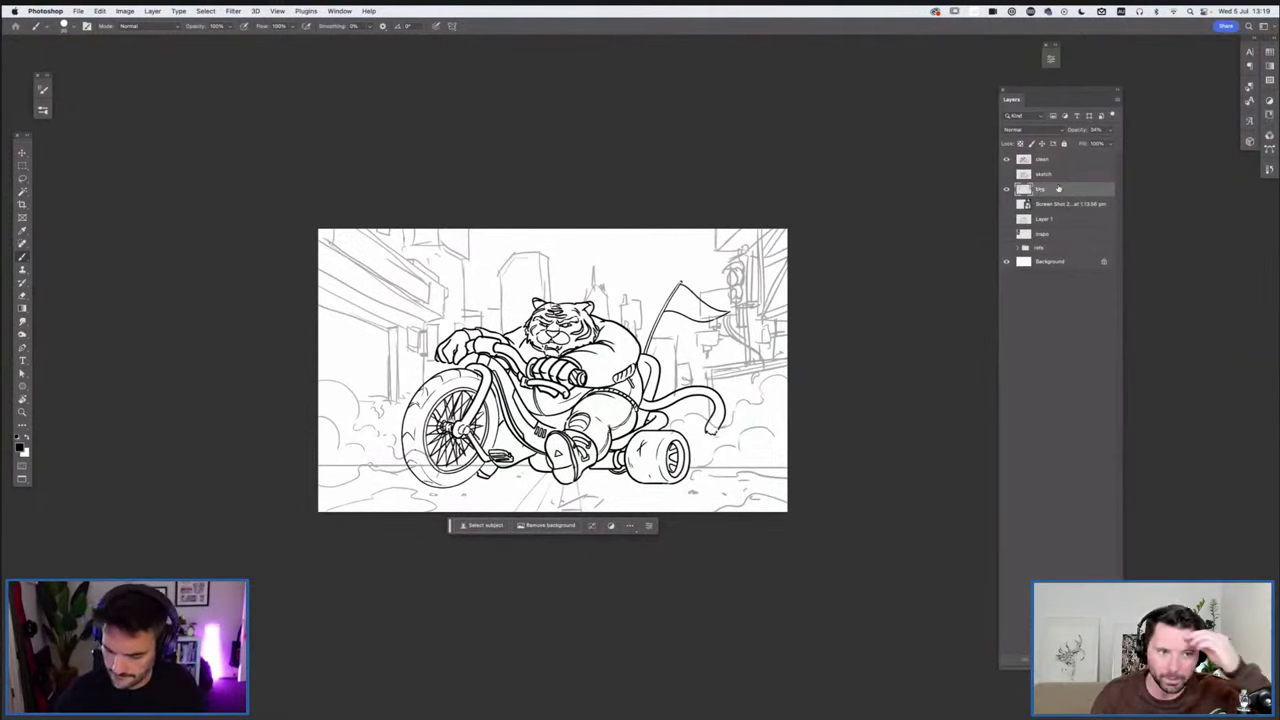
Group the clean, sketch and bkg layers together and name the group "old"
left_click(1058, 161, "shift")
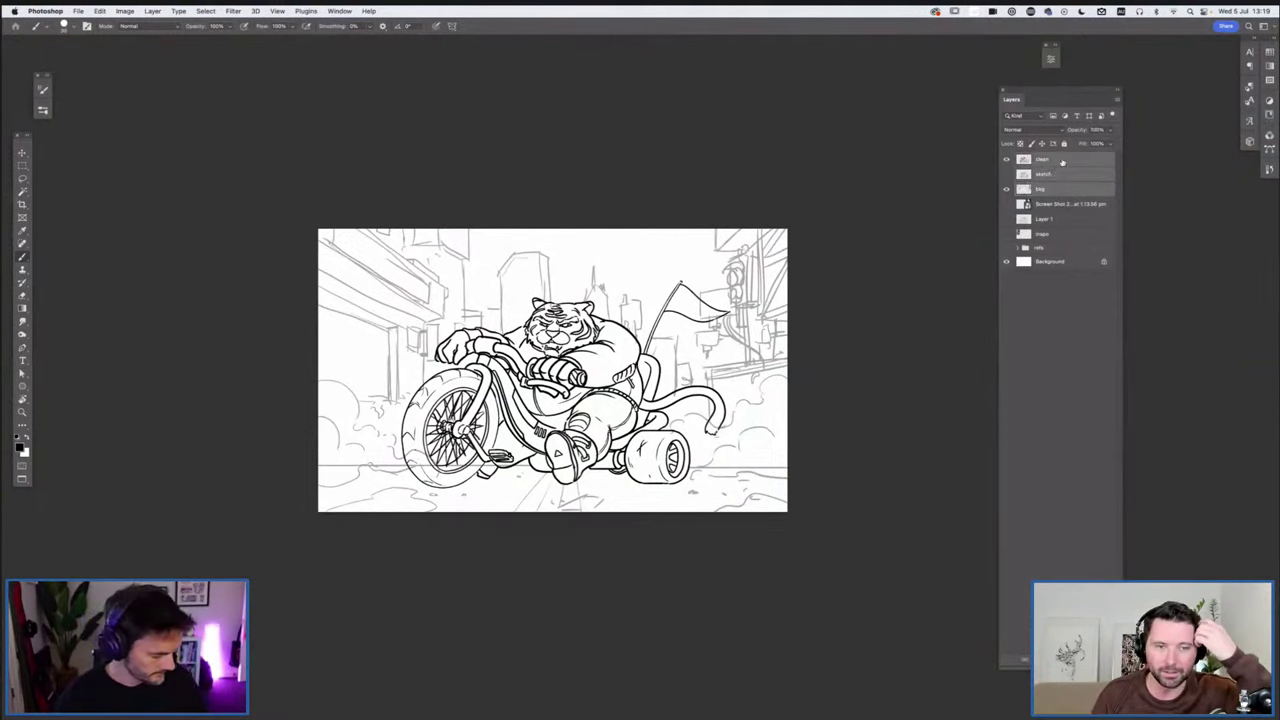
key("super+g")
key("super+g")
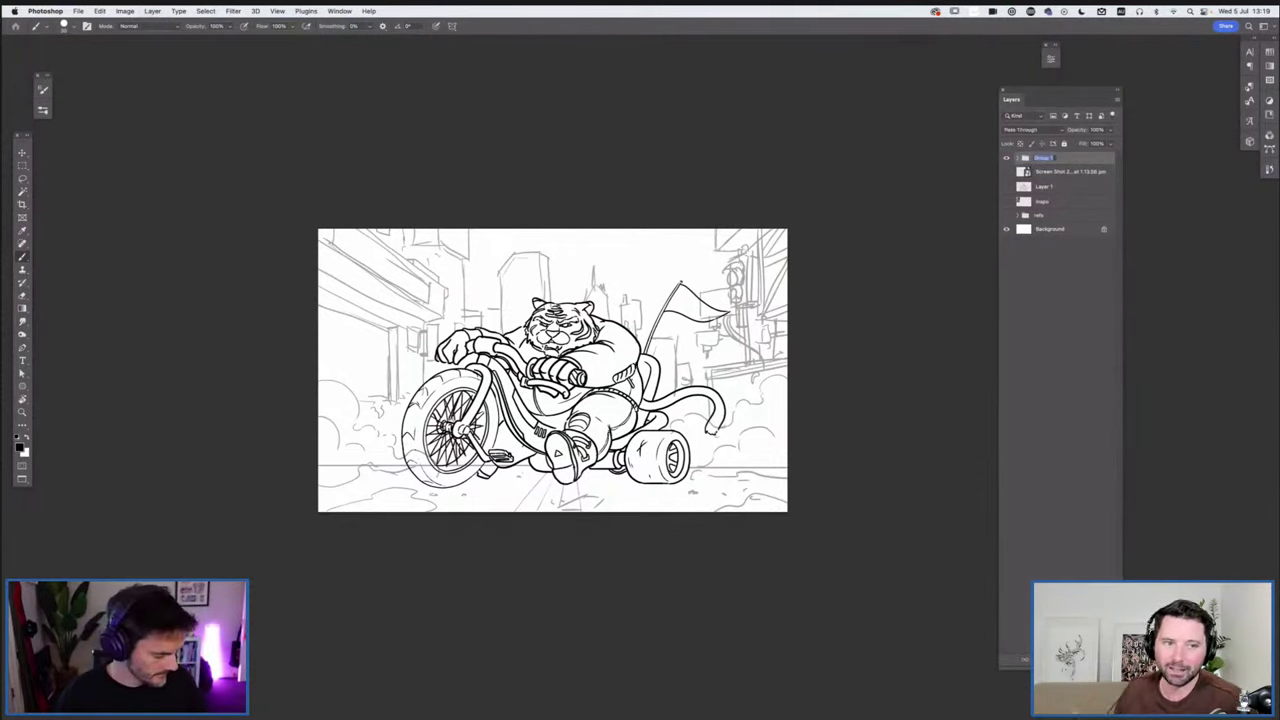
type("old")
key("Return")
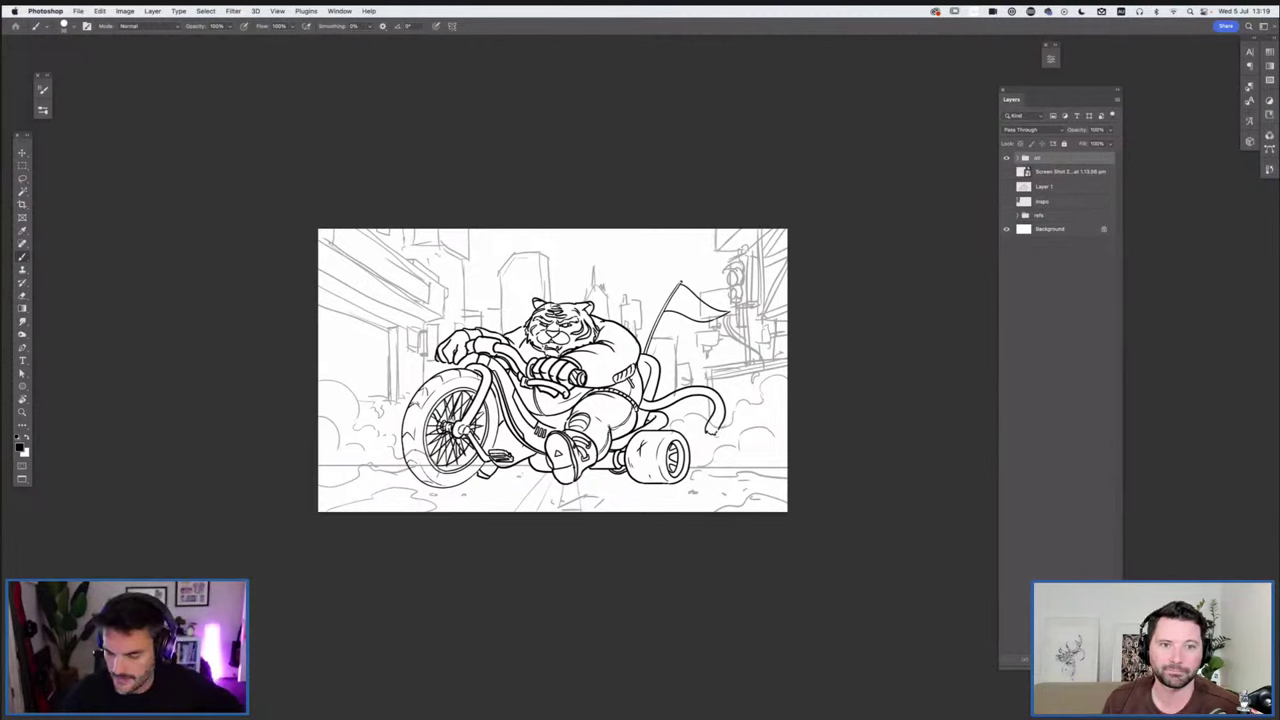
Add a new layer directly above the reference screenshot layer and name it "col"
left_click(1069, 172)
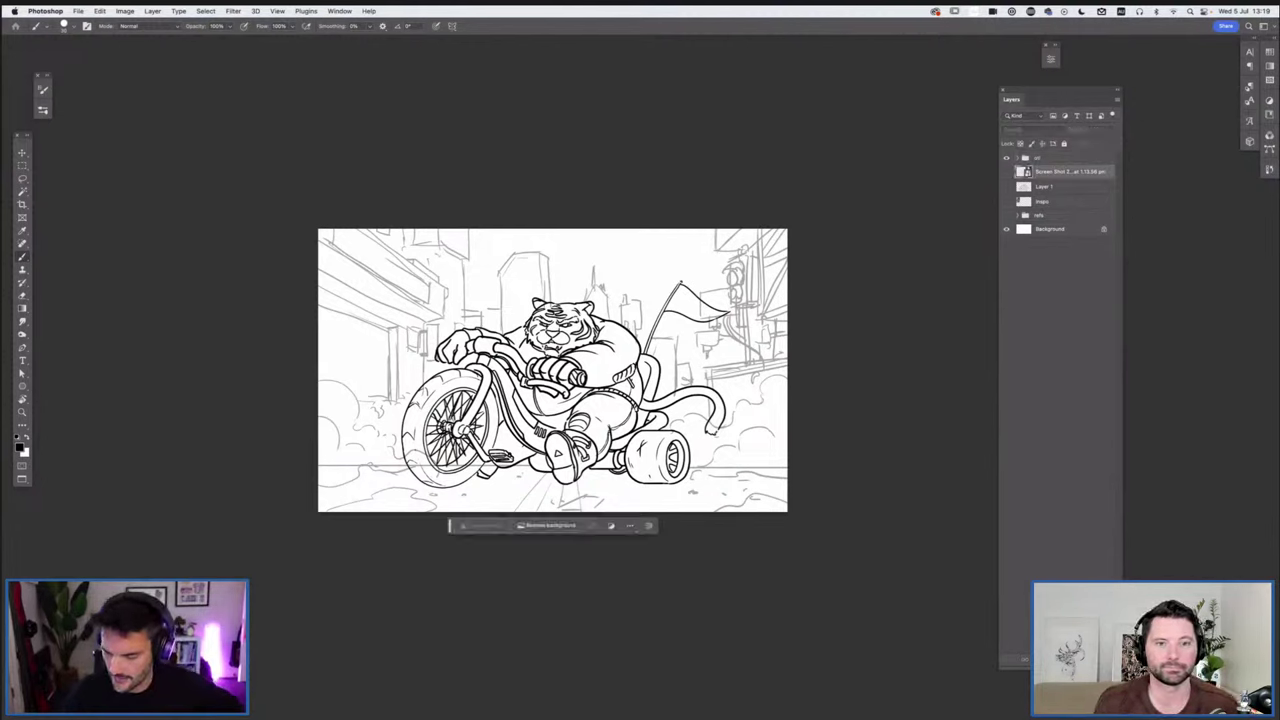
key("alt+shift+super+n")
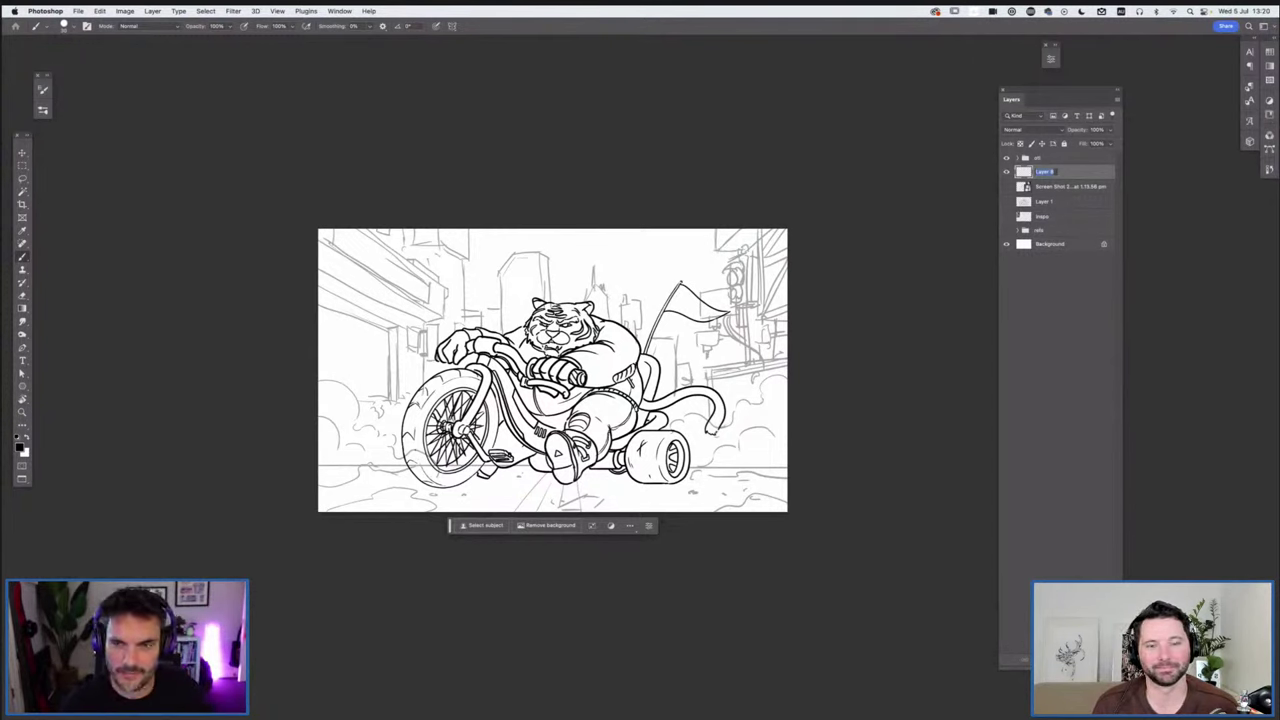
key("BackSpace")
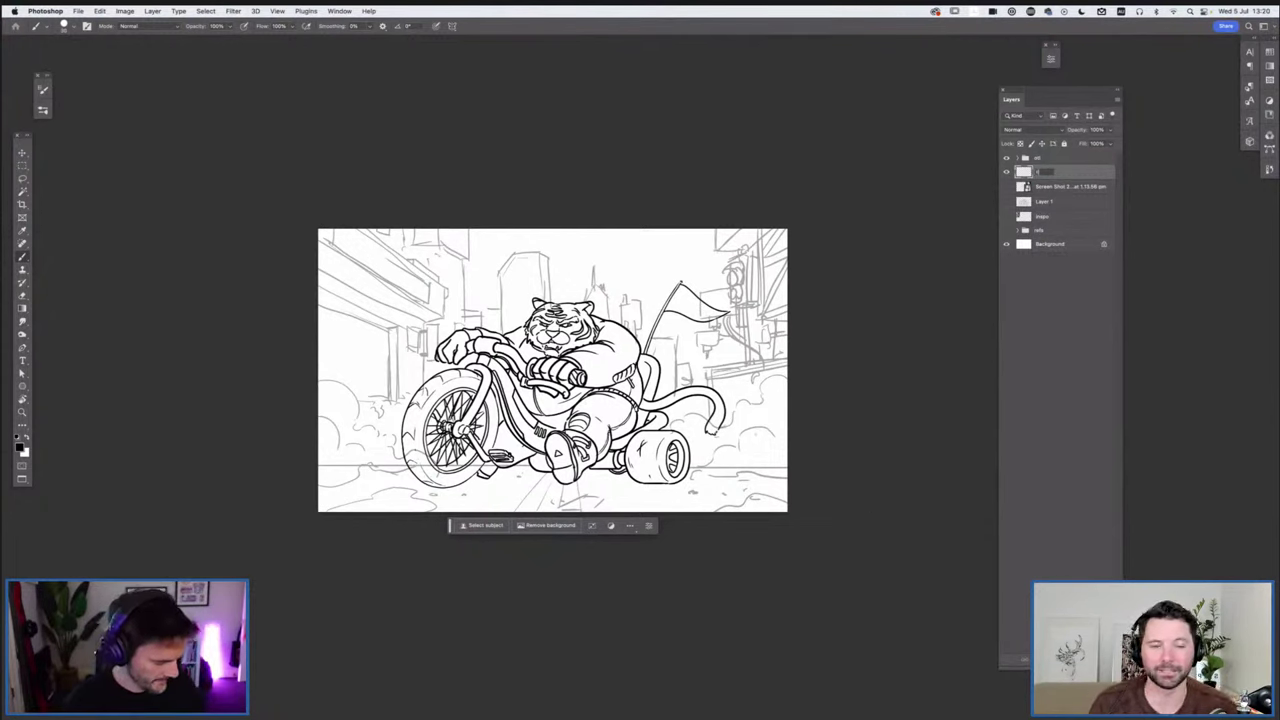
key("Return")
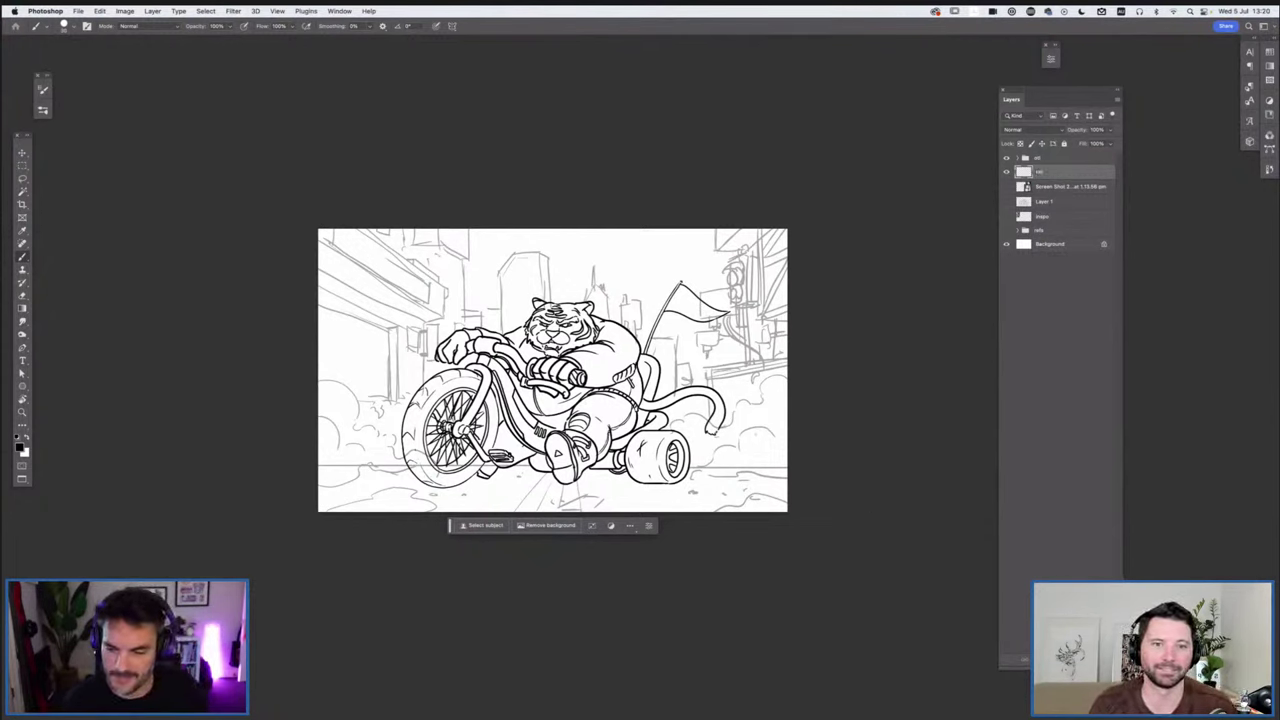
Create a layer group holding the col layer and name the group "col" as well
key("super+g")
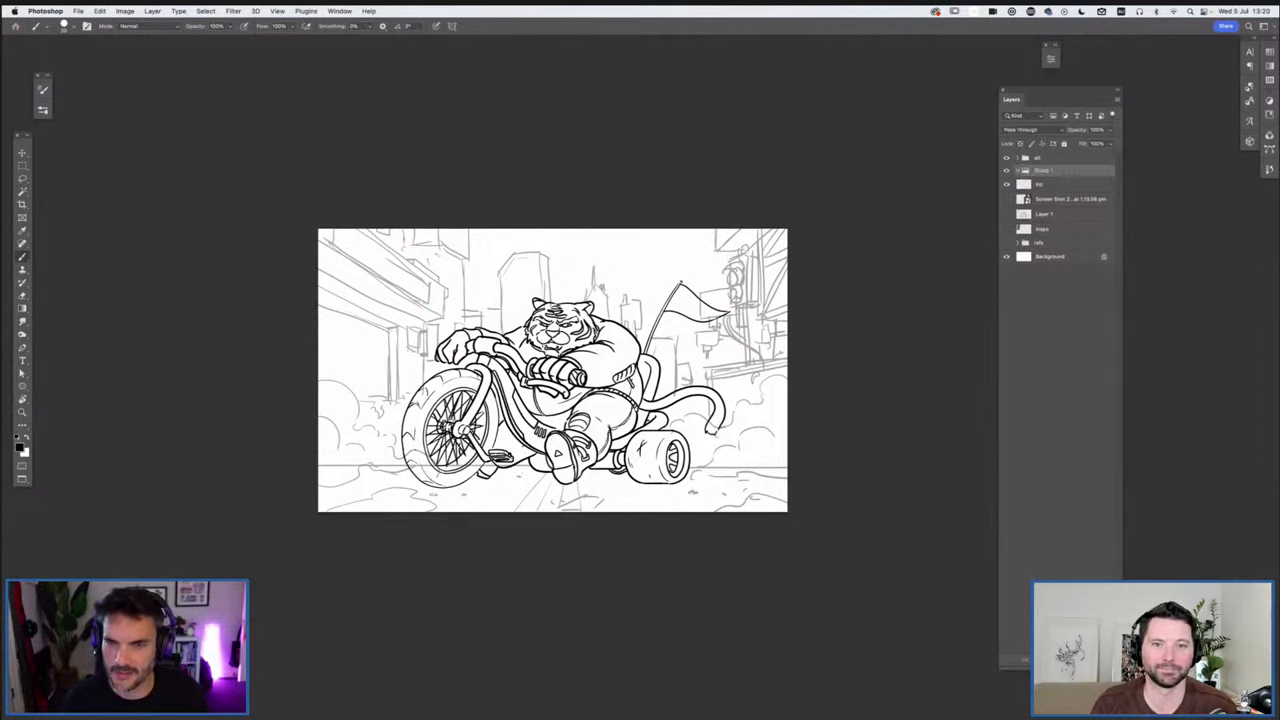
left_click_drag(1045, 184, 1045, 171)
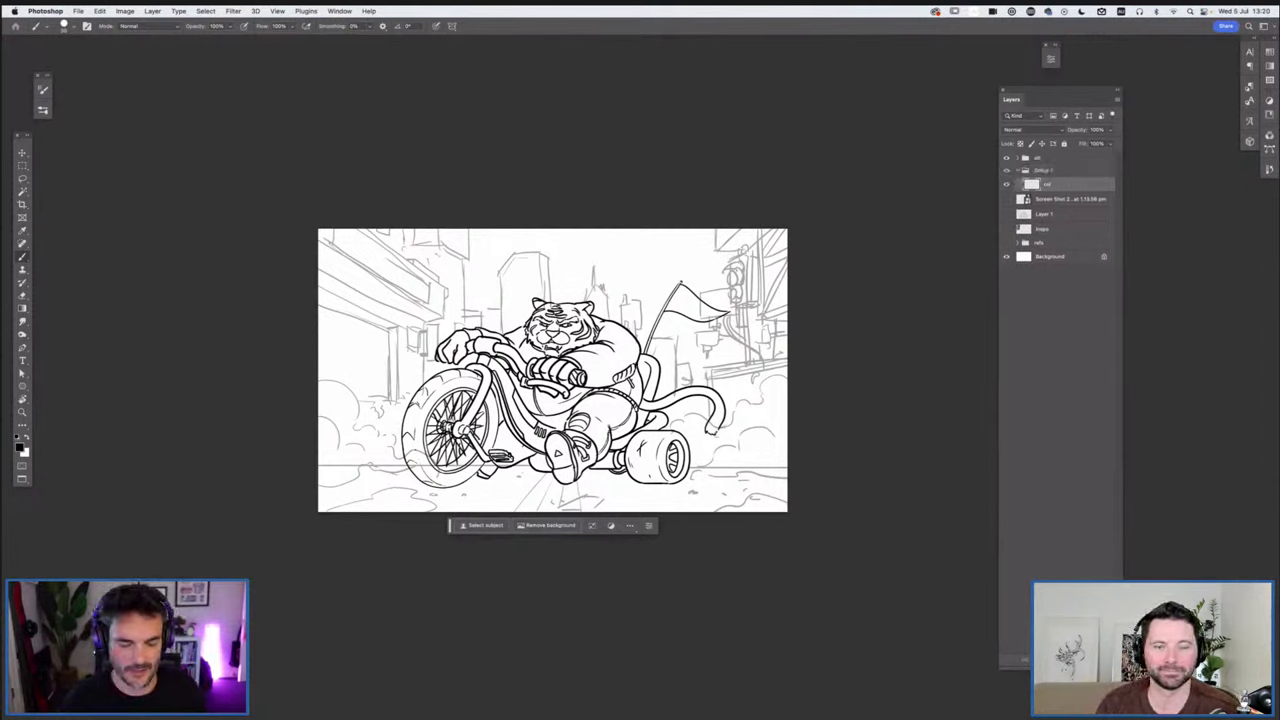
double_click(1043, 170)
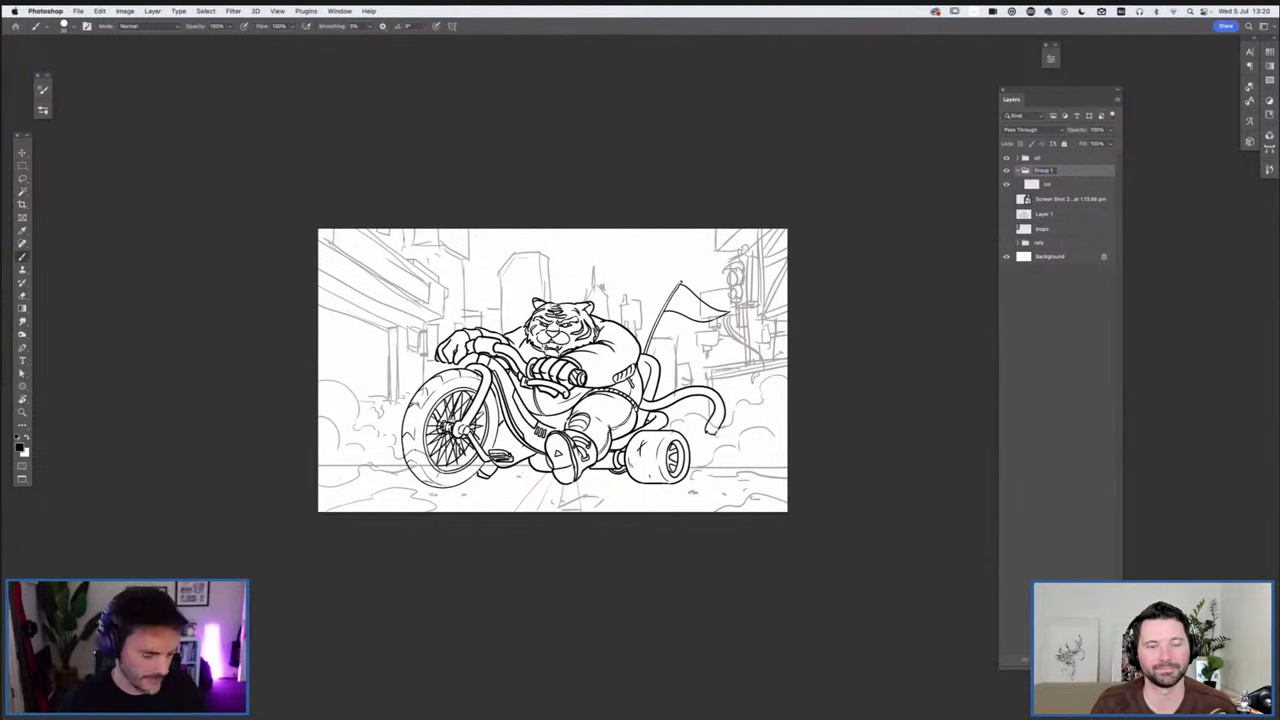
double_click(1044, 170)
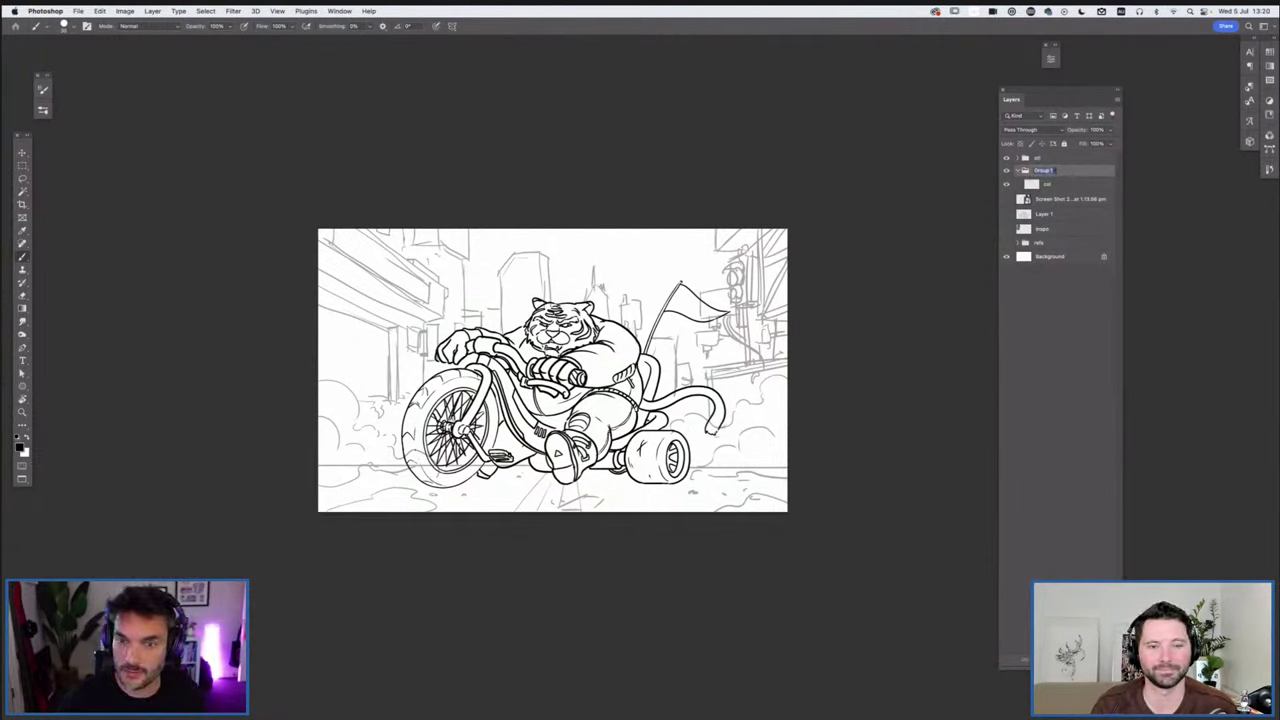
type("b")
key("Return")
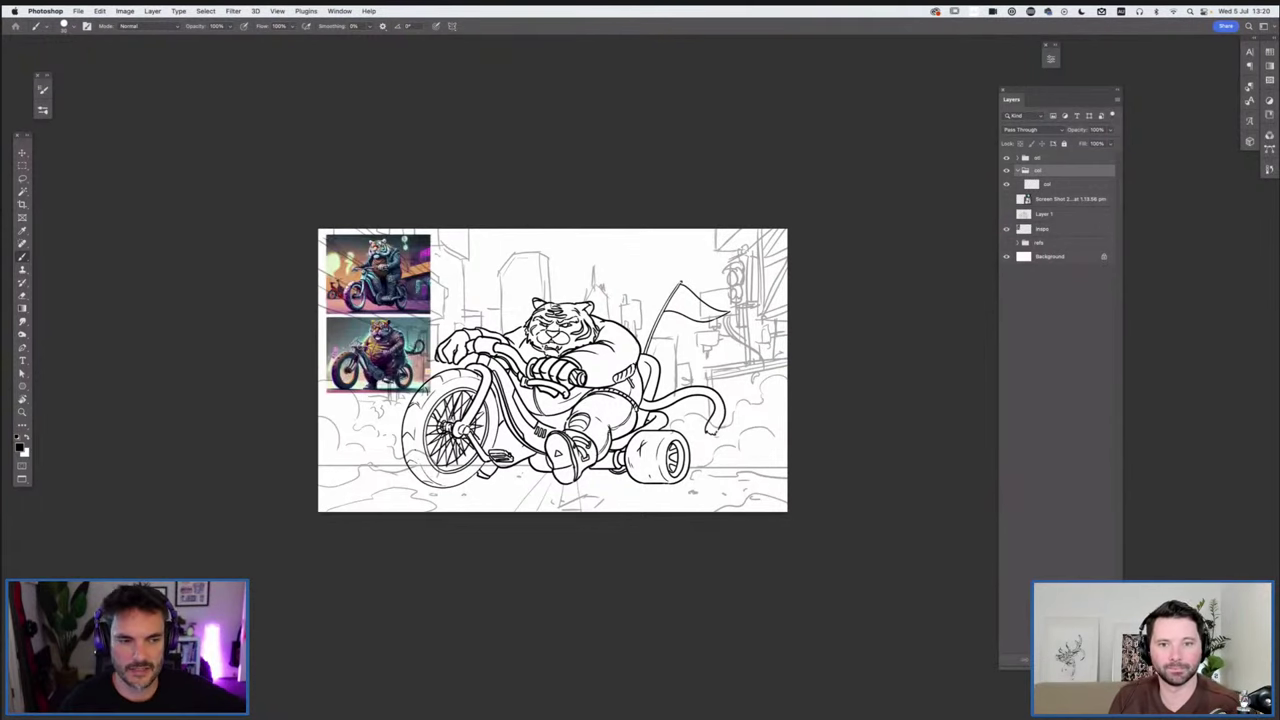
Show the cyberpunk street screenshot layer at 100% opacity and sample its light mint green as the foreground colour
key("i")
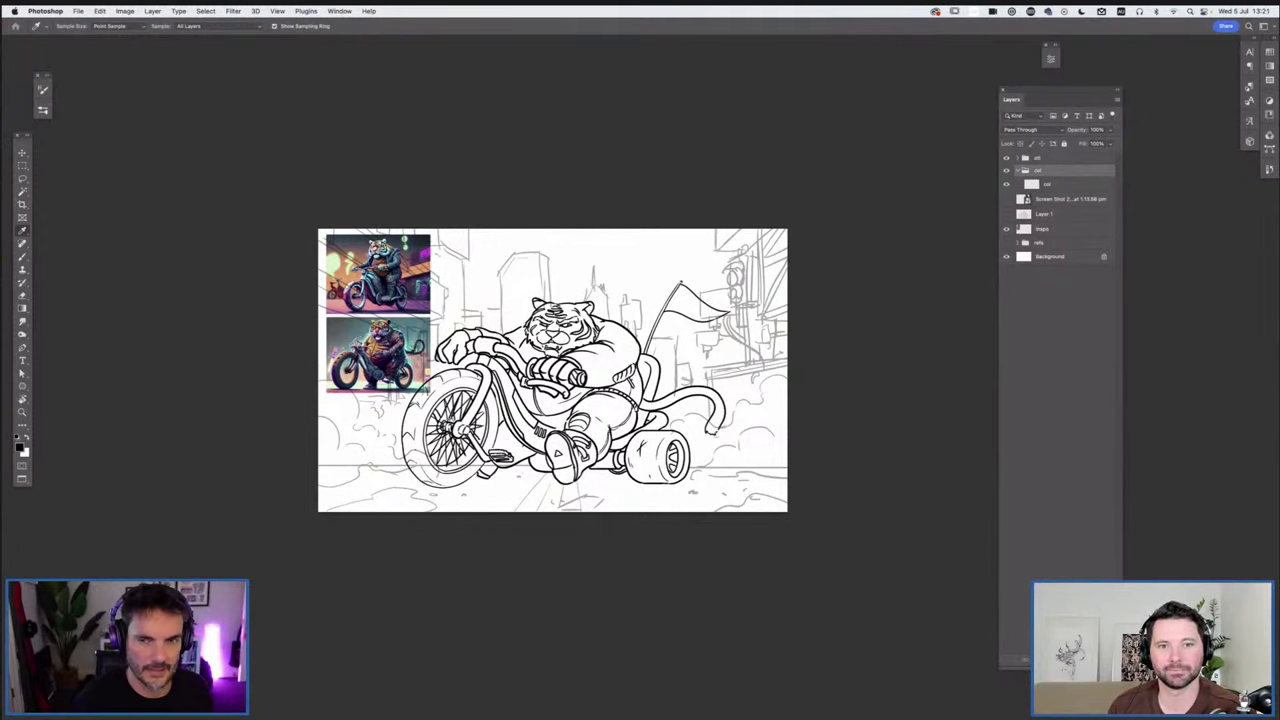
left_click(1006, 199)
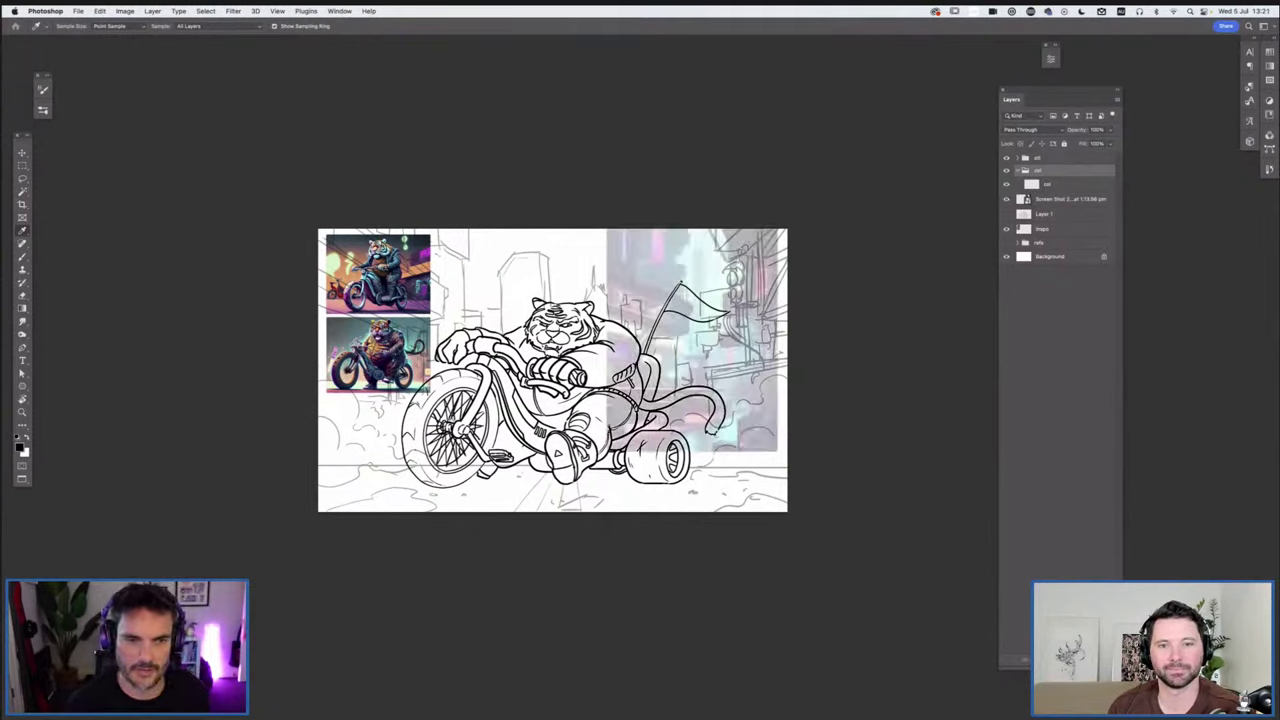
left_click(1068, 199)
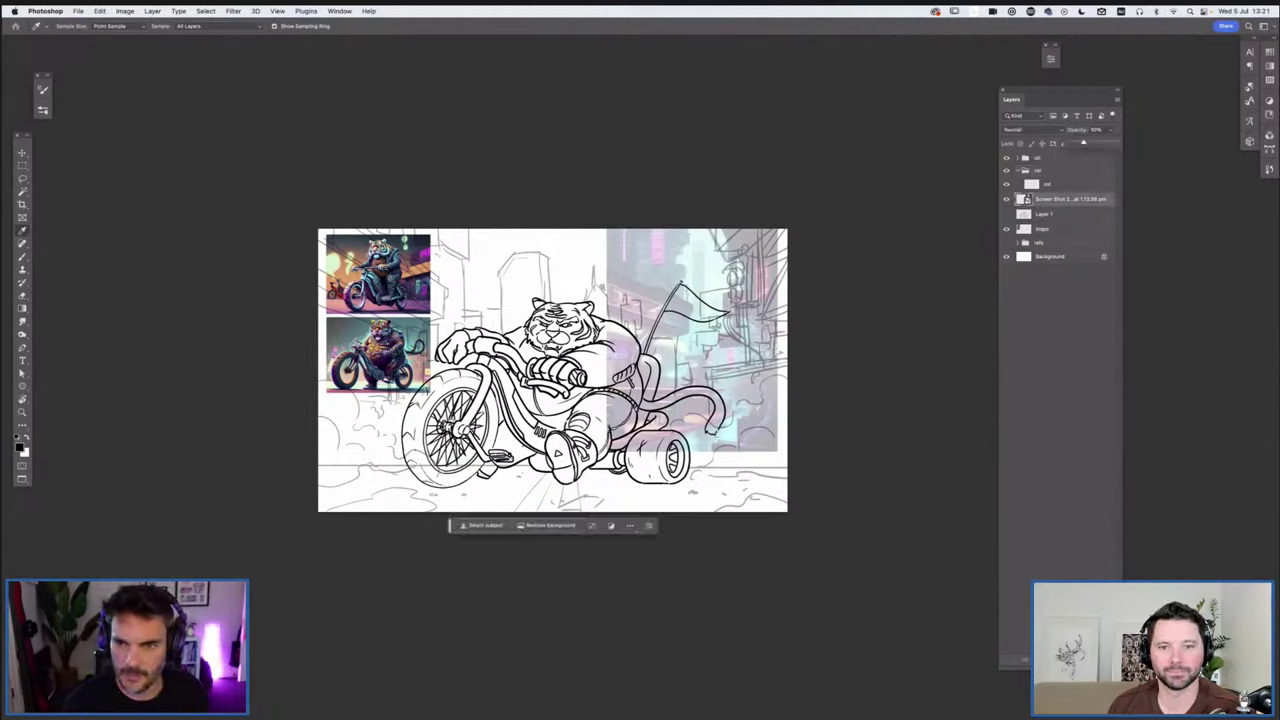
key("0")
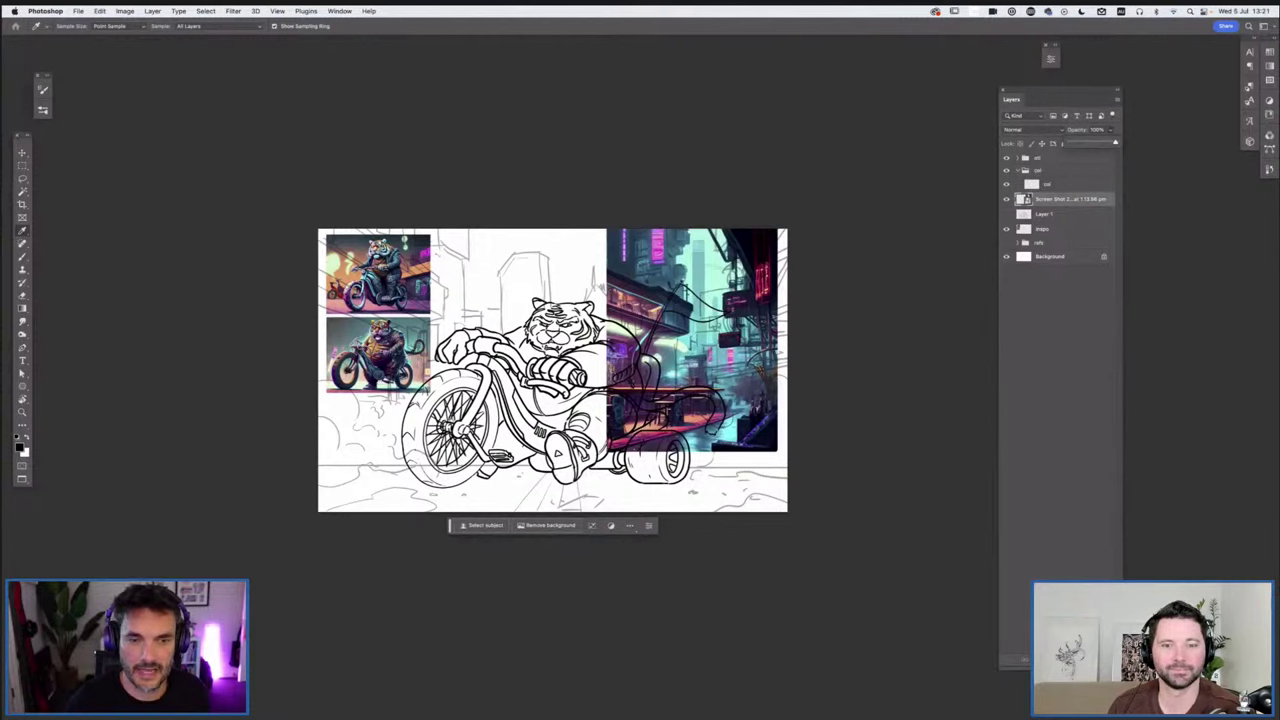
left_click(690, 290)
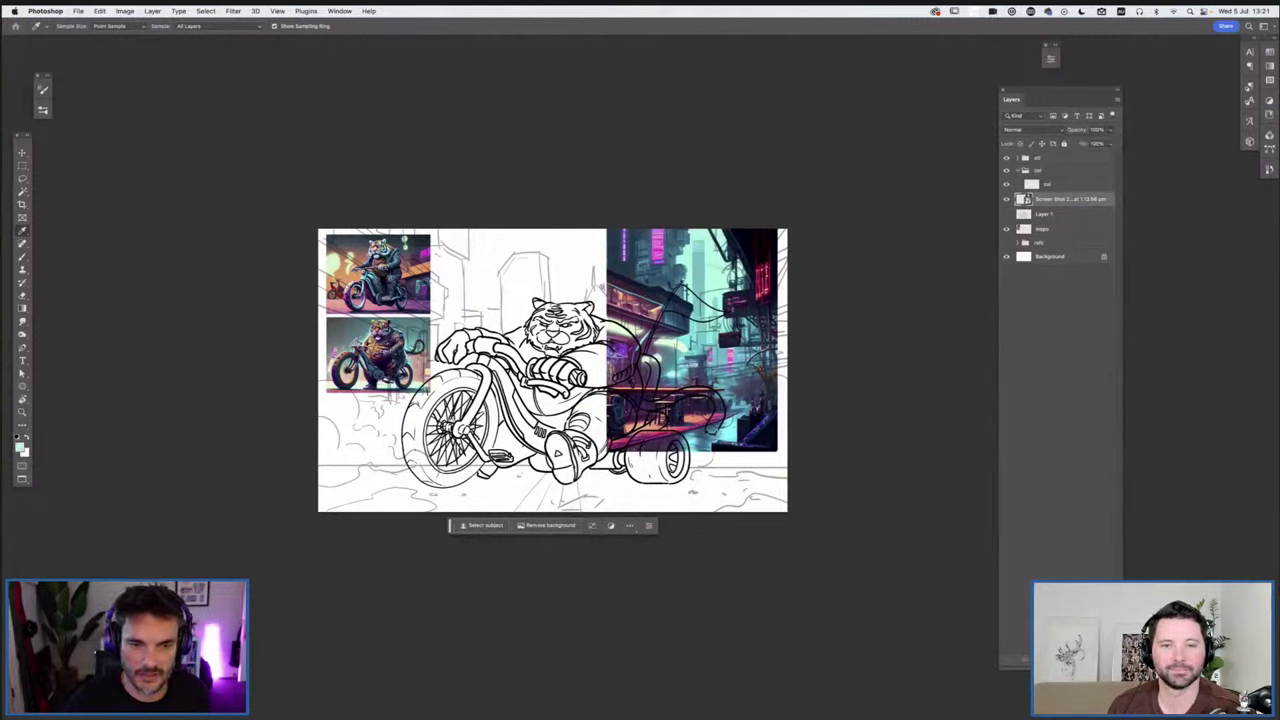
Hide the reference images and fill the col layer with the sampled mint green
left_click(1007, 199)
left_click(1048, 184)
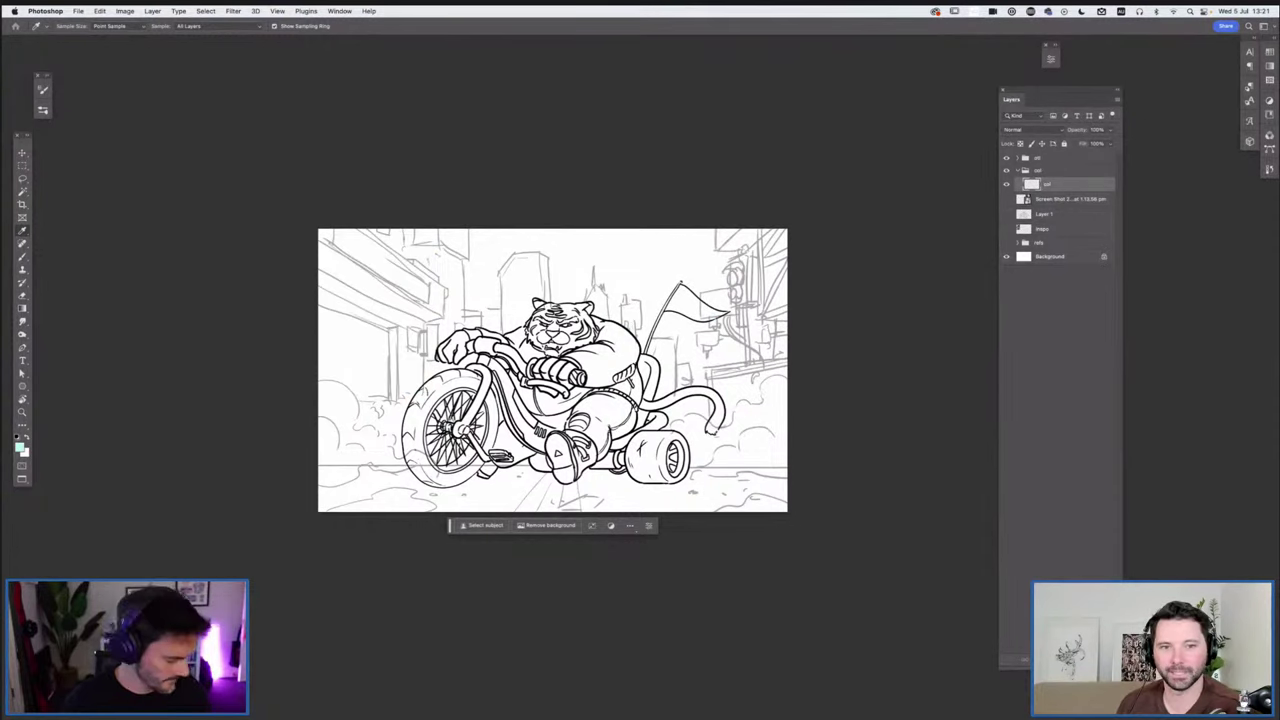
key("alt+BackSpace")
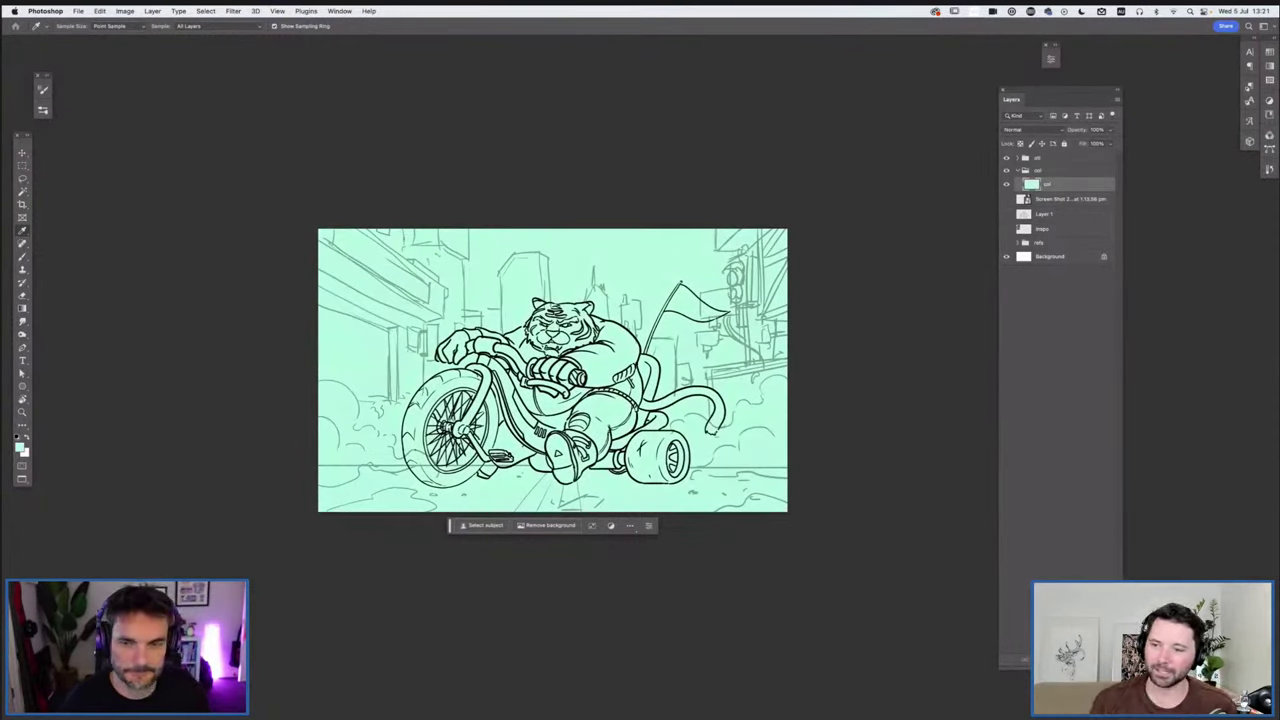
Move the street screenshot layer into the col group above the col layer, hide it, and reselect the col layer
left_click_drag(1050, 199, 1050, 178)
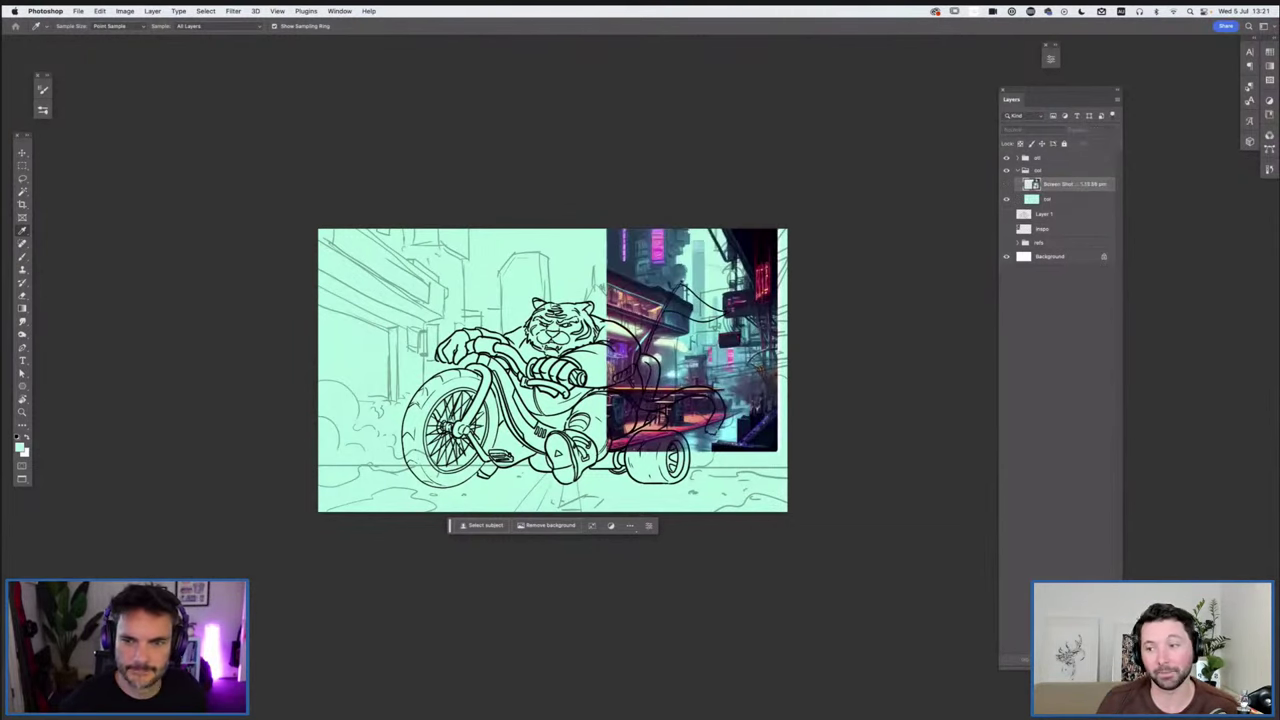
left_click(1006, 184)
left_click(1048, 199)
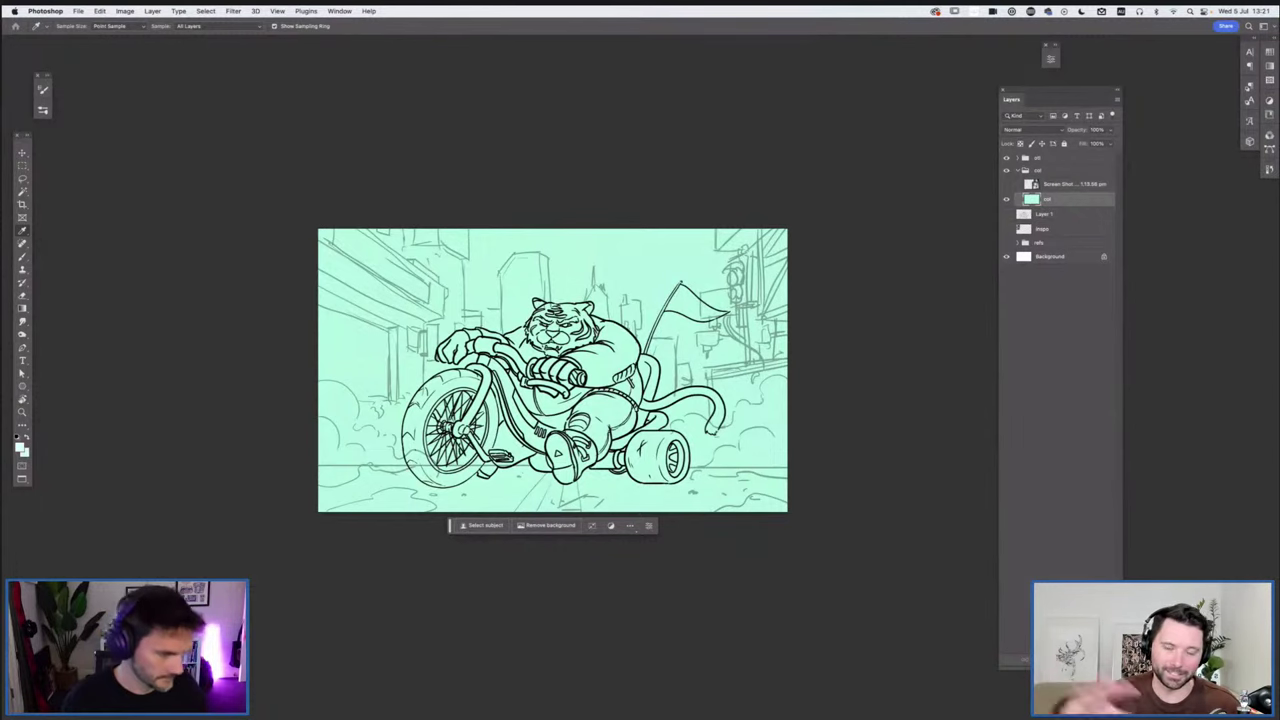
Set the foreground colour to dark navy 07345a and fill the col layer with it
left_click(639, 274)
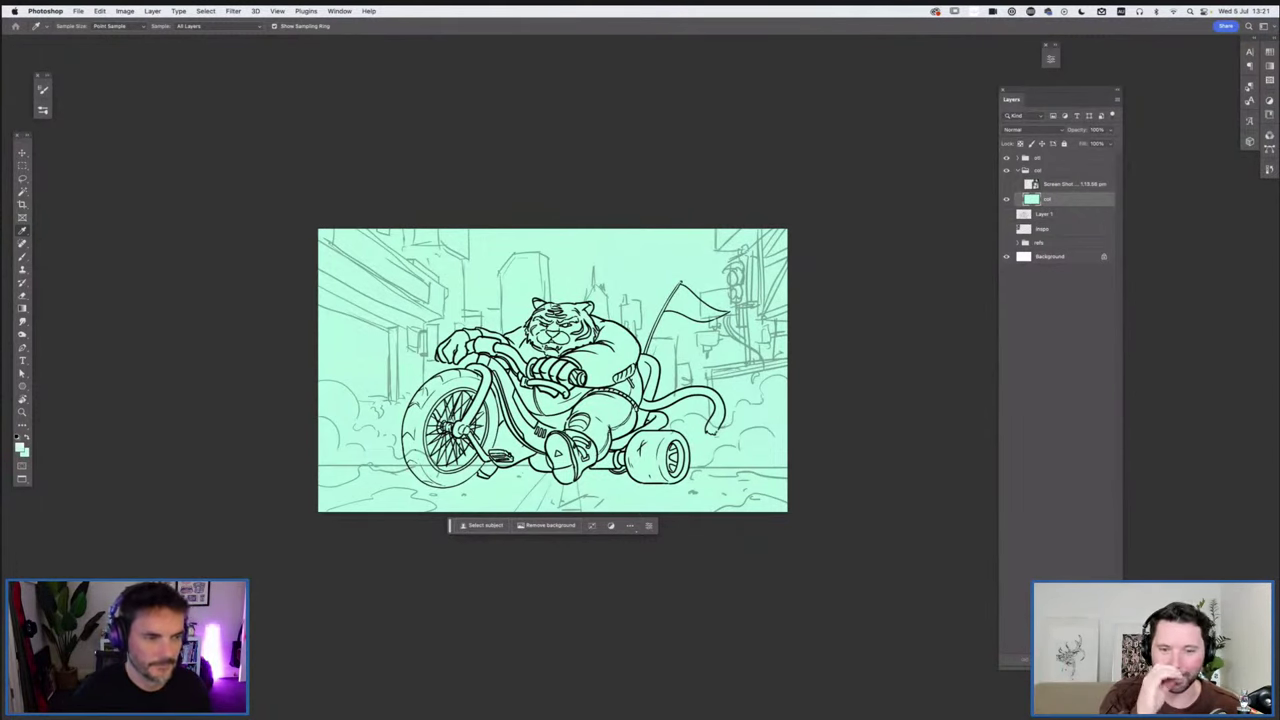
left_click(20, 447)
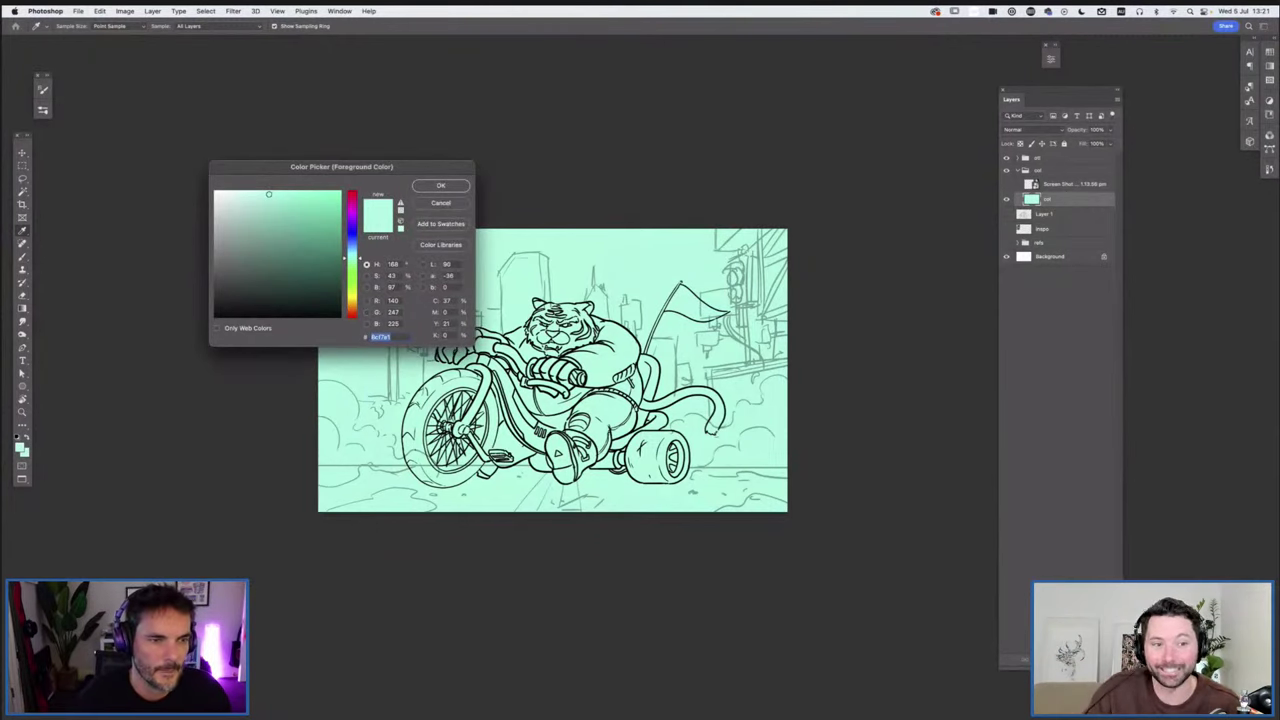
type("07345a")
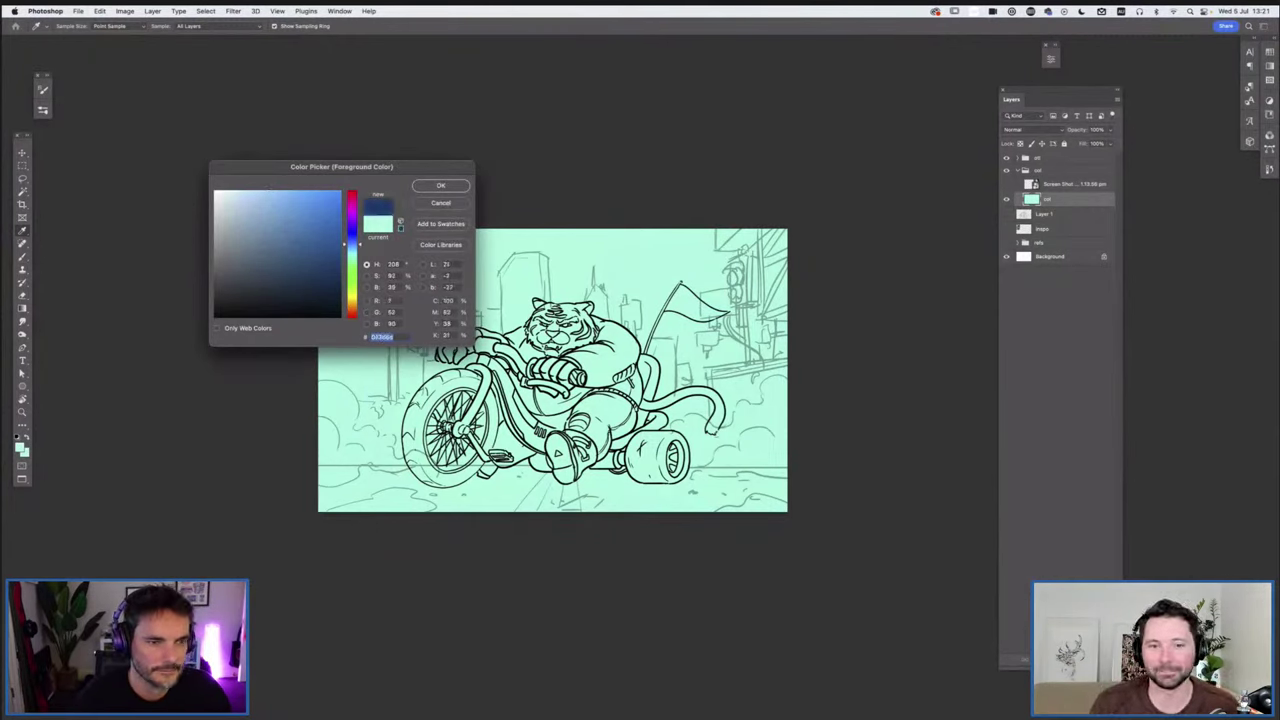
left_click(440, 185)
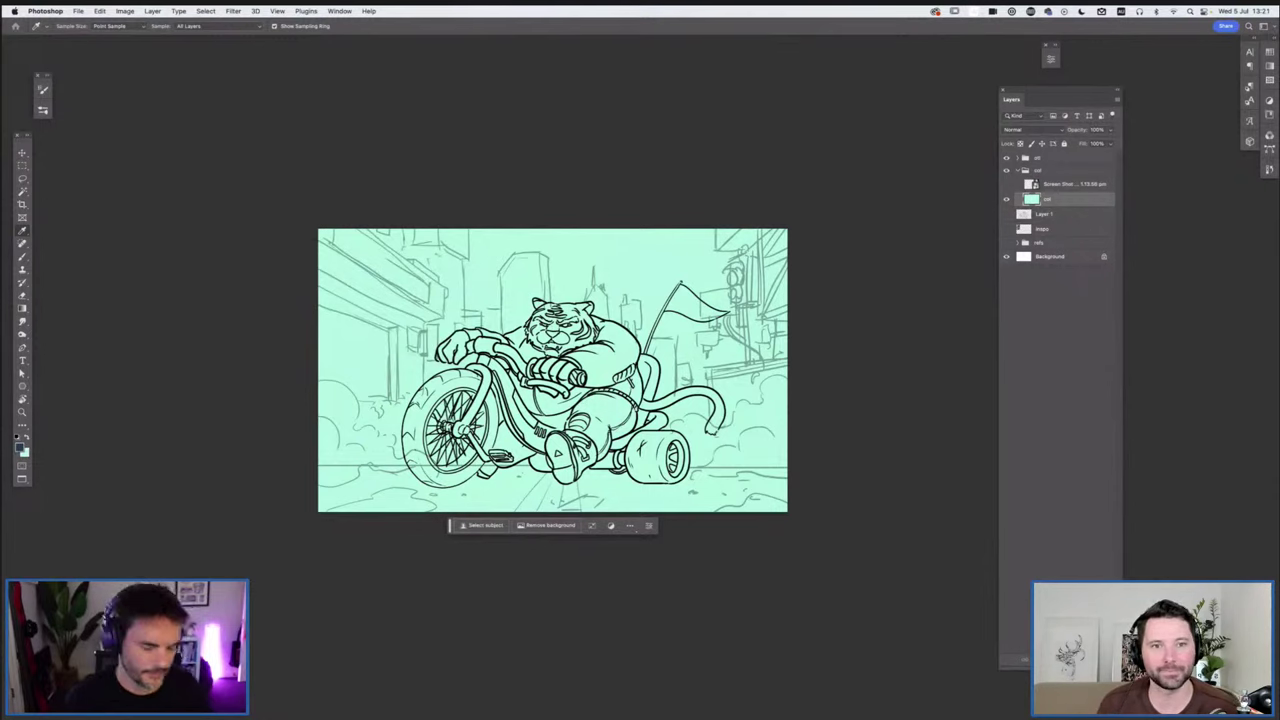
key("alt+BackSpace")
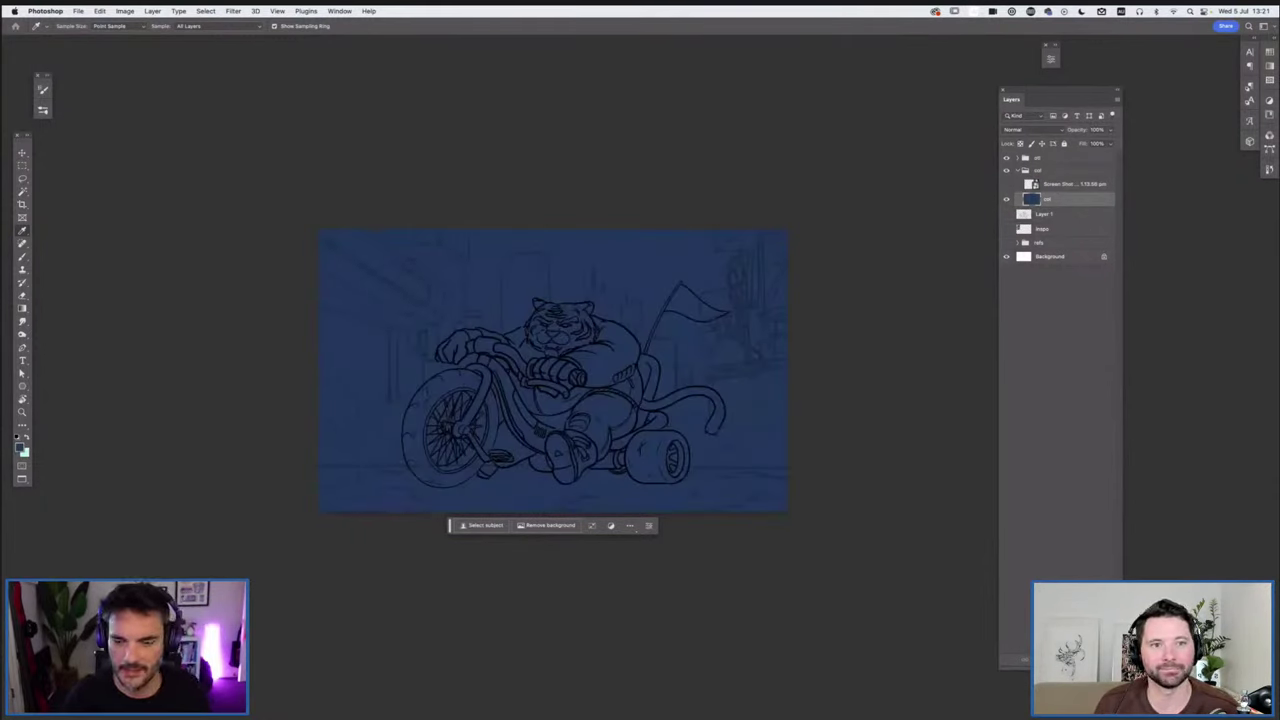
Add a new layer above the navy fill and draw a mint gradient fading upward from the ground to the skyline
key("ctrl+shift+alt+n")
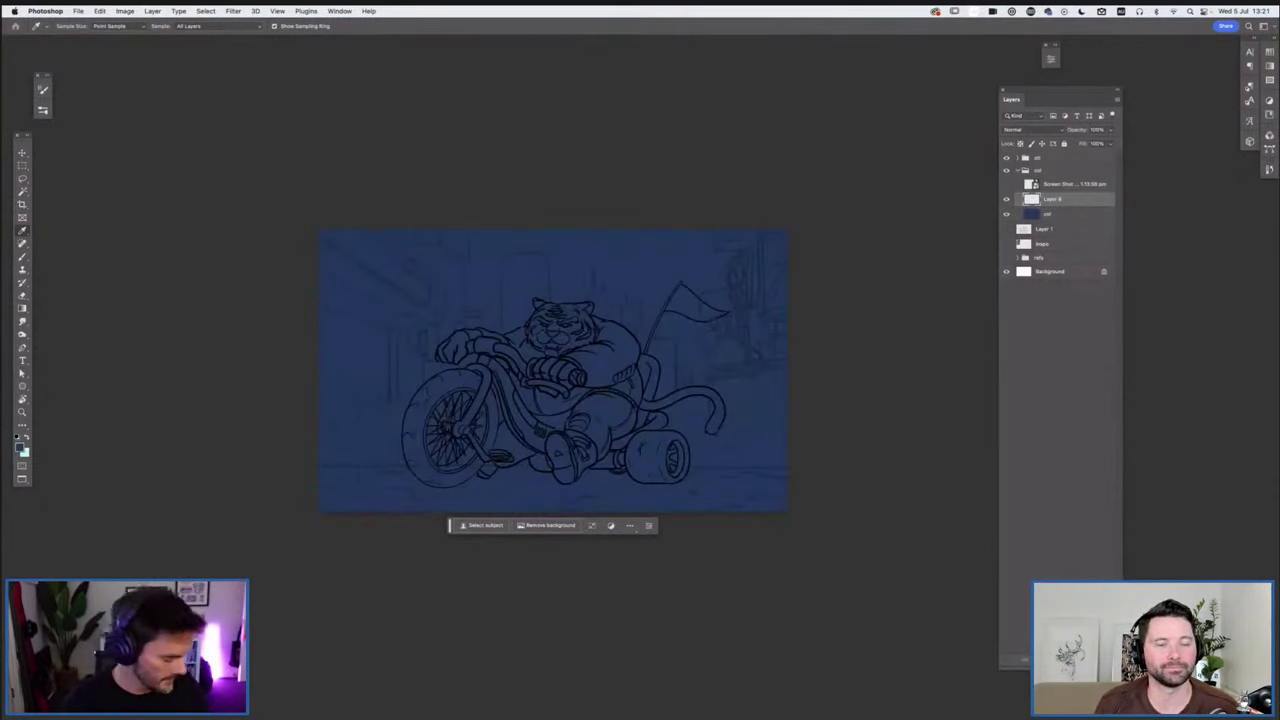
key("g")
key("x")
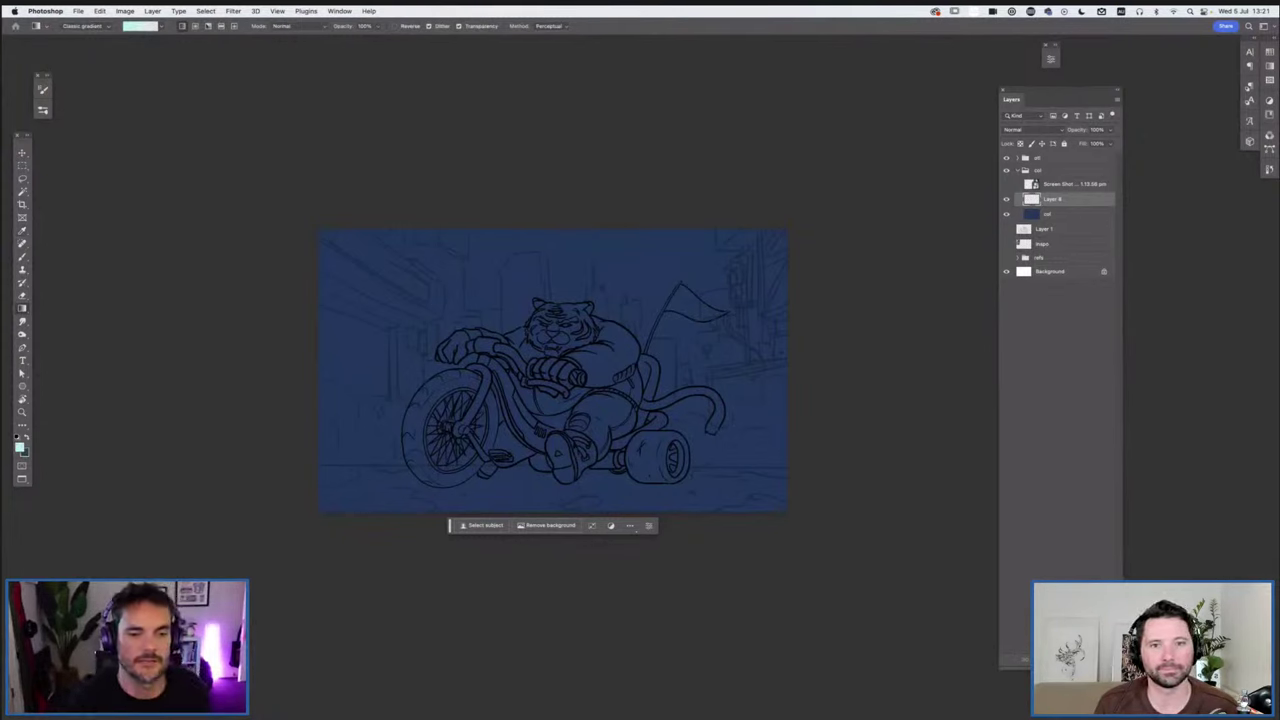
left_click_drag(607, 472, 607, 314)
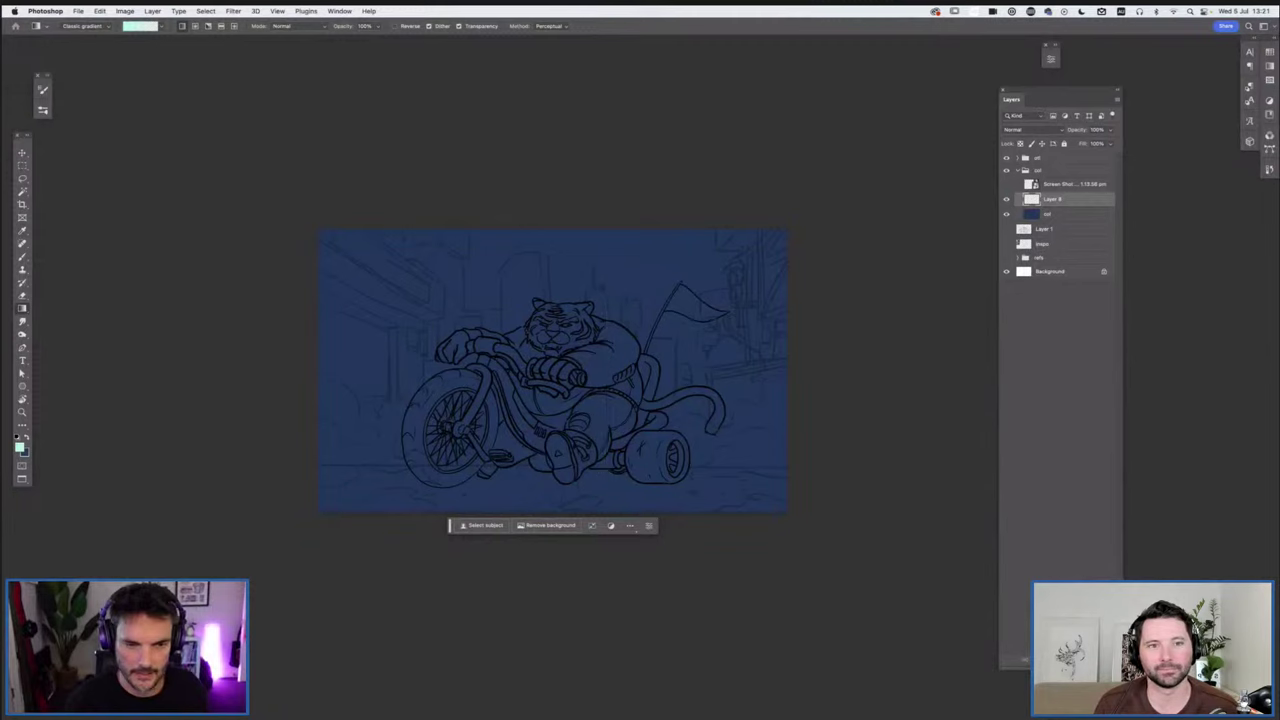
left_click_drag(630, 444, 630, 278)
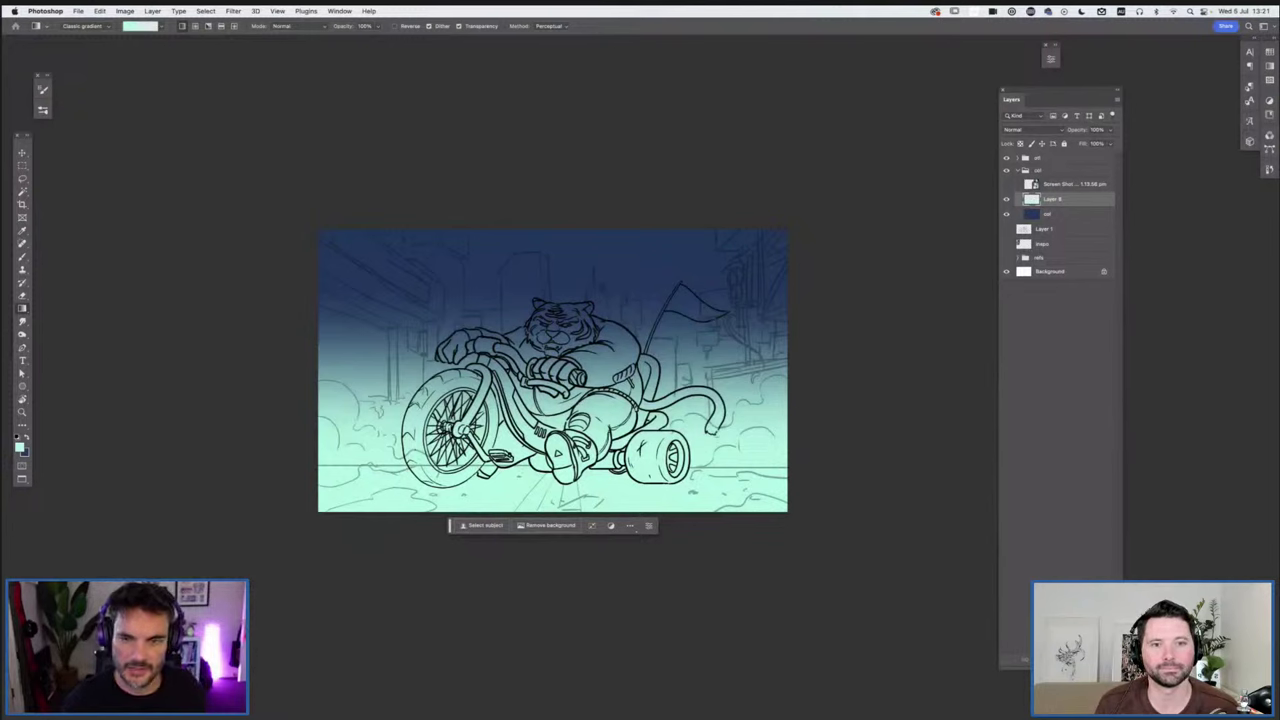
Add another empty layer above the gradient layer and rename the gradient layer "grad"
key("super+shift+alt+n")
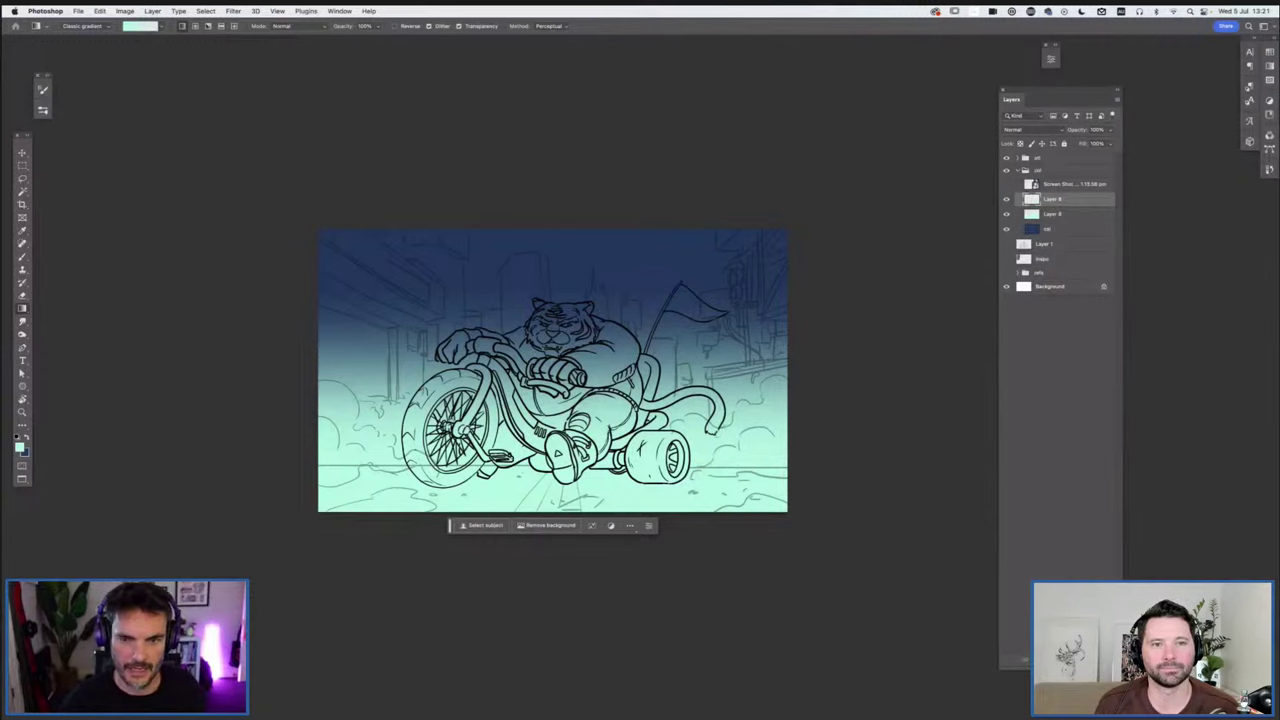
left_click(1054, 214)
type("grad")
key("Return")
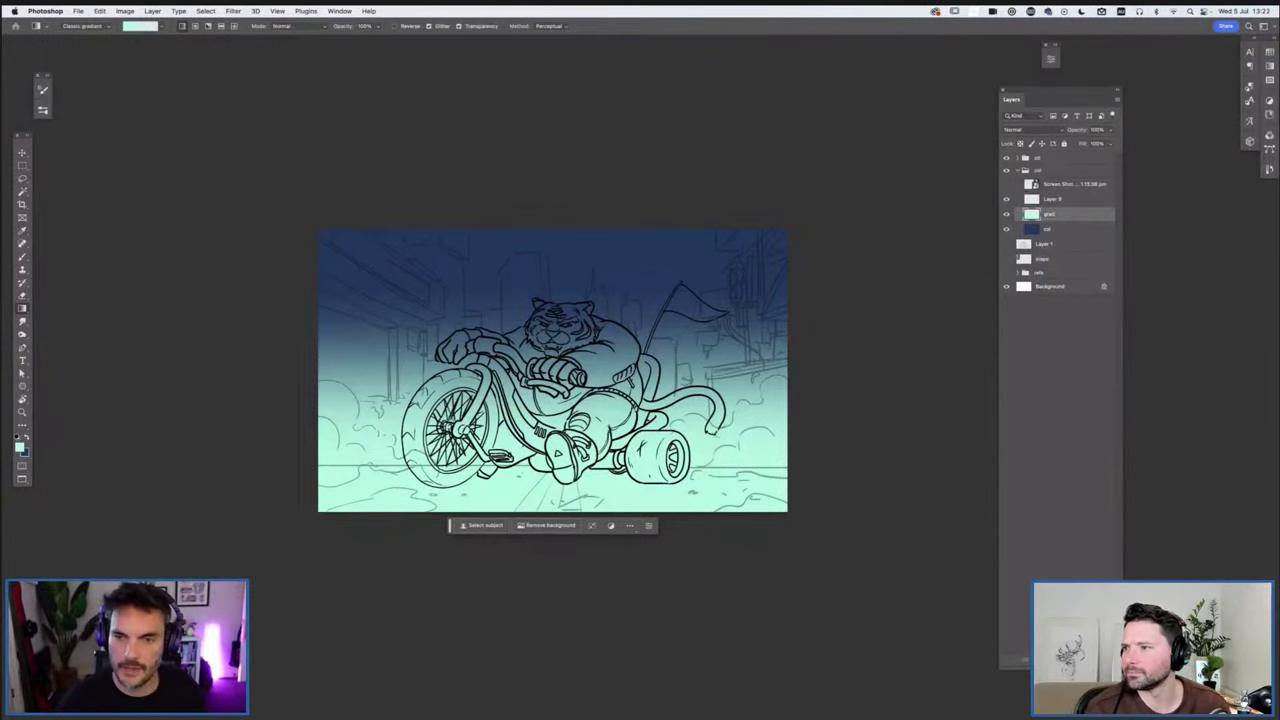
Rename the empty layer above the grad layer "skyscrapers"
double_click(1053, 199)
type("l")
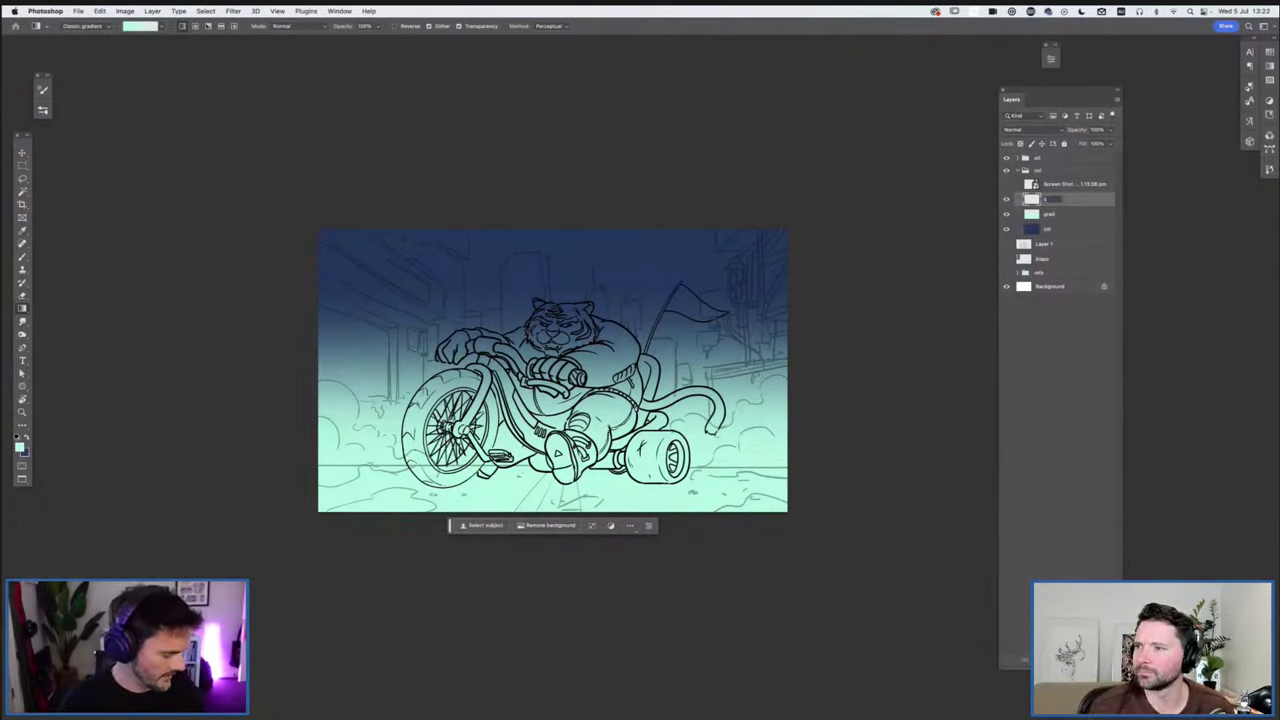
type("h")
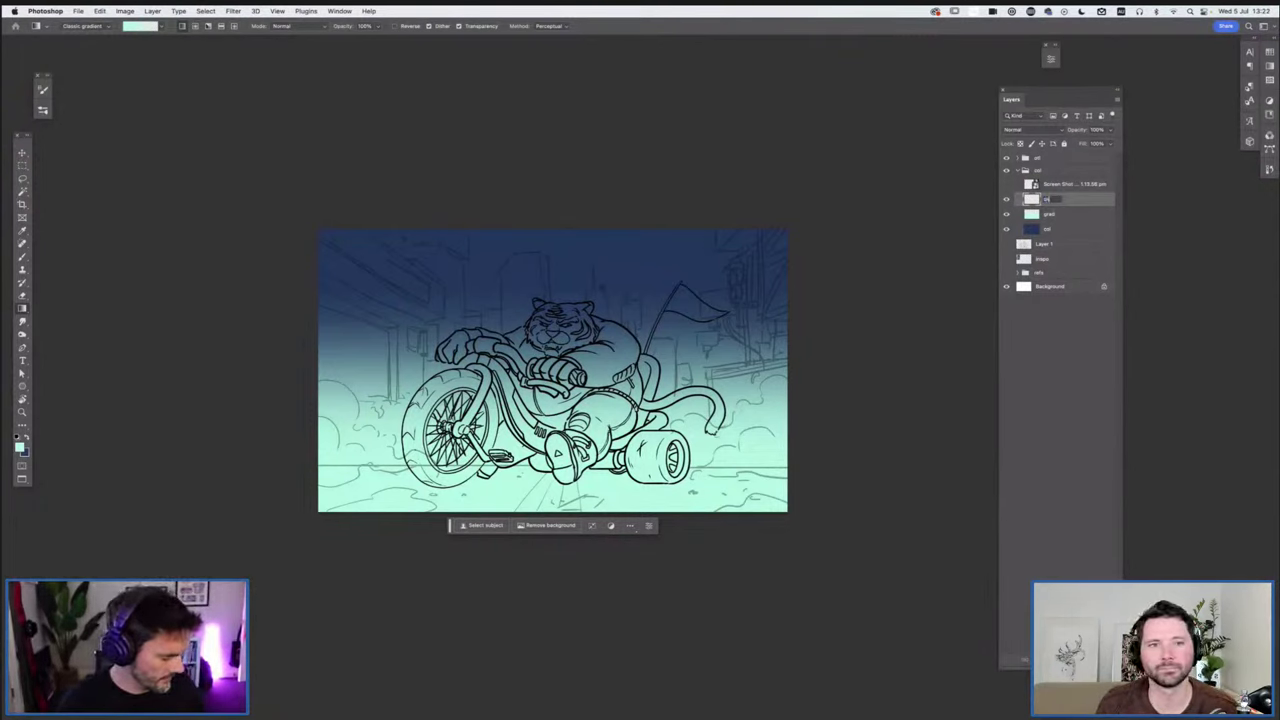
type("yscrapers")
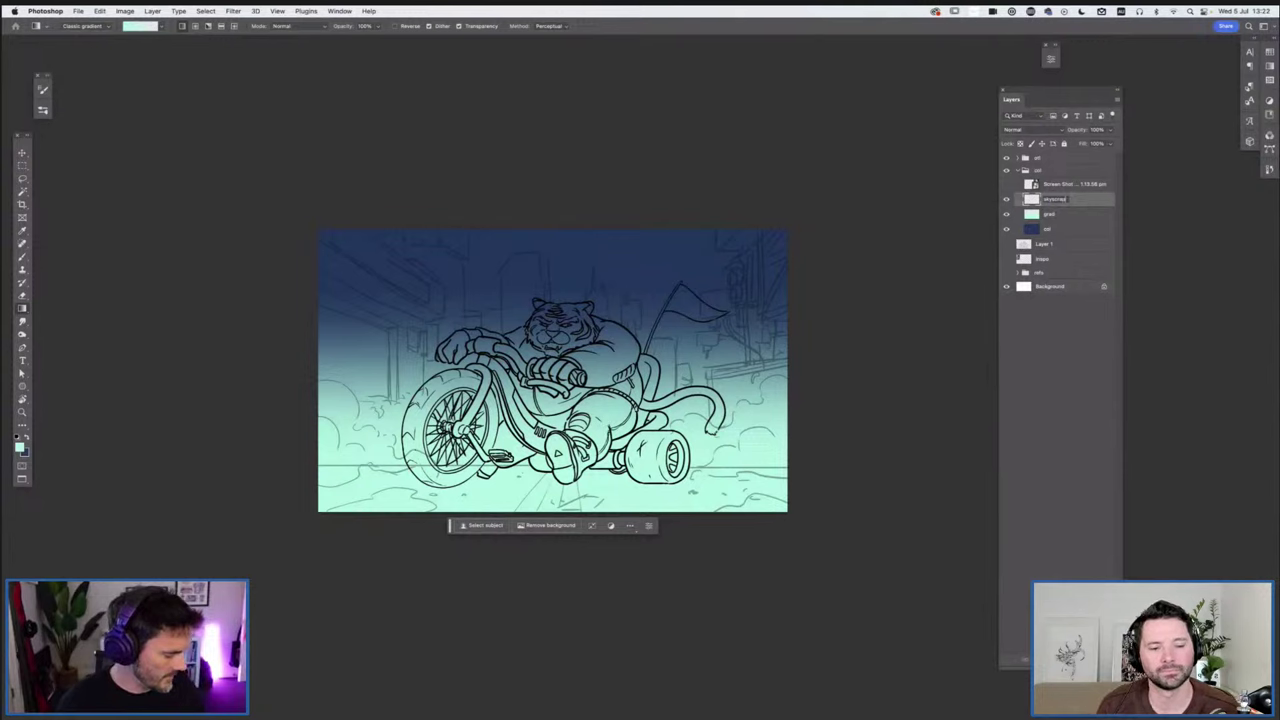
key("Return")
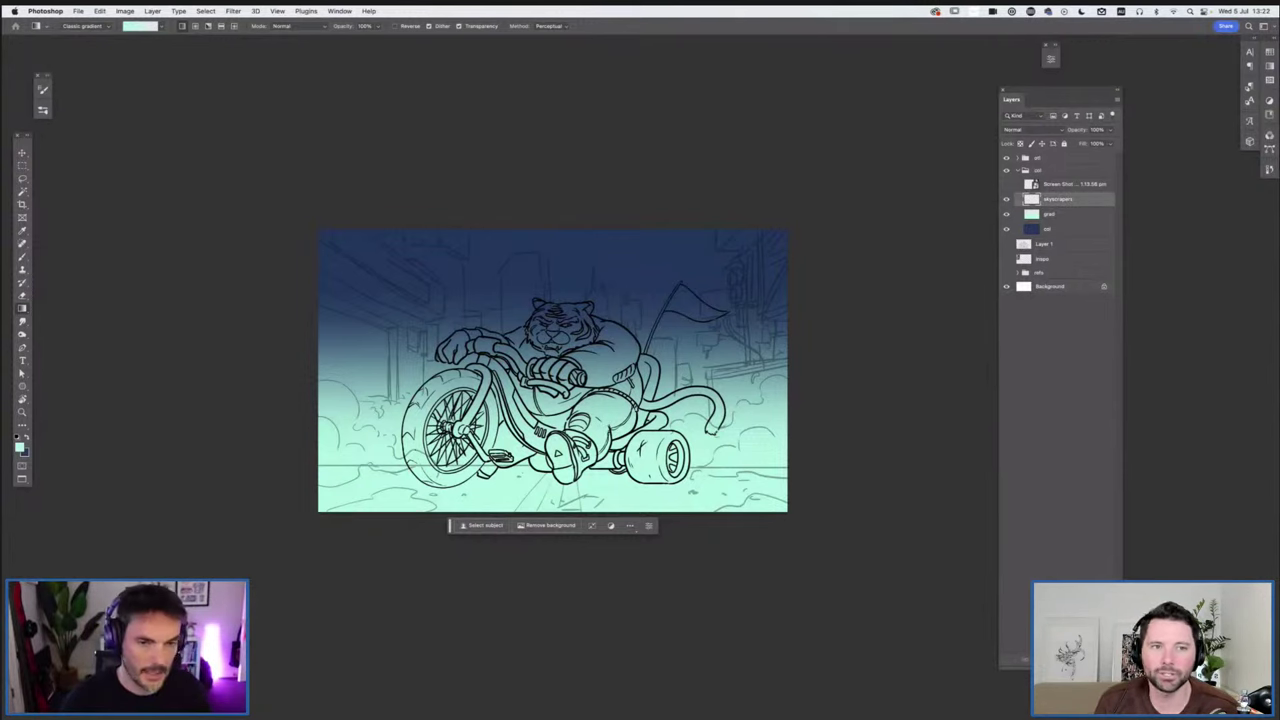
key("l")
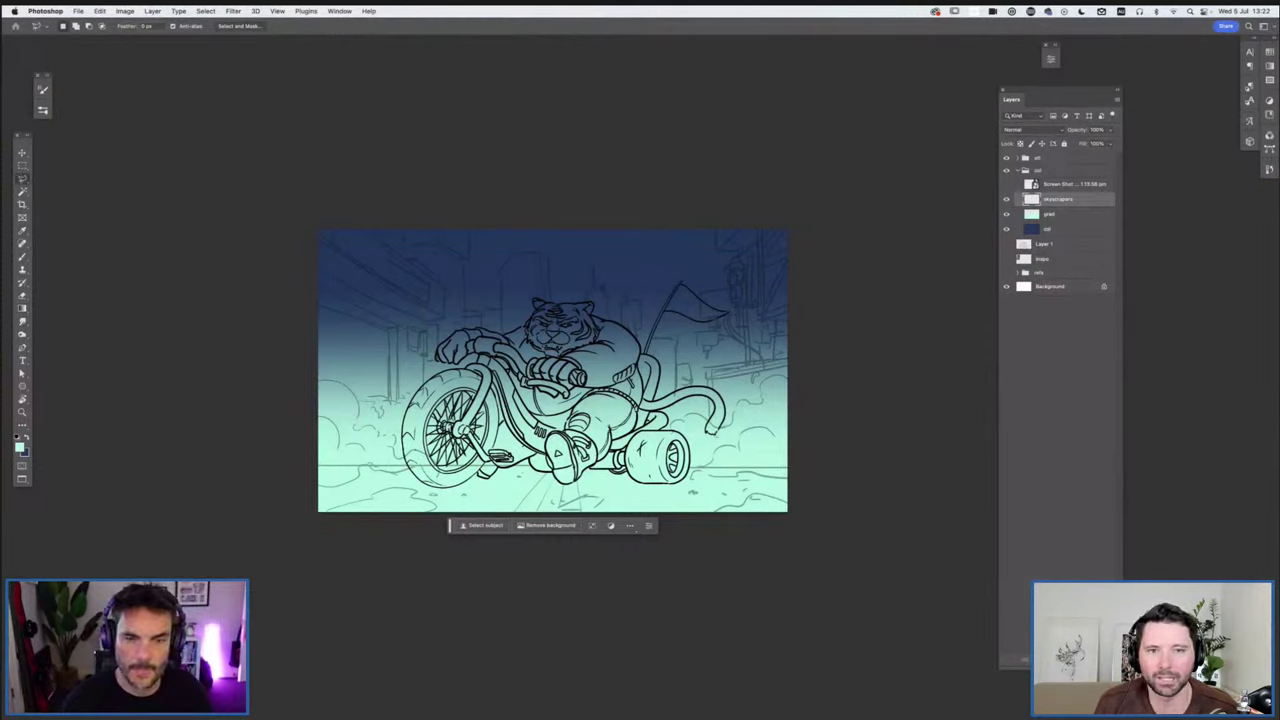
Compare the artwork with and without the grad layer and try pink and cyan hue shifts on it with Hue/Saturation
left_click(1007, 214)
left_click(1006, 214)
left_click(1006, 214)
left_click(1006, 214)
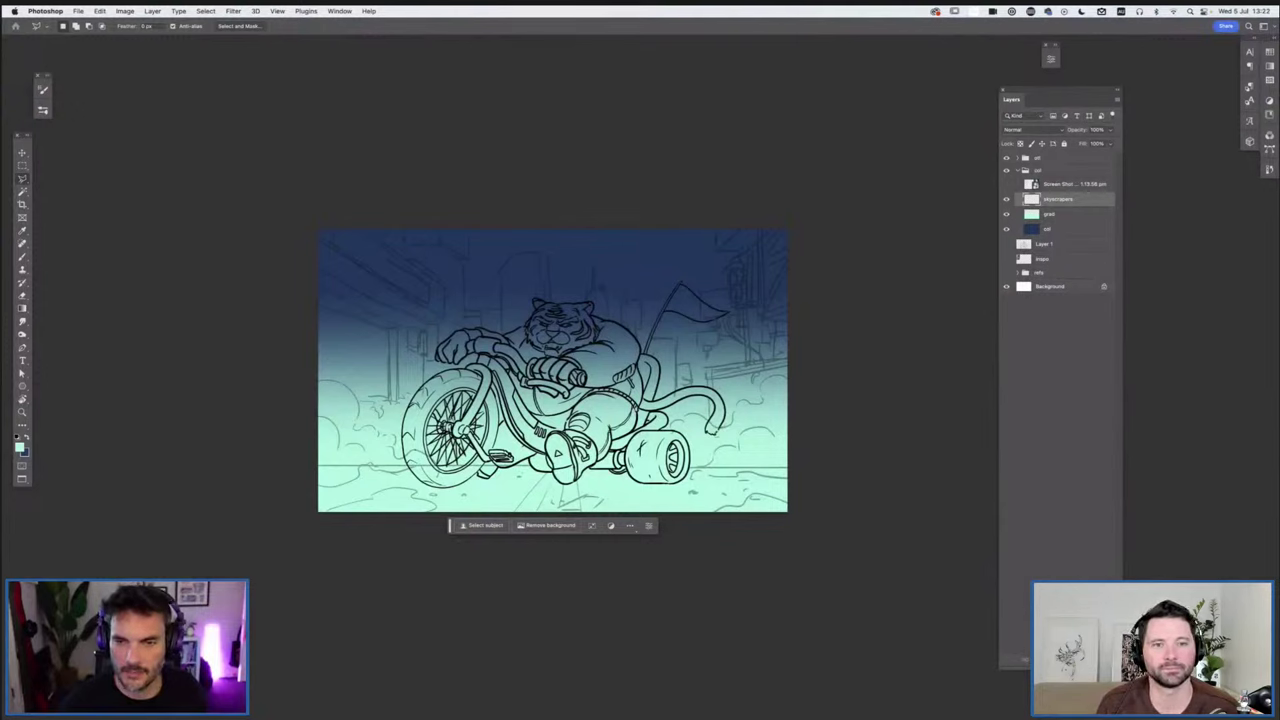
left_click(1055, 214)
key("super+u")
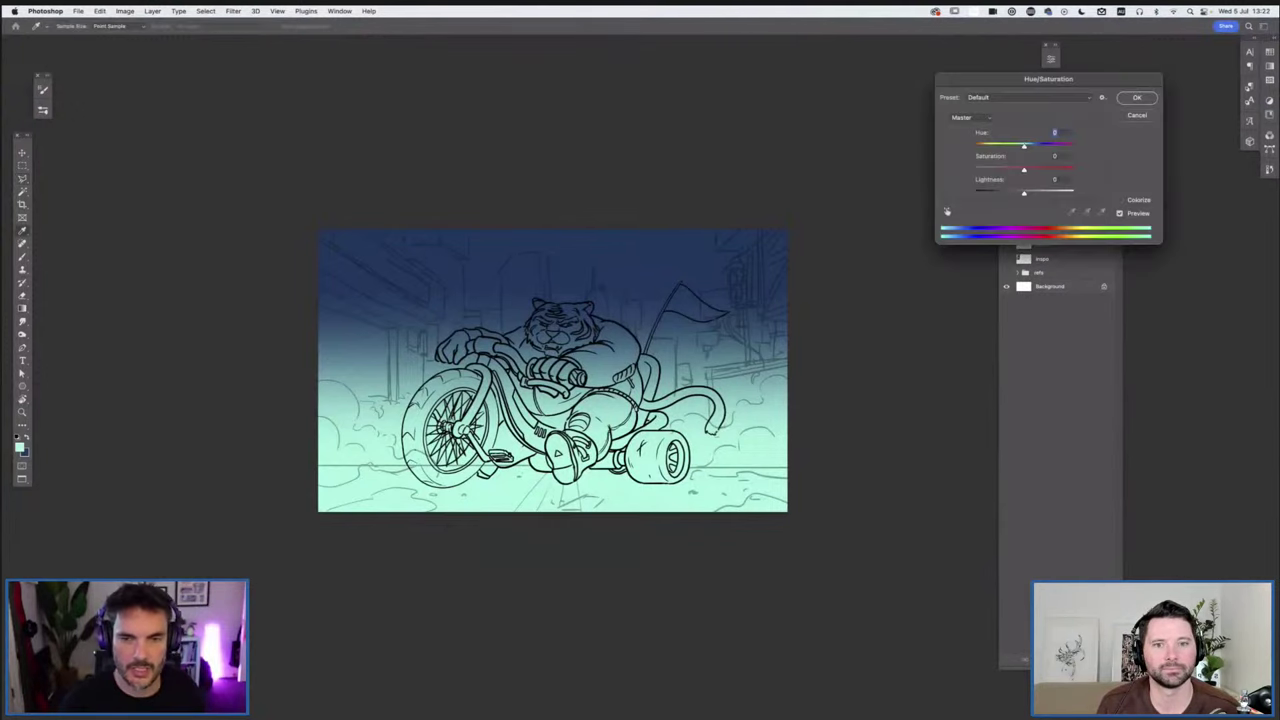
key("shift+Down")
key("shift+Down")
key("shift+Down")
key("shift+Down")
key("shift+Down")
key("shift+Down")
key("shift+Down")
key("shift+Down")
key("shift+Down")
key("shift+Down")
key("shift+Down")
key("shift+Down")
key("shift+Down")
key("shift+Down")
key("shift+Down")
key("shift+Down")
key("shift+Down")
key("shift+Down")
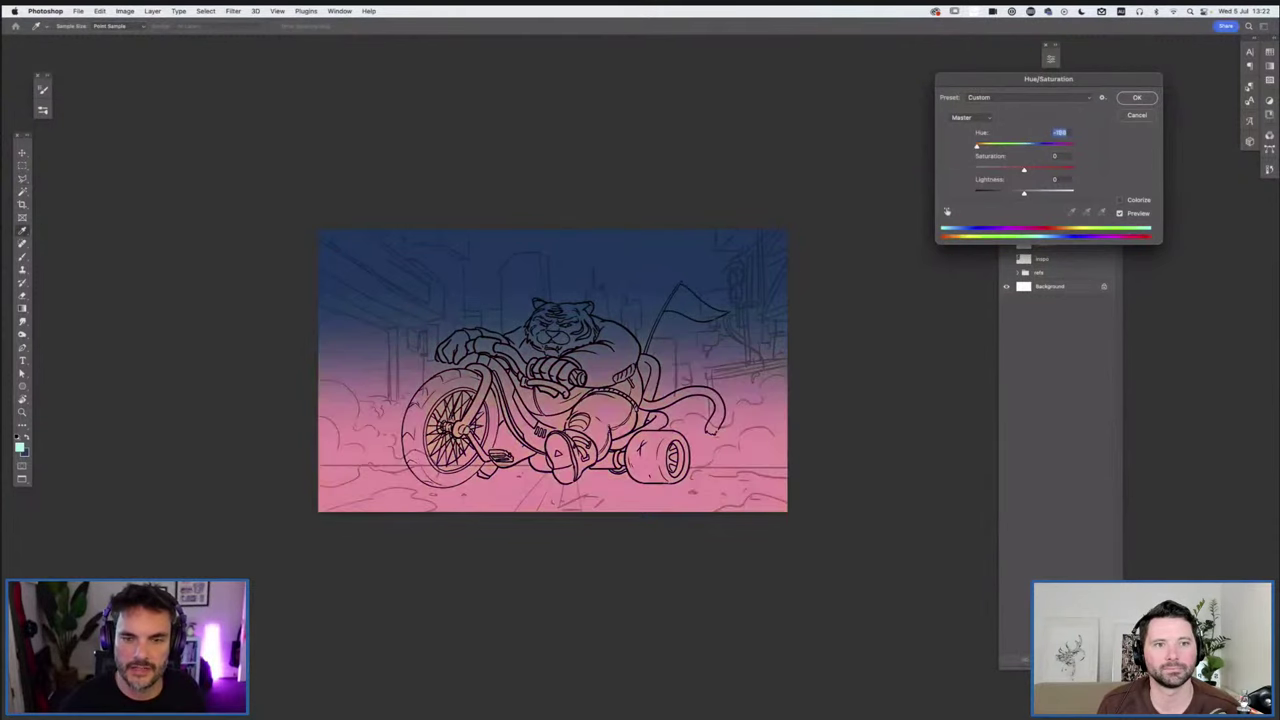
key("shift+Up")
key("shift+Up")
key("shift+Up")
key("shift+Up")
key("shift+Up")
key("shift+Up")
key("shift+Up")
key("shift+Up")
key("shift+Up")
key("shift+Up")
key("shift+Up")
key("shift+Up")
key("shift+Up")
key("shift+Up")
key("shift+Up")
key("shift+Up")
key("shift+Up")
key("shift+Up")
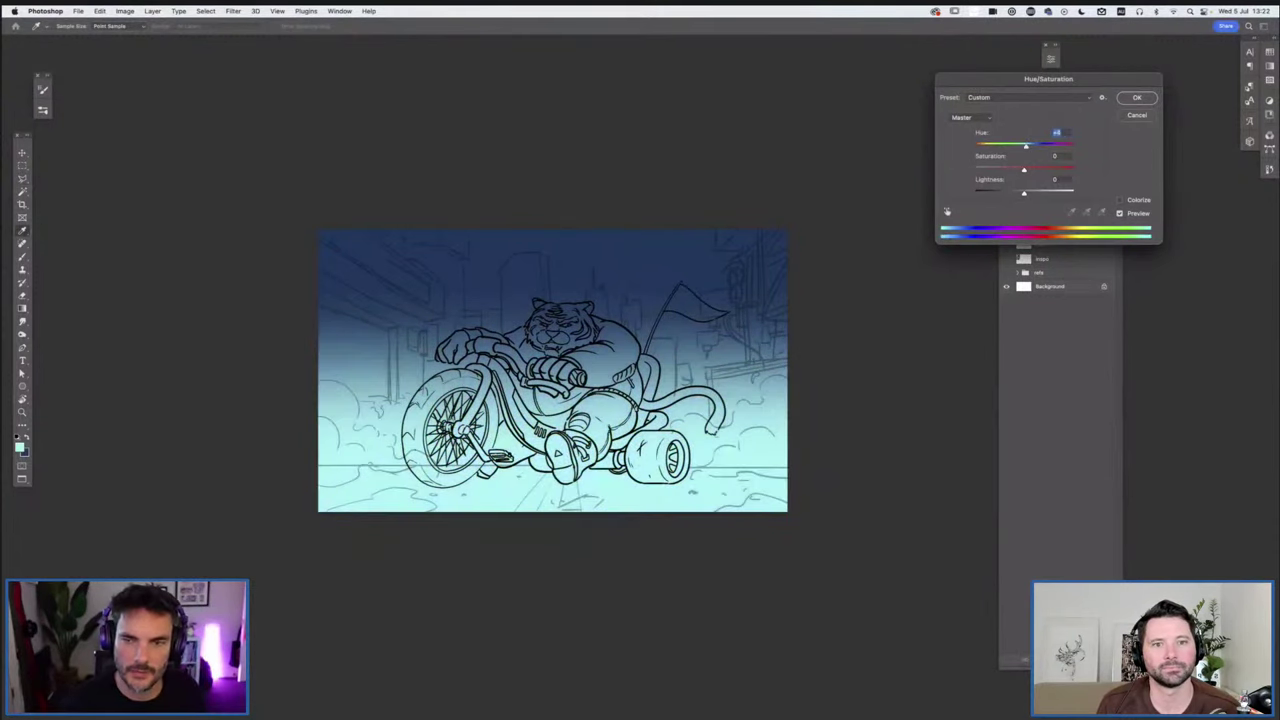
key("Return")
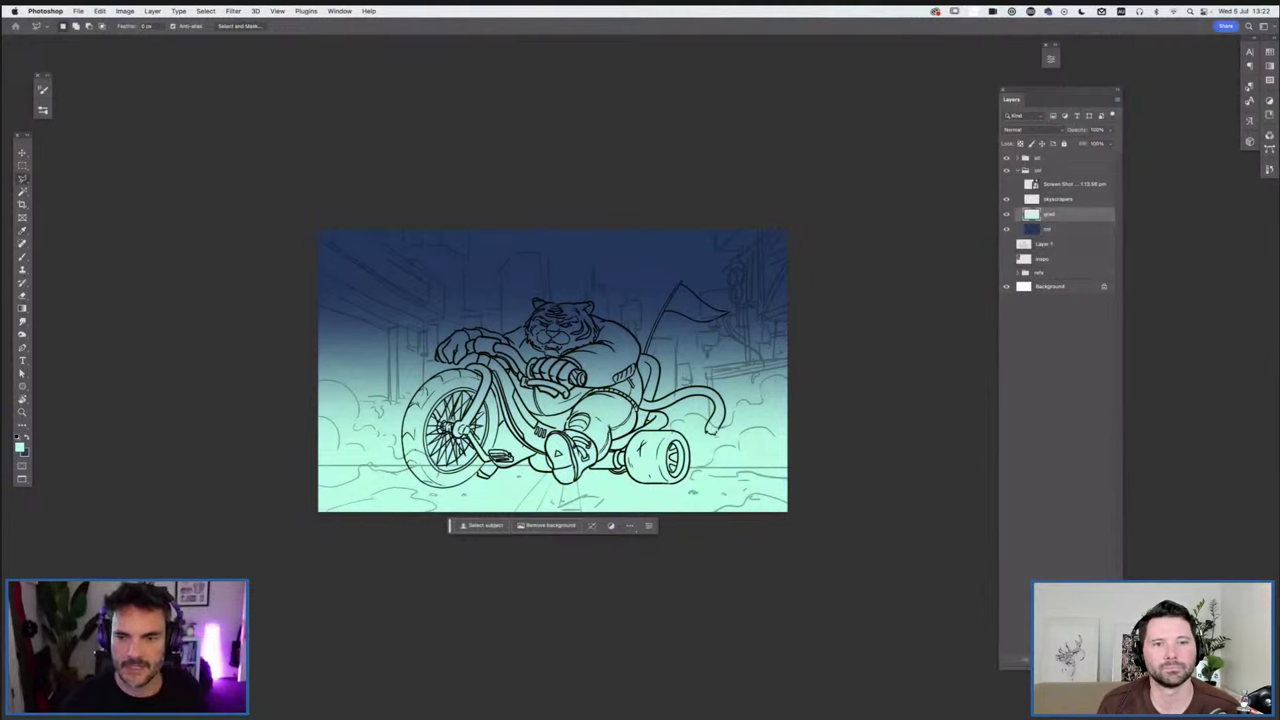
With the skyscrapers layer active, show the street screenshot, sample a dark building colour from it as foreground, and hide it again
left_click(1058, 199)
left_click(1006, 184)
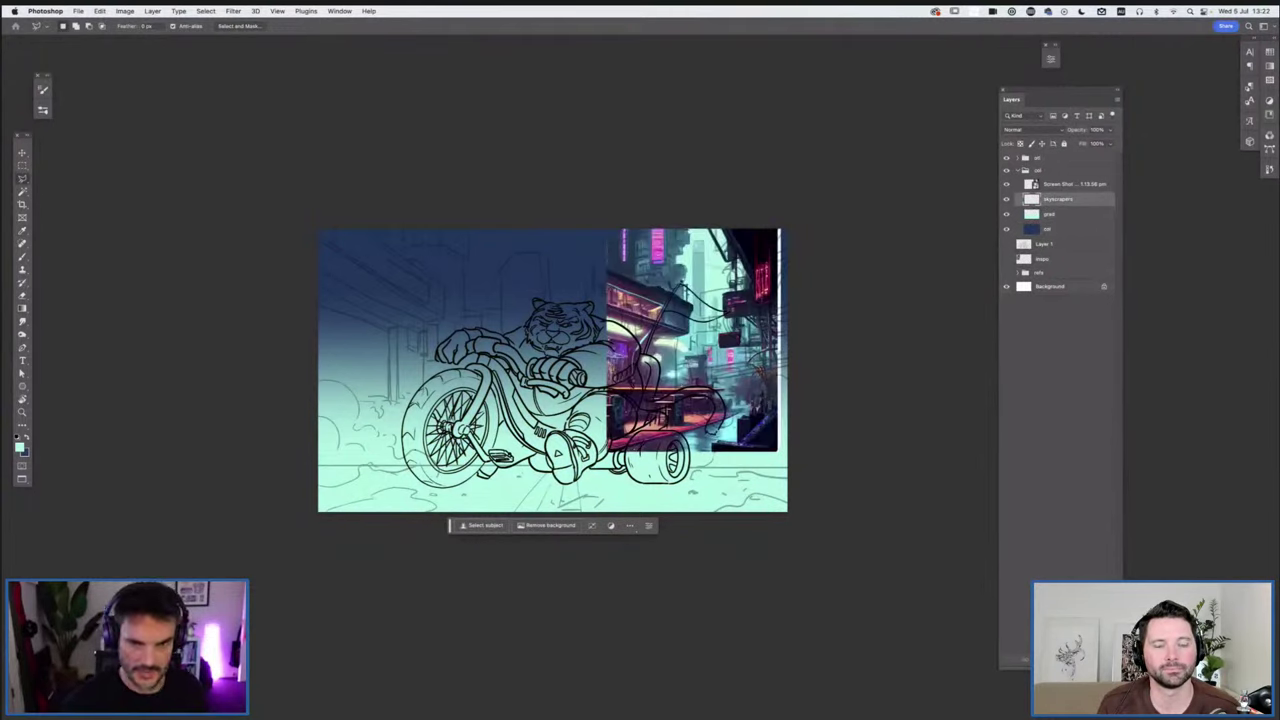
key("i")
left_click(631, 262)
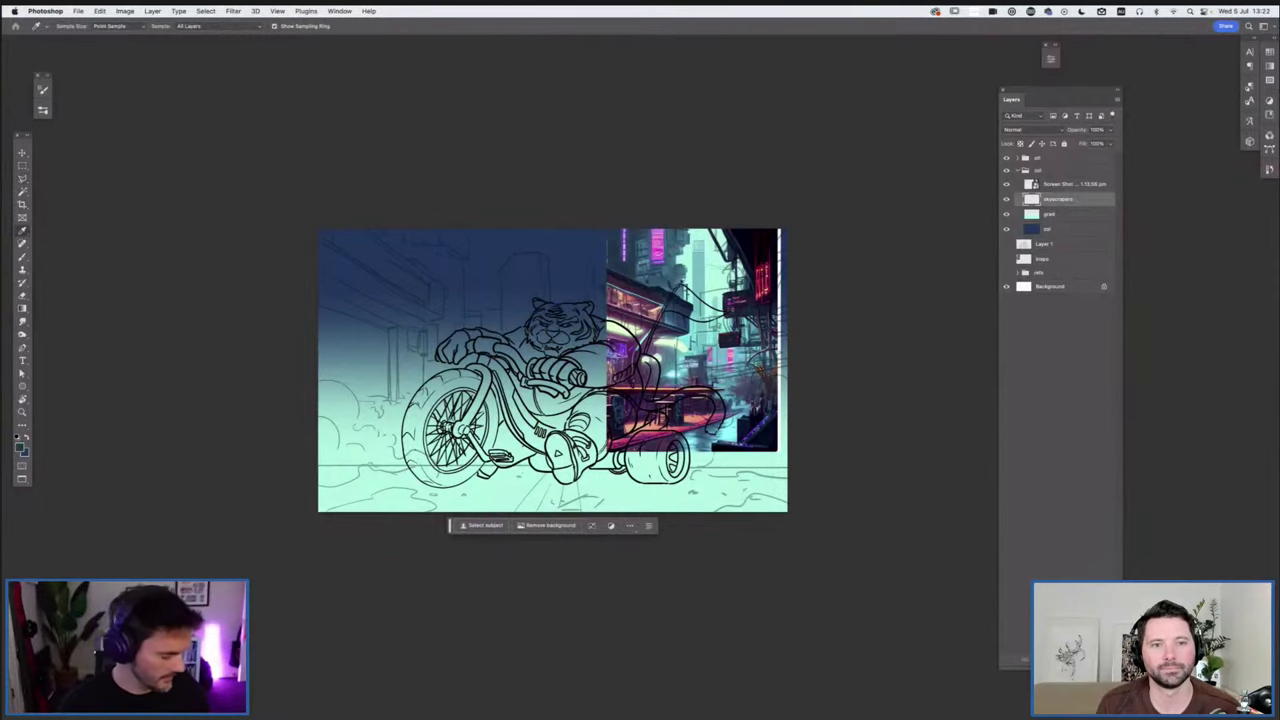
left_click(1006, 184)
Trace the sketched skyline behind the tiger with the Polygonal Lasso, closing the selection around the street area below the buildings
key("l")
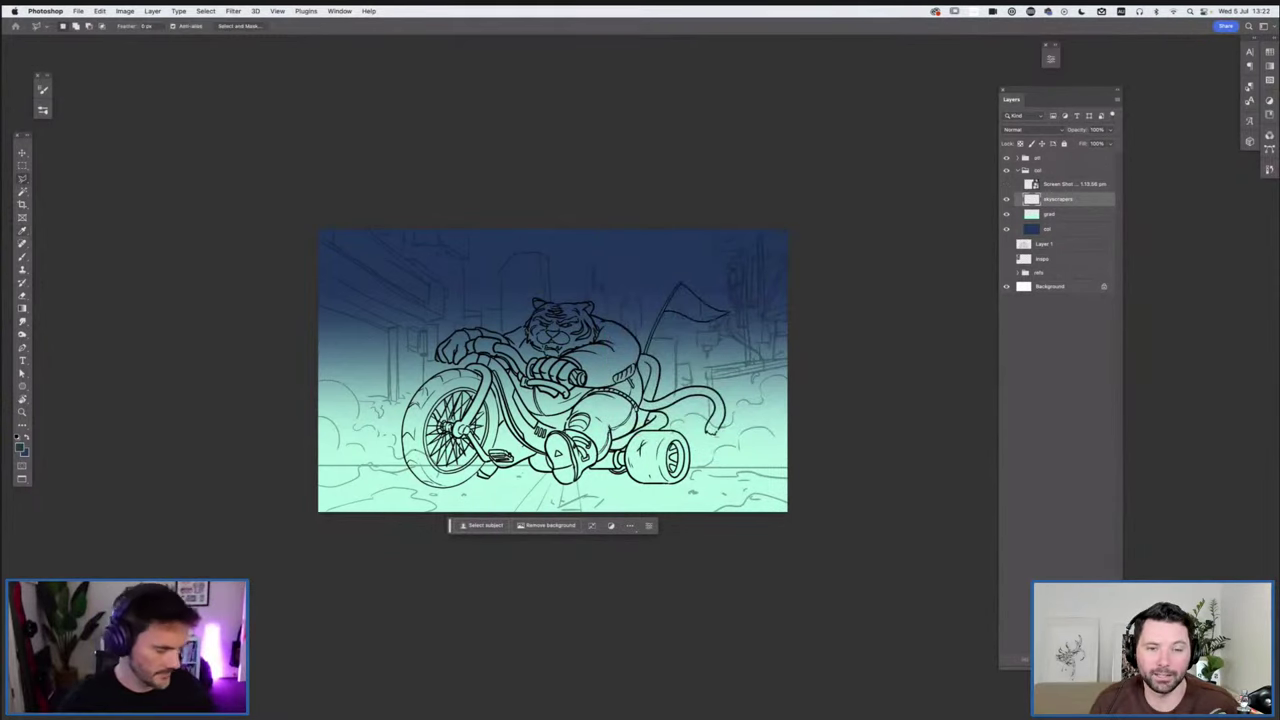
key("ctrl+plus")
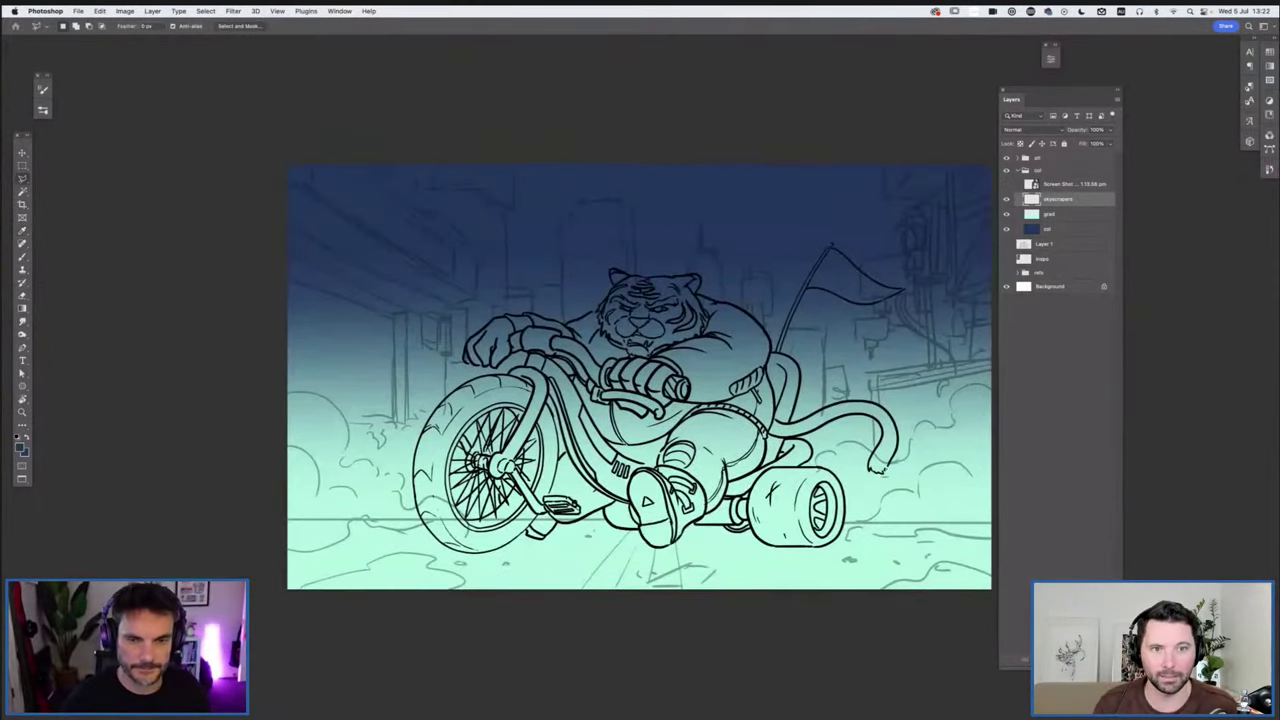
left_click_drag(640, 378, 528, 417)
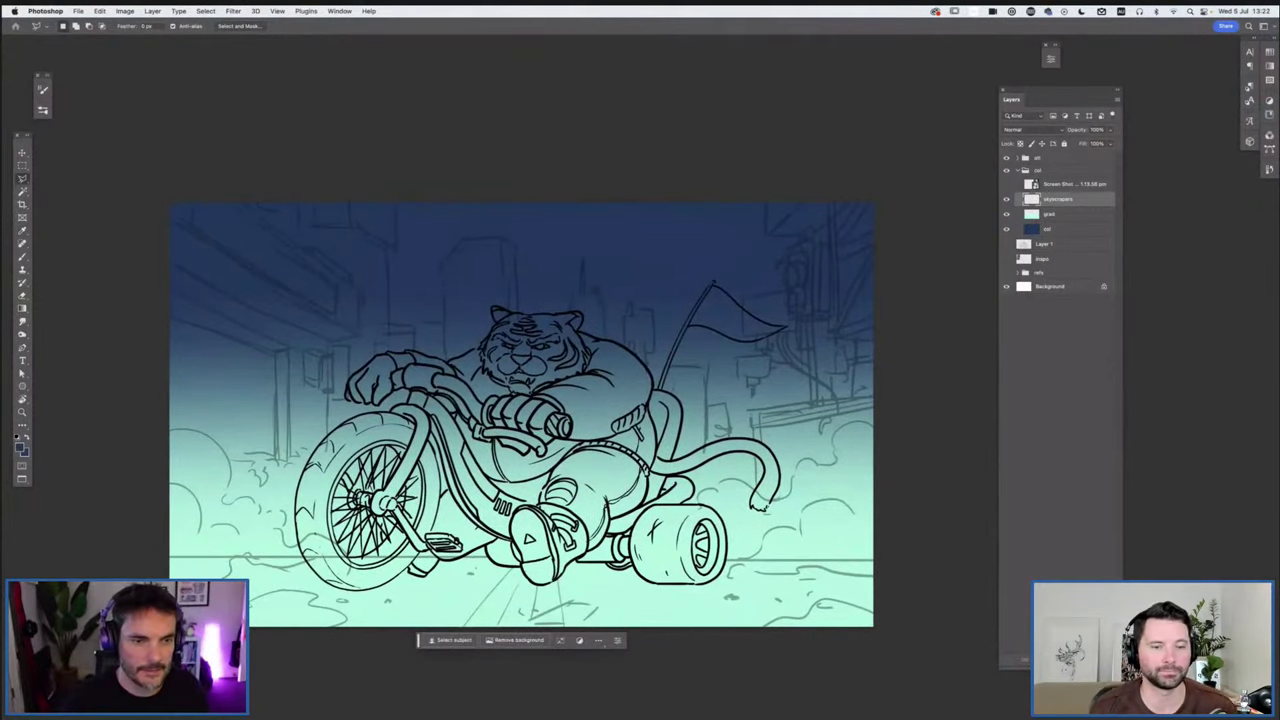
scroll(584, 447, "left", 3)
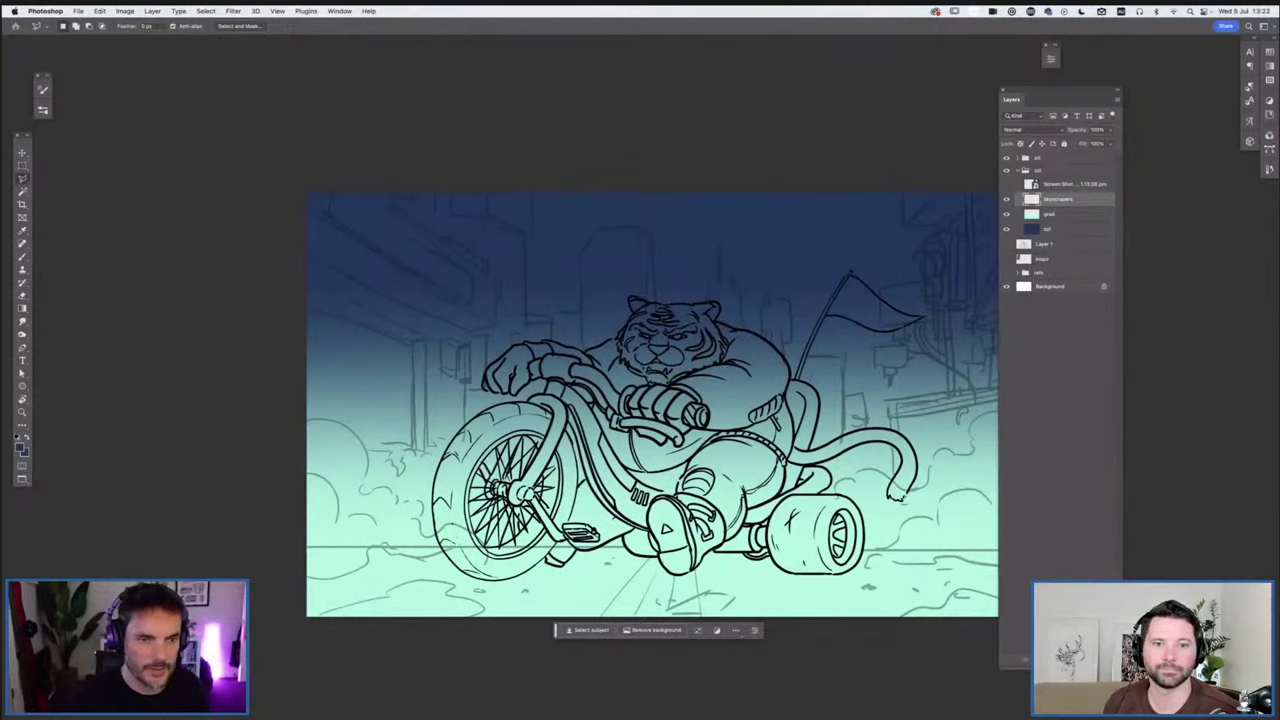
left_click(533, 189)
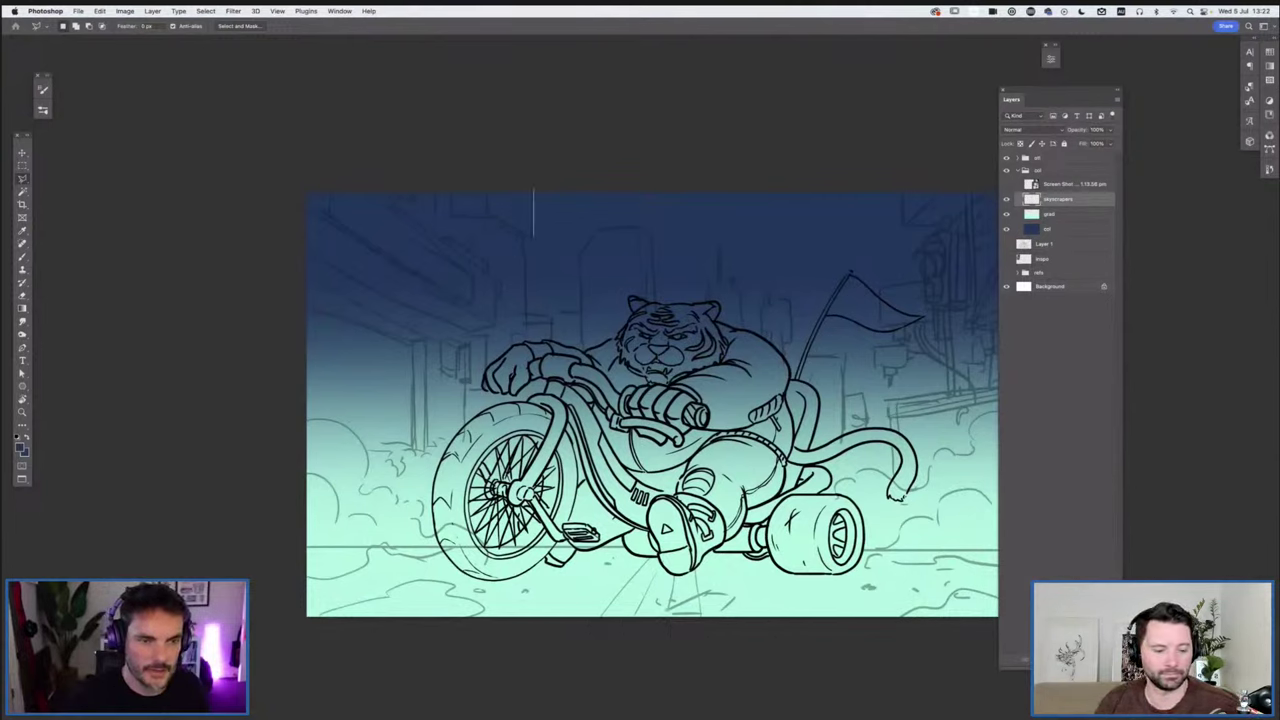
left_click_drag(526, 238, 525, 314)
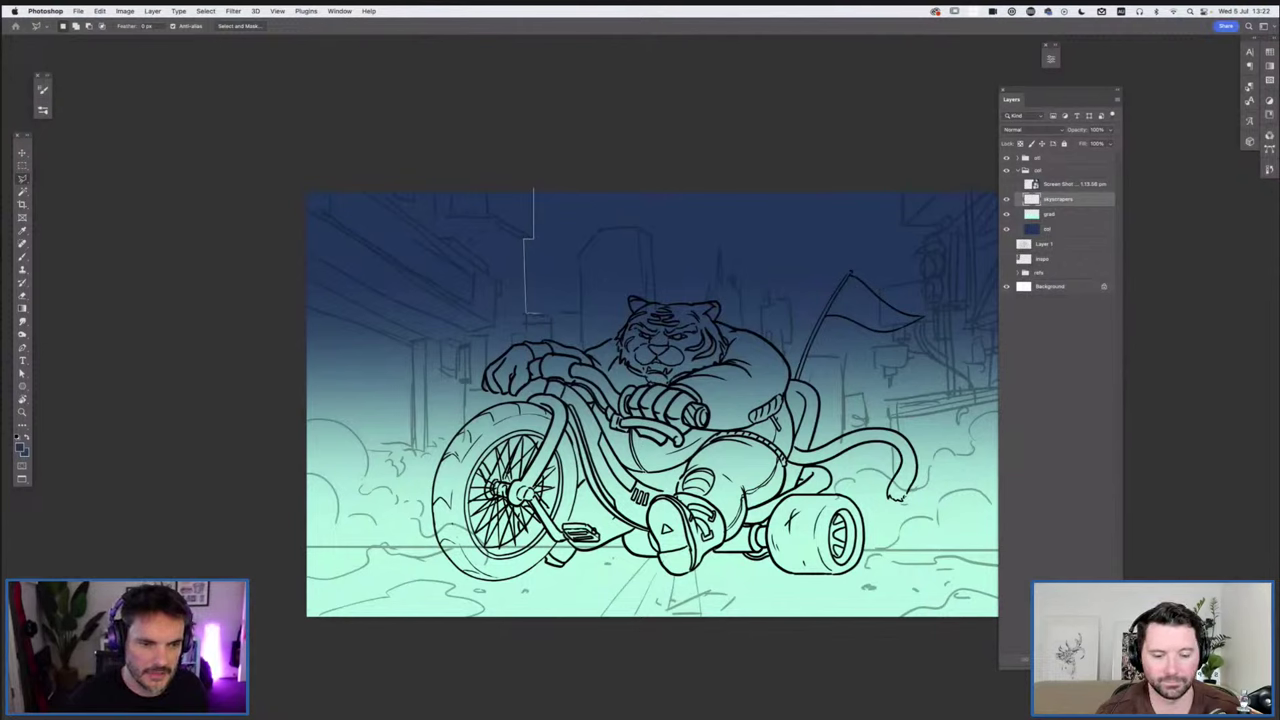
left_click(551, 304)
left_click(551, 312)
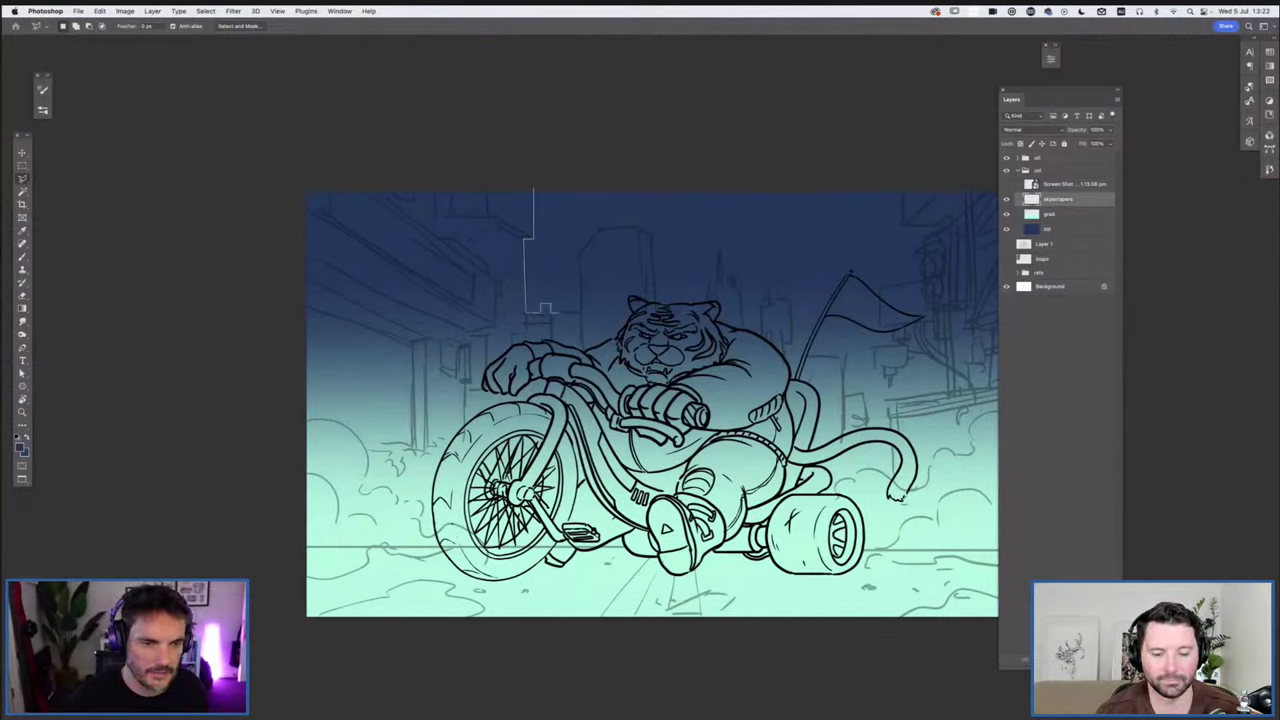
mouse_move(556, 322)
left_mouse_down()
mouse_move(558, 395)
mouse_move(583, 252)
mouse_move(617, 225)
mouse_move(653, 236)
mouse_move(655, 345)
mouse_move(686, 282)
left_mouse_up()
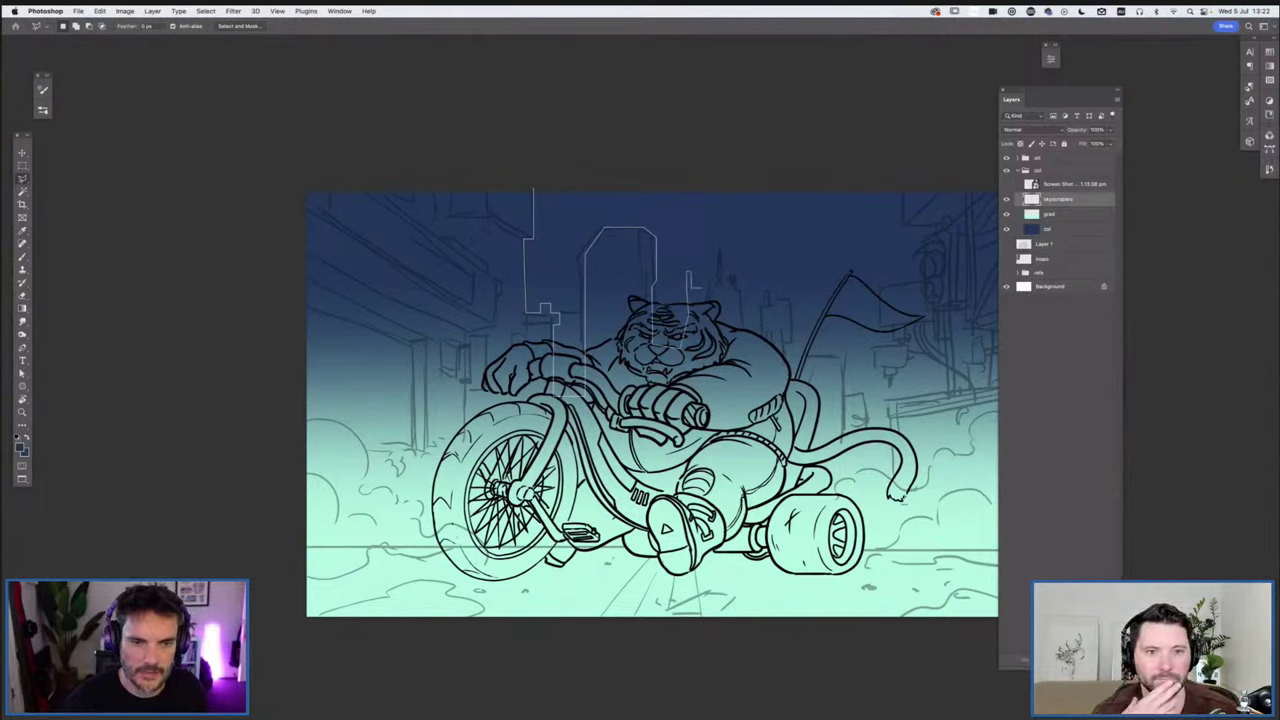
left_click_drag(709, 287, 711, 236)
mouse_move(716, 286)
left_mouse_down()
mouse_move(718, 218)
mouse_move(712, 268)
mouse_move(734, 280)
mouse_move(748, 318)
left_mouse_up()
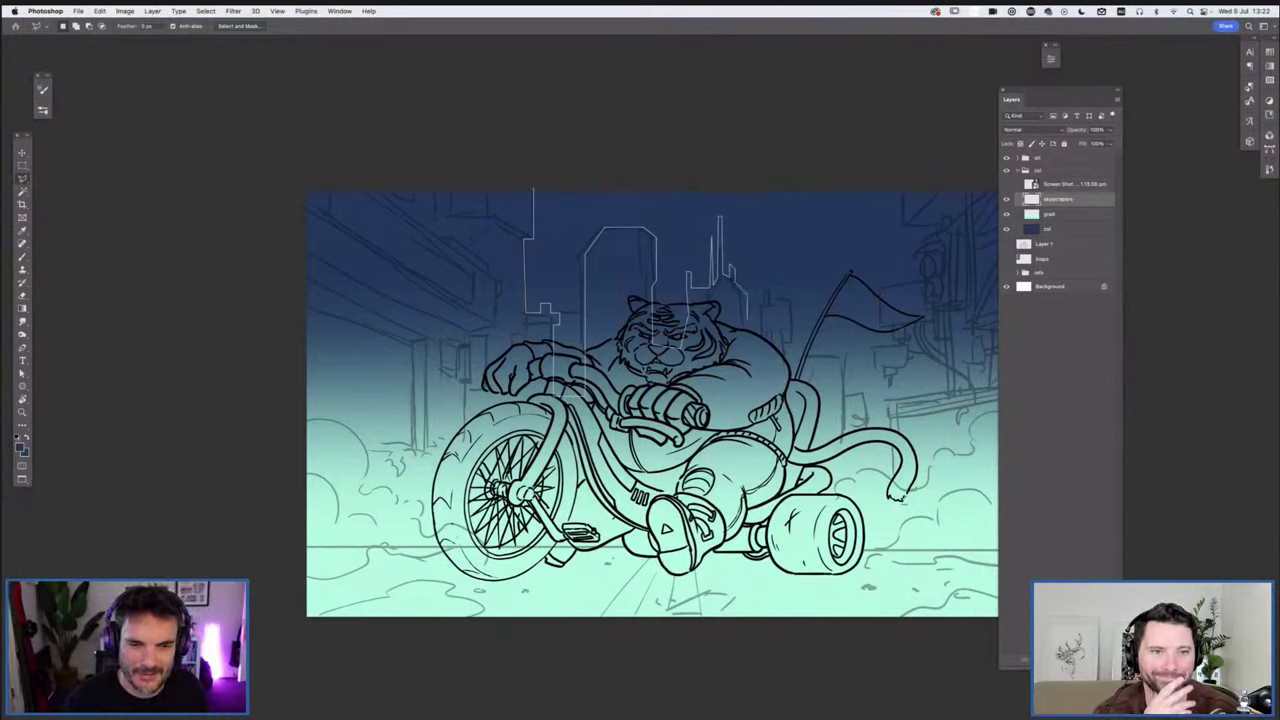
mouse_move(746, 316)
left_mouse_down()
mouse_move(744, 352)
mouse_move(772, 284)
mouse_move(792, 300)
mouse_move(793, 396)
left_mouse_up()
left_click(818, 407)
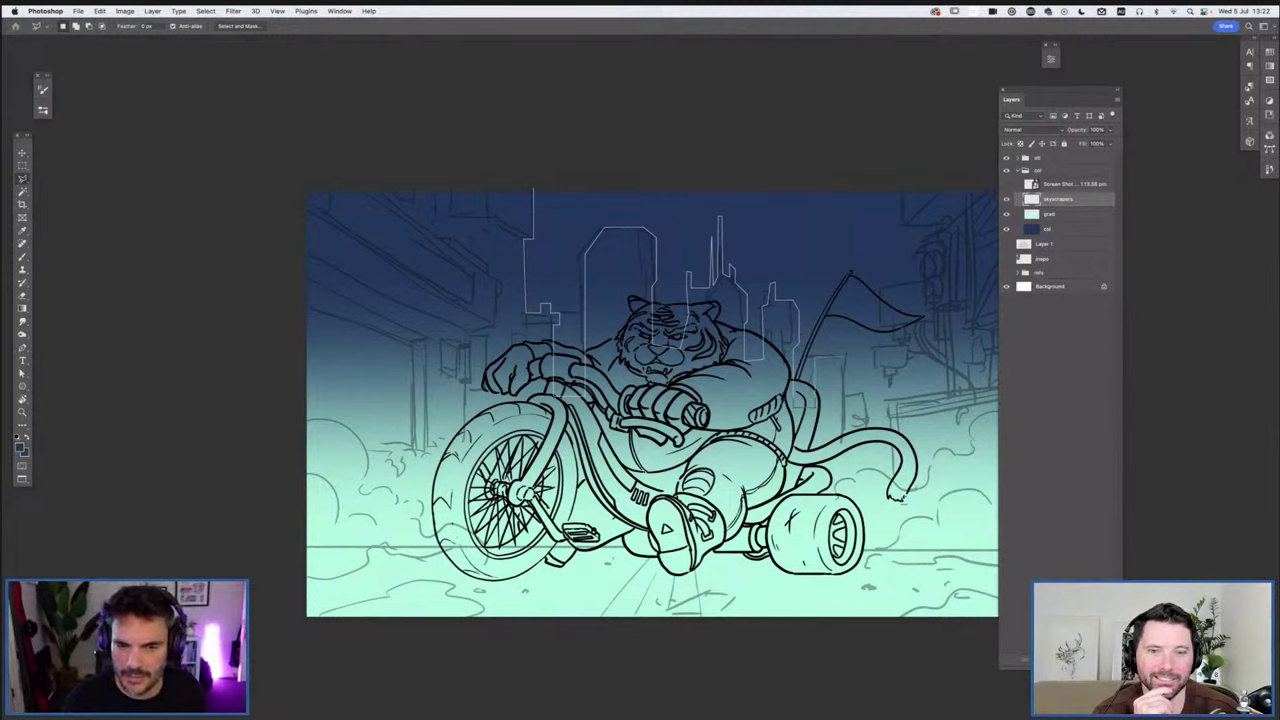
left_click(834, 341)
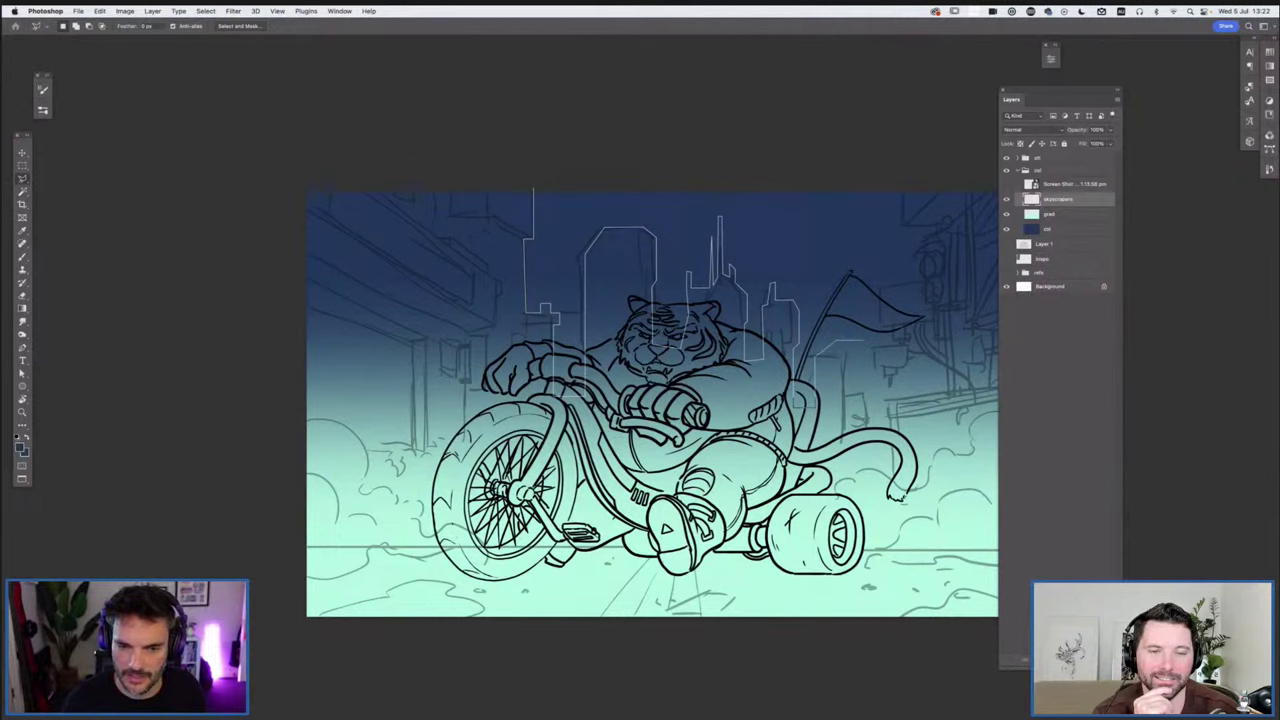
mouse_move(864, 340)
left_mouse_down()
mouse_move(928, 590)
mouse_move(250, 514)
mouse_move(534, 196)
left_mouse_up()
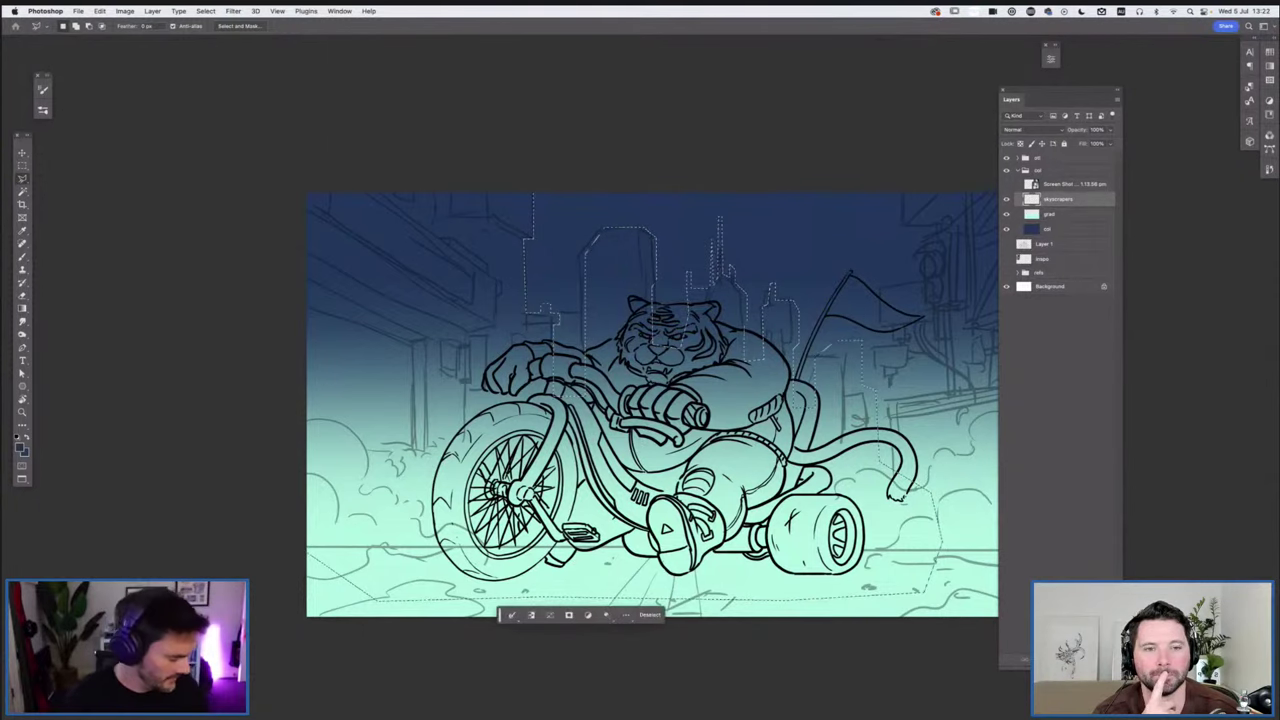
Fill the skyline selection with the dark foreground colour on the skyscrapers layer and deselect it
key("alt+BackSpace")
key("super+d")
key("super+minus")
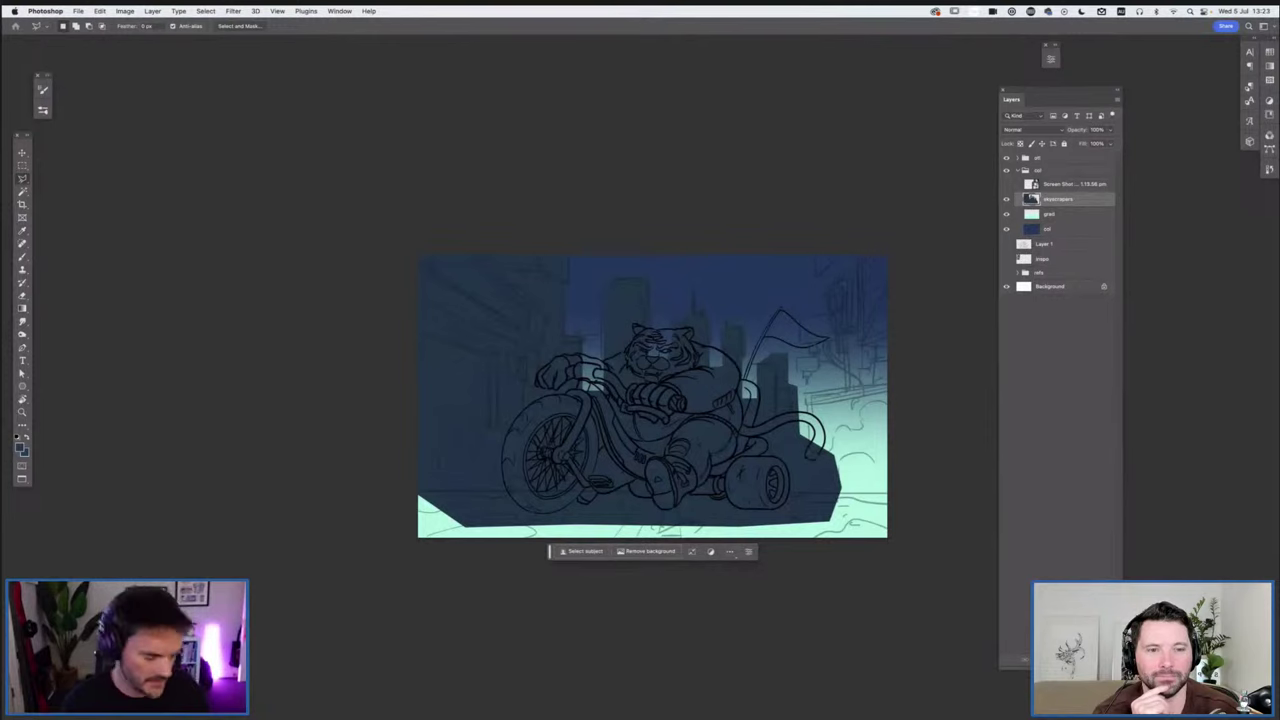
key("super+plus")
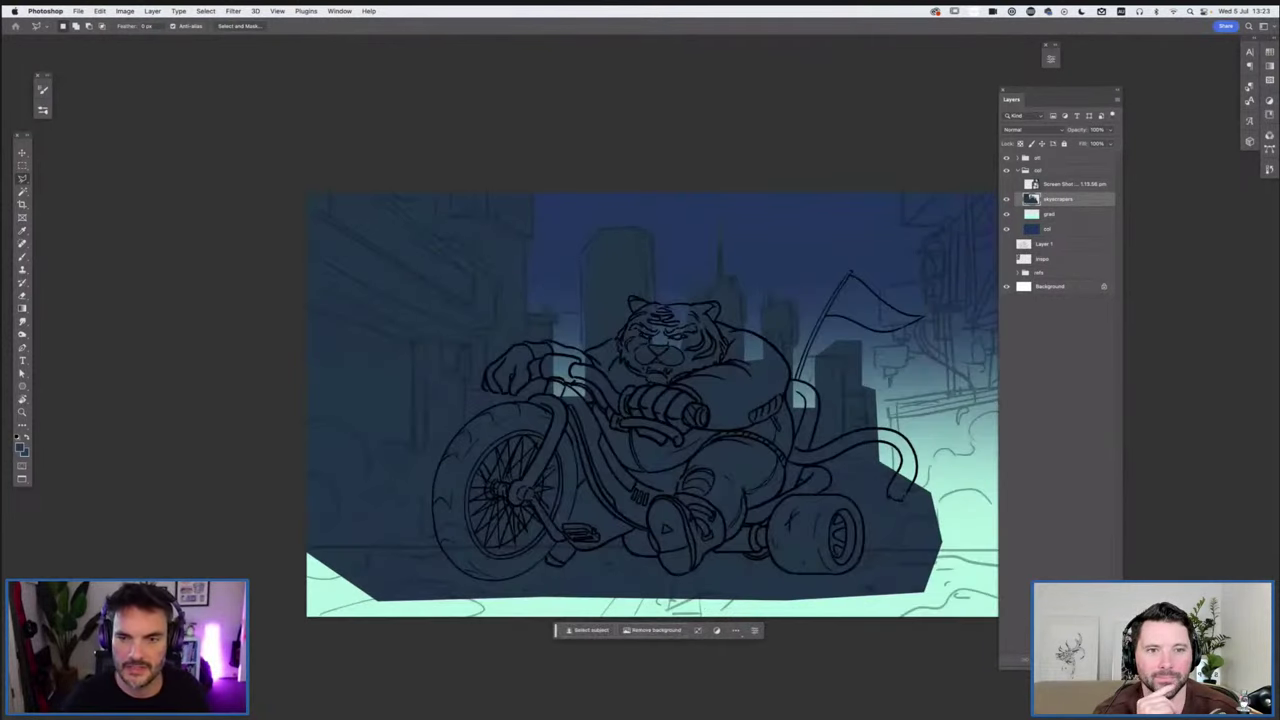
left_click_drag(720, 400, 597, 355)
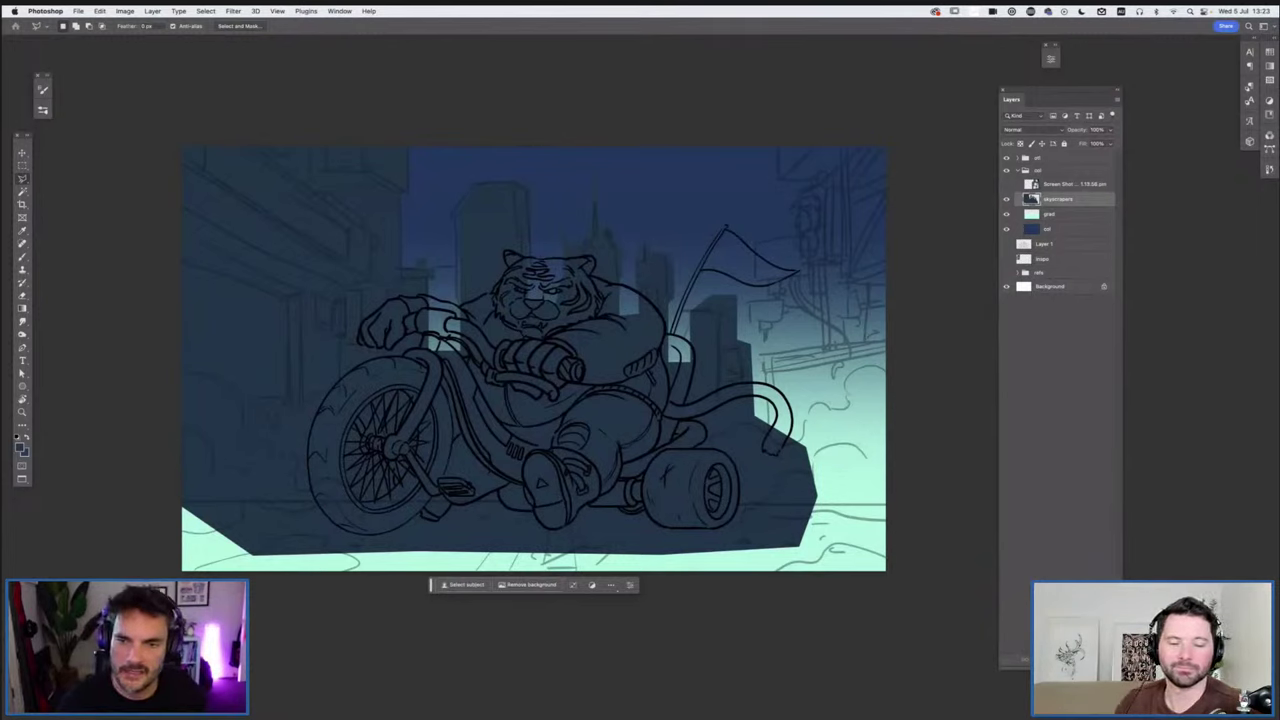
Select the grad layer, briefly check the street screenshot for reference, and sample the tall skyscraper's dark blue as the foreground colour
left_click(1050, 214)
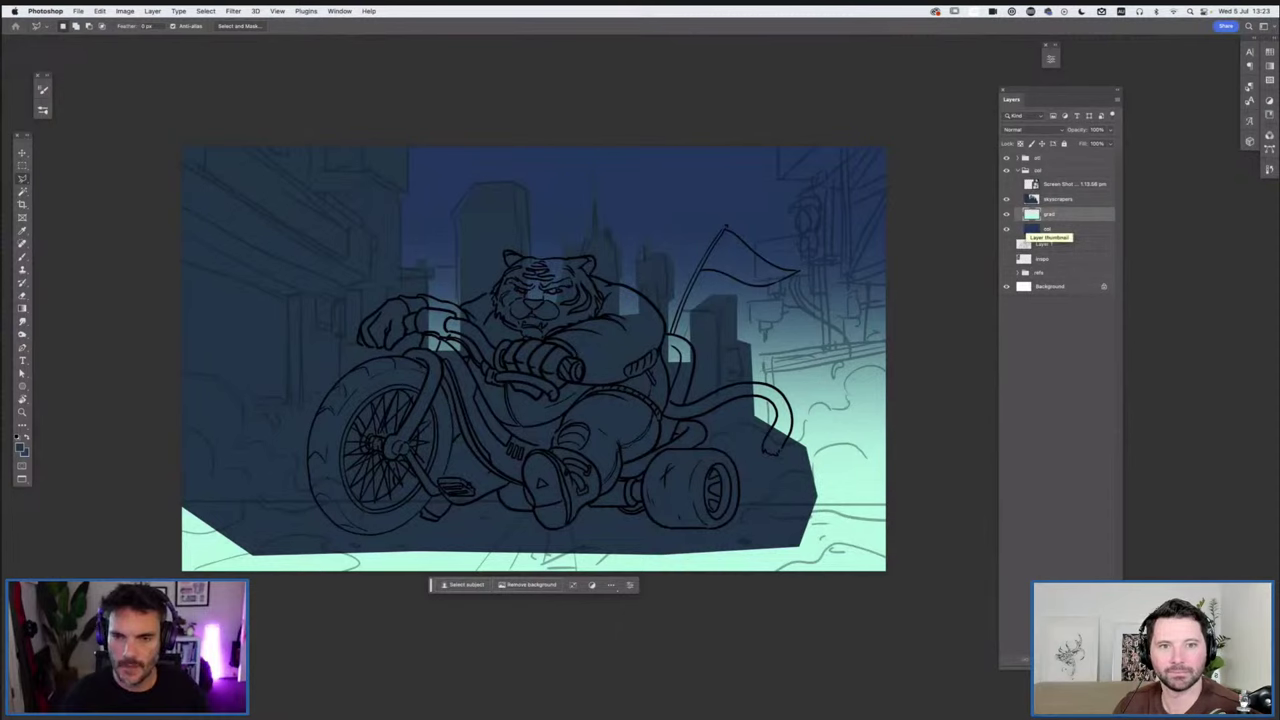
left_click(1006, 184)
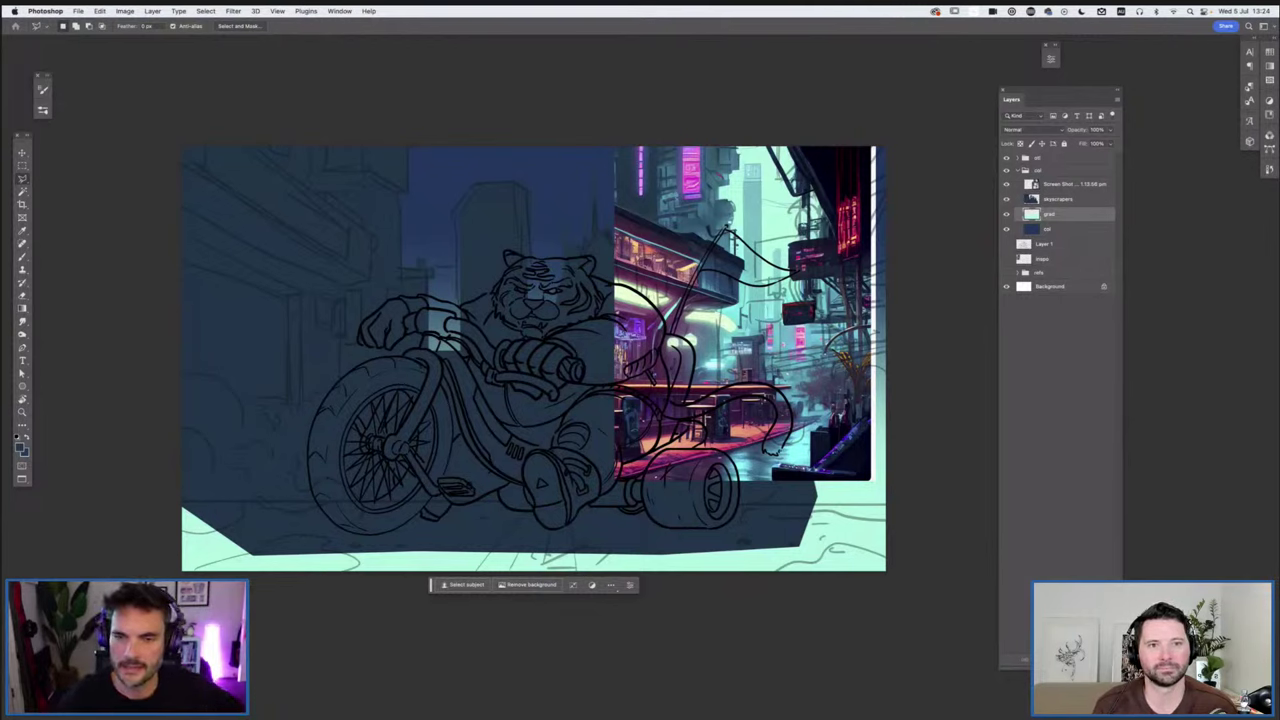
left_click(1006, 184)
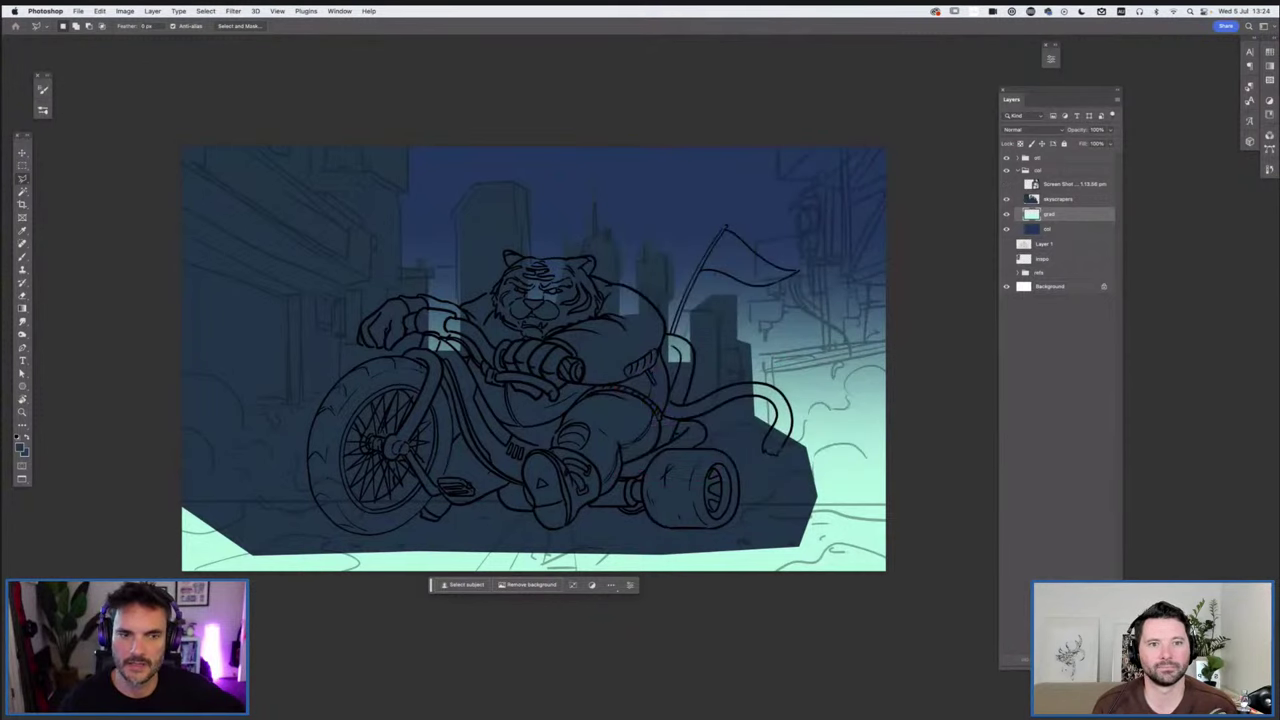
key("i")
left_click(486, 215)
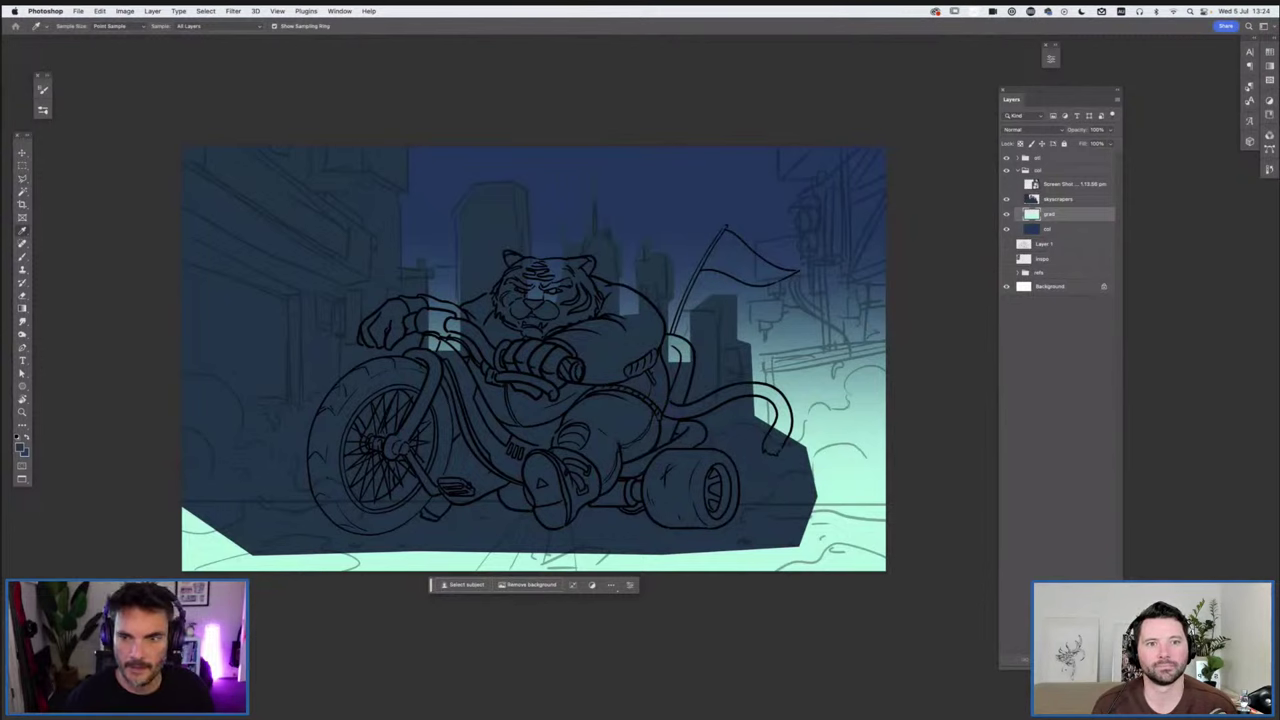
Rename the skyscrapers layer "skyscrapers back" and duplicate it
left_click(1058, 199)
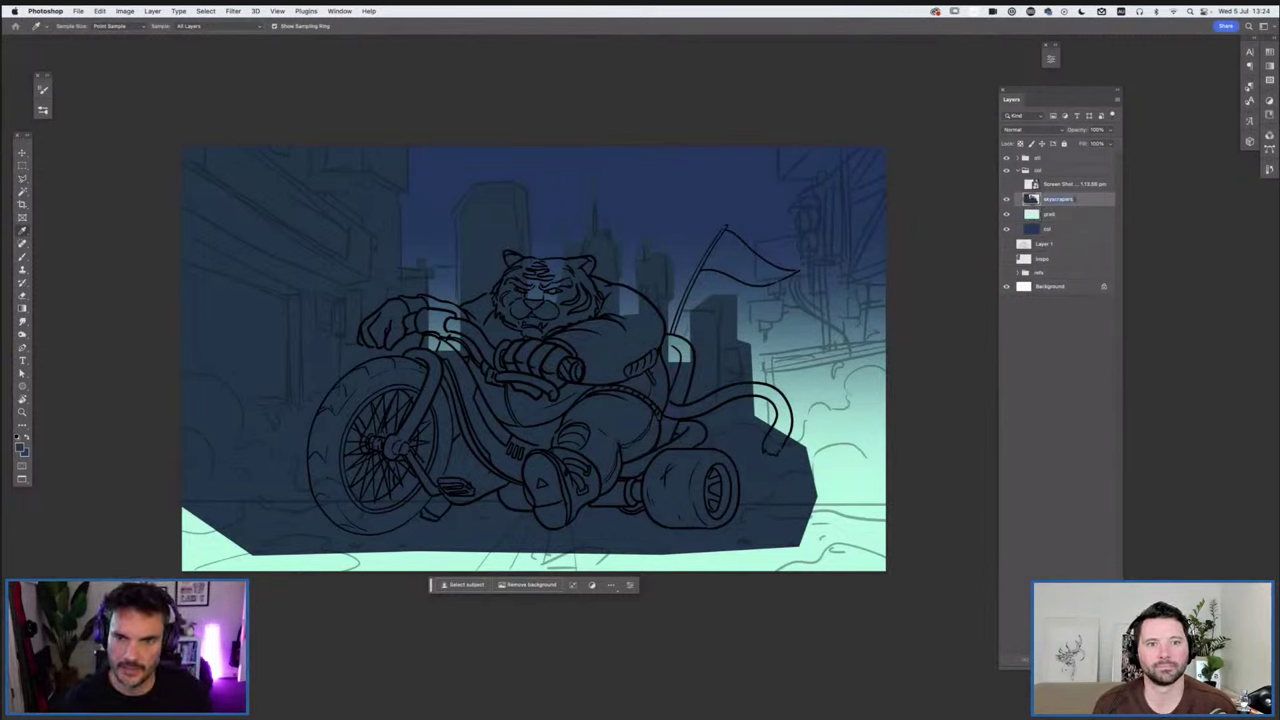
left_click(1075, 199)
type("da")
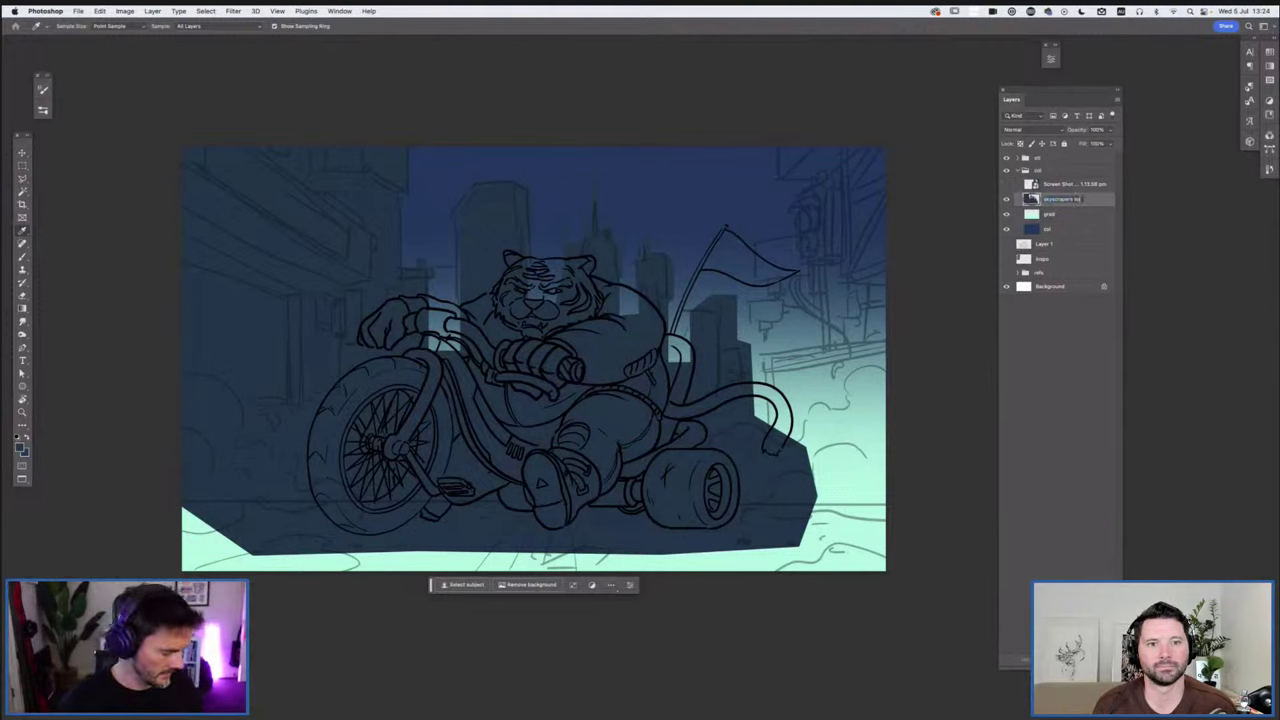
type("ck")
key("Return")
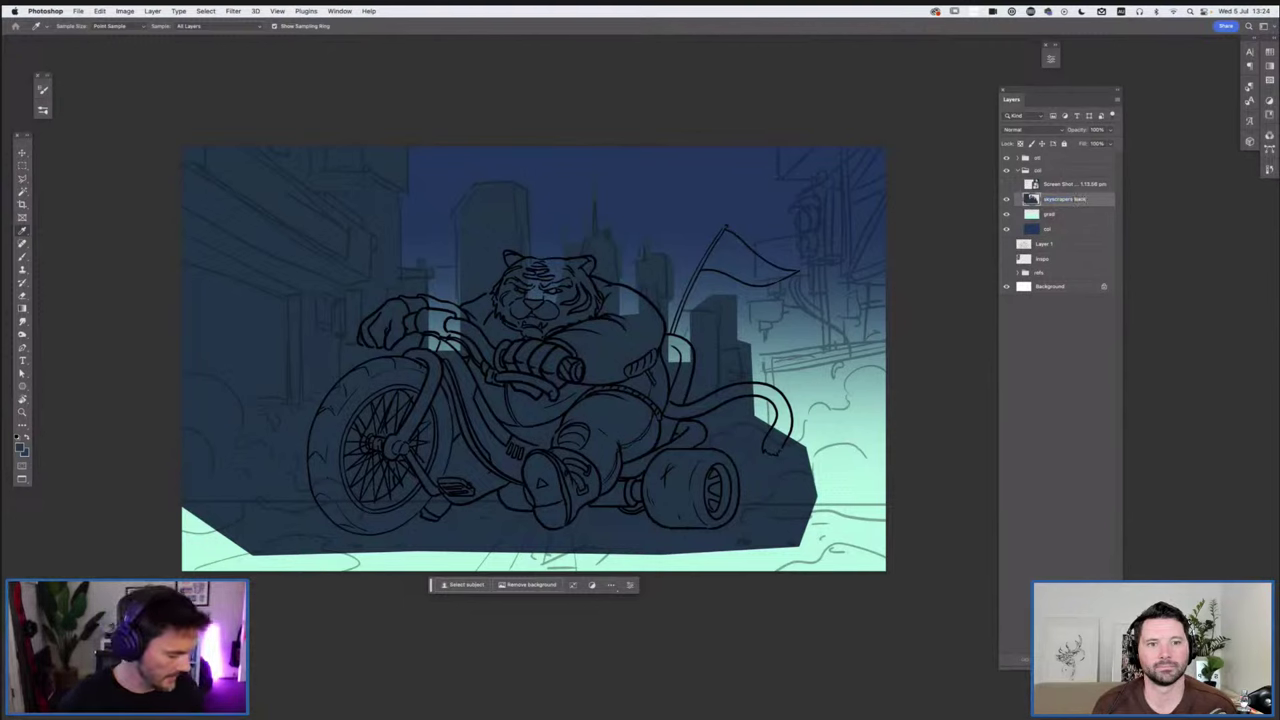
key("super+j")
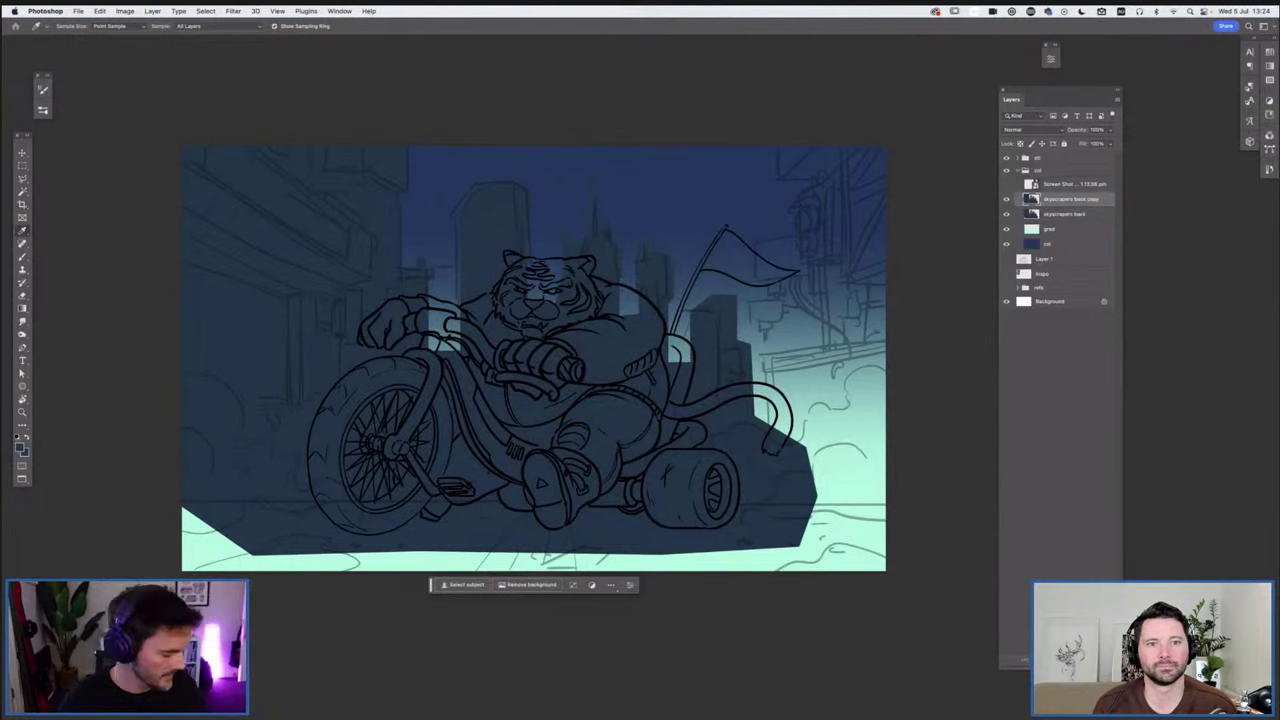
Clear all artwork from the duplicated skyscrapers layer and rename it "skyscrapers mid"
key("super+a")
key("Delete")
key("super+d")
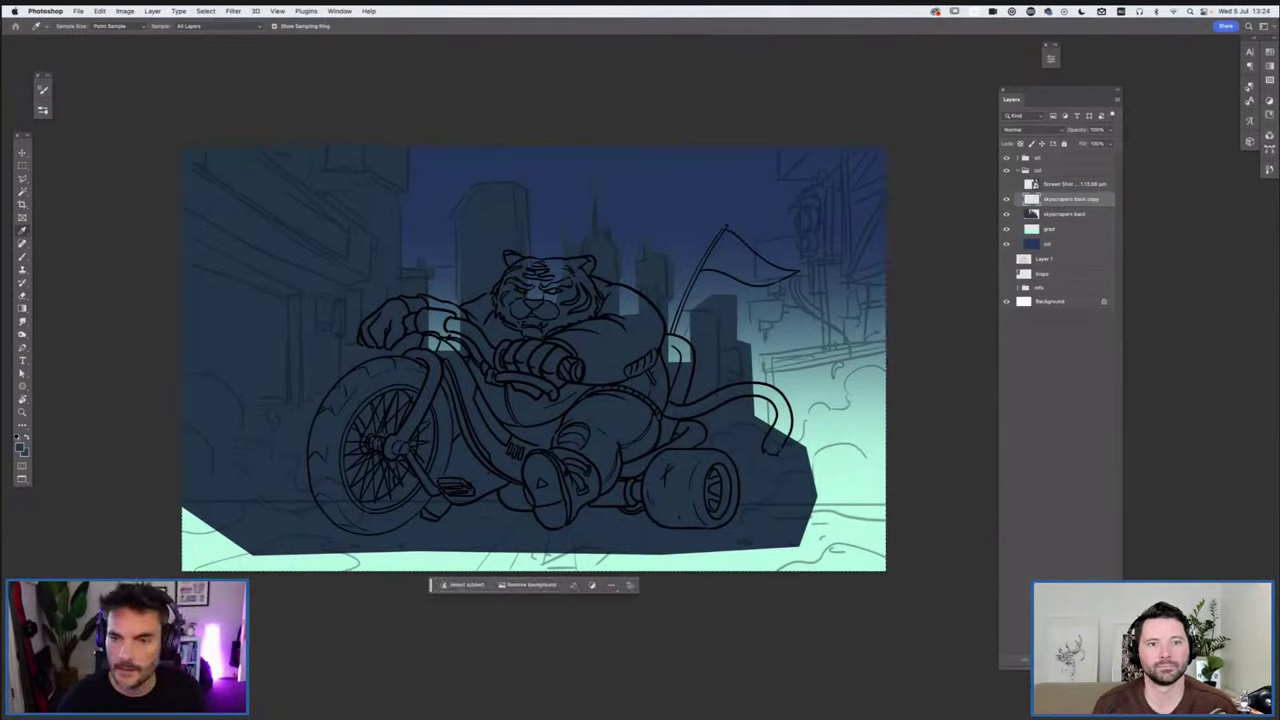
left_click_drag(1101, 199, 1075, 199)
type("mid")
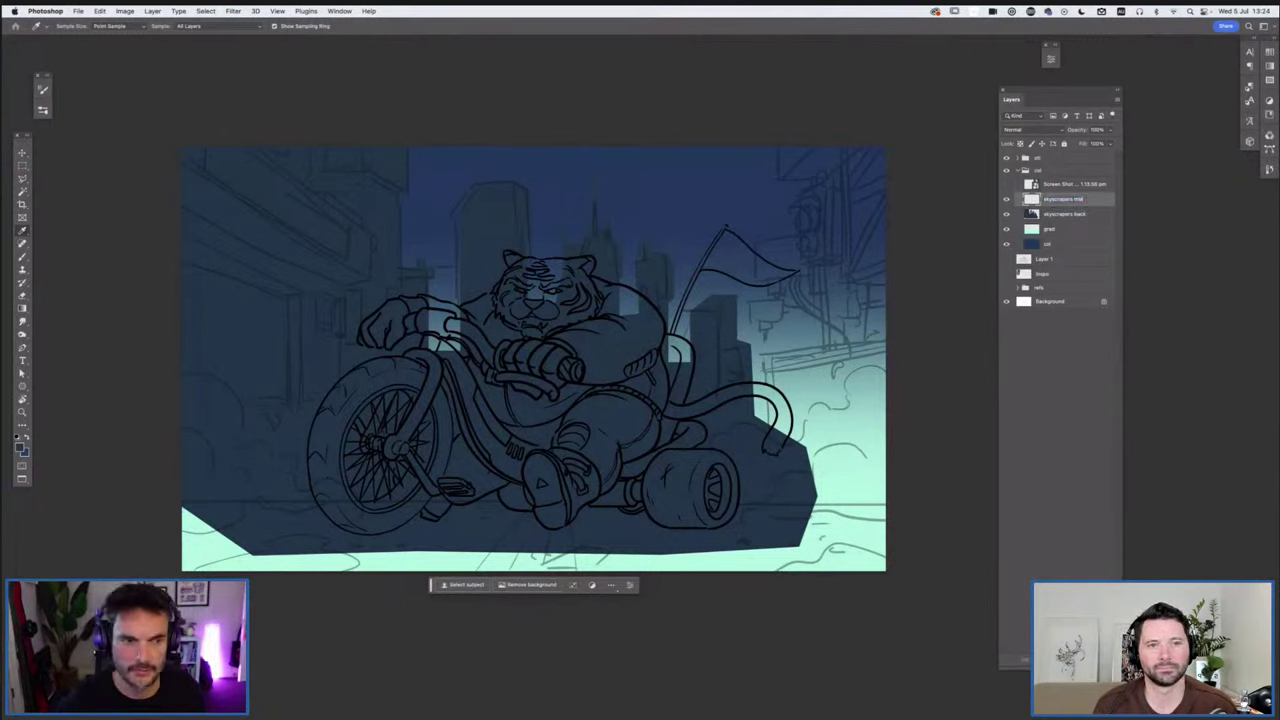
Trace the large left-hand building with the Polygonal Lasso, fill it with the foreground colour, group its layer and deselect
type("l")
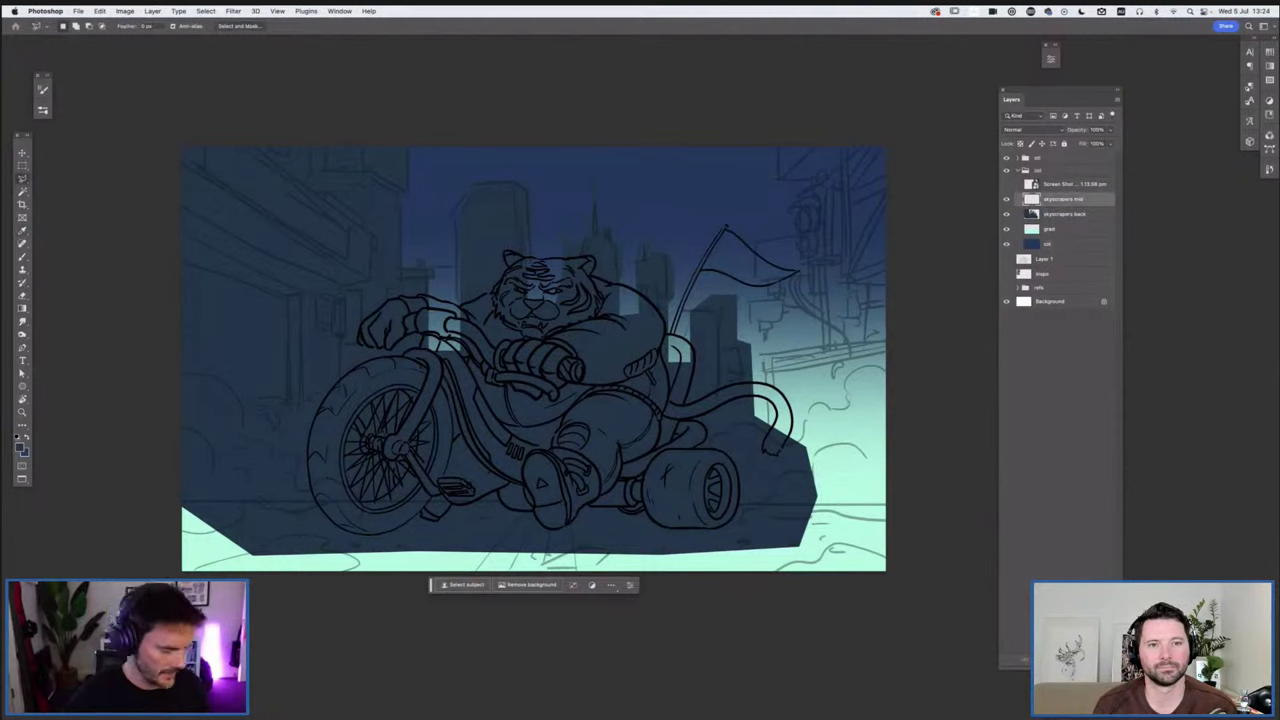
mouse_move(411, 140)
left_mouse_down()
mouse_move(402, 256)
mouse_move(440, 295)
mouse_move(440, 432)
mouse_move(337, 532)
mouse_move(370, 76)
left_mouse_up()
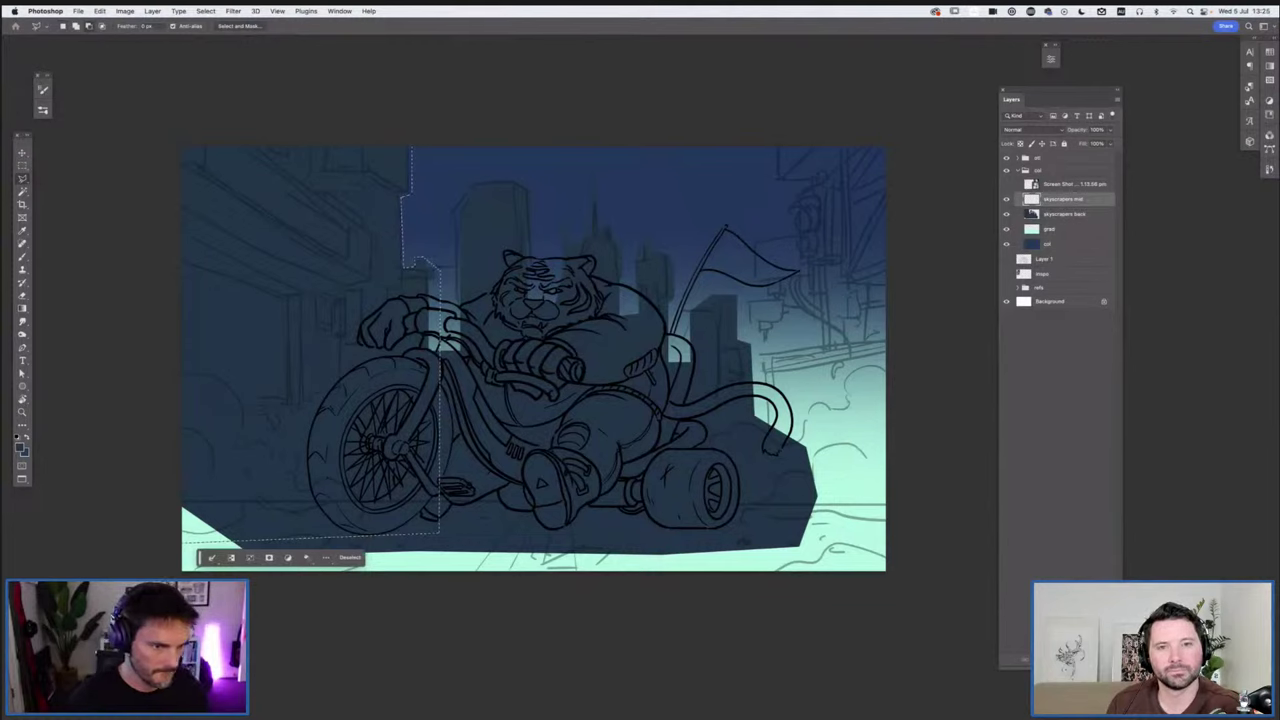
key("alt+BackSpace")
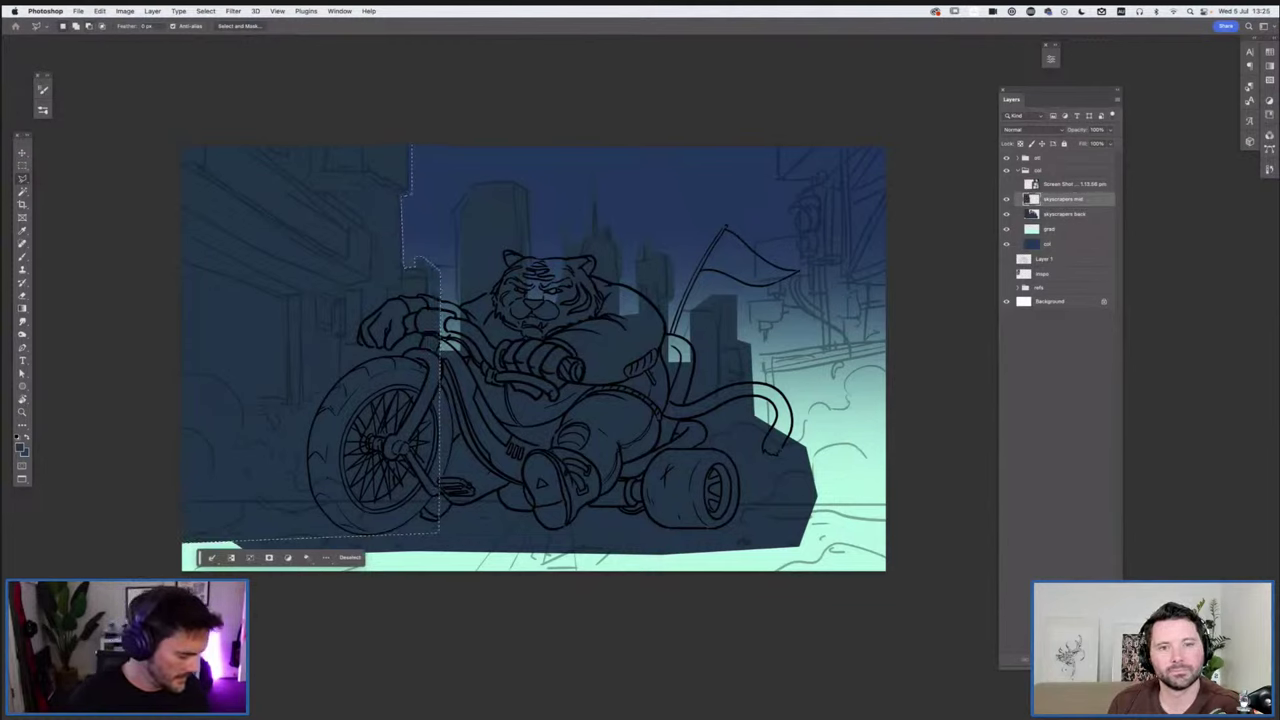
key("super+shift+n")
key("super+g")
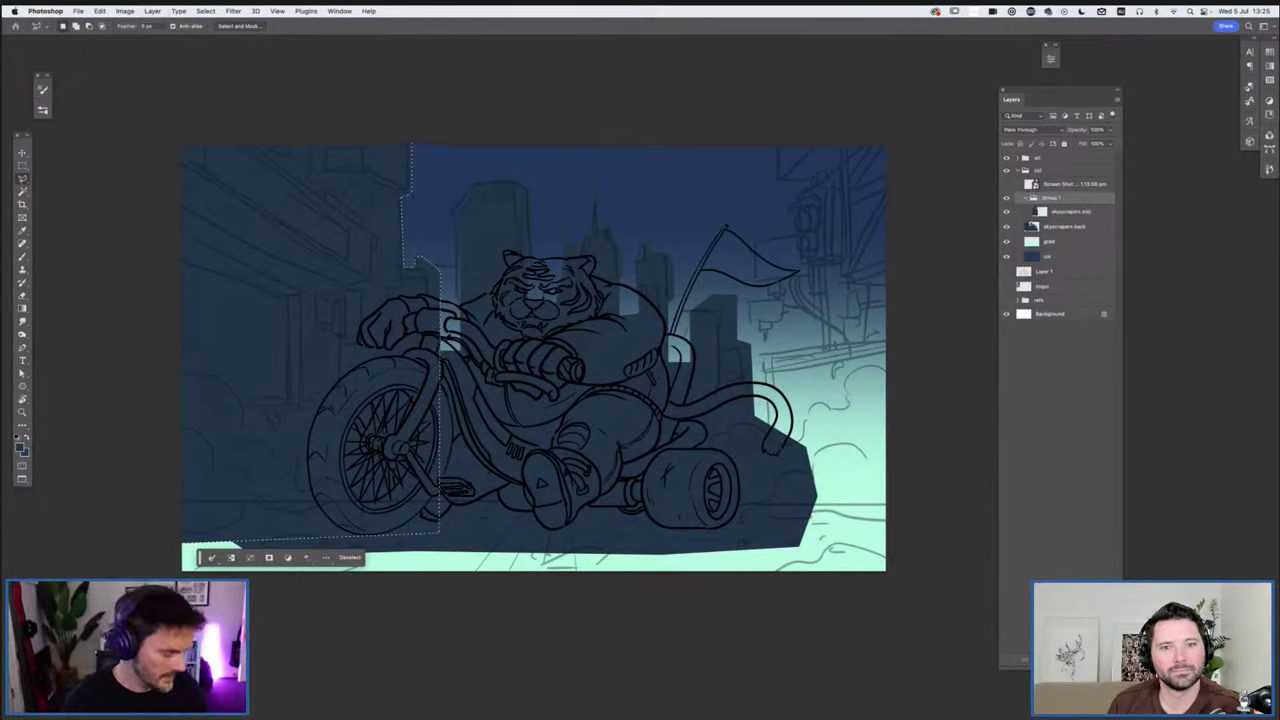
key("super+d")
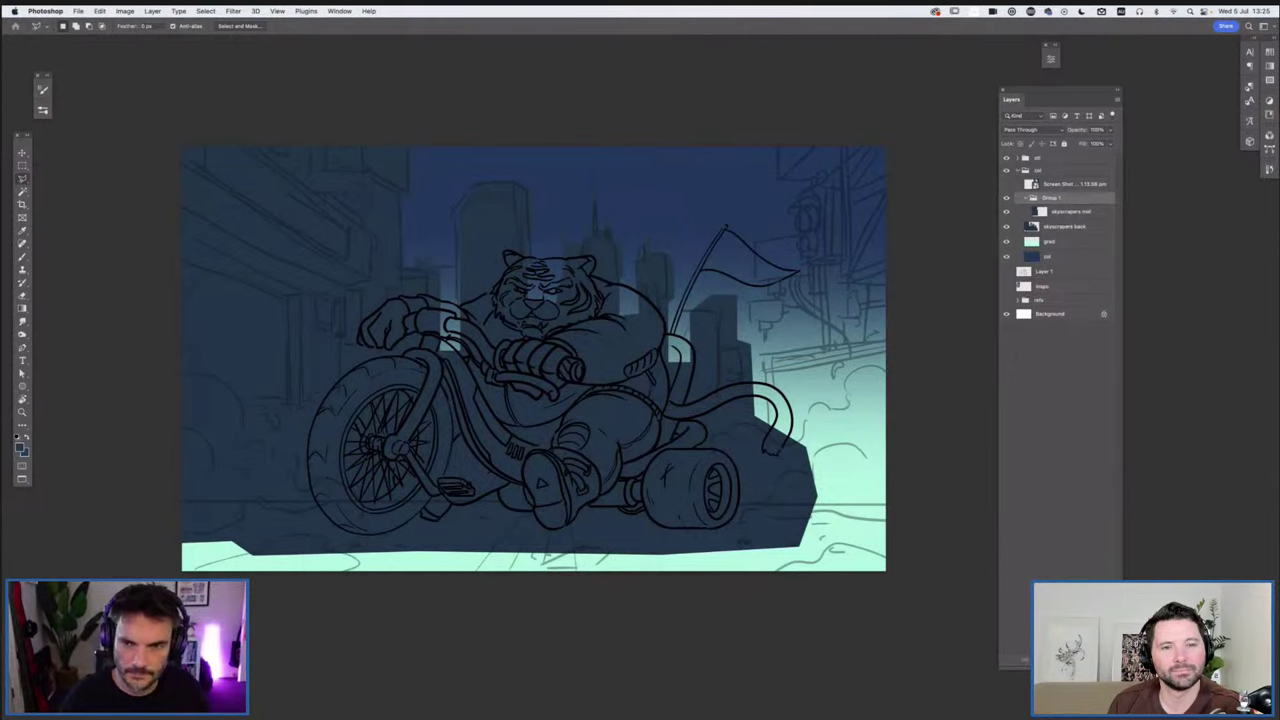
Darken the skyscrapers mid layer by lowering its lightness in Hue/Saturation
left_click(1072, 212)
key("super+u")
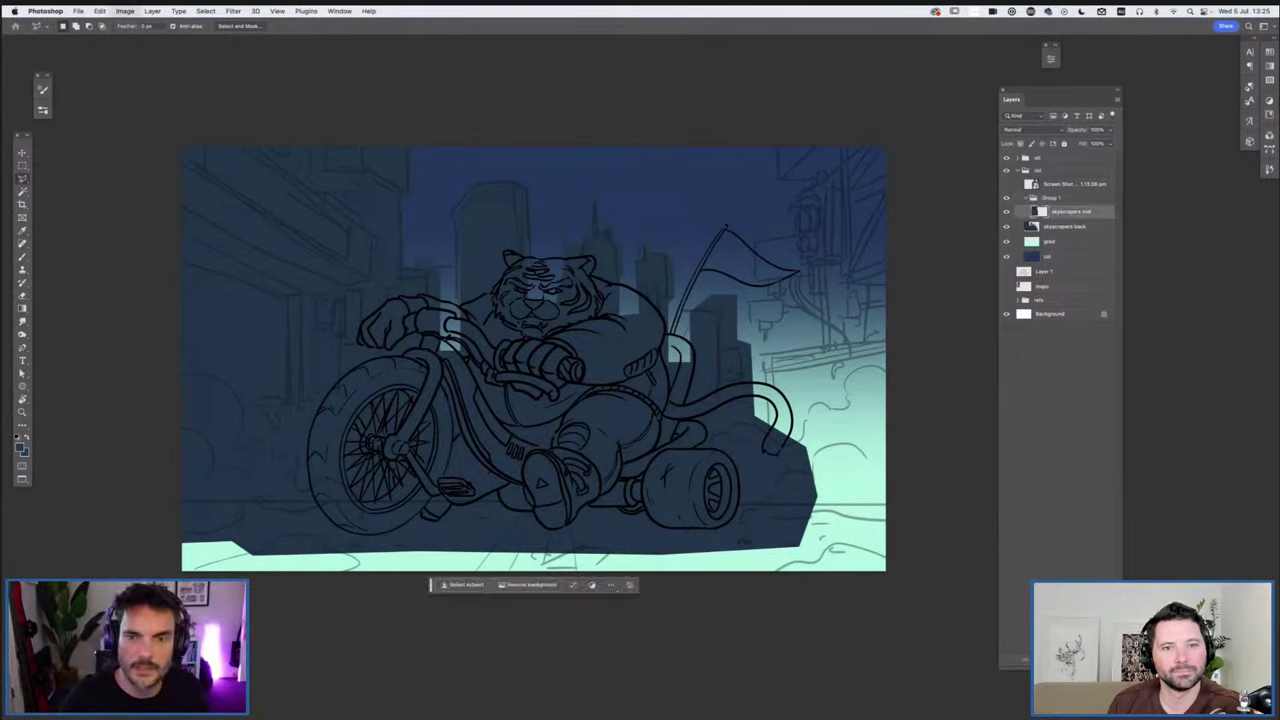
left_click_drag(1024, 193, 1013, 193)
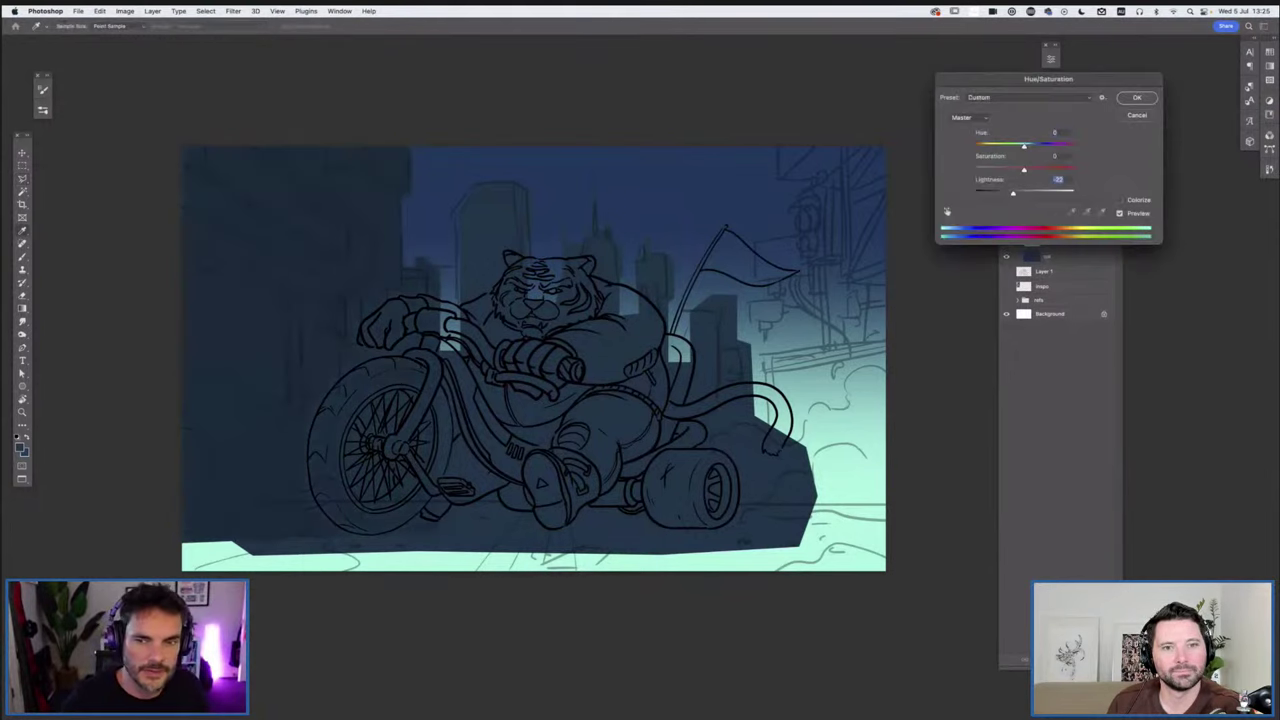
left_click_drag(1014, 193, 1010, 193)
key("Return")
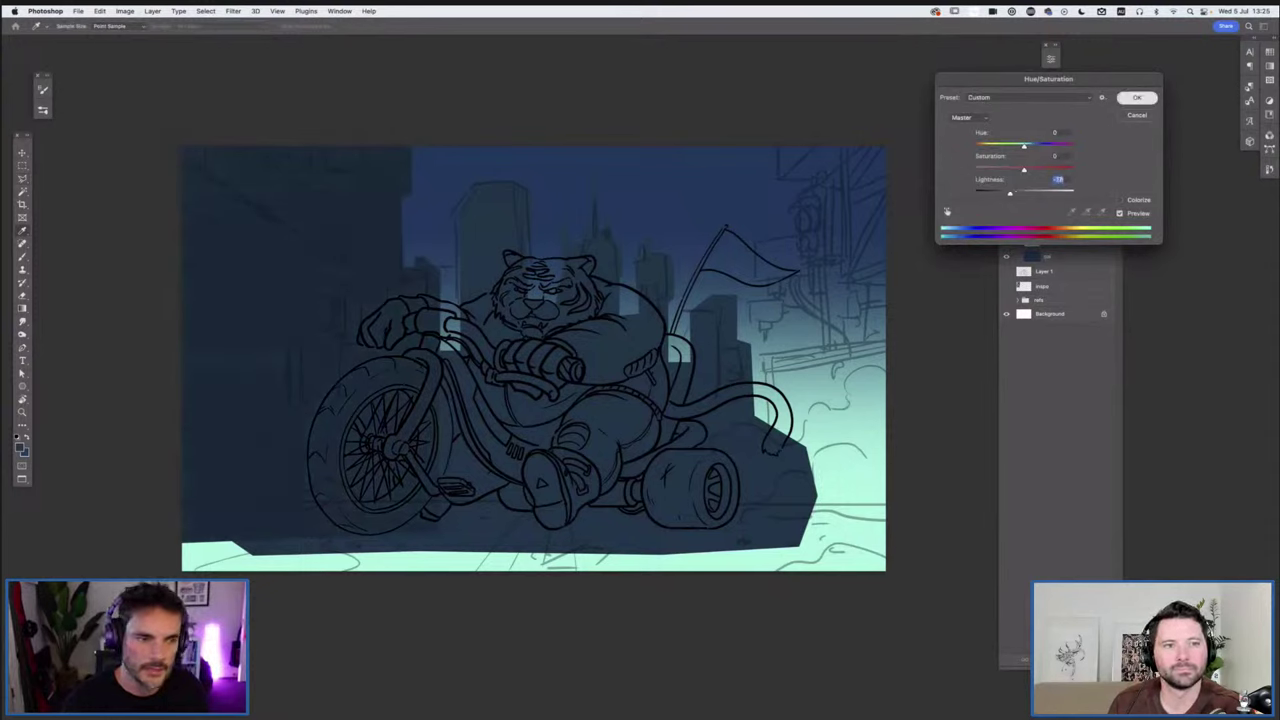
Move the skyscrapers mid layer out of Group 1 and remove the group
key("i")
key("l")
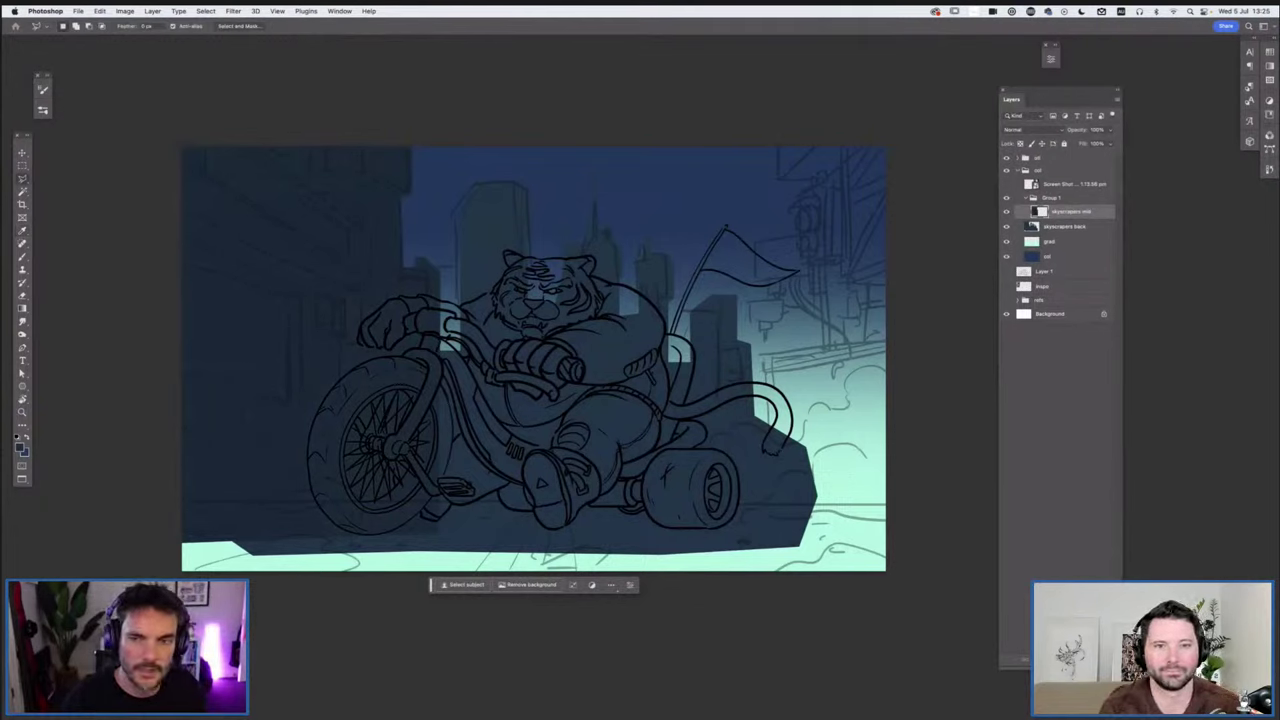
left_click_drag(1071, 212, 1064, 226)
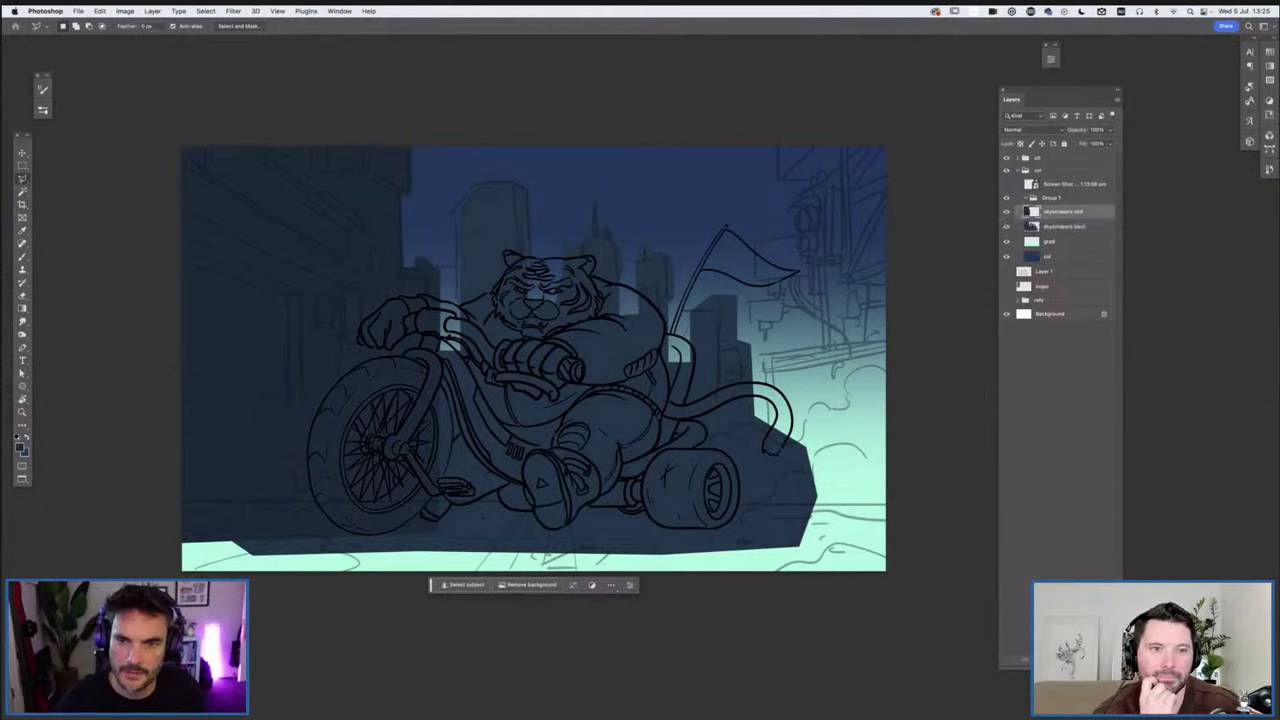
left_click(1055, 198)
key("super+shift+g")
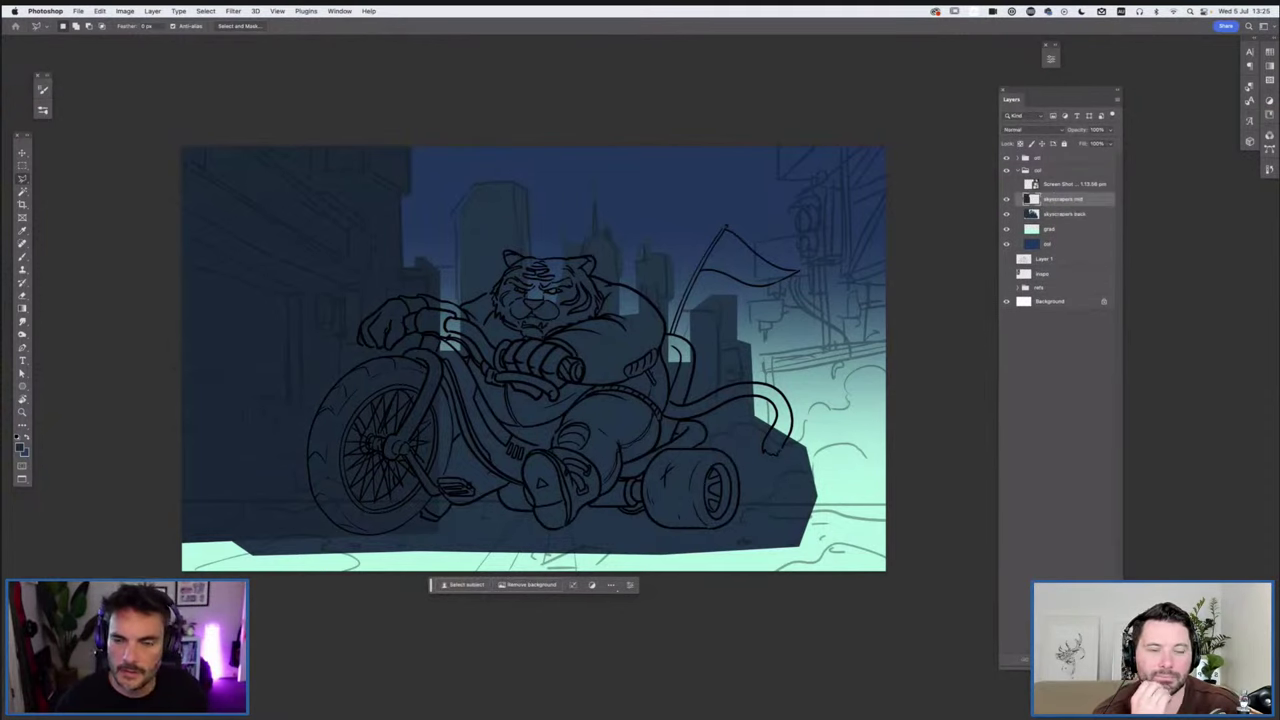
Add a new layer above skyscrapers mid and choose a darker navy as the foreground colour
key("super+alt+shift+n")
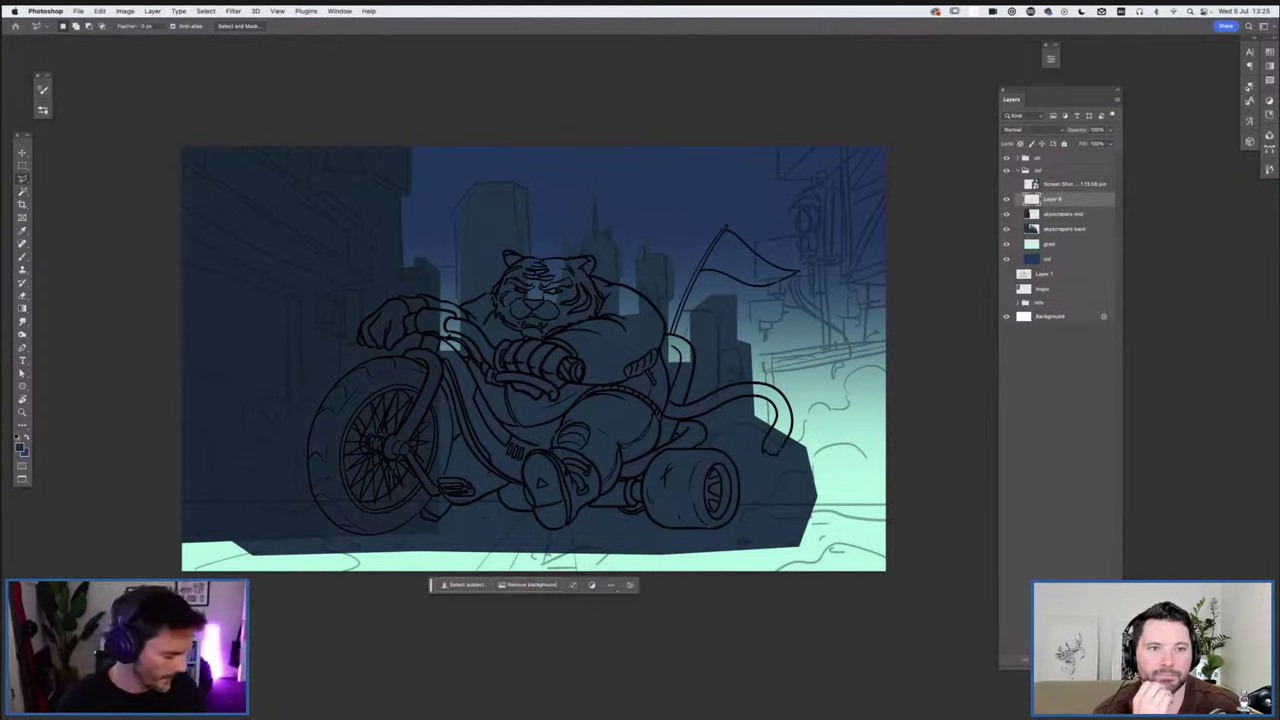
key("i")
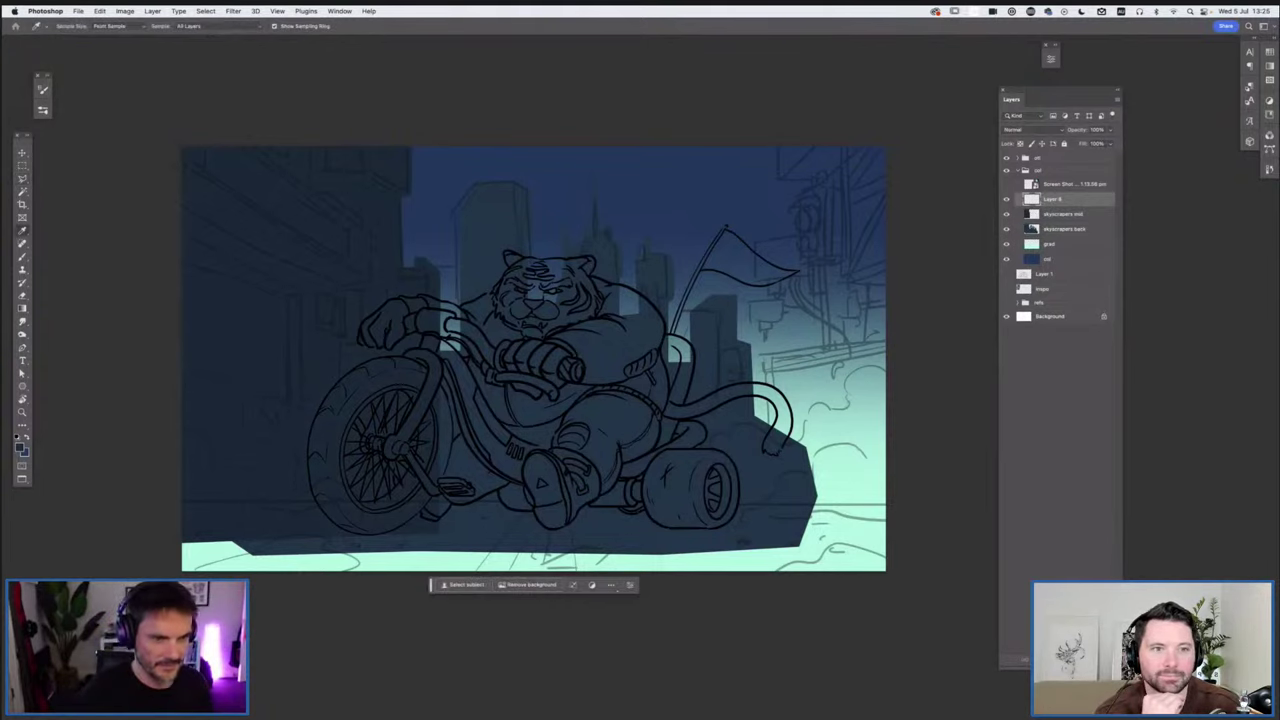
left_click(19, 447)
left_click(331, 300)
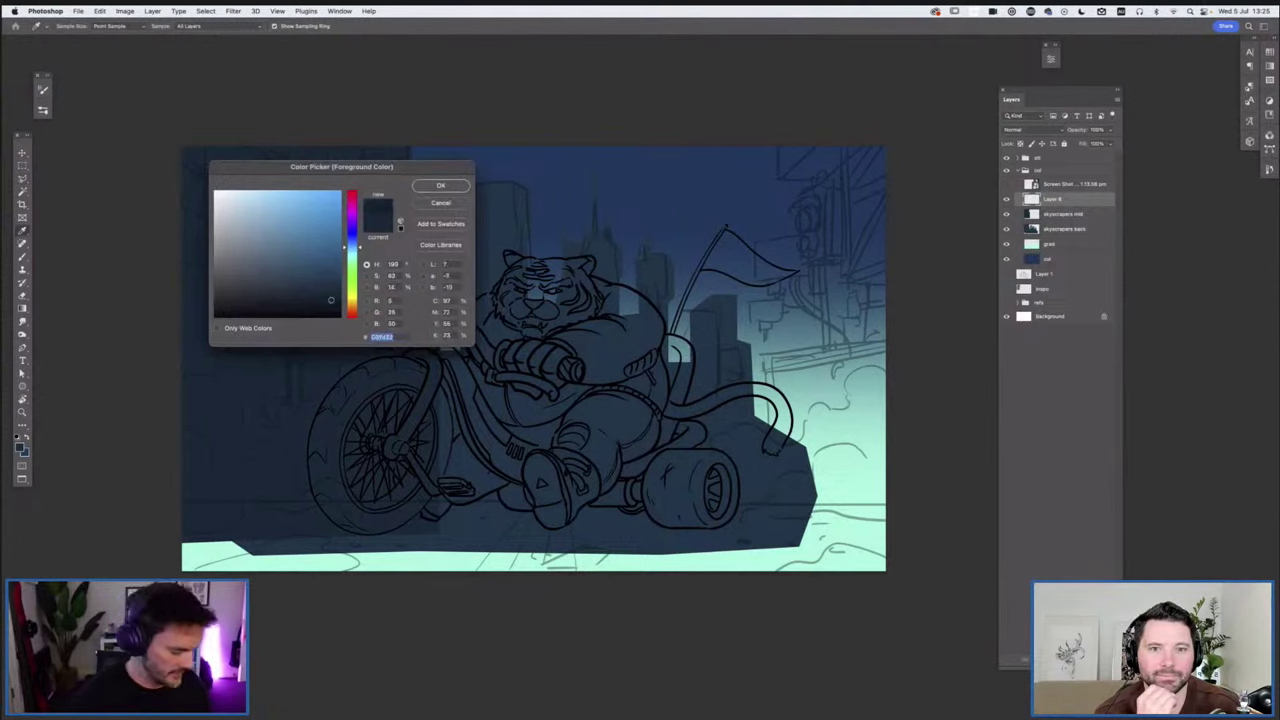
key("Return")
Lasso the right-hand building and the small hanging sign beside it, filling both with the dark foreground colour on the new layer
key("l")
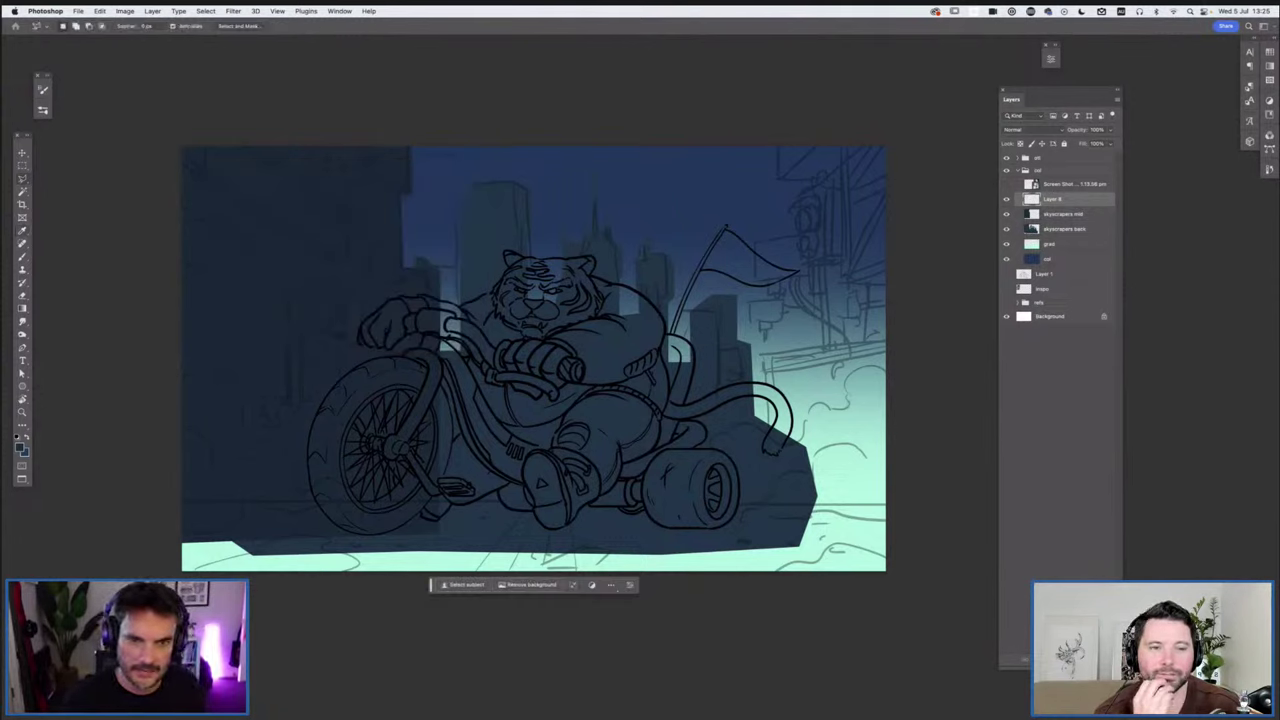
mouse_move(778, 142)
left_mouse_down()
mouse_move(814, 184)
mouse_move(801, 254)
mouse_move(752, 244)
mouse_move(768, 292)
mouse_move(812, 278)
mouse_move(822, 340)
mouse_move(770, 352)
left_mouse_up()
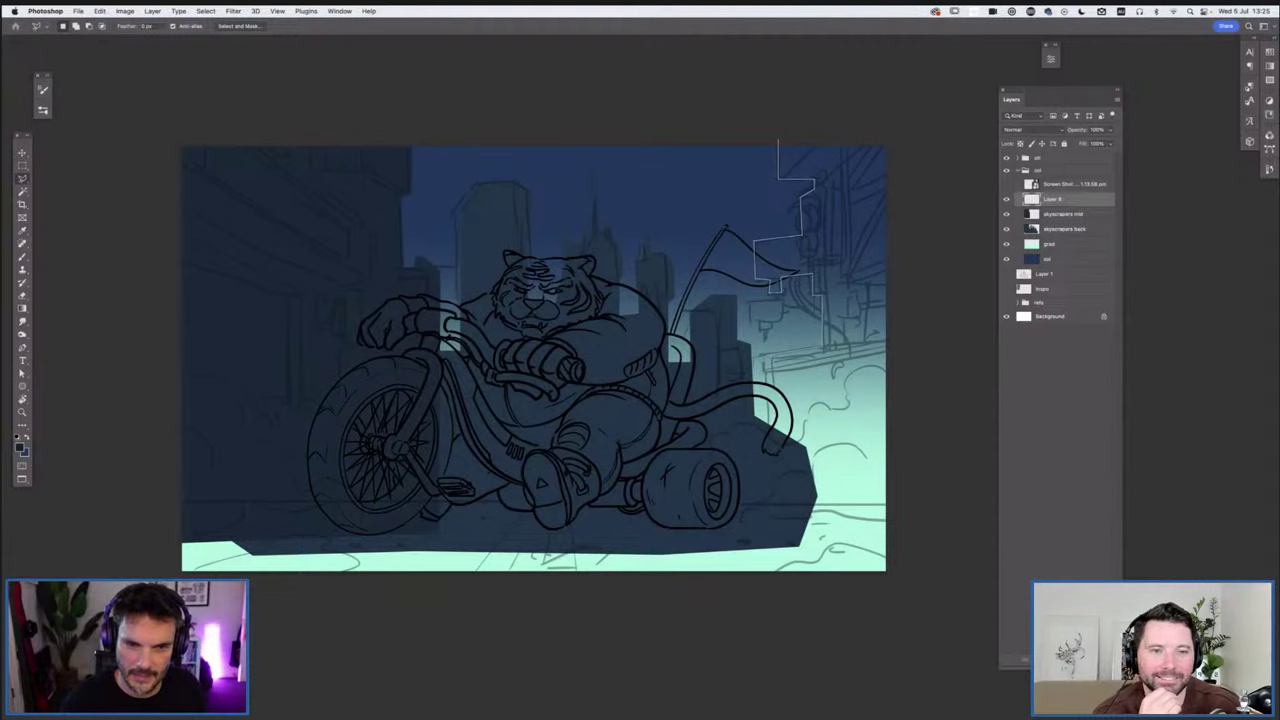
mouse_move(766, 398)
left_mouse_down()
mouse_move(766, 586)
mouse_move(913, 373)
mouse_move(799, 103)
mouse_move(790, 115)
left_mouse_up()
key("alt+BackSpace")
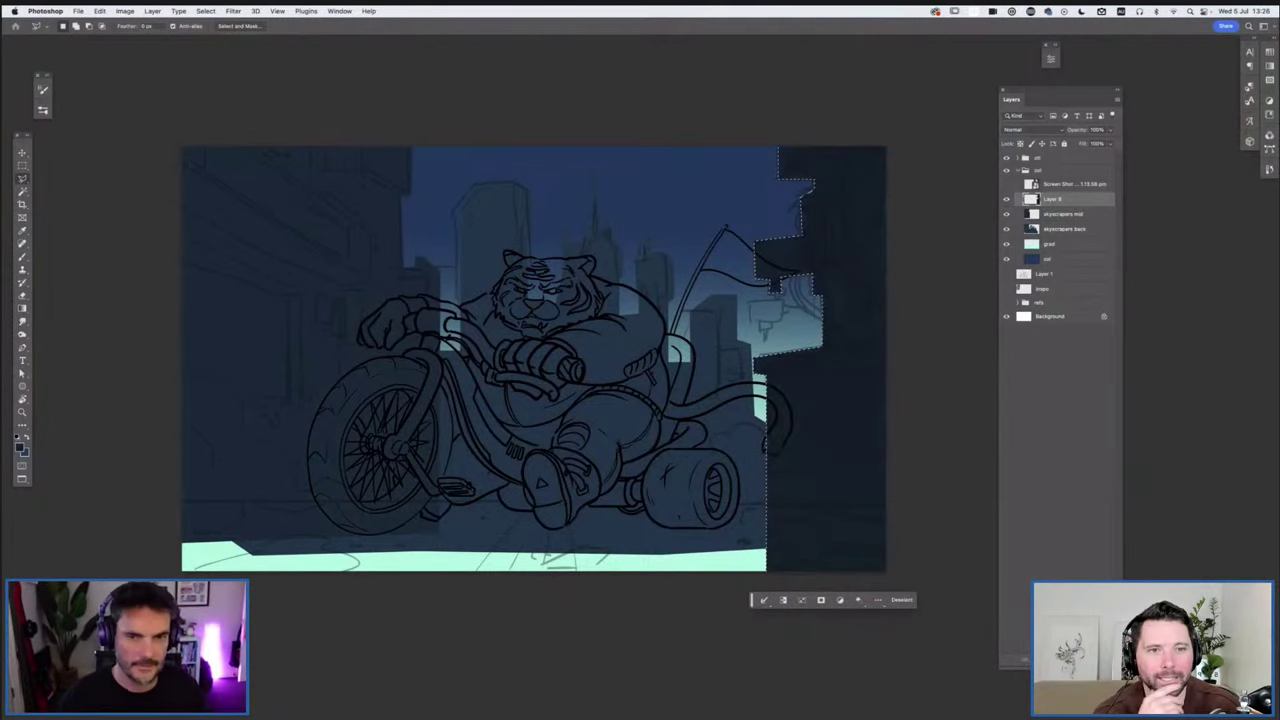
key("super+d")
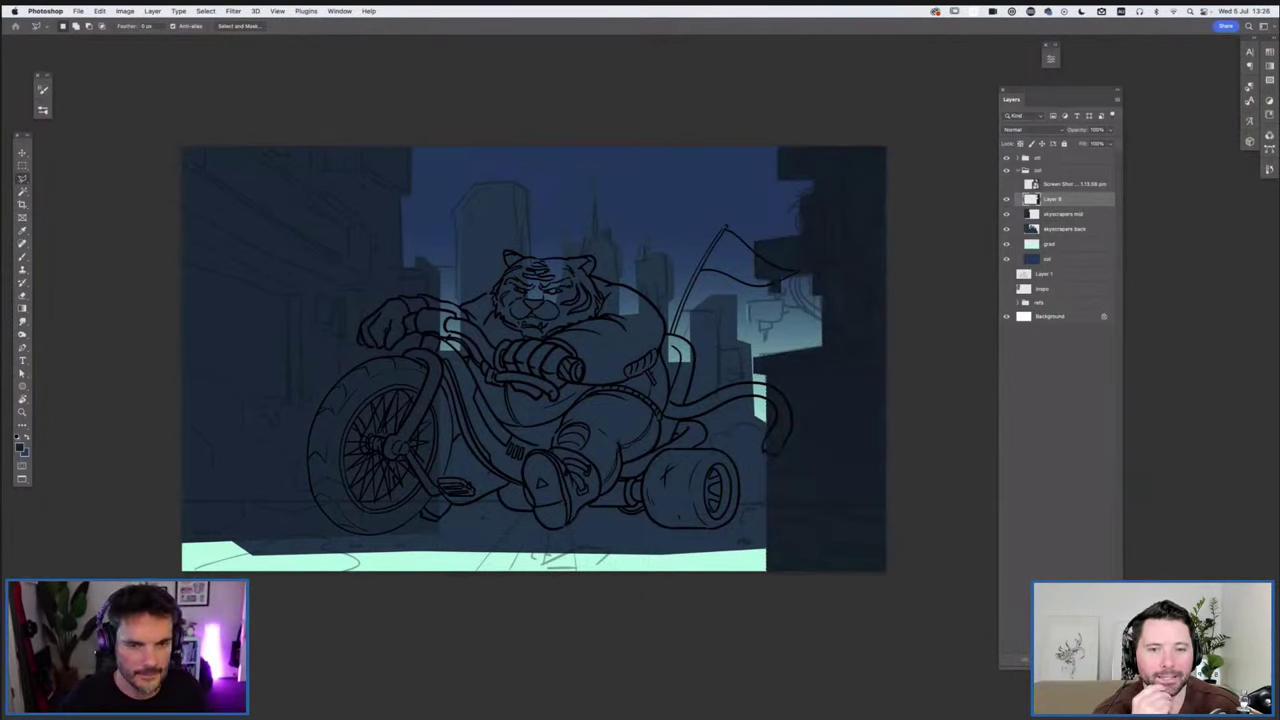
left_click(749, 297)
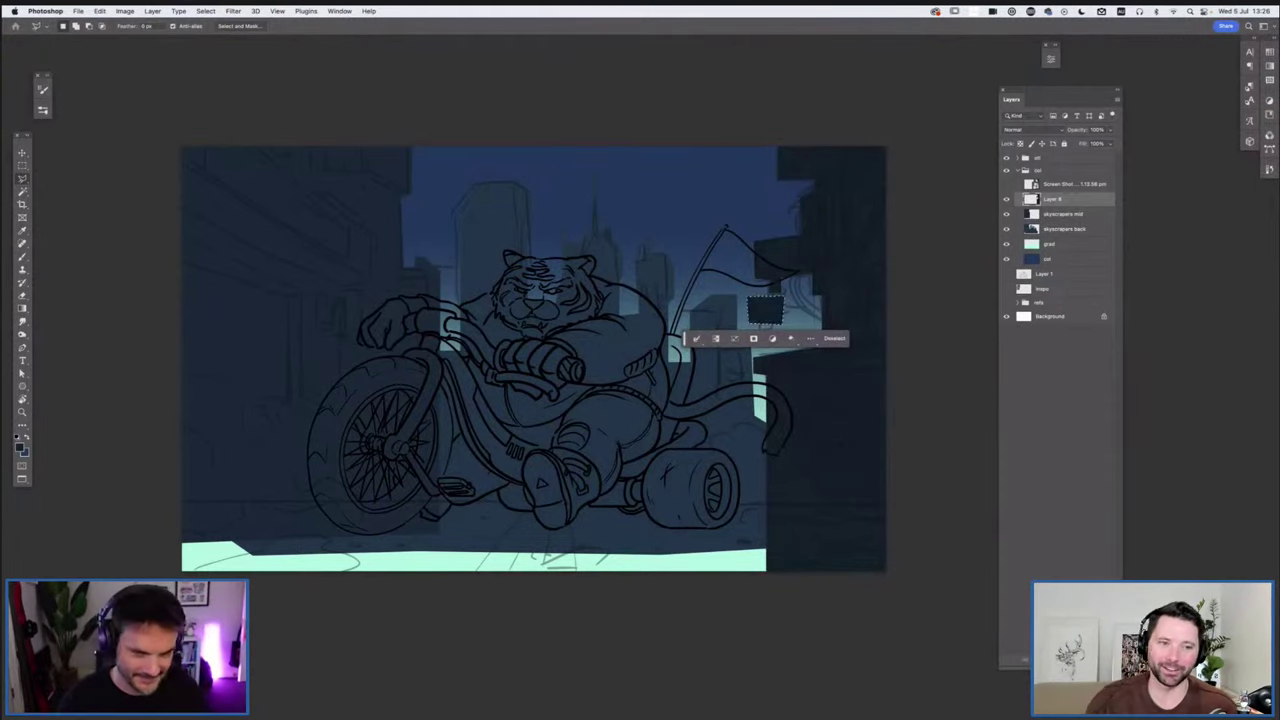
key("super+d")
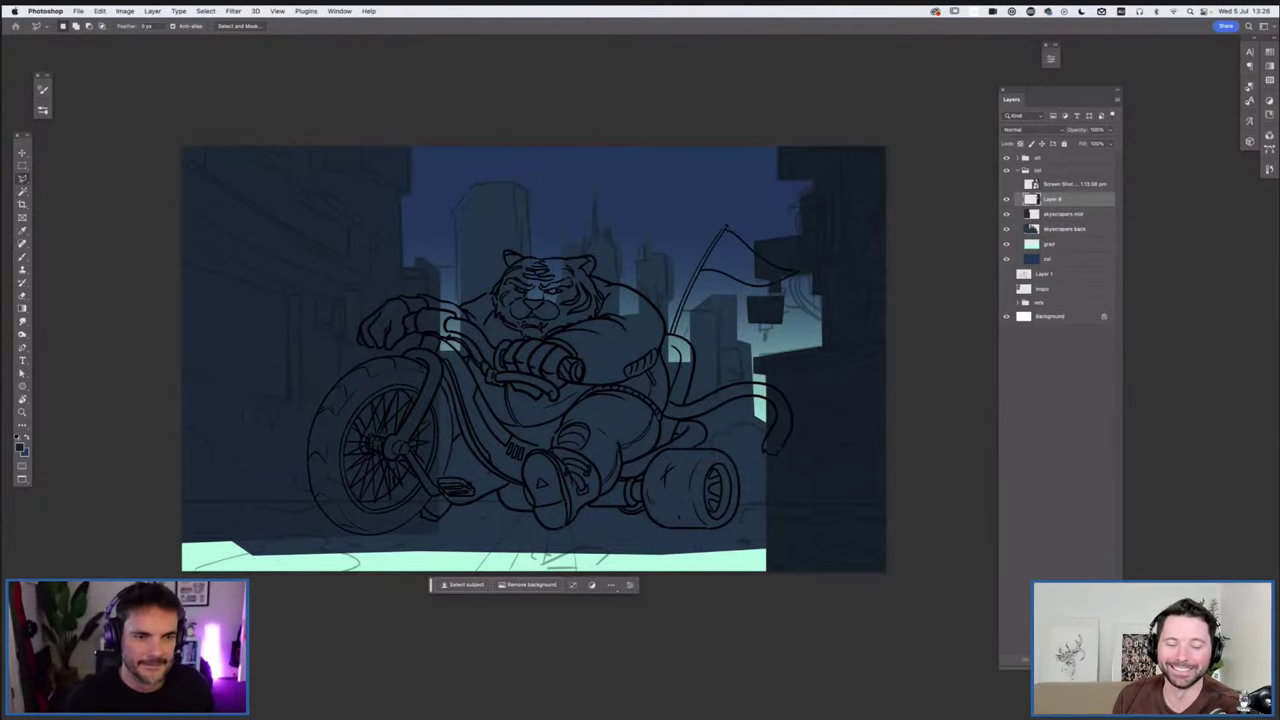
On the skyscrapers mid layer, lasso the low building mass behind the tiger, fill it with dark navy and deselect
left_click_drag(640, 350, 770, 378)
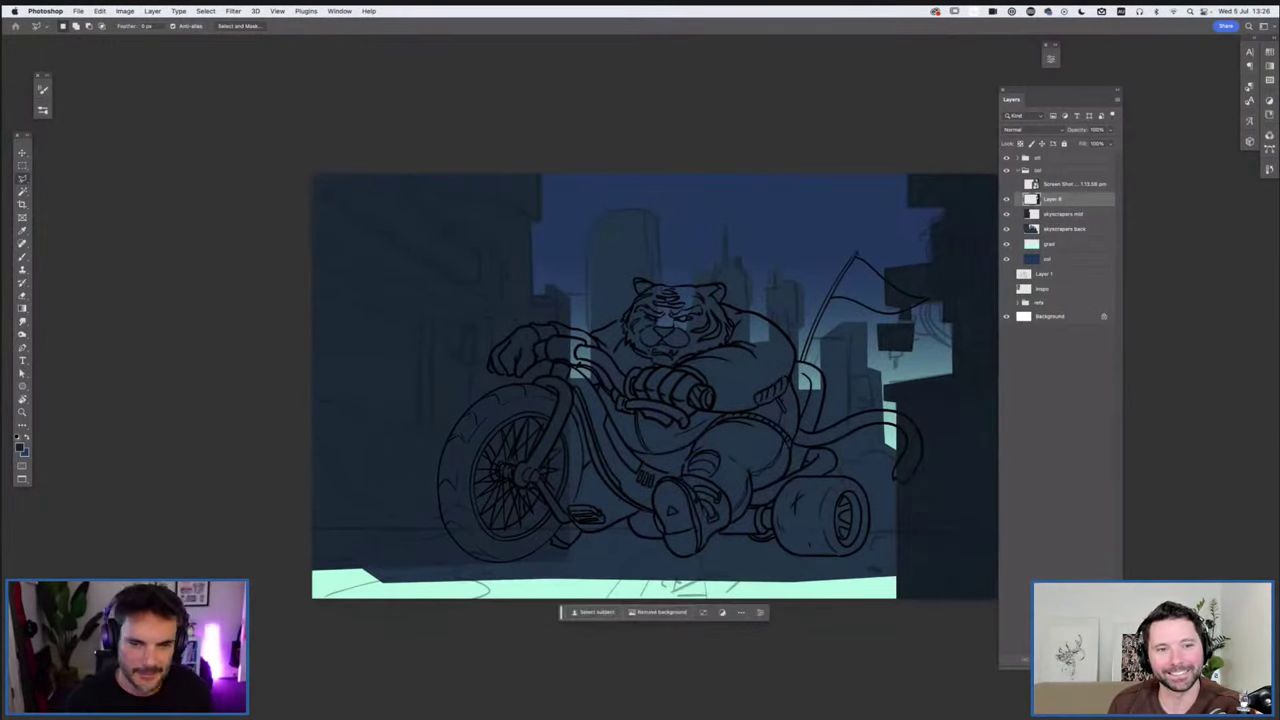
left_click(1064, 214)
key("i")
key("l")
left_click(567, 345)
left_click(598, 341)
left_click(599, 305)
left_click_drag(626, 301, 826, 366)
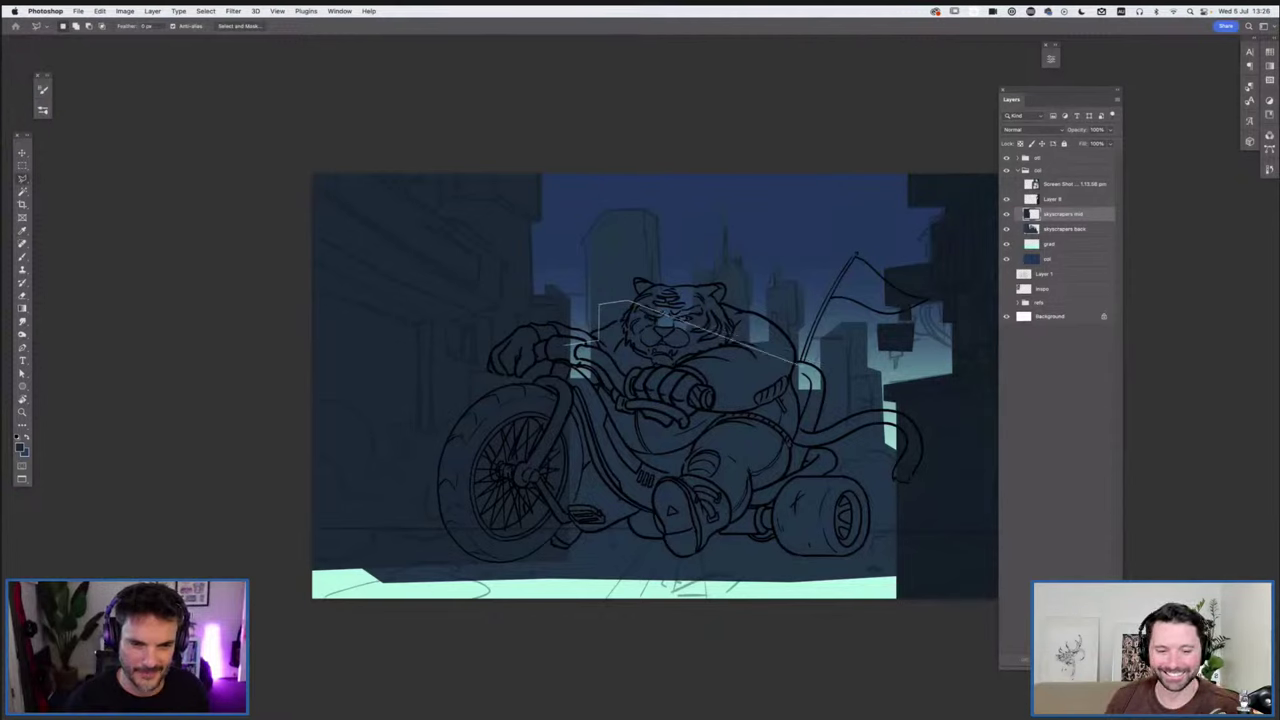
key("Escape")
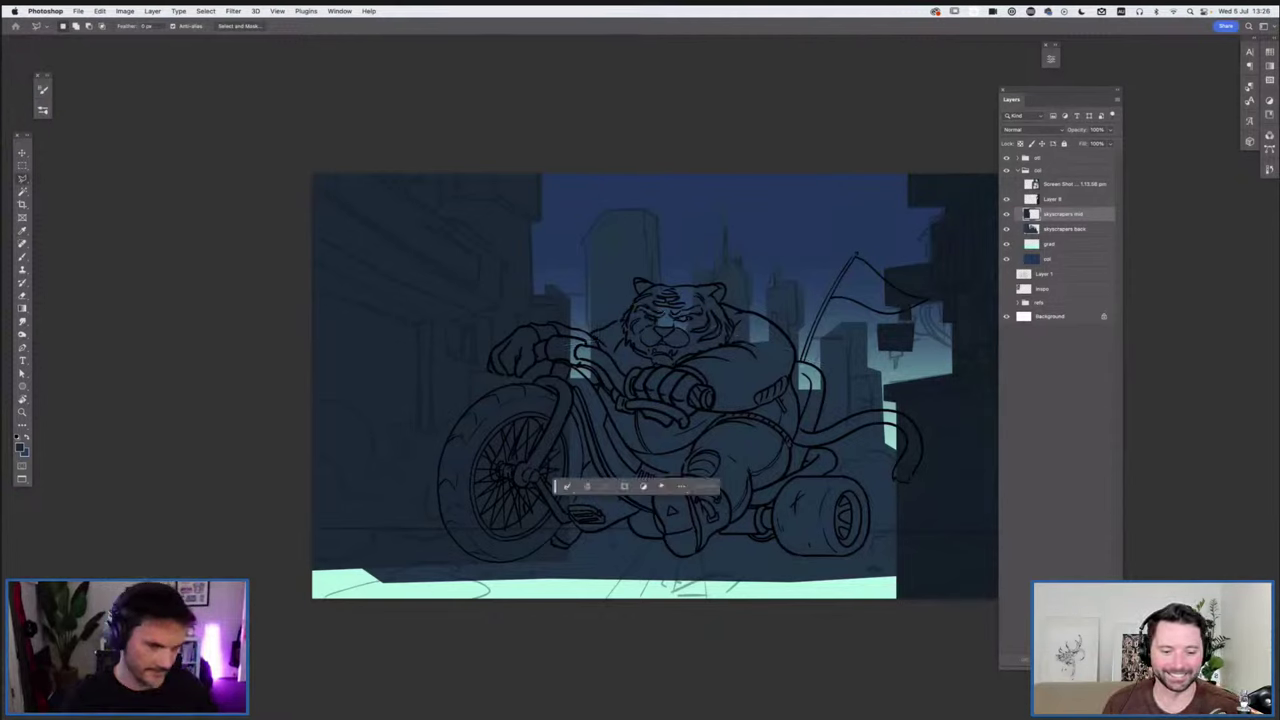
key("super+d")
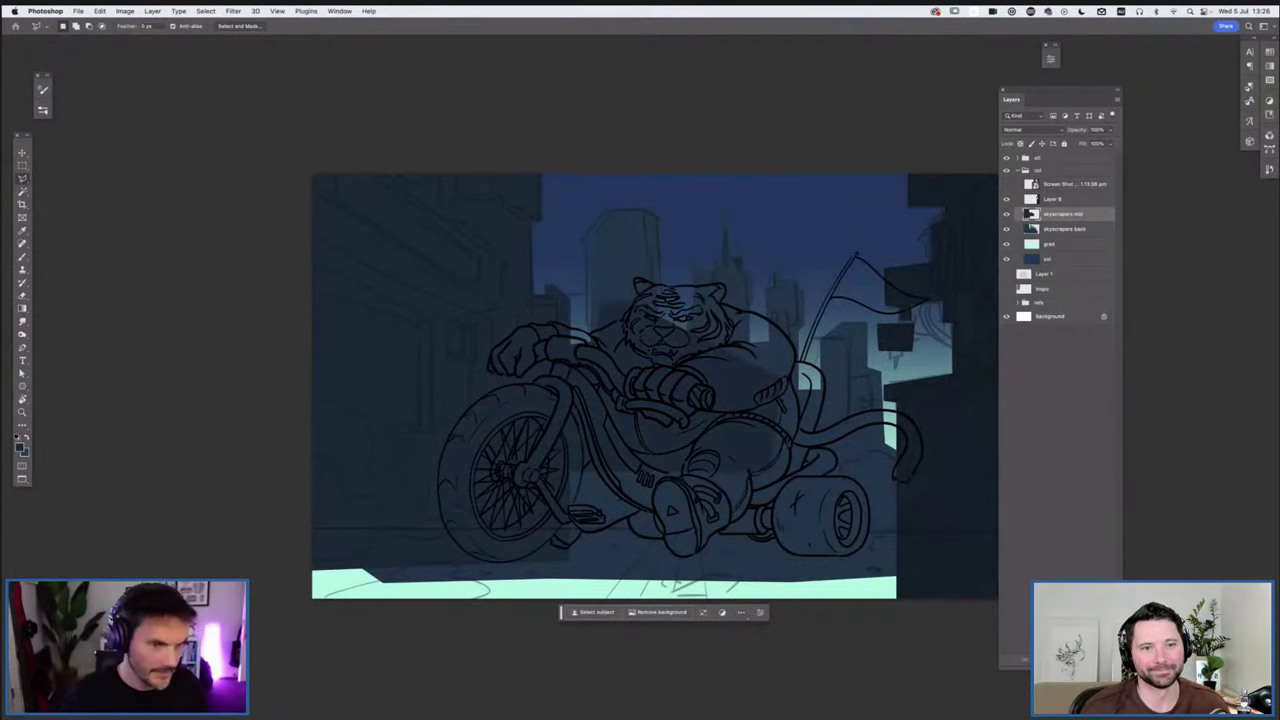
On the layer above skyscrapers mid, lasso the nearest left-hand building, fill it with the darkest navy and deselect
left_click(1053, 199)
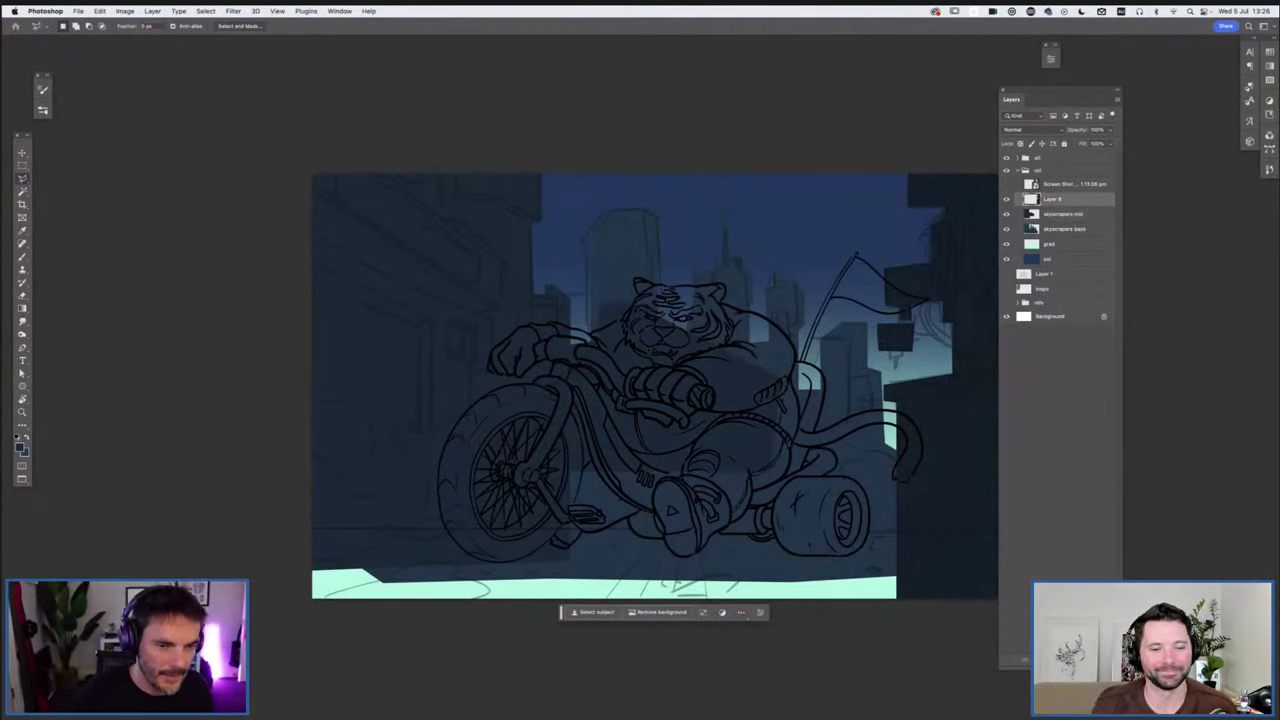
left_click(473, 315)
mouse_move(473, 314)
left_mouse_down()
mouse_move(503, 305)
mouse_move(503, 262)
mouse_move(456, 218)
mouse_move(326, 152)
mouse_move(330, 527)
left_mouse_up()
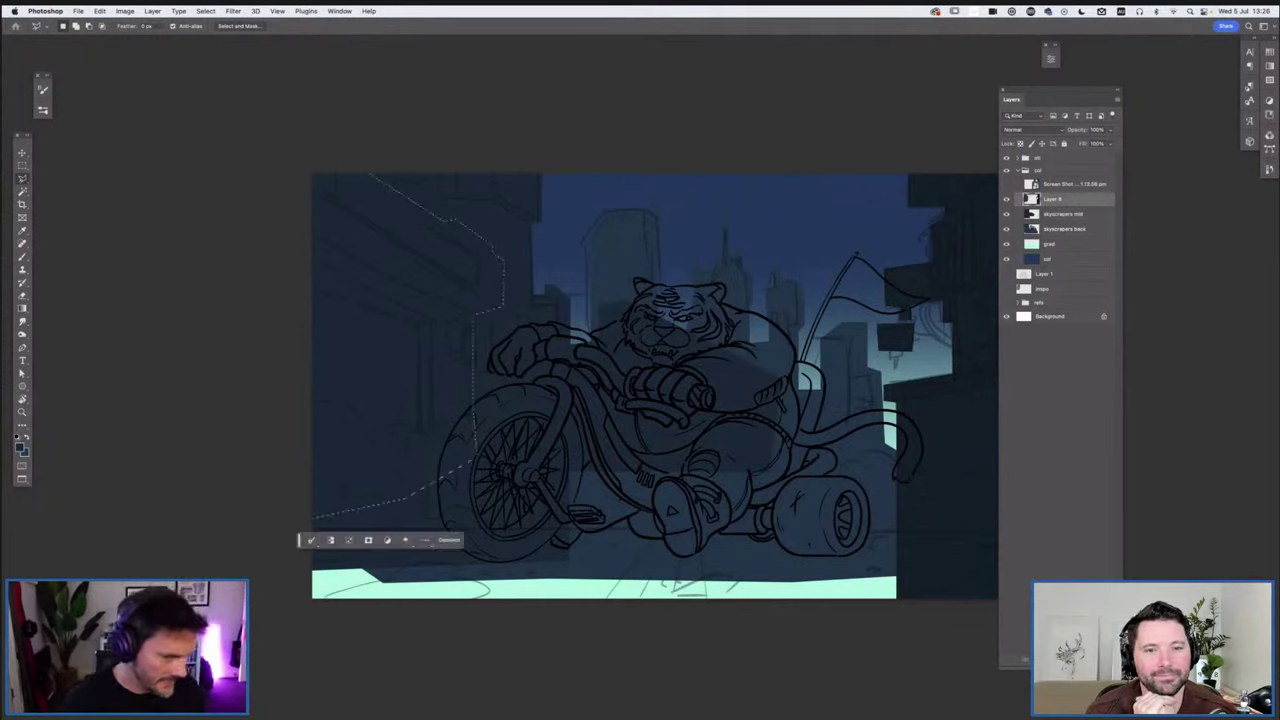
key("i")
key("alt+BackSpace")
key("ctrl+d")
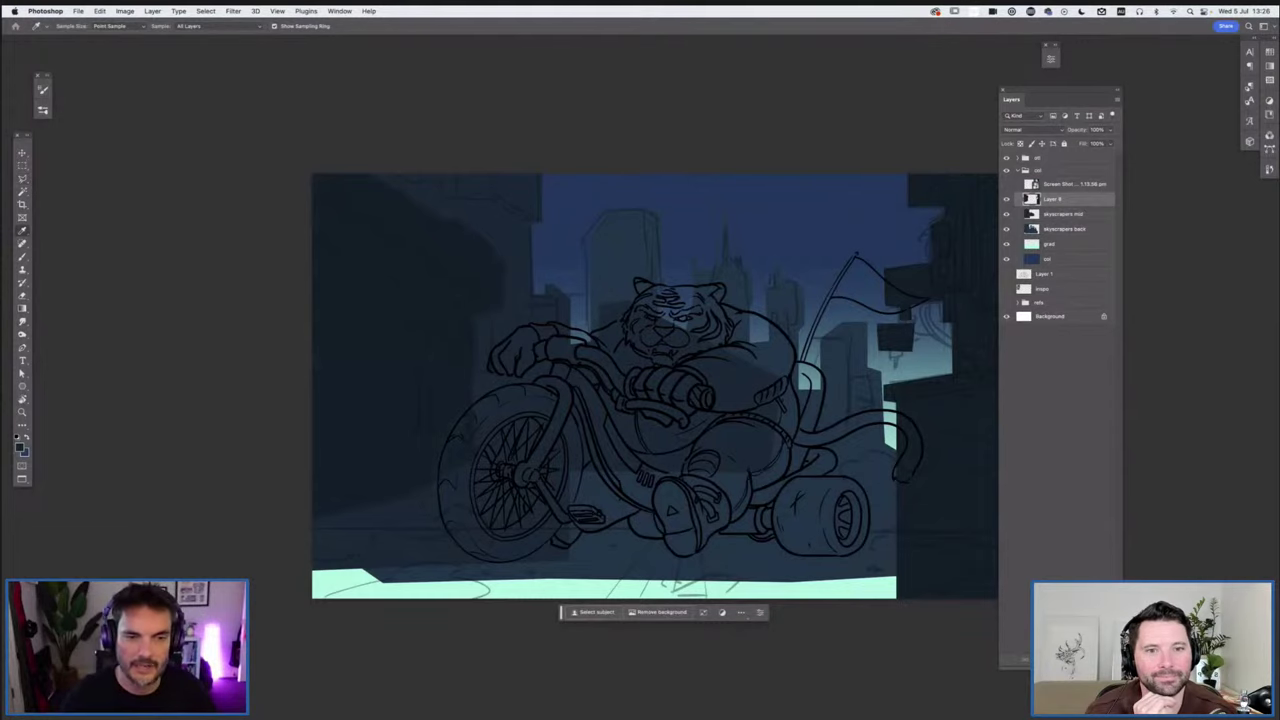
Hide the line art group and place a duplicate of the grad layer above skyscrapers back
key("ctrl+minus")
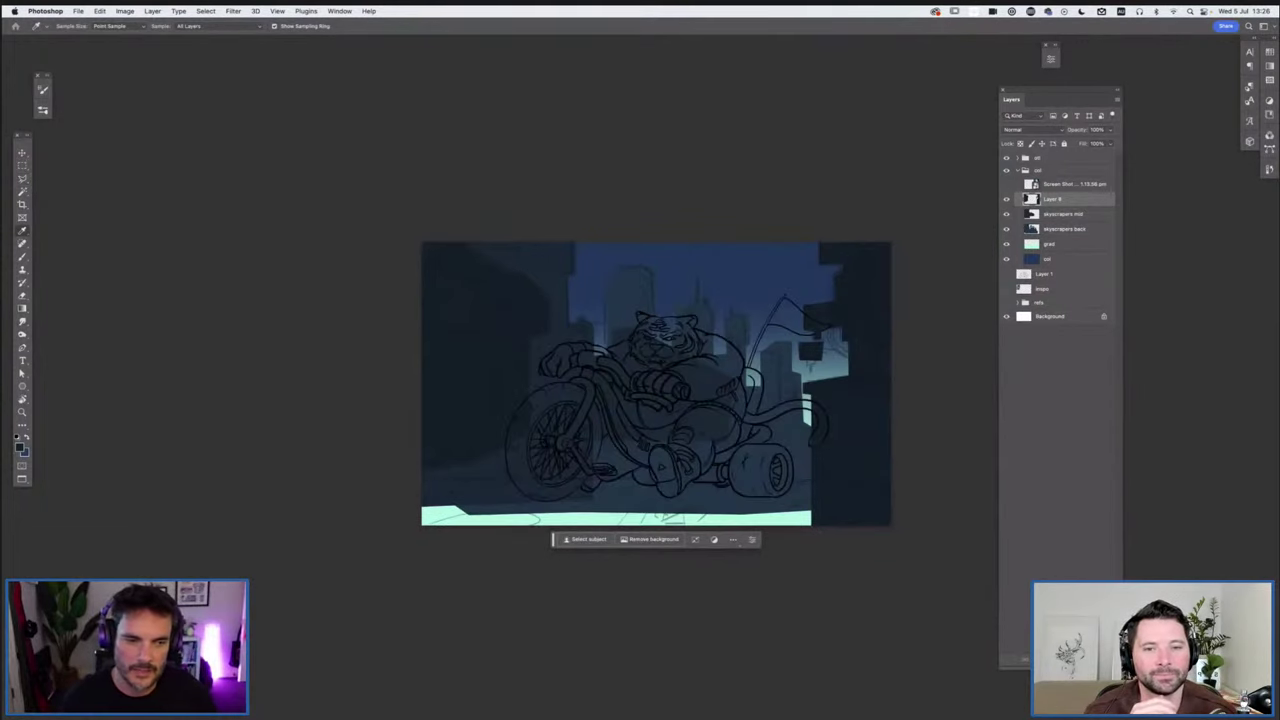
left_click(1007, 158)
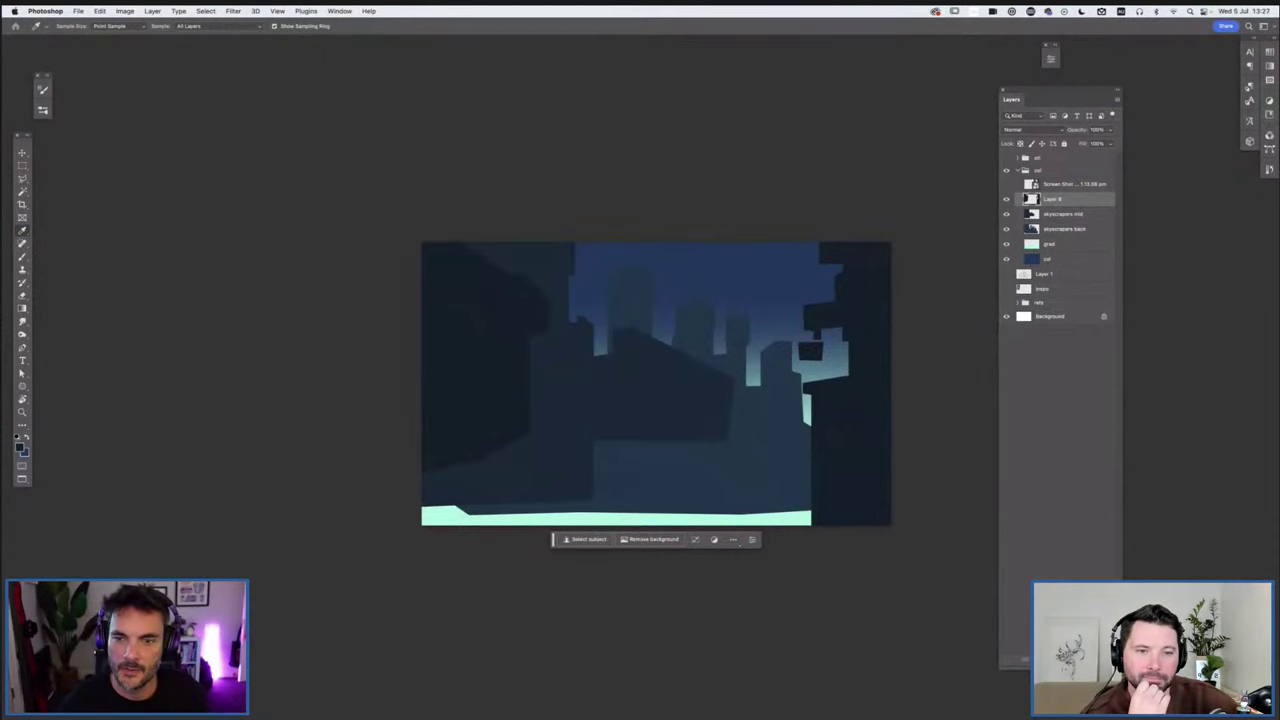
left_click(1050, 244)
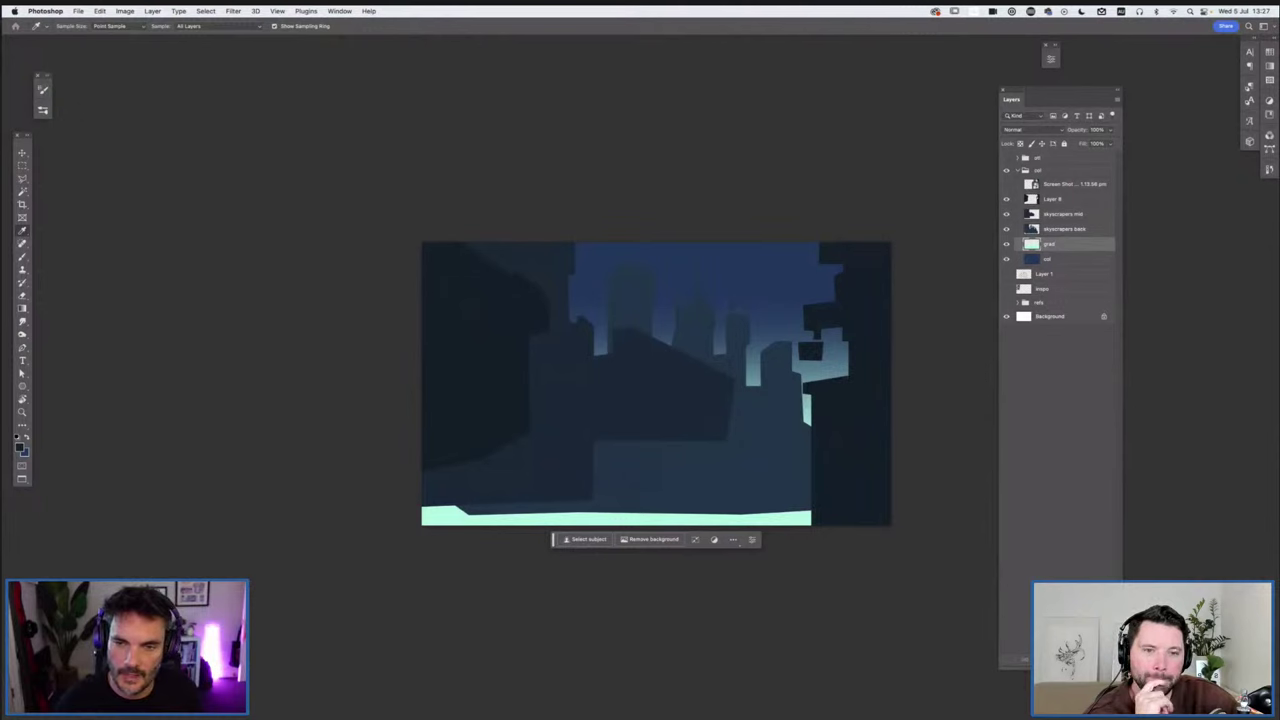
left_click_drag(1050, 244, 1050, 222)
key("super+bracketright")
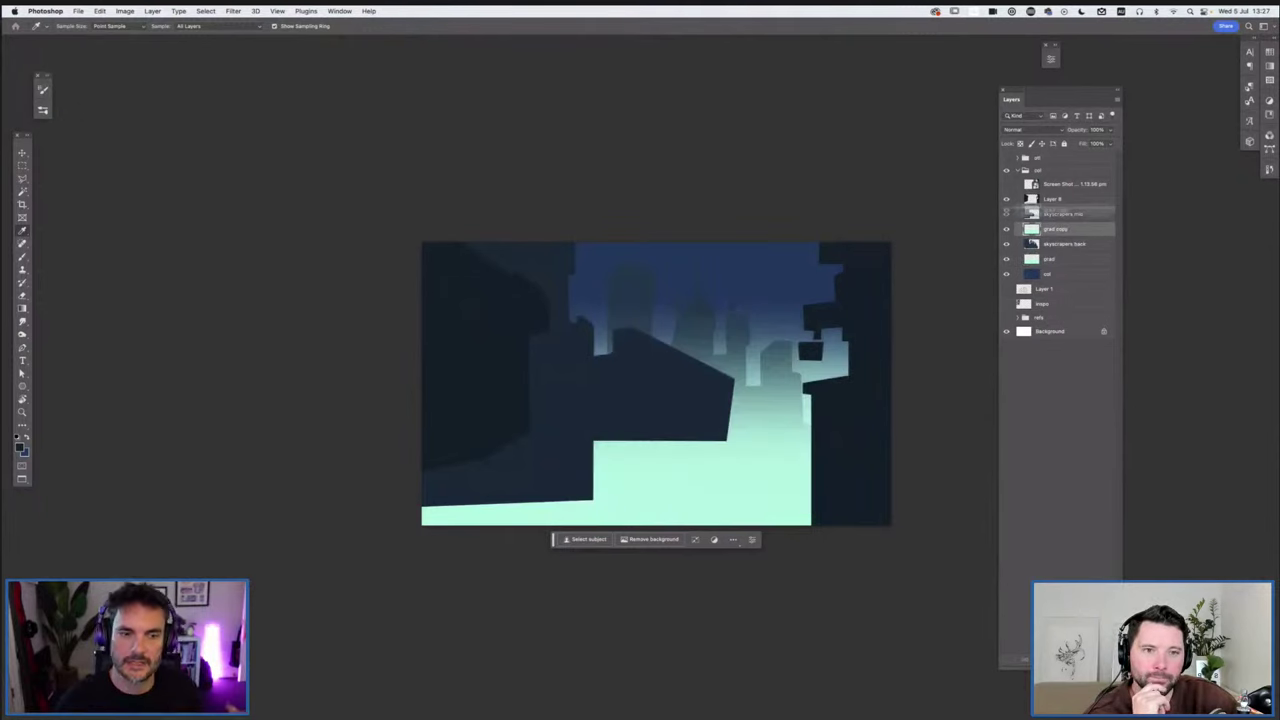
Place another copy of the grad layer above skyscrapers mid and squash it vertically so its haze starts lower behind the tiger
key("super+j")
key("super+bracketright")
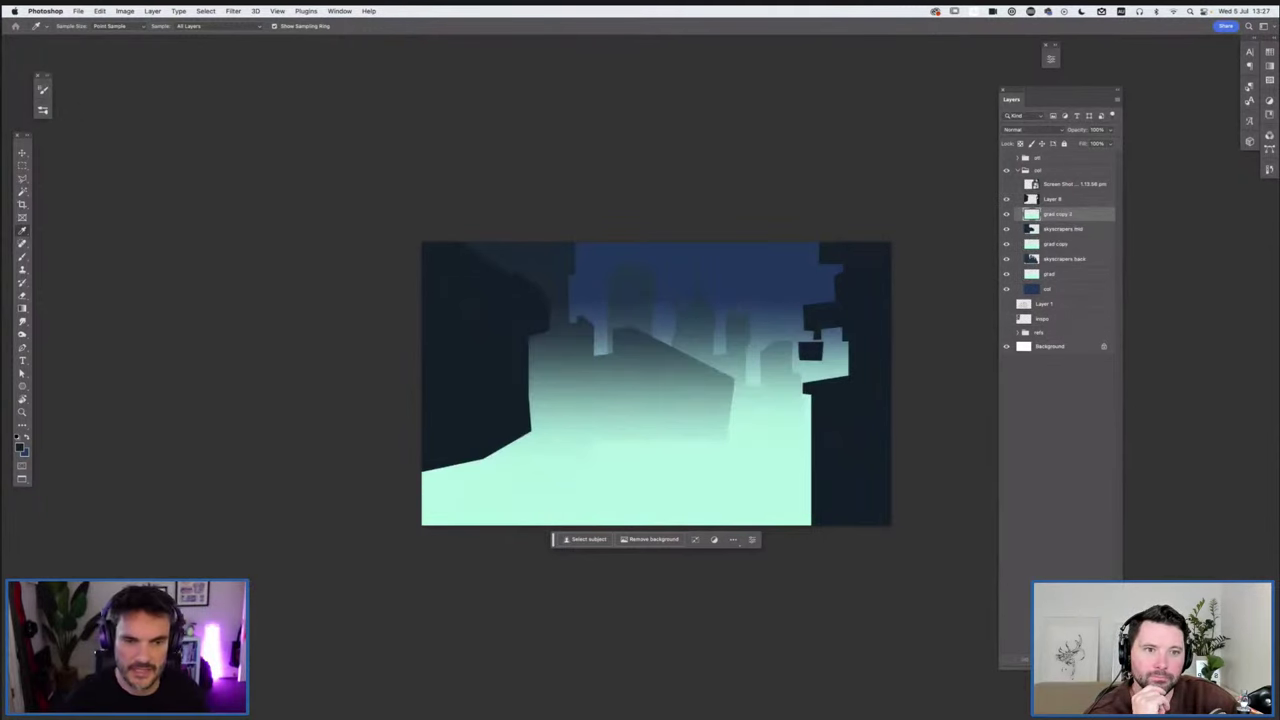
key("super+t")
left_click_drag(656, 300, 656, 375)
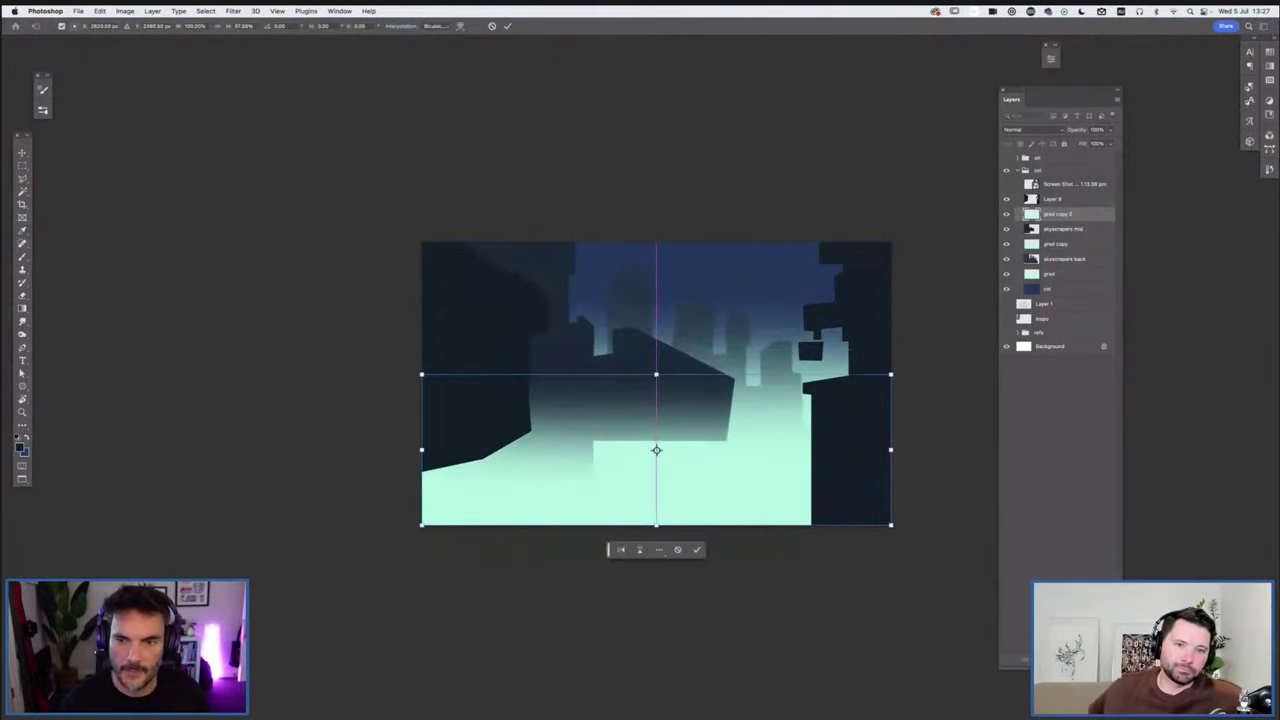
key("Return")
Squash the grad copy layer above skyscrapers back vertically by lowering its upper edge slightly
left_click(1060, 244)
key("i")
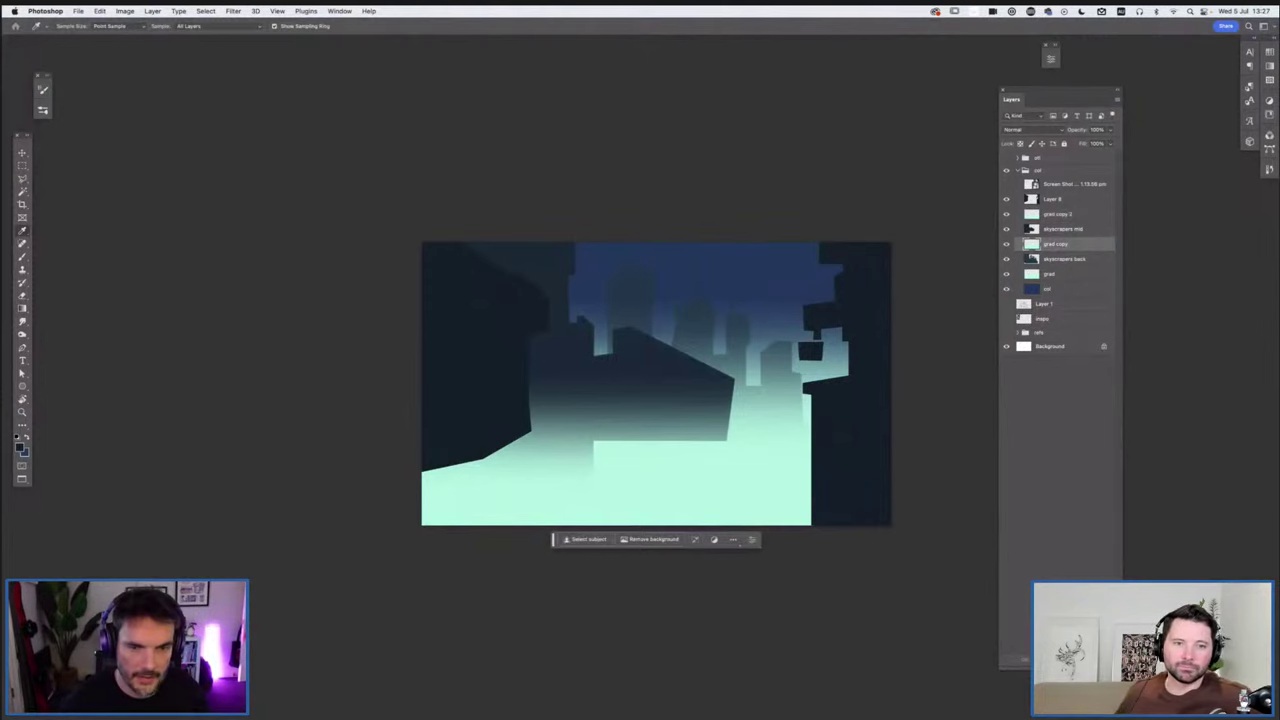
key("super+t")
left_click_drag(656, 300, 656, 336)
key("Return")
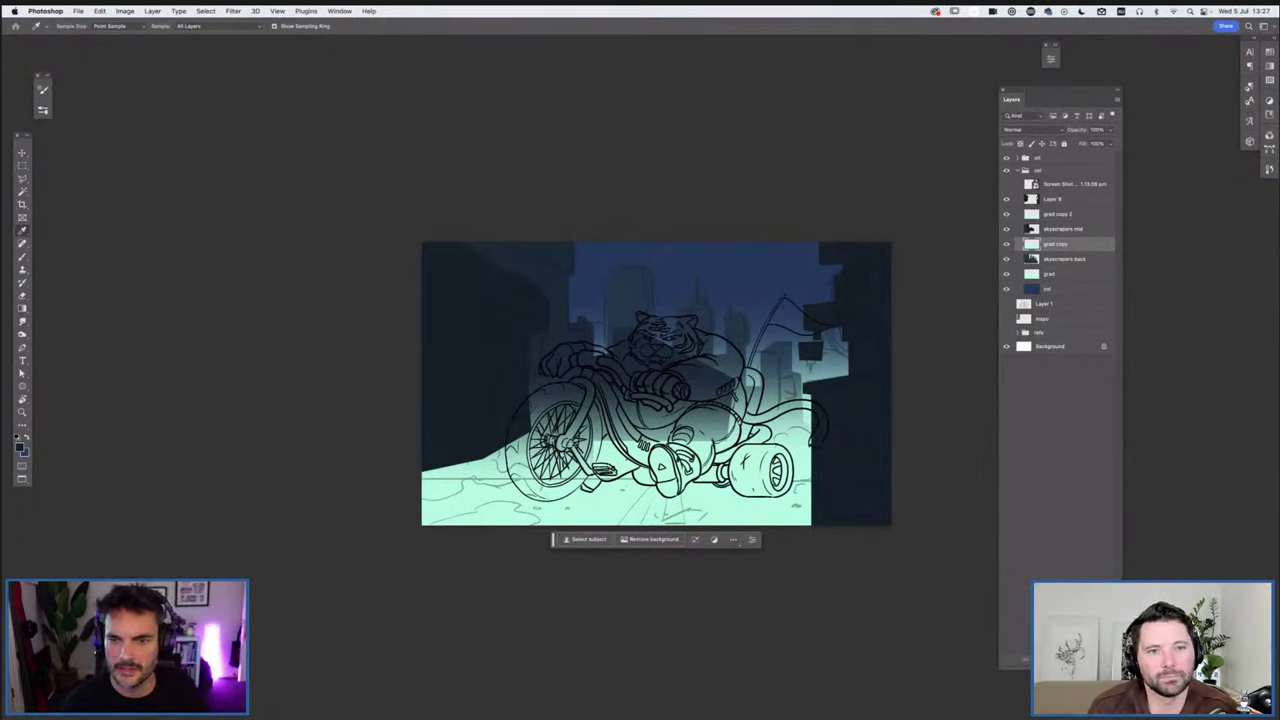
Group all the background colour layers, from the near buildings layer down to the blue base layer
left_click(1053, 199)
left_click(1048, 289, "shift")
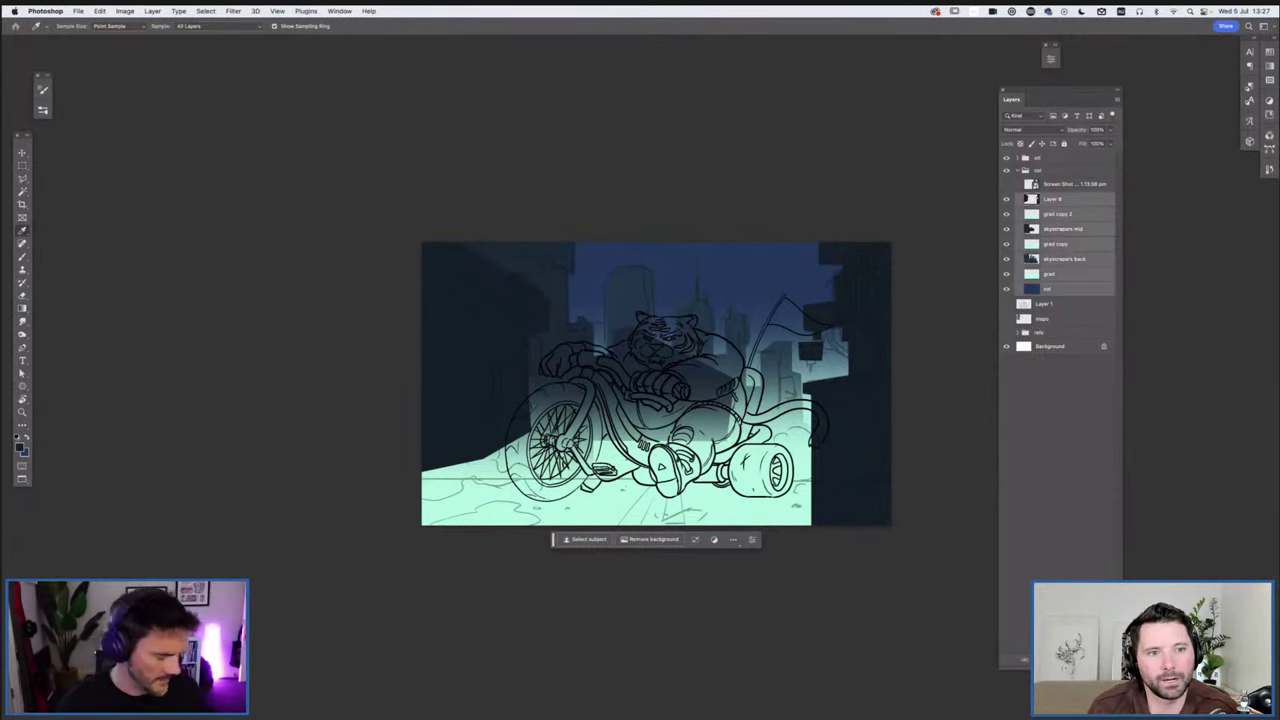
key("super+g")
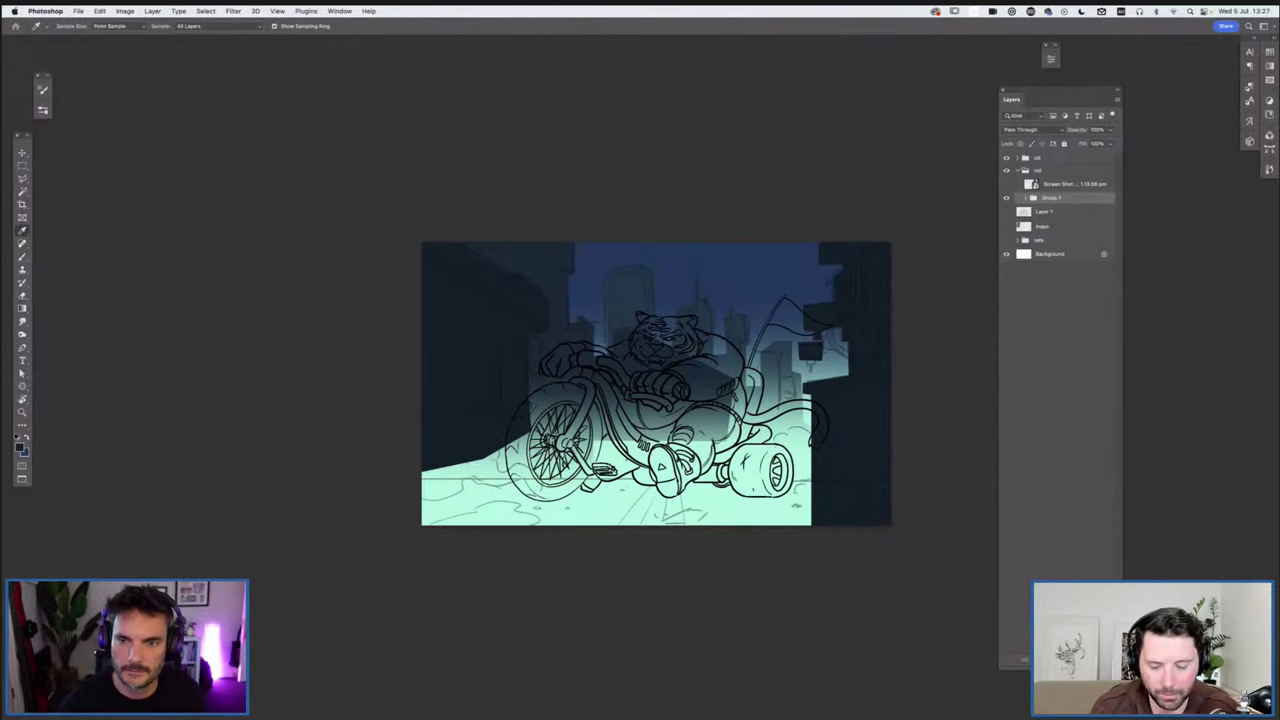
Add a new layer named main directly above the background group
left_click(1072, 184)
left_click(1052, 198)
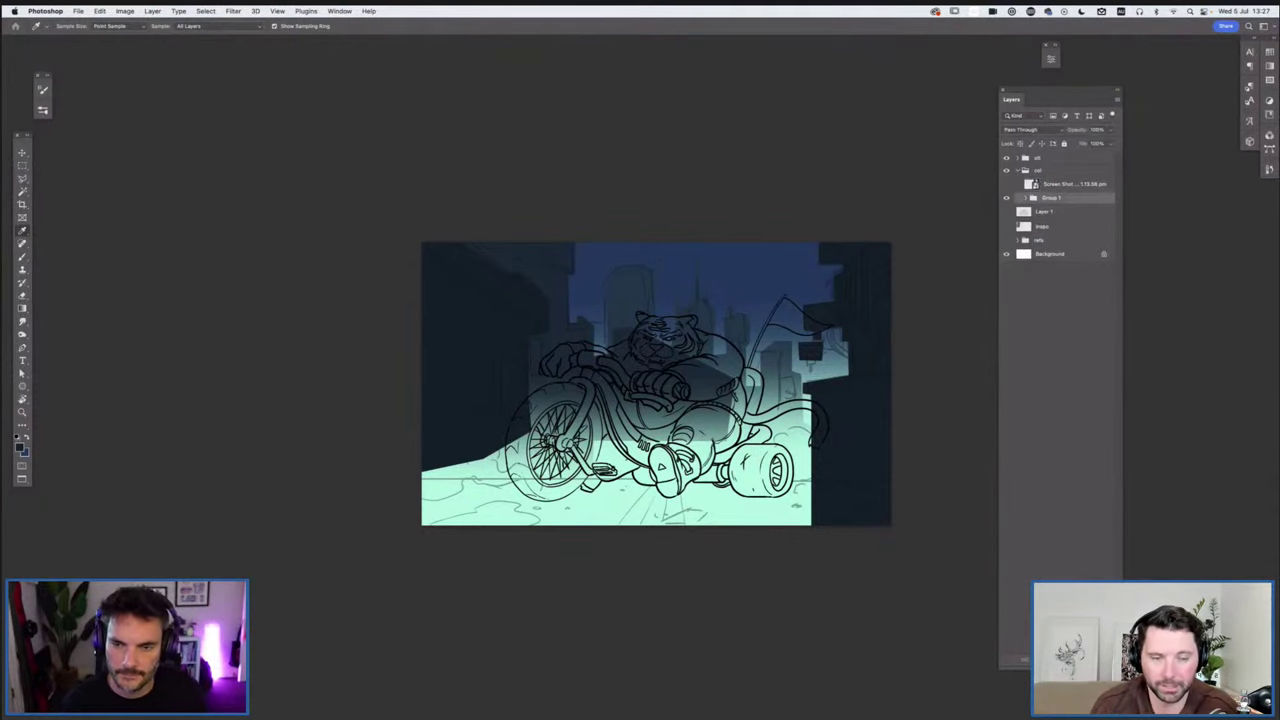
key("super+shift+alt+n")
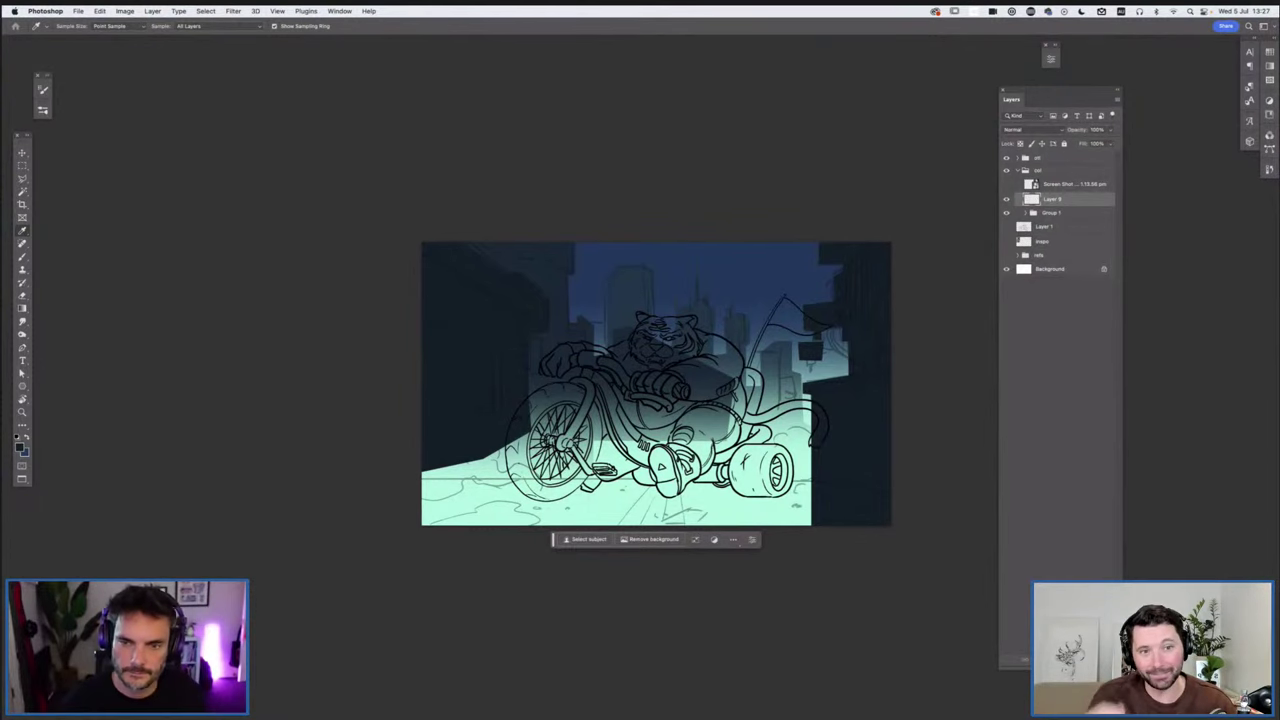
type("ma")
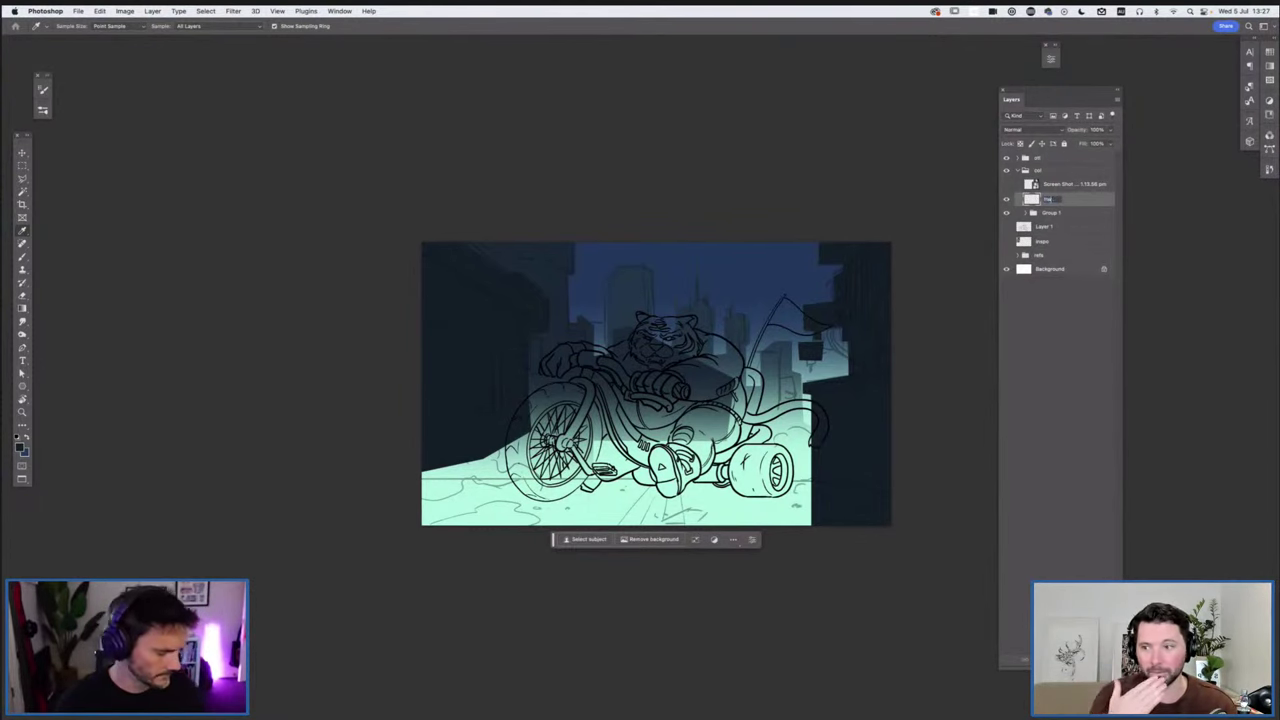
Inside the background group, add a new layer named smoke above the near buildings layer
left_click(1025, 213)
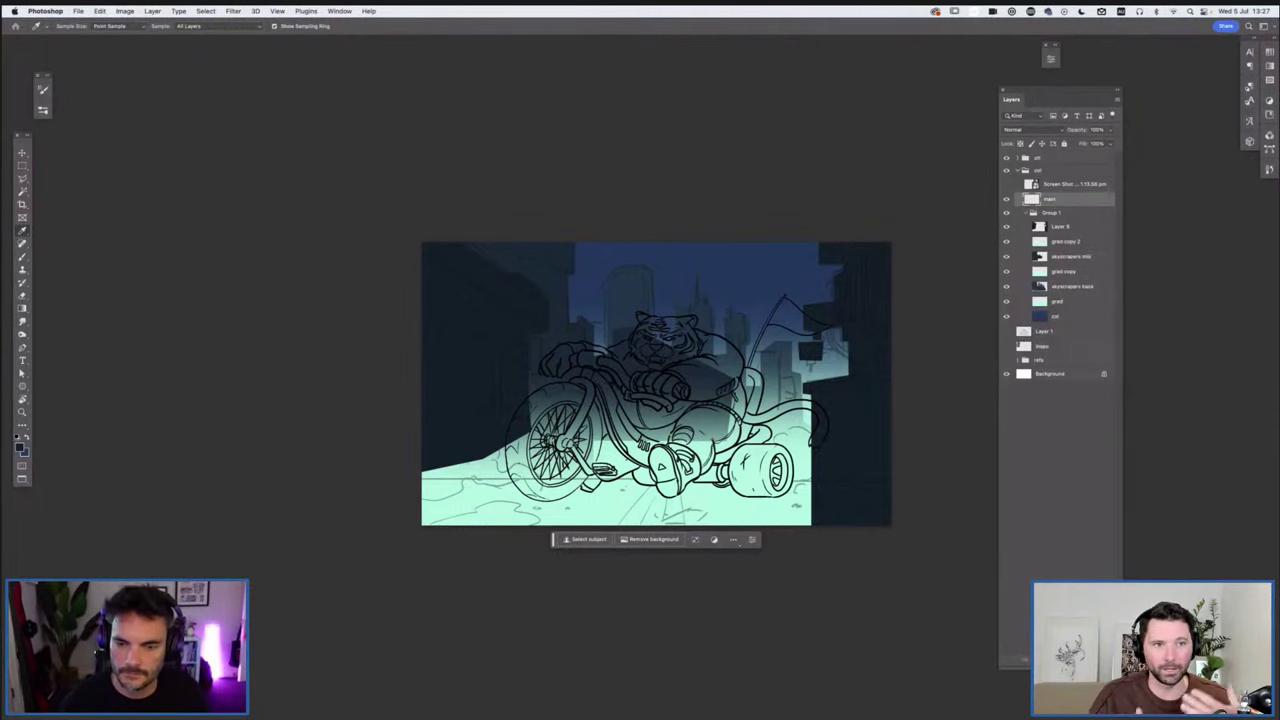
left_click(1061, 227)
key("alt+shift+super+n")
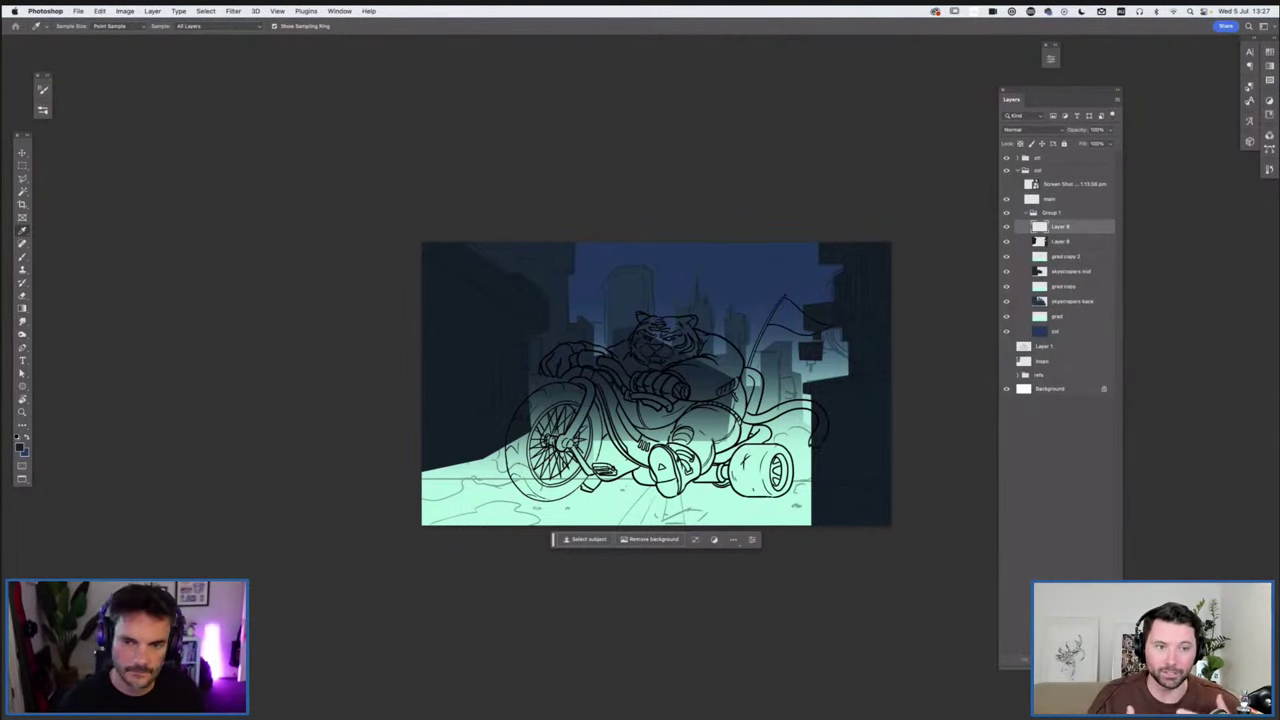
double_click(1060, 227)
type("smoke")
key("Return")
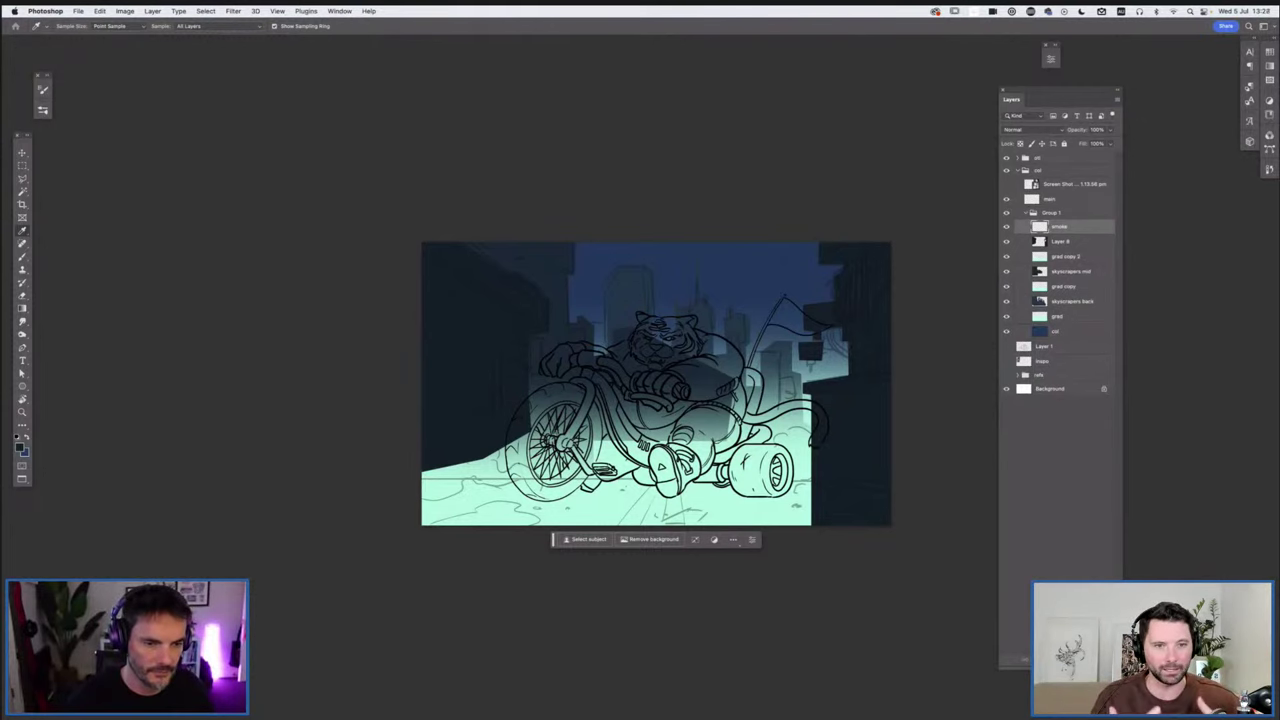
Sample the mint ground as the foreground colour, set the lasso feather to 0 px and switch to the freehand lasso
left_click(676, 510)
key("super+plus")
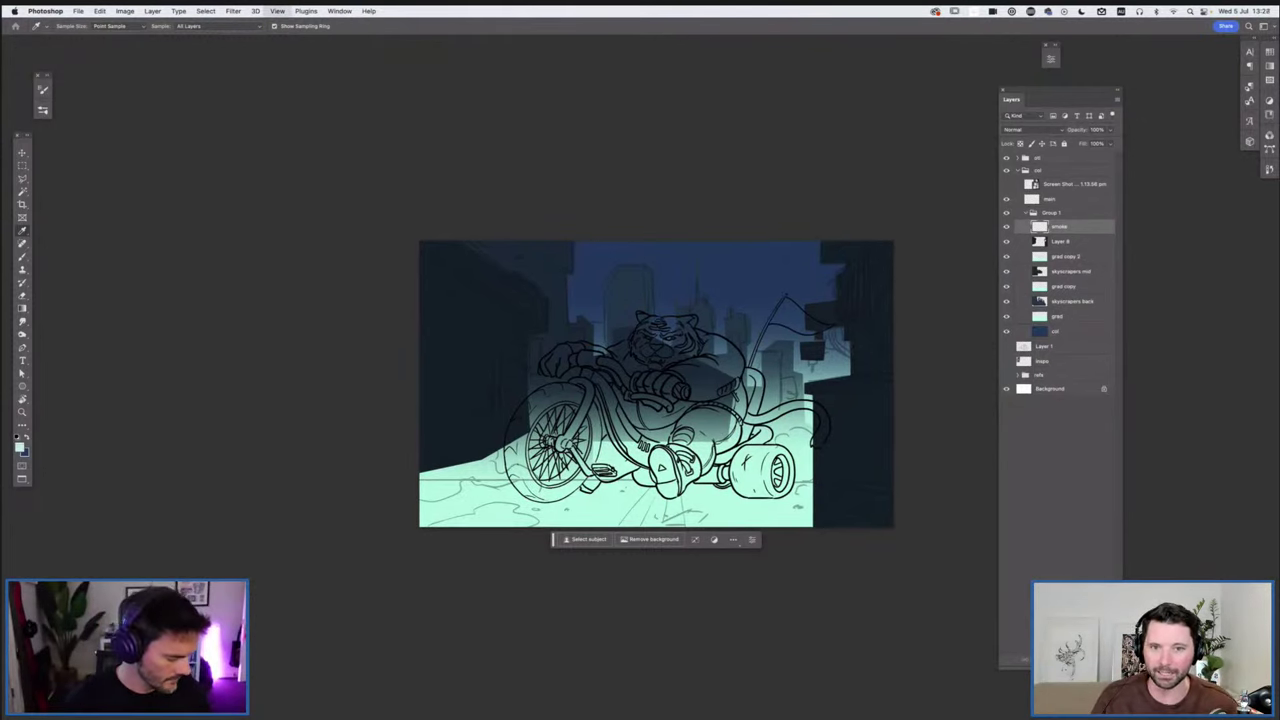
key("super+equal")
key("l")
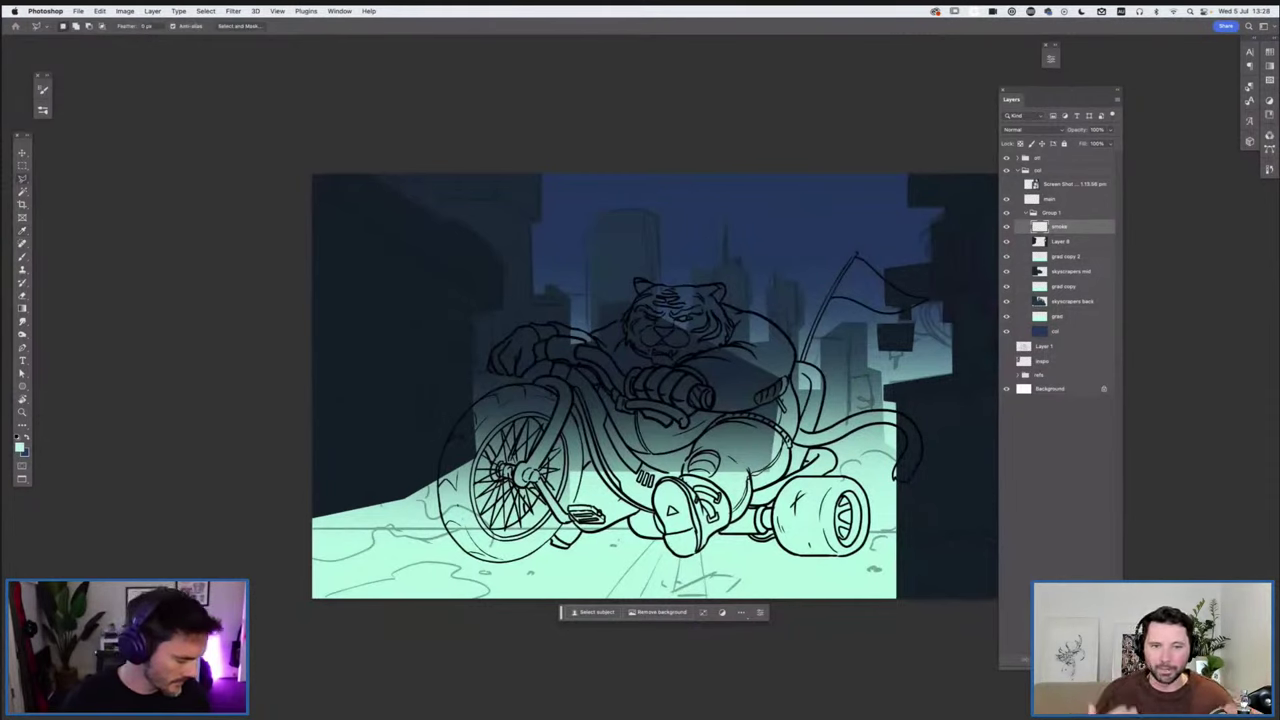
key("Return")
type("0LL")
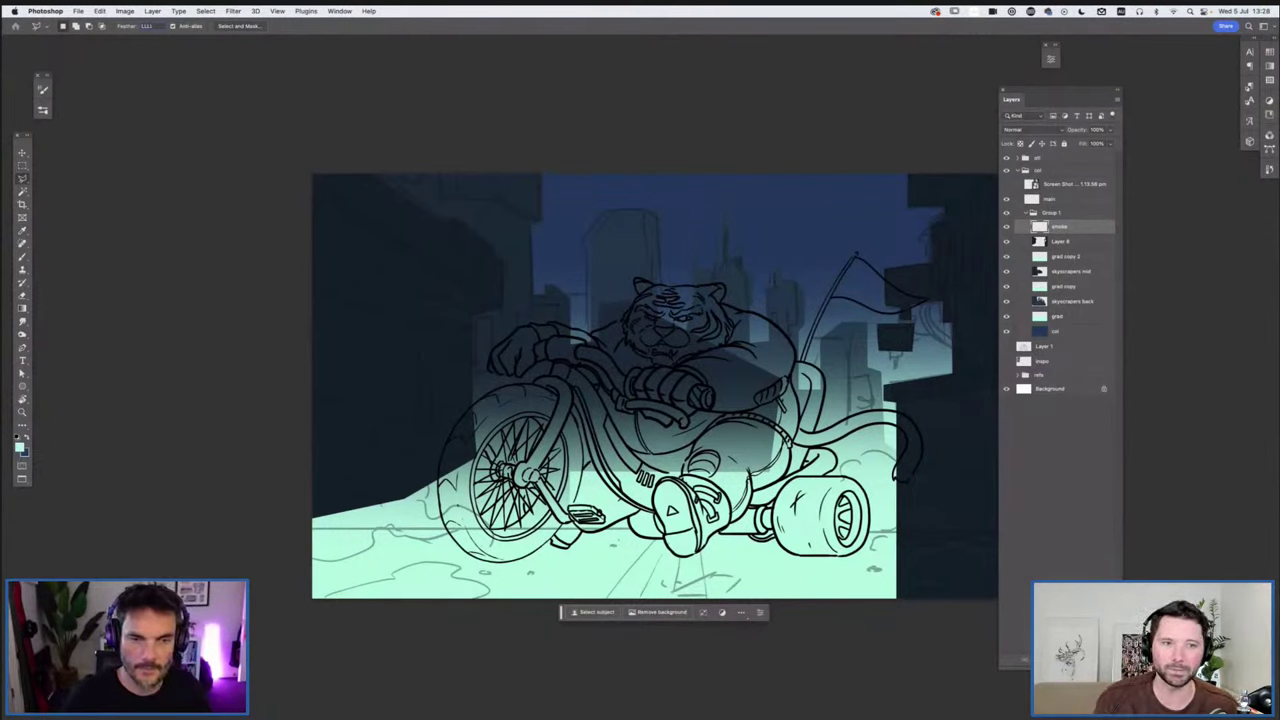
key("Return")
key("Return")
left_click(690, 368)
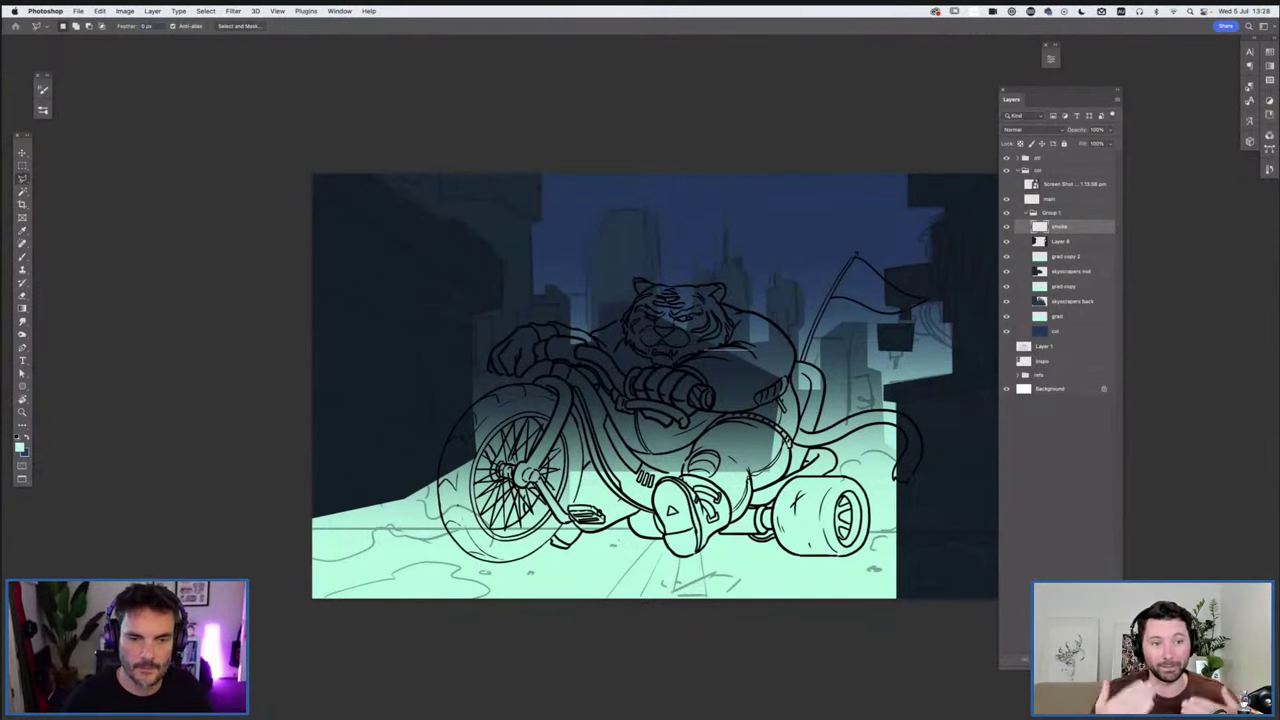
double_click(755, 350)
key("Return")
key("shift+l")
key("shift+l")
Lasso the billowing smoke clouds in front of the right-hand building, fill them with mint and deselect
left_click_drag(690, 380, 560, 278)
mouse_move(887, 298)
left_mouse_down()
mouse_move(862, 293)
mouse_move(848, 324)
mouse_move(793, 363)
mouse_move(714, 352)
mouse_move(646, 422)
mouse_move(849, 440)
mouse_move(886, 488)
mouse_move(768, 494)
left_mouse_up()
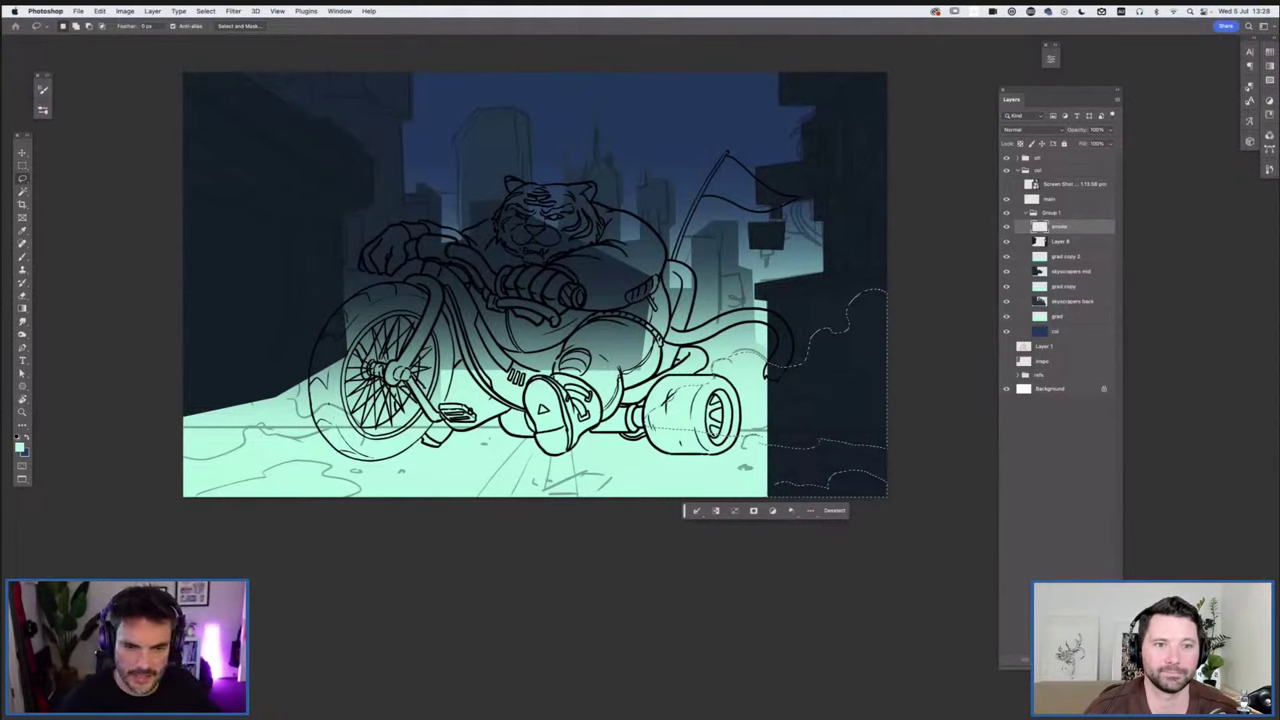
key("alt+BackSpace")
key("ctrl+d")
Lasso the smoke cloud at the illustration's left edge beside the front wheel, fill it with mint and deselect
left_click_drag(560, 300, 855, 324)
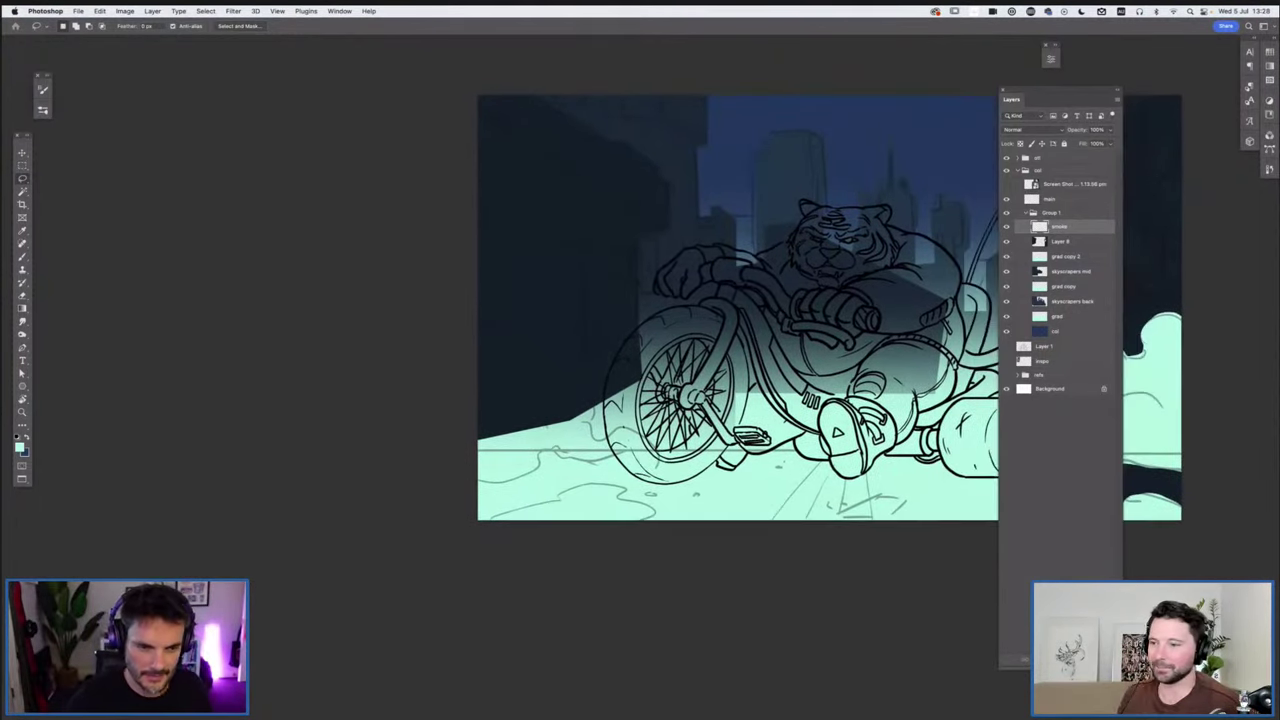
scroll(738, 310, "left", 2)
mouse_move(521, 322)
left_mouse_down()
mouse_move(578, 342)
mouse_move(601, 397)
mouse_move(640, 412)
mouse_move(690, 460)
left_mouse_up()
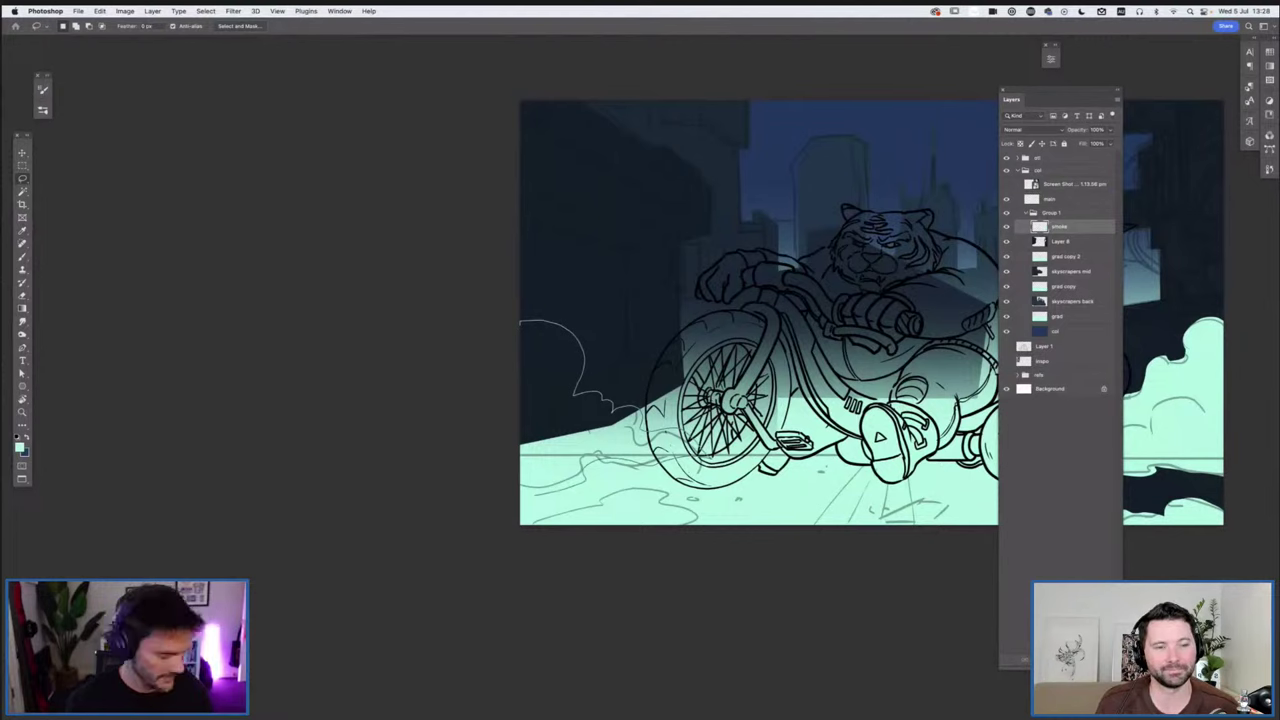
left_click_drag(519, 480, 519, 324)
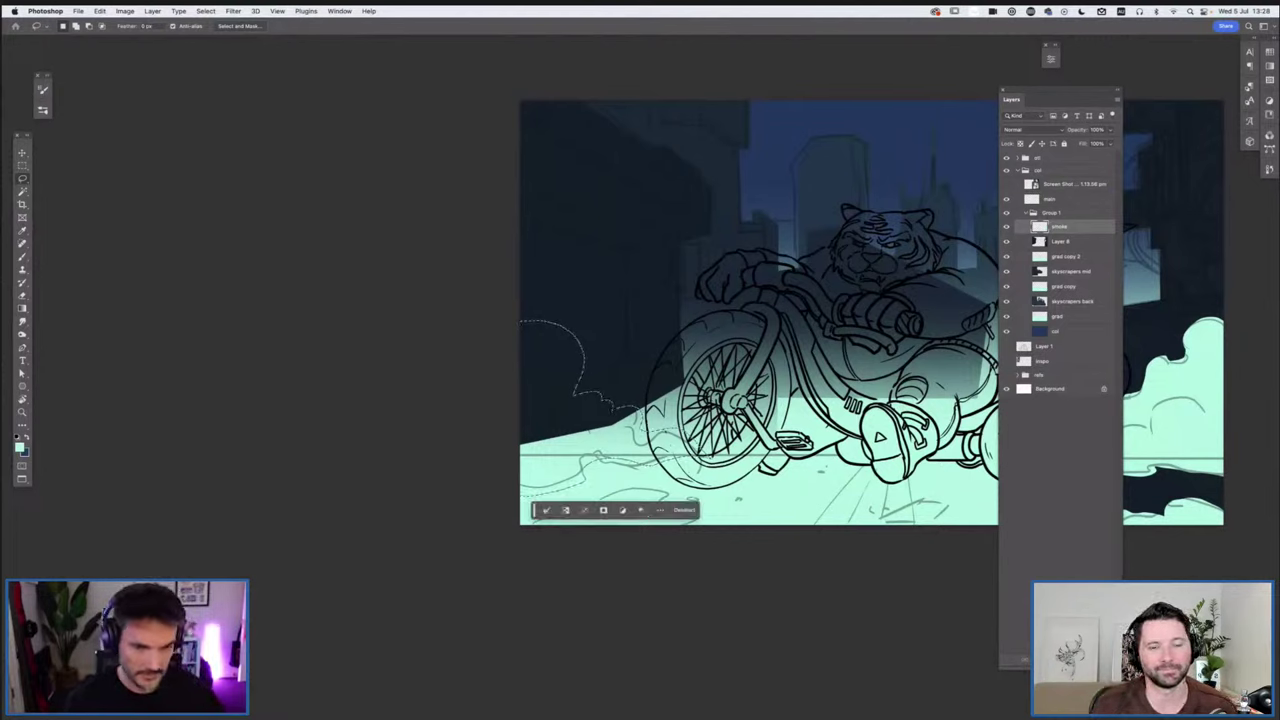
key("alt+BackSpace")
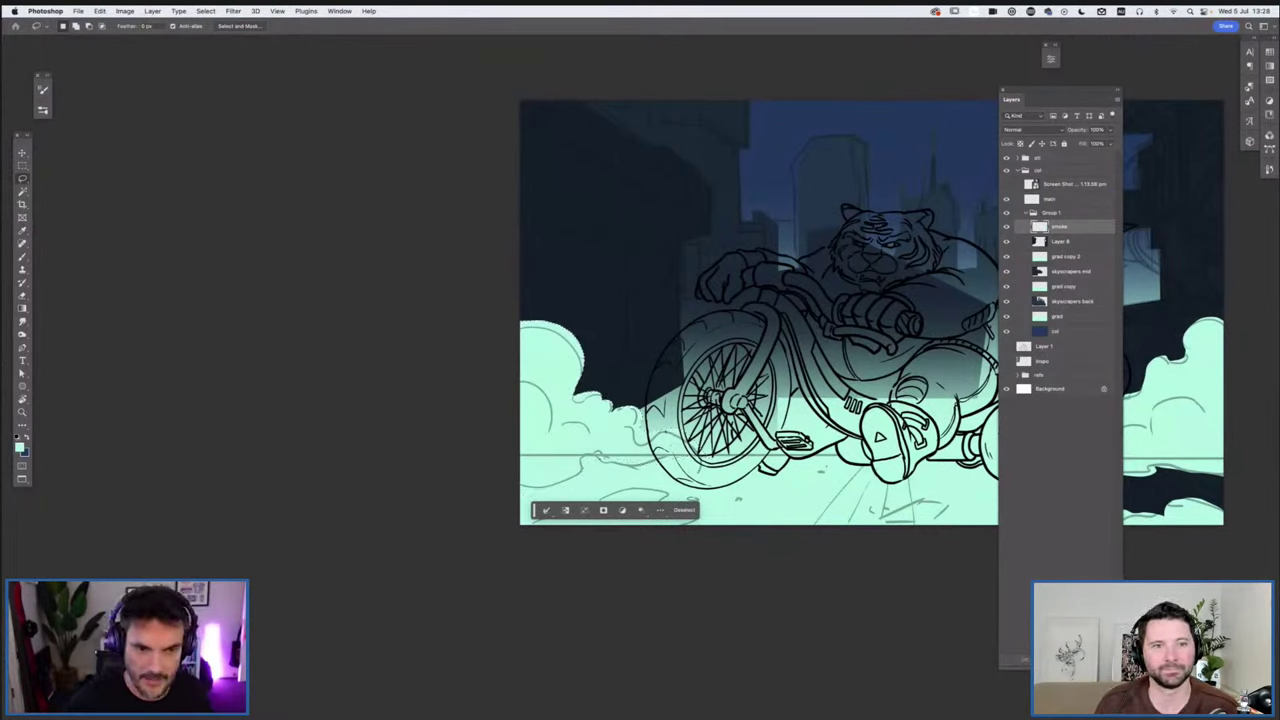
key("super+d")
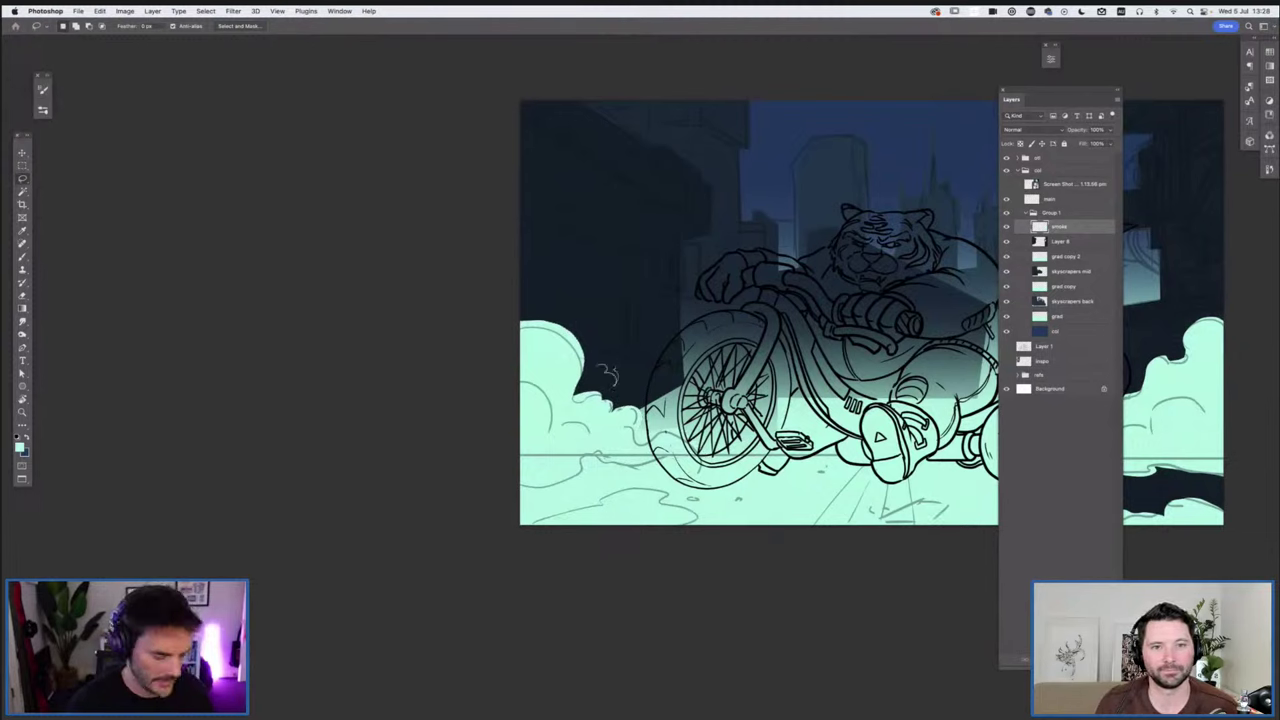
Lasso a small detached smoke wisp above the left-hand cloud, fill it with mint and deselect
left_click_drag(615, 384, 599, 364)
key("alt+BackSpace")
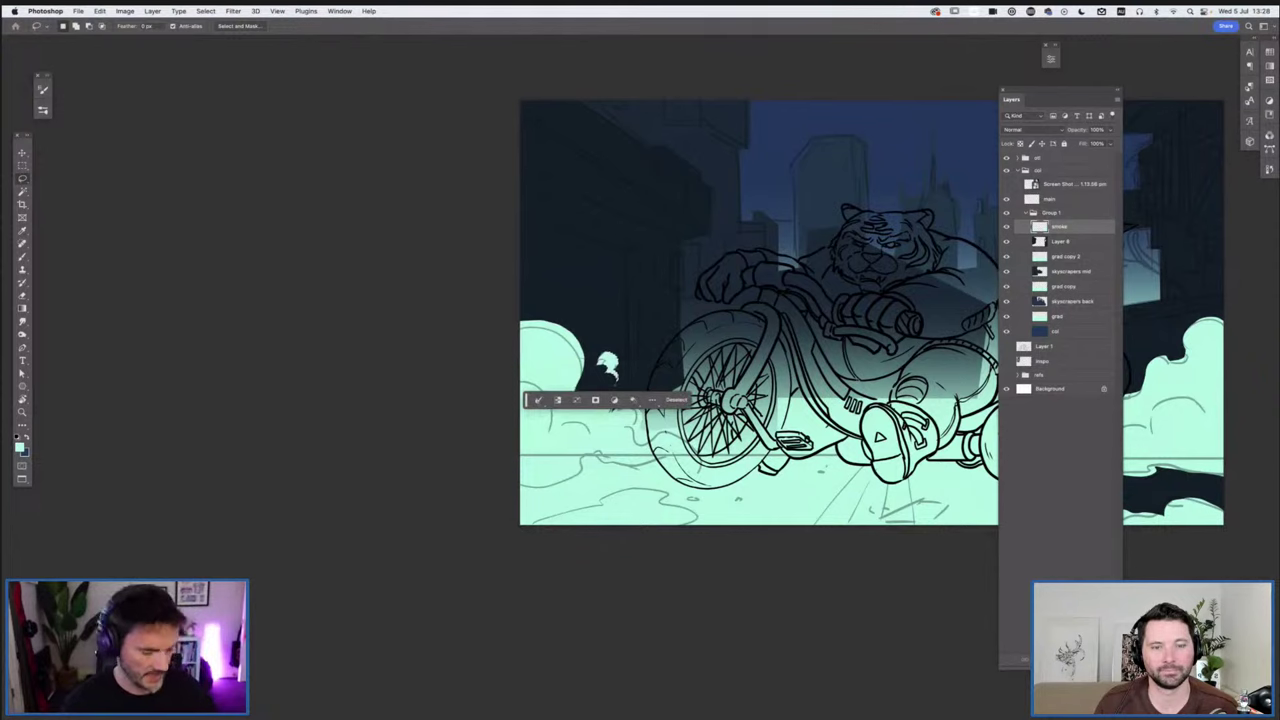
key("super+d")
key("super+minus")
key("super+minus")
key("super+minus")
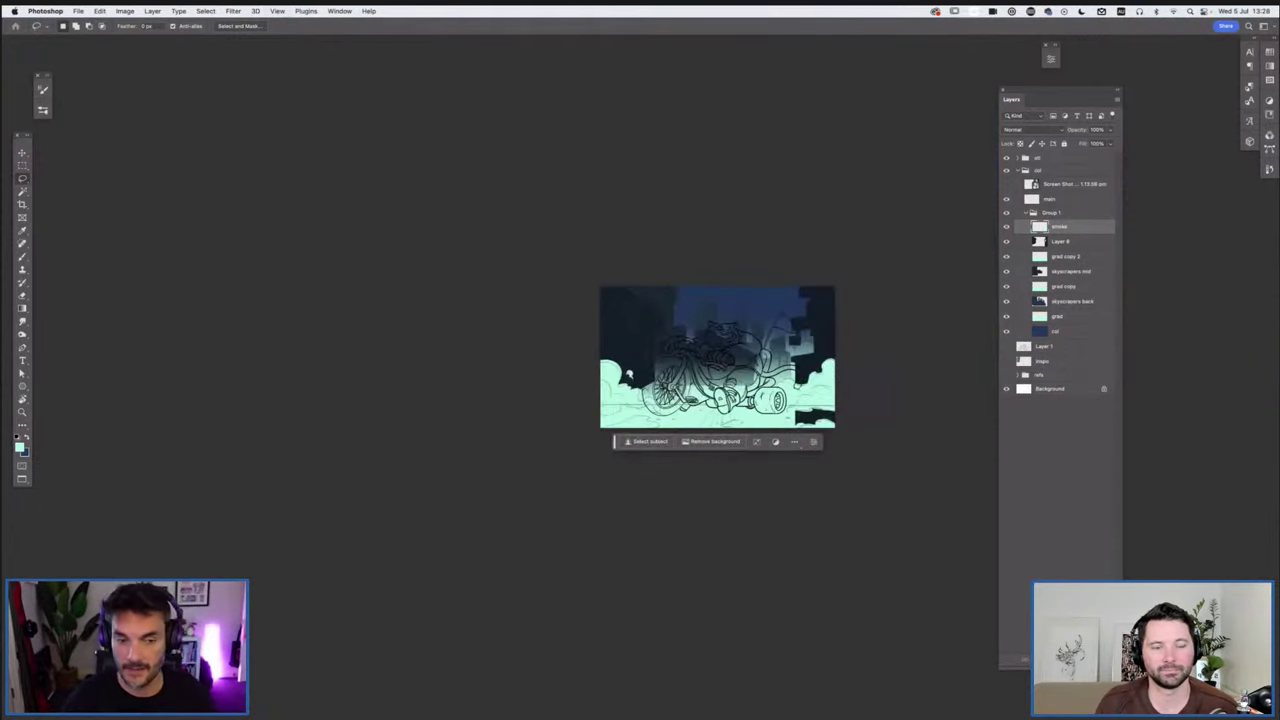
Lasso small smoke wisps above the right-hand cloud and near the tiger's tail, fill them with mint and deselect
key("super+equal")
key("super+equal")
key("super+equal")
scroll(640, 312, "right", 5)
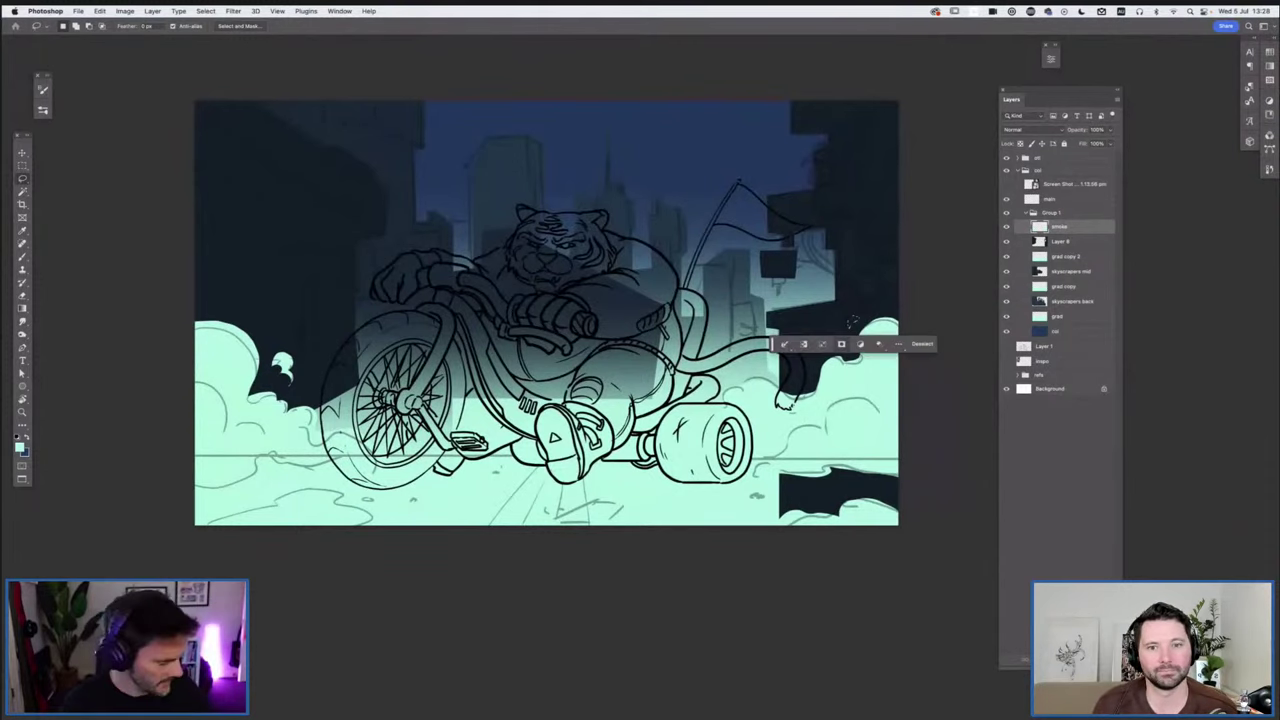
key("super+minus")
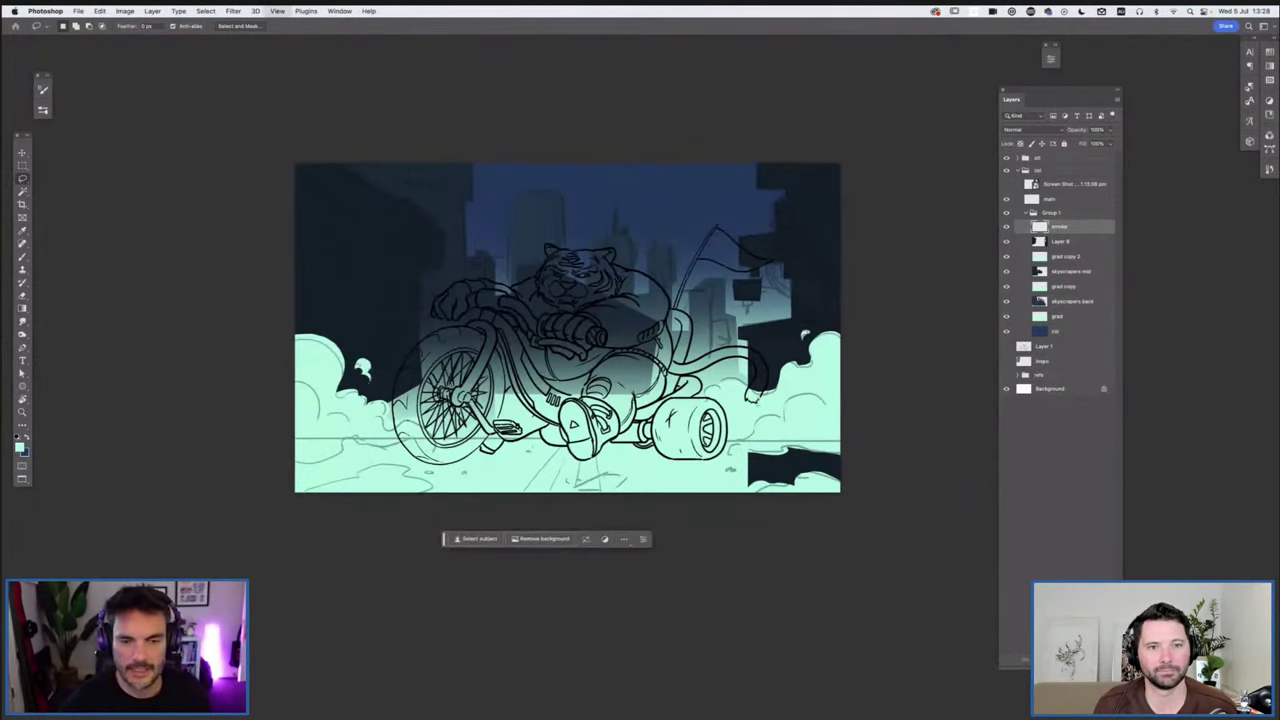
key("super+minus")
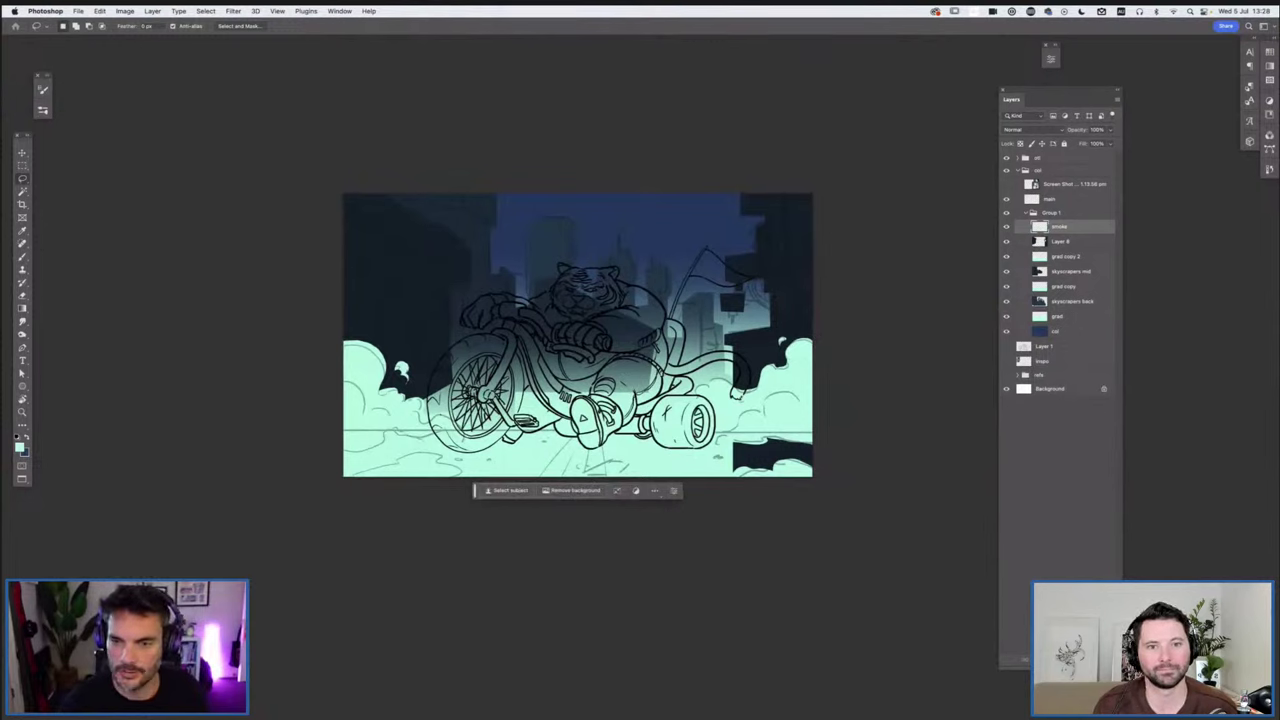
Add a new layer named ground between the smoke layer and the near buildings layer
left_click(1061, 241)
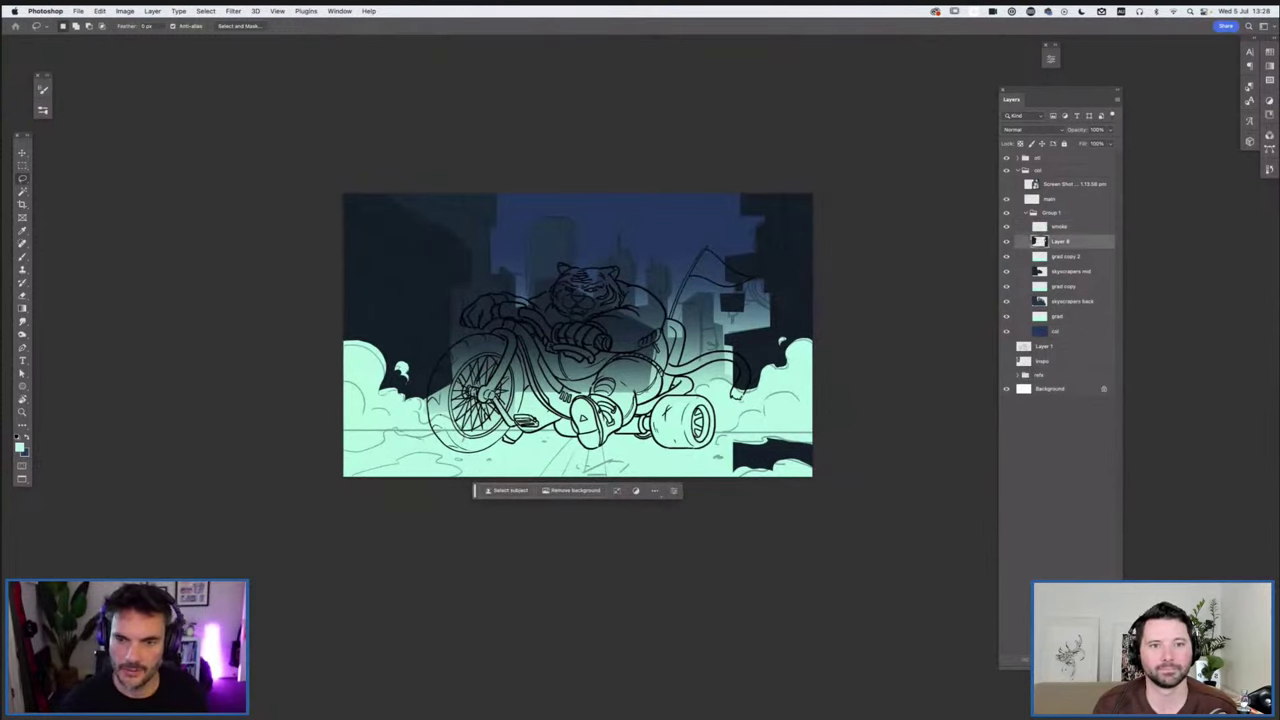
key("super+j")
type("blmok")
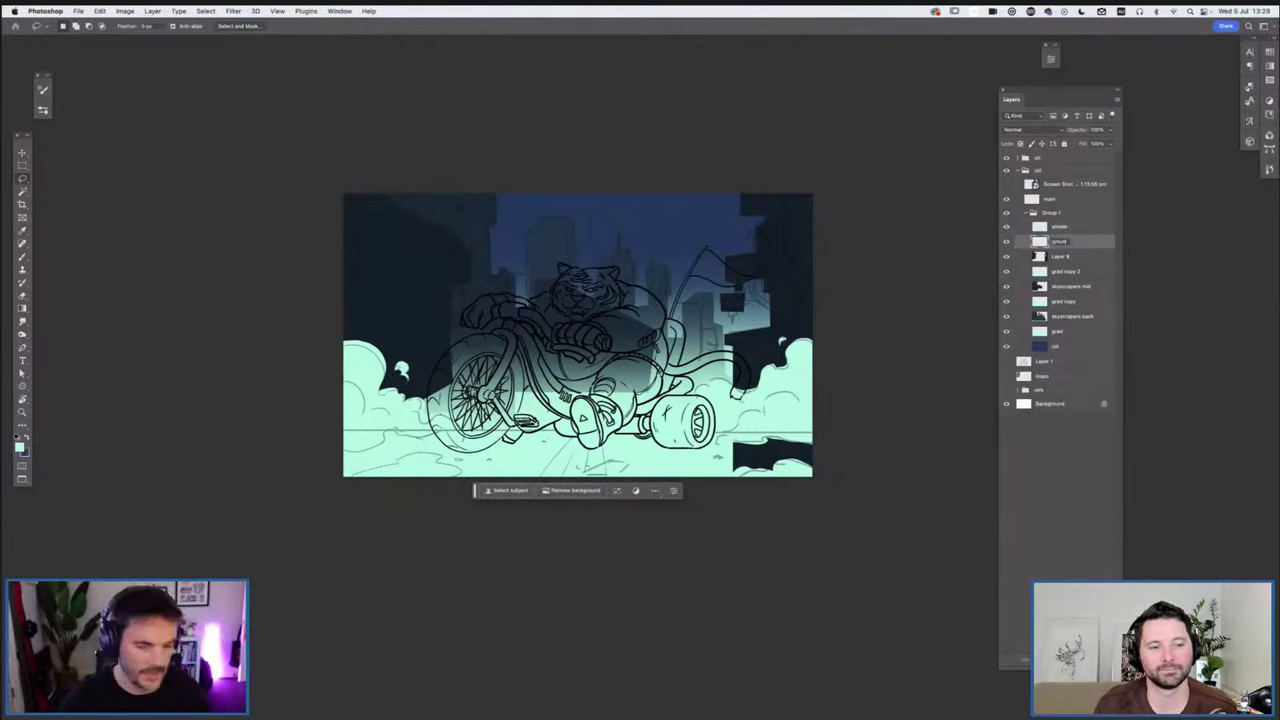
key("Return")
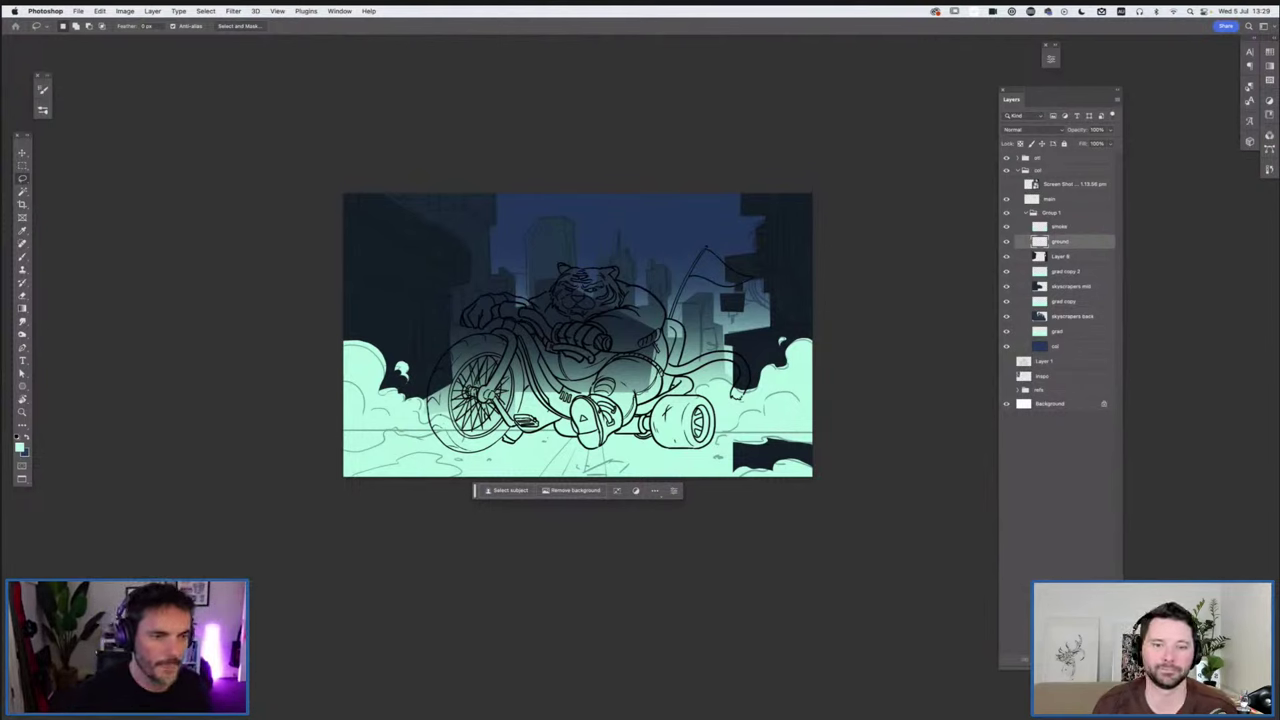
Choose a dark grey-teal foreground colour, fill a full-width rectangle below the horizon line on the ground layer and deselect
left_click(20, 447)
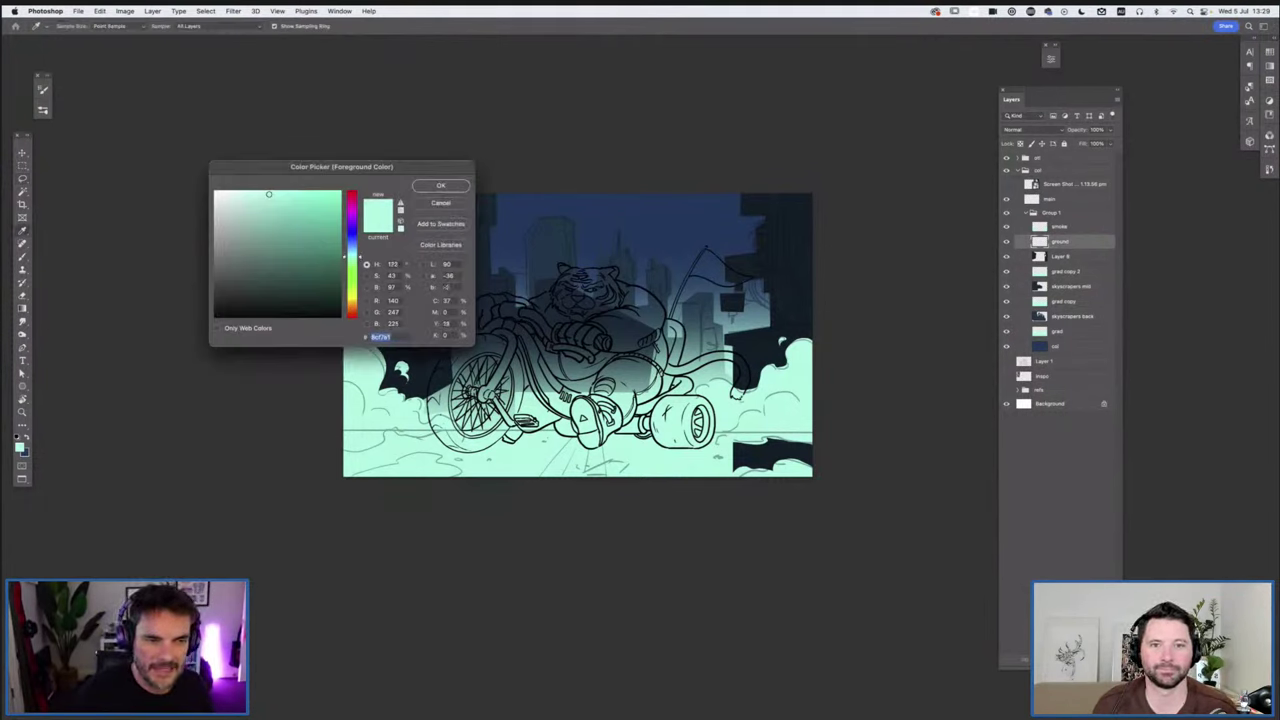
left_click(352, 252)
left_click(291, 269)
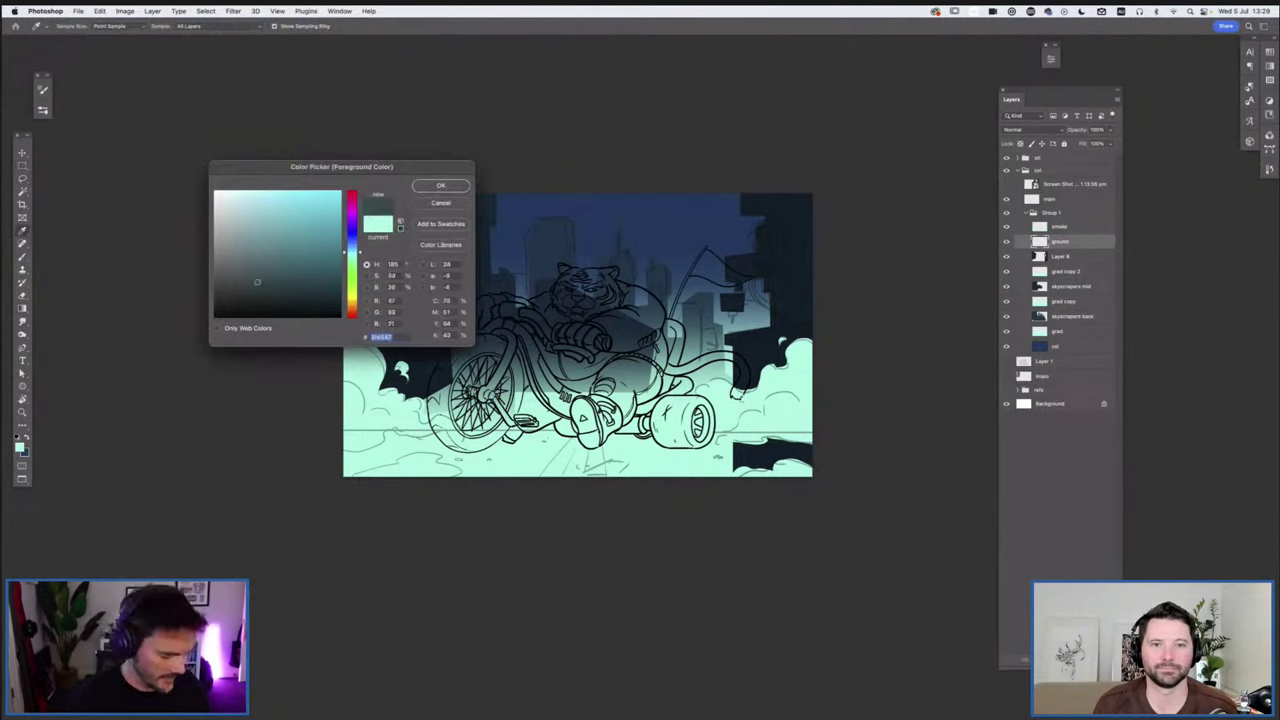
key("Return")
left_click_drag(814, 478, 300, 408)
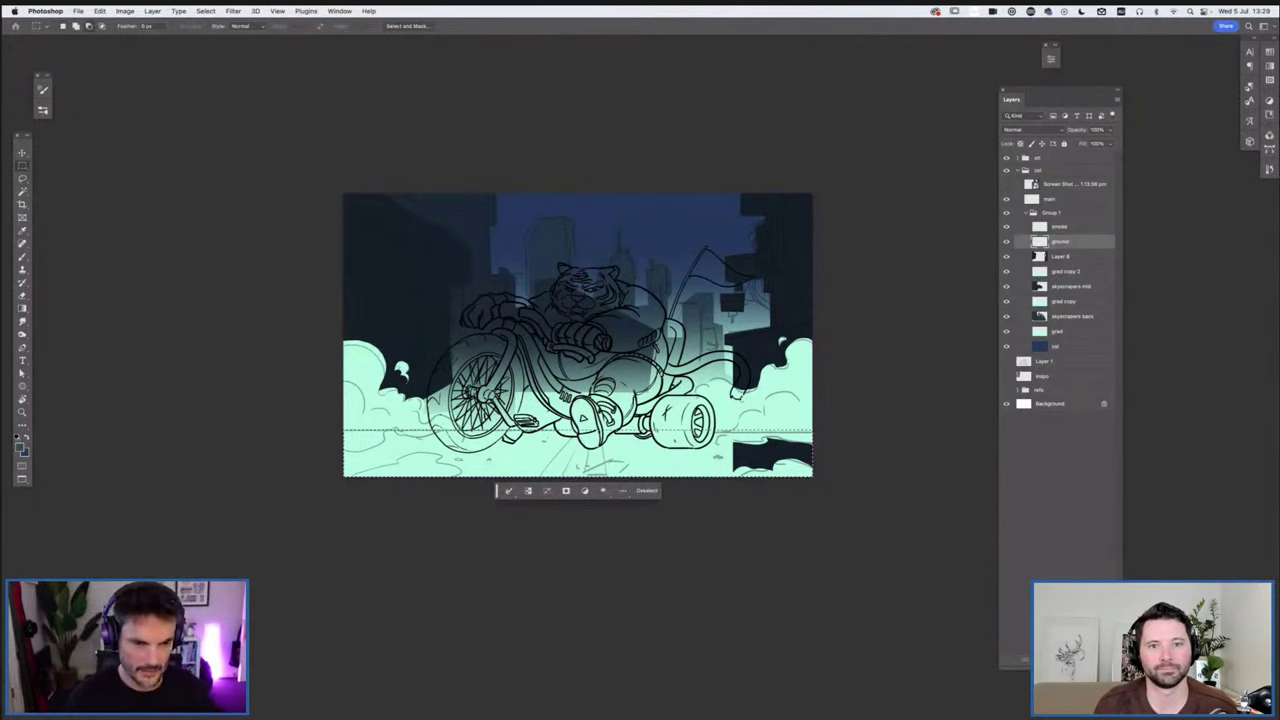
key("Delete")
key("super+d")
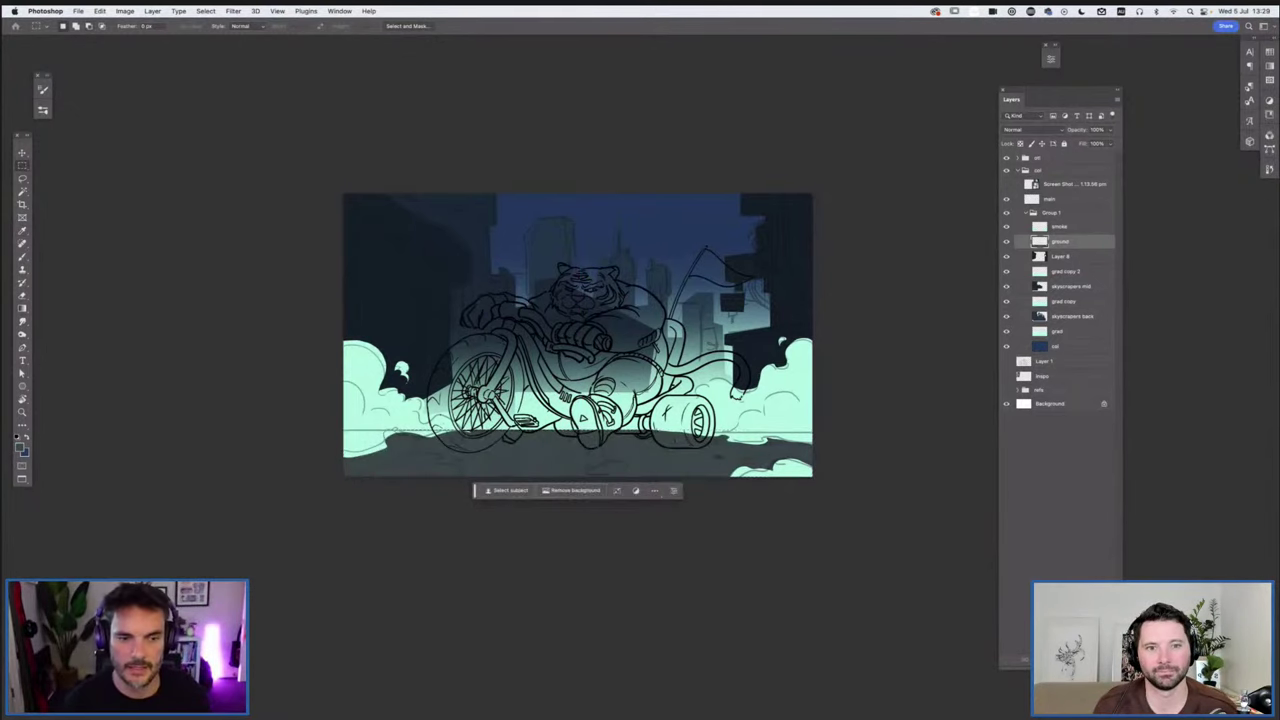
left_click_drag(738, 393, 789, 383)
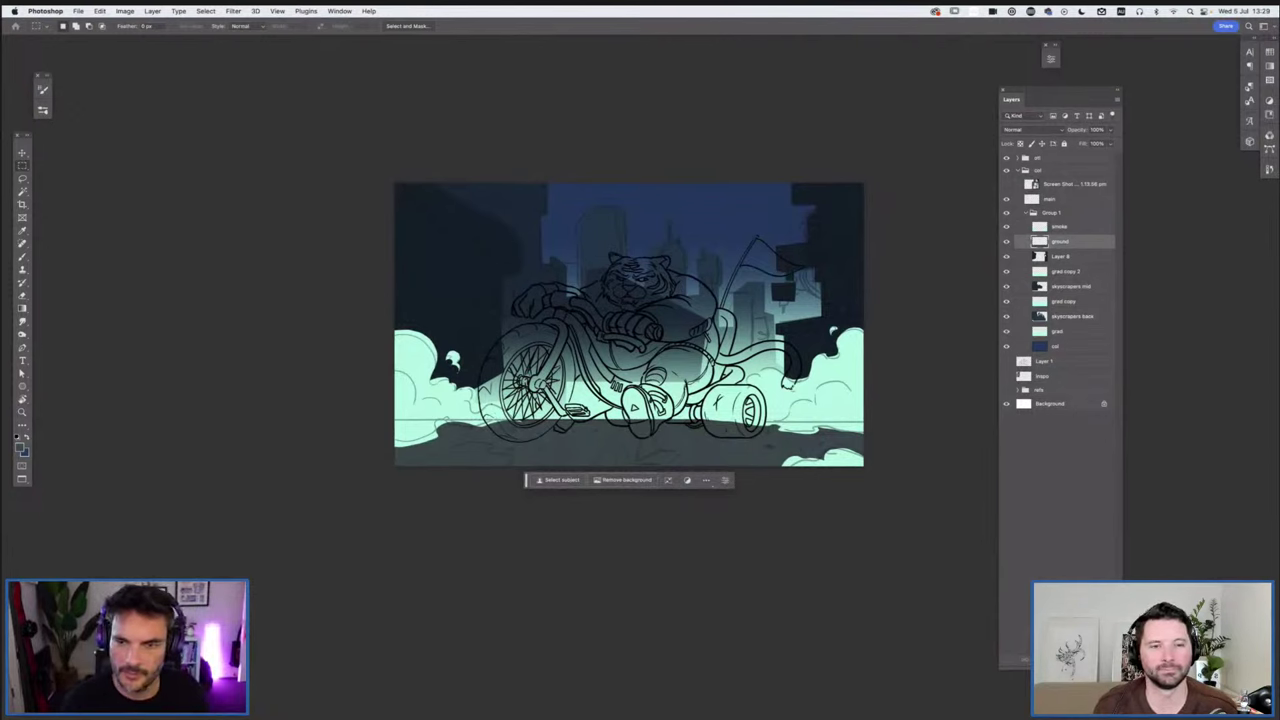
Collapse Group 1, compare the artwork with the group hidden and shown, and make the main layer active
left_click(1026, 213)
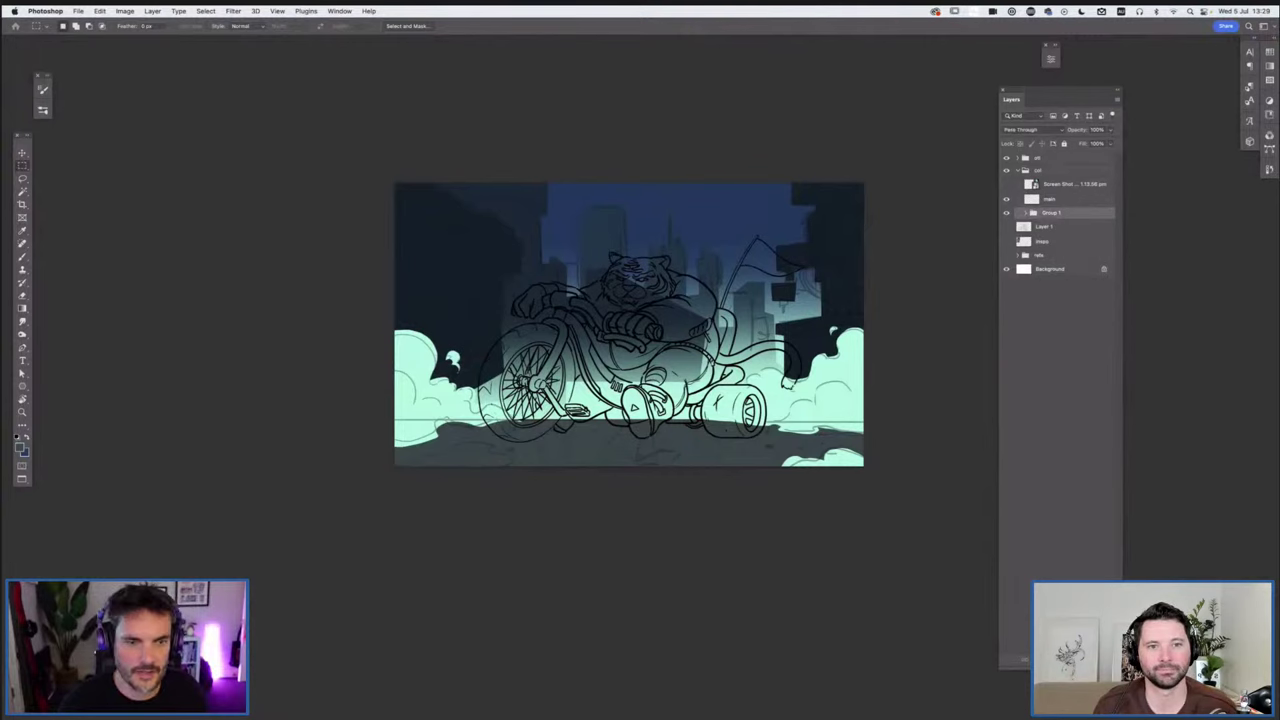
left_click(1007, 213)
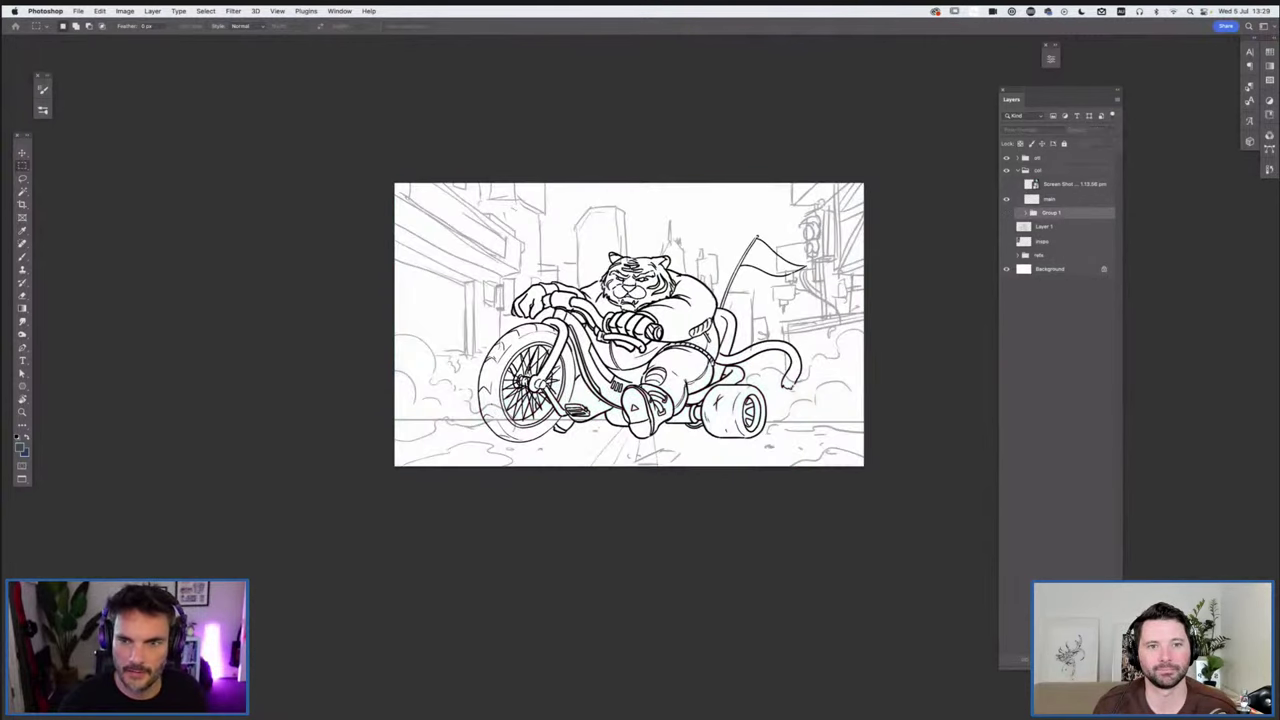
key("super+comma")
left_click(1050, 199)
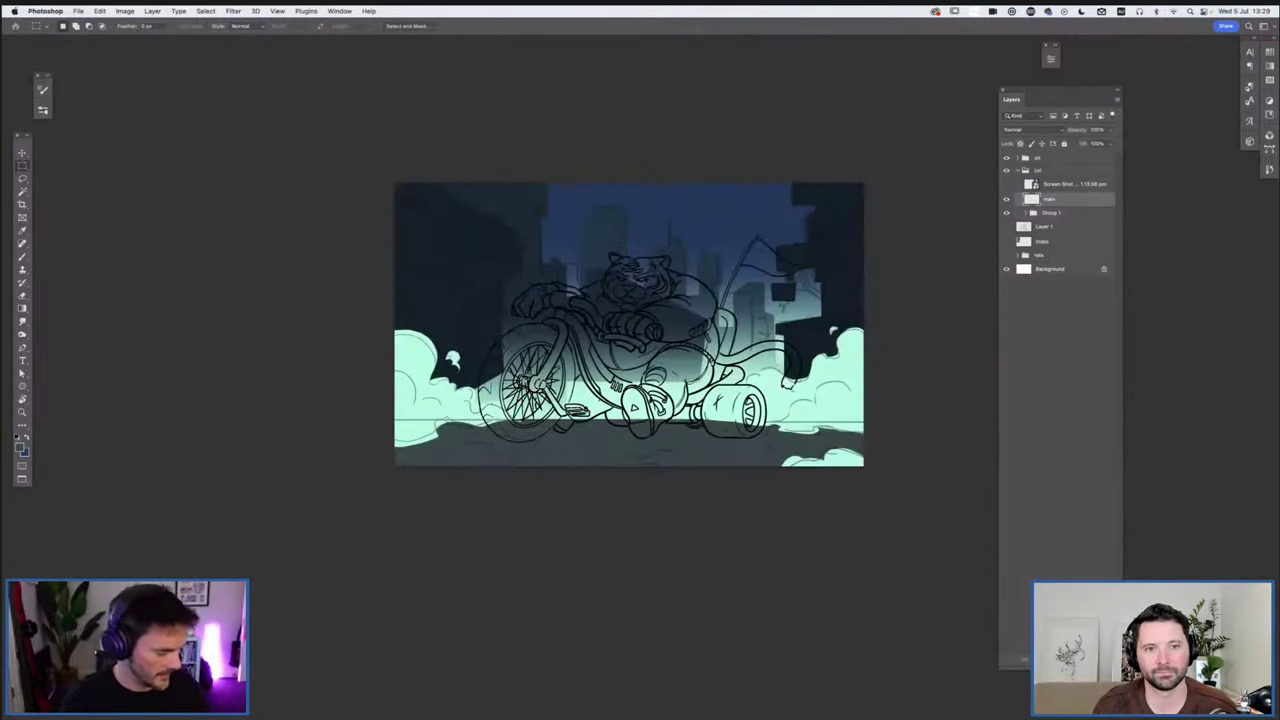
key("l")
key("super+equal")
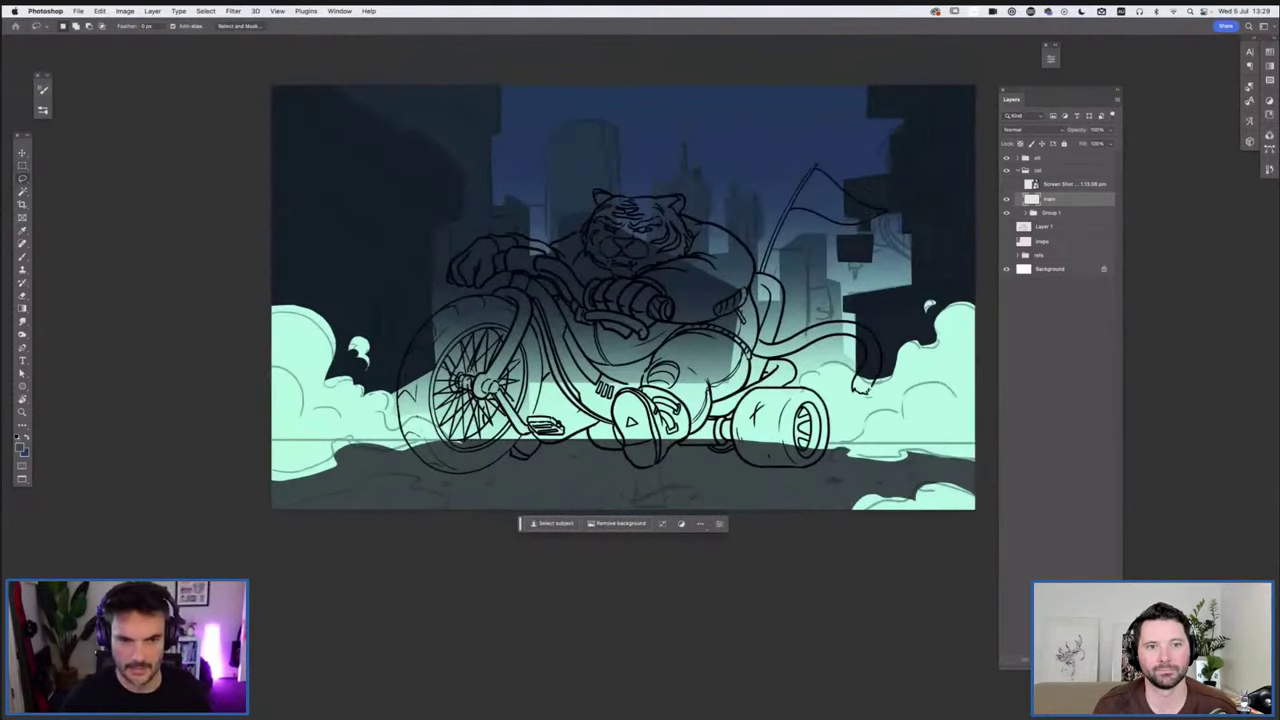
key("super+equal")
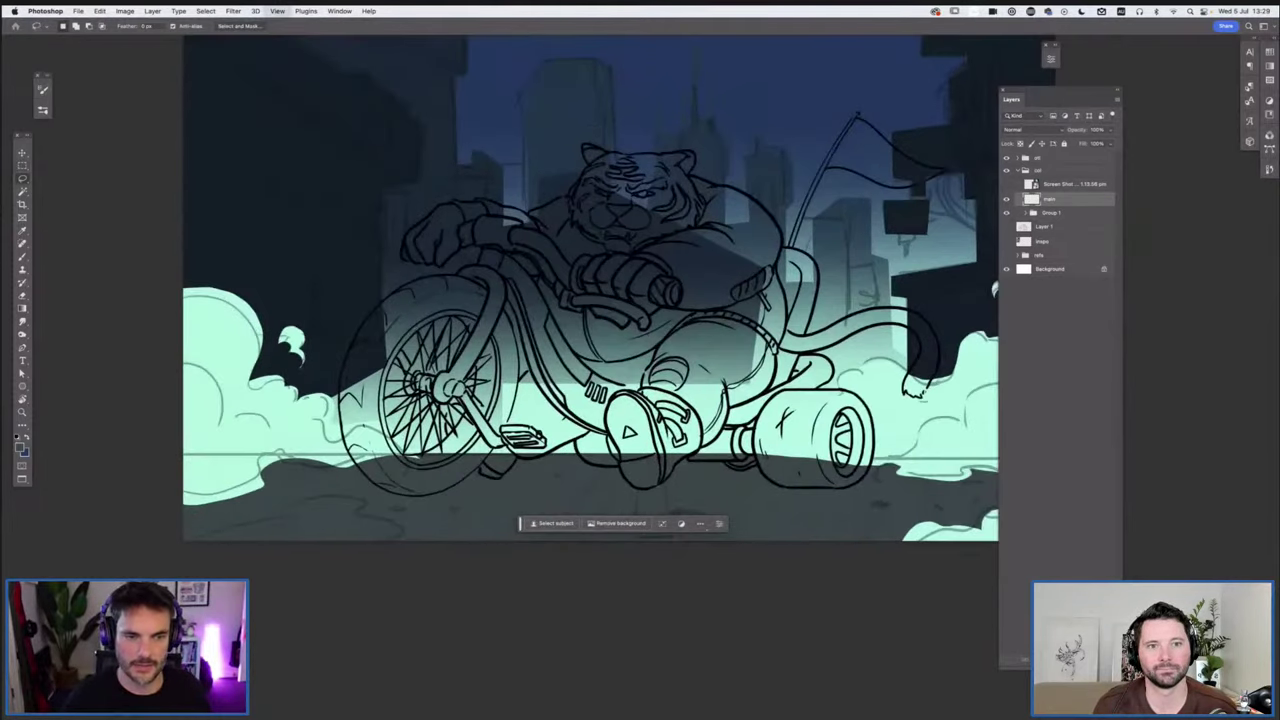
key("super+equal")
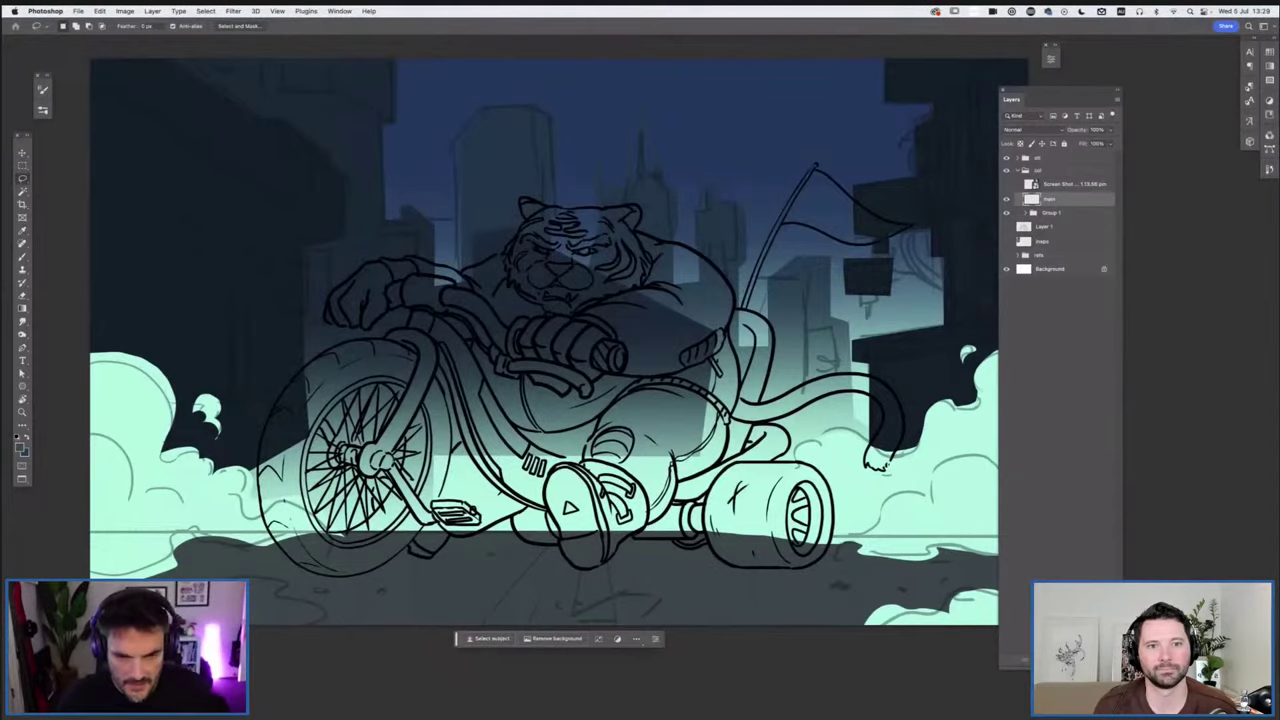
key("super+minus")
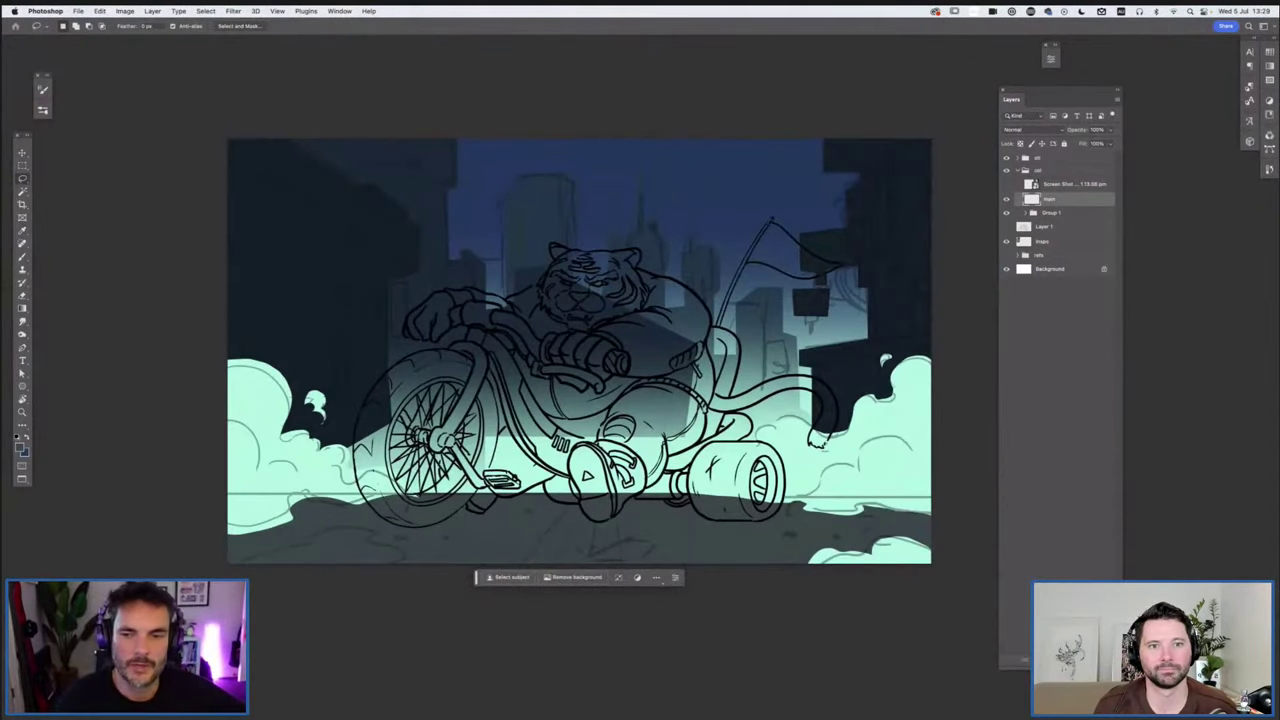
Move the reference images layer to the top of the layer stack, view its tiger references and hide it
left_click_drag(1050, 199, 1043, 156)
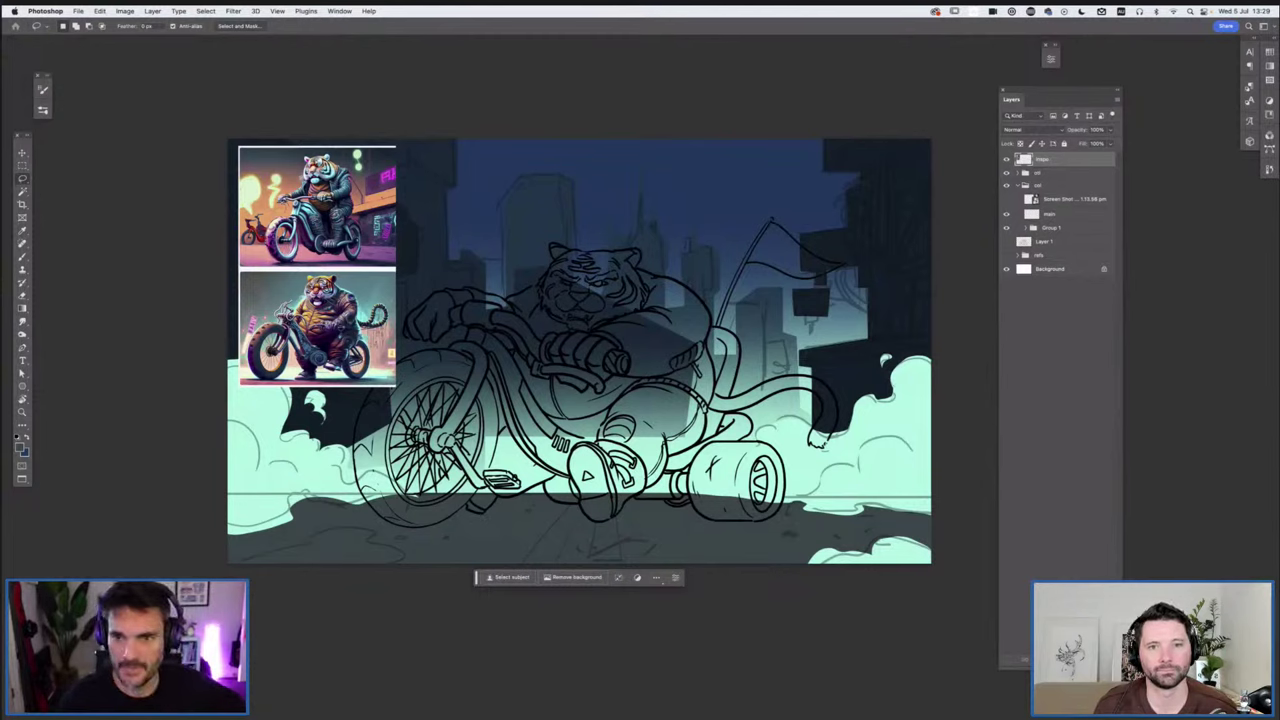
left_click(1006, 159)
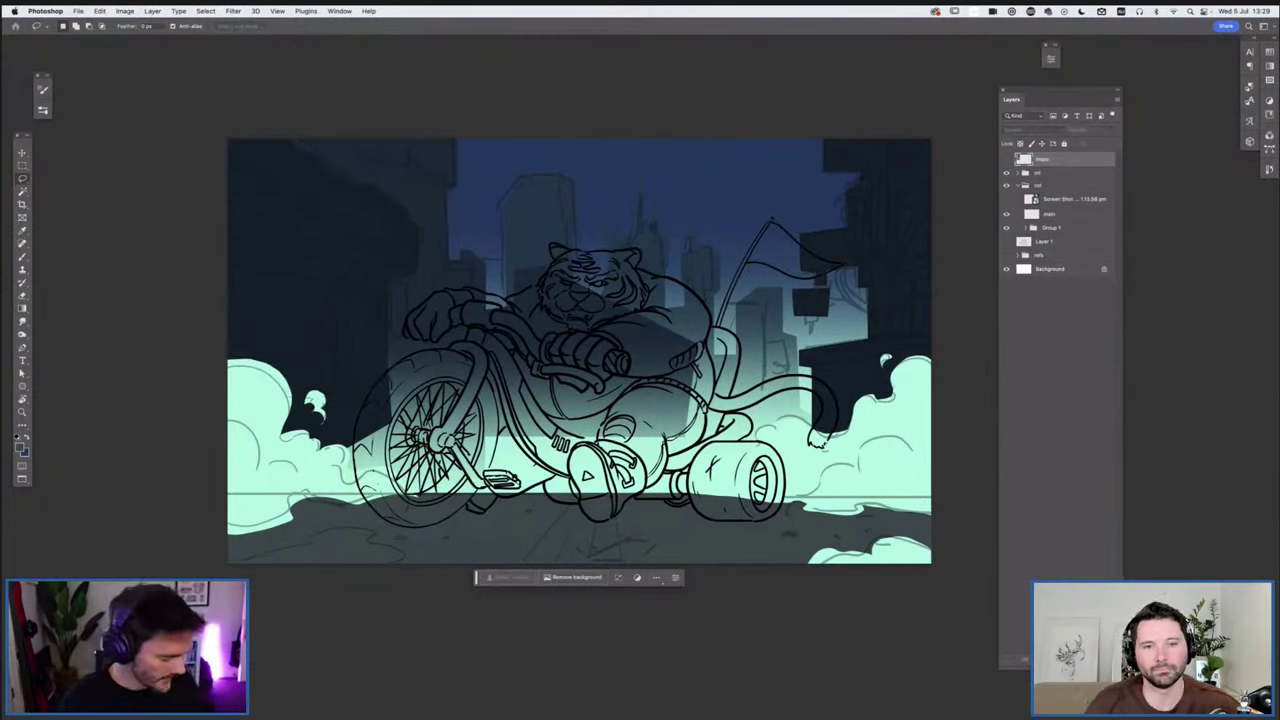
Make the main layer active and choose a saturated burnt orange as the foreground colour
left_click(1050, 214)
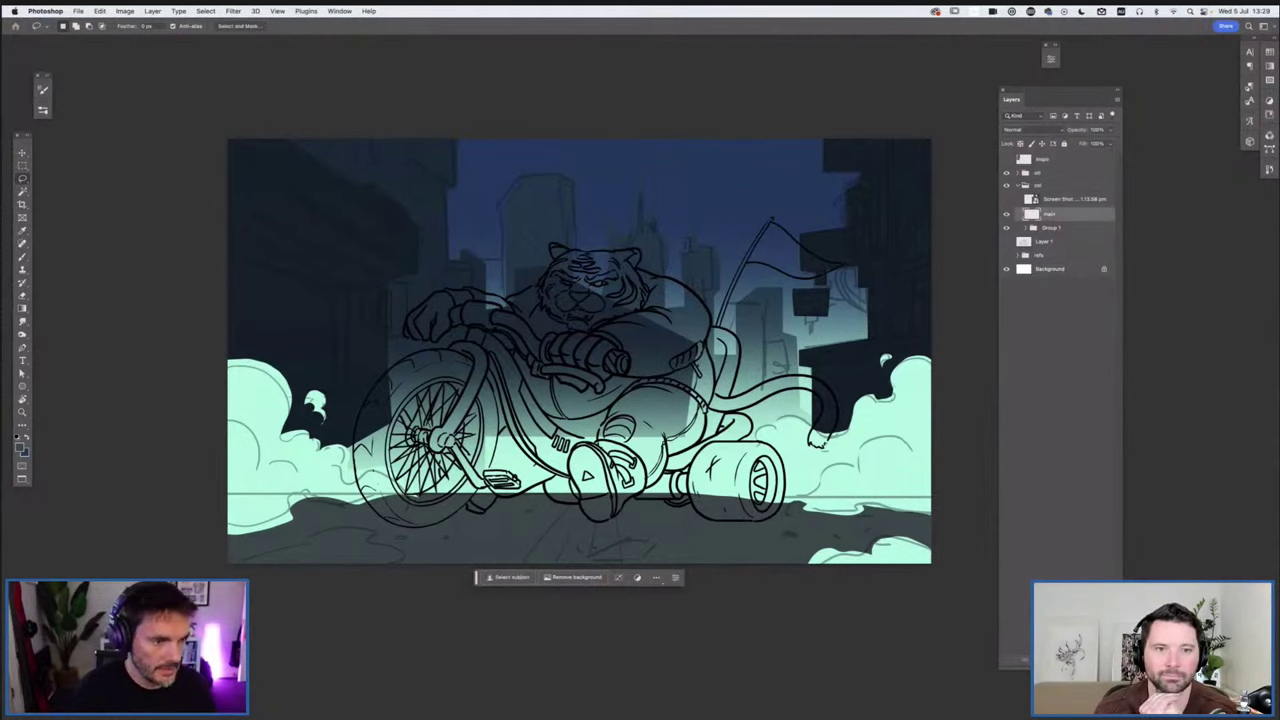
left_click(20, 448)
left_click(352, 301)
left_click_drag(257, 282, 339, 208)
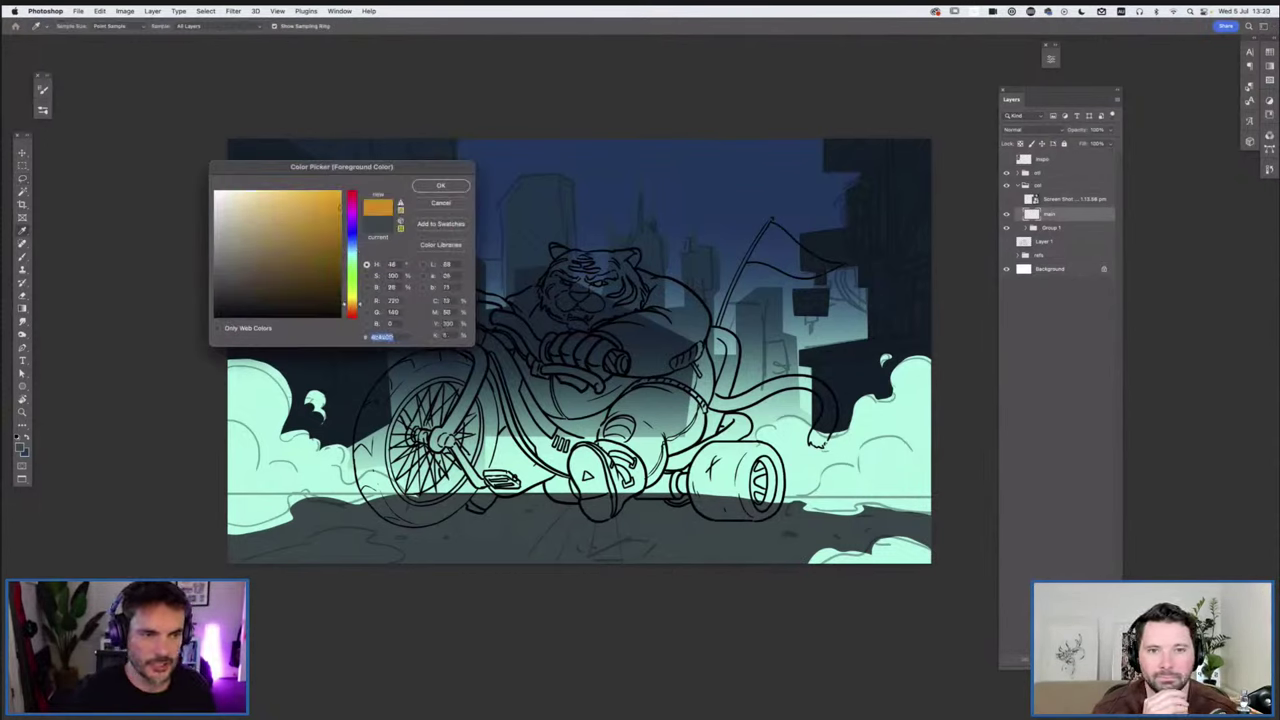
left_click(352, 308)
key("Return")
Lasso the outline of the tiger's curled tail down to its tip on the main layer
key("l")
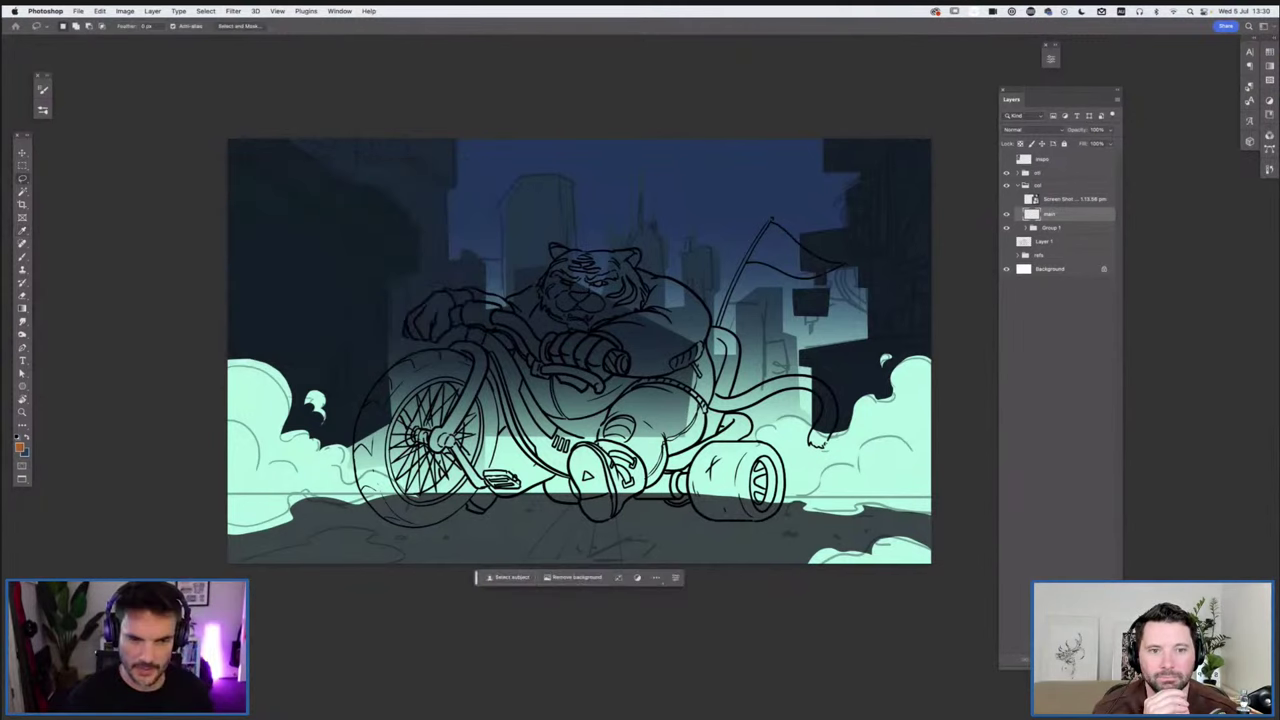
key("super+equal")
key("super+equal")
left_click_drag(525, 314, 509, 345)
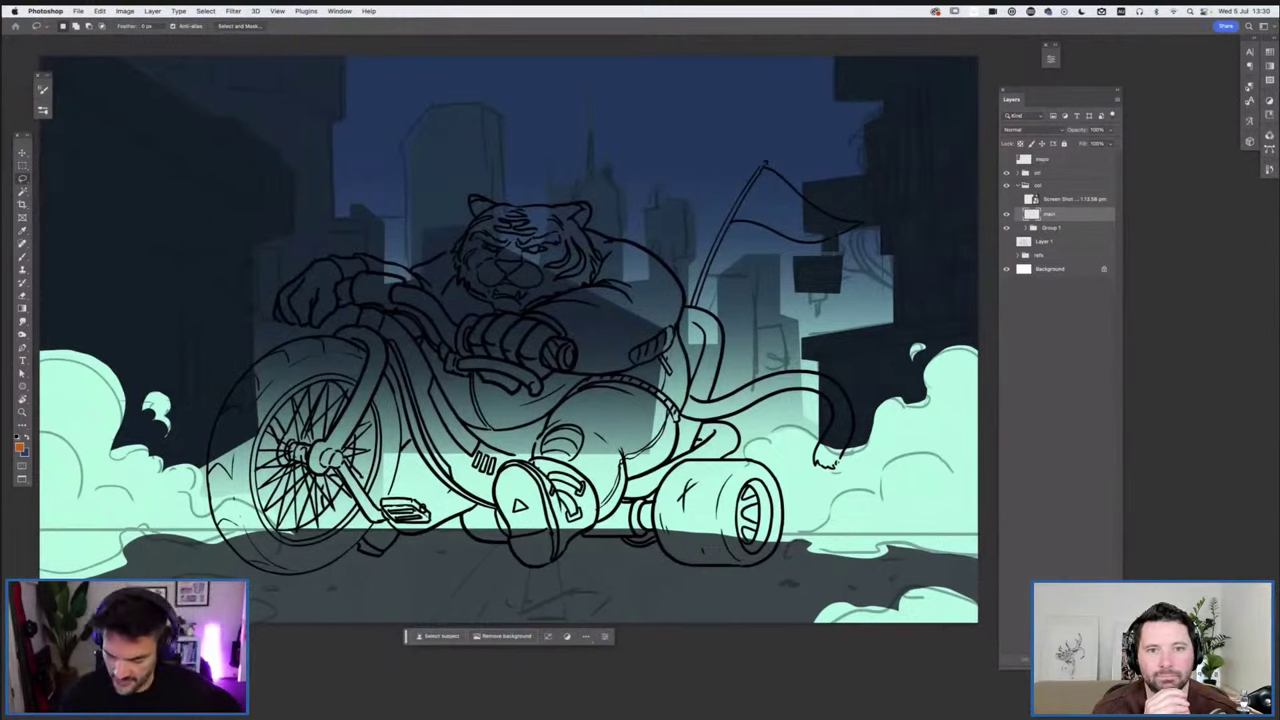
mouse_move(829, 427)
left_mouse_down()
mouse_move(816, 462)
mouse_move(852, 392)
mouse_move(781, 373)
left_mouse_up()
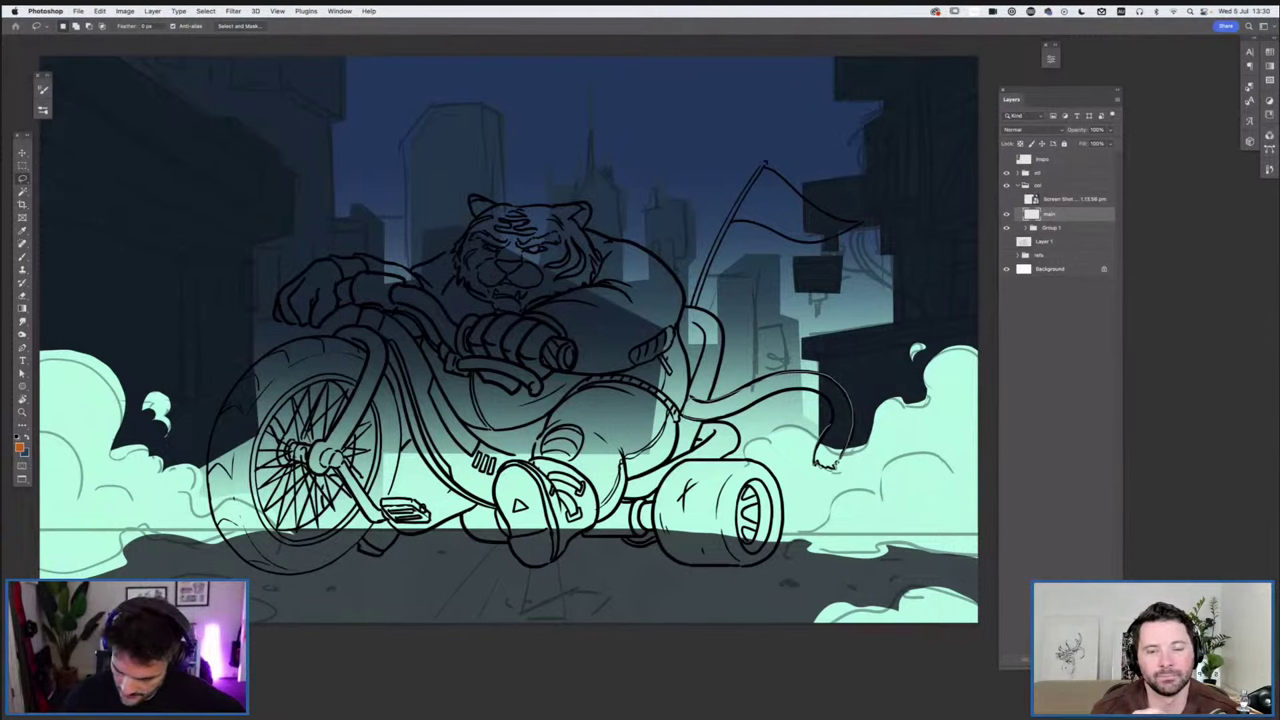
left_click_drag(830, 428, 816, 462)
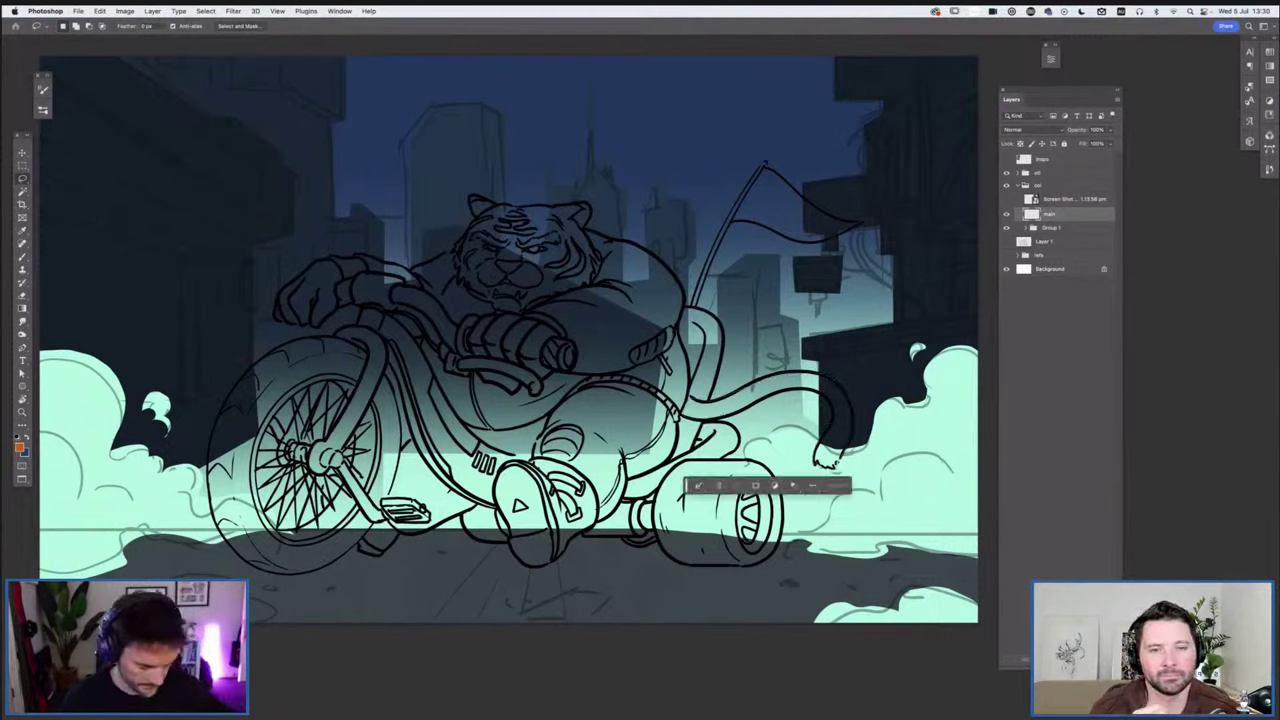
Fill the selected tail with orange on the main layer and clear the selection
key("alt+BackSpace")
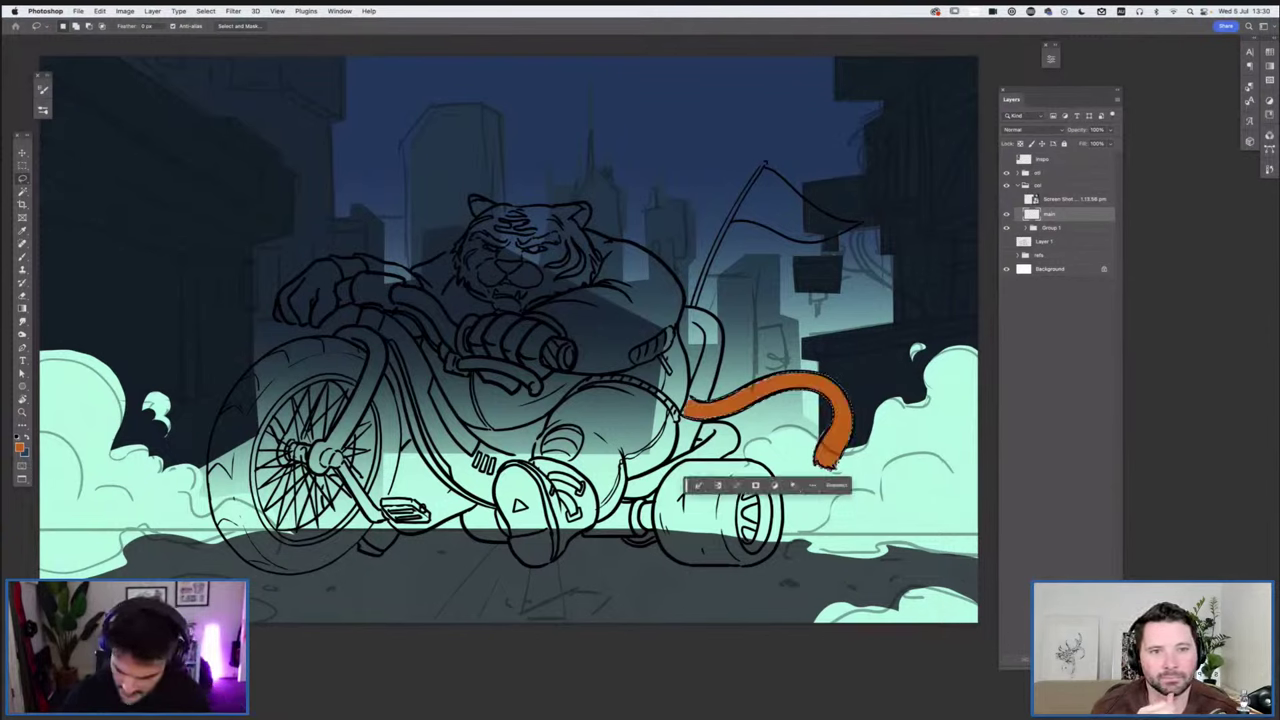
key("super+d")
Brush an orange border just inside the outer contour of the tiger and trike, undoing the stray stroke beside the shoulder
key("b")
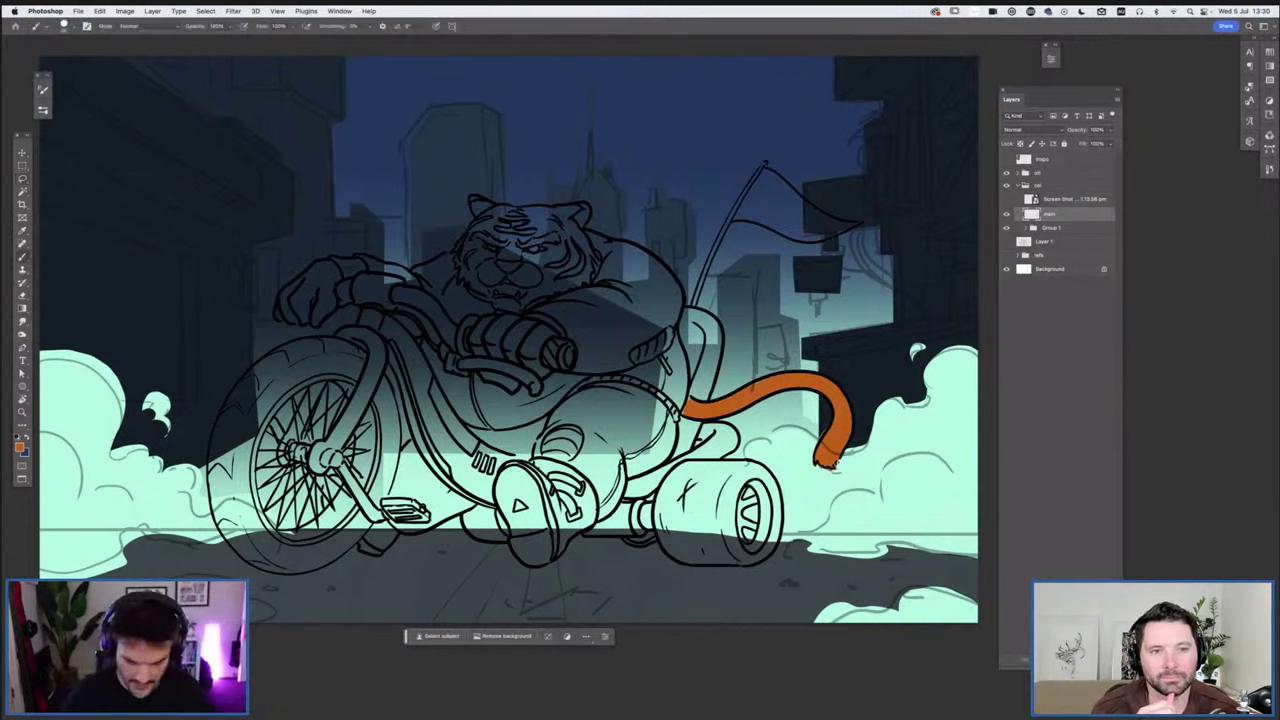
left_click_drag(776, 516, 748, 562)
left_click_drag(764, 472, 778, 526)
mouse_move(764, 472)
left_mouse_down()
mouse_move(714, 463)
mouse_move(716, 424)
left_mouse_up()
left_click_drag(702, 380, 710, 400)
left_click_drag(716, 326, 709, 378)
left_click_drag(715, 330, 675, 311)
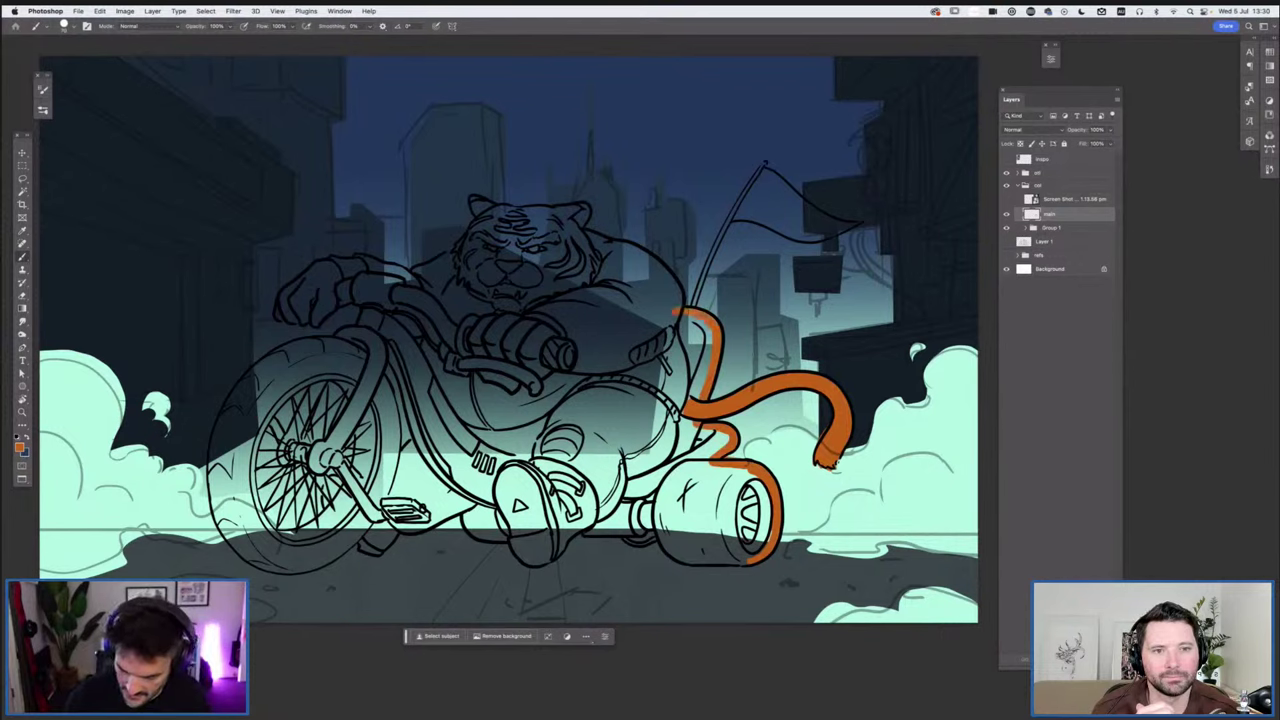
mouse_move(754, 557)
left_mouse_down()
mouse_move(714, 558)
mouse_move(661, 530)
mouse_move(561, 541)
mouse_move(526, 562)
mouse_move(510, 538)
mouse_move(438, 514)
mouse_move(395, 516)
mouse_move(350, 552)
mouse_move(284, 568)
mouse_move(240, 549)
mouse_move(214, 494)
mouse_move(216, 428)
mouse_move(218, 480)
mouse_move(238, 392)
mouse_move(292, 347)
mouse_move(354, 330)
mouse_move(357, 272)
mouse_move(314, 323)
mouse_move(278, 316)
mouse_move(326, 264)
mouse_move(404, 270)
mouse_move(455, 252)
mouse_move(484, 214)
mouse_move(590, 210)
mouse_move(584, 236)
mouse_move(644, 254)
mouse_move(682, 306)
left_mouse_up()
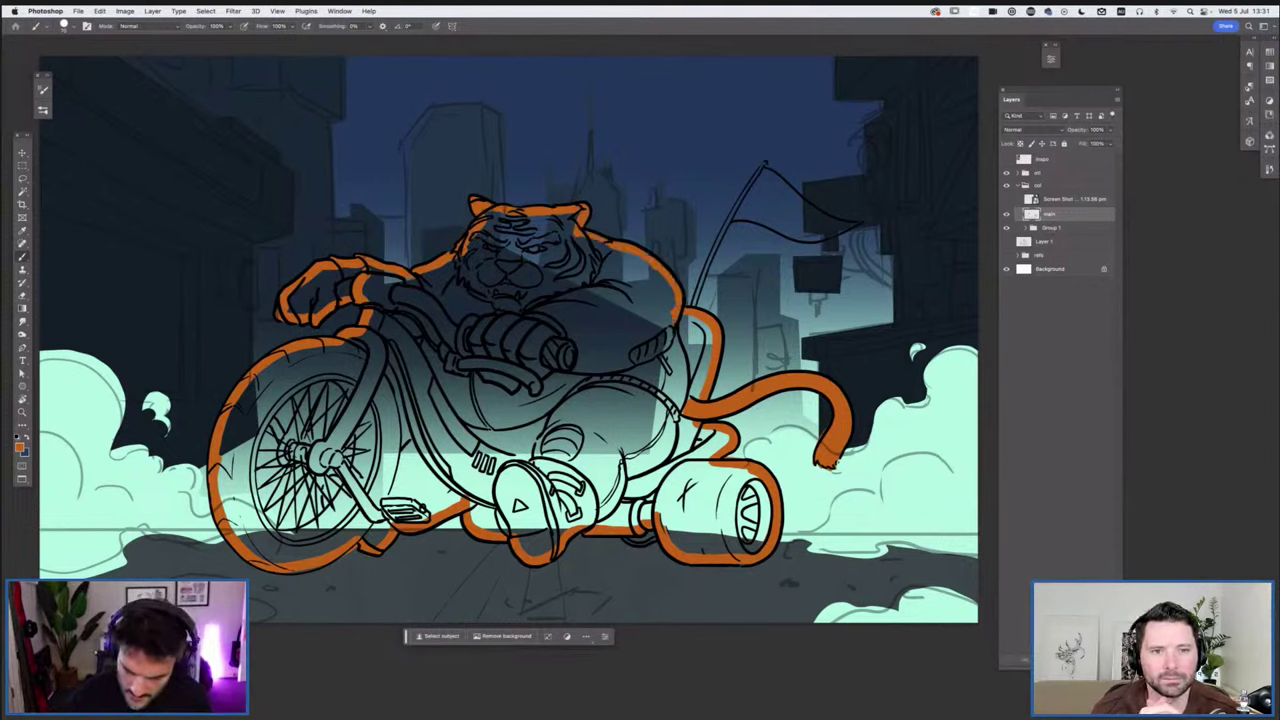
left_click_drag(662, 260, 697, 240)
key("super+z")
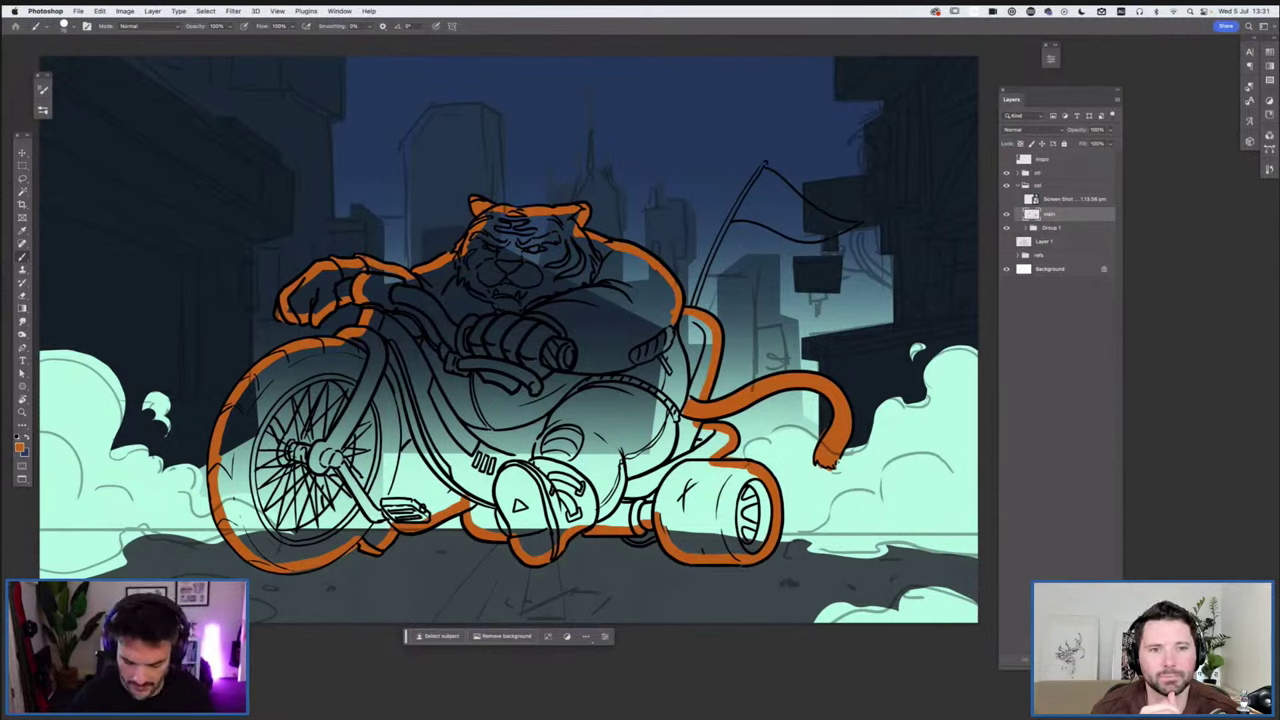
Lasso the area inside the orange border, fill the whole tiger and trike silhouette with orange, and deselect
key("l")
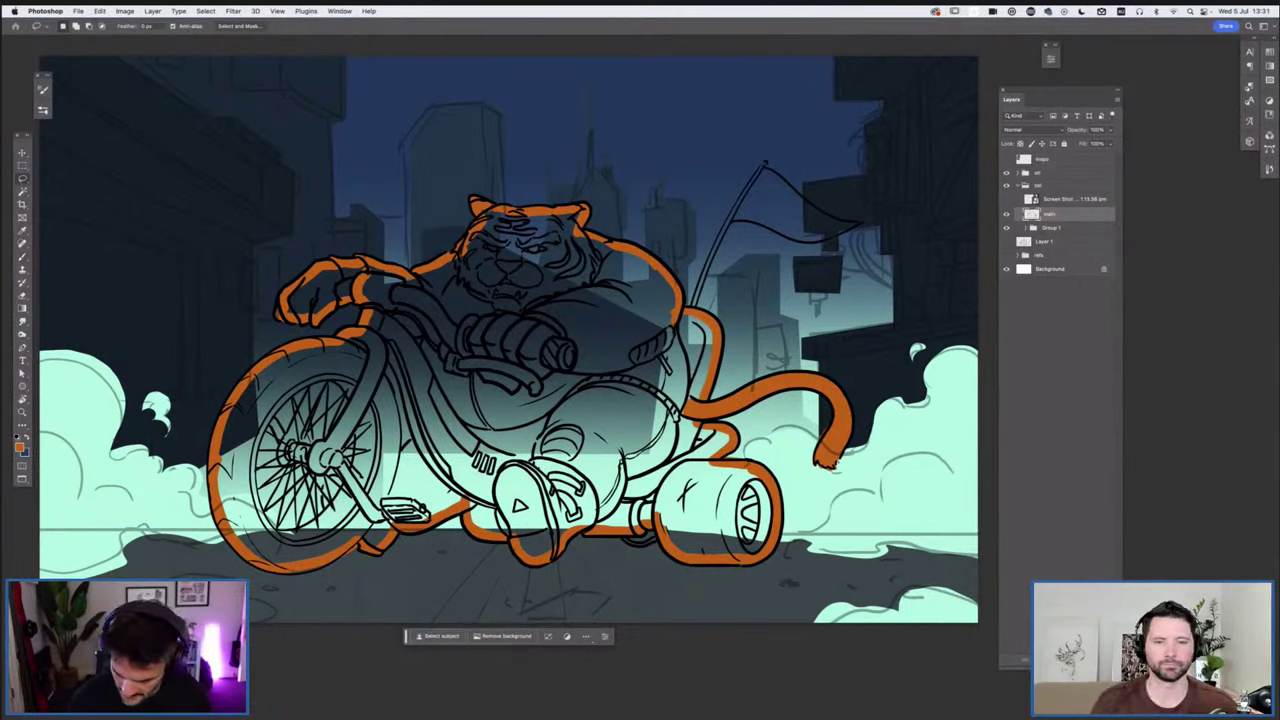
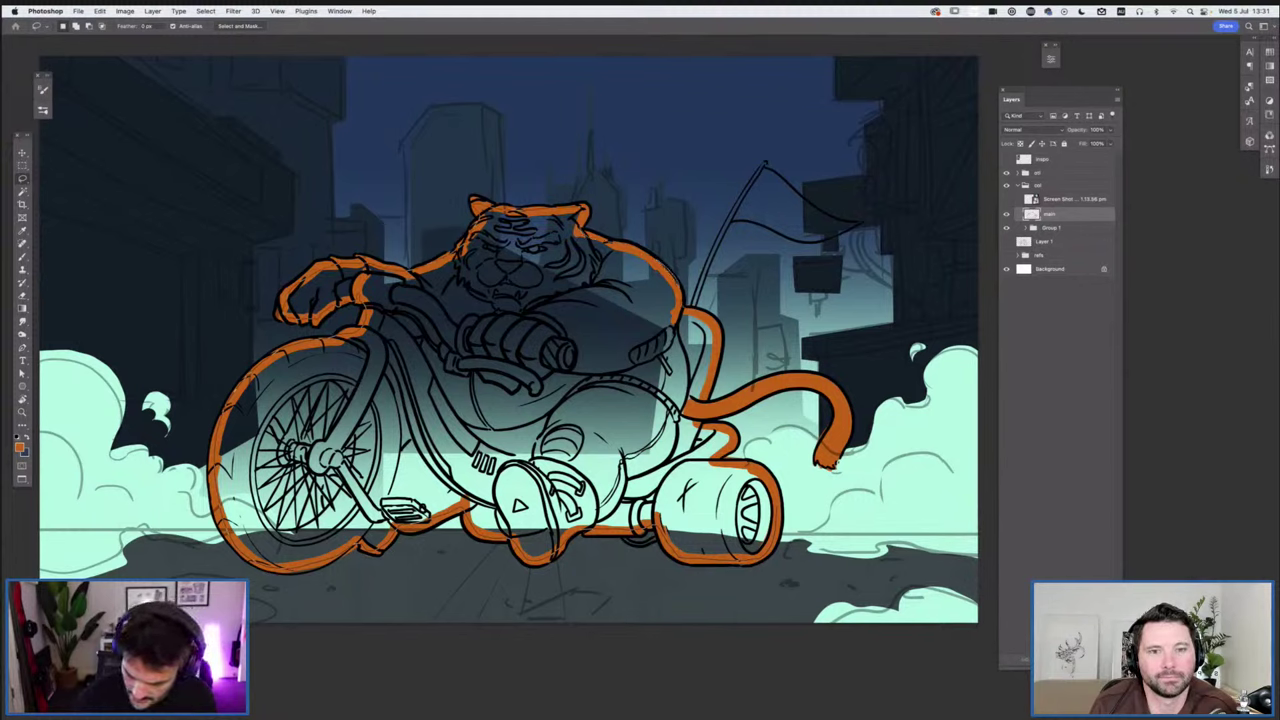
mouse_move(744, 462)
left_mouse_down()
mouse_move(722, 457)
mouse_move(734, 438)
mouse_move(706, 410)
left_mouse_up()
key("alt")
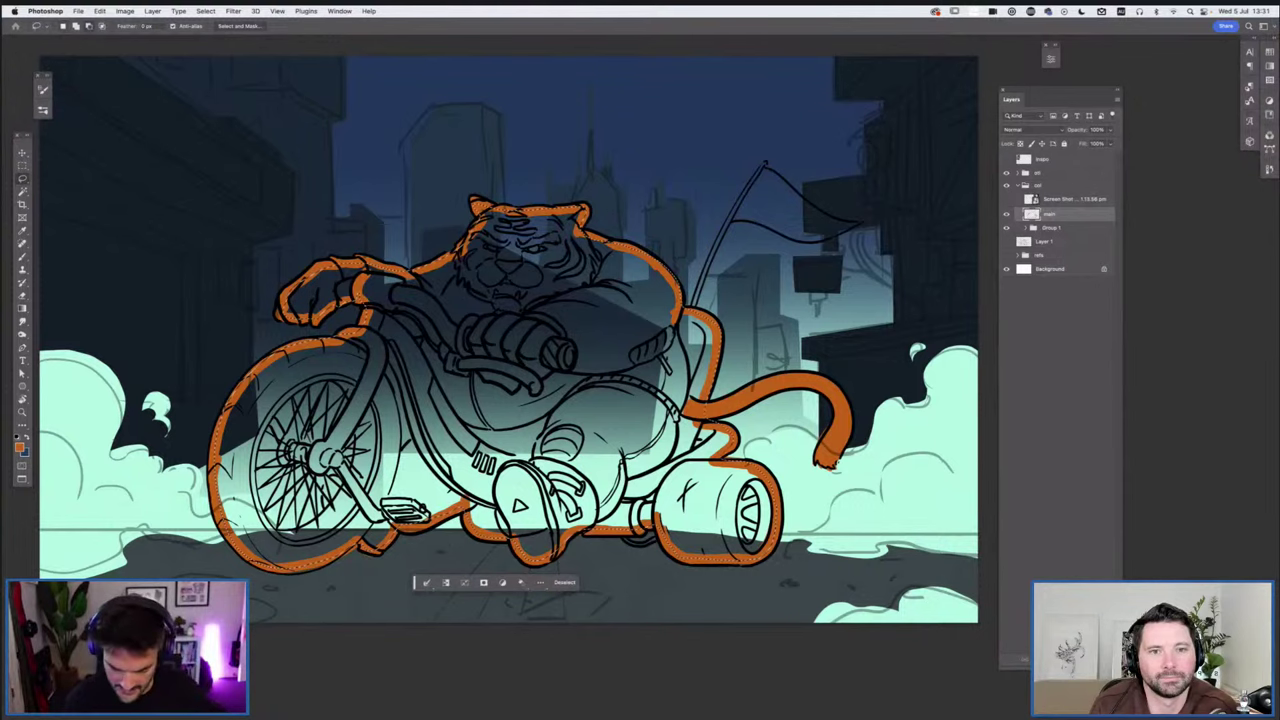
key("alt+BackSpace")
key("super+d")
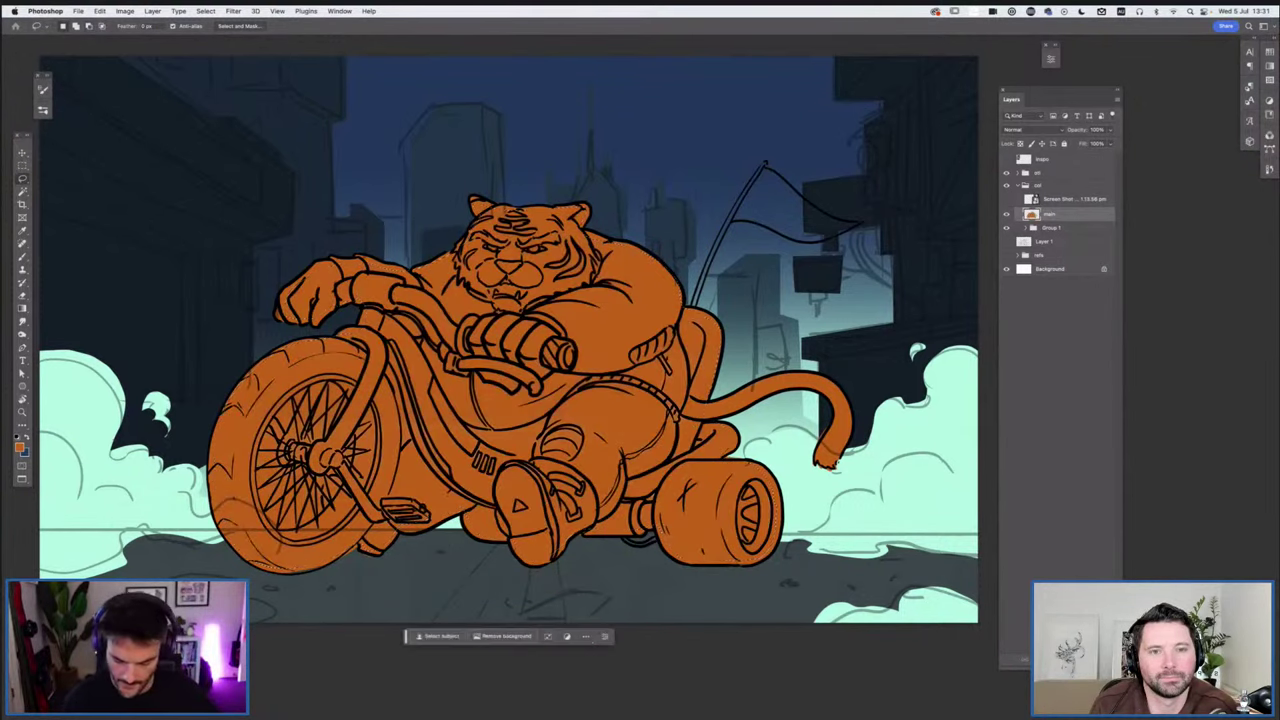
Expand the line-art group and hide its bkg layer to remove the background sketch lines
key("super+minus")
key("super+minus")
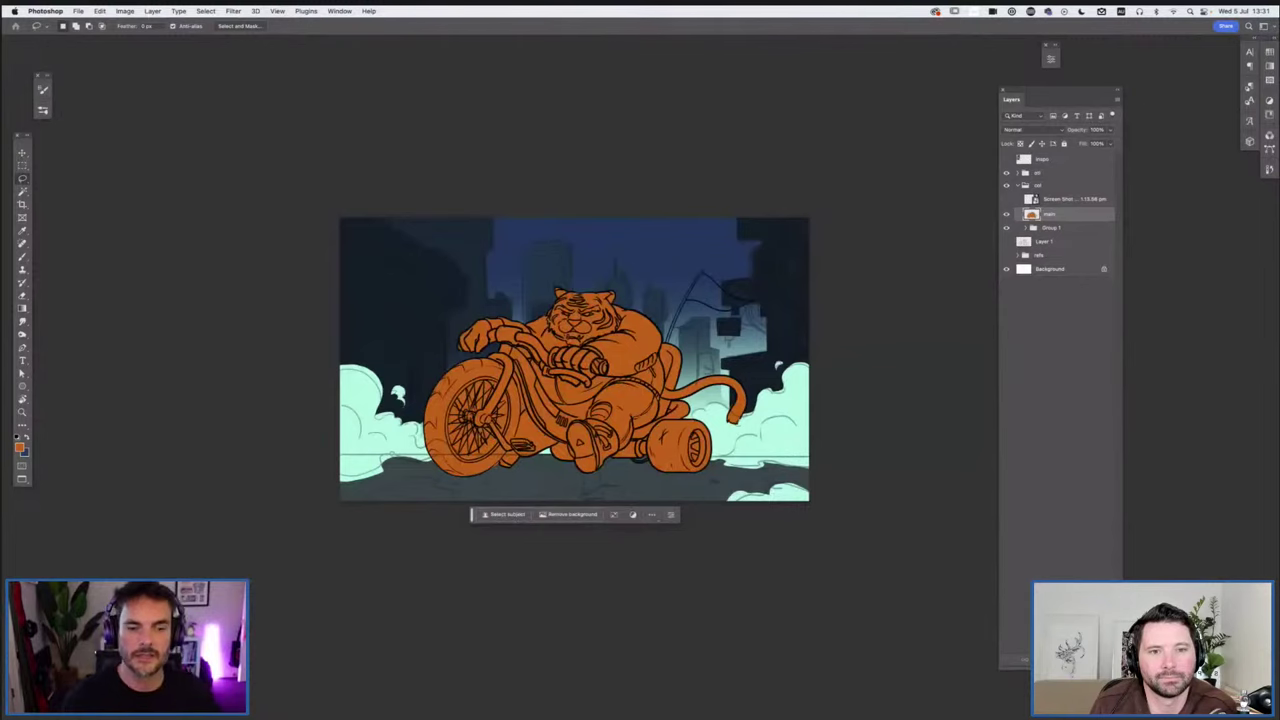
key("super+minus")
key("super+plus")
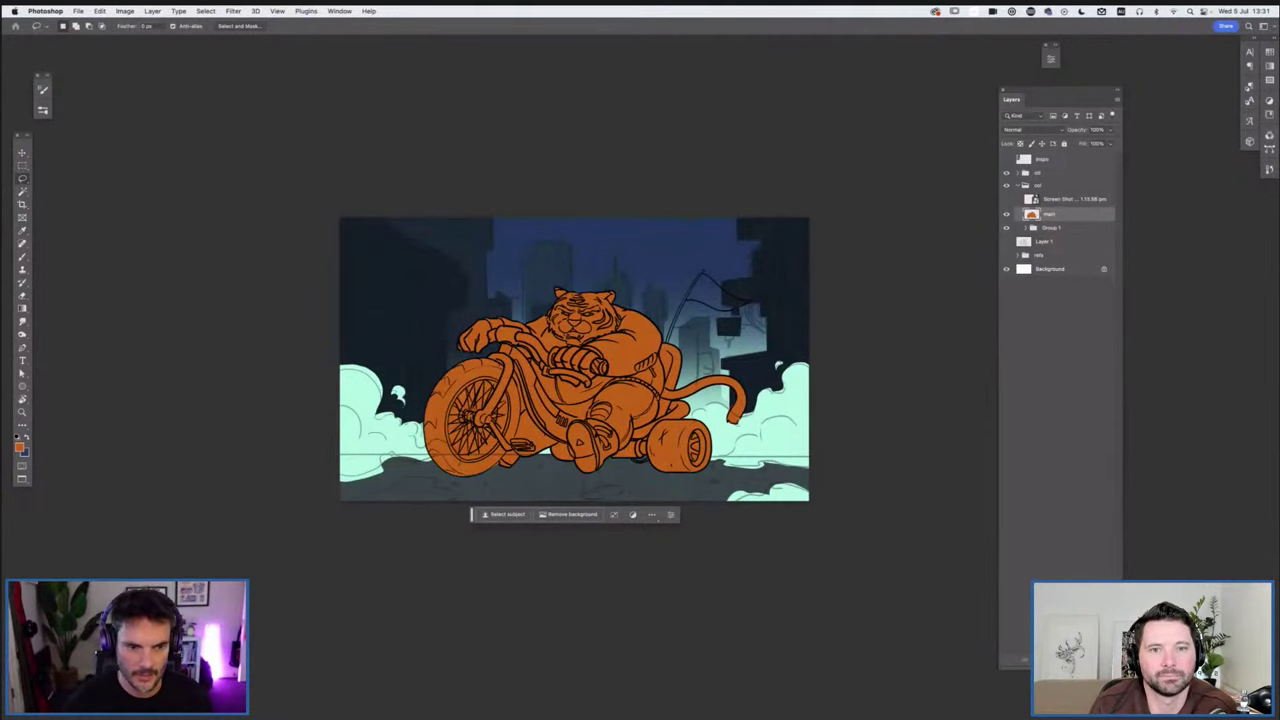
left_click(1006, 214)
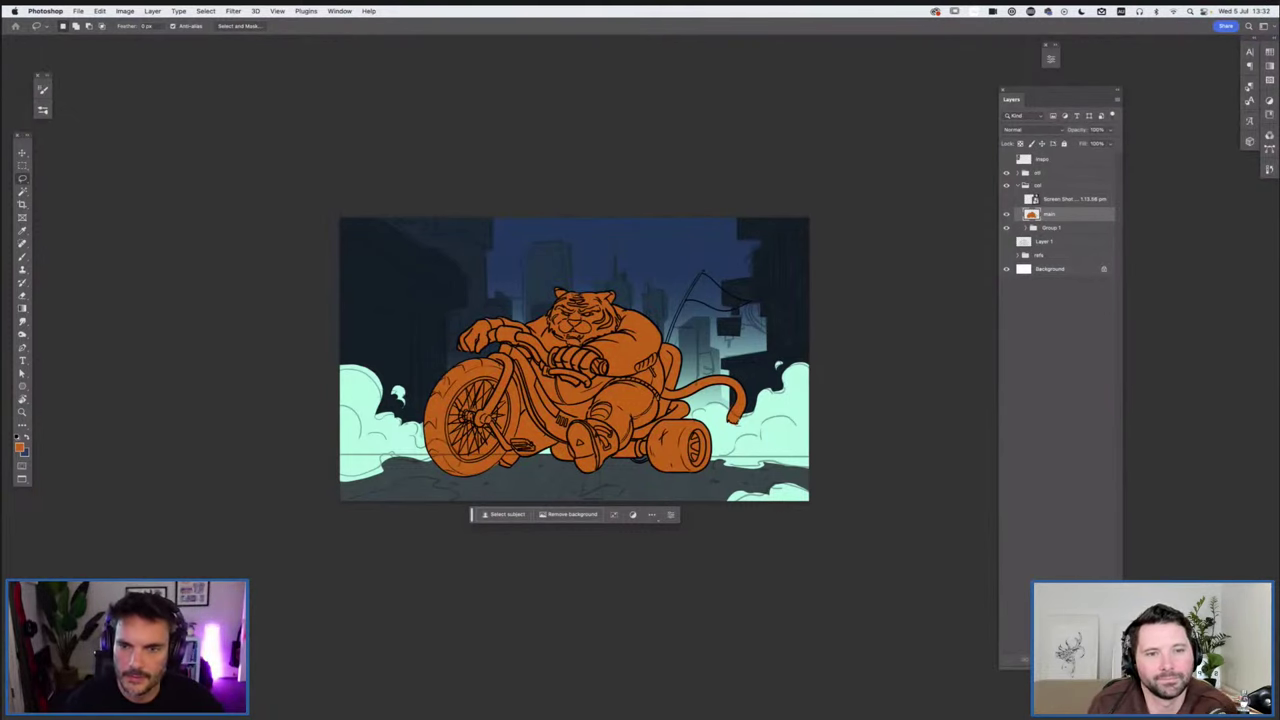
left_click(1018, 173)
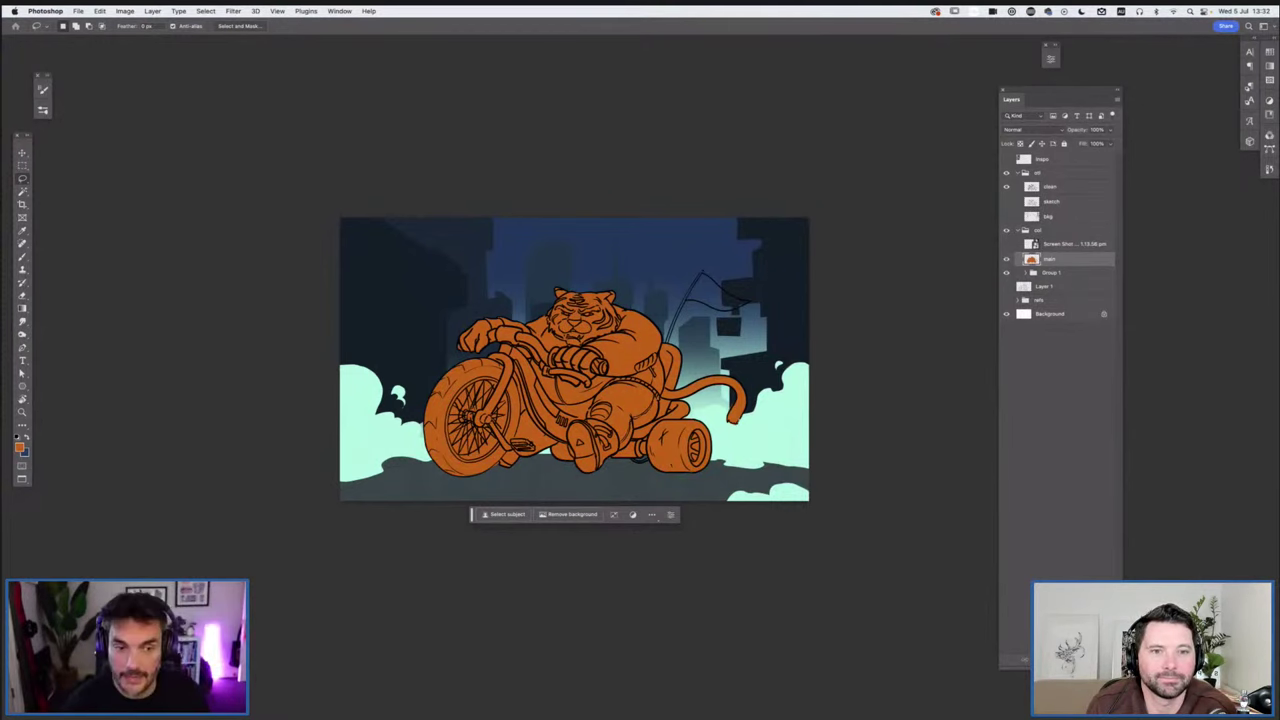
Lasso and delete the orange fill from the gaps between the front wheel's spokes on the main layer
key("super+equal")
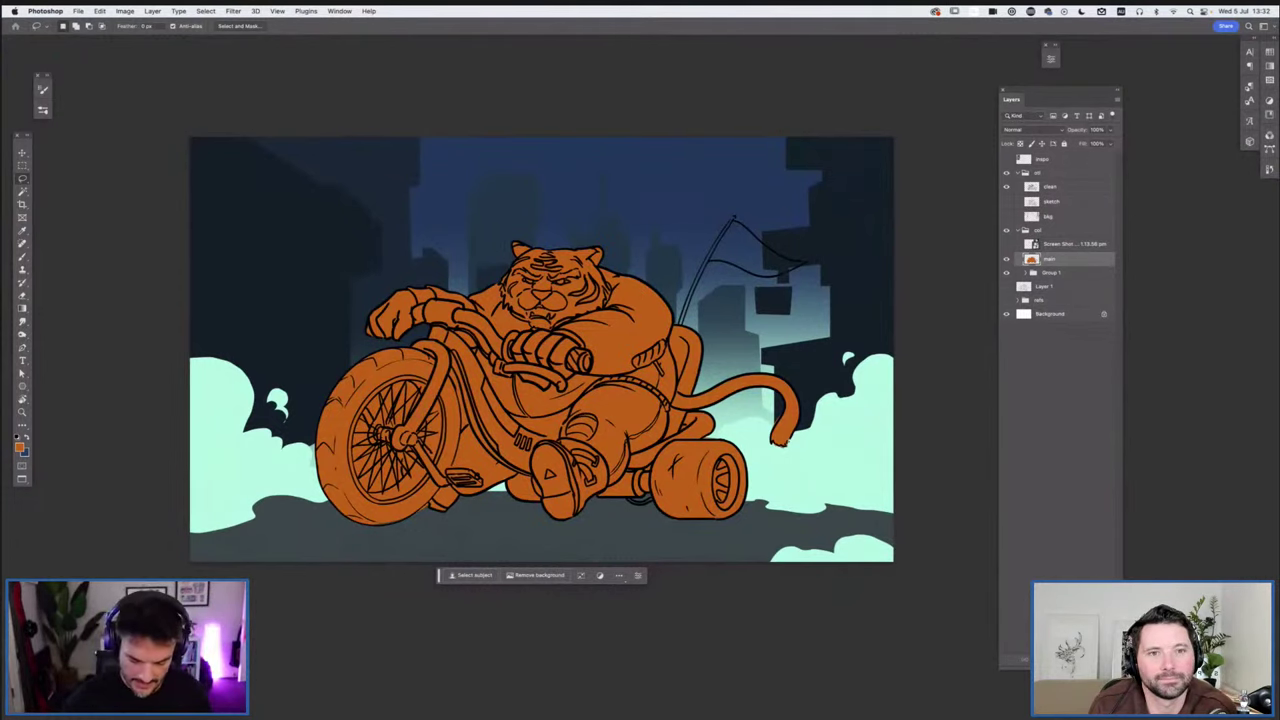
left_click_drag(541, 349, 567, 323)
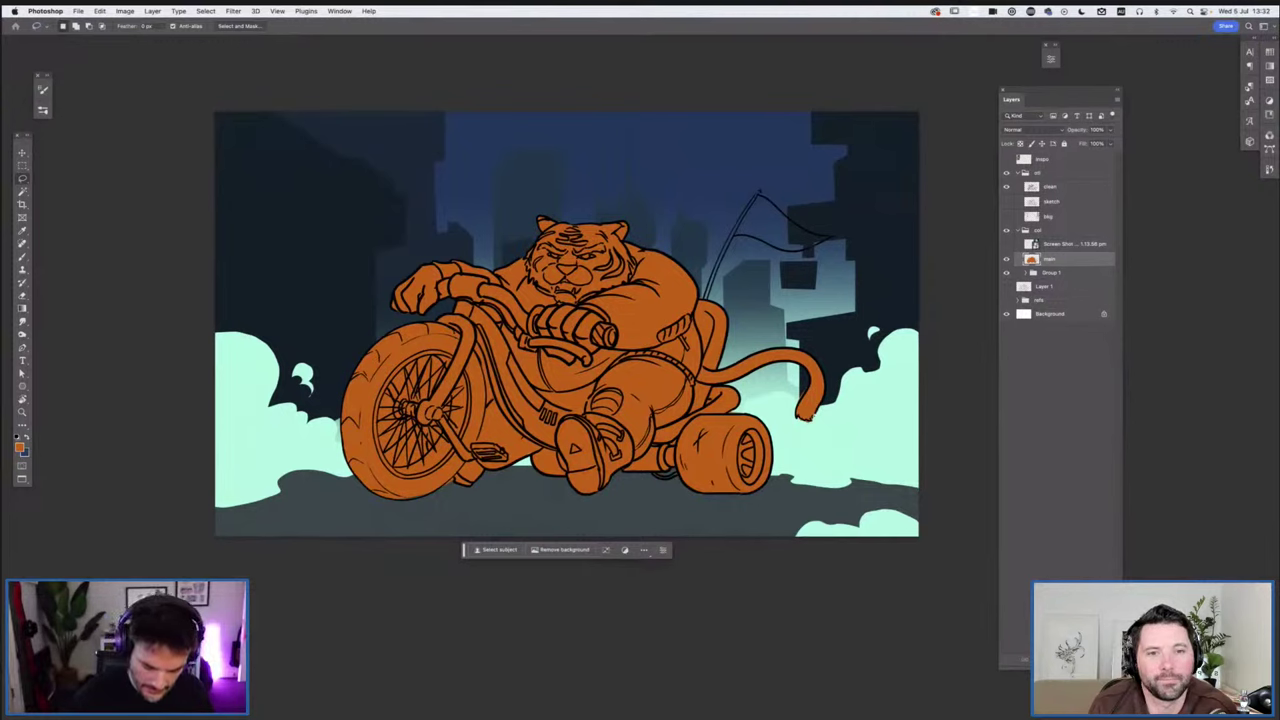
left_click_drag(410, 363, 409, 382)
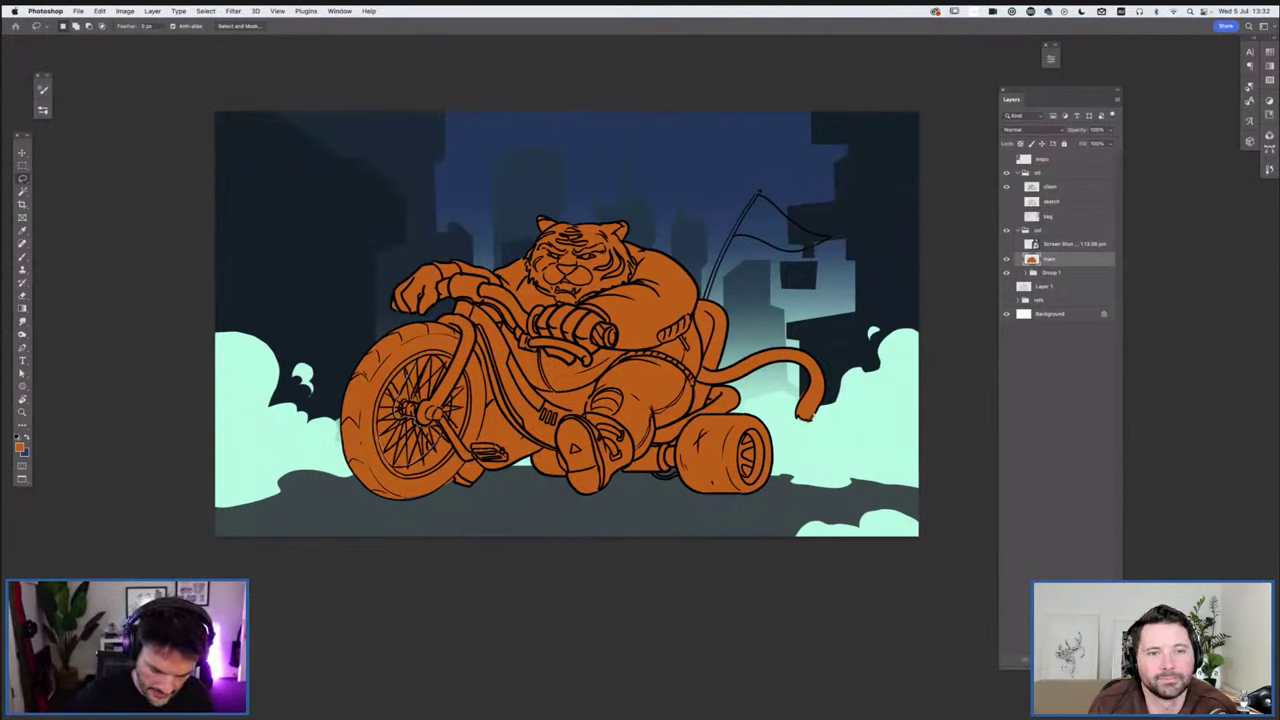
key("Delete")
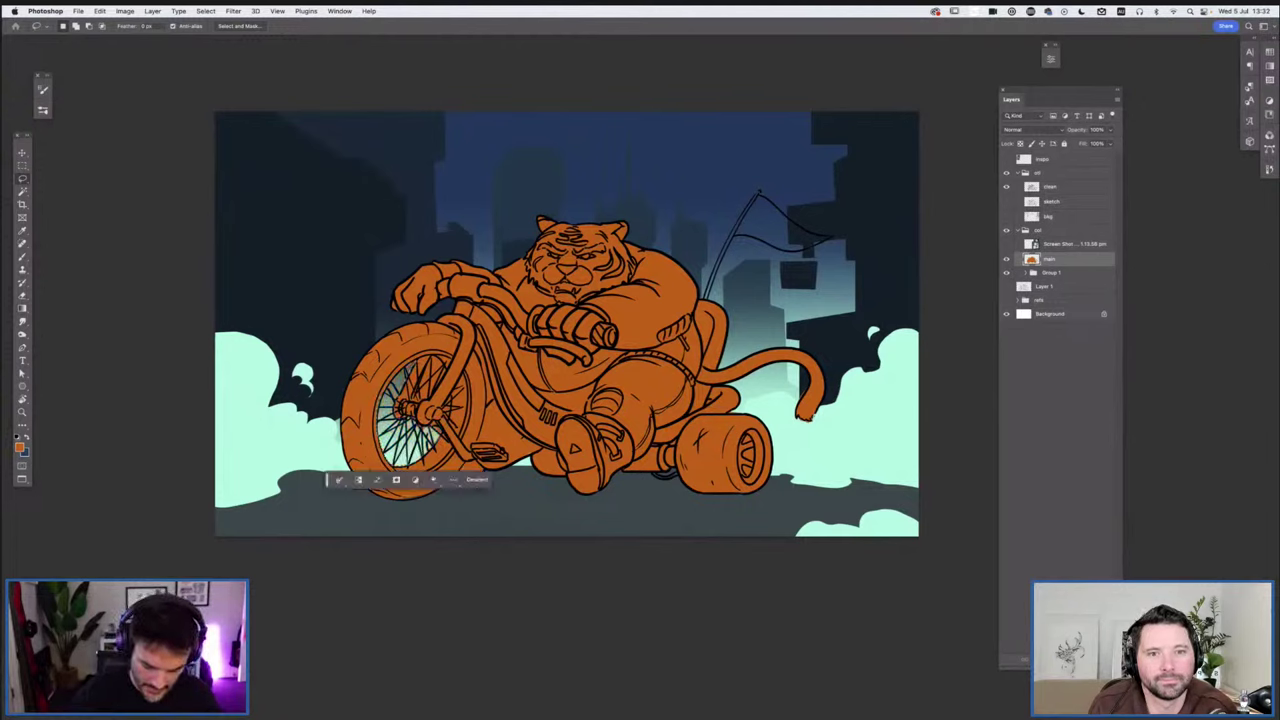
key("super+d")
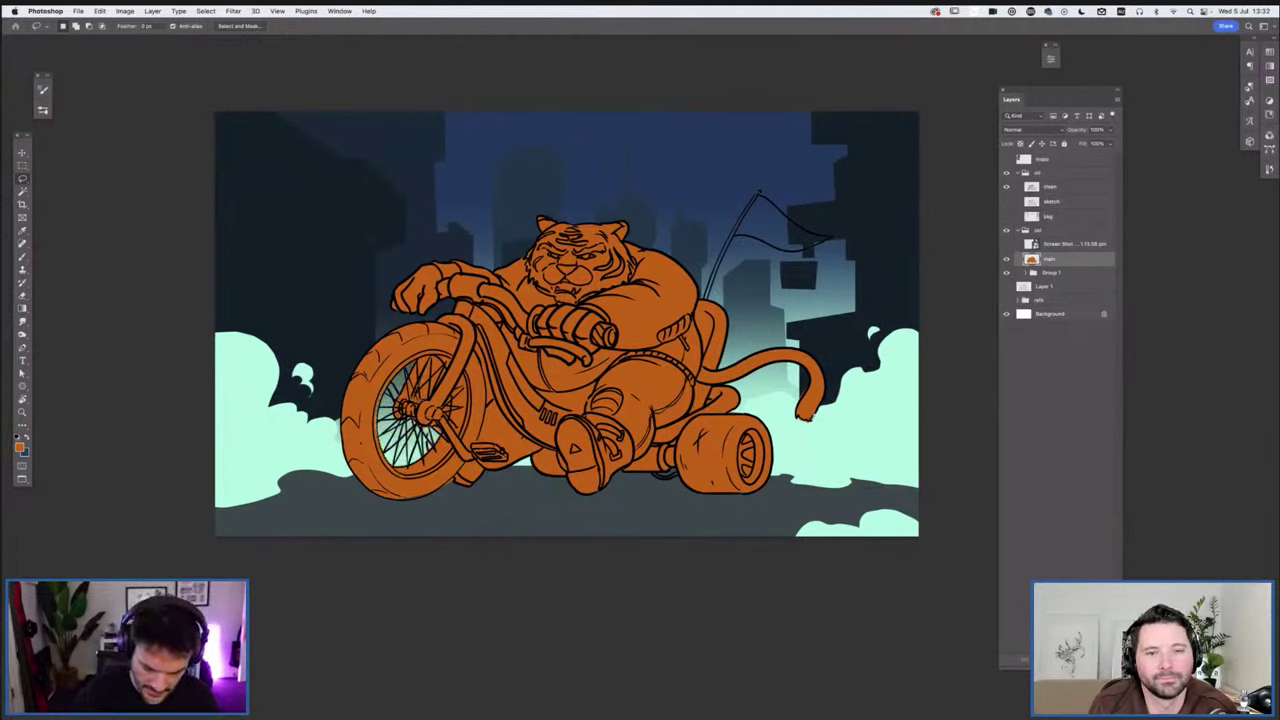
key("Delete")
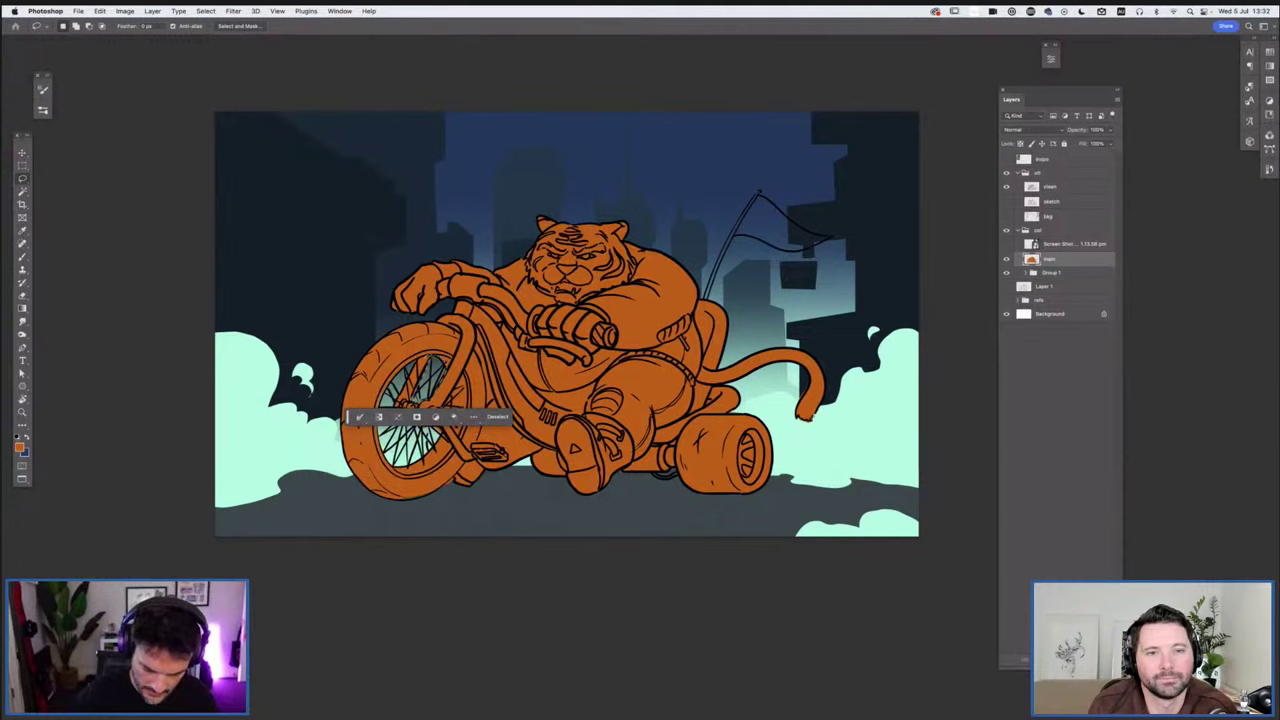
key("super+d")
key("ctrl+shift+d")
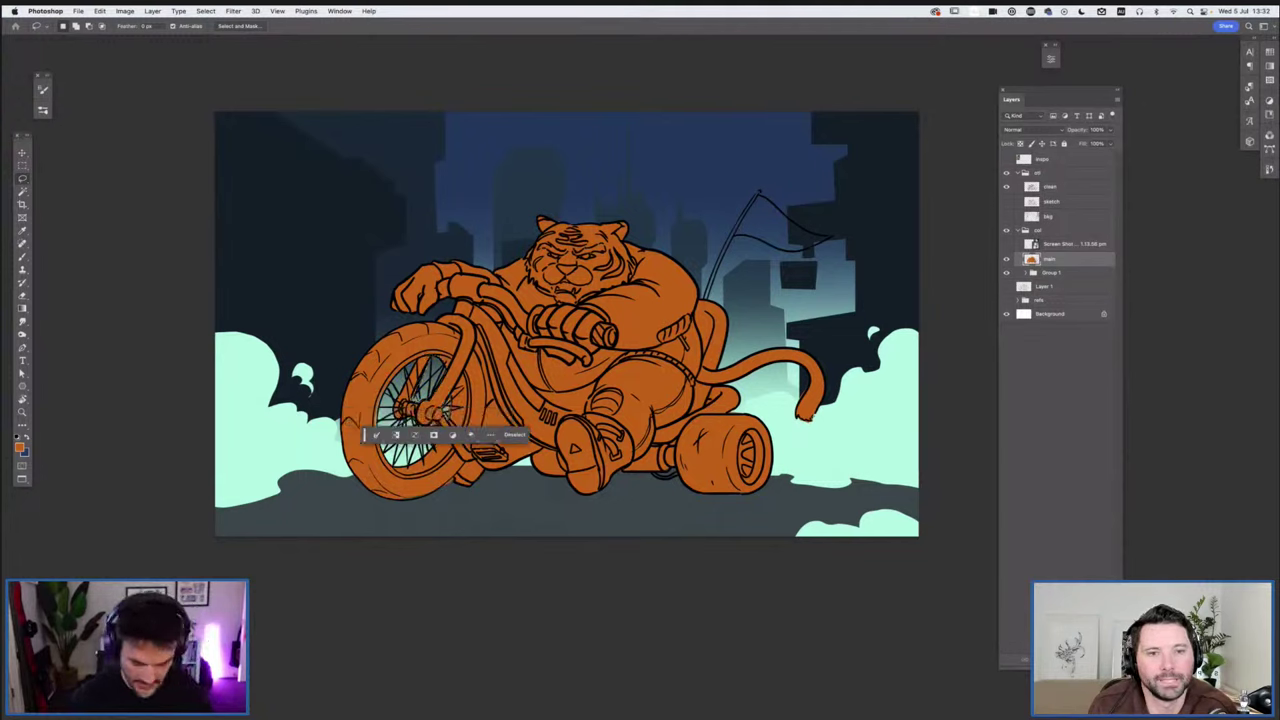
key("ctrl+d")
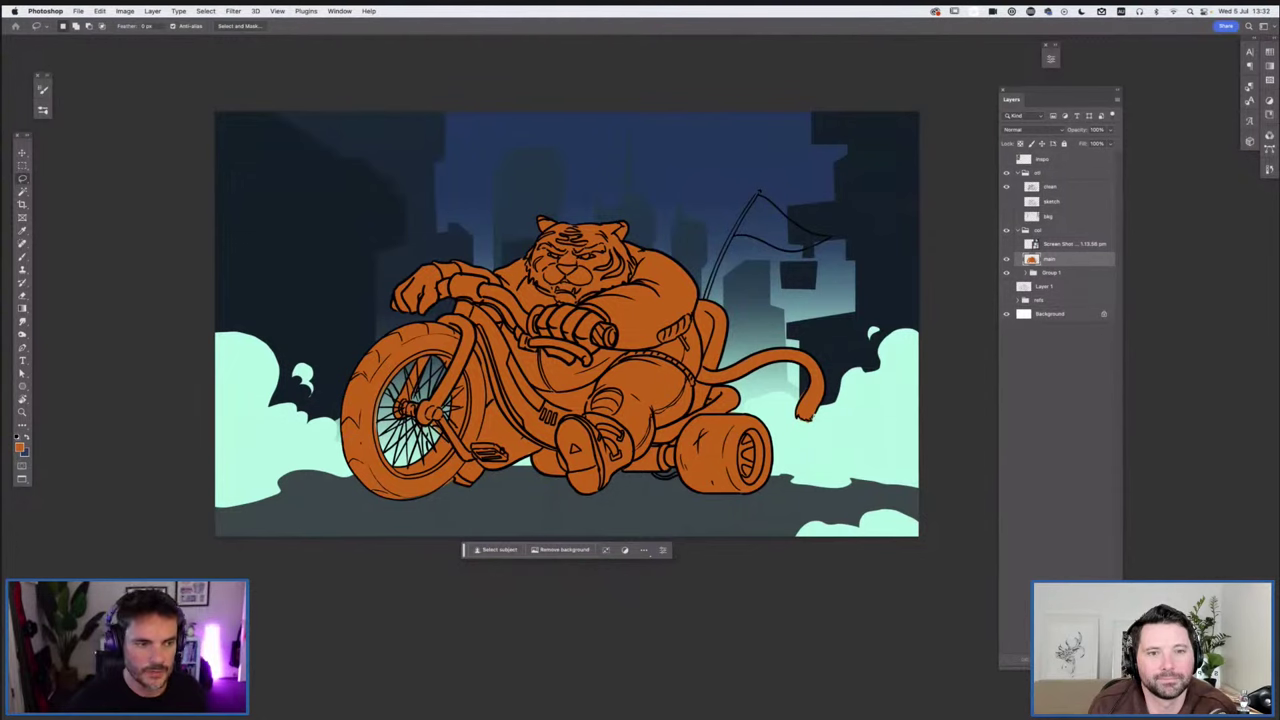
Show the inspiration image layer and examine the colours and details of the two tiger biker references up close
left_click(1006, 159)
key("super+plus")
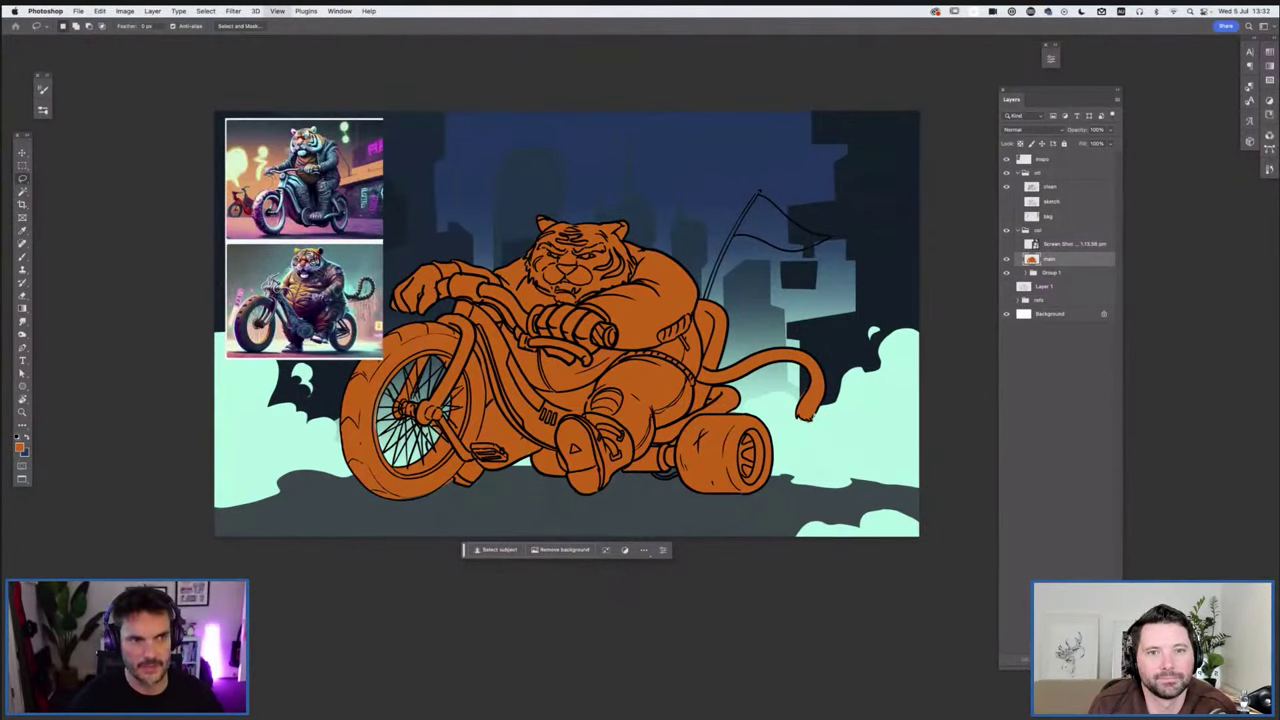
key("super+plus")
key("super+plus")
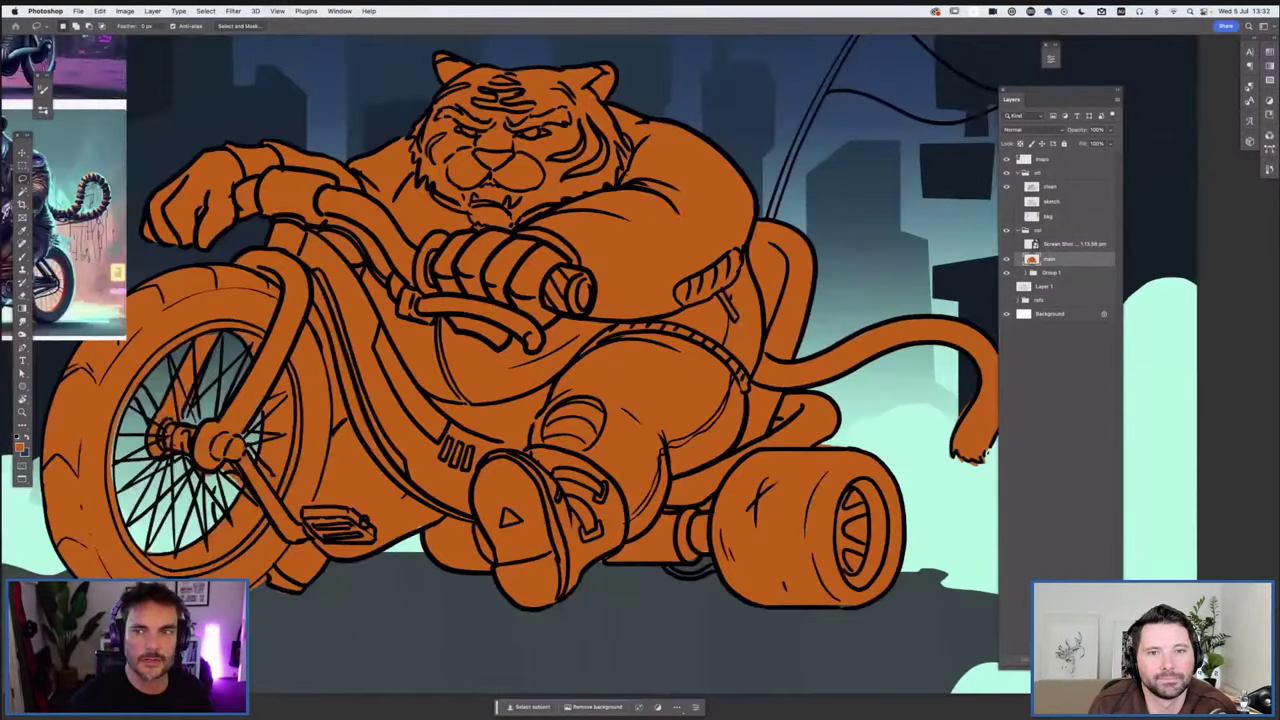
left_click_drag(366, 260, 708, 396)
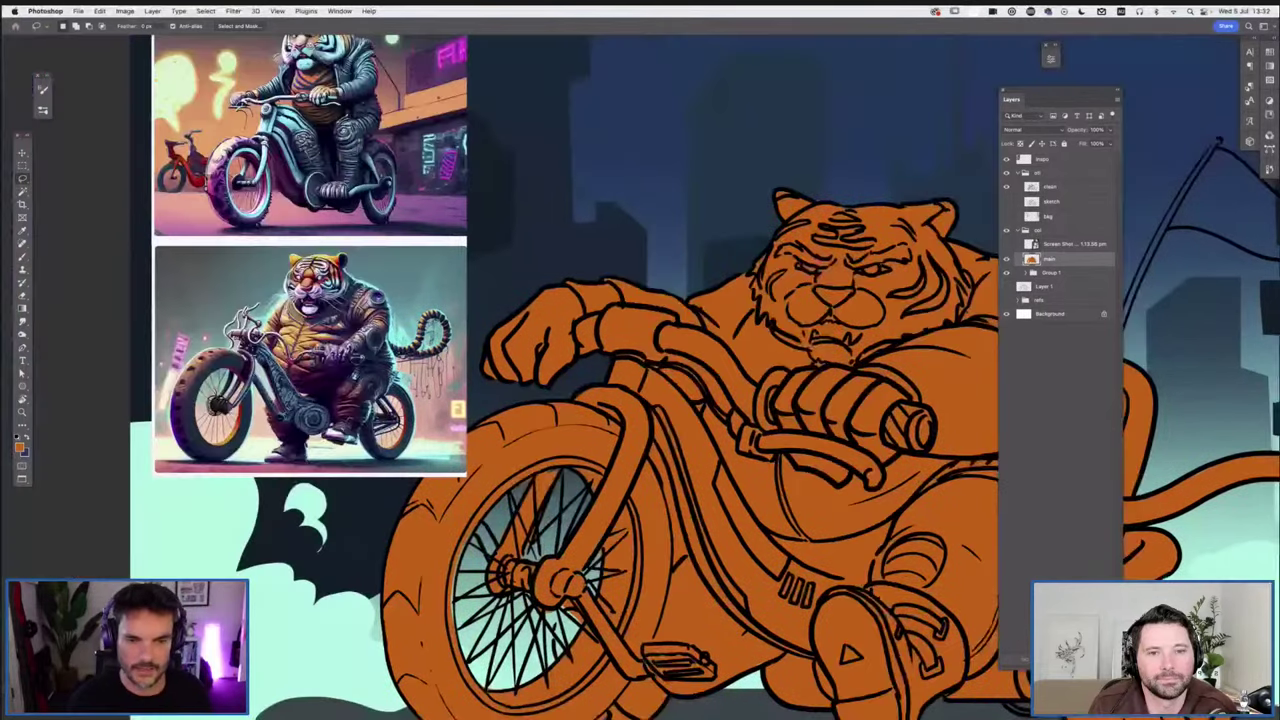
left_click_drag(358, 357, 708, 396)
key("ctrl+plus")
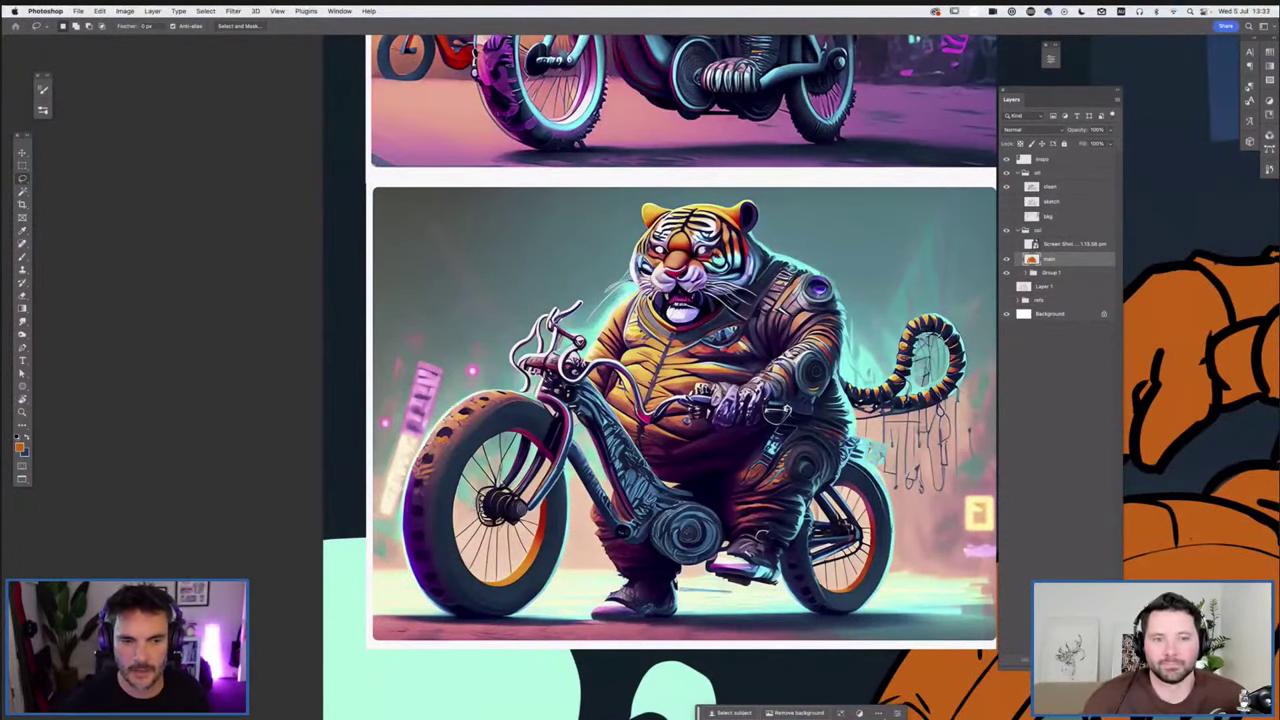
left_click_drag(778, 412, 724, 468)
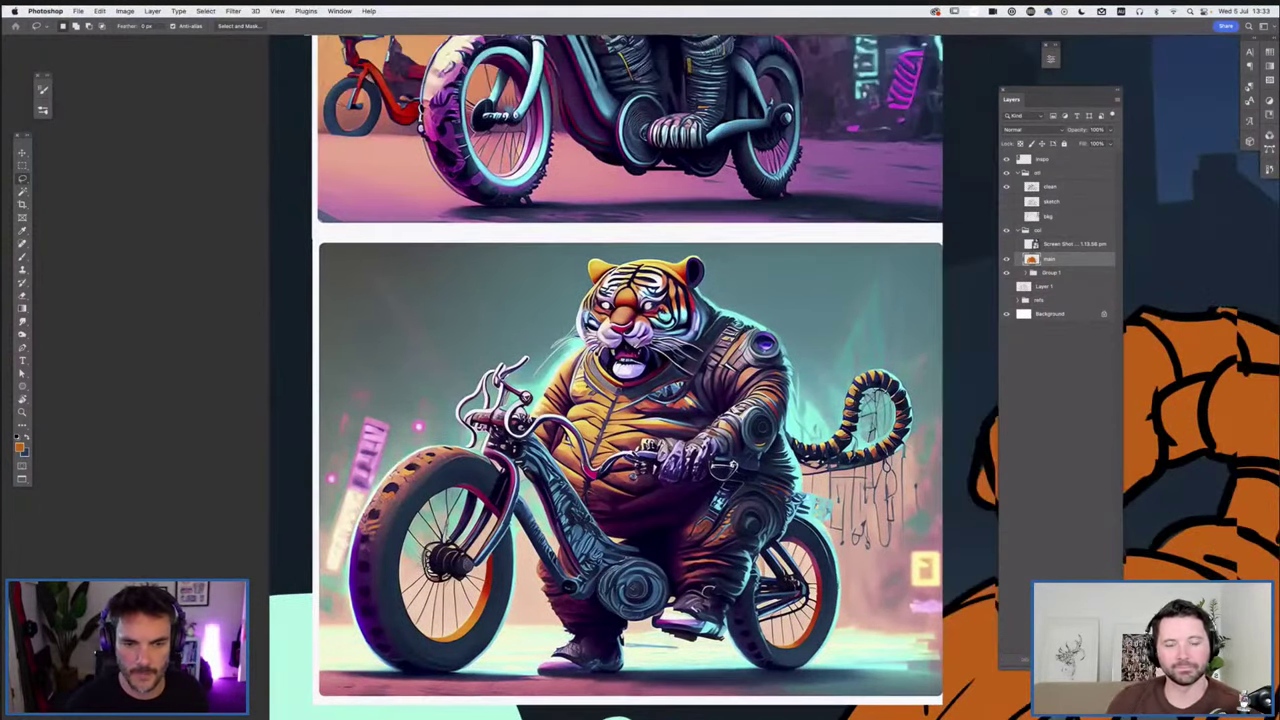
scroll(640, 380, "up", 2)
scroll(640, 380, "right", 2)
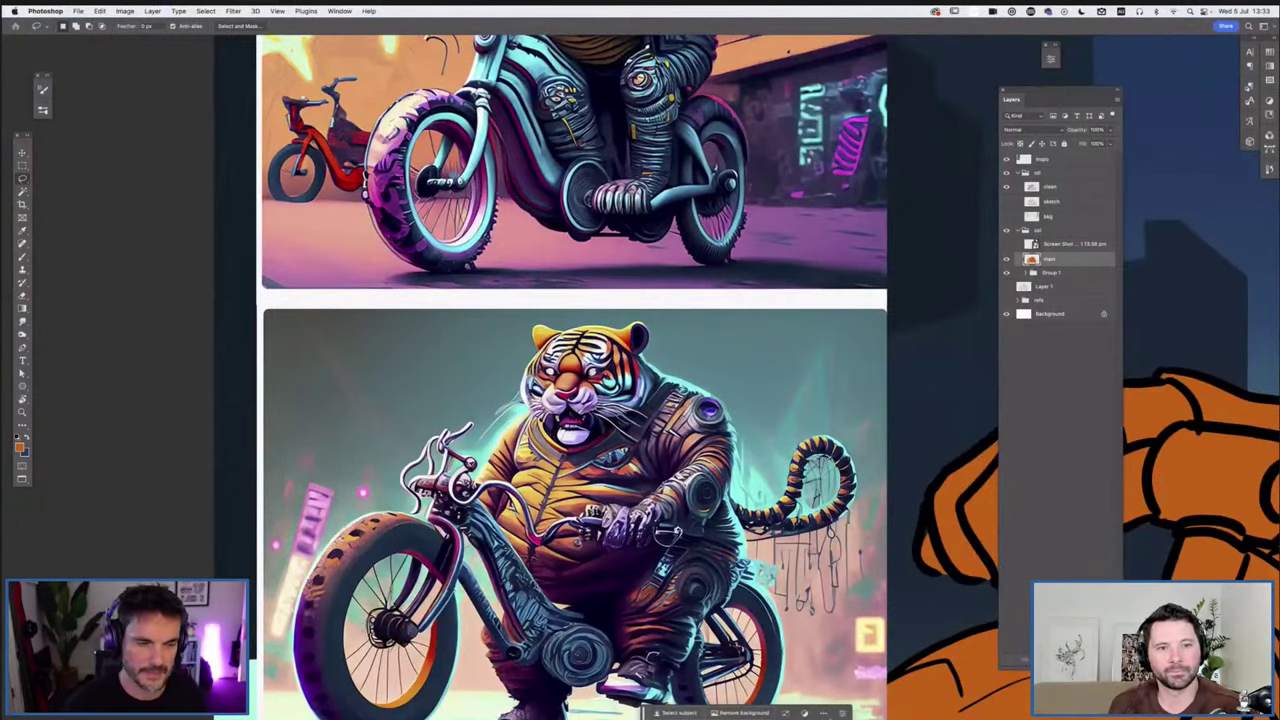
scroll(575, 380, "down", 2)
scroll(575, 380, "down", 1)
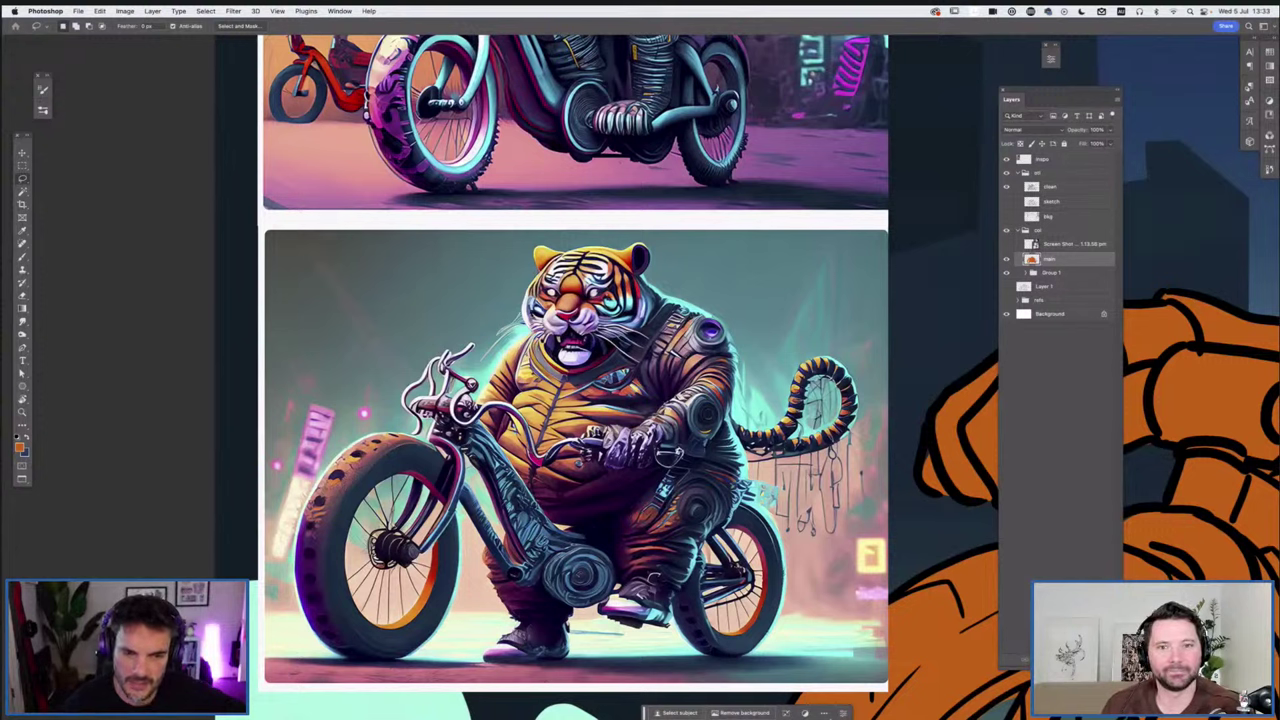
left_click_drag(672, 457, 768, 494)
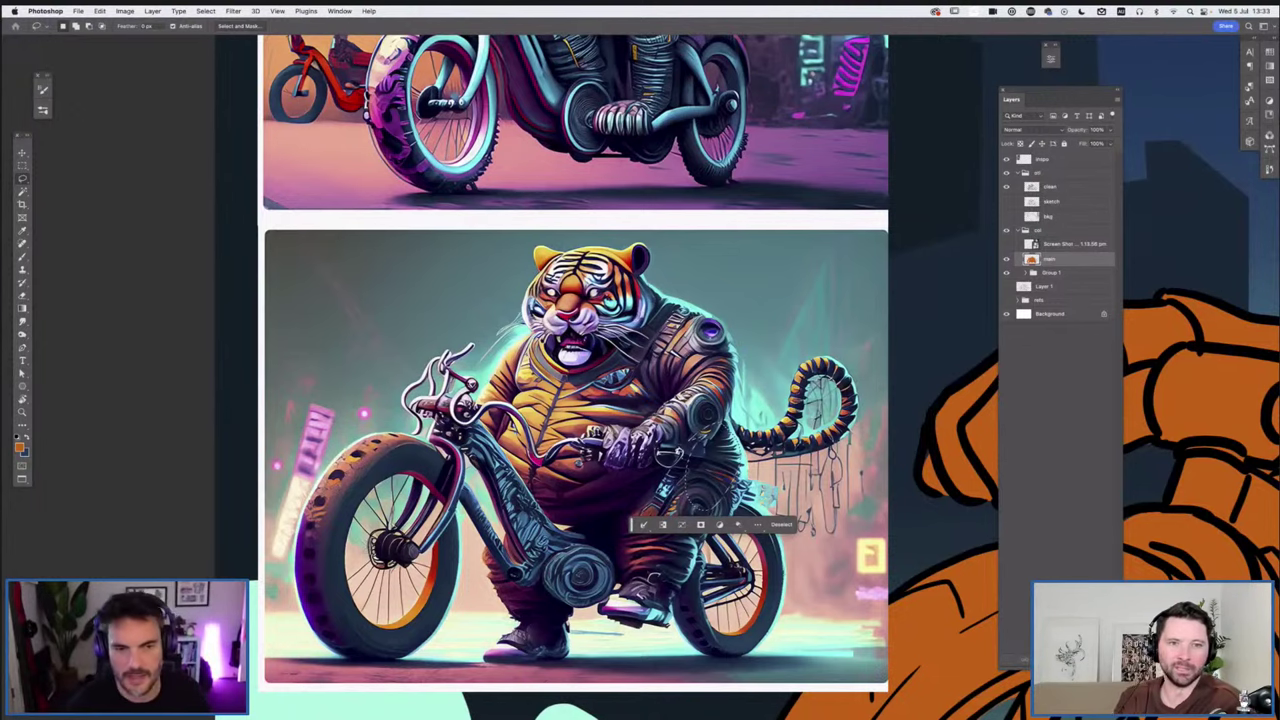
key("super+d")
key("super+0")
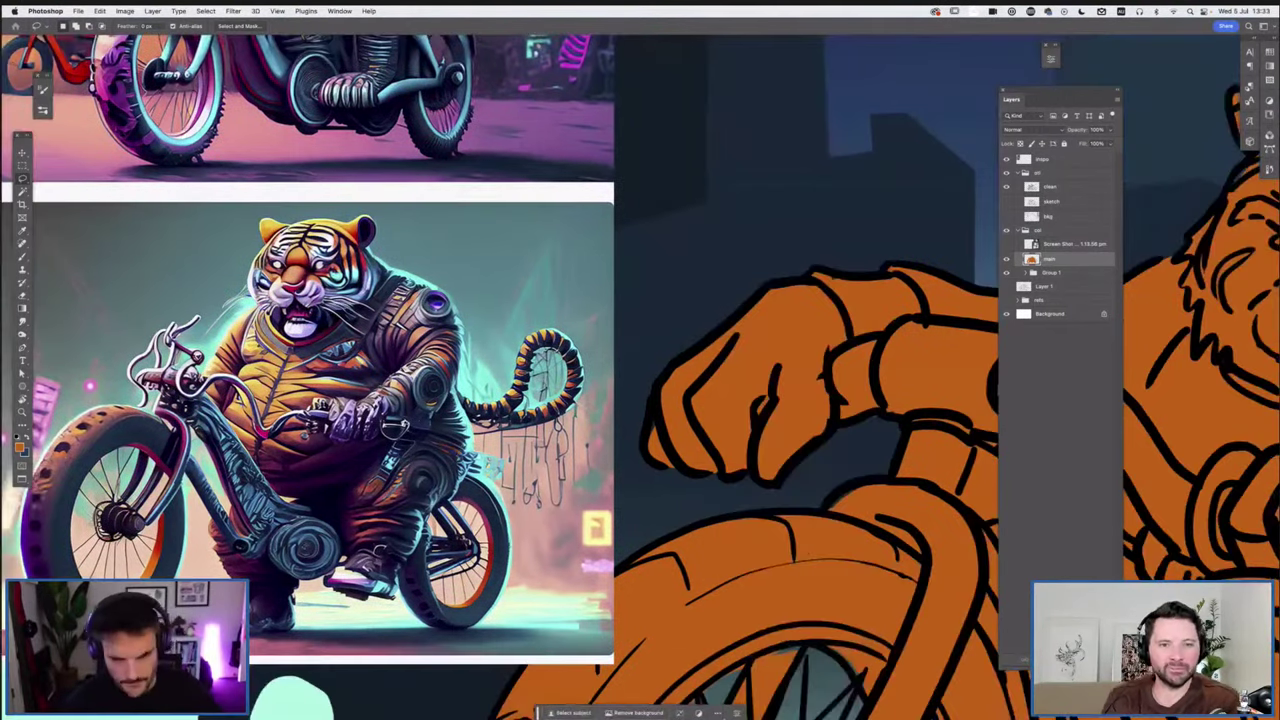
key("super+equal")
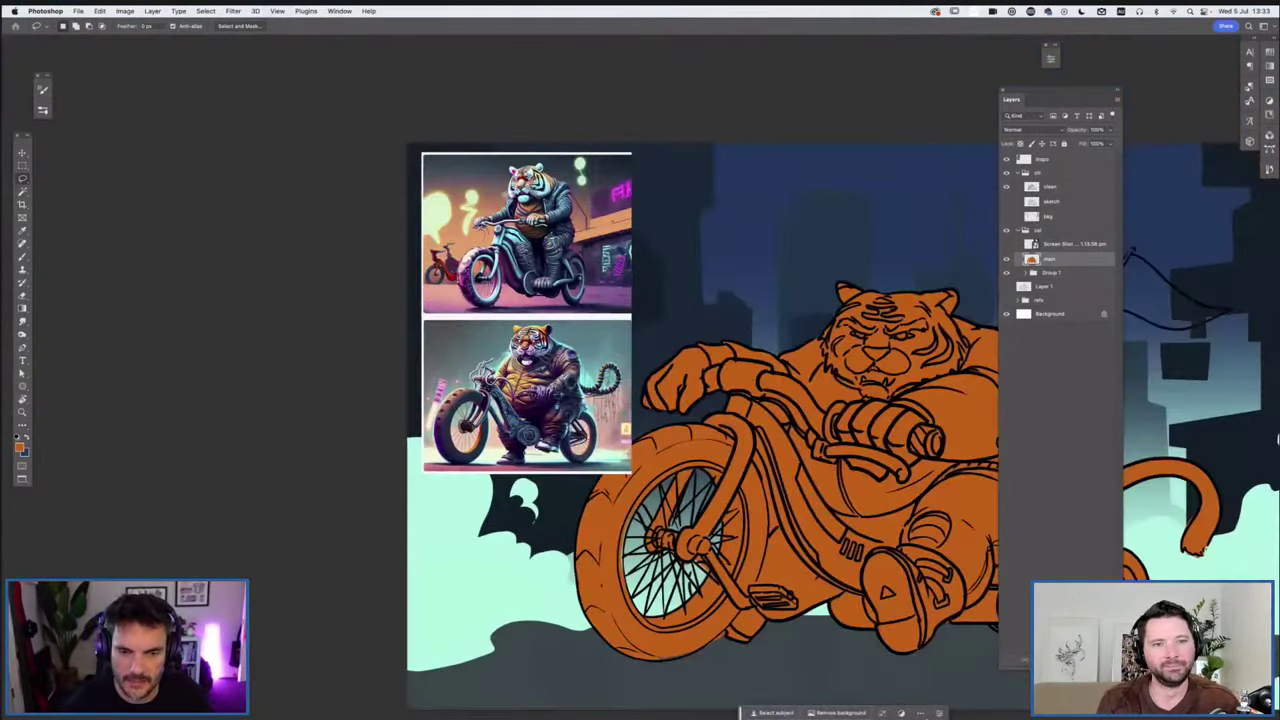
Lasso and delete the orange fill from the gap between the front tyre and the trike frame
left_click_drag(783, 424, 787, 428)
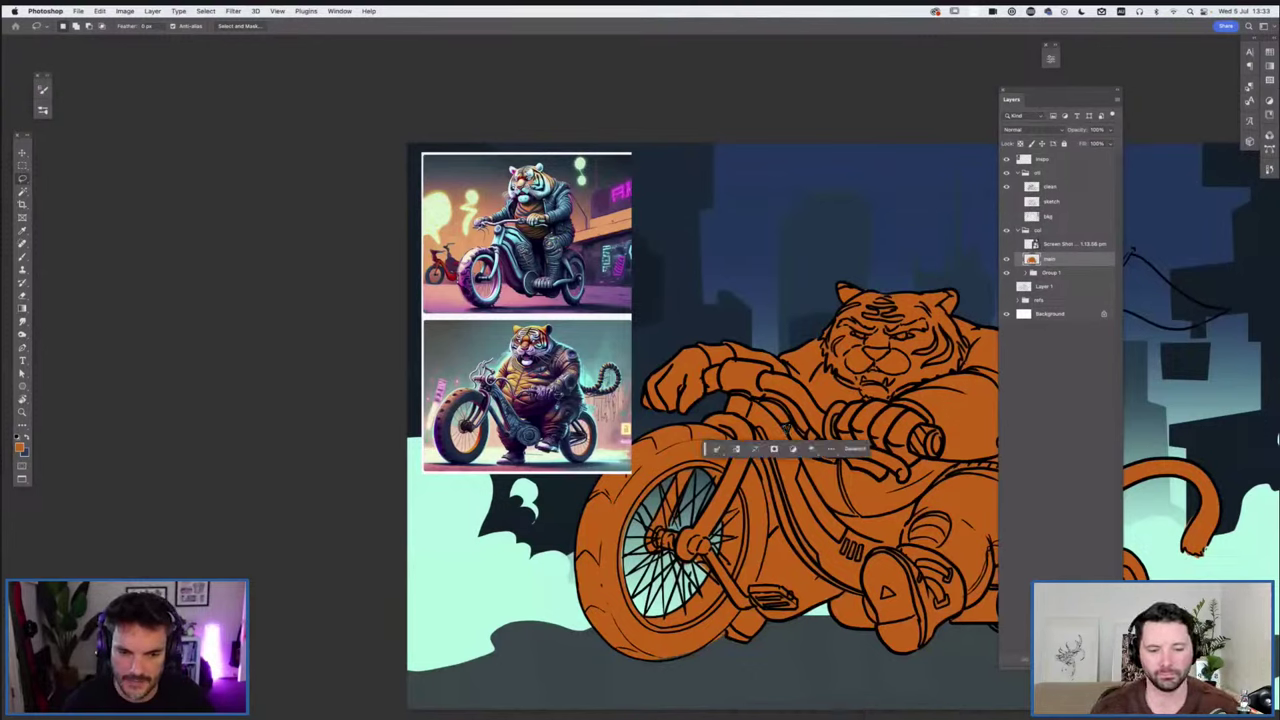
key("super+d")
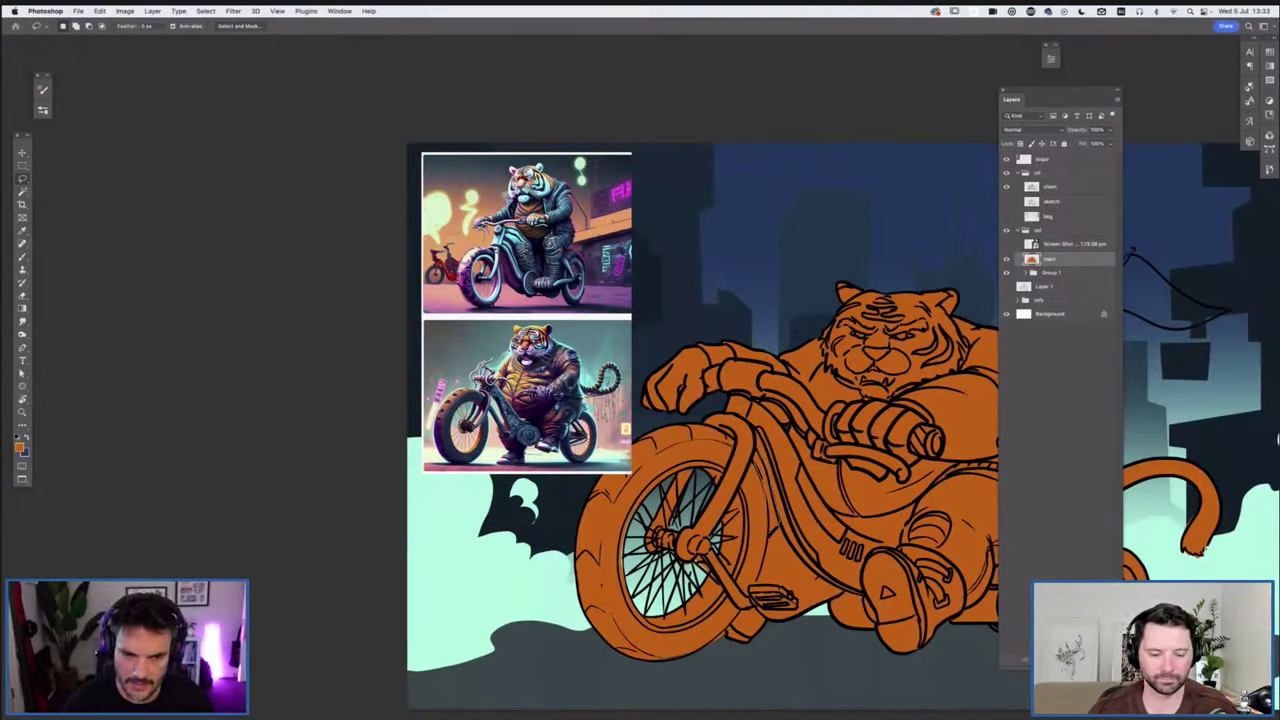
left_click_drag(756, 452, 778, 528)
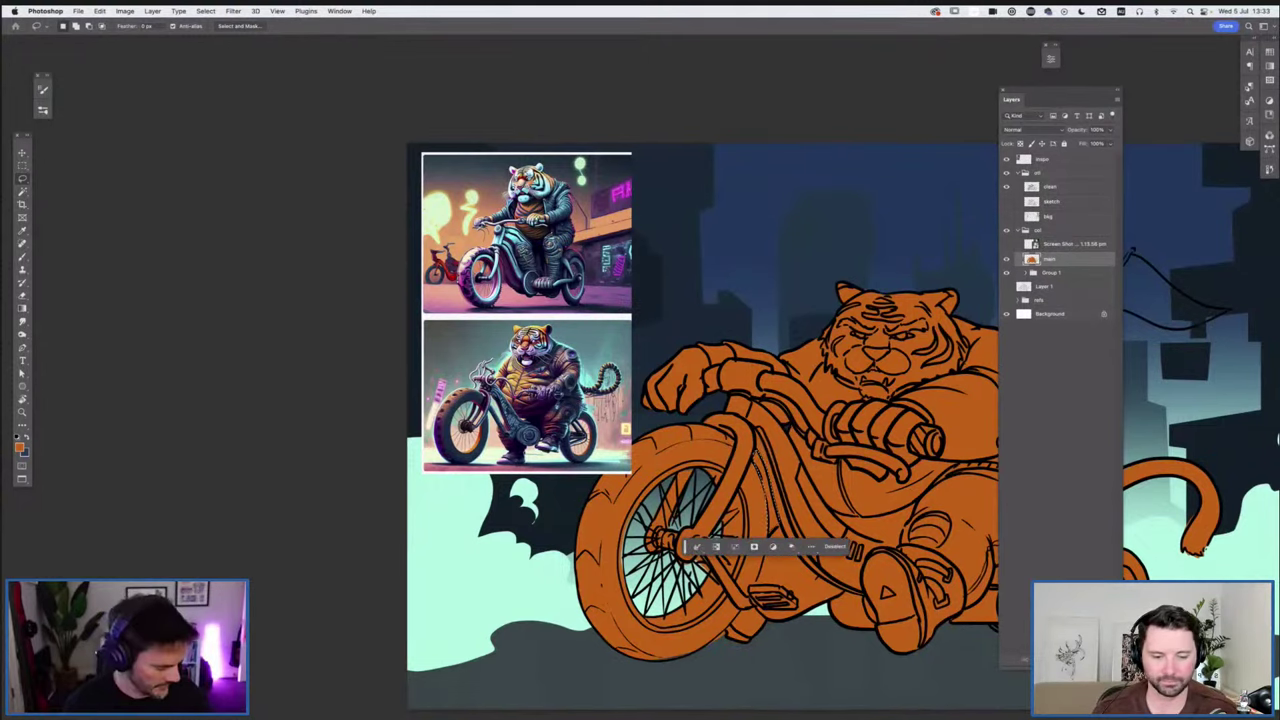
key("Delete")
key("super+d")
key("super+d")
key("super+minus")
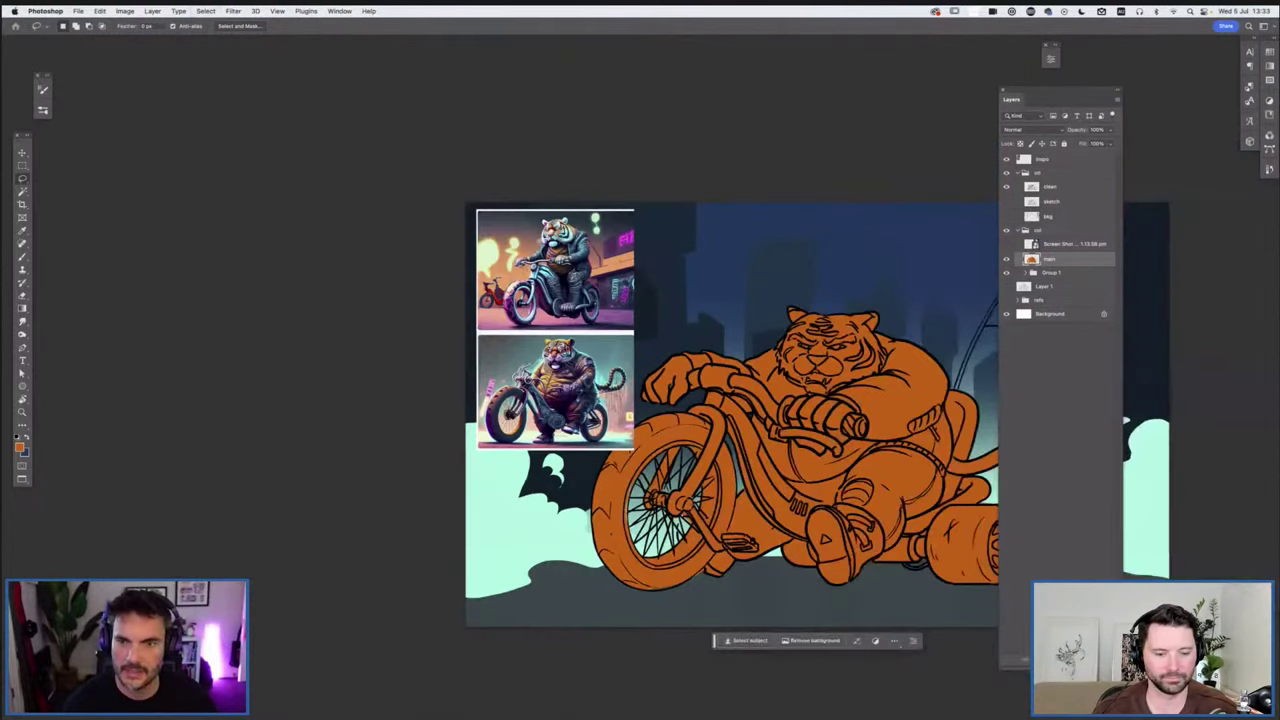
Hide the inspiration image layer and brush orange fill beneath the trike's flag and flagpole on the main layer
key("super+minus")
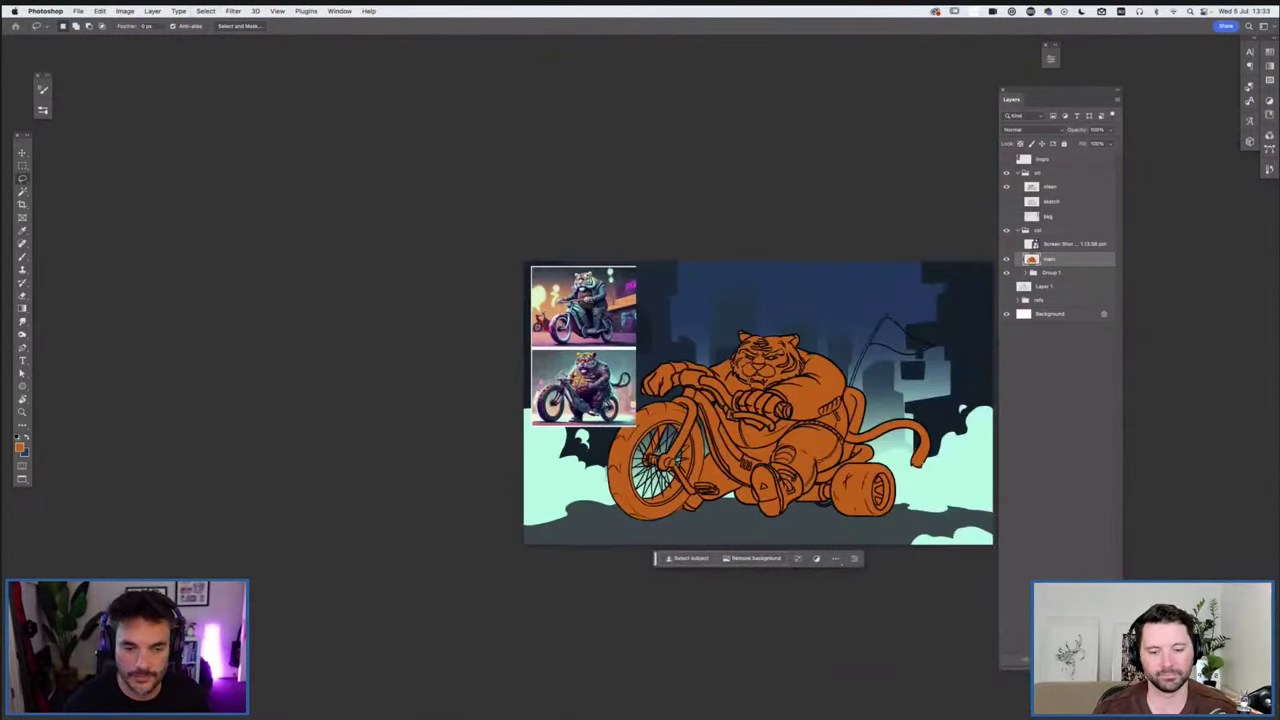
key("super+plus")
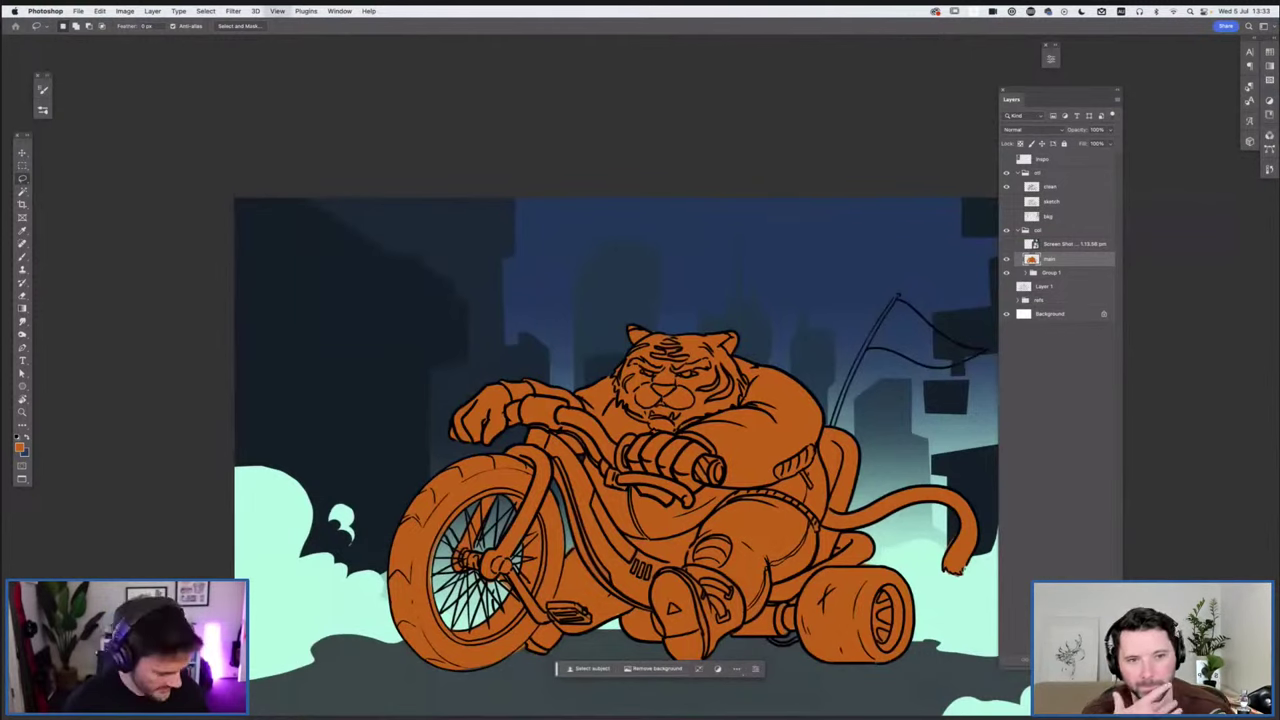
key("b")
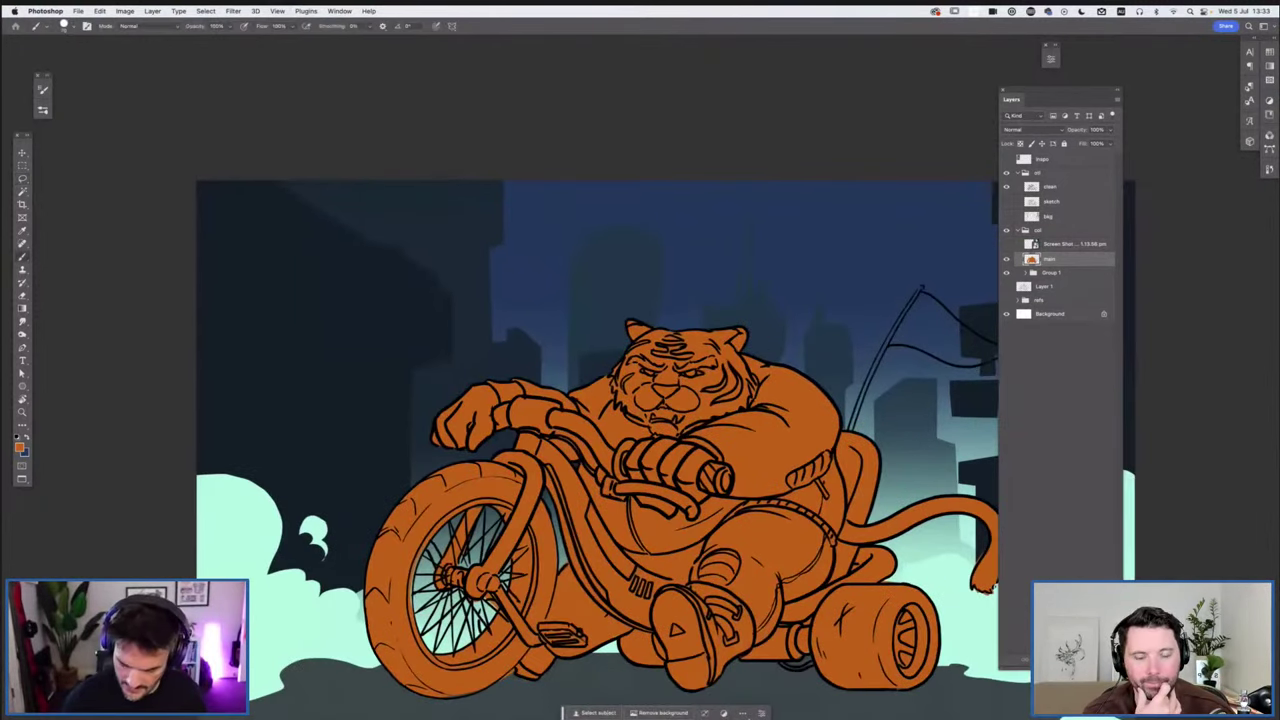
left_click_drag(640, 450, 586, 424)
scroll(540, 380, "right", 4)
scroll(540, 380, "down", 2)
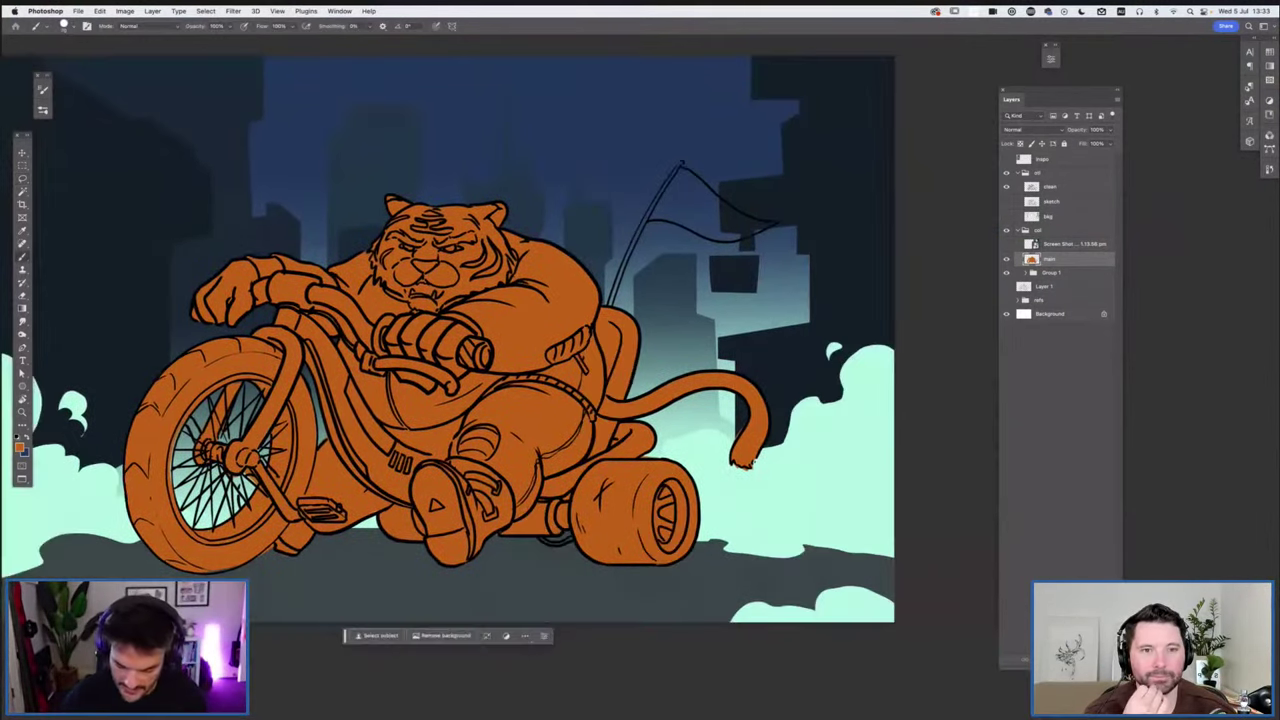
left_click_drag(633, 244, 612, 302)
left_click_drag(632, 243, 677, 168)
mouse_move(650, 218)
left_mouse_down()
mouse_move(736, 237)
mouse_move(775, 224)
mouse_move(737, 216)
mouse_move(684, 172)
mouse_move(656, 213)
mouse_move(752, 230)
left_mouse_up()
key("e")
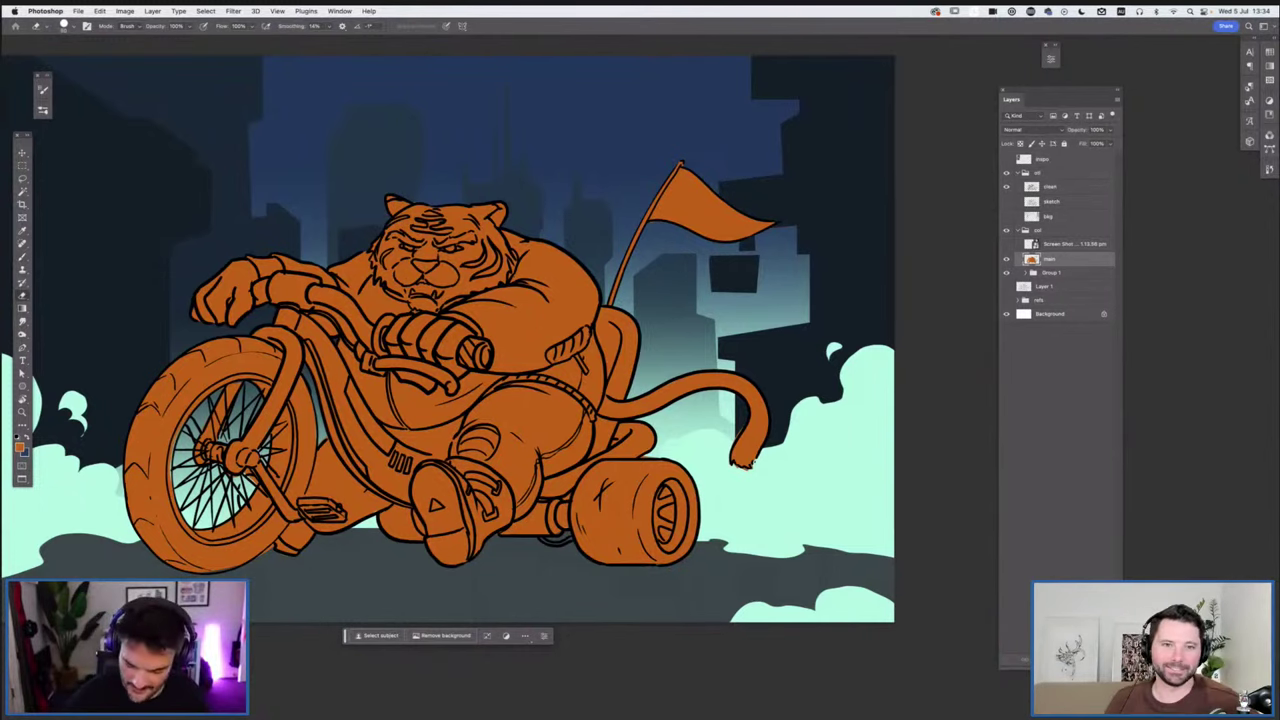
key("b")
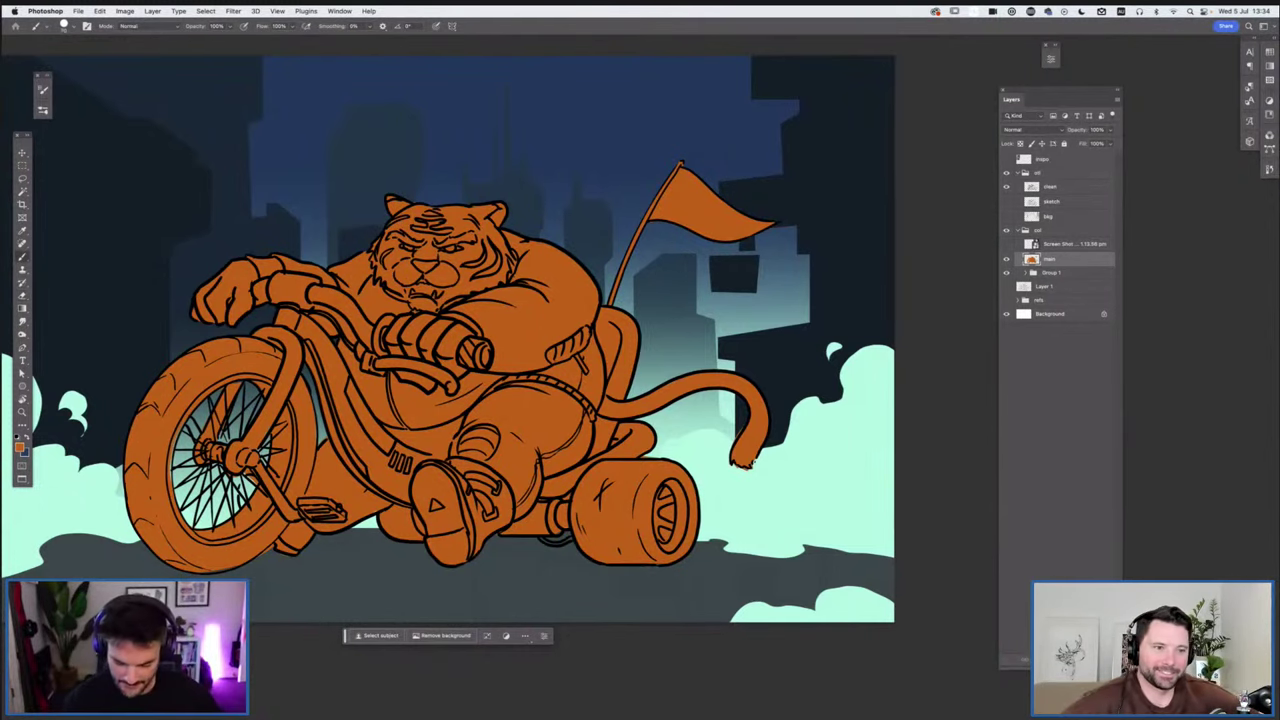
Try a range of hues on the main layer's fill with Hue/Saturation and apply a red hue shift
key("super+minus")
key("super+minus")
key("super+plus")
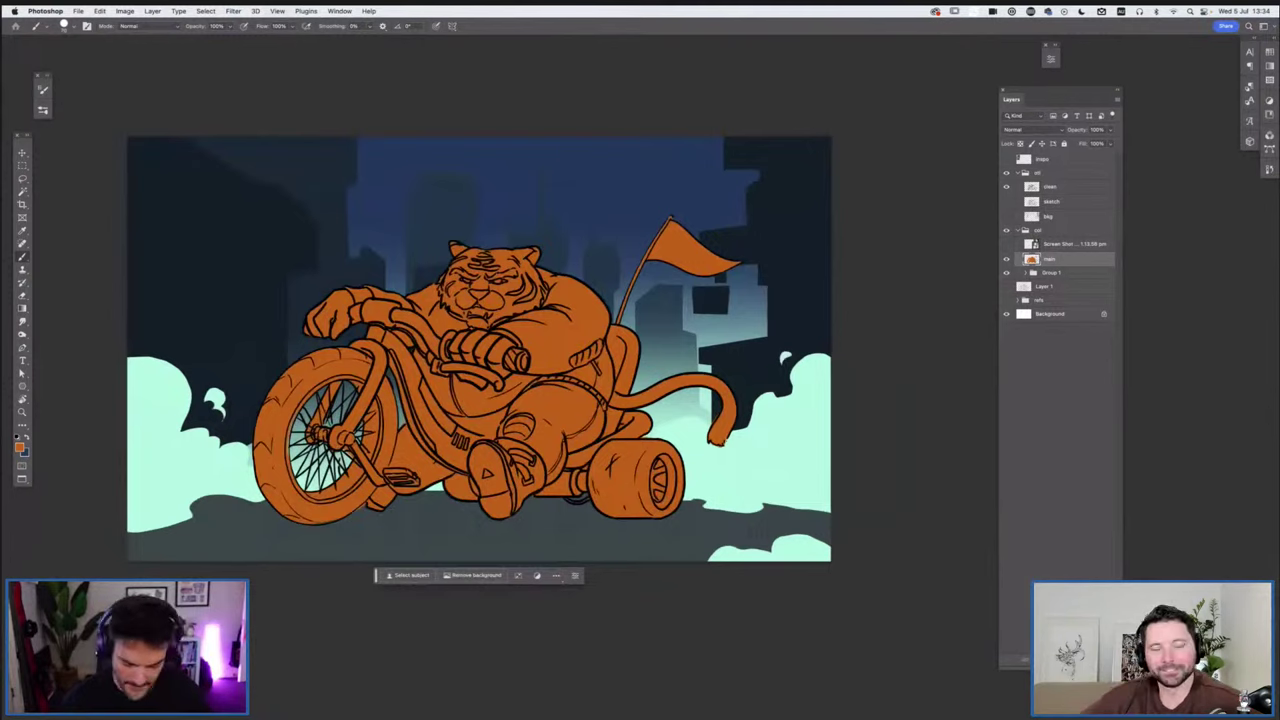
key("super+u")
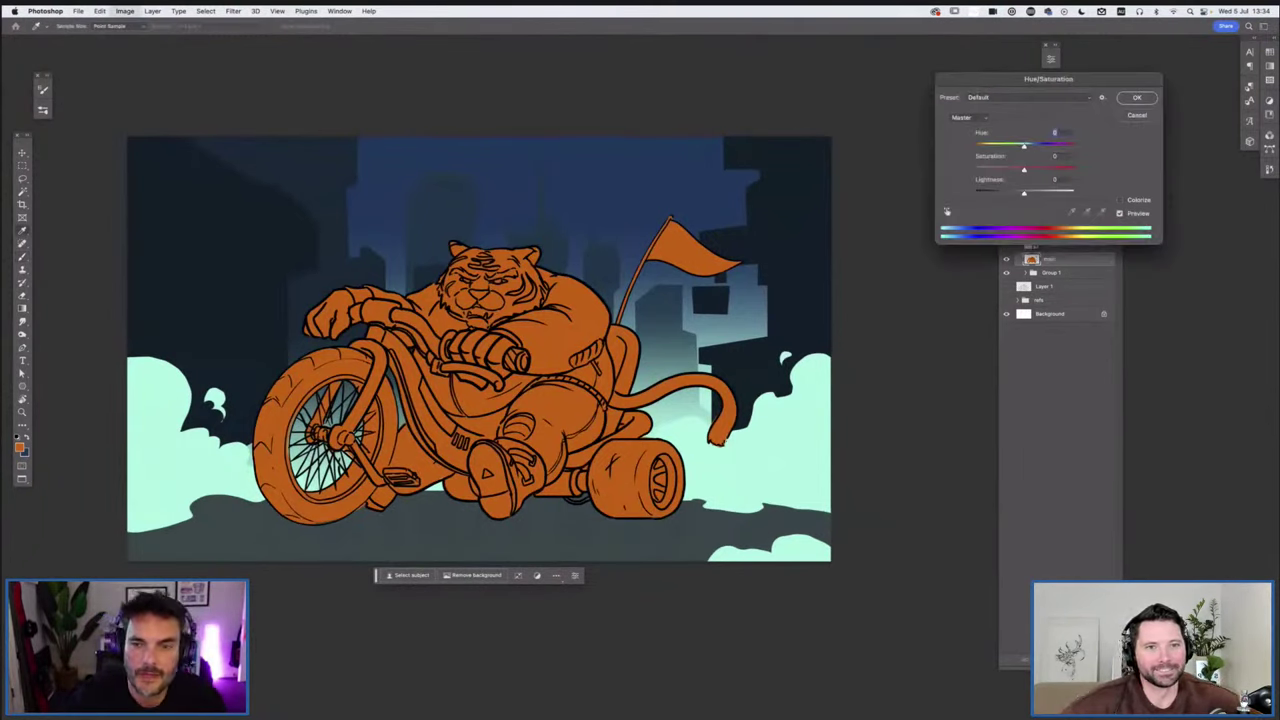
key("shift+Down")
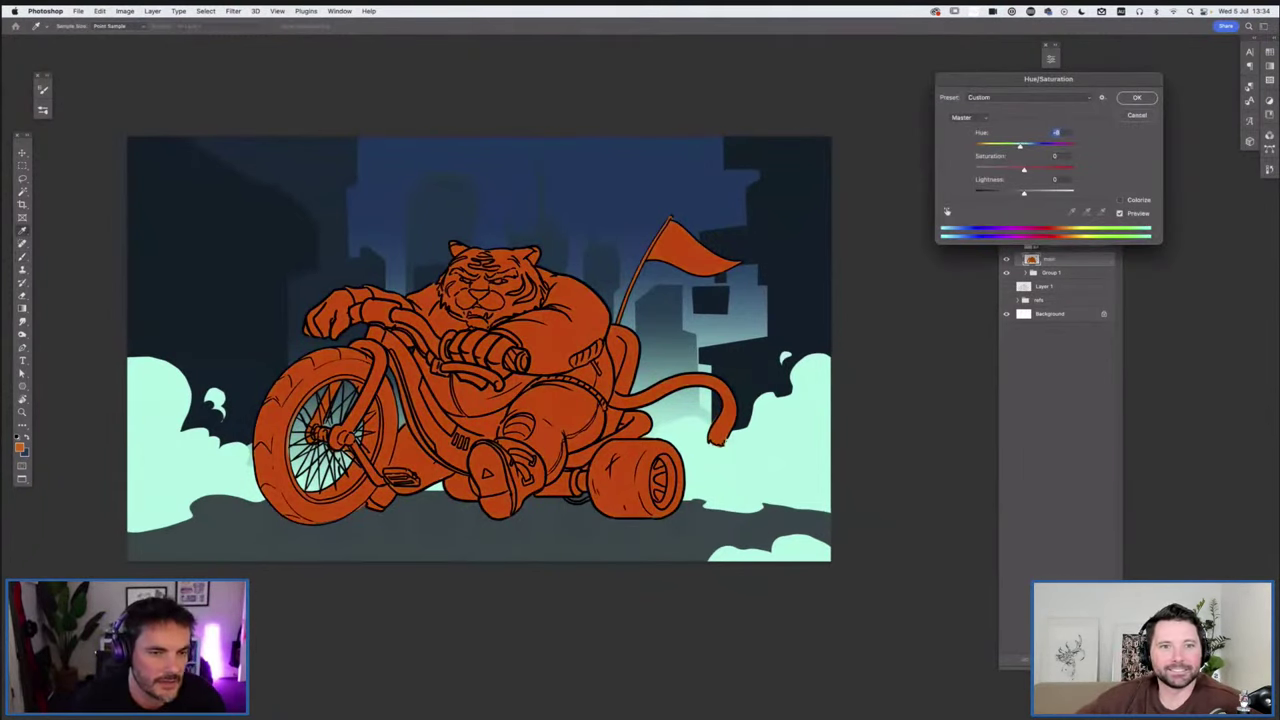
key("shift+Down")
key("shift+Down")
key("shift+Down")
key("shift+Down")
key("shift+Down")
key("shift+Down")
key("shift+Down")
key("shift+Down")
key("shift+Down")
key("shift+Down")
key("shift+Down")
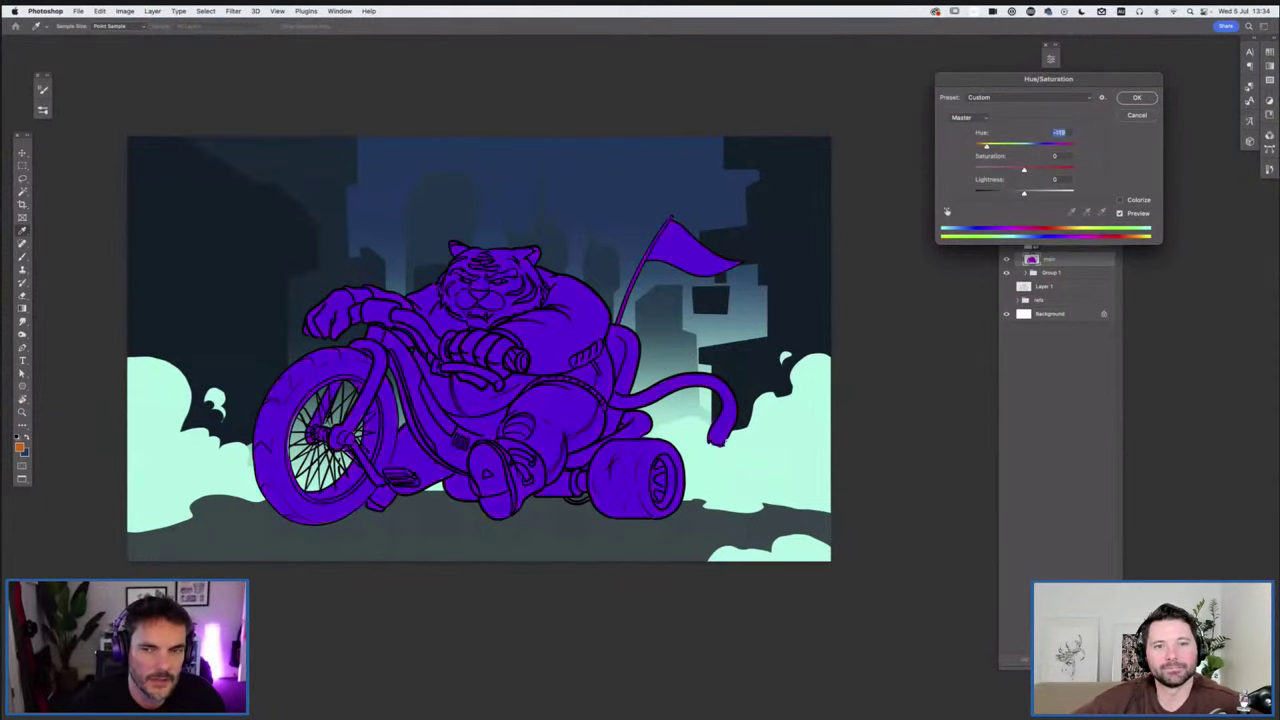
key("shift+Up")
key("shift+Up")
key("shift+Up")
key("shift+Up")
key("shift+Down")
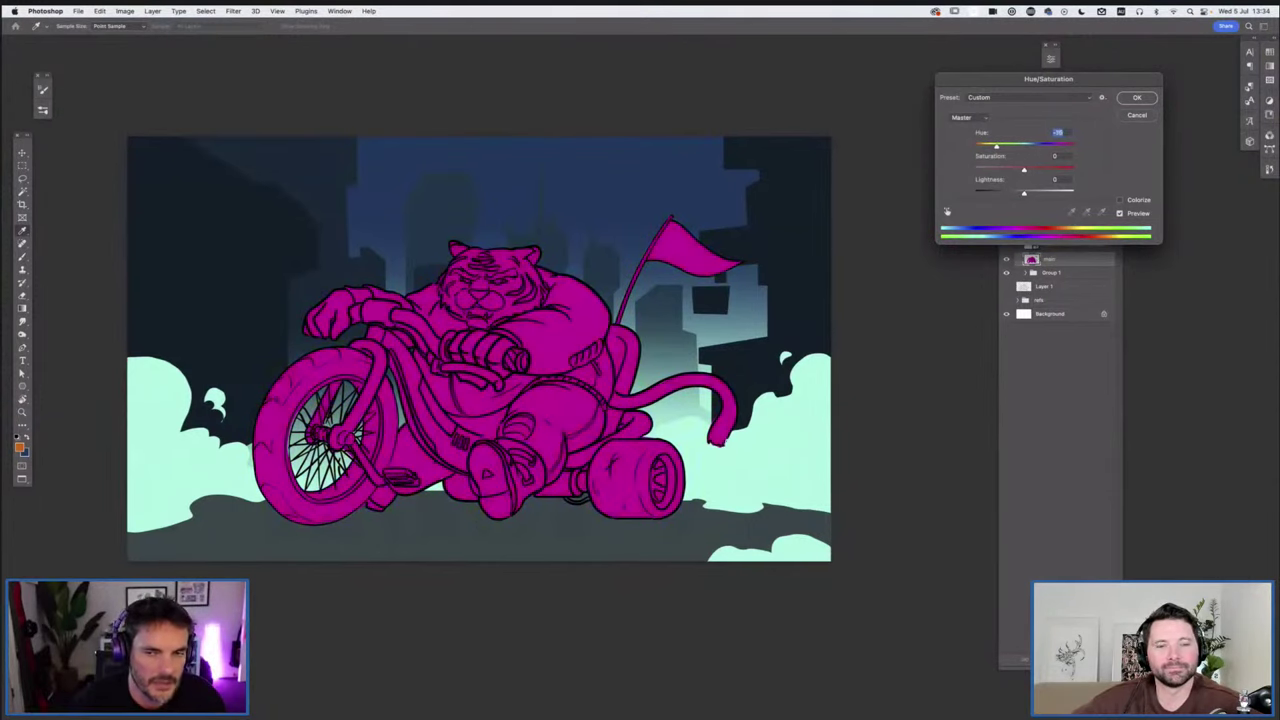
key("shift+Up")
key("shift+Up")
key("shift+Up")
key("shift+Up")
key("shift+Up")
key("shift+Up")
key("shift+Up")
key("shift+Down")
key("shift+Down")
key("shift+Down")
key("shift+Down")
key("shift+Down")
key("shift+Down")
key("shift+Down")
key("shift+Down")
key("shift+Down")
key("shift+Down")
key("shift+Down")
key("shift+Down")
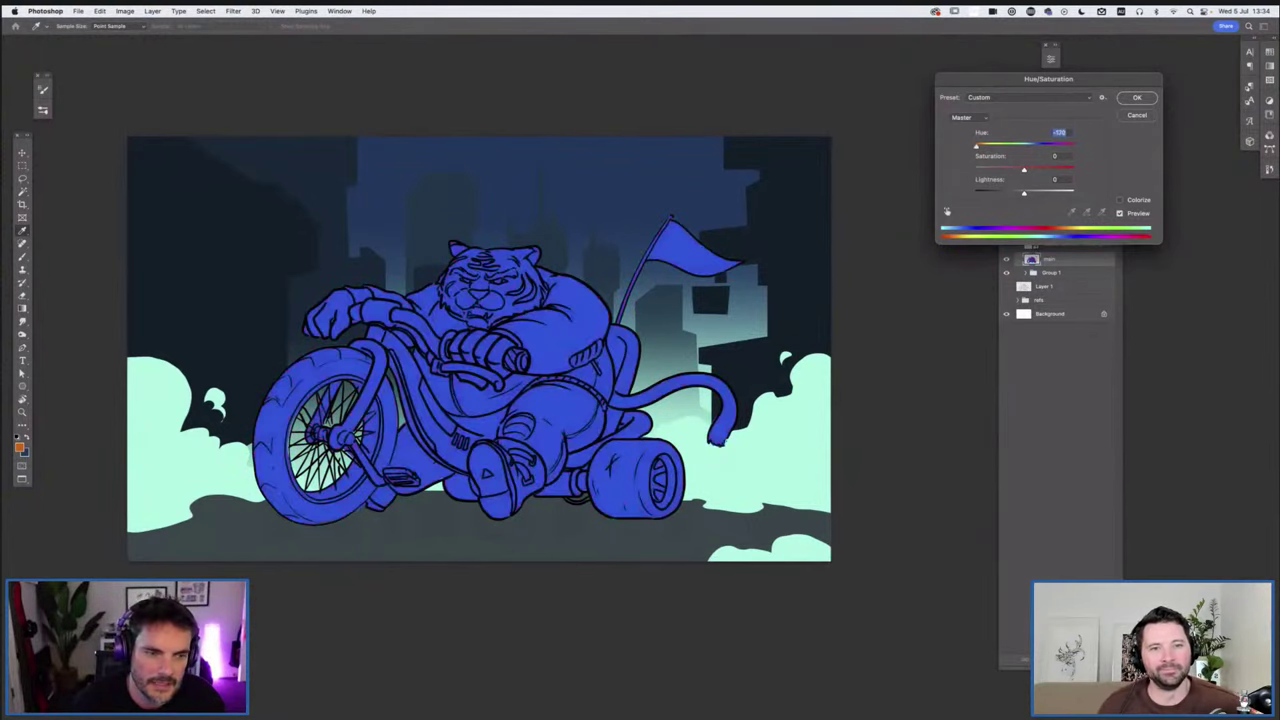
key("shift+Up")
key("shift+Up")
key("shift+Up")
key("shift+Up")
key("shift+Up")
key("shift+Up")
key("shift+Up")
key("shift+Up")
key("shift+Up")
key("shift+Up")
key("shift+Up")
key("shift+Up")
key("shift+Up")
key("shift+Up")
key("shift+Up")
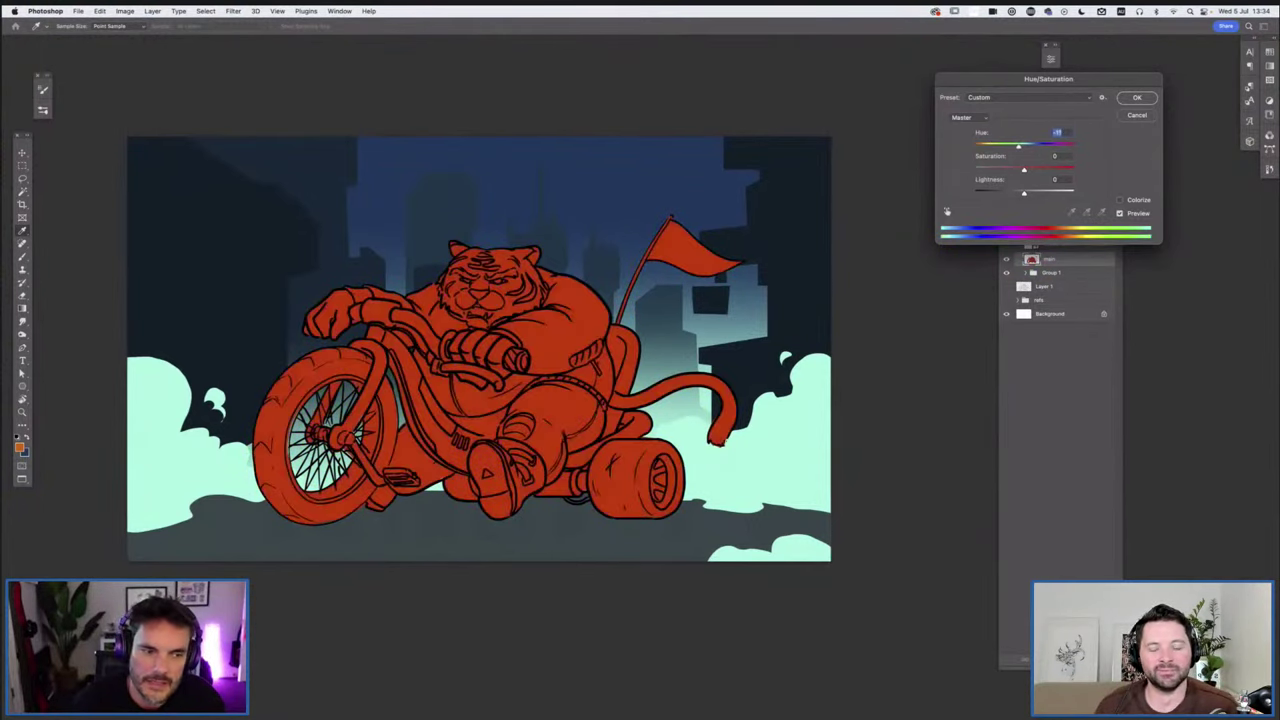
key("shift+Up")
key("shift+Up")
key("shift+Up")
key("shift+Up")
key("shift+Up")
key("shift+Up")
key("shift+Up")
key("shift+Up")
key("shift+Up")
key("shift+Up")
key("shift+Up")
key("shift+Up")
key("shift+Up")
key("shift+Down")
key("shift+Down")
key("shift+Down")
key("shift+Down")
key("shift+Down")
key("shift+Down")
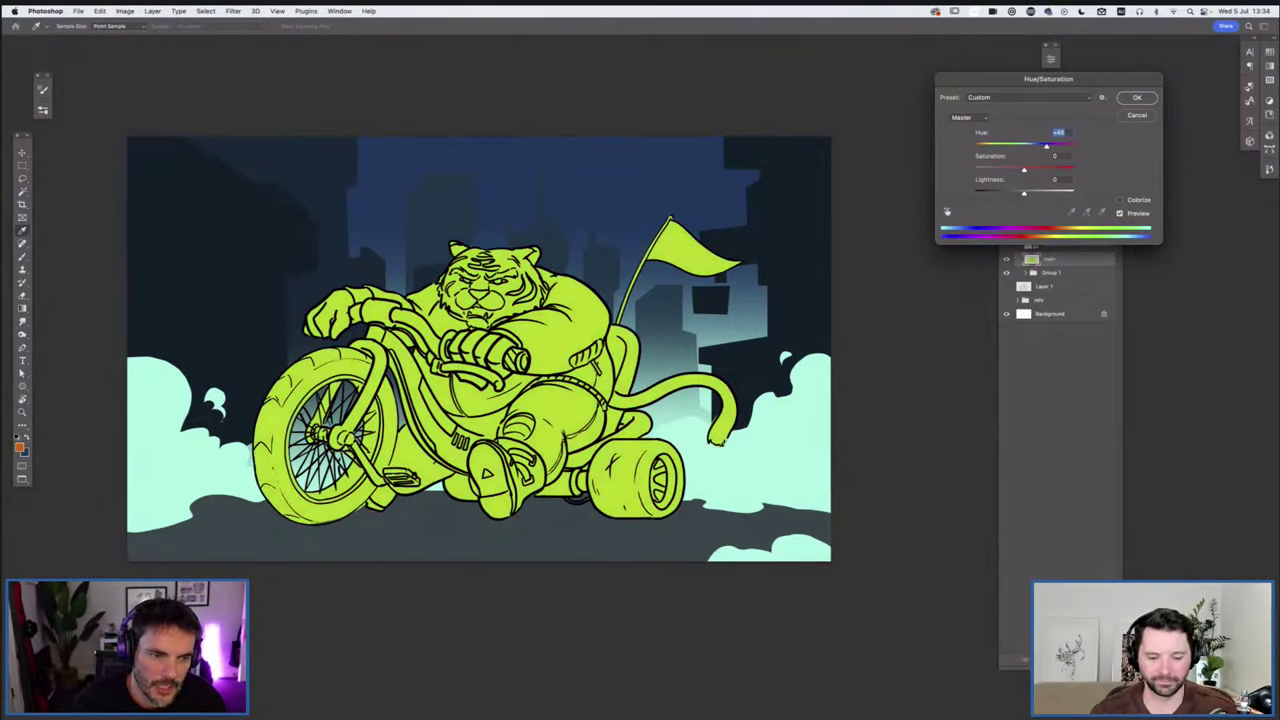
key("shift+Up")
key("shift+Up")
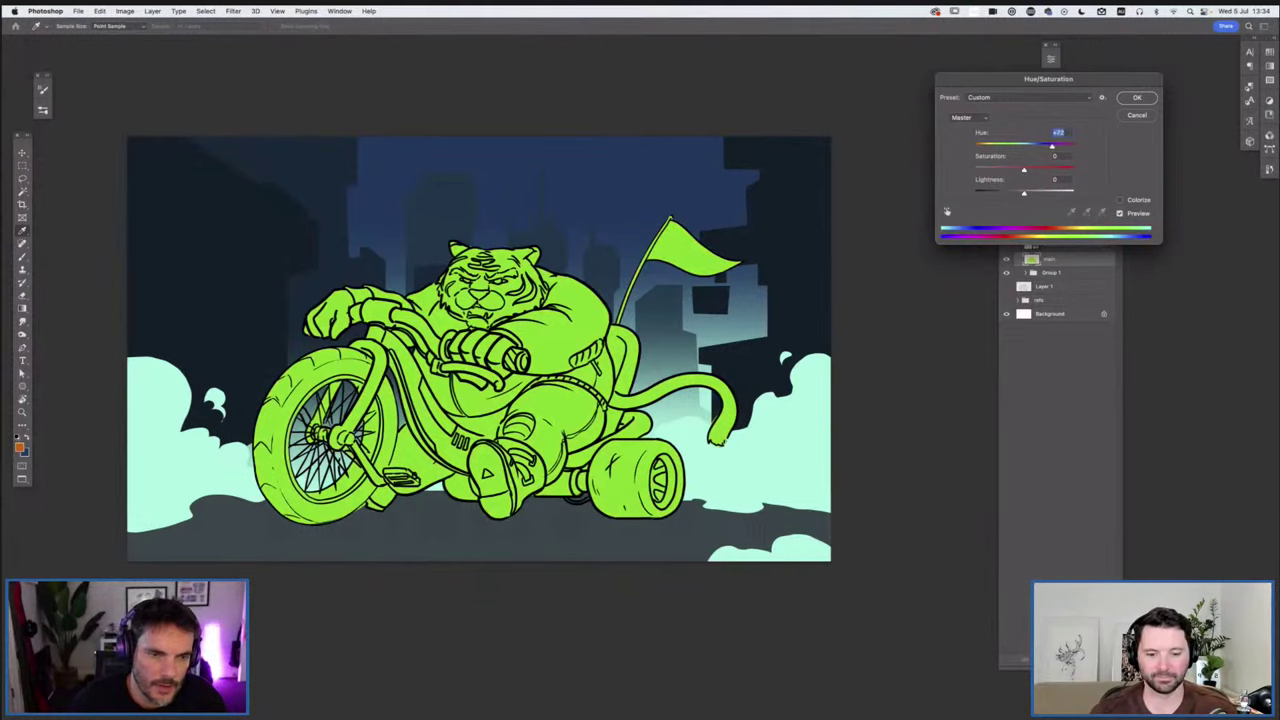
key("shift+Down")
key("shift+Down")
key("shift+Down")
key("shift+Down")
key("shift+Down")
key("shift+Down")
key("shift+Down")
key("shift+Down")
key("shift+Down")
key("shift+Down")
key("shift+Down")
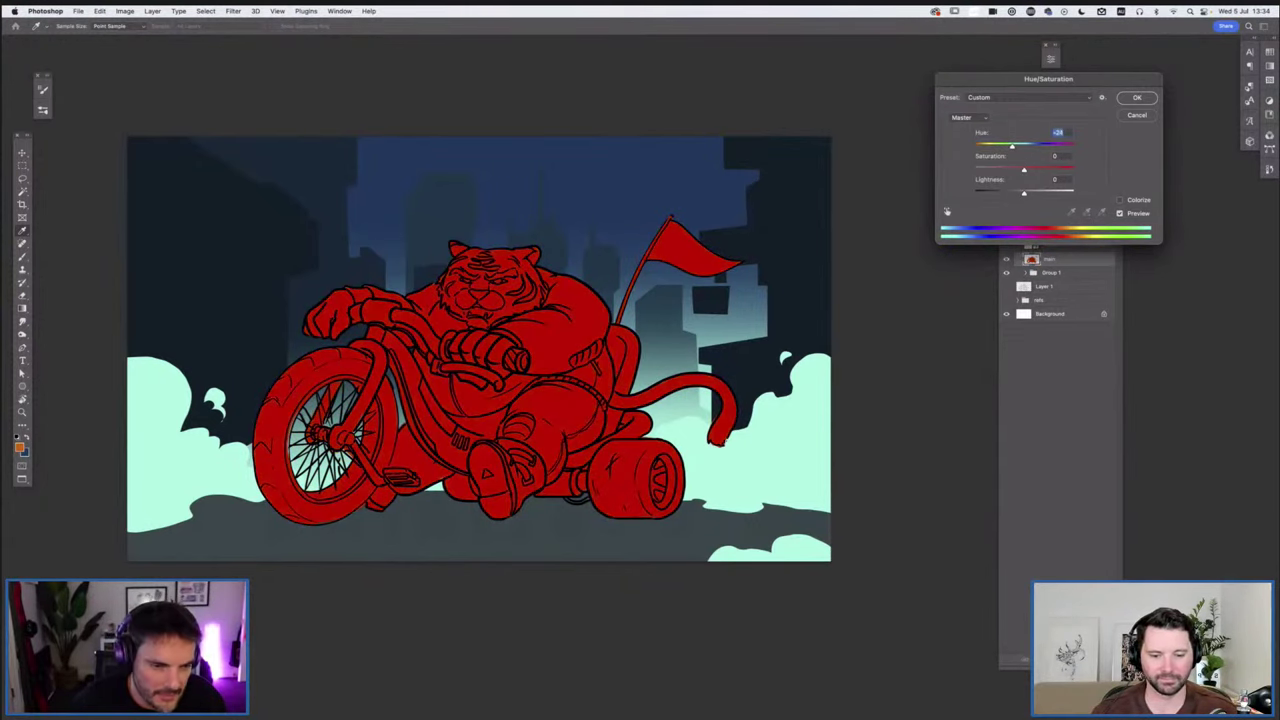
key("shift+Up")
key("shift+Down")
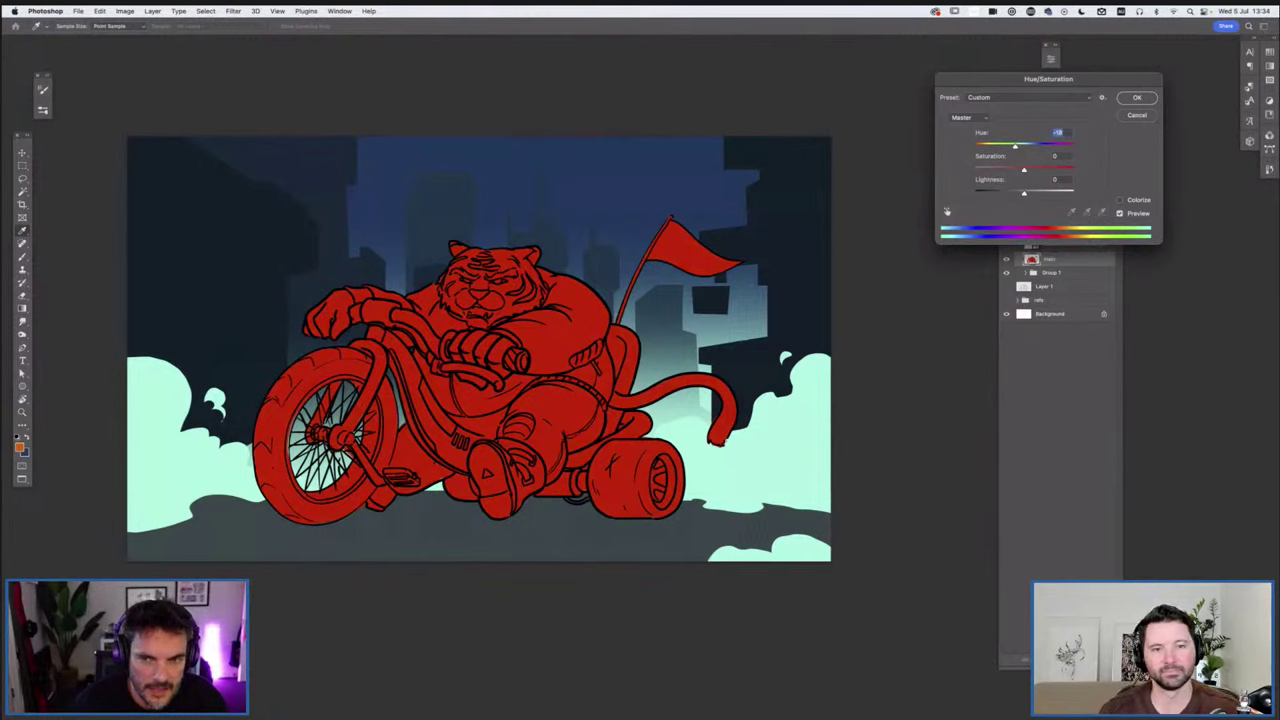
key("shift+Down")
key("shift+Up")
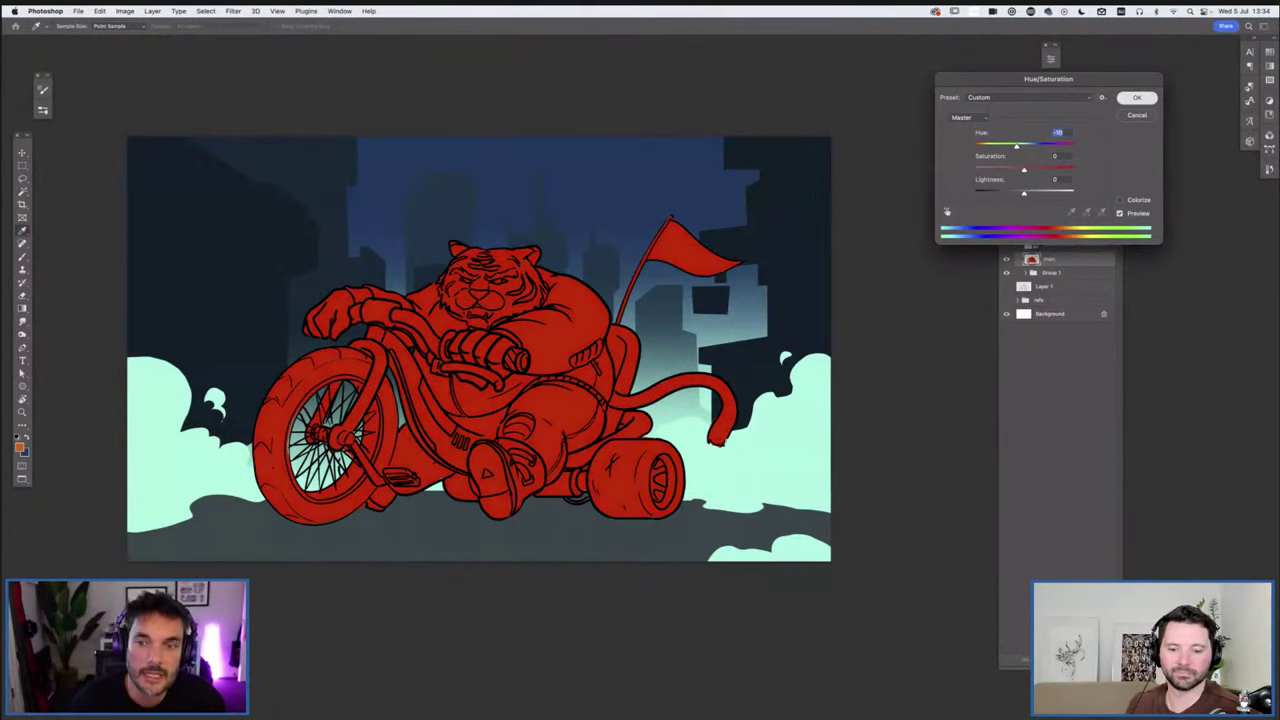
key("Return")
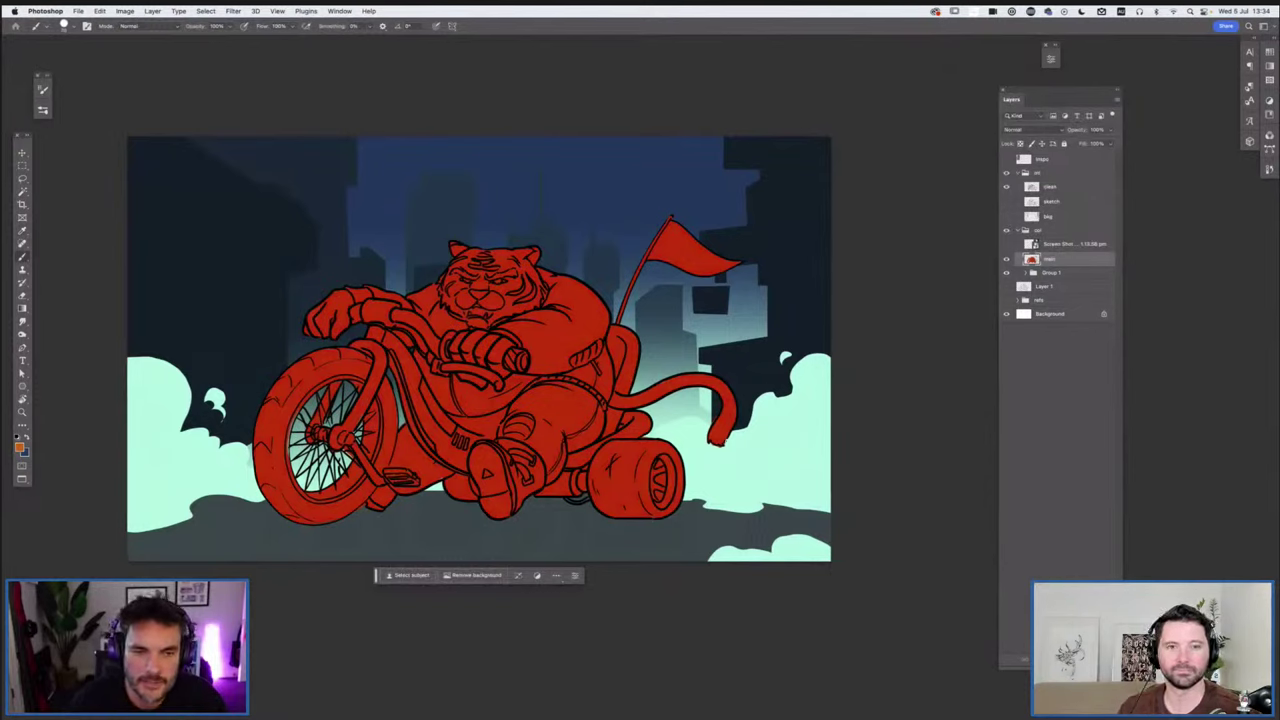
Move the refs group above the line-art group, check its trike and motorbike references, hide it and reselect the main layer
left_click_drag(1039, 230, 1042, 167)
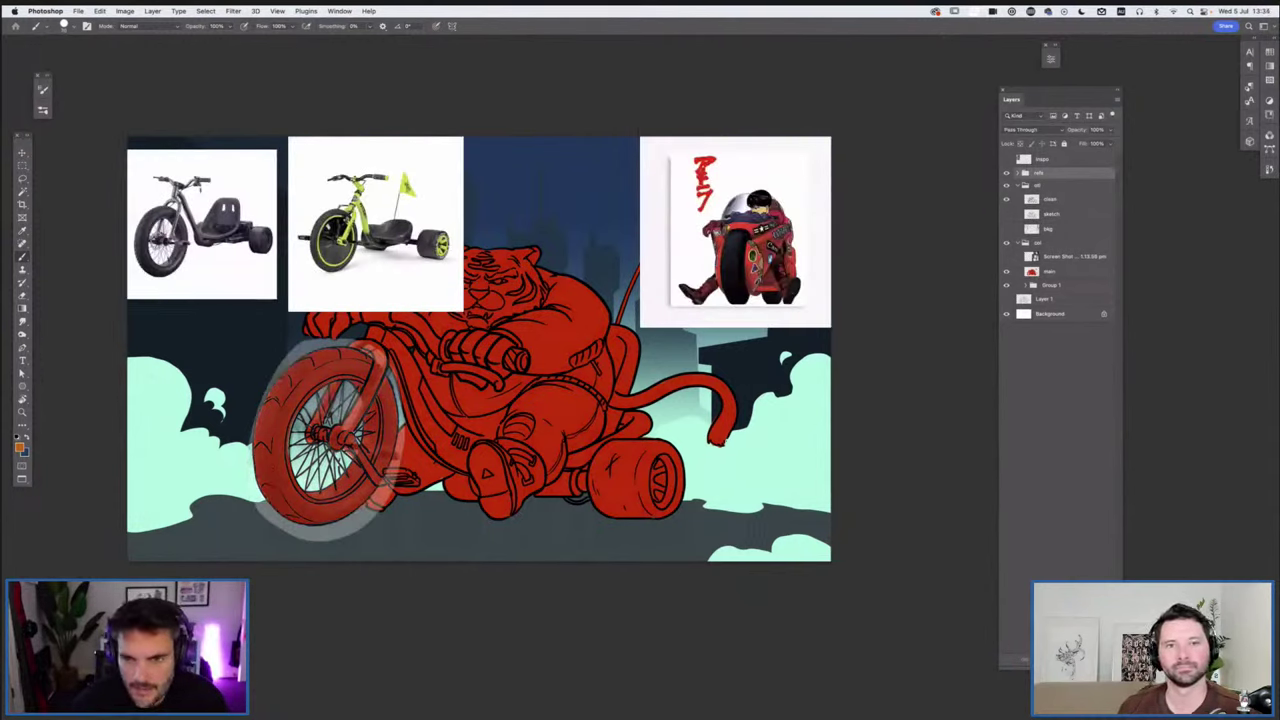
left_click(1007, 173)
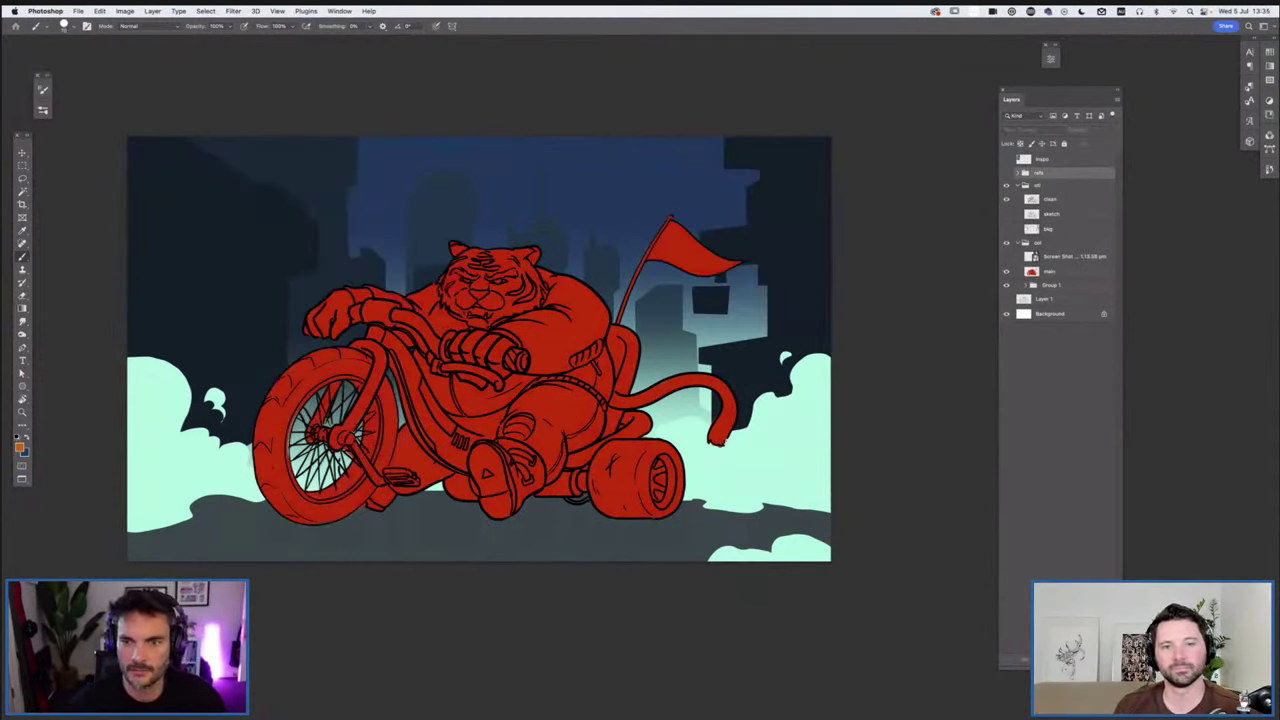
left_click(1052, 272)
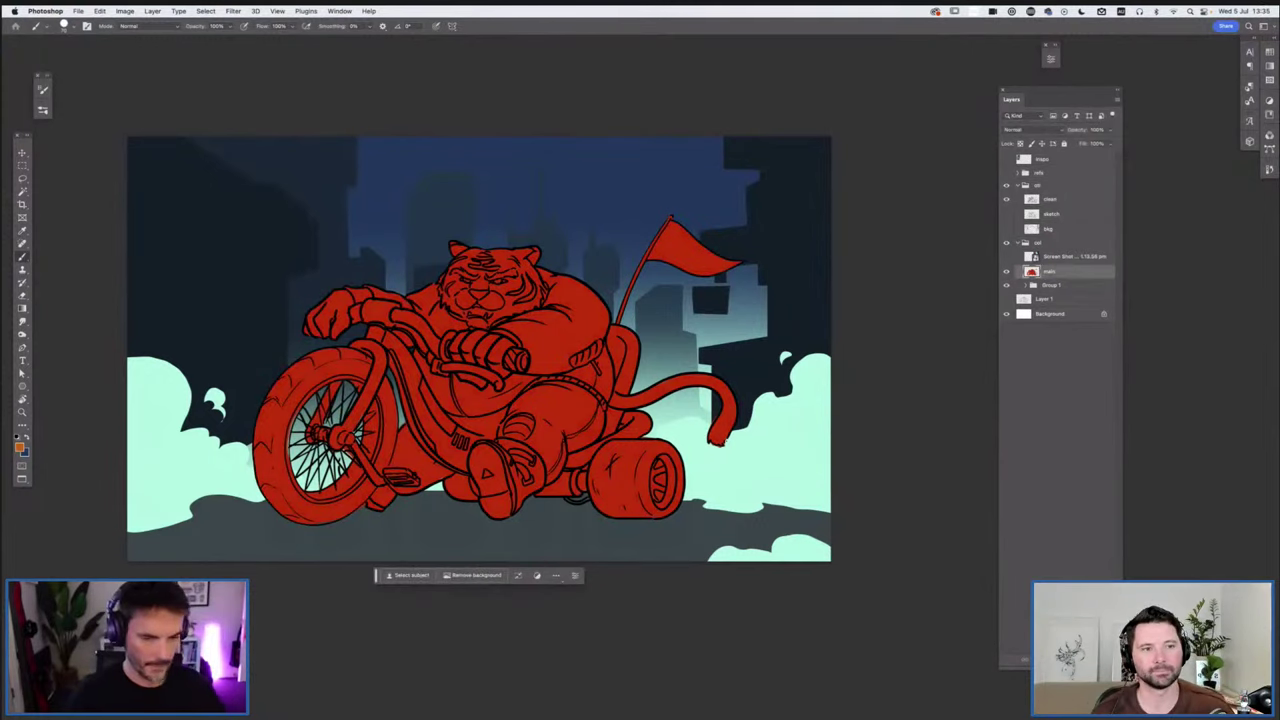
Sample the fill's red as the brush colour and lock the main layer's transparent pixels
key("super+plus")
key("super+plus")
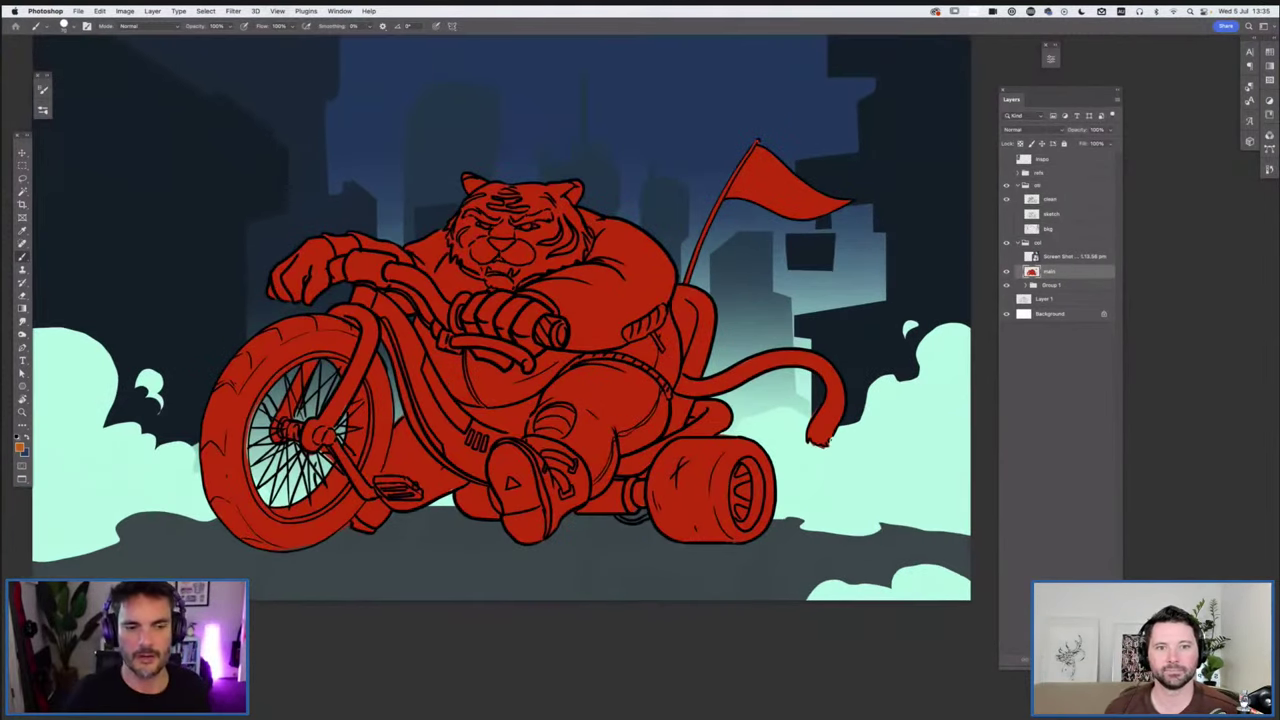
left_click_drag(600, 320, 678, 314)
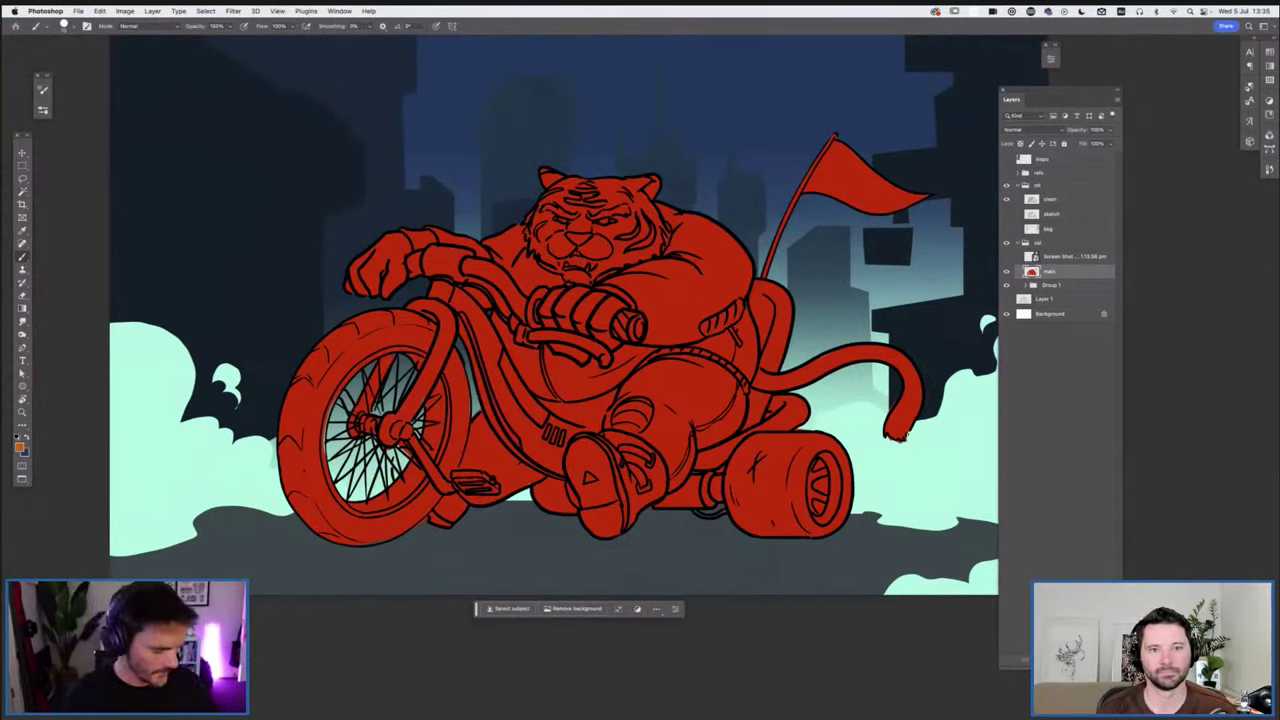
key("super+minus")
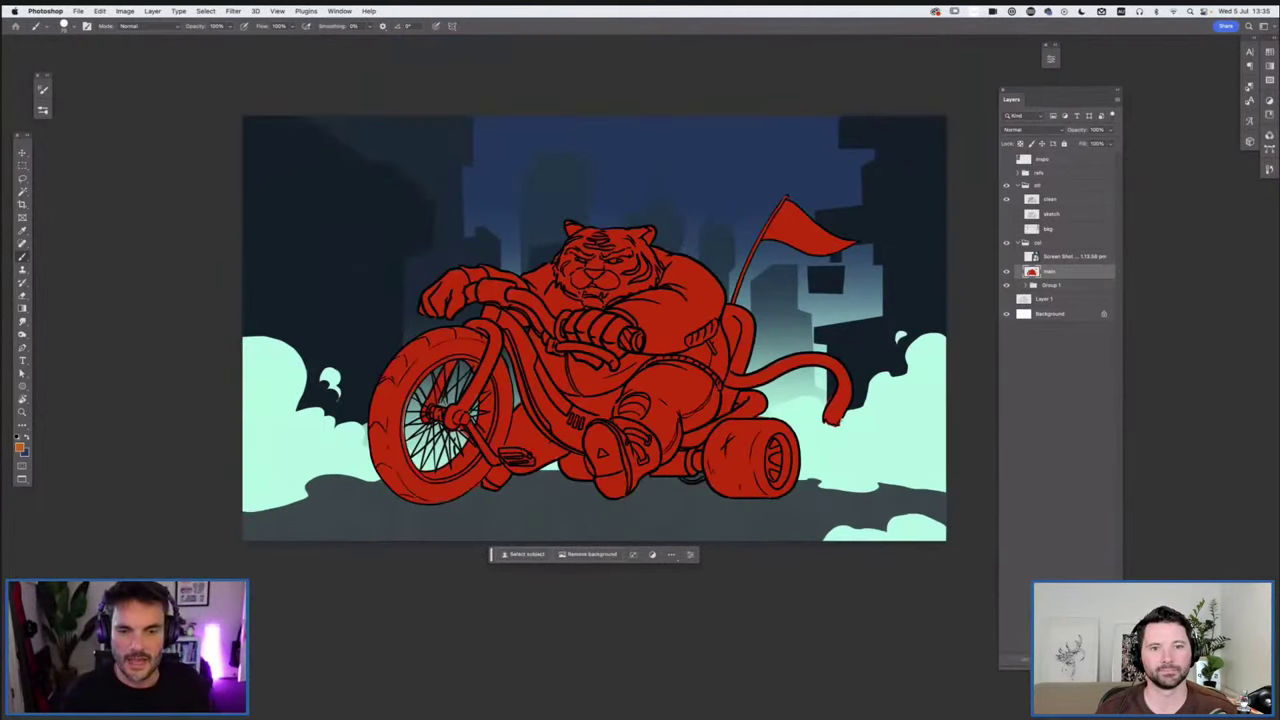
key("super+plus")
key("e")
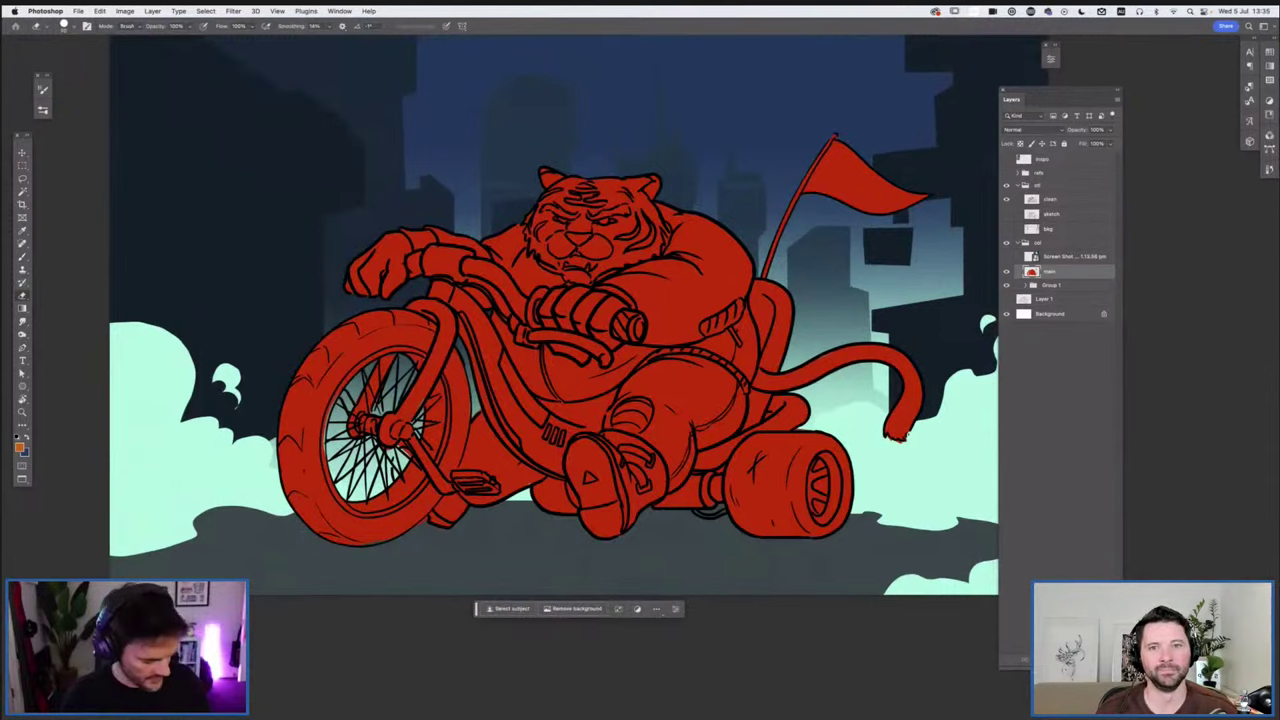
key("i")
key("b")
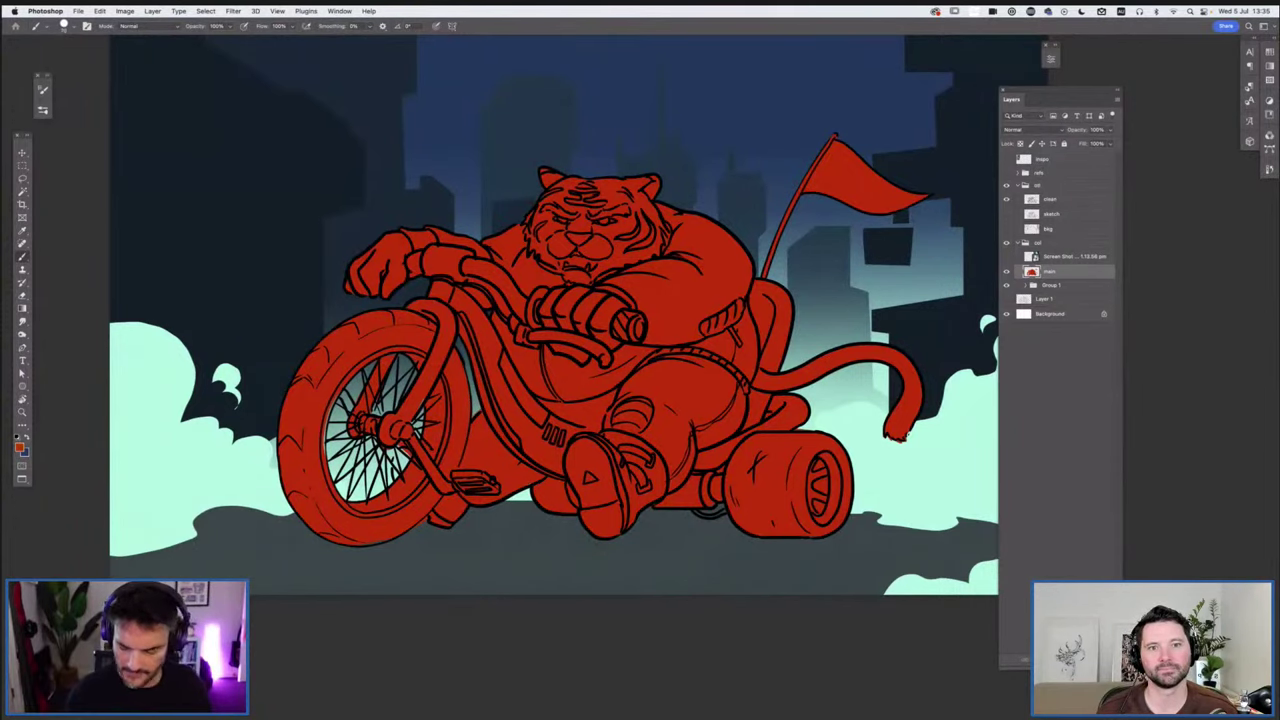
left_click_drag(904, 437, 846, 453)
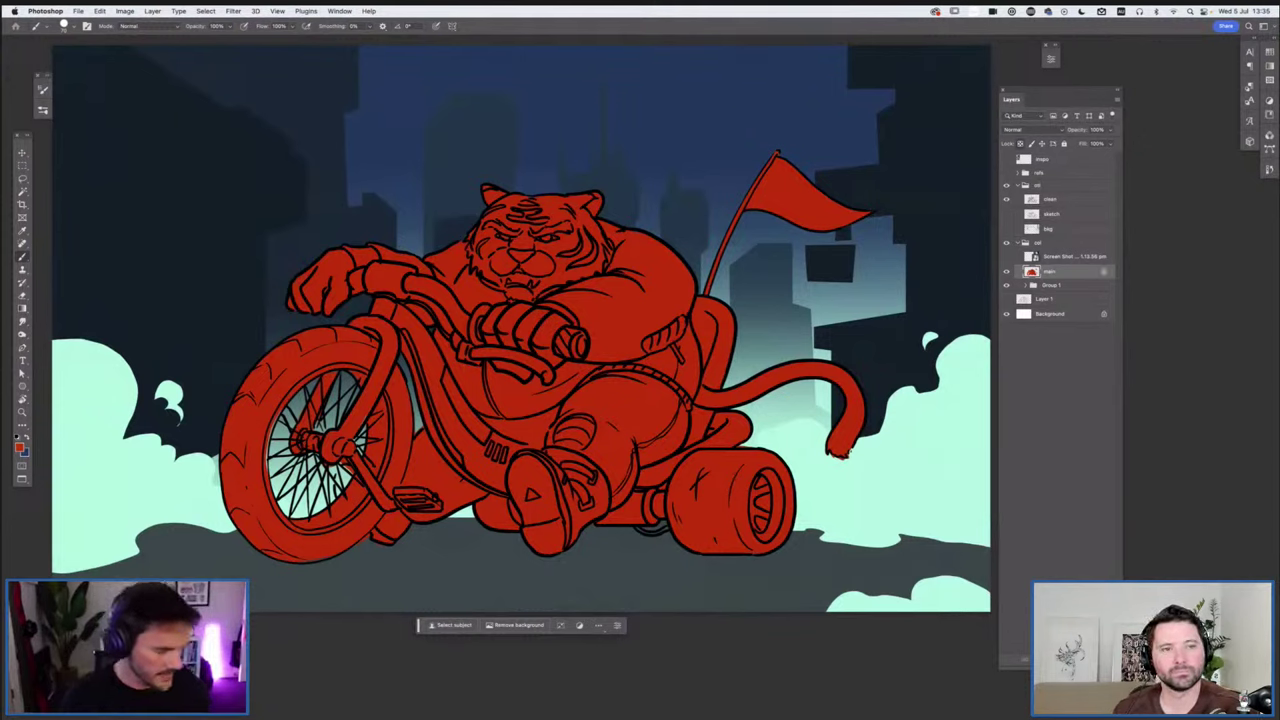
Swap the foreground and background colours and change the new foreground colour to bright yellow for the brush
key("x")
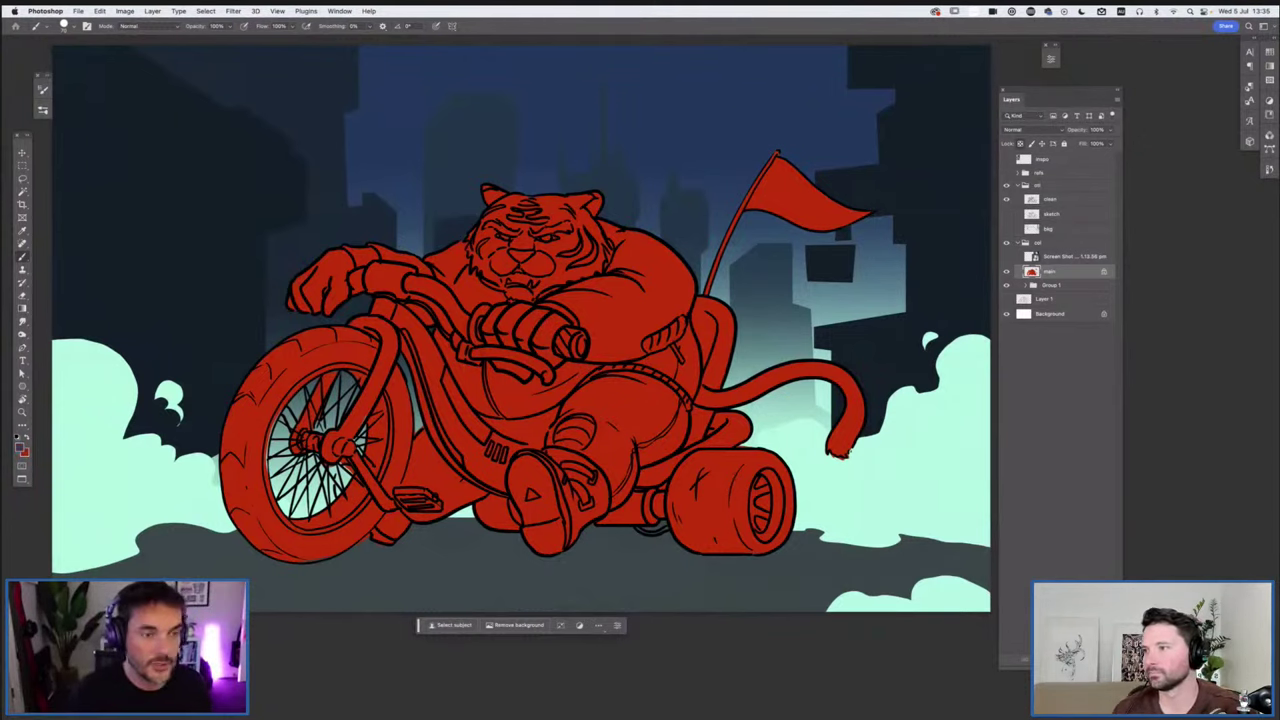
left_click(20, 448)
left_click(352, 296)
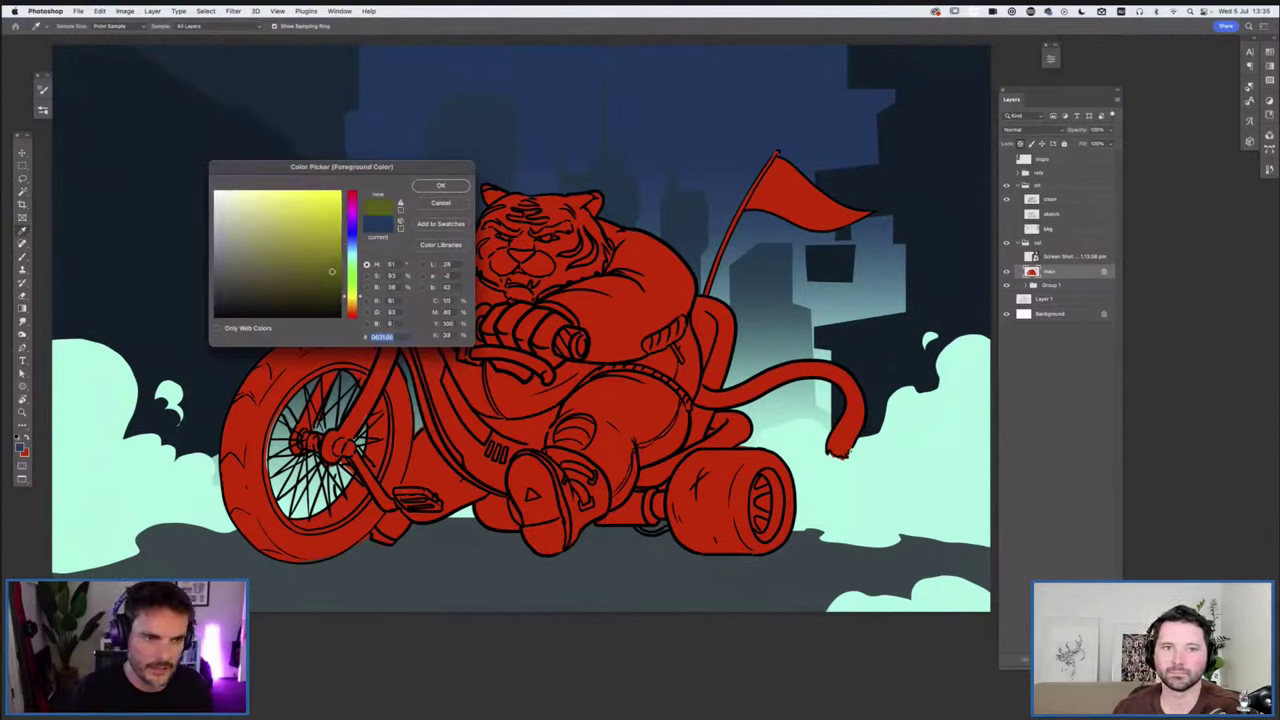
left_click(340, 192)
key("Return")
key("b")
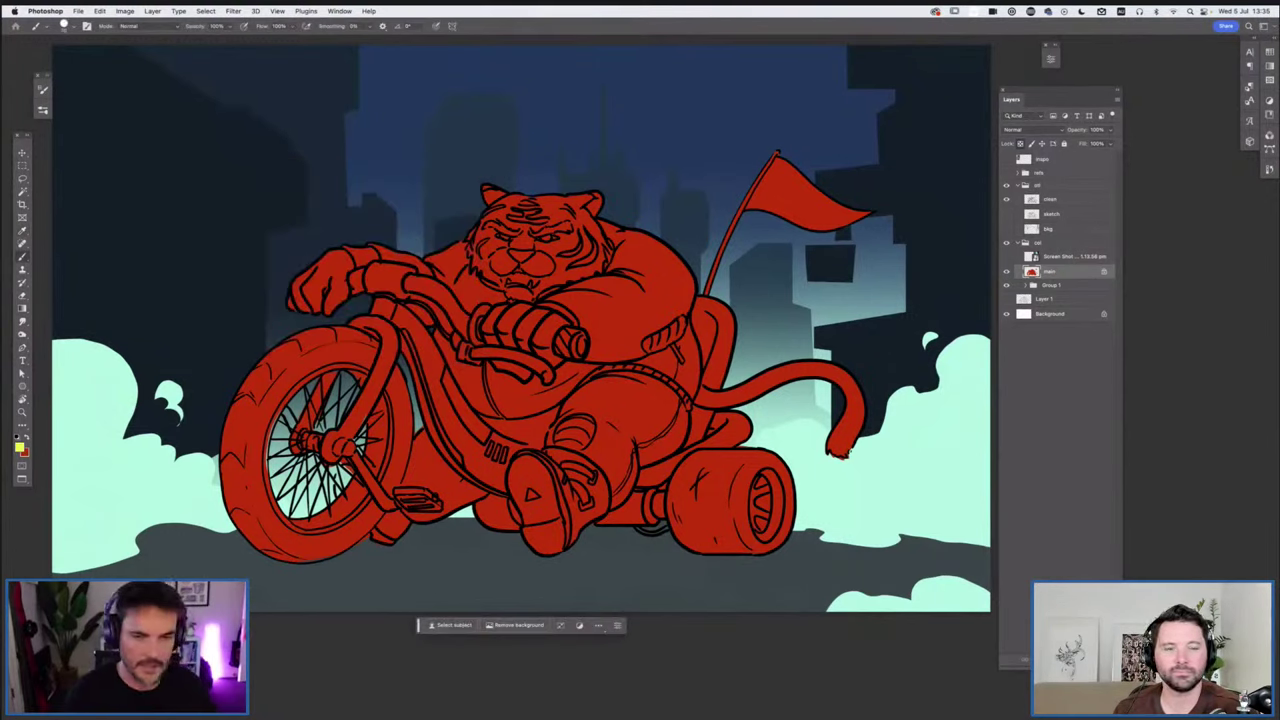
Try brushing yellow across the tiger's upper arm and past its outline on the locked main layer, and undo it
mouse_move(621, 322)
left_mouse_down()
mouse_move(650, 277)
mouse_move(648, 390)
left_mouse_up()
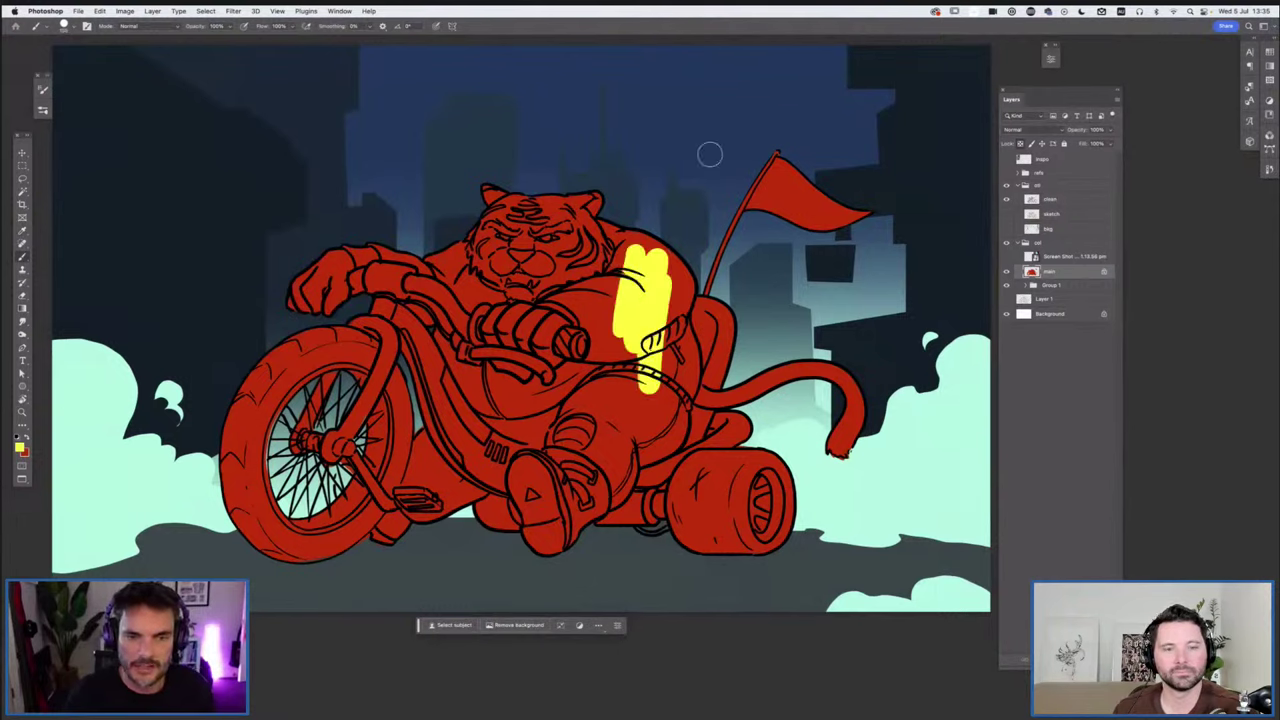
left_click_drag(710, 154, 707, 147)
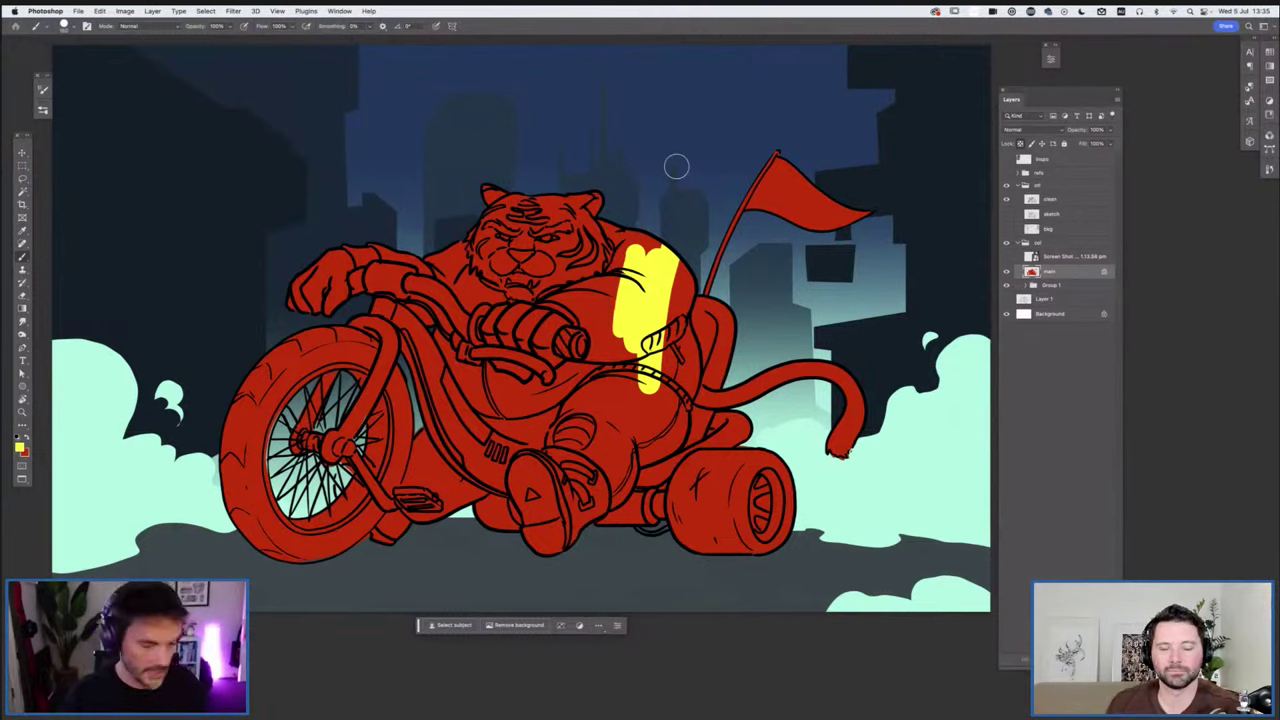
key("super+z")
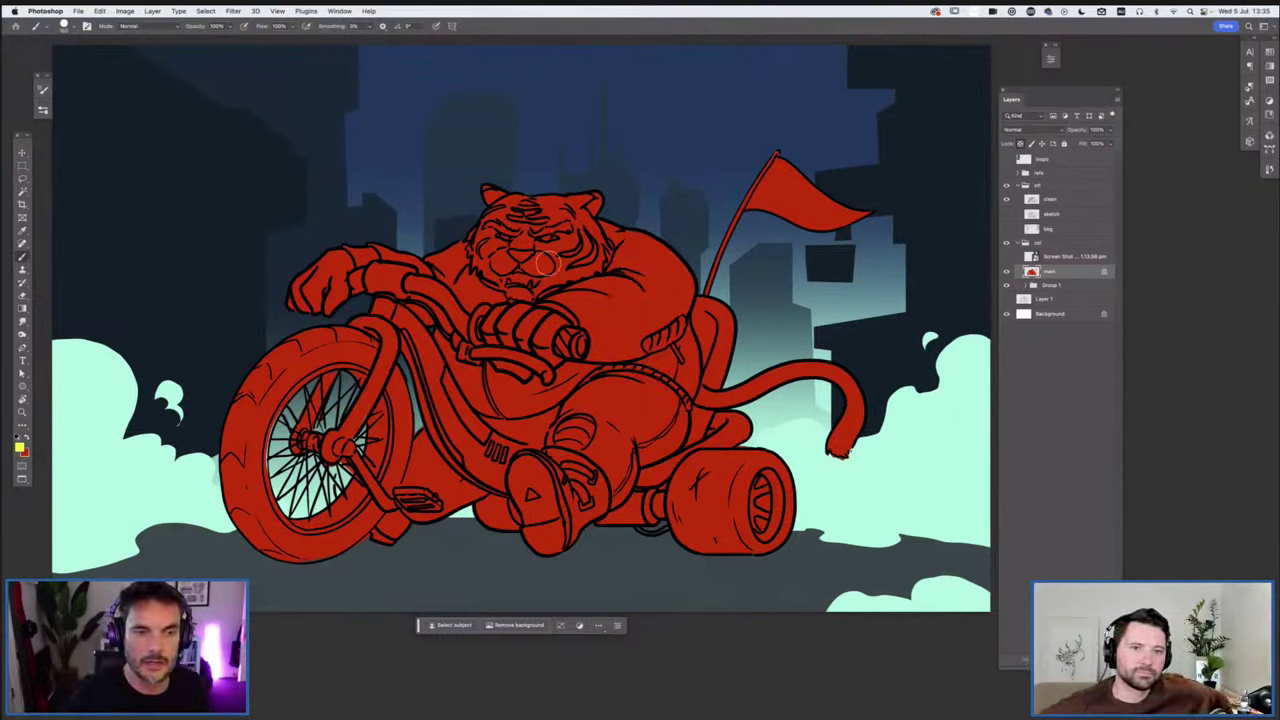
Try brushing yellow over the tiger's head, ears and face on the locked main layer, and undo the strokes
left_click_drag(590, 200, 565, 230)
left_click_drag(490, 195, 575, 235)
mouse_move(500, 210)
left_mouse_down()
mouse_move(476, 268)
mouse_move(580, 290)
left_mouse_up()
left_click_drag(600, 225, 580, 275)
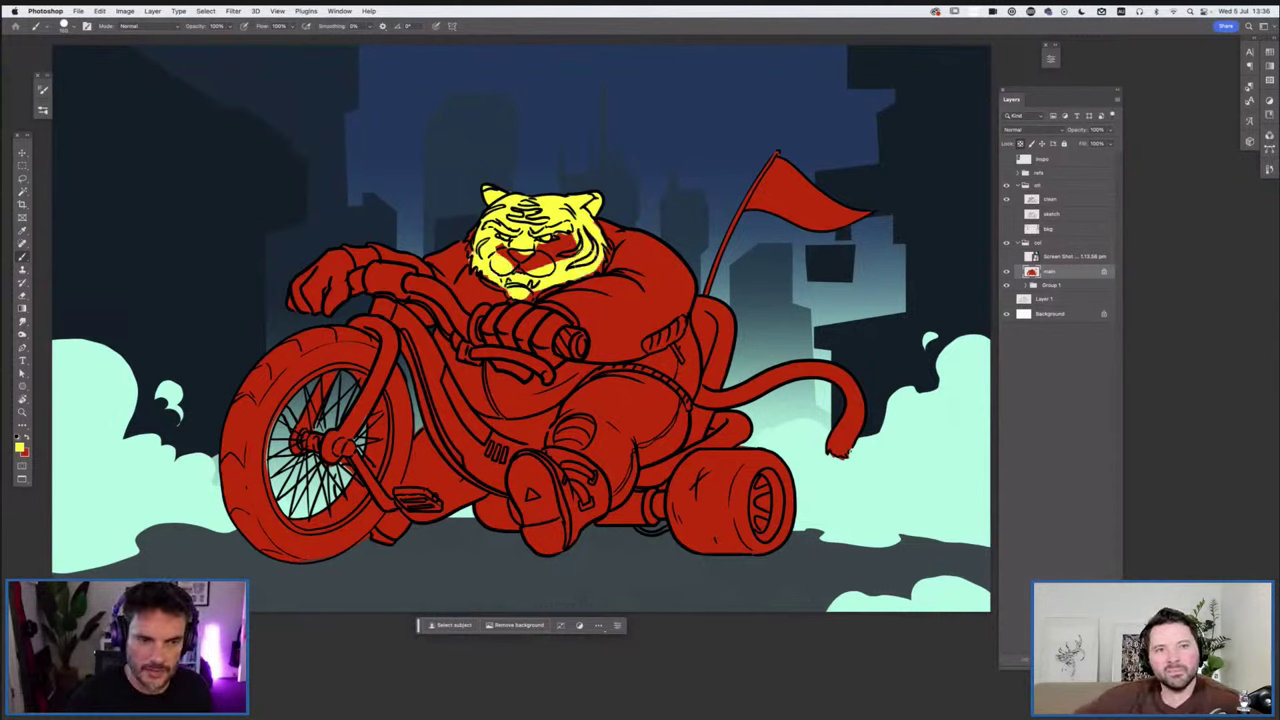
left_click_drag(500, 245, 580, 262)
left_click_drag(470, 226, 502, 252)
left_click_drag(525, 298, 540, 292)
mouse_move(520, 341)
left_mouse_down()
mouse_move(548, 332)
mouse_move(495, 322)
mouse_move(514, 306)
left_mouse_up()
left_click_drag(495, 350, 535, 384)
key("super+z")
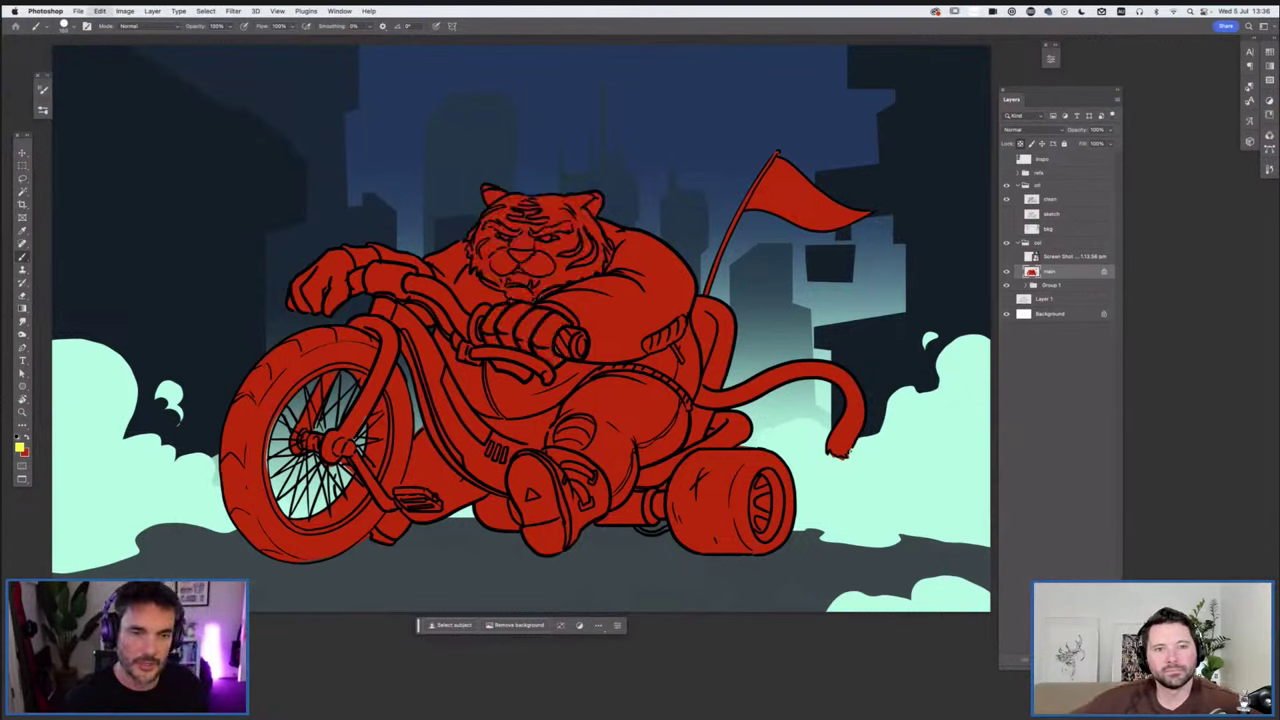
key("super+z")
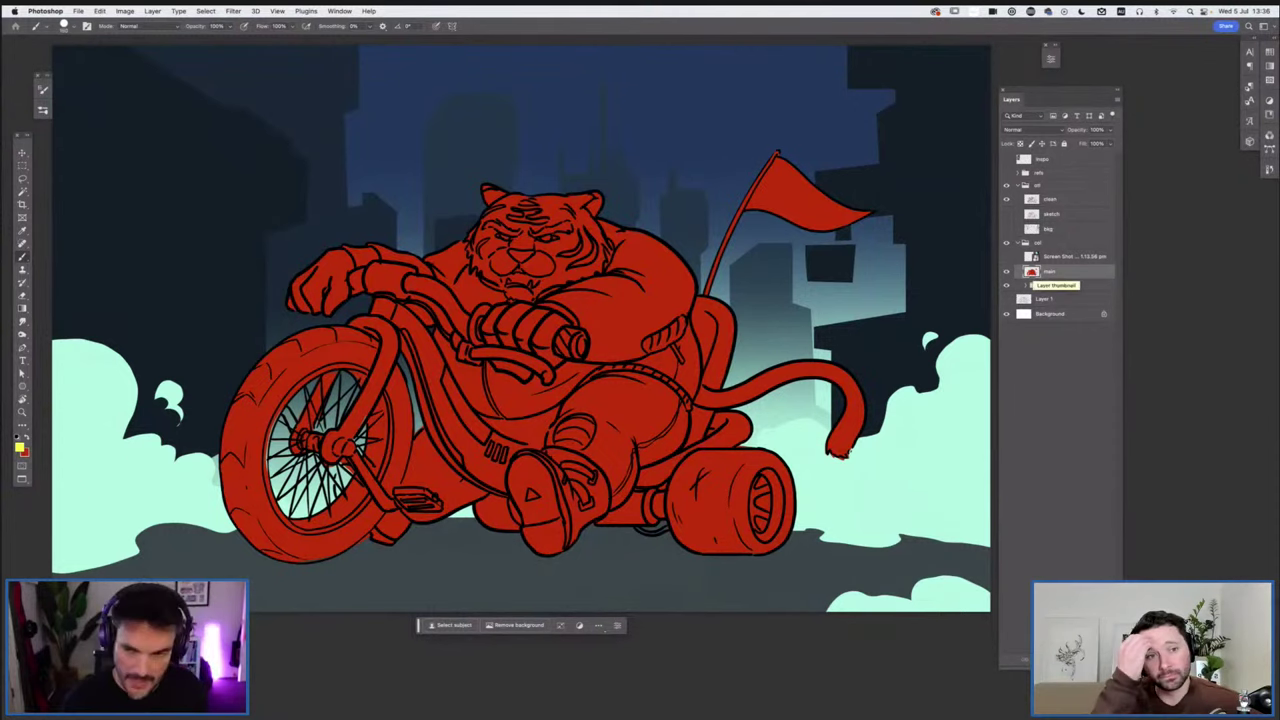
Load the main layer's outline as a selection and add it as a layer mask on the col group
left_click(1031, 271, "super")
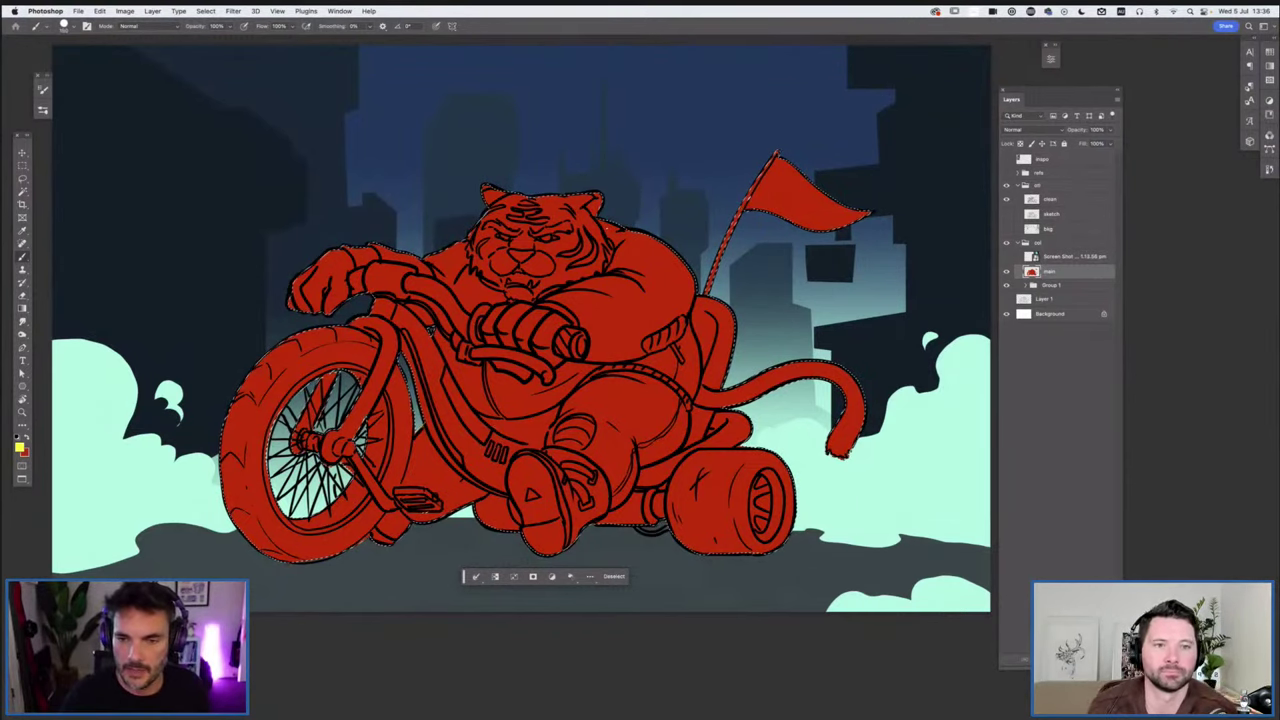
left_click(1042, 243)
left_click(1018, 243)
left_click(1007, 243)
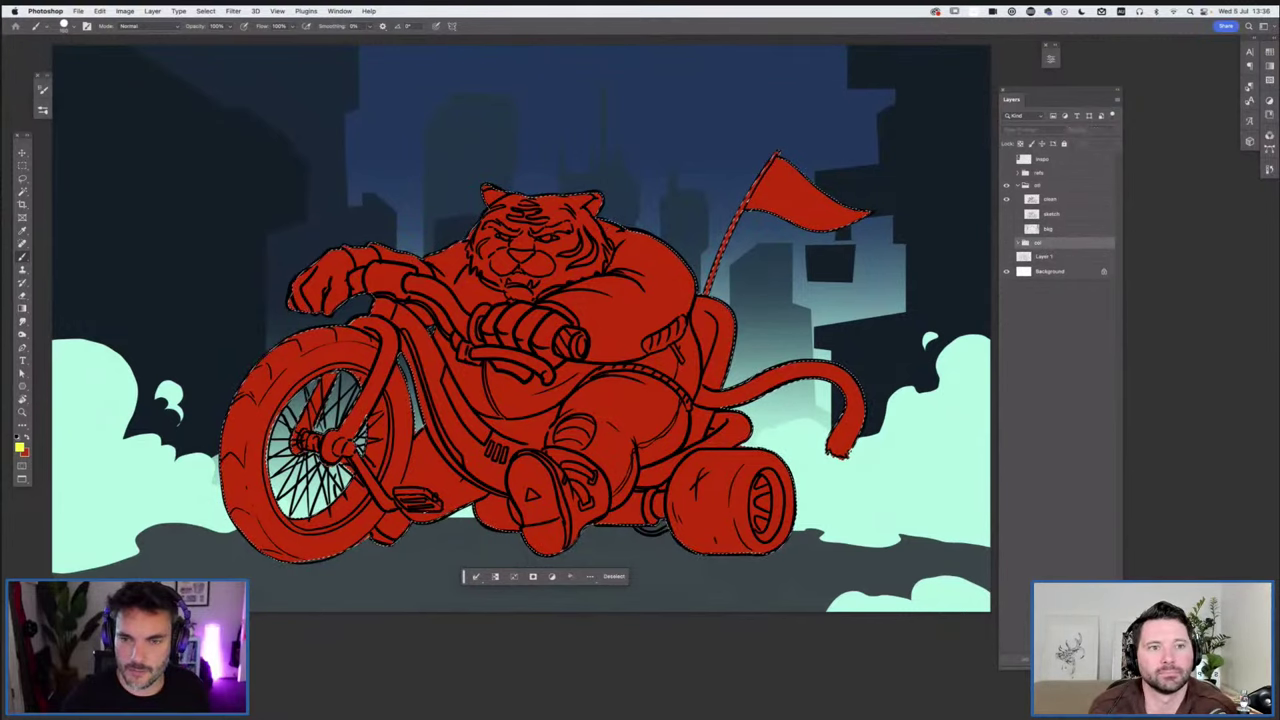
left_click(1007, 243)
left_click(1018, 243)
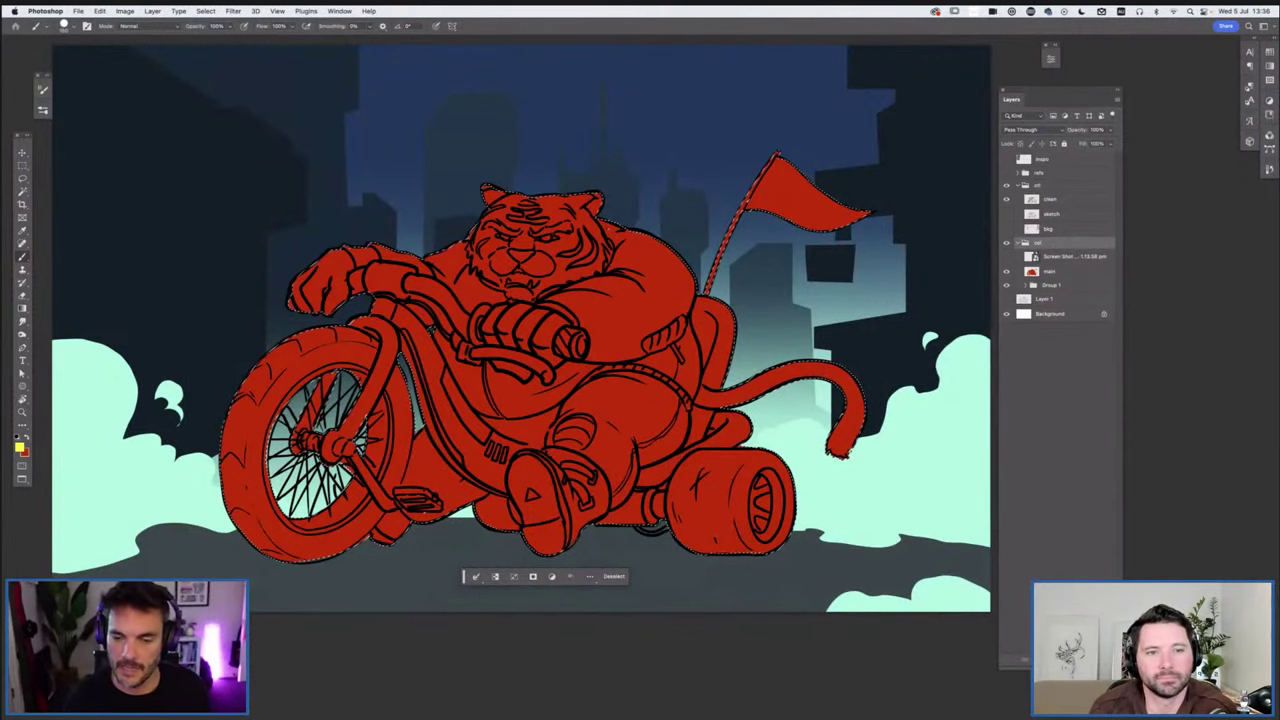
left_click(1050, 659)
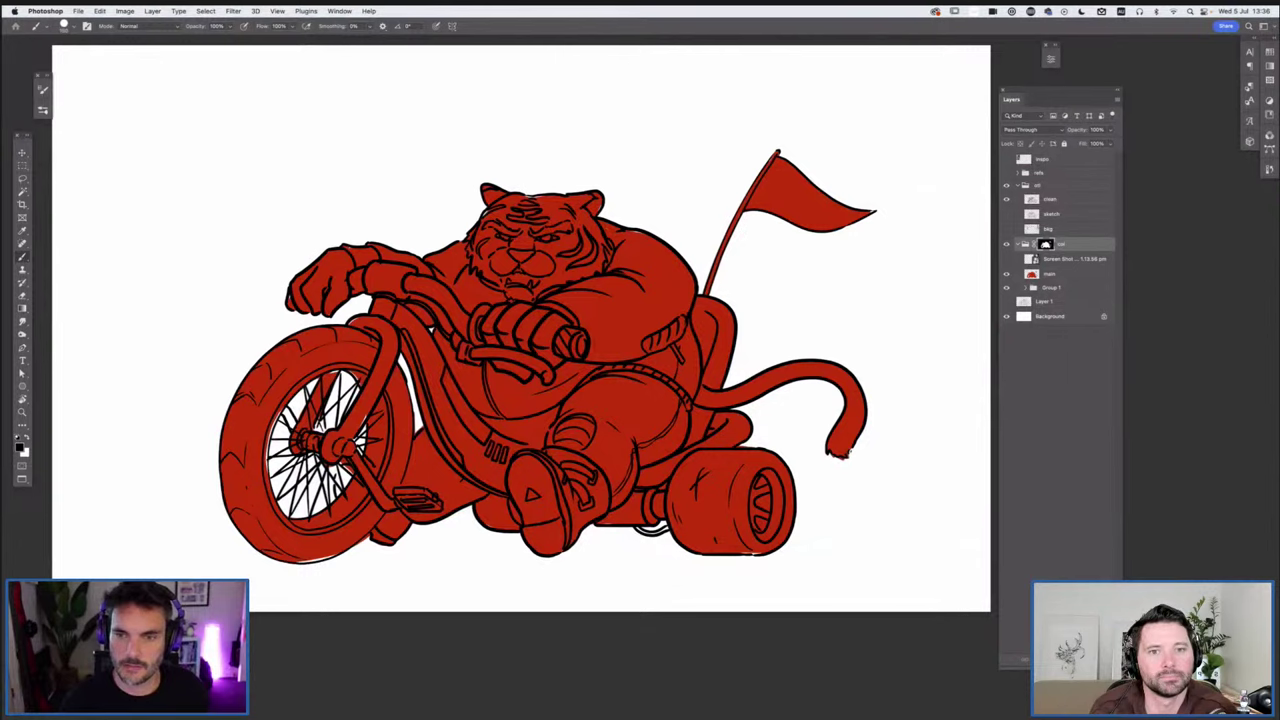
Move Group 1 out of the masked col group to just below it and rename it bkg
left_click(1018, 244)
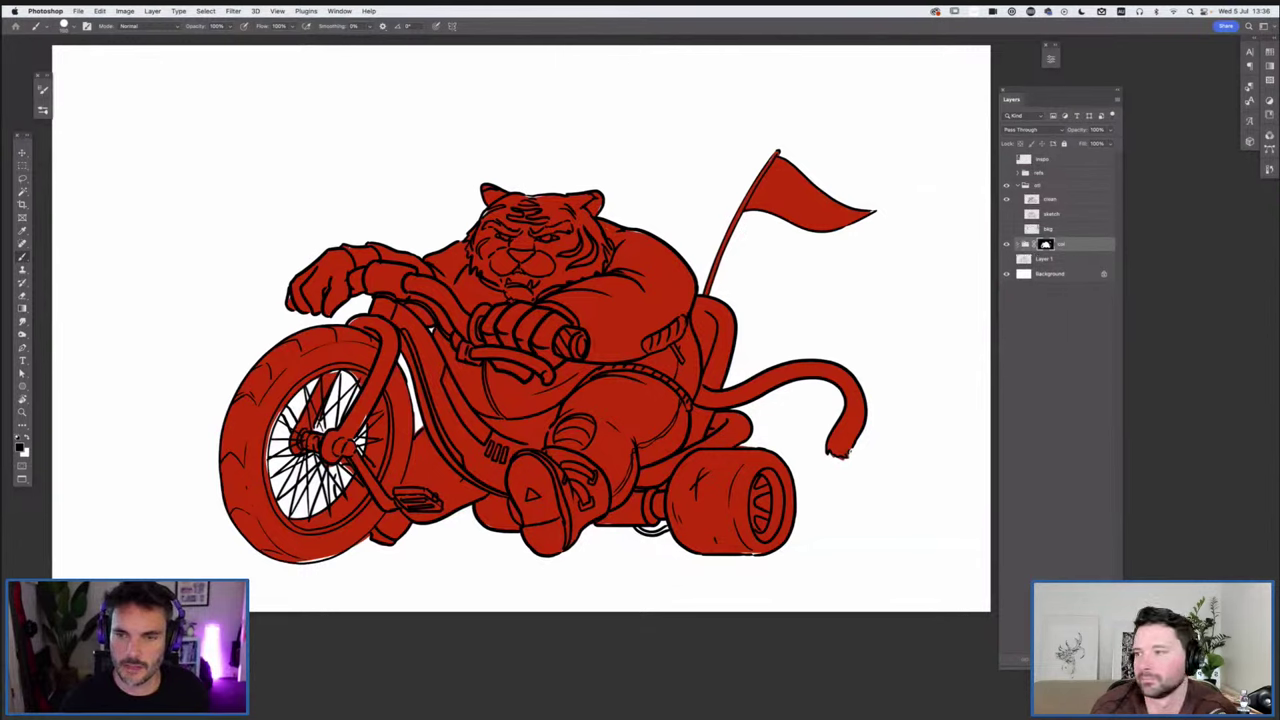
left_click(1018, 244)
left_click_drag(1051, 288, 1040, 289)
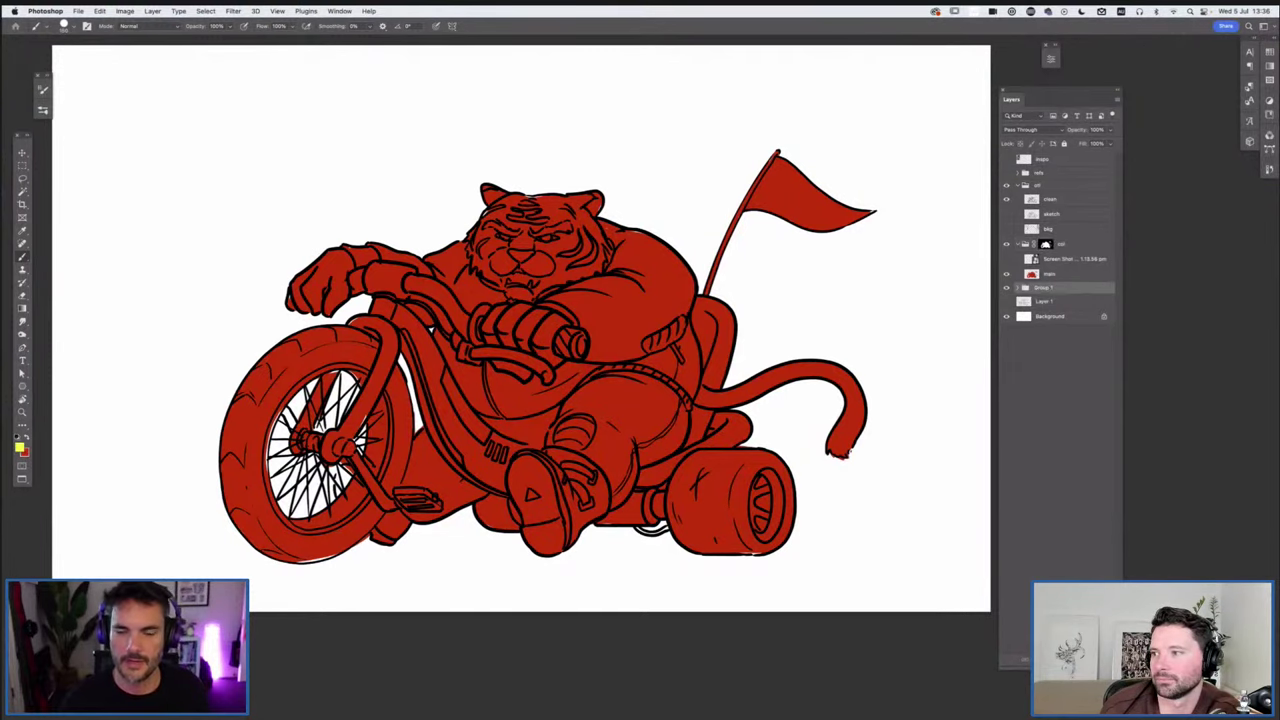
left_click(1006, 288)
double_click(1044, 288)
type("bk")
type("bkg")
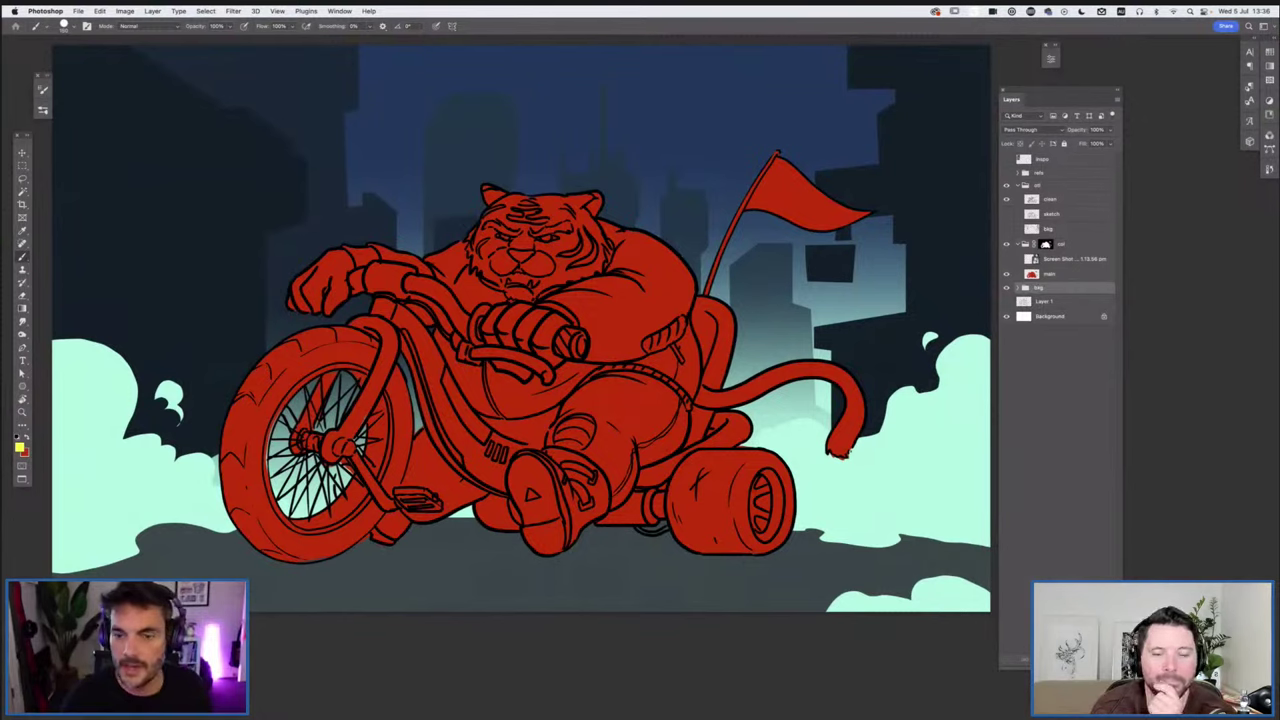
Add a new empty layer directly above the main layer in the col group
left_click(1050, 274)
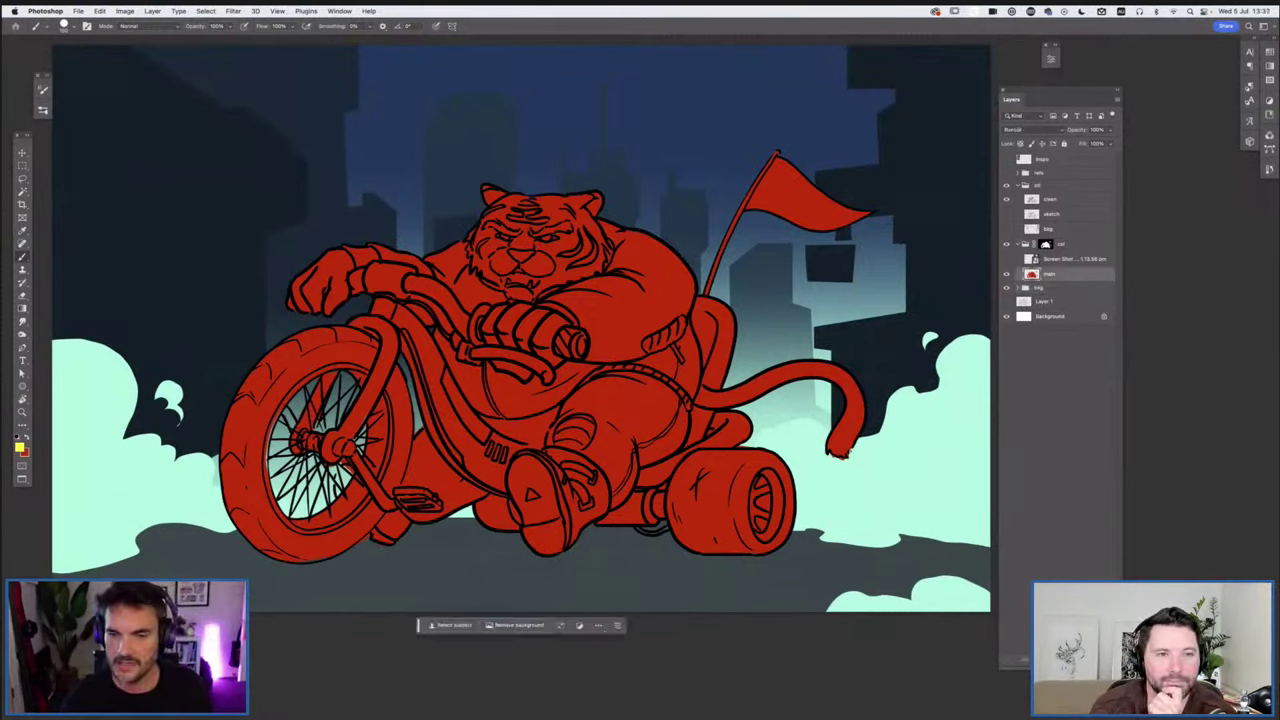
key("alt+shift+super+n")
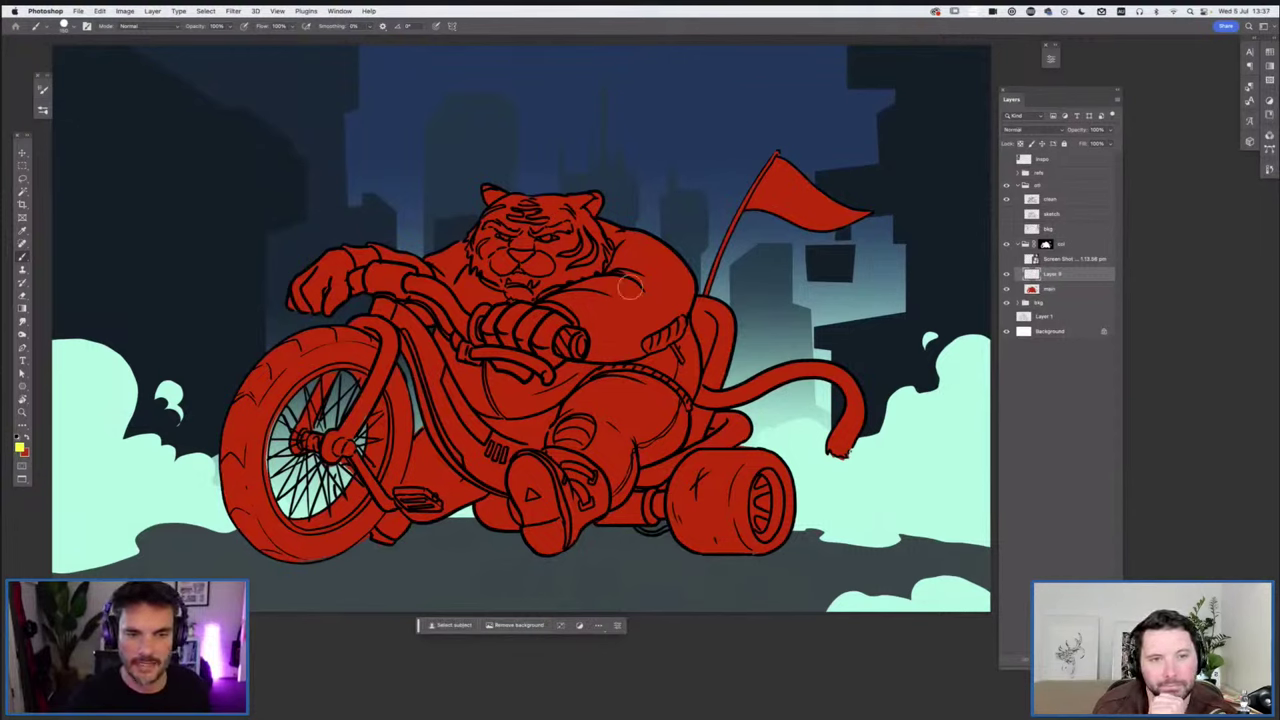
Test the col group's mask with yellow strokes over the tiger's upper arm on the new layer, undo them and reselect the layer
left_click_drag(630, 288, 660, 248)
left_click_drag(652, 345, 690, 250)
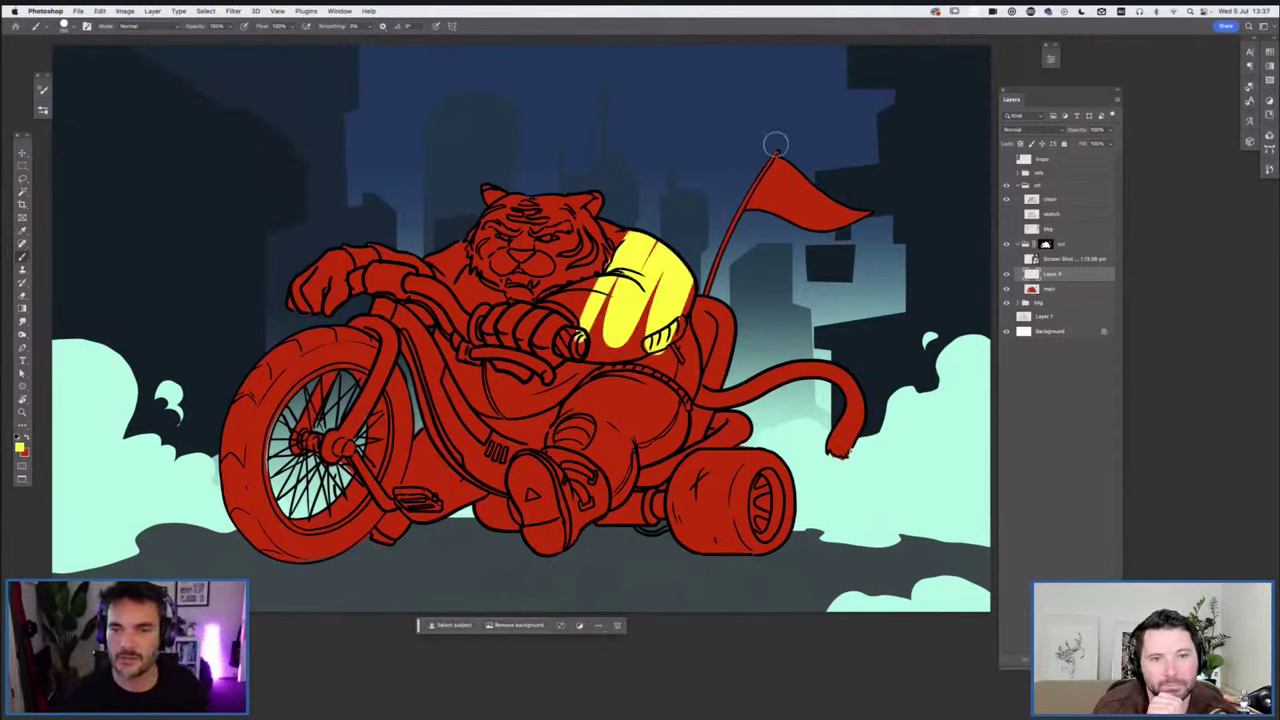
left_click_drag(640, 295, 782, 130)
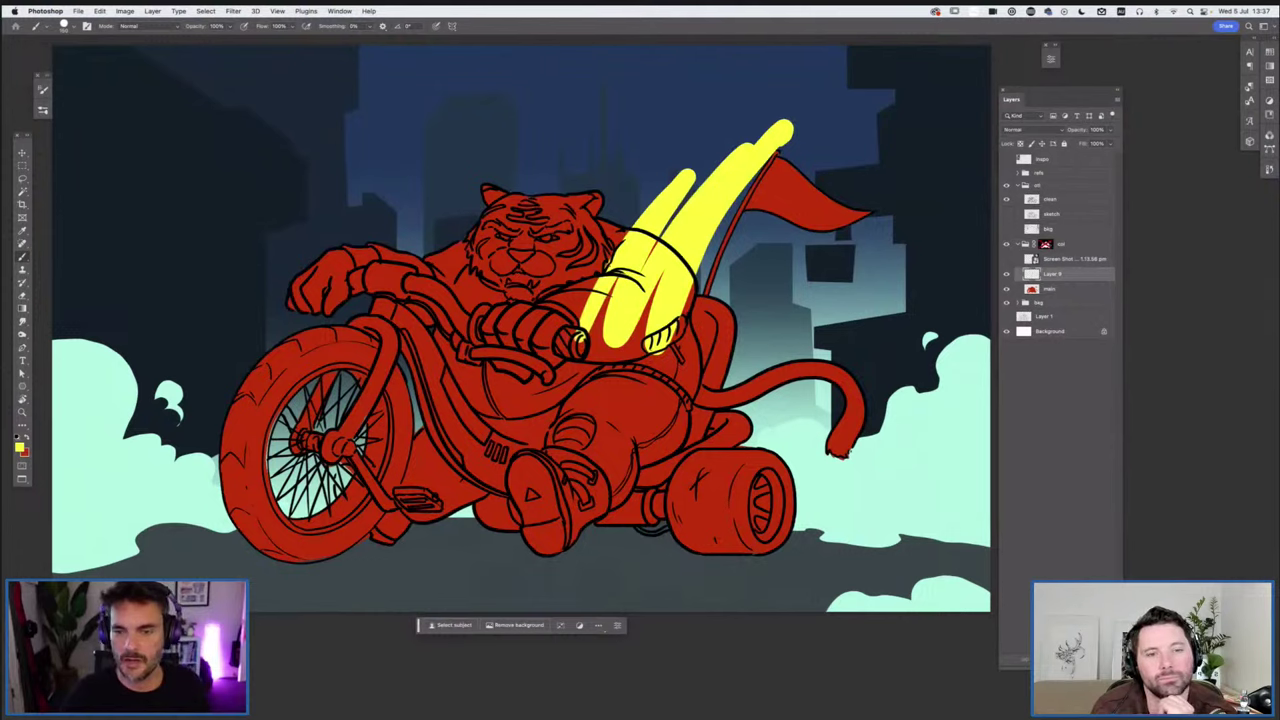
key("super+z")
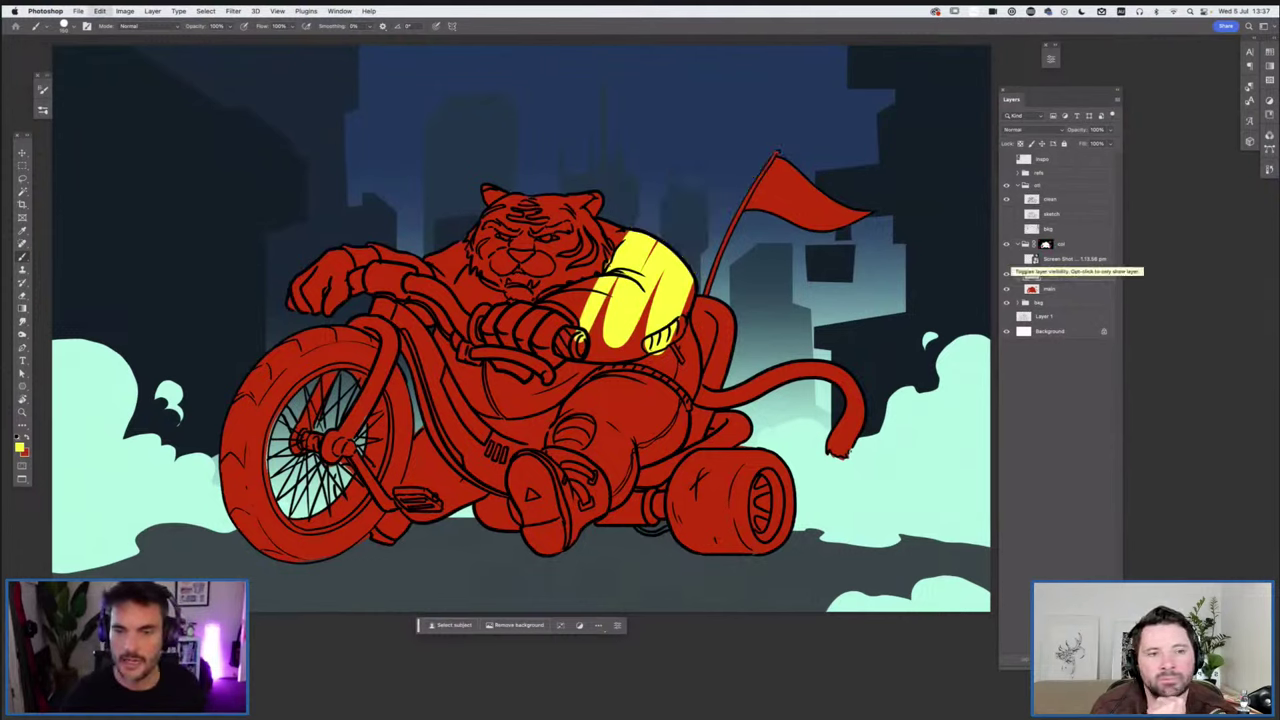
key("super+z")
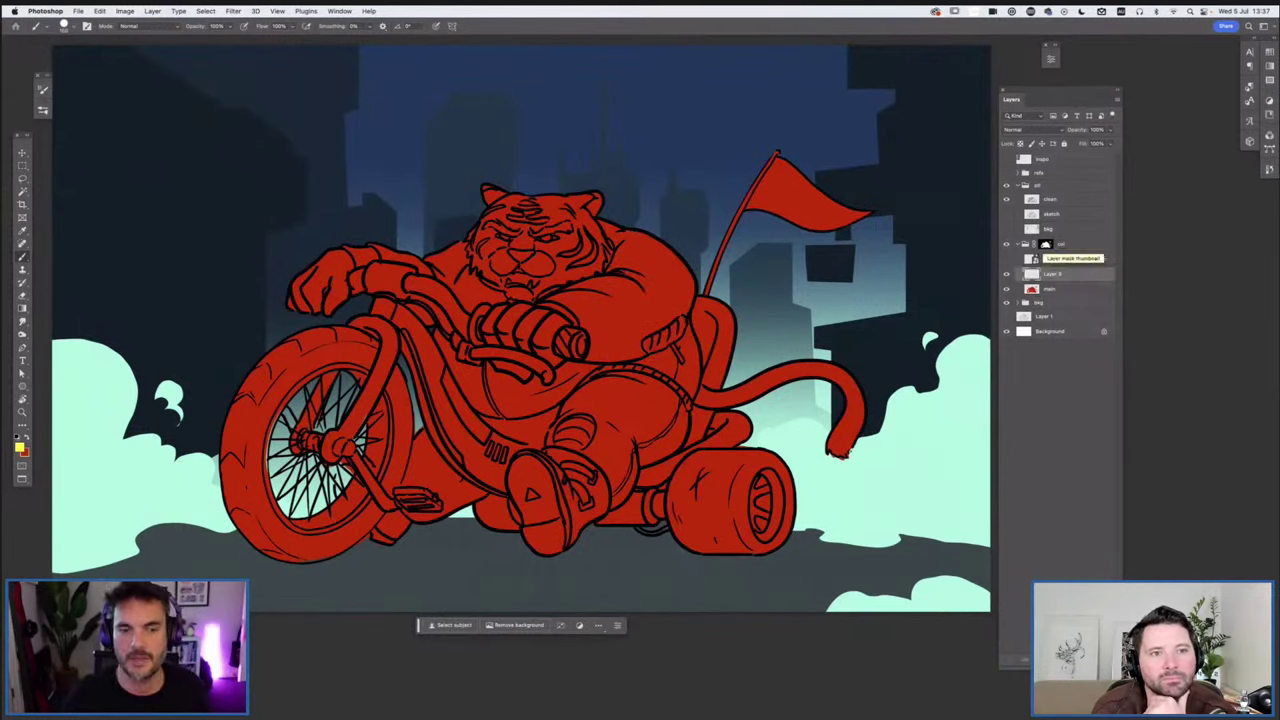
left_click(1045, 245)
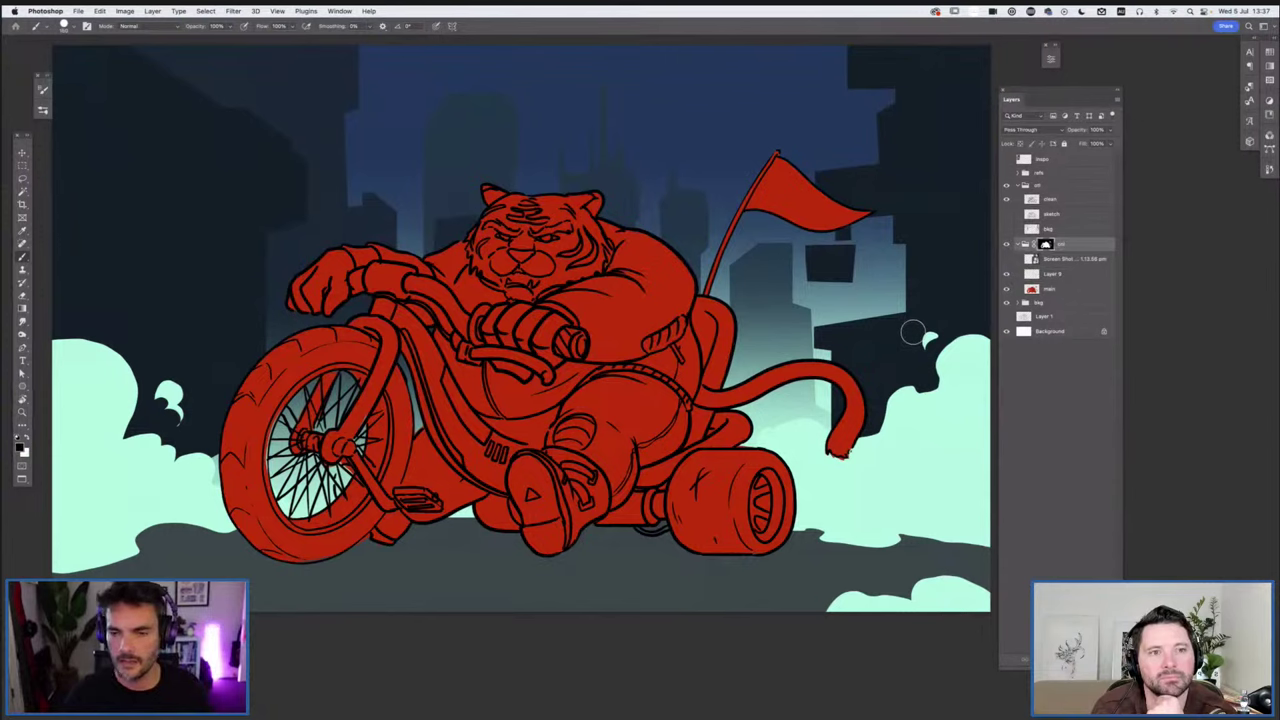
left_click(1052, 273)
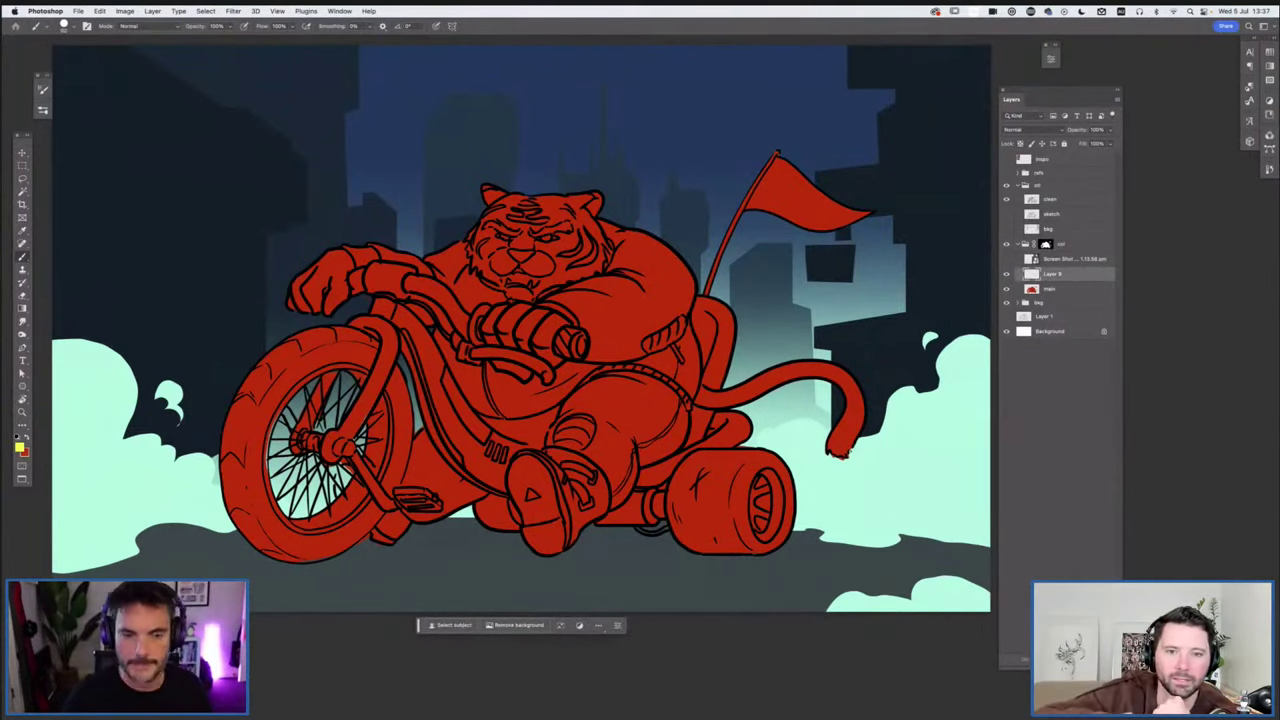
Sample the ground's grey as the foreground colour and change it to a darker blue-grey
left_click_drag(521, 328, 573, 269)
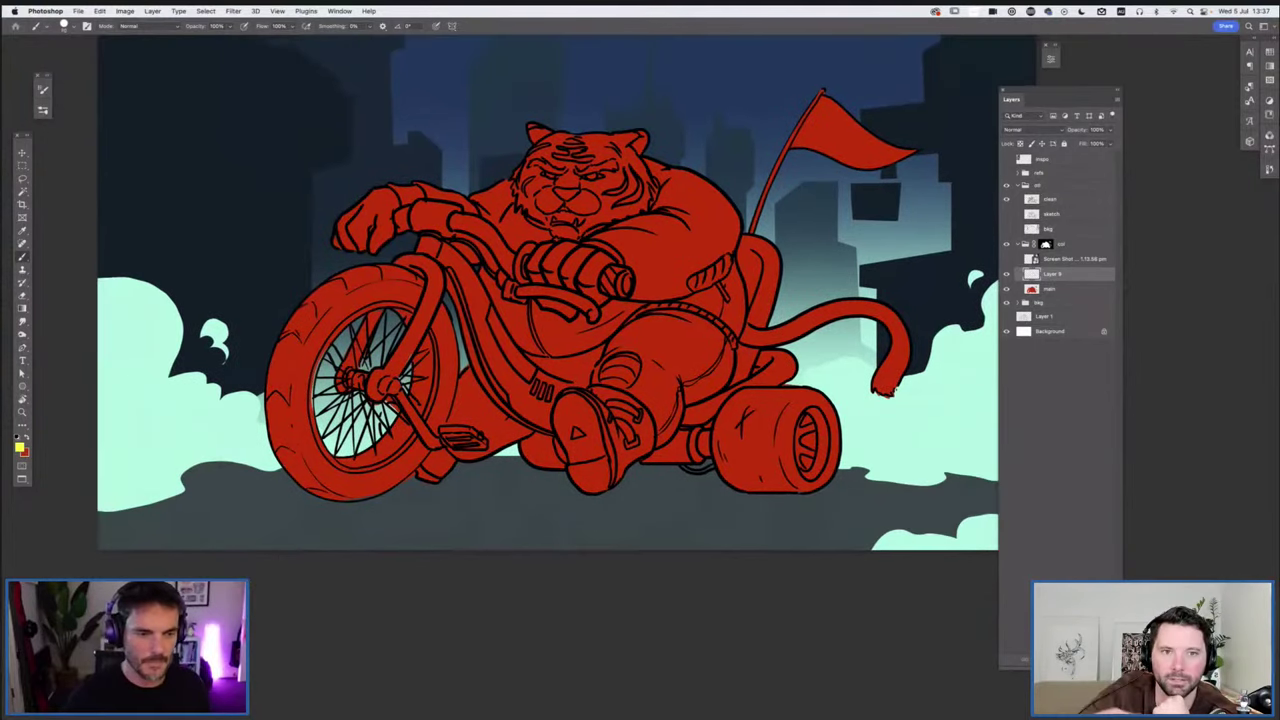
left_click(500, 510, "alt")
left_click(19, 447)
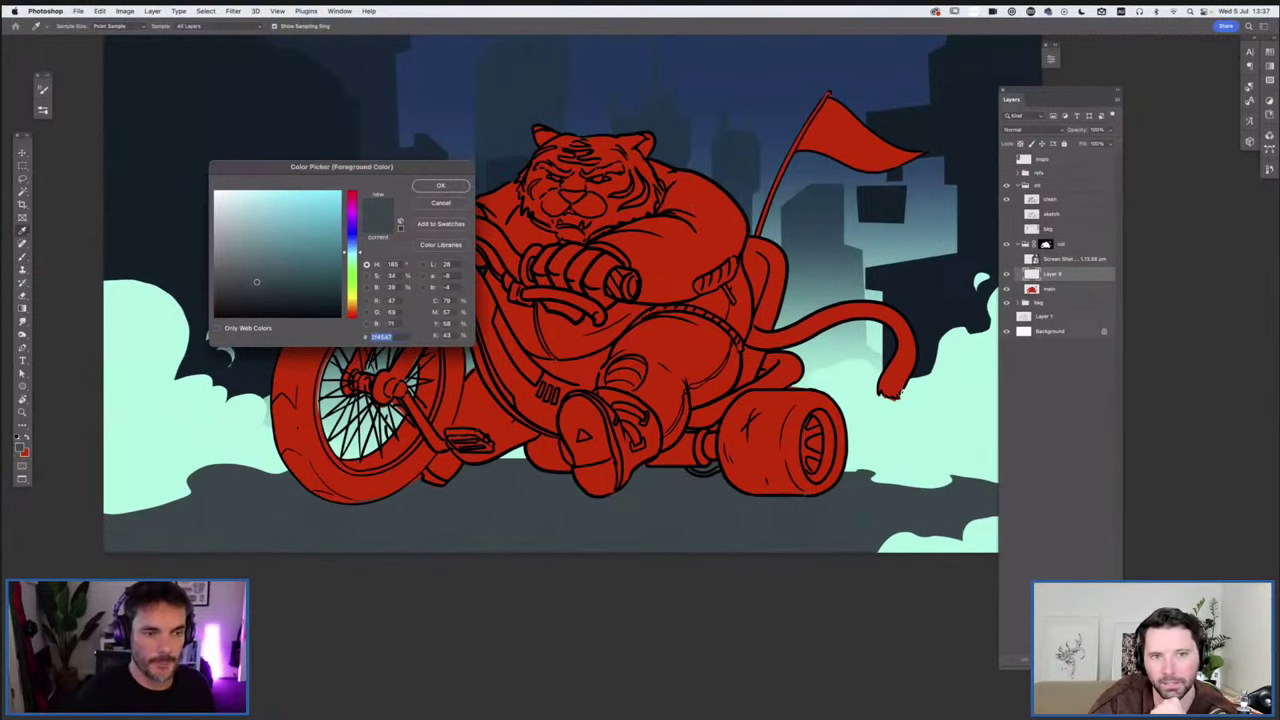
left_click(274, 298)
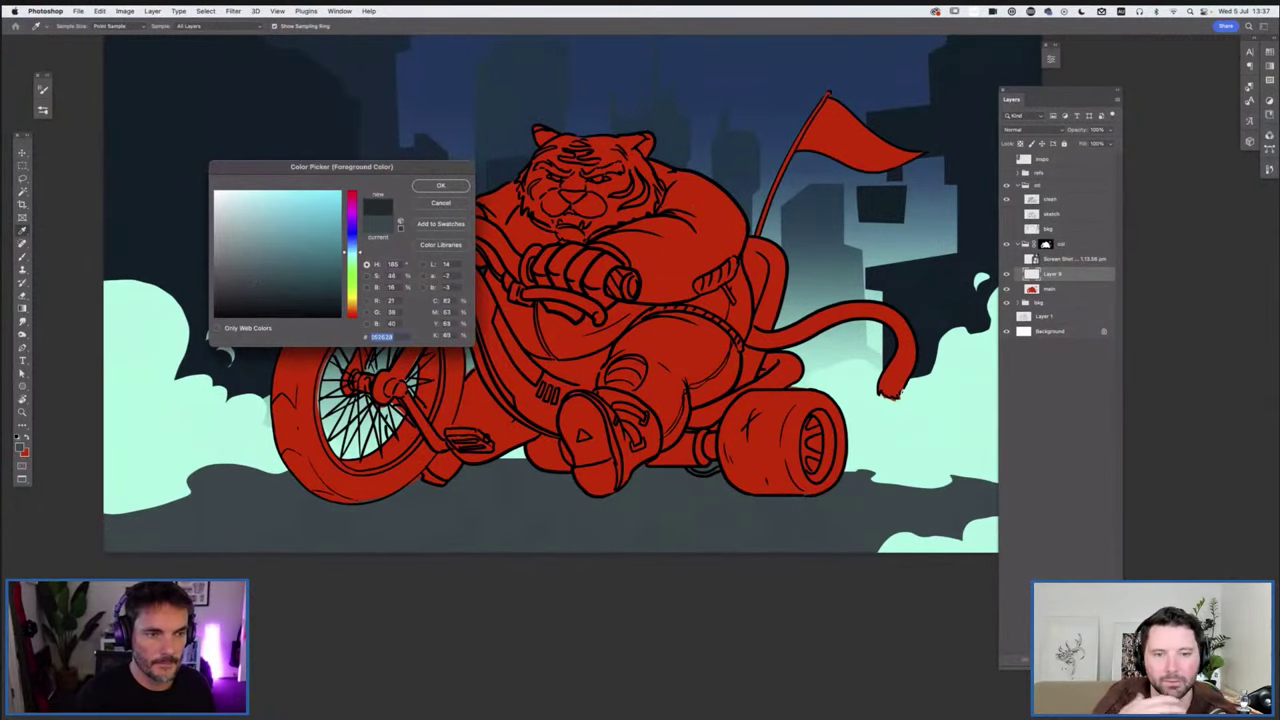
key("Return")
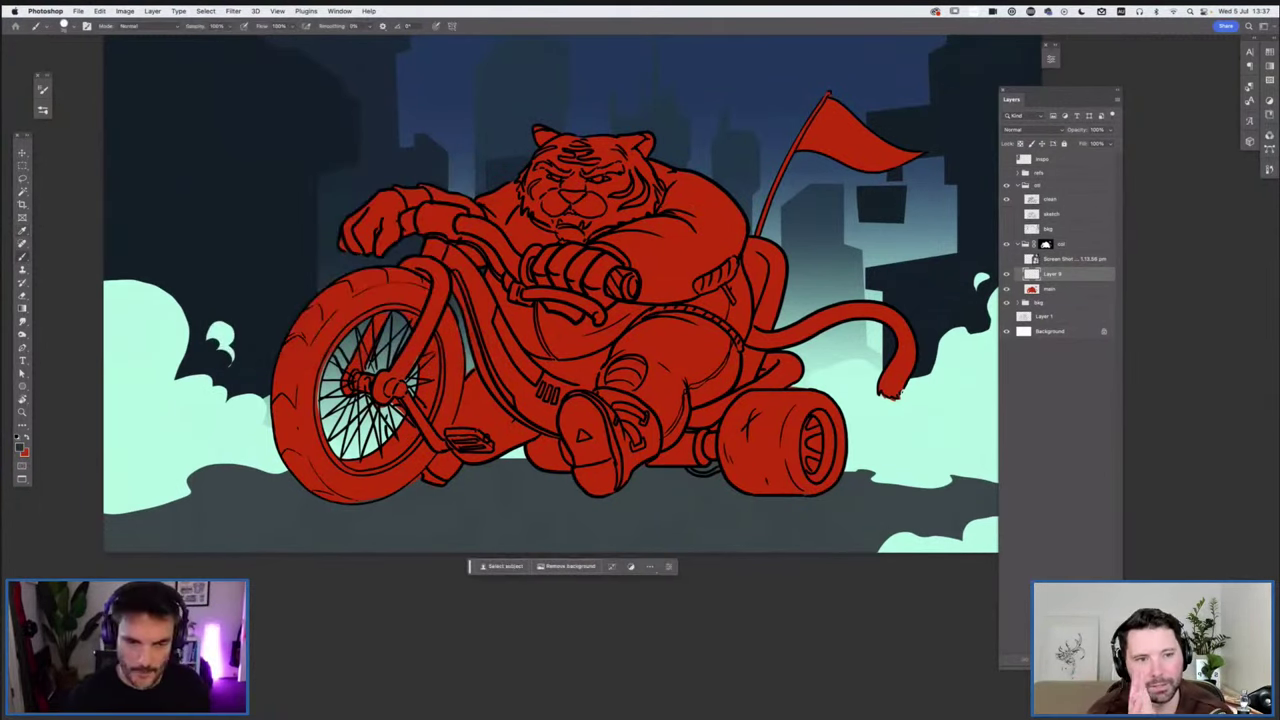
Block in the trike's near rear wheel with the dark blue-grey, using a lasso selection on the new layer
left_click_drag(371, 365, 307, 305)
key("super+plus")
left_click_drag(754, 417, 710, 419)
mouse_move(787, 347)
left_mouse_down()
mouse_move(759, 470)
mouse_move(745, 338)
left_mouse_up()
key("l")
left_click_drag(763, 291, 633, 308)
mouse_move(712, 296)
left_mouse_down()
mouse_move(645, 481)
mouse_move(765, 294)
left_mouse_up()
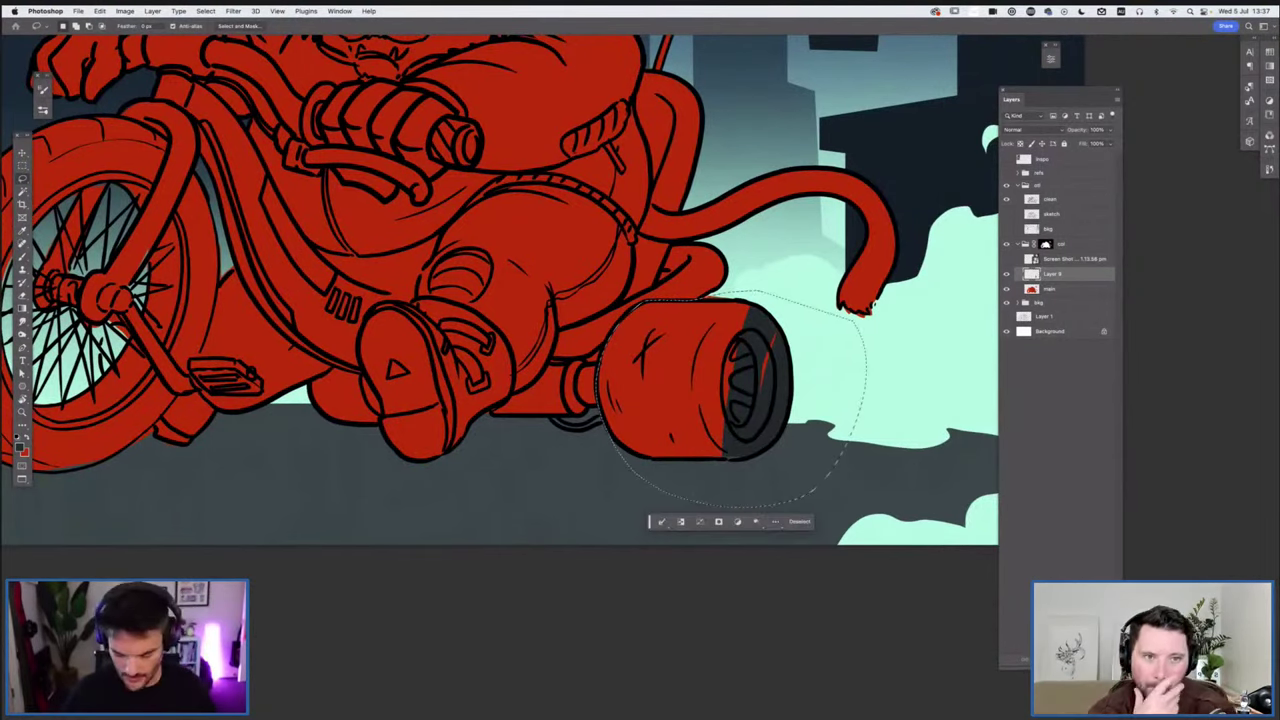
key("alt+shift+BackSpace")
key("super+d")
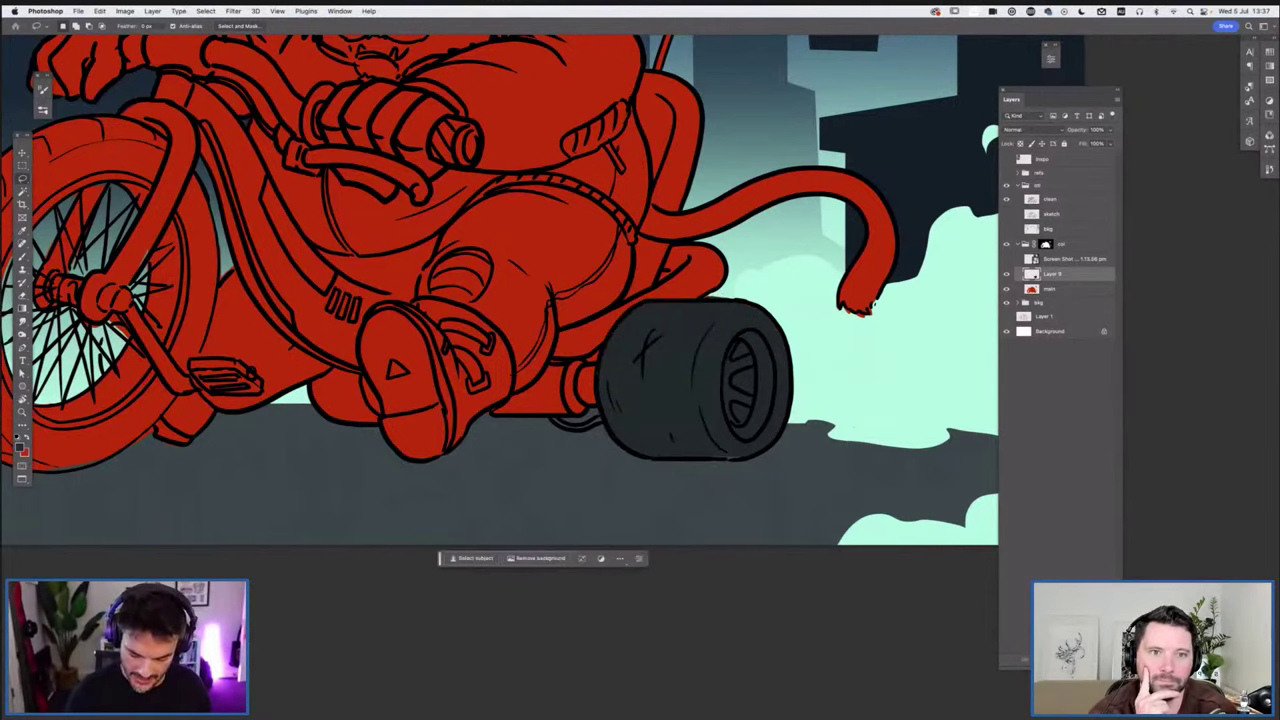
Lasso the far rear wheel visible behind the tiger's shoe, fill it with the dark blue-grey and deselect
left_click_drag(873, 305, 1038, 290)
mouse_move(527, 358)
left_mouse_down()
mouse_move(548, 411)
mouse_move(492, 354)
mouse_move(530, 353)
left_mouse_up()
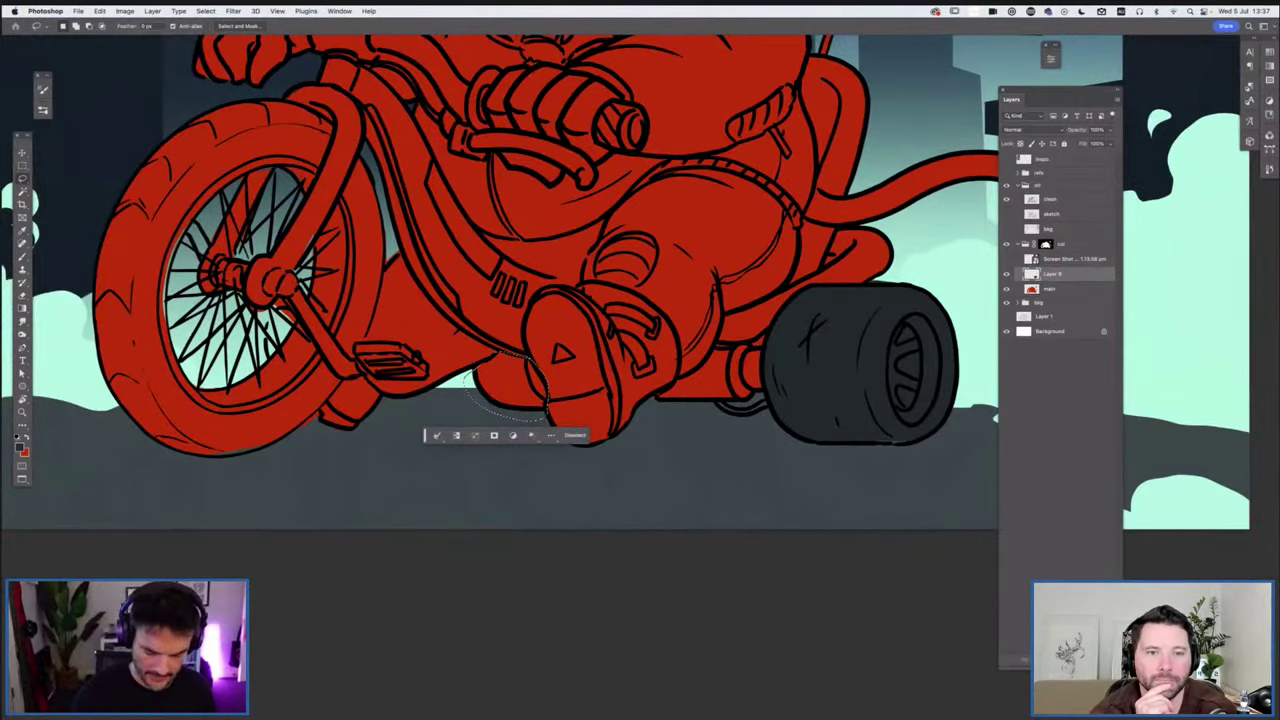
scroll(500, 290, "left", 5)
scroll(500, 290, "up", 2)
scroll(500, 290, "left", 2)
scroll(500, 290, "up", 2)
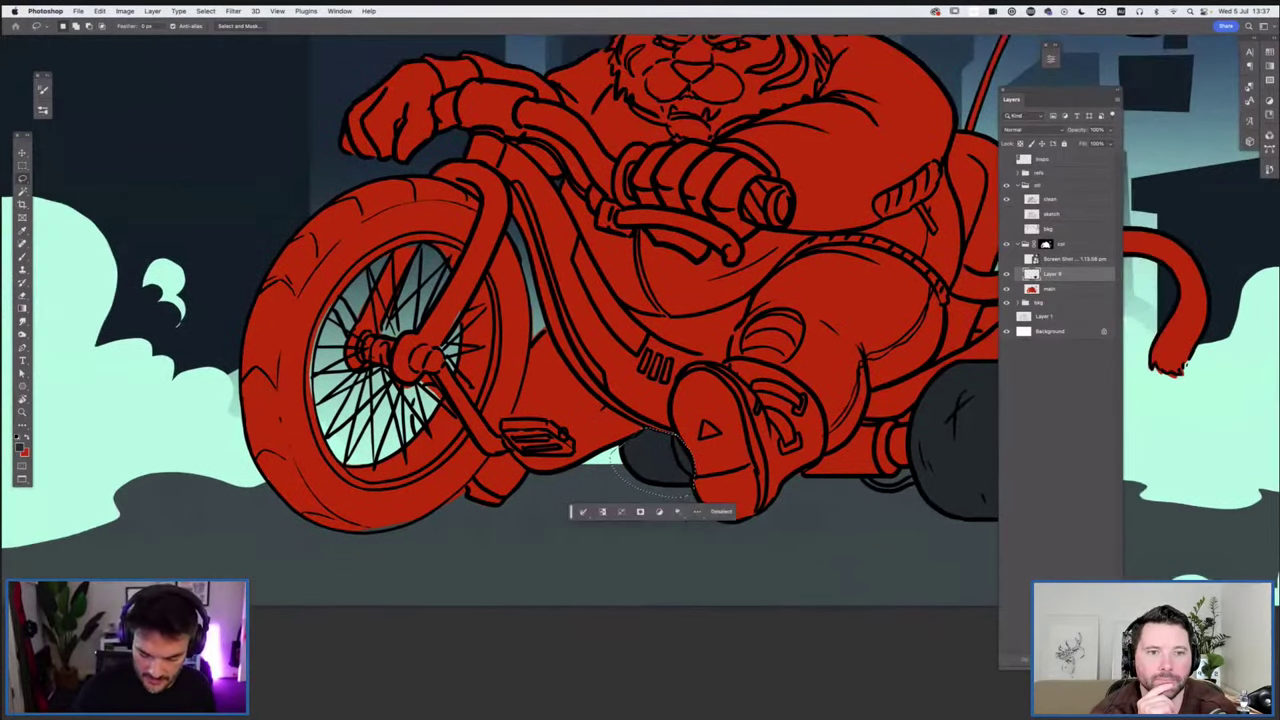
key("super+d")
Lasso and fill the front tyre with the dark blue-grey, brushing in the remaining part behind the fork
mouse_move(480, 178)
left_mouse_down()
mouse_move(195, 366)
mouse_move(456, 538)
mouse_move(485, 462)
mouse_move(458, 404)
mouse_move(332, 436)
mouse_move(390, 250)
mouse_move(448, 262)
left_mouse_up()
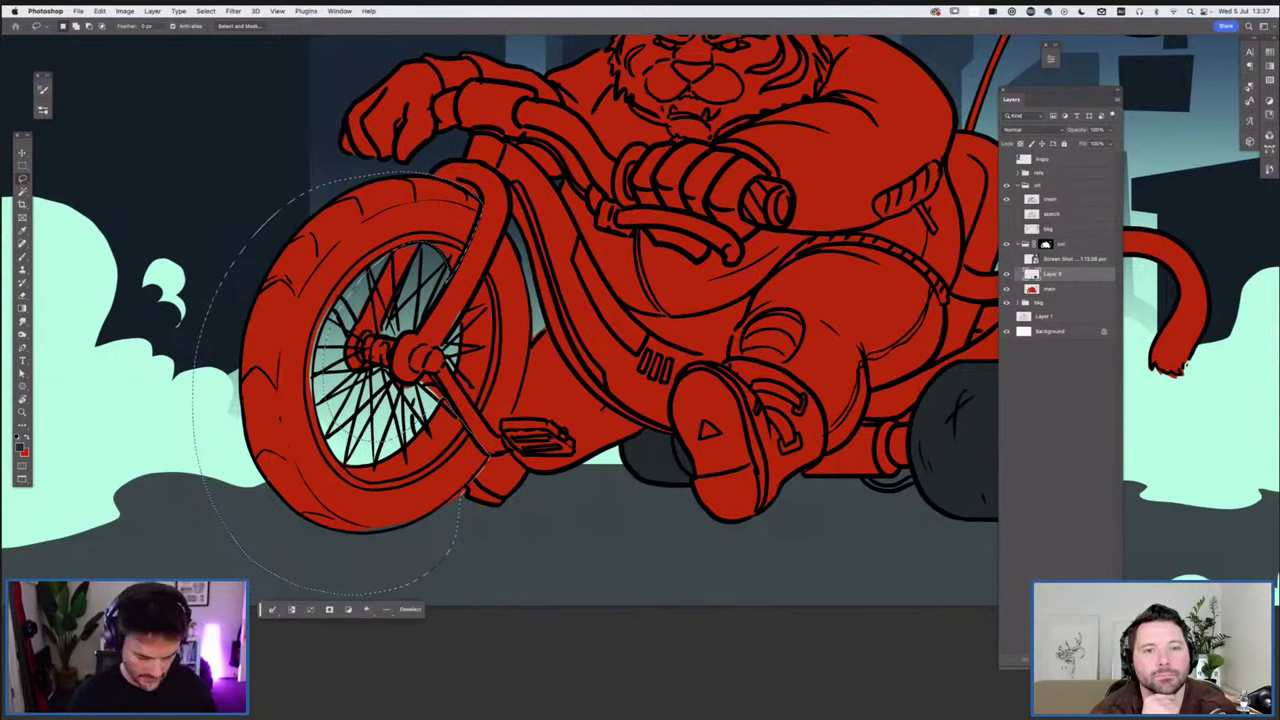
key("alt+BackSpace")
key("ctrl+d")
key("b")
mouse_move(482, 305)
left_mouse_down()
mouse_move(506, 238)
mouse_move(456, 374)
mouse_move(496, 432)
mouse_move(526, 316)
mouse_move(467, 389)
left_mouse_up()
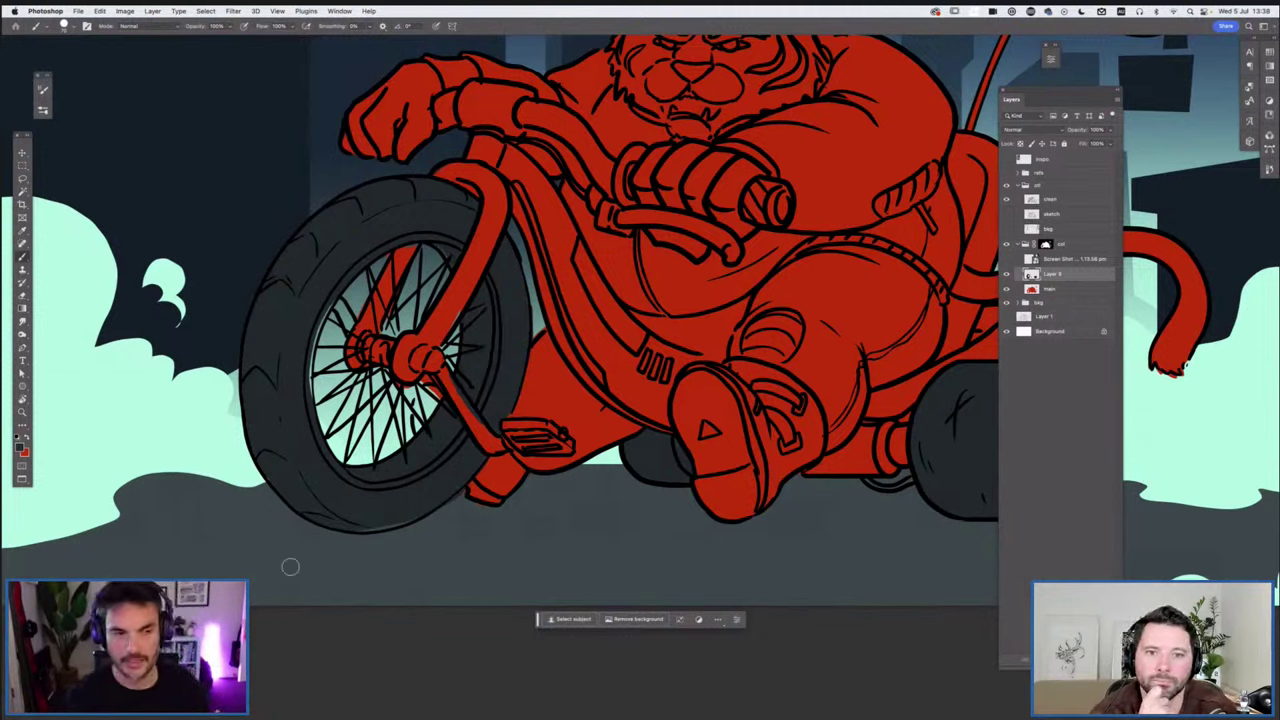
Bring the whole illustration into view, expand the bkg group and select its smoke layer
left_click(277, 11)
key("super+0")
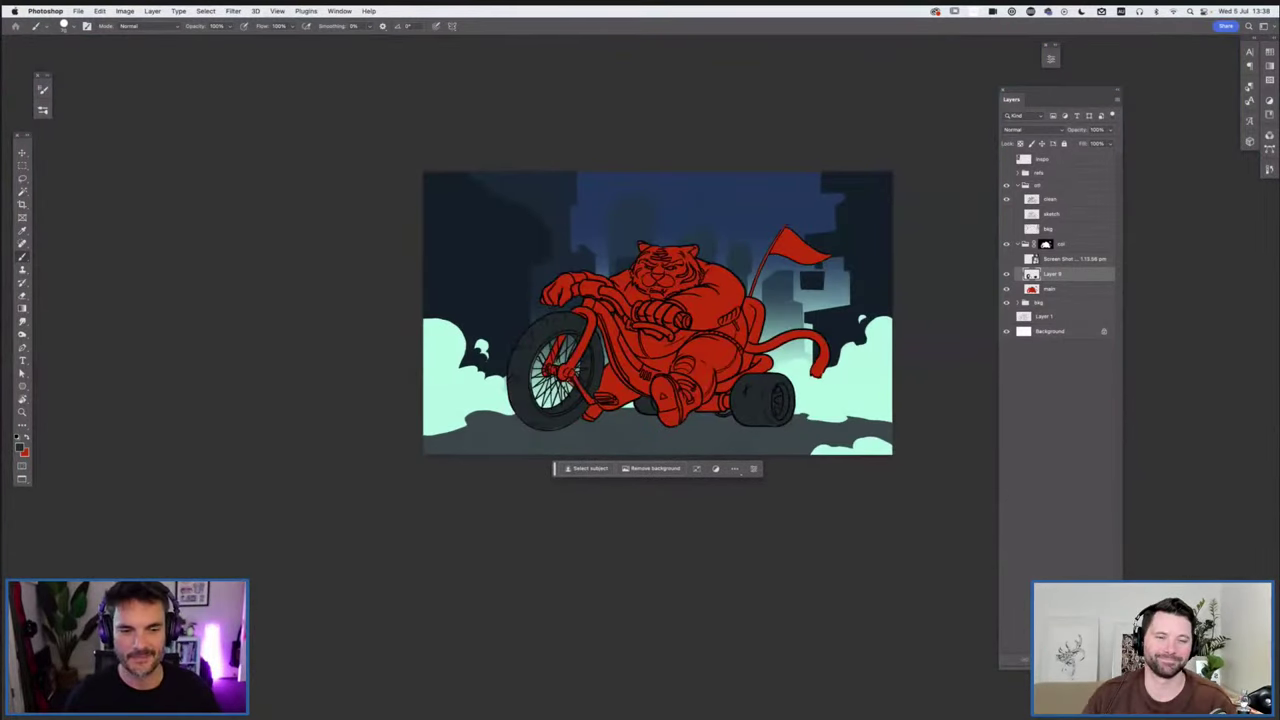
key("super+0")
key("super+plus")
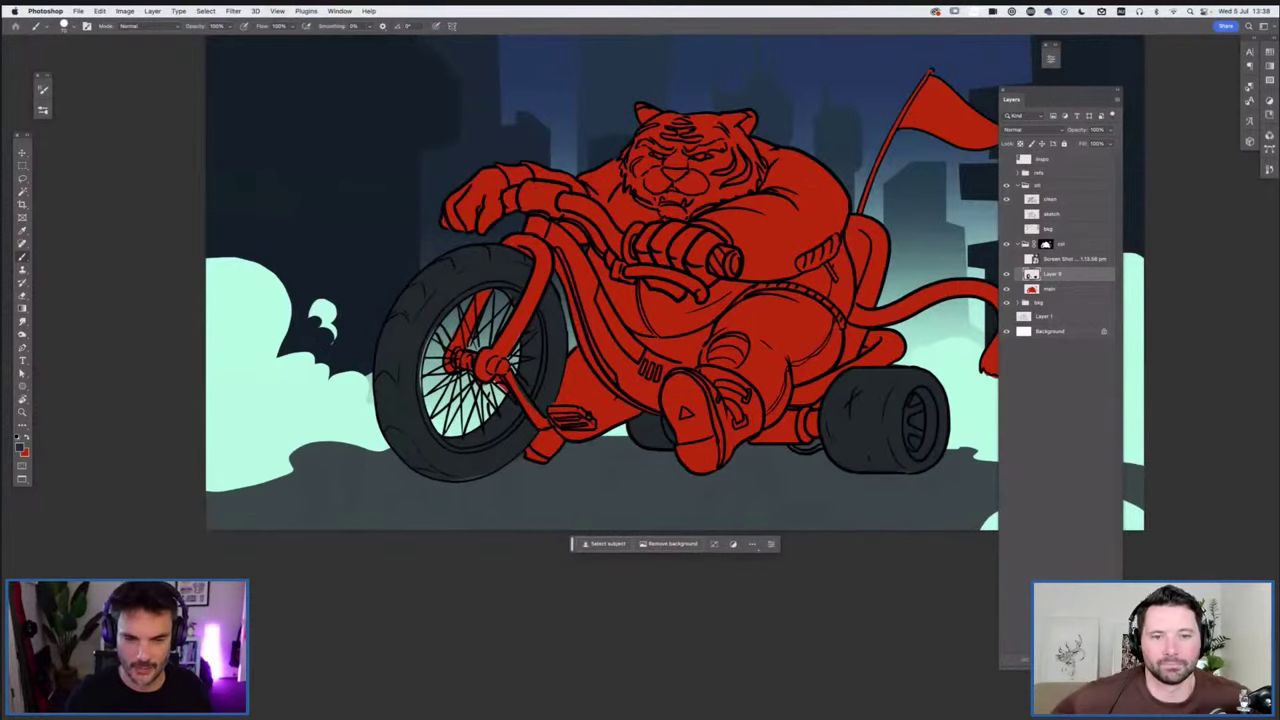
left_click_drag(700, 320, 614, 315)
left_click_drag(916, 368, 886, 360)
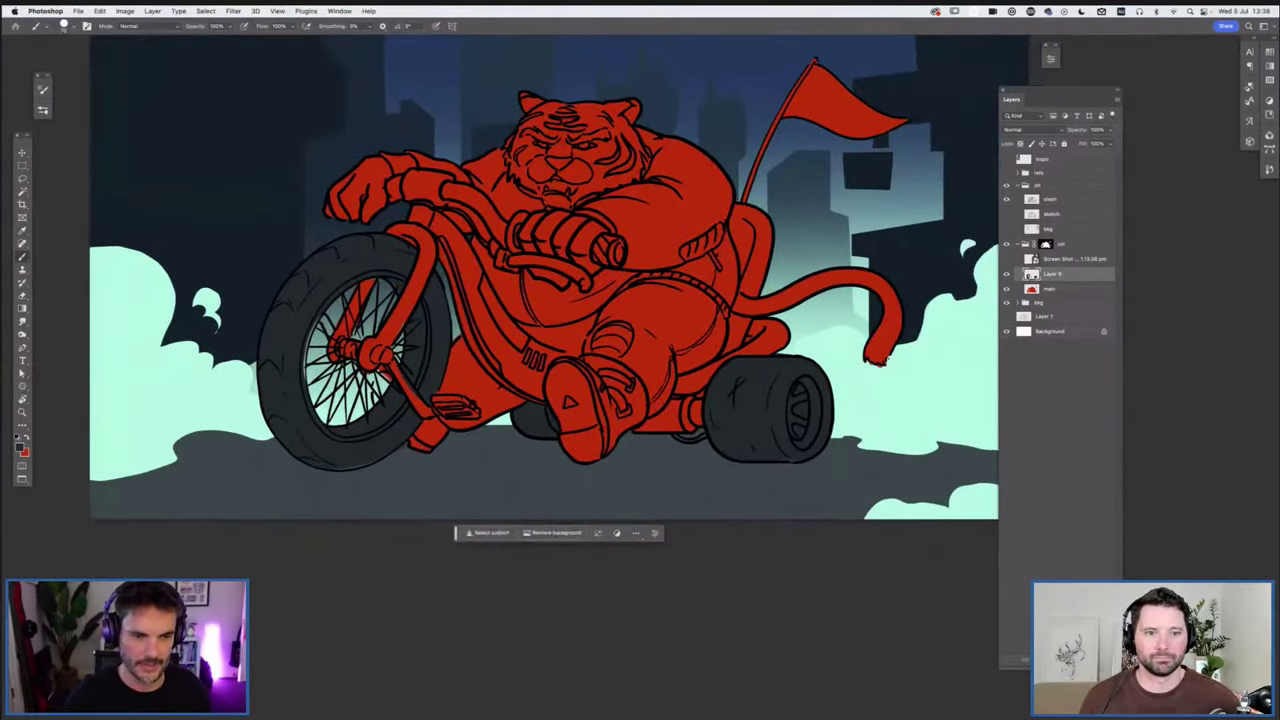
scroll(545, 280, "up", 3)
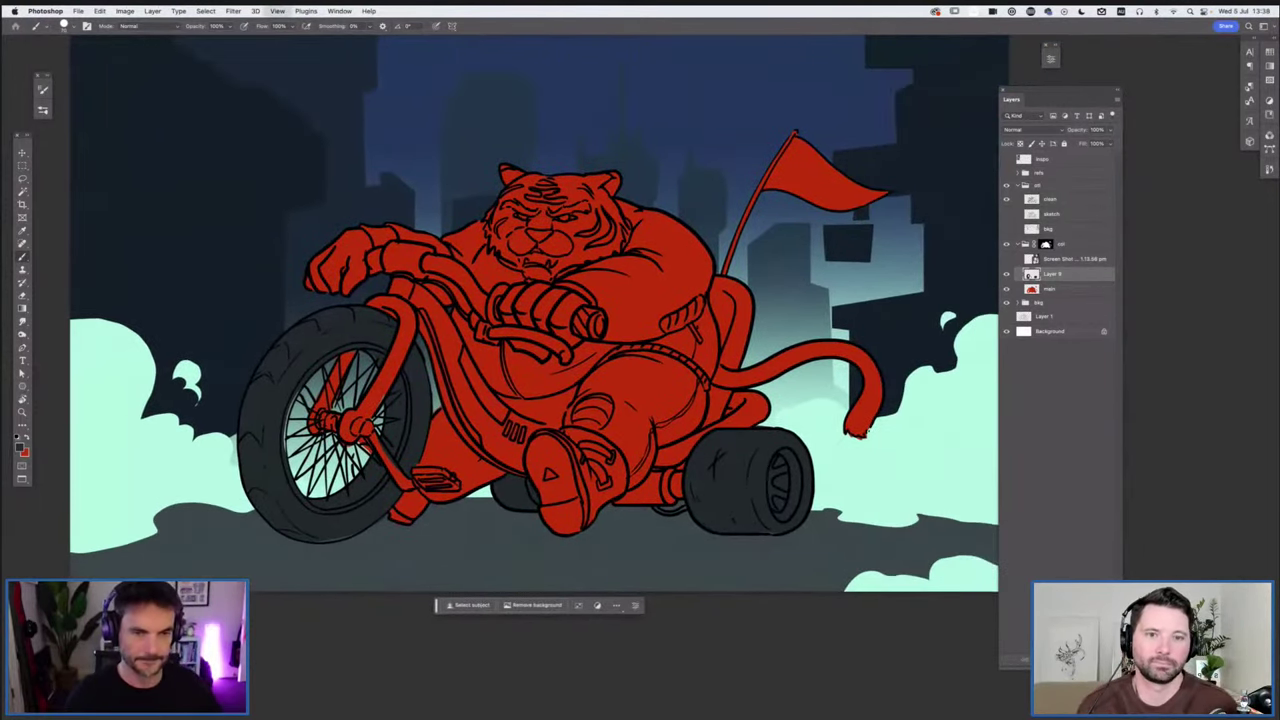
key("super+minus")
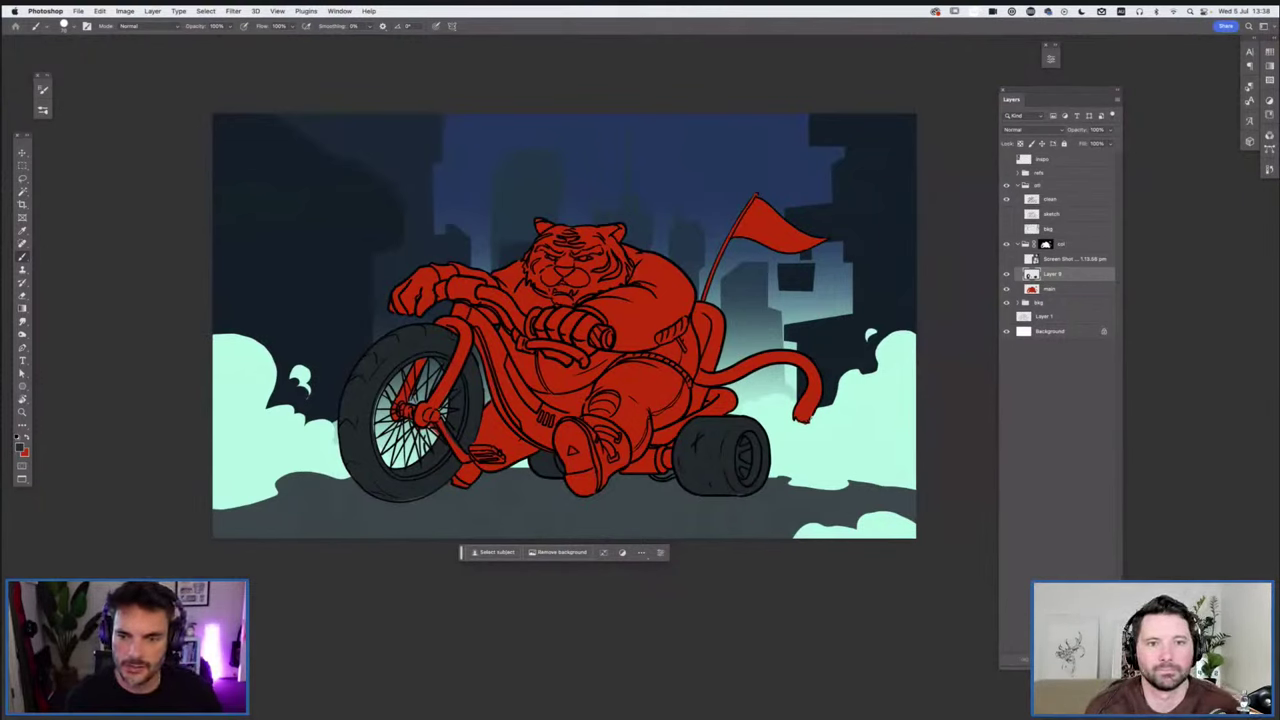
left_click(1018, 303)
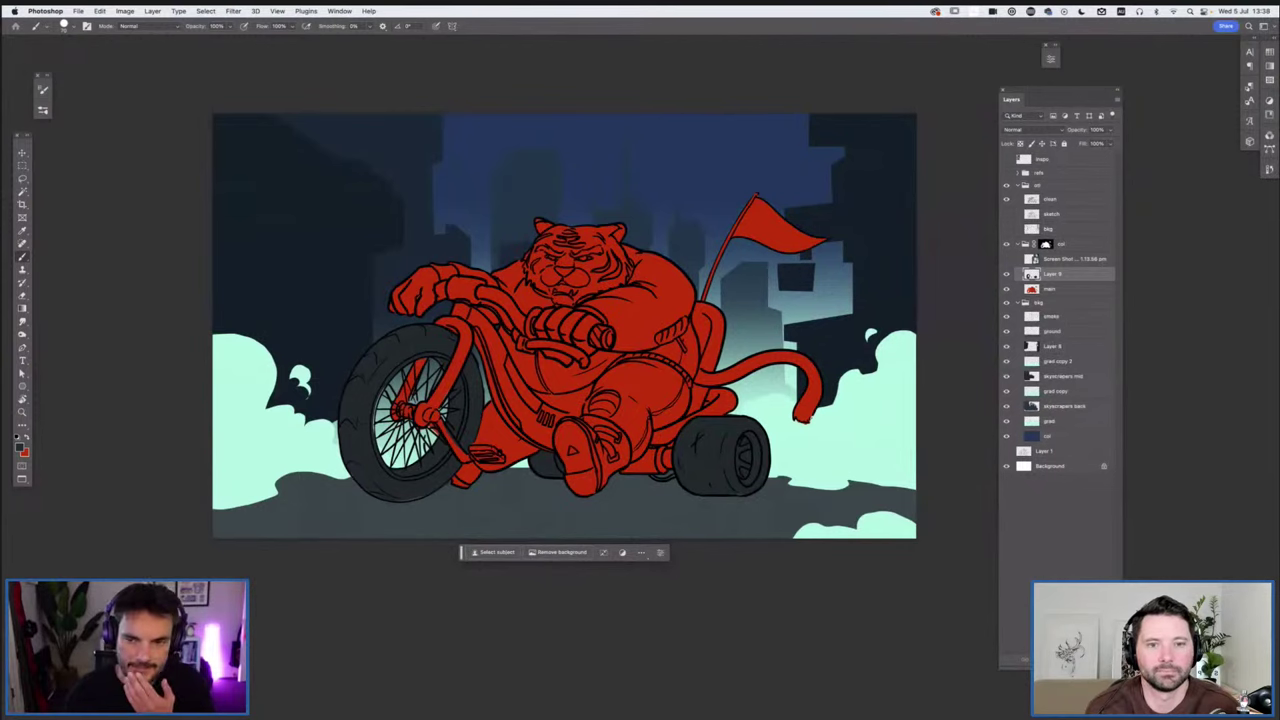
left_click(1052, 317)
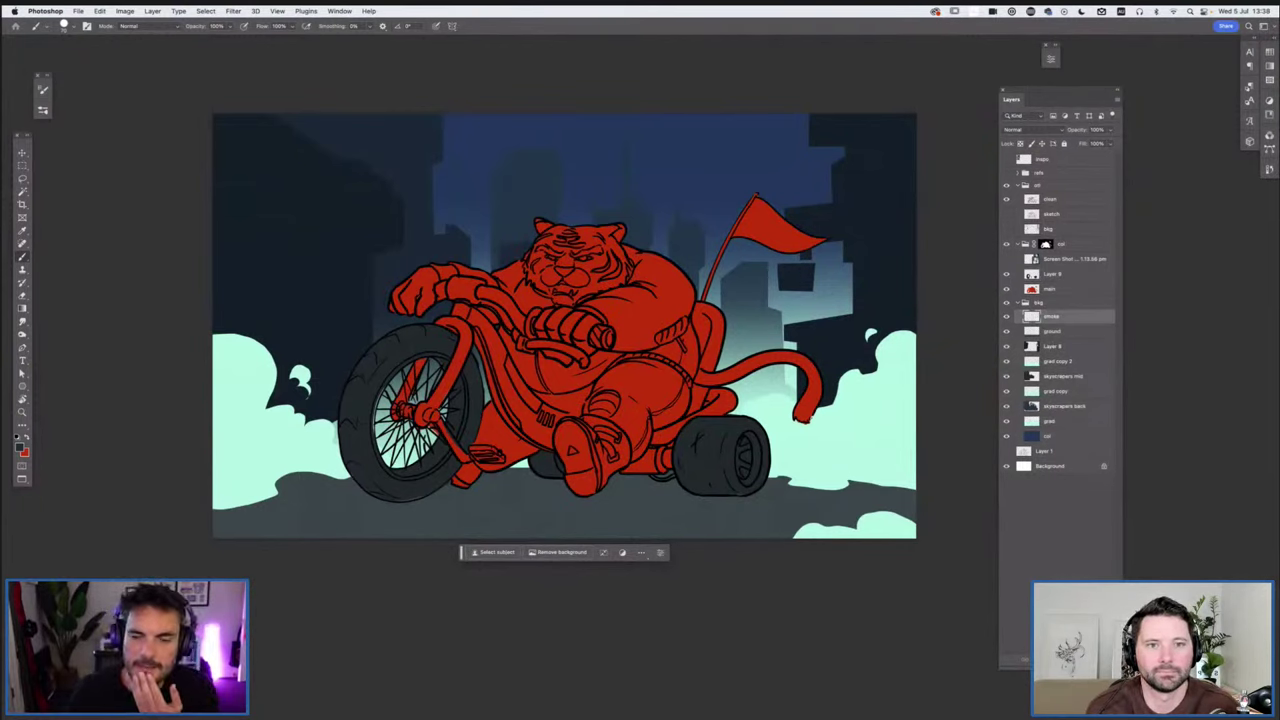
Add a new layer named neons above the smoke layer in the bkg group
key("alt+shift+super+n")
type("ro")
type("ons")
key("Return")
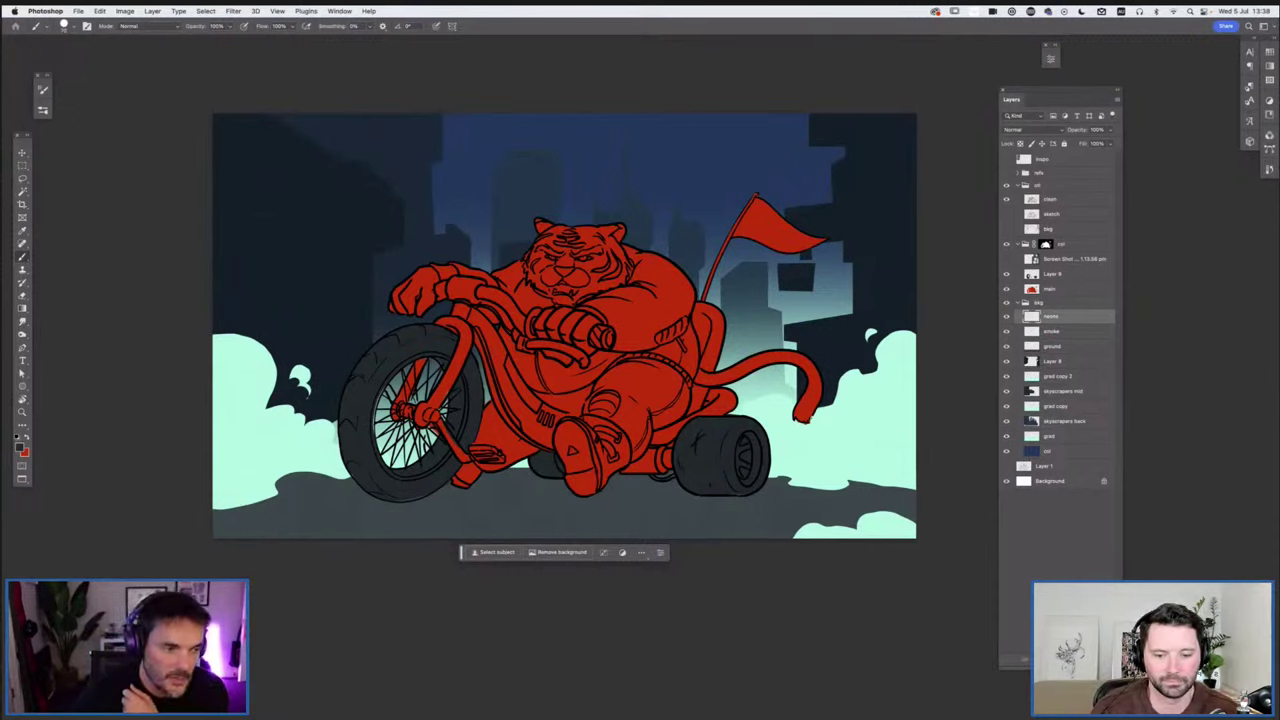
Set the foreground colour to bright magenta ff00cc and switch to the Brush tool
left_click(20, 447)
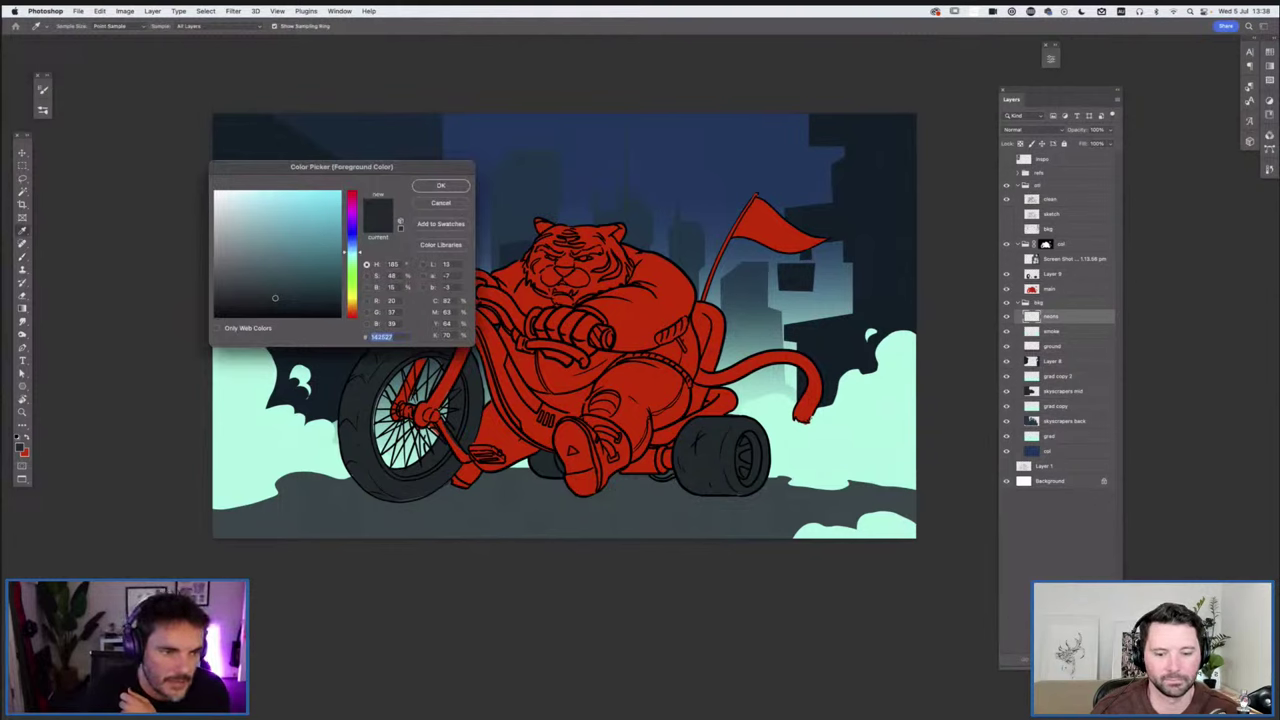
left_click(352, 208)
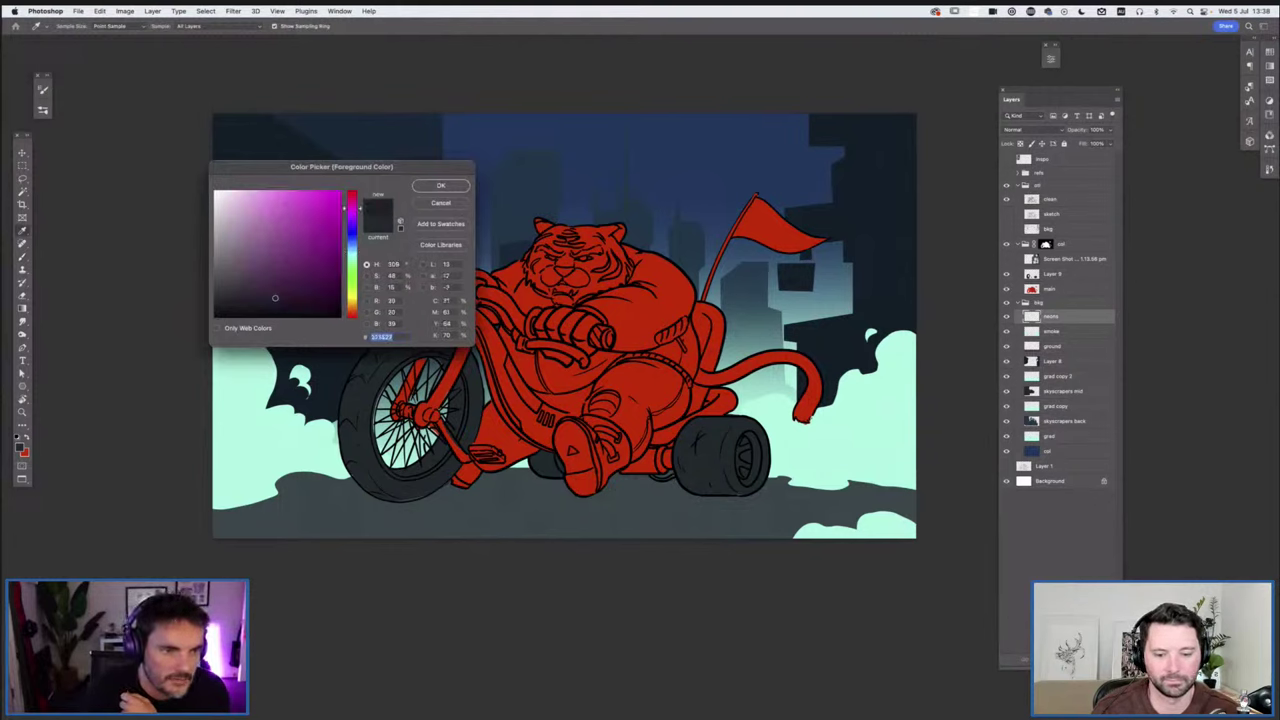
left_click(340, 191)
type("ff00cc")
type("ff00d2")
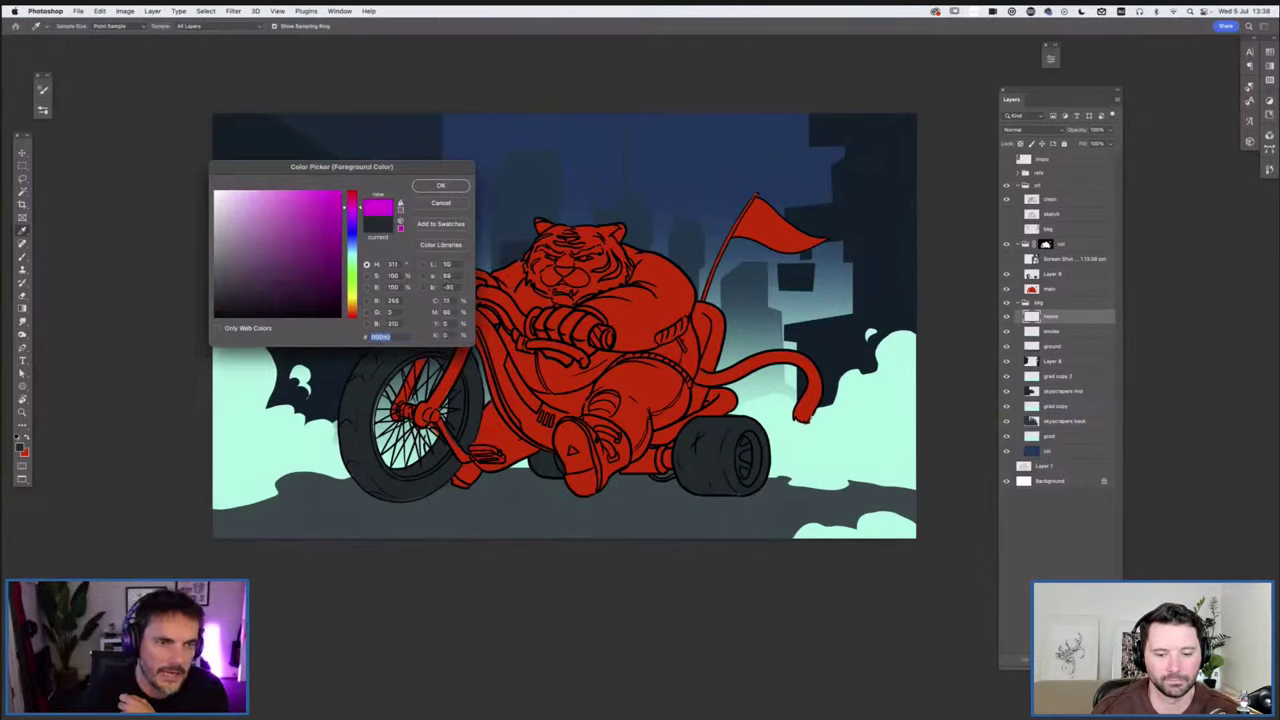
key("Return")
key("b")
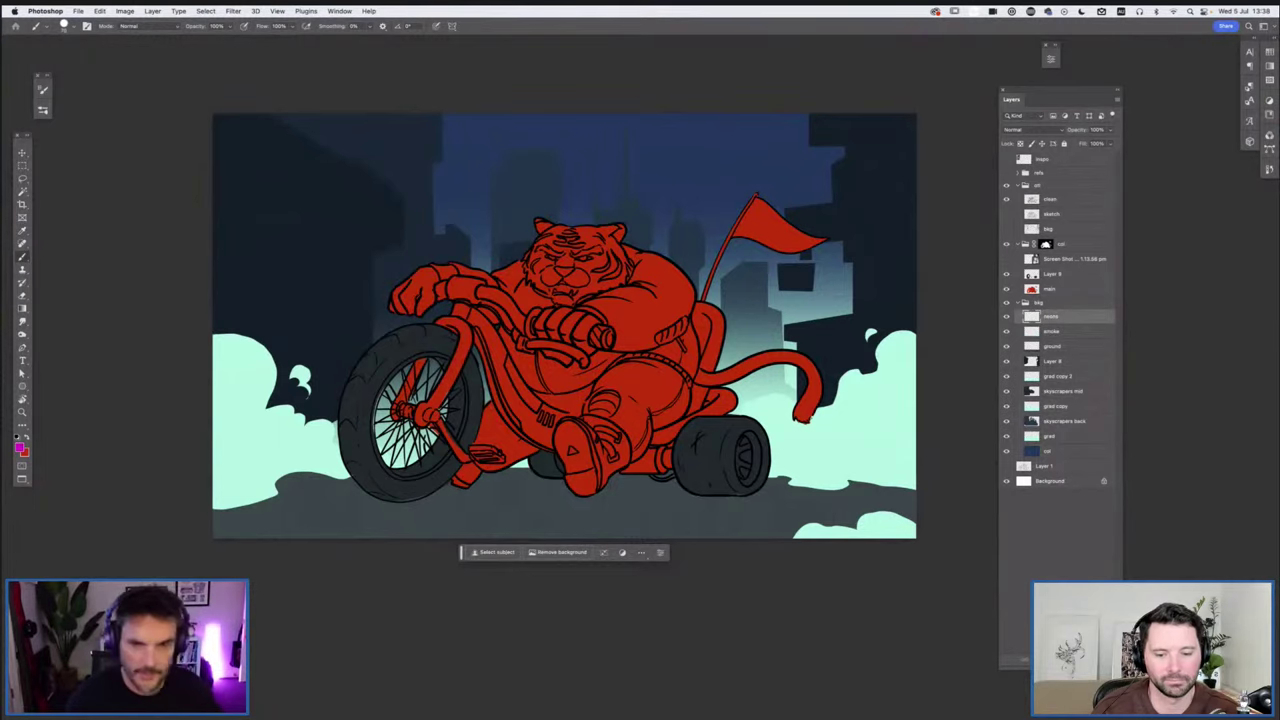
Show the bkg sketch layer and brush a slanted rectangular magenta sign outline on the dark building behind the front wheel
key("super+minus")
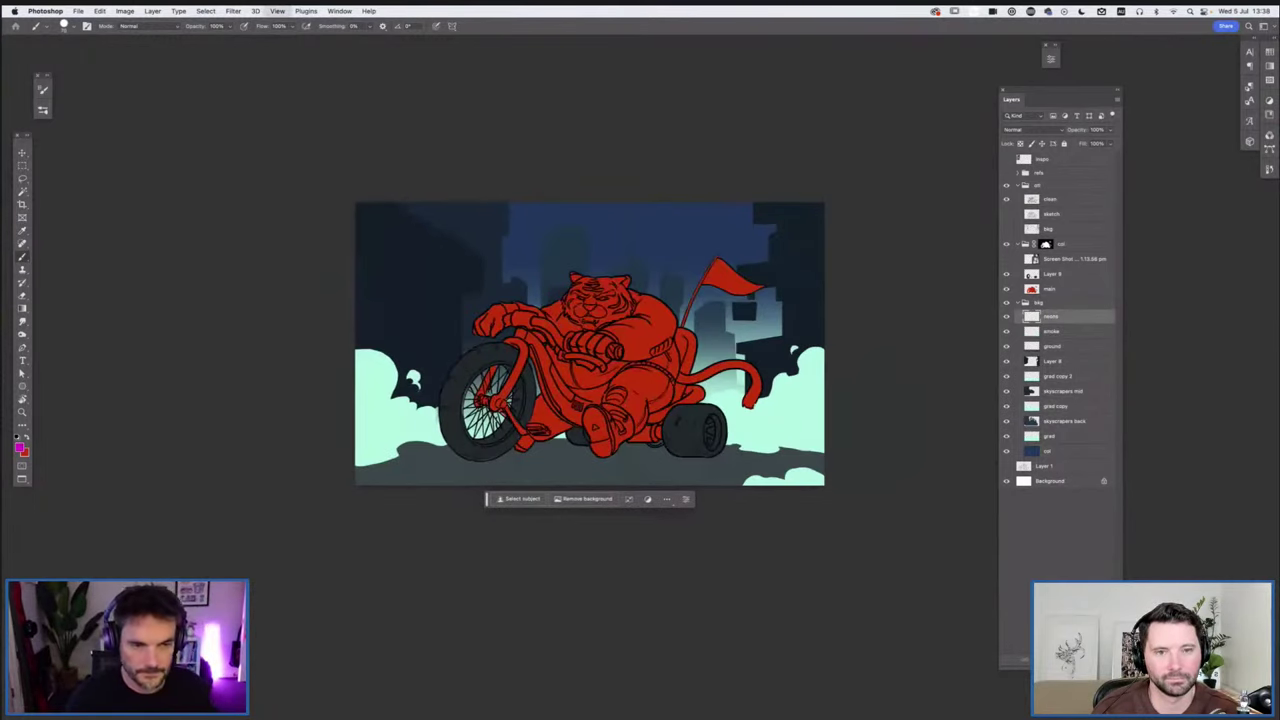
key("super+plus")
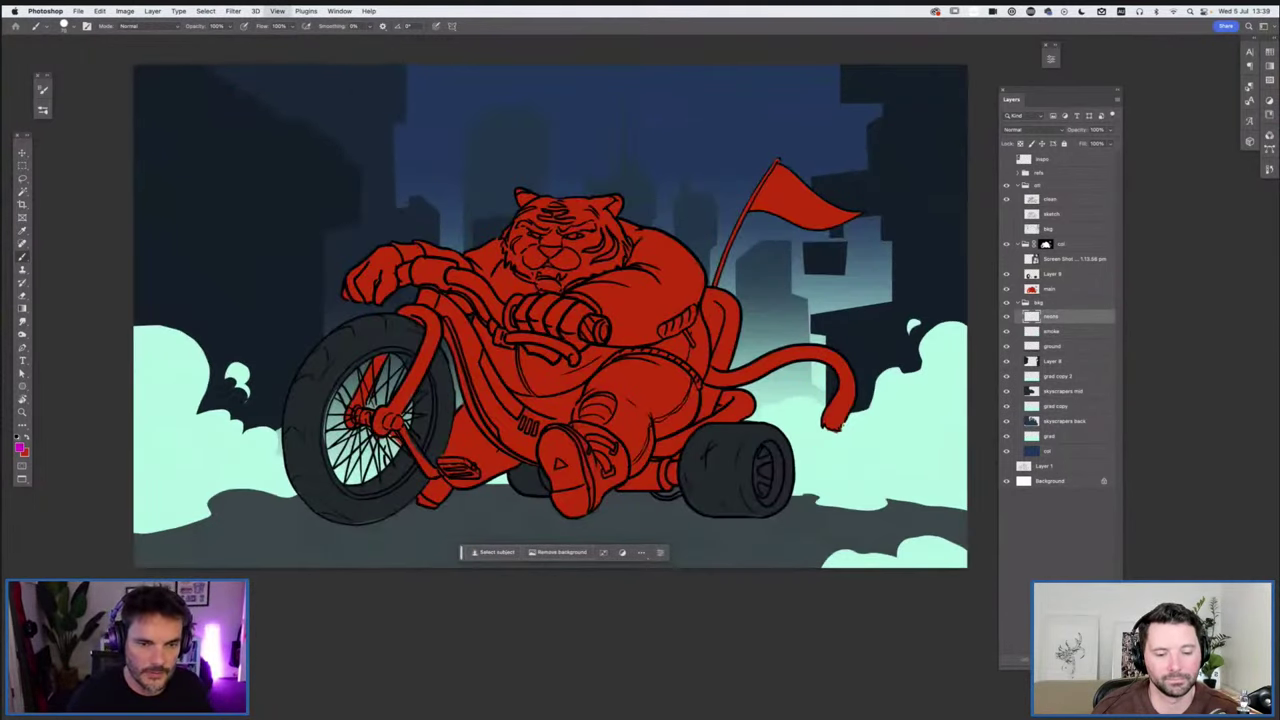
key("super+plus")
key("super+plus")
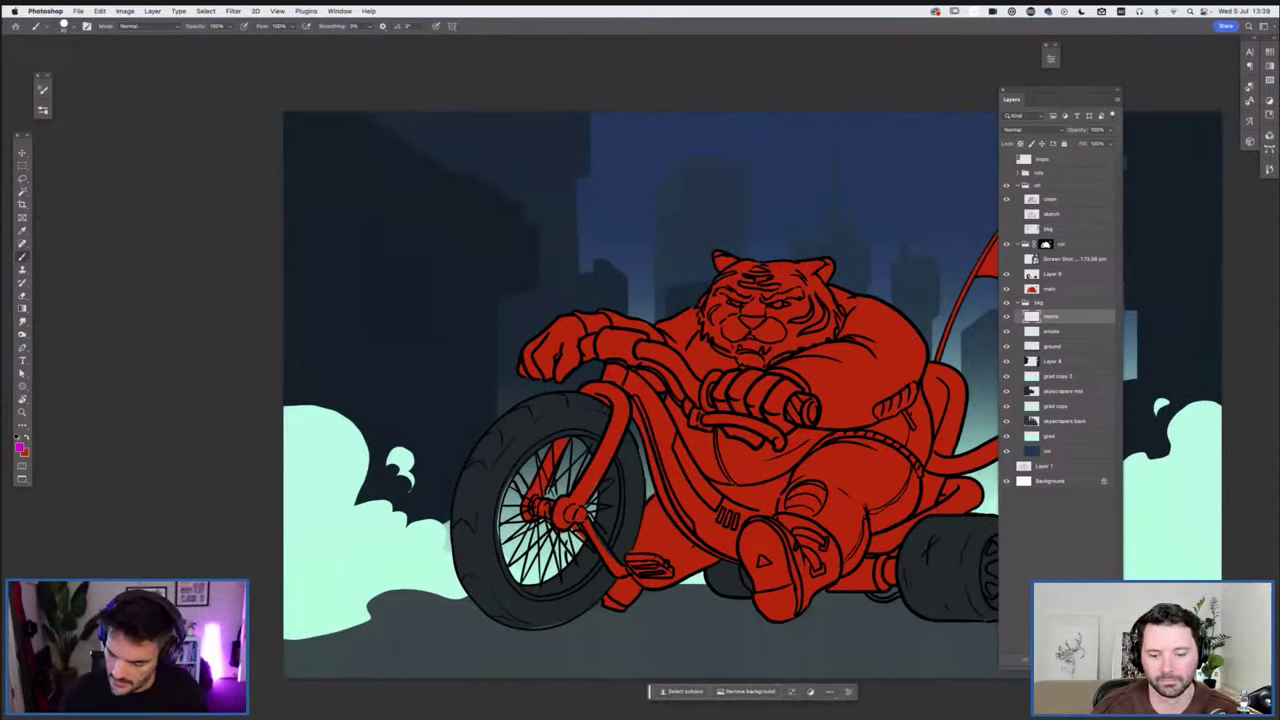
left_click(1007, 229)
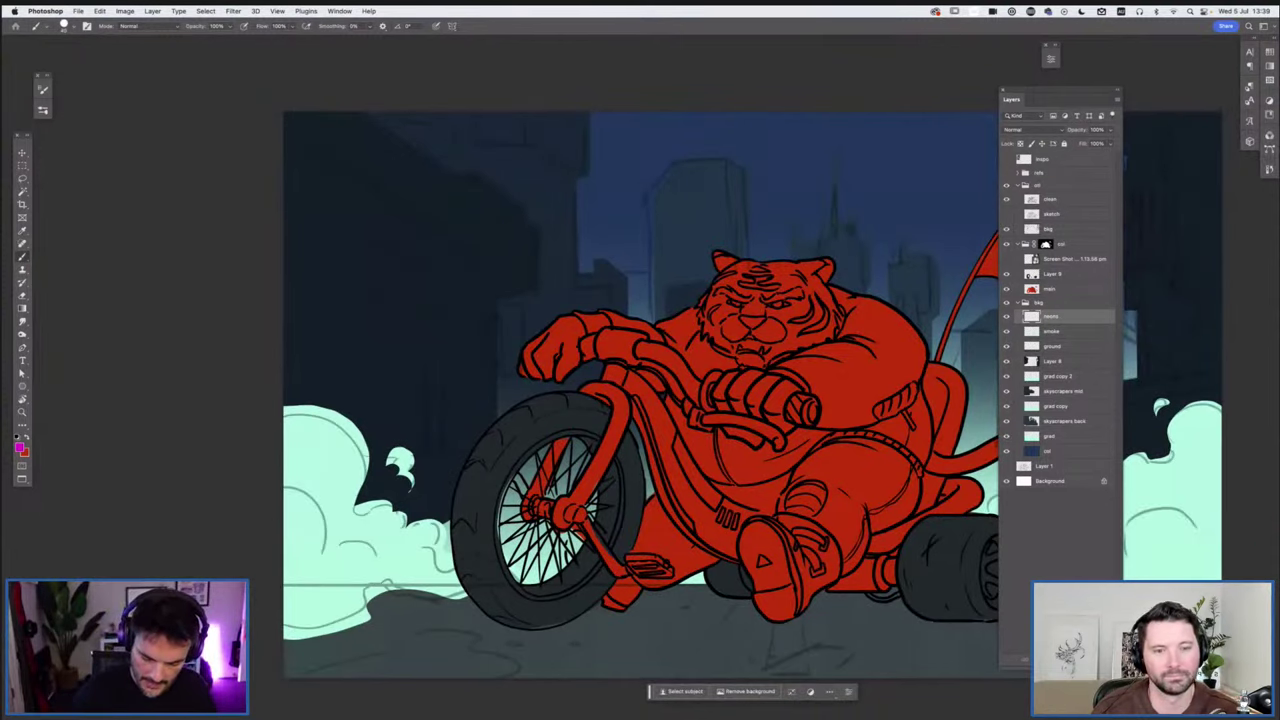
left_click_drag(505, 225, 505, 255)
left_click_drag(470, 200, 505, 226)
left_click_drag(454, 187, 362, 128)
mouse_move(470, 201)
left_mouse_down()
mouse_move(338, 112)
mouse_move(314, 143)
left_mouse_up()
left_click_drag(400, 196, 505, 256)
left_click_drag(314, 143, 505, 256)
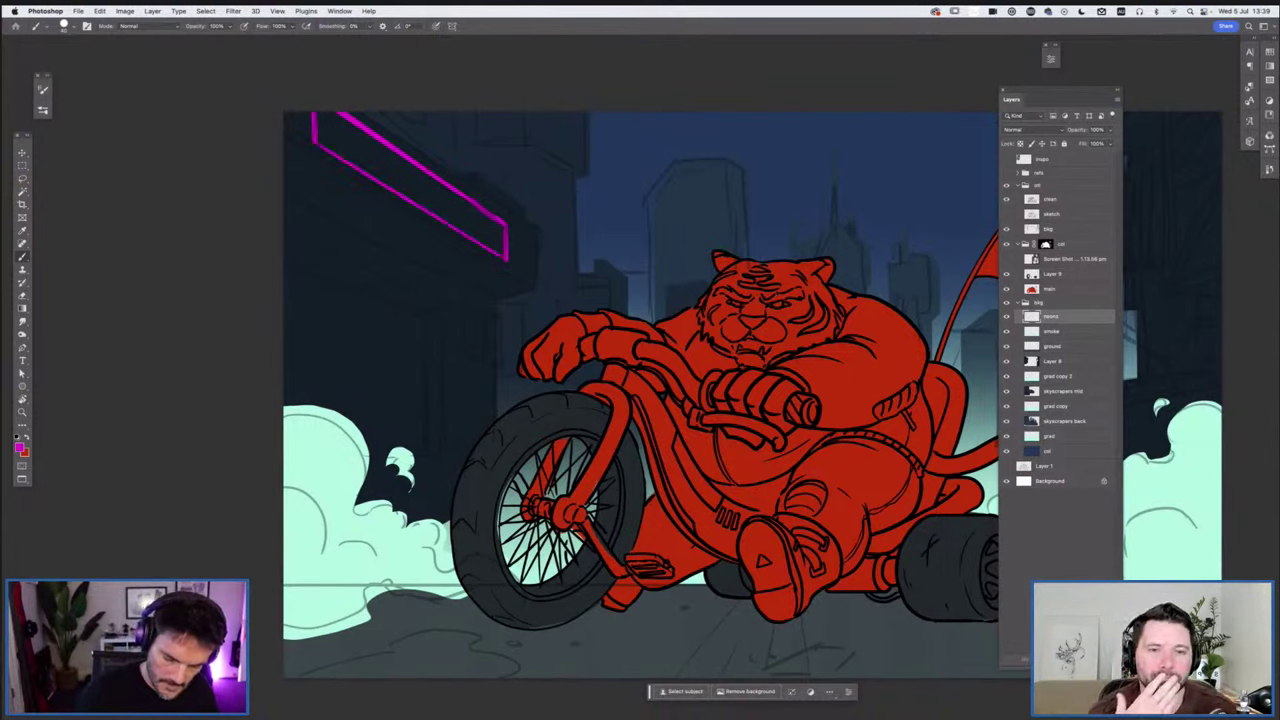
left_click_drag(327, 114, 326, 141)
left_click_drag(337, 121, 337, 144)
left_click_drag(327, 130, 337, 133)
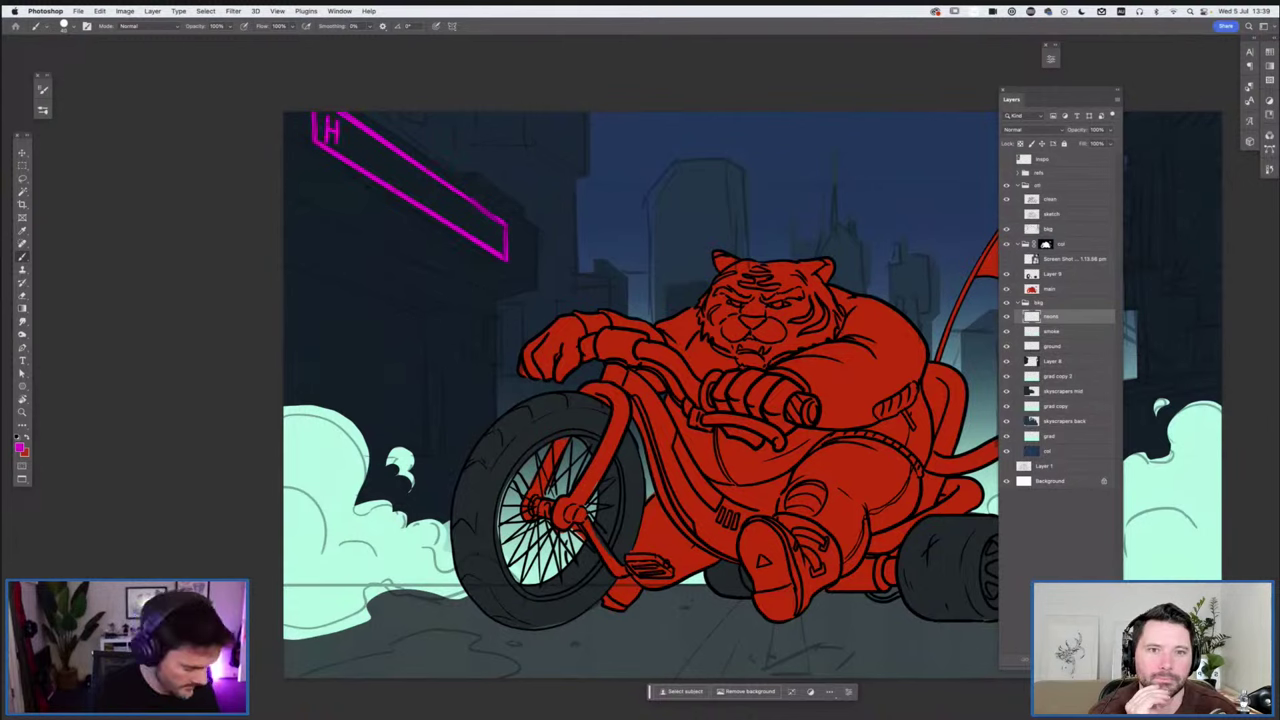
key("super+z")
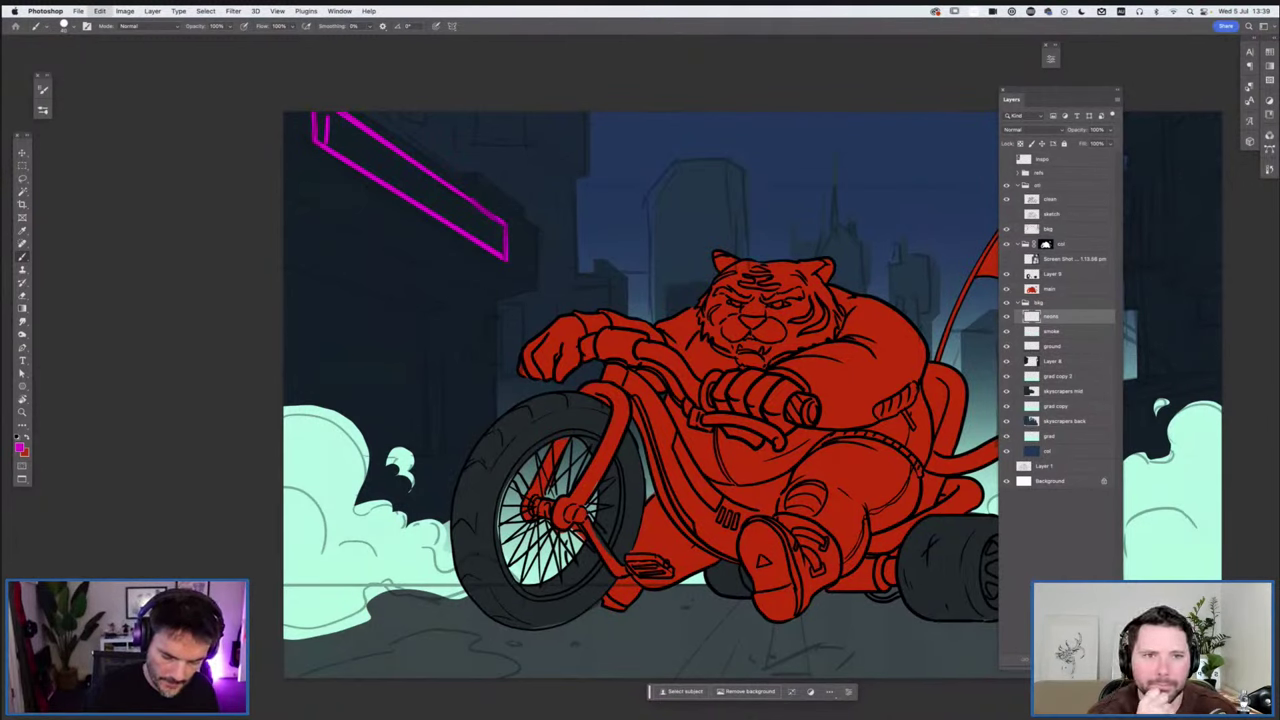
key("super+z")
Letter the slanted sign with a row of blocky, katakana-like glyphs in magenta, filling the frame from end to end
left_click_drag(321, 134, 345, 123)
key("shift+super+z")
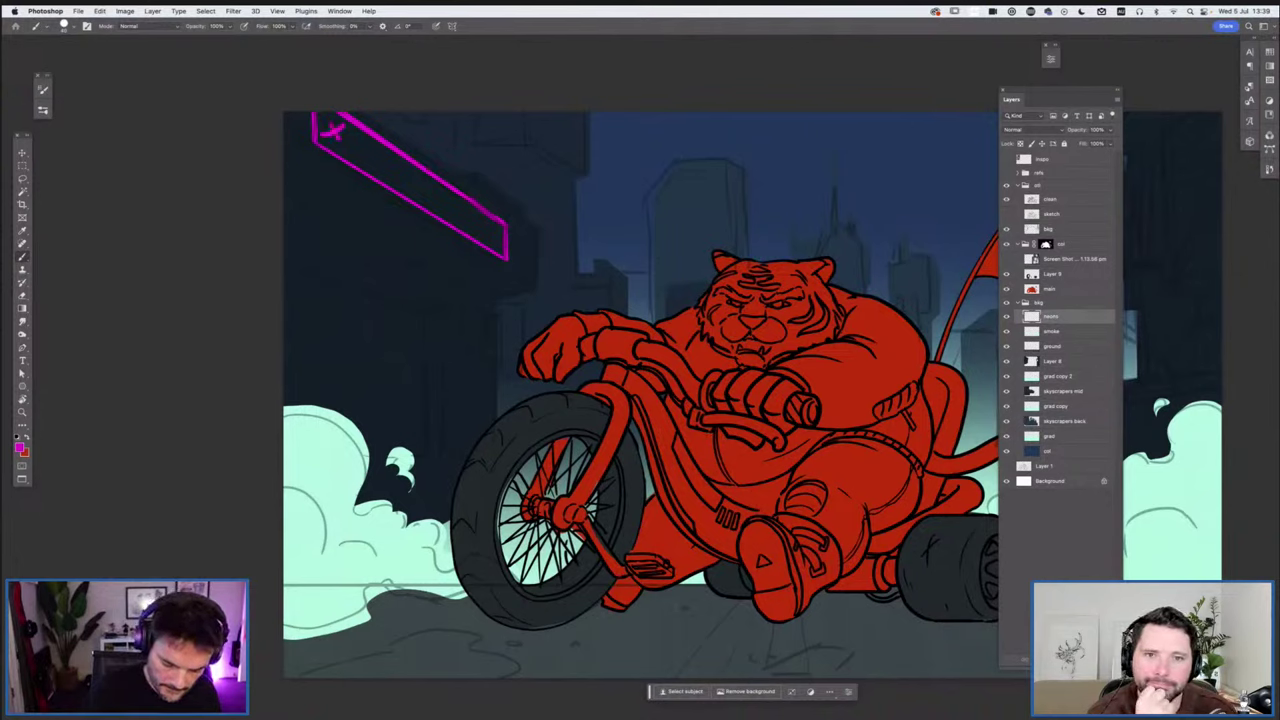
key("shift+super+z")
key("shift+super+z")
key("shift+super+z")
key("shift+super+z")
key("shift+super+z")
key("shift+super+z")
key("shift+super+z")
key("shift+super+z")
key("shift+super+z")
key("shift+super+z")
key("shift+super+z")
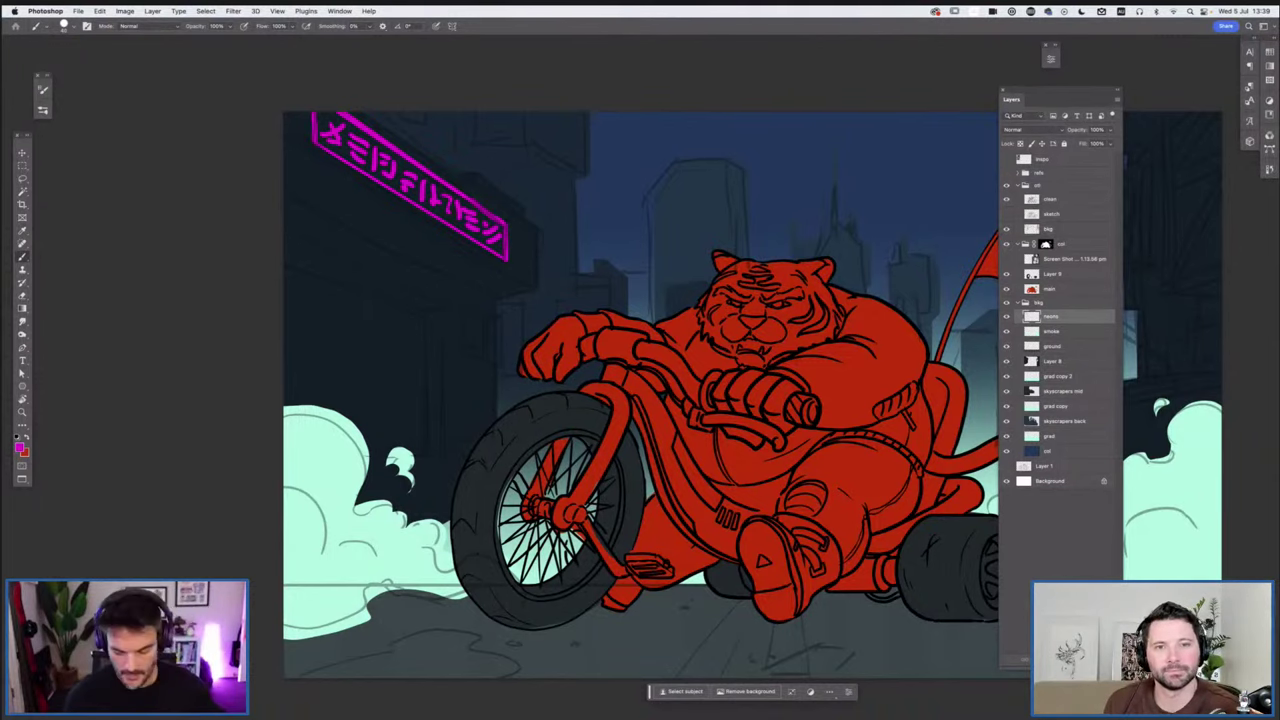
Paint a small solid magenta vertical sign on the building's edge beside the tiger's outstretched fist
key("super+minus")
key("super+minus")
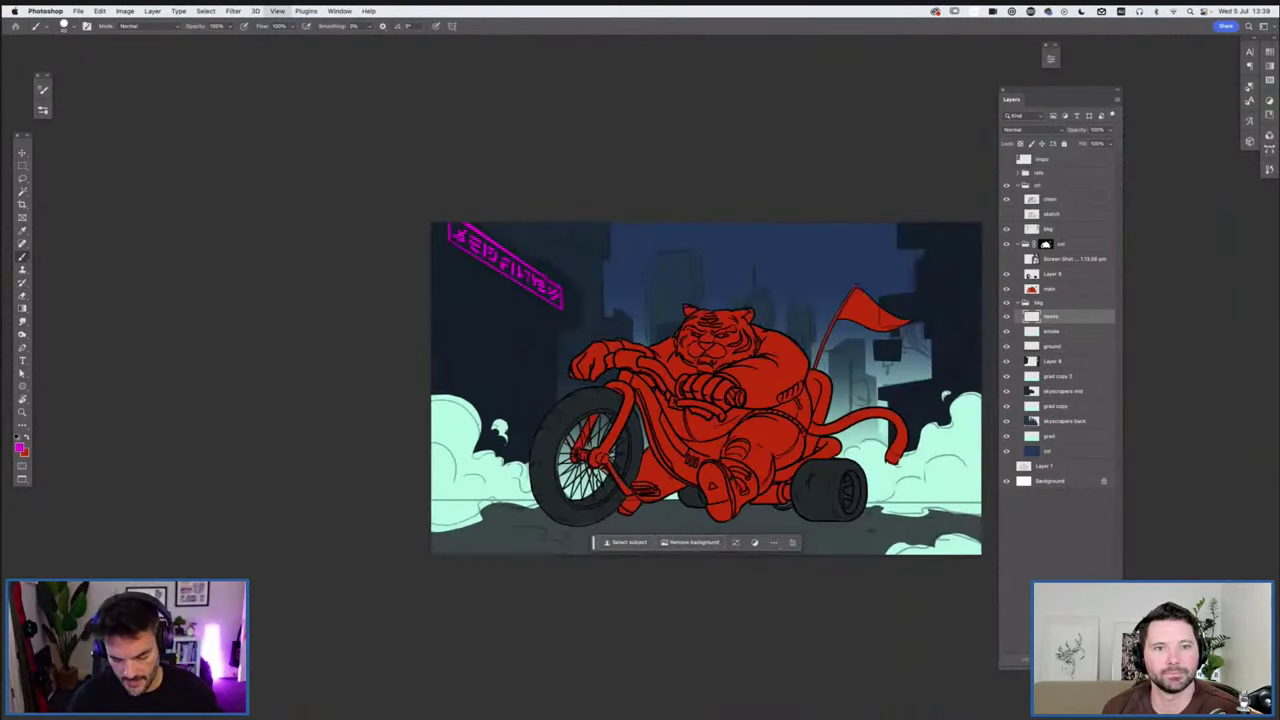
key("super+plus")
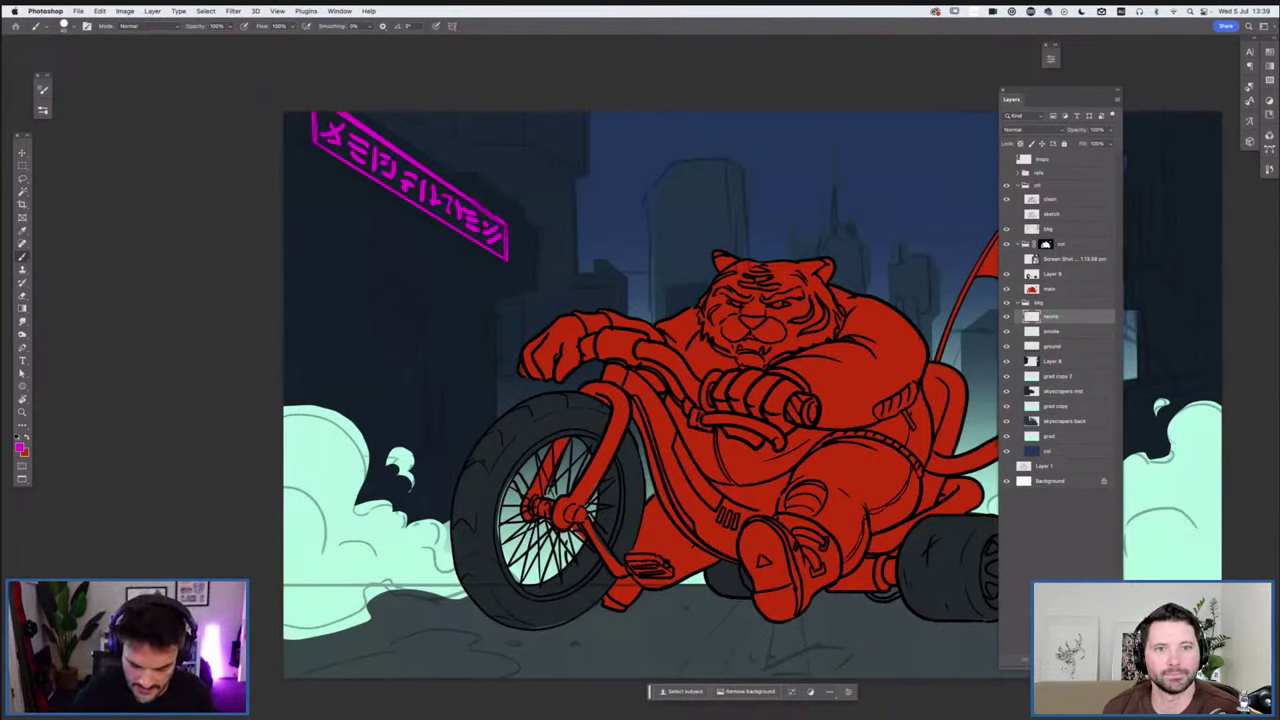
left_click_drag(520, 306, 500, 380)
left_click_drag(520, 306, 502, 376)
left_click_drag(510, 310, 510, 372)
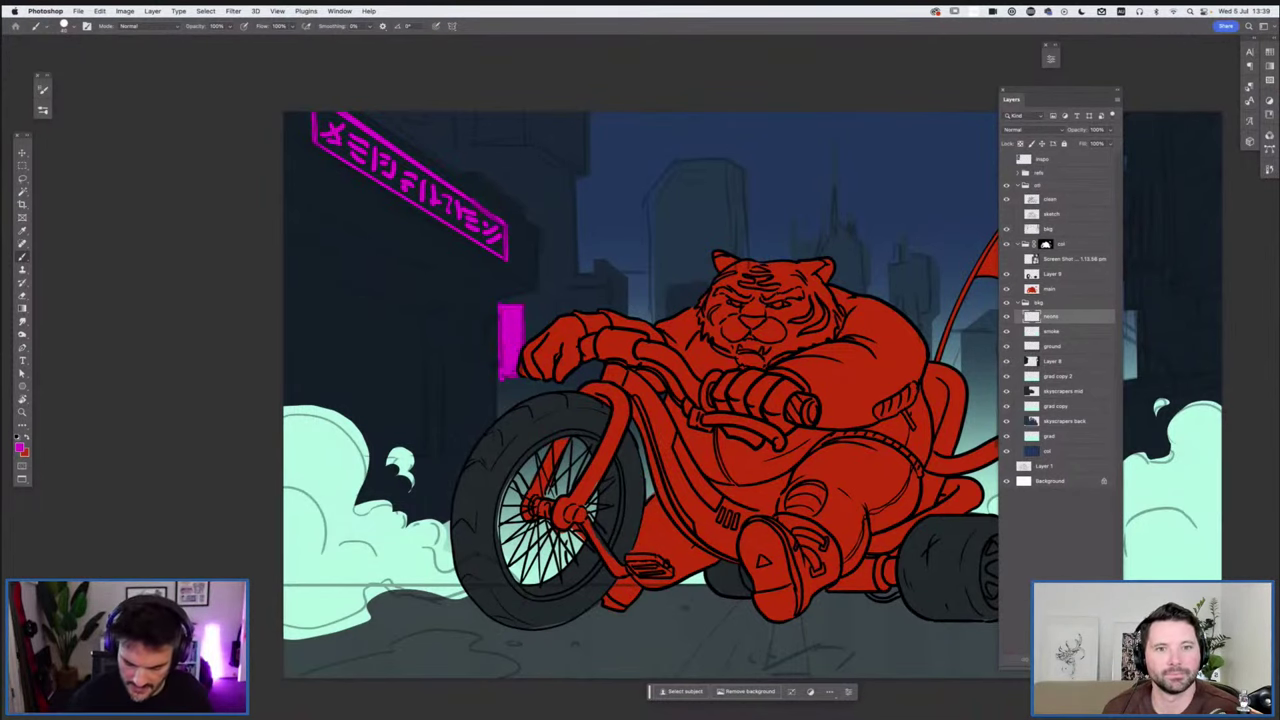
Add an Outer Glow effect to the neons layer and set its glow colour to magenta ff00cc
left_click_drag(720, 380, 497, 386)
scroll(500, 400, "right", 2)
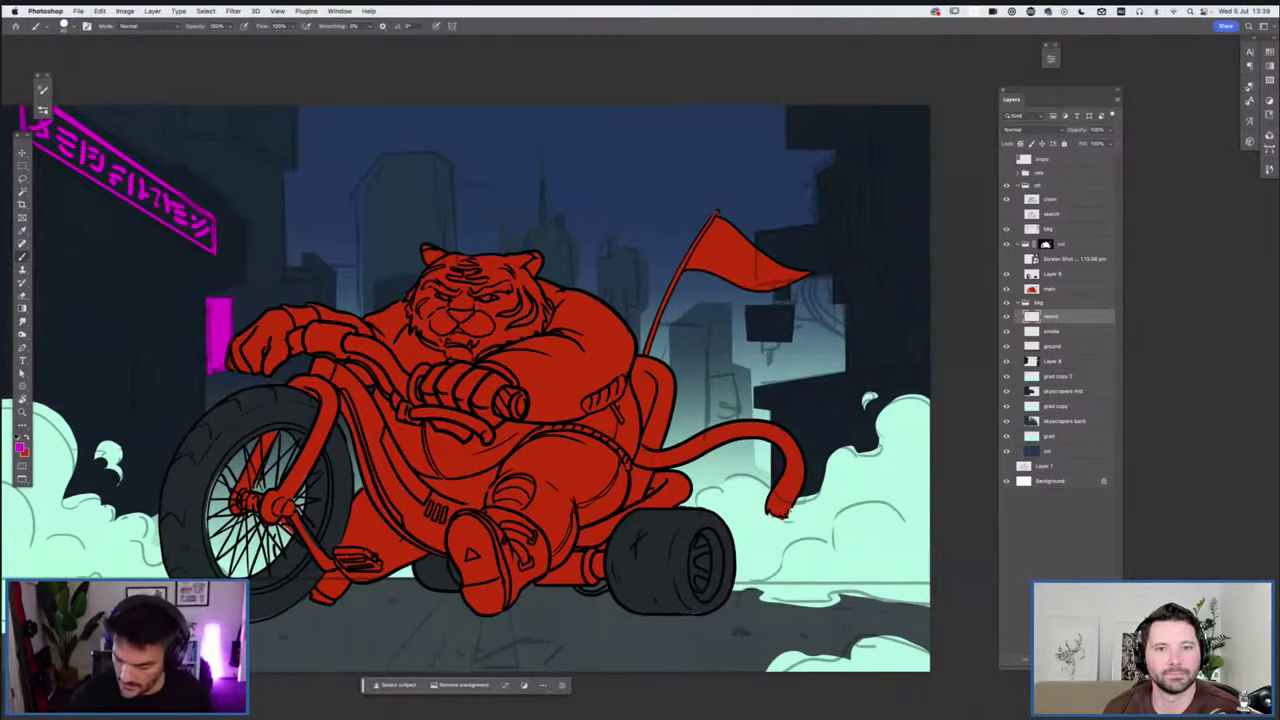
key("super+minus")
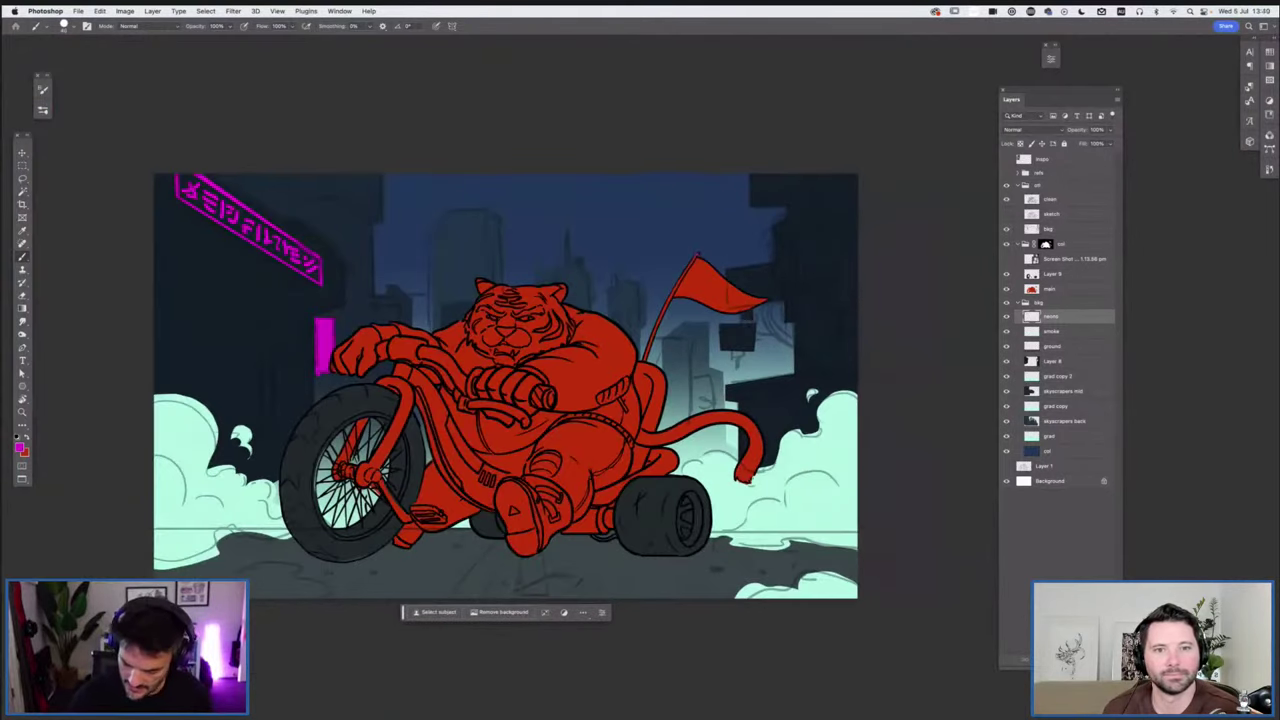
double_click(1085, 316)
left_click(836, 559)
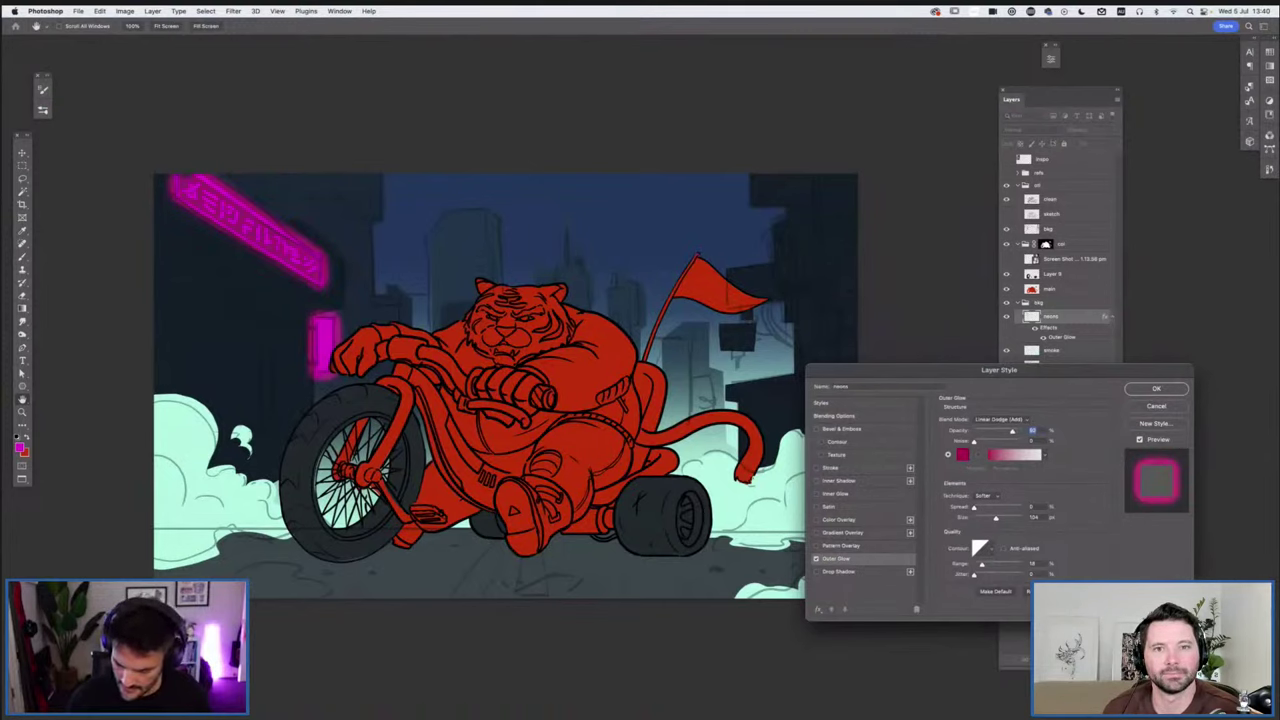
left_click(962, 455)
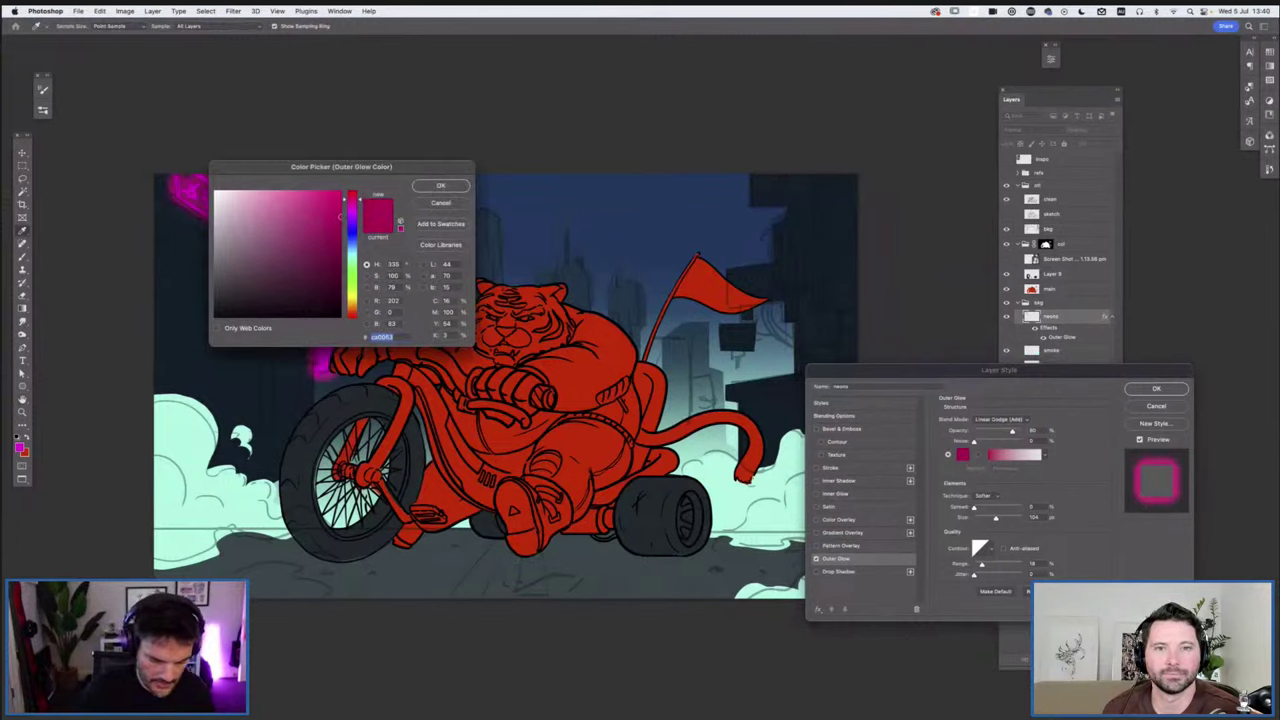
type("ff00cc")
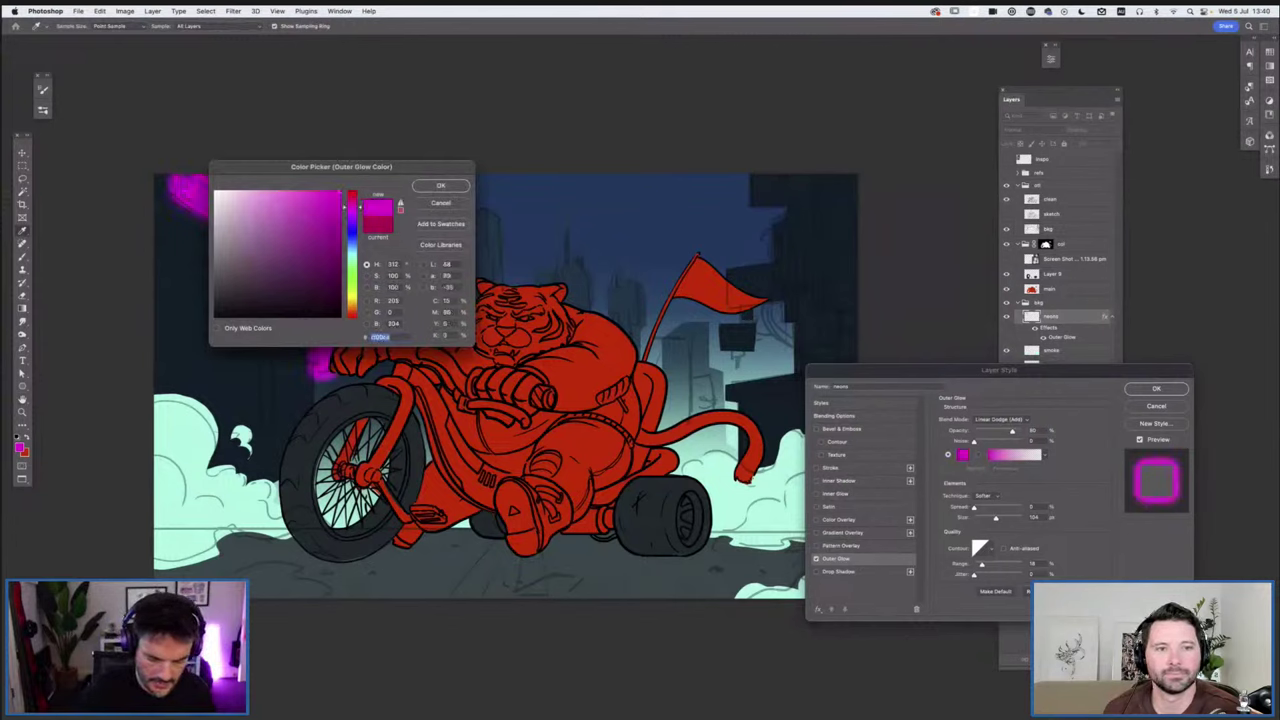
key("Return")
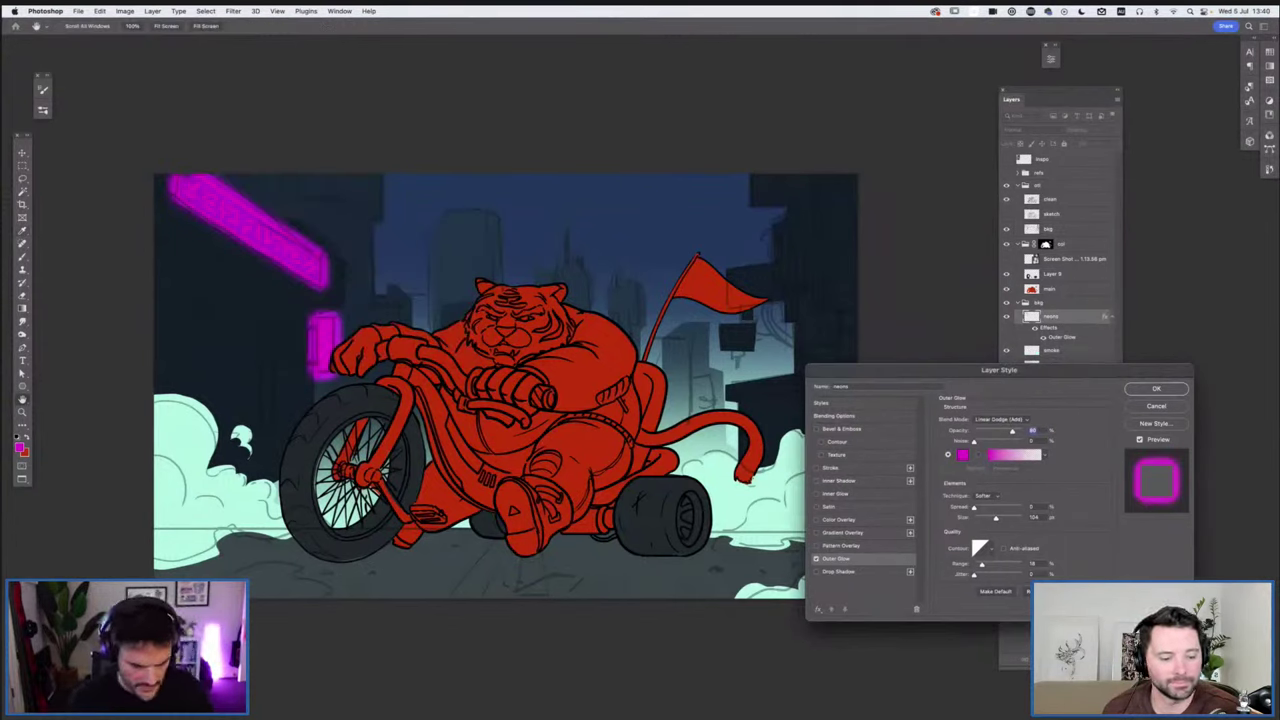
Soften the outer glow by lowering its opacity to about 51% and reducing its size
left_click_drag(1012, 431, 1007, 431)
key("shift+Down")
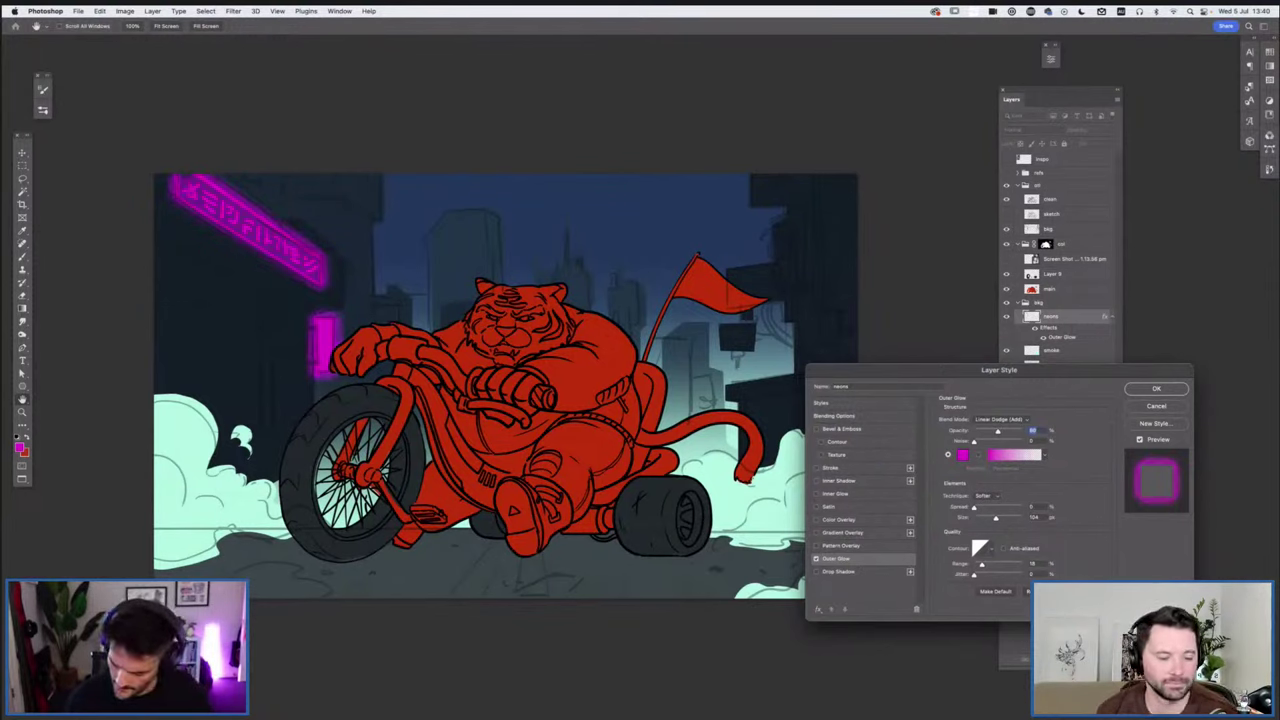
mouse_move(996, 518)
left_mouse_down()
mouse_move(1001, 507)
mouse_move(973, 507)
mouse_move(990, 517)
left_mouse_up()
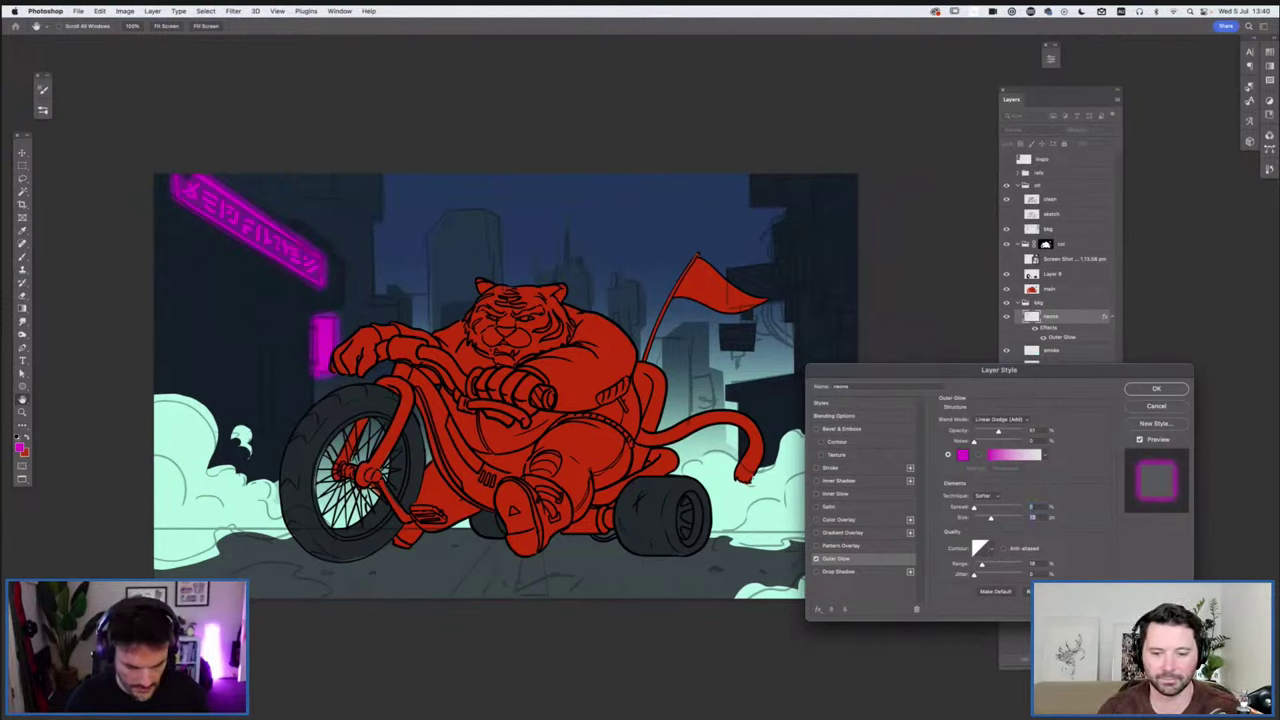
Add a white Inner Glow to the neons layer at about 83% opacity, increase its size slightly and apply the layer style
left_click(836, 493)
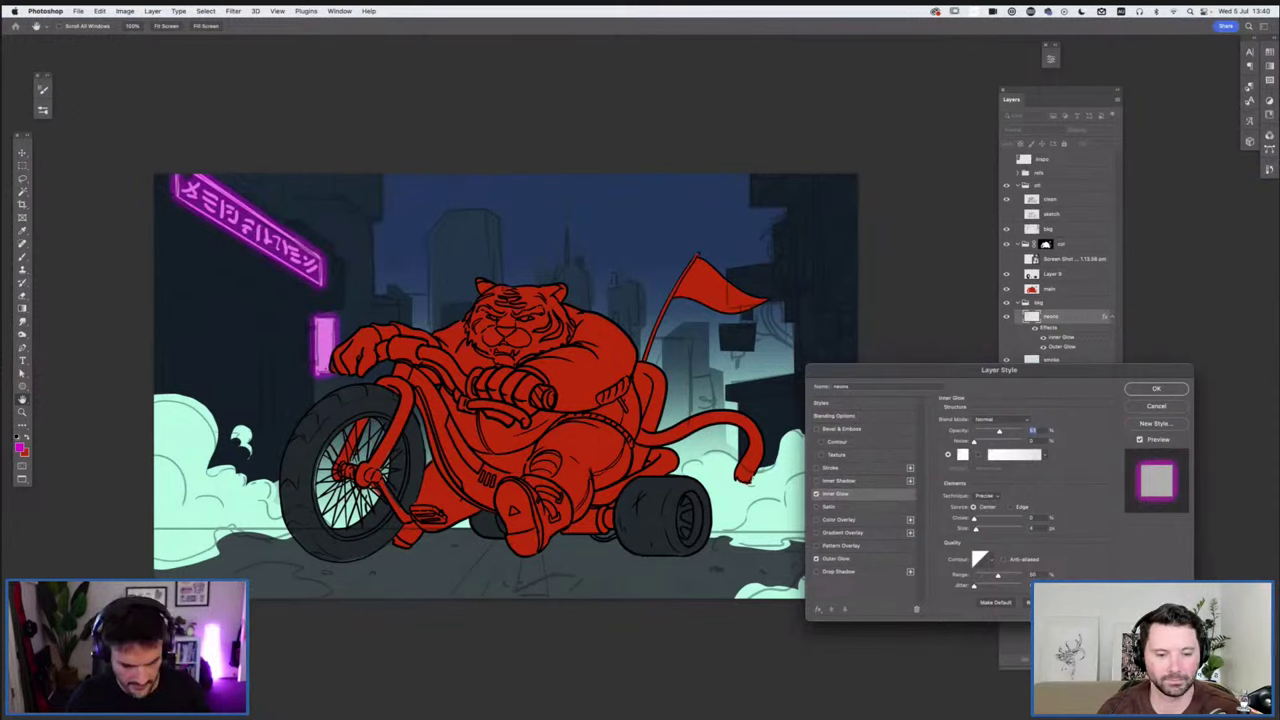
left_click_drag(999, 432, 1021, 432)
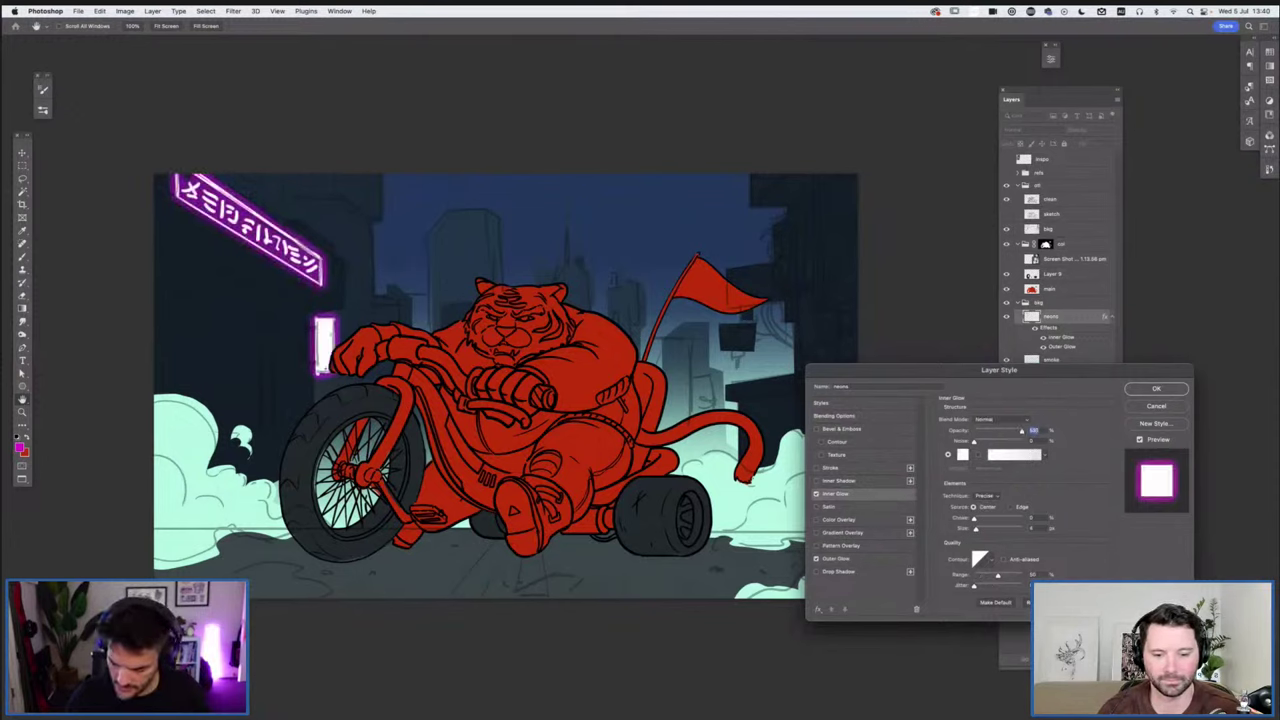
left_click_drag(1021, 432, 1013, 432)
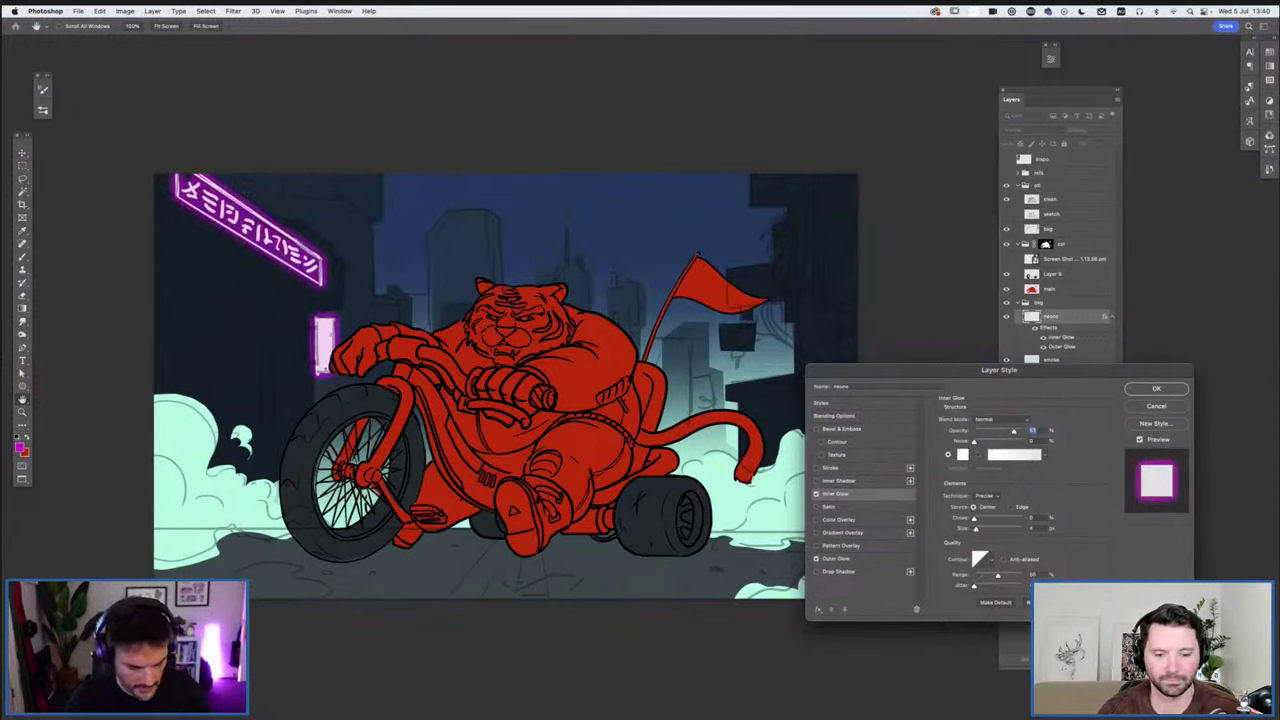
left_click_drag(975, 529, 979, 529)
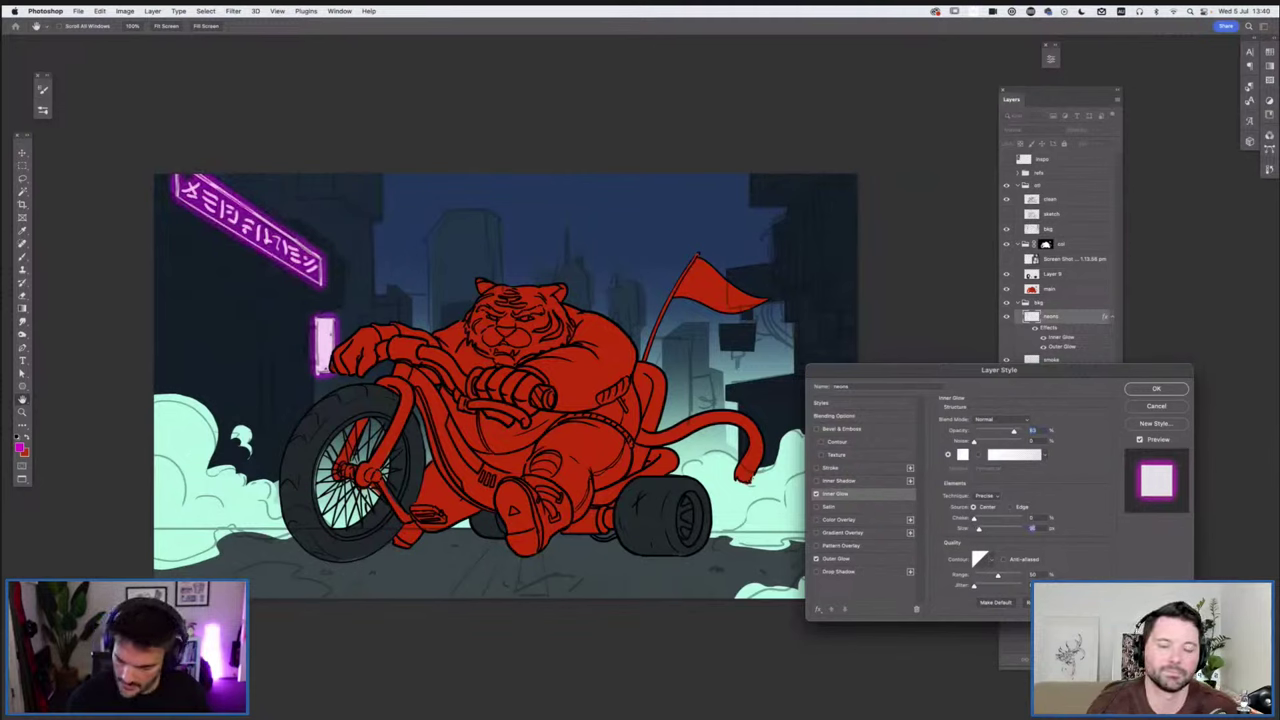
key("Return")
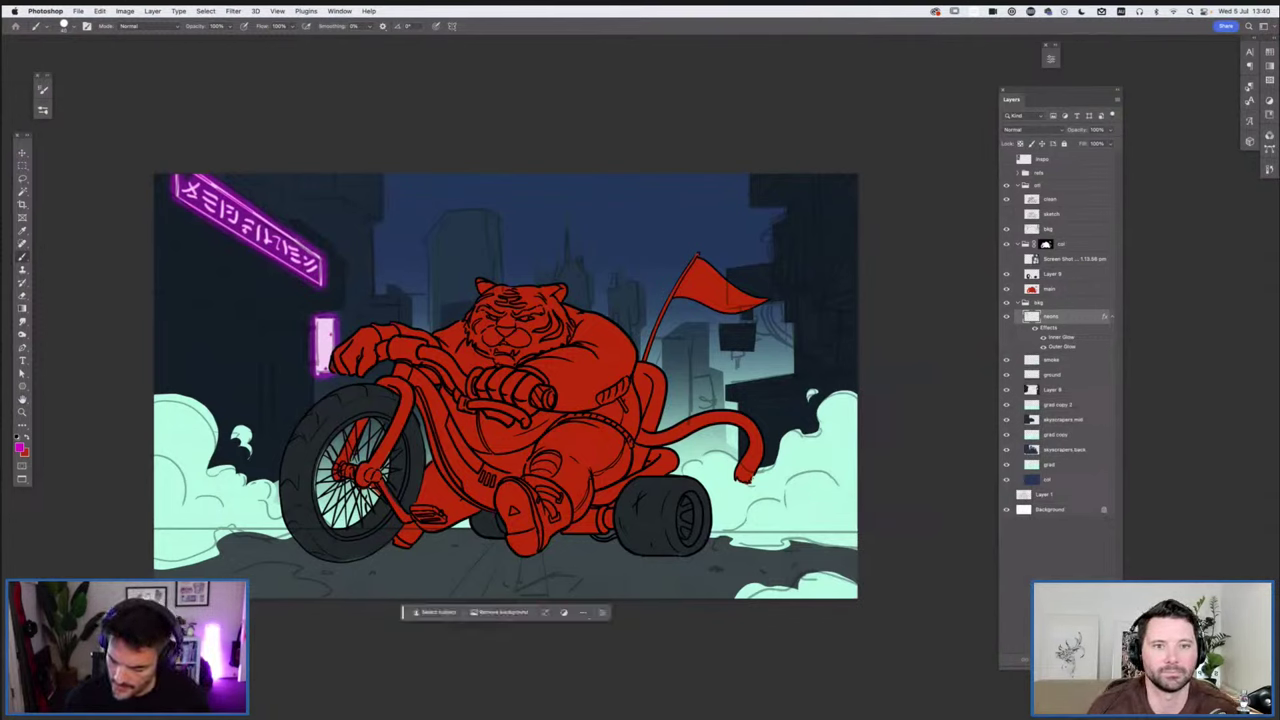
Collapse the neons layer's effects list and add a new layer above it in the bkg group
left_click(1018, 302)
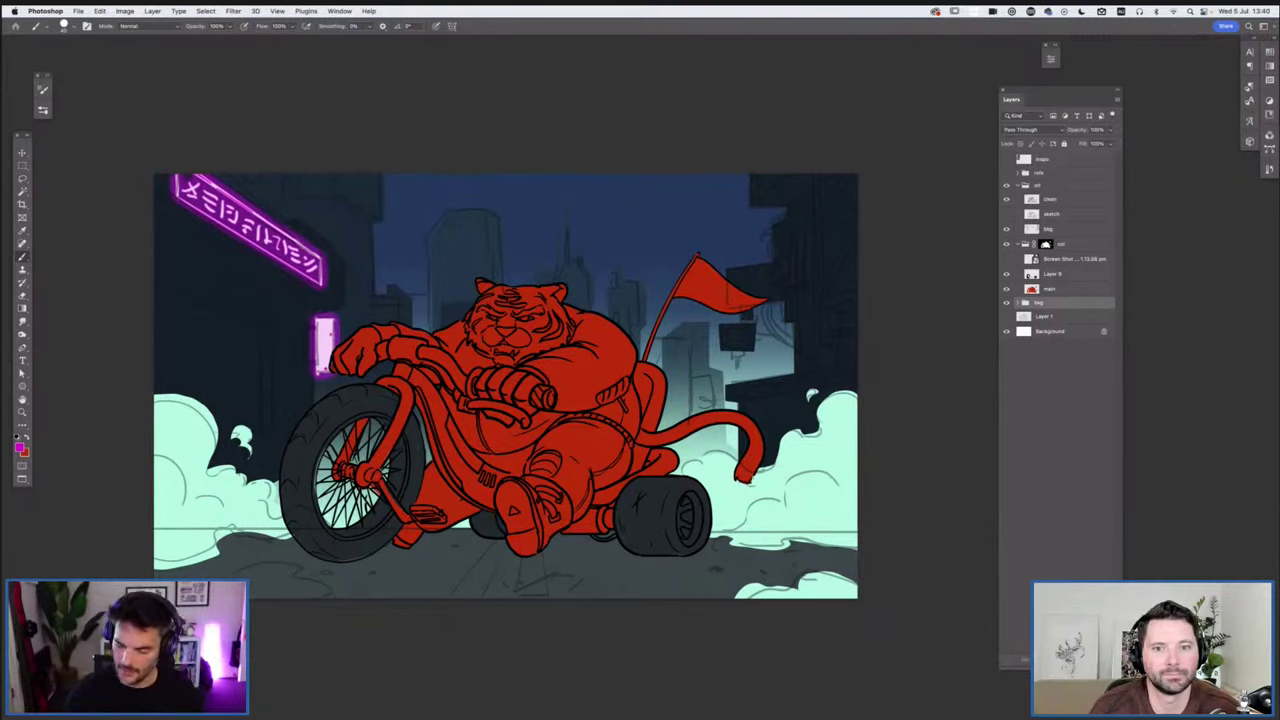
left_click(1018, 303)
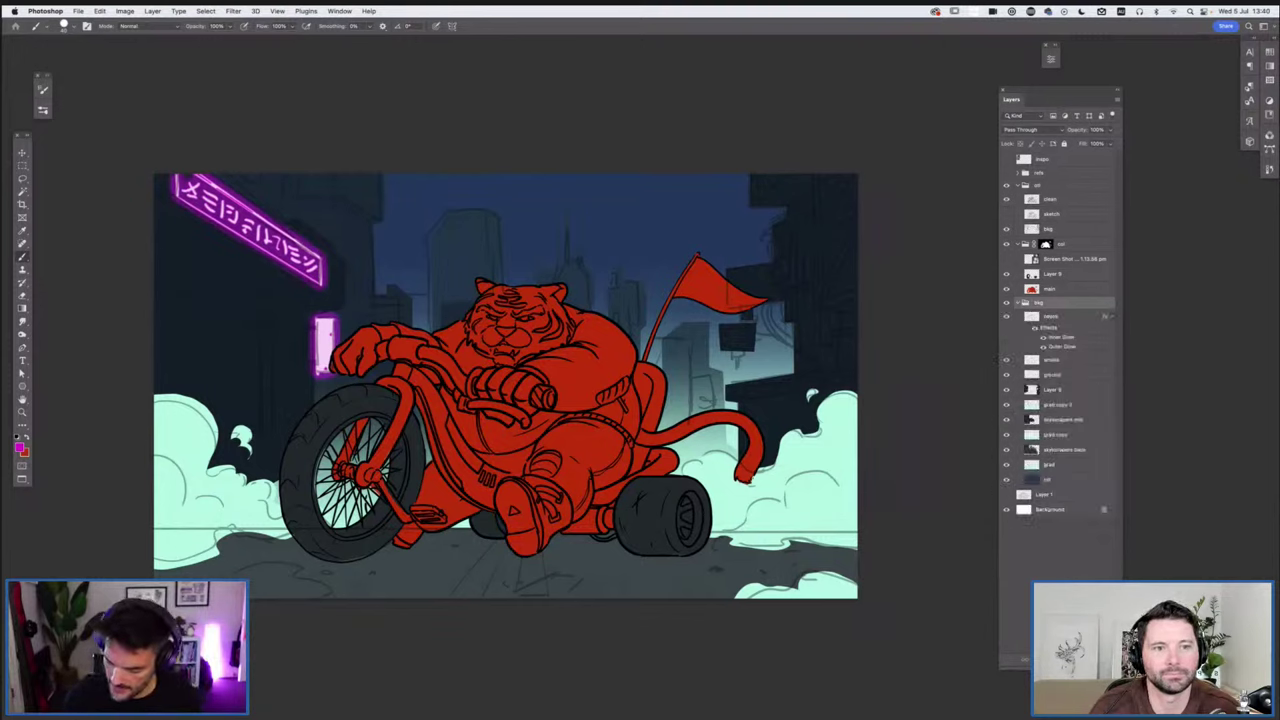
left_click(1112, 317)
left_click(1052, 317)
key("alt+shift+super+n")
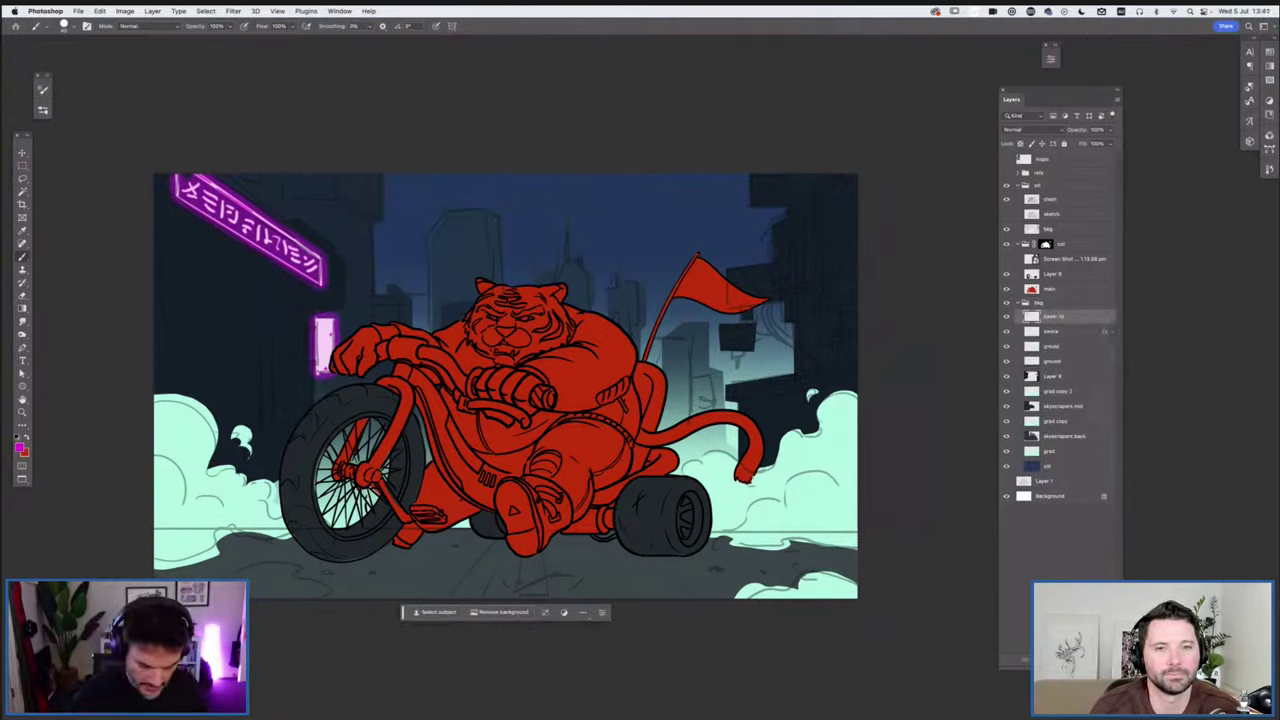
Change the foreground colour to a light blue for painting on the new layer
left_click(19, 448)
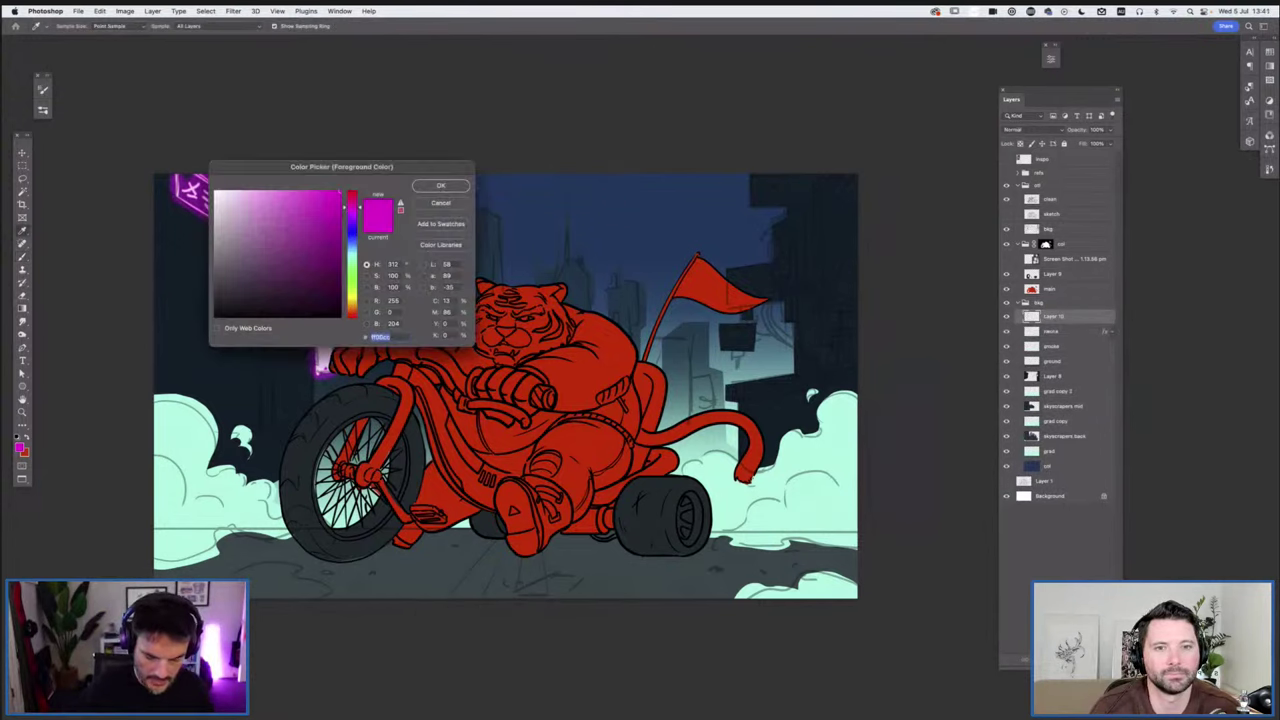
left_click(352, 248)
key("Return")
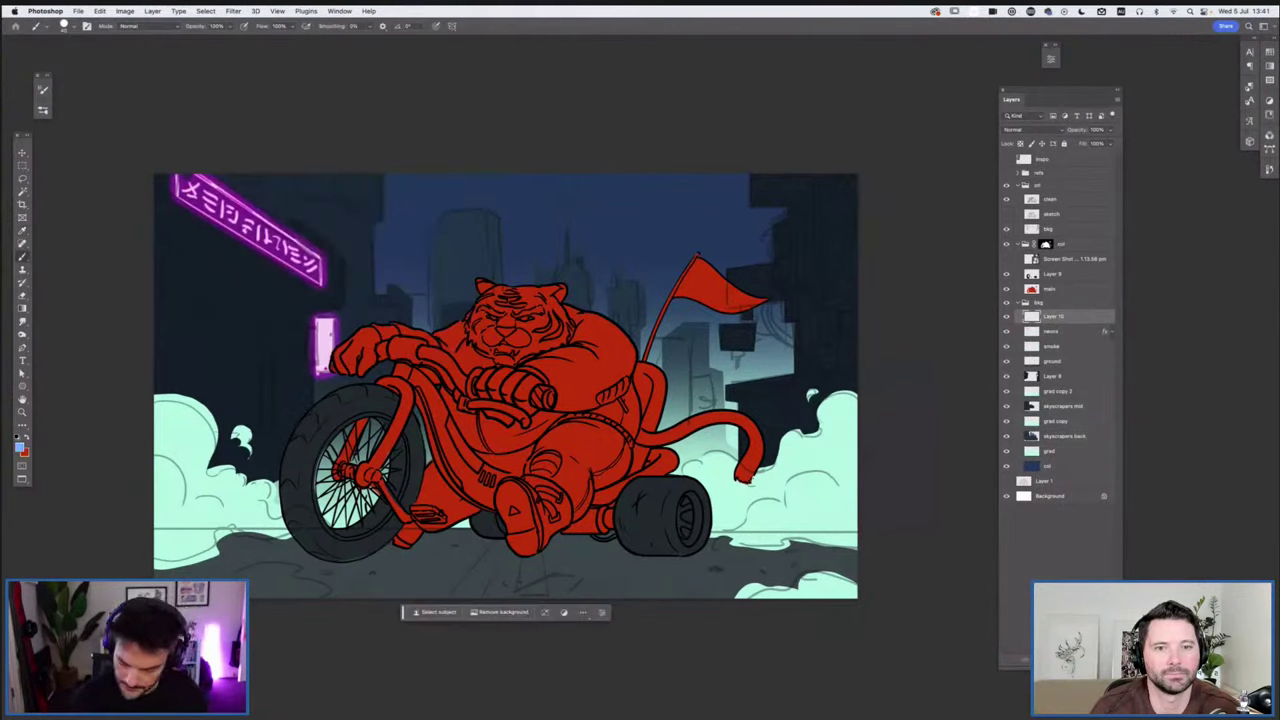
Paint two light-blue neon signs with lettering and a pair of oval lights on the building behind the flag
left_click_drag(722, 326, 753, 325)
left_click_drag(723, 346, 750, 338)
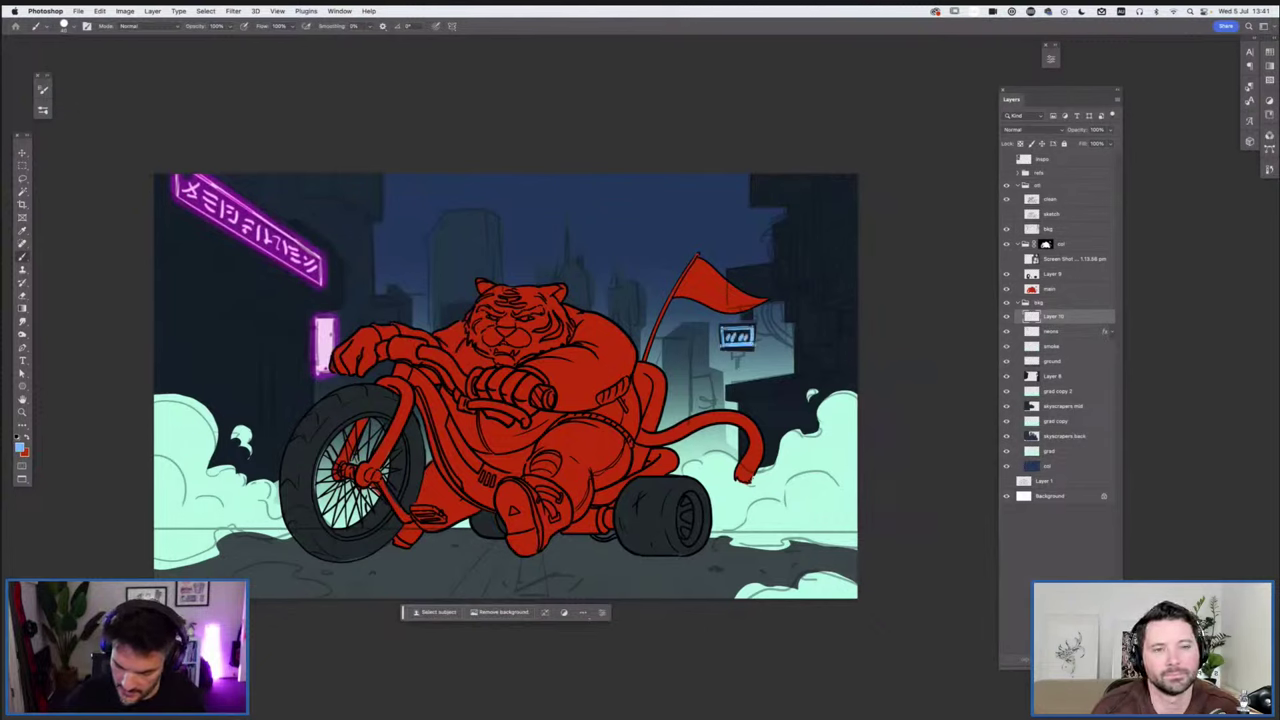
mouse_move(775, 240)
left_mouse_down()
mouse_move(777, 282)
mouse_move(731, 273)
mouse_move(771, 272)
mouse_move(767, 297)
mouse_move(749, 285)
left_mouse_up()
left_click_drag(755, 277, 765, 292)
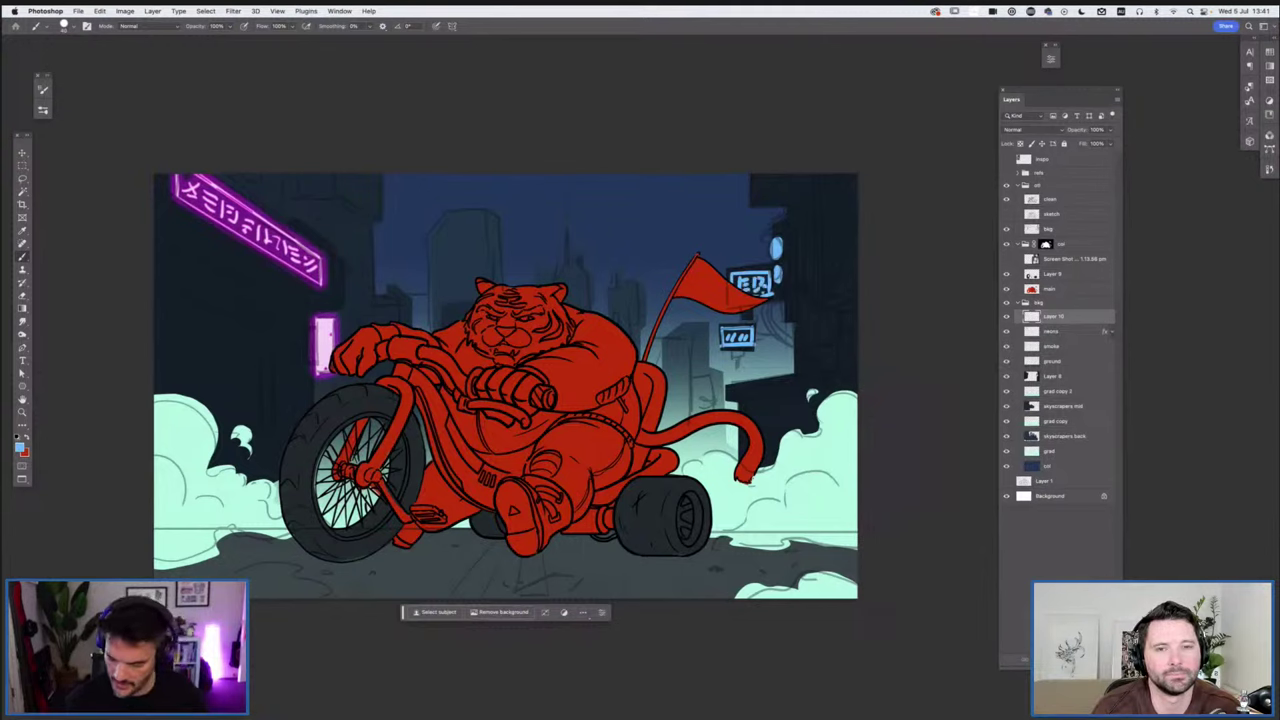
Collapse the bkg group, add a new layer at the top of the col group and name it lights
left_click(1018, 303)
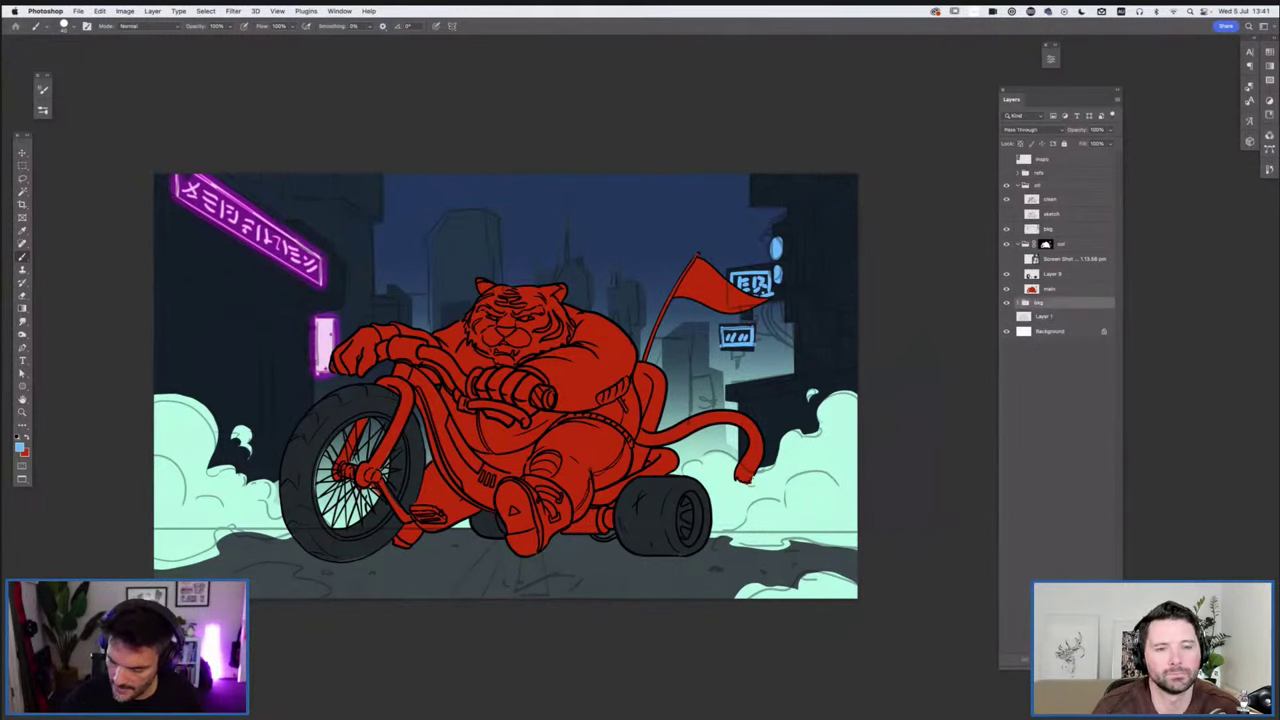
left_click(1072, 259)
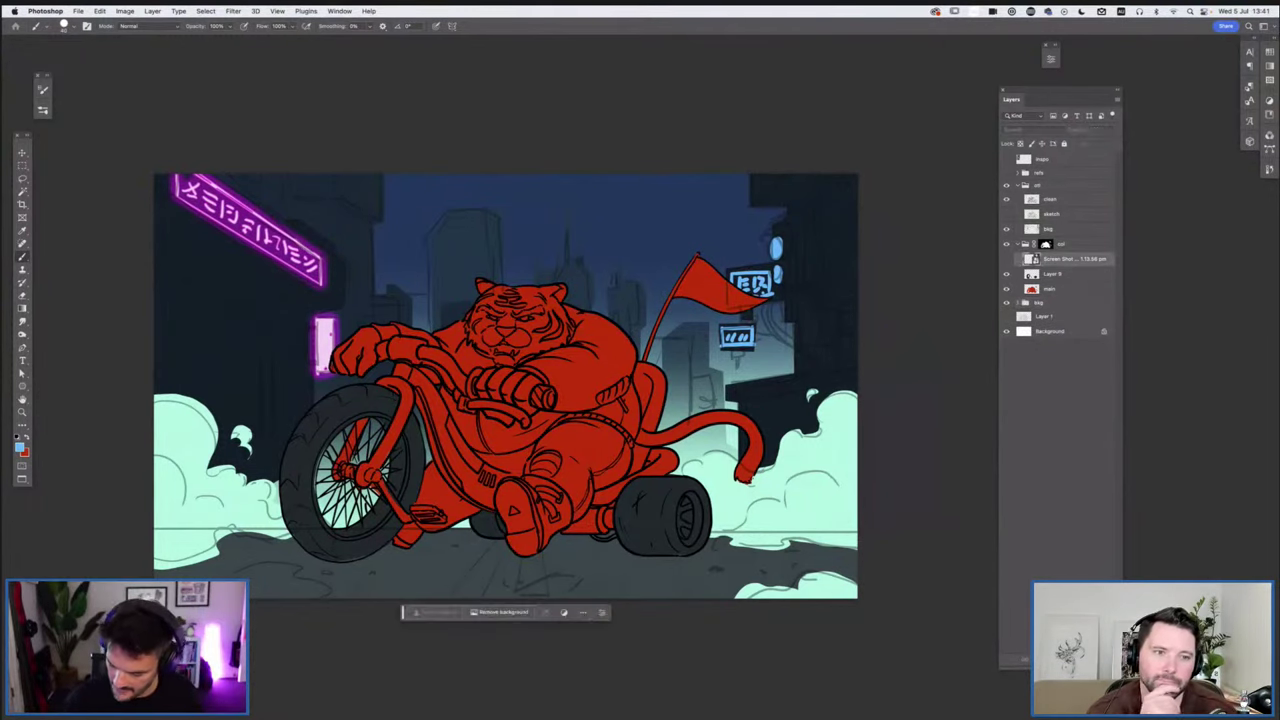
key("alt+shift+super+n")
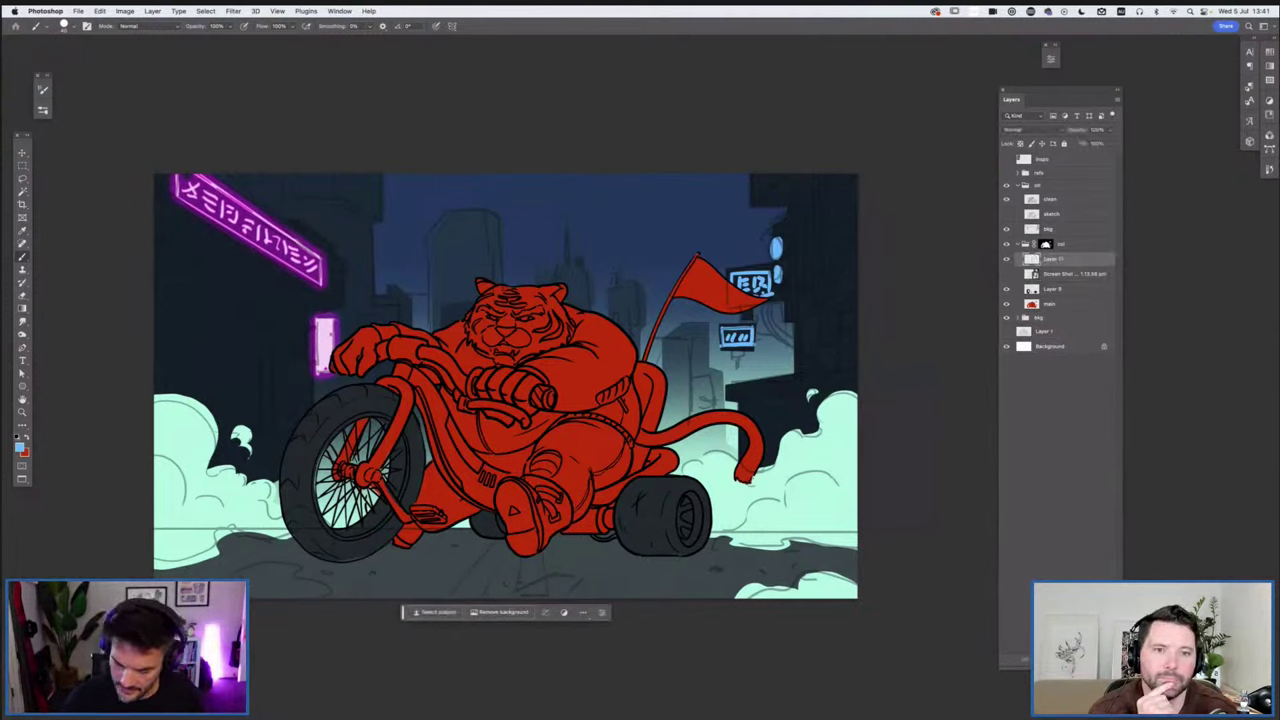
type("sh")
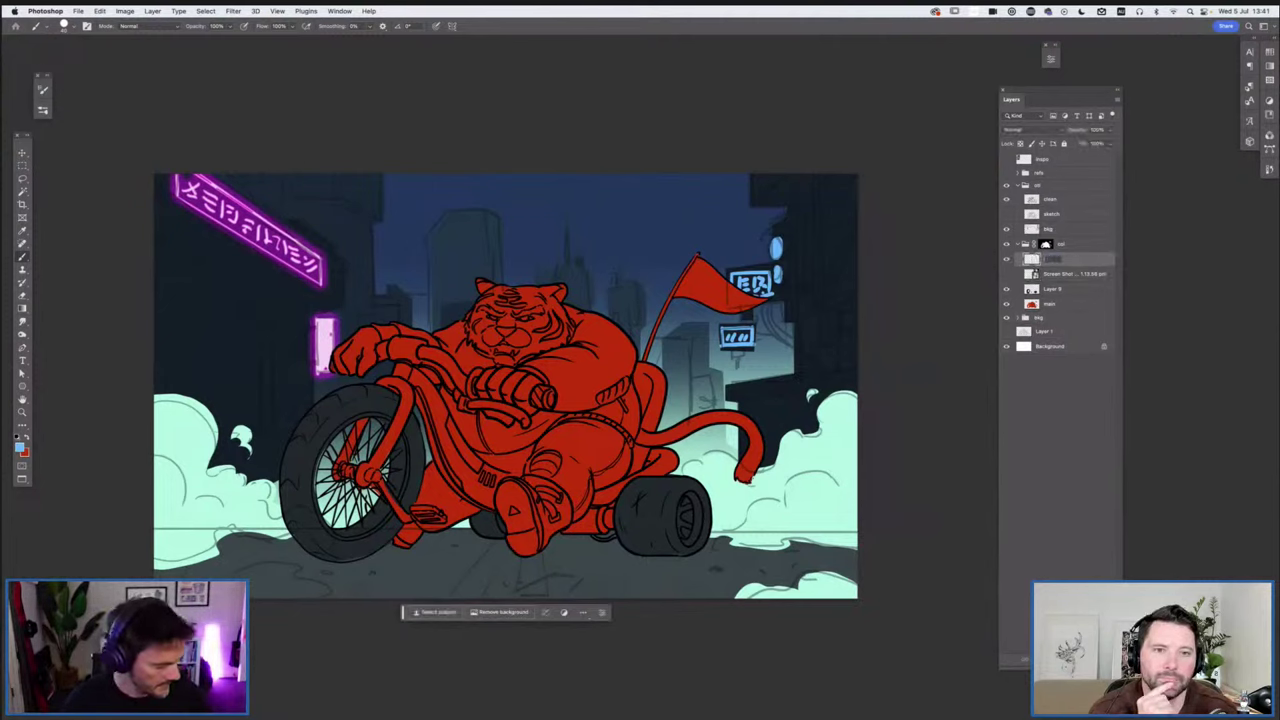
type("lights")
key("Return")
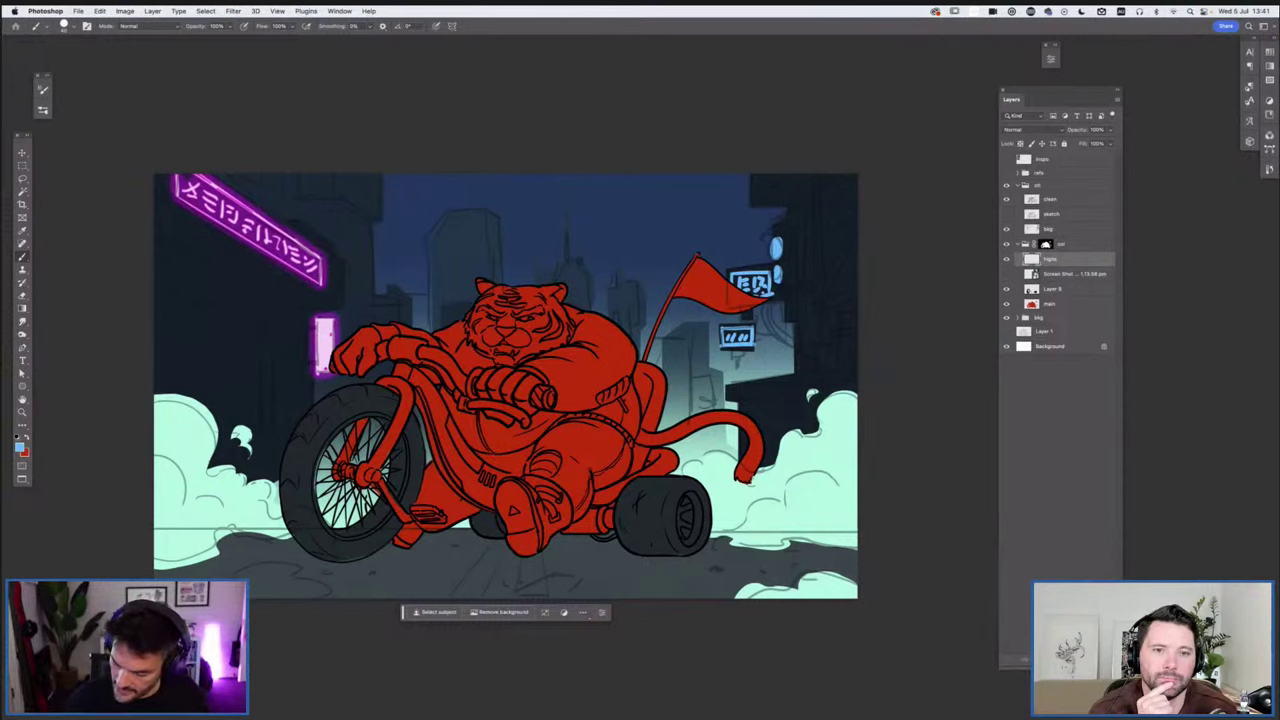
Hide the neons layer's effects and sample the magenta of its upright sign as the brush colour
left_click(1018, 318)
left_click(1054, 346)
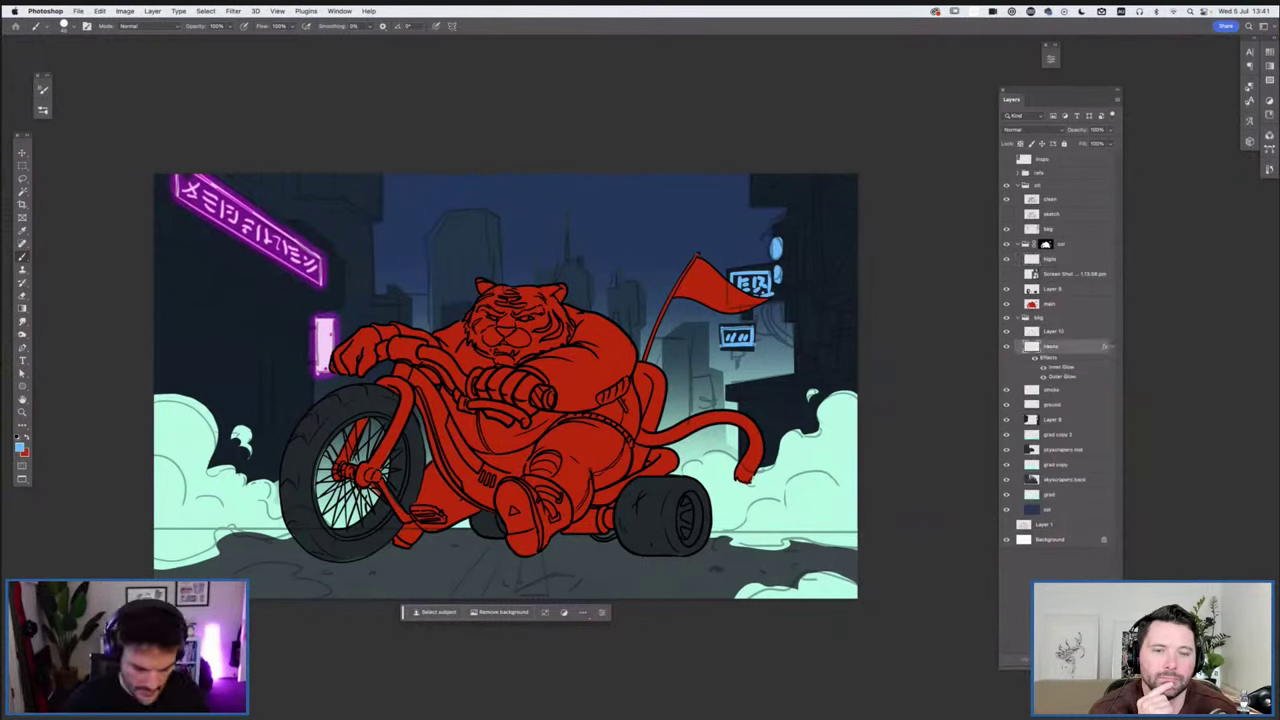
left_click(1035, 358)
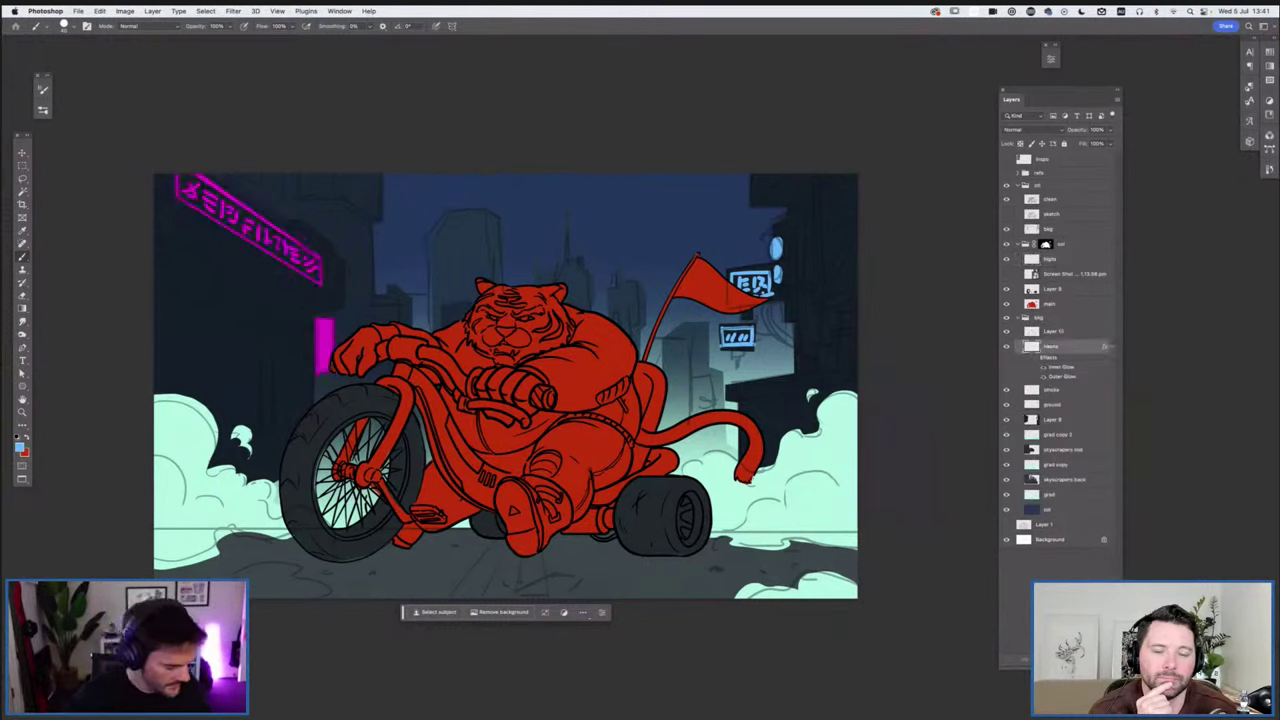
key("i")
left_click(324, 346)
key("b")
On the new highlights layer in the col group, paint magenta rim light along the tiger's outstretched arm, shoulder and head
key("super+plus")
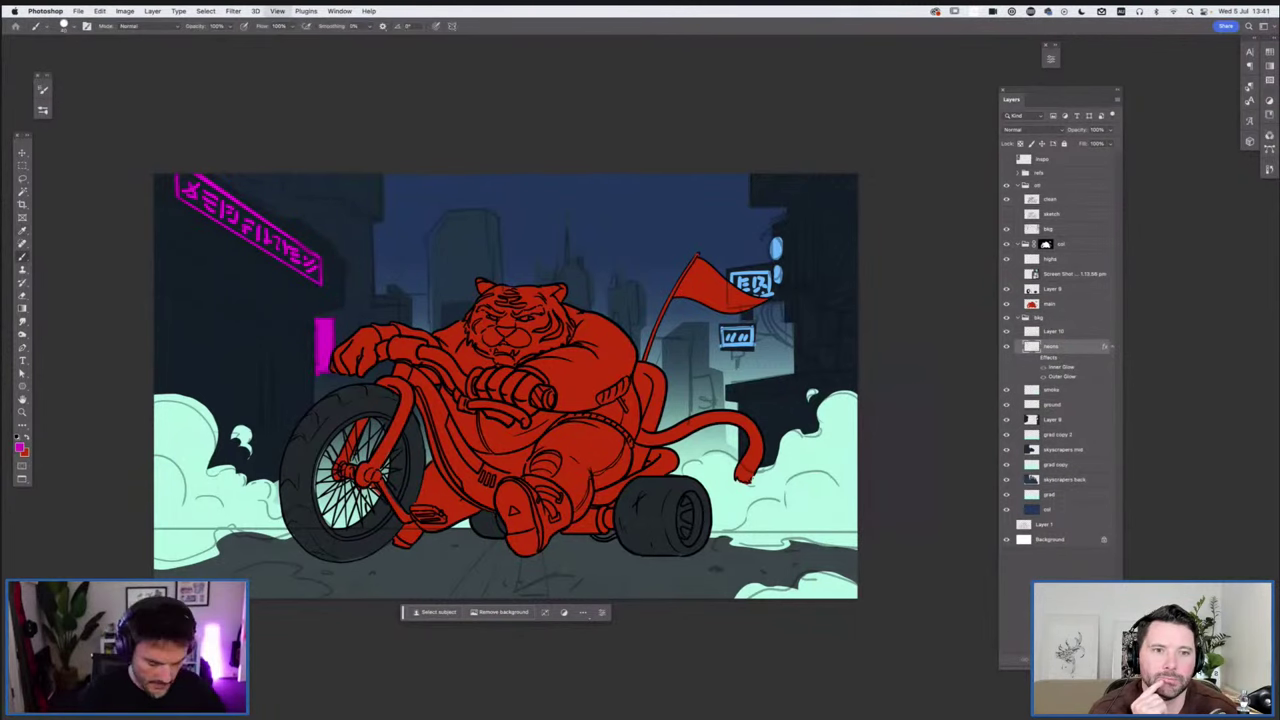
key("super+plus")
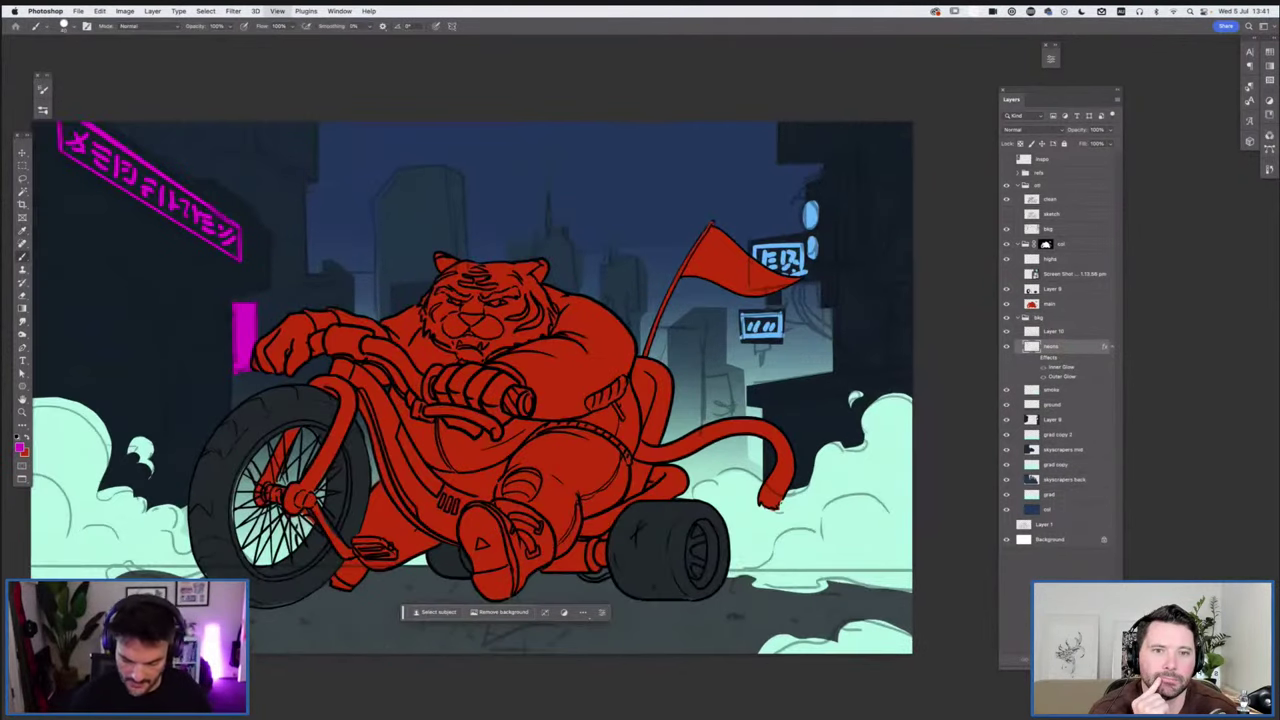
scroll(647, 387, "up", 1)
scroll(516, 400, "left", 3)
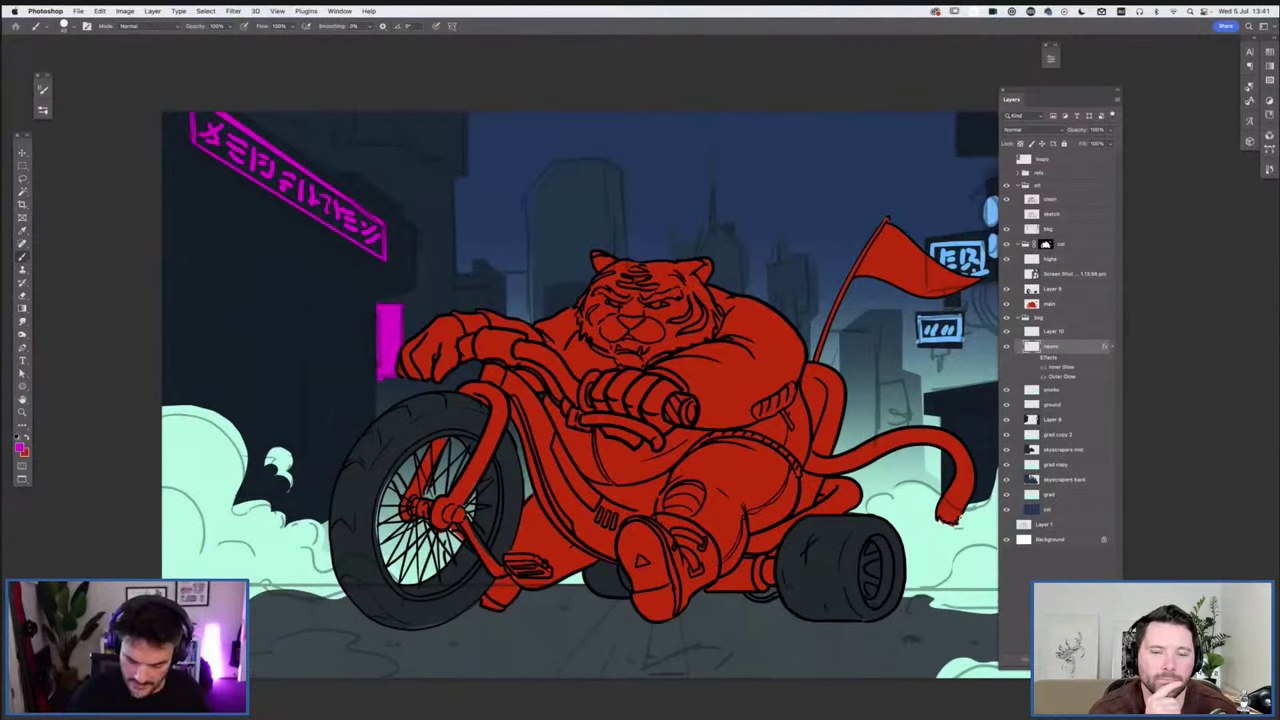
left_click_drag(580, 395, 583, 391)
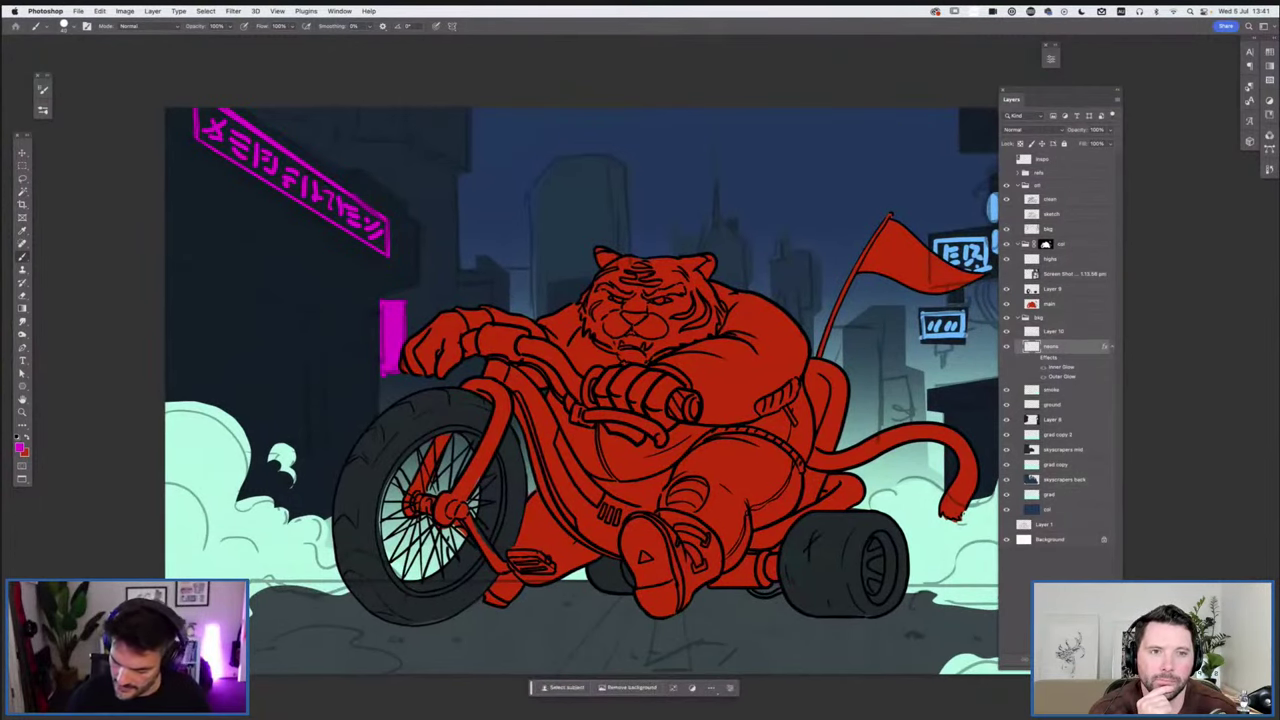
left_click(1051, 259)
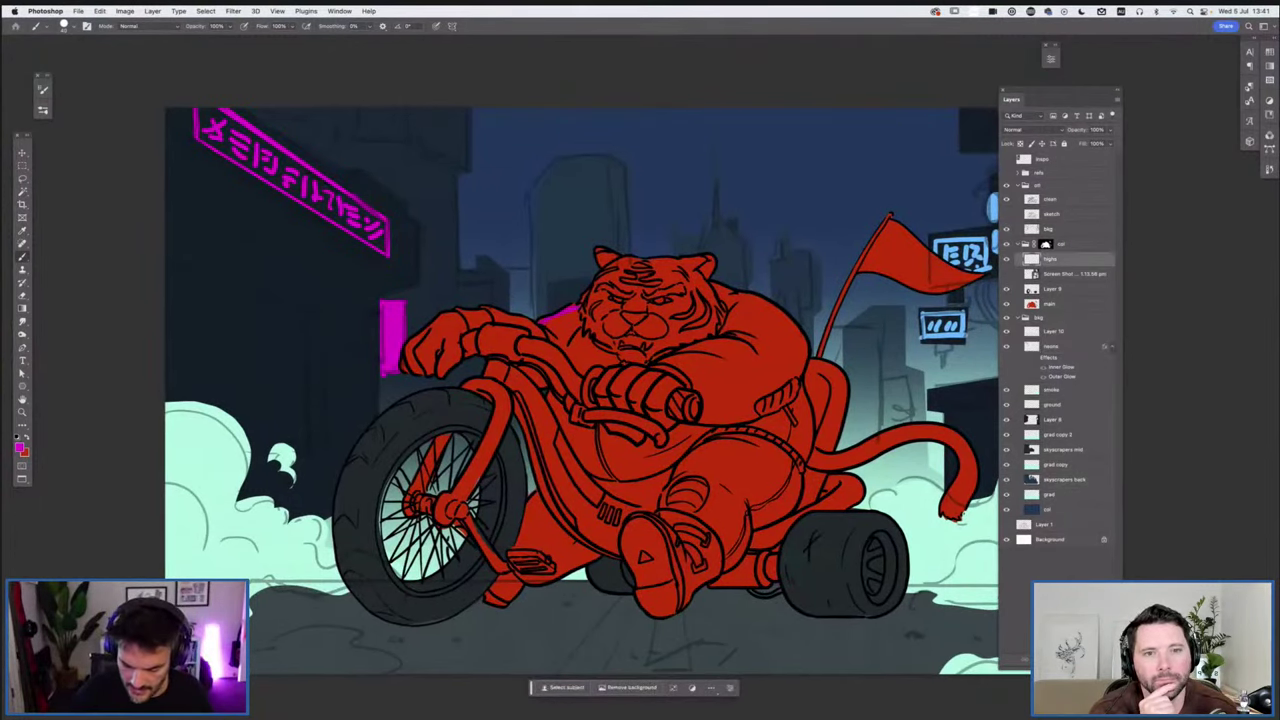
mouse_move(541, 328)
left_mouse_down()
mouse_move(434, 324)
mouse_move(417, 354)
left_mouse_up()
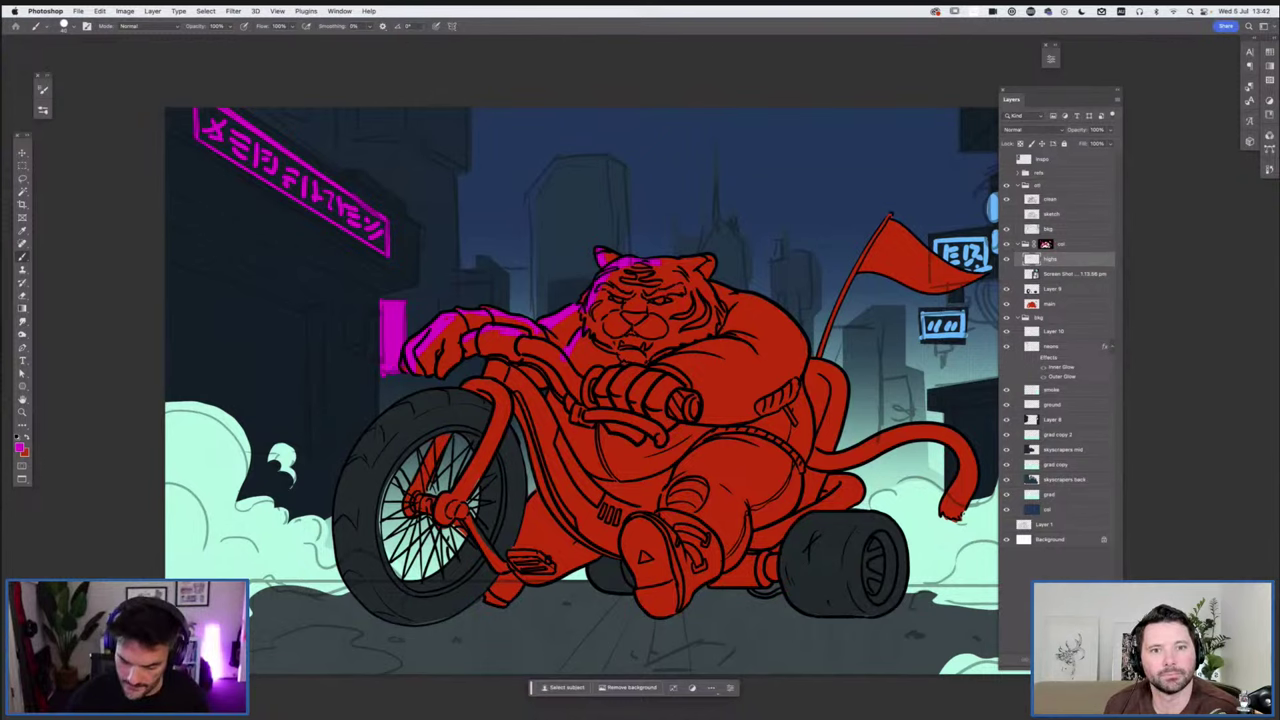
Draw three magenta arrows from the neon sign towards the tiger and front wheel to mark the light direction
mouse_move(417, 258)
left_mouse_down()
mouse_move(520, 281)
mouse_move(498, 297)
left_mouse_up()
left_click_drag(395, 214, 595, 230)
left_click_drag(580, 220, 595, 230)
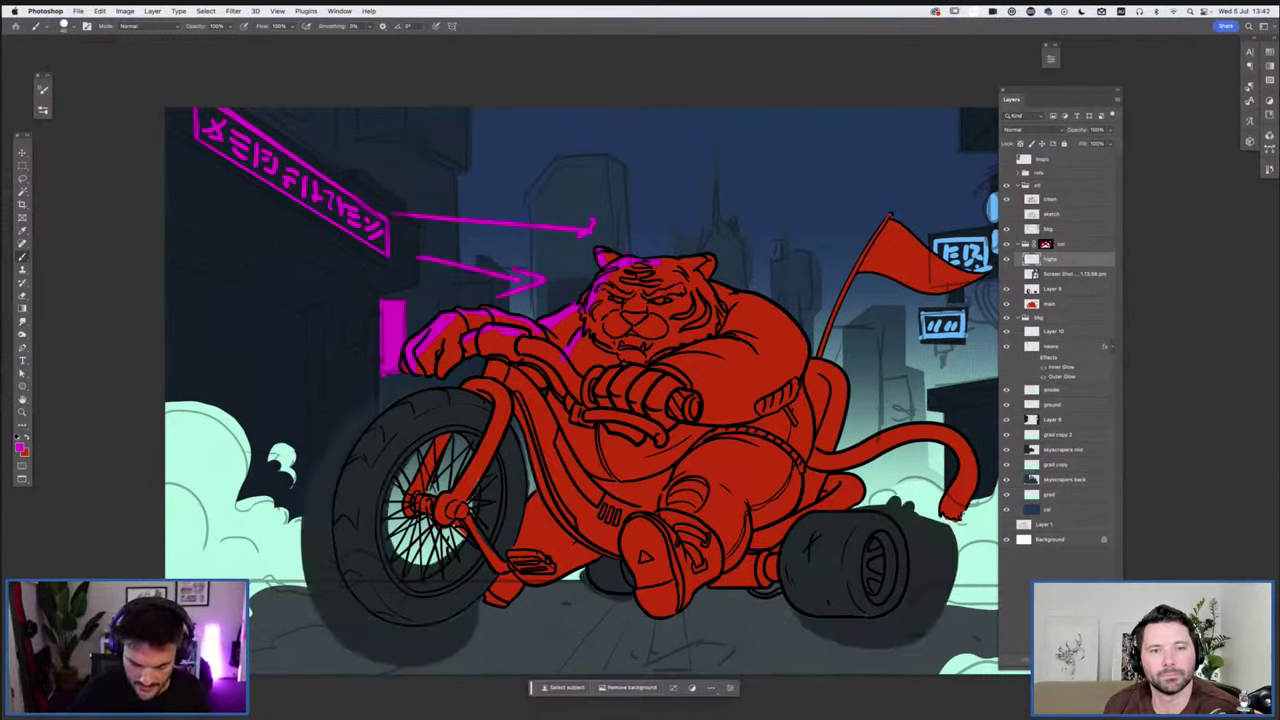
left_click_drag(282, 292, 370, 380)
left_click_drag(340, 368, 370, 383)
left_click_drag(370, 383, 372, 348)
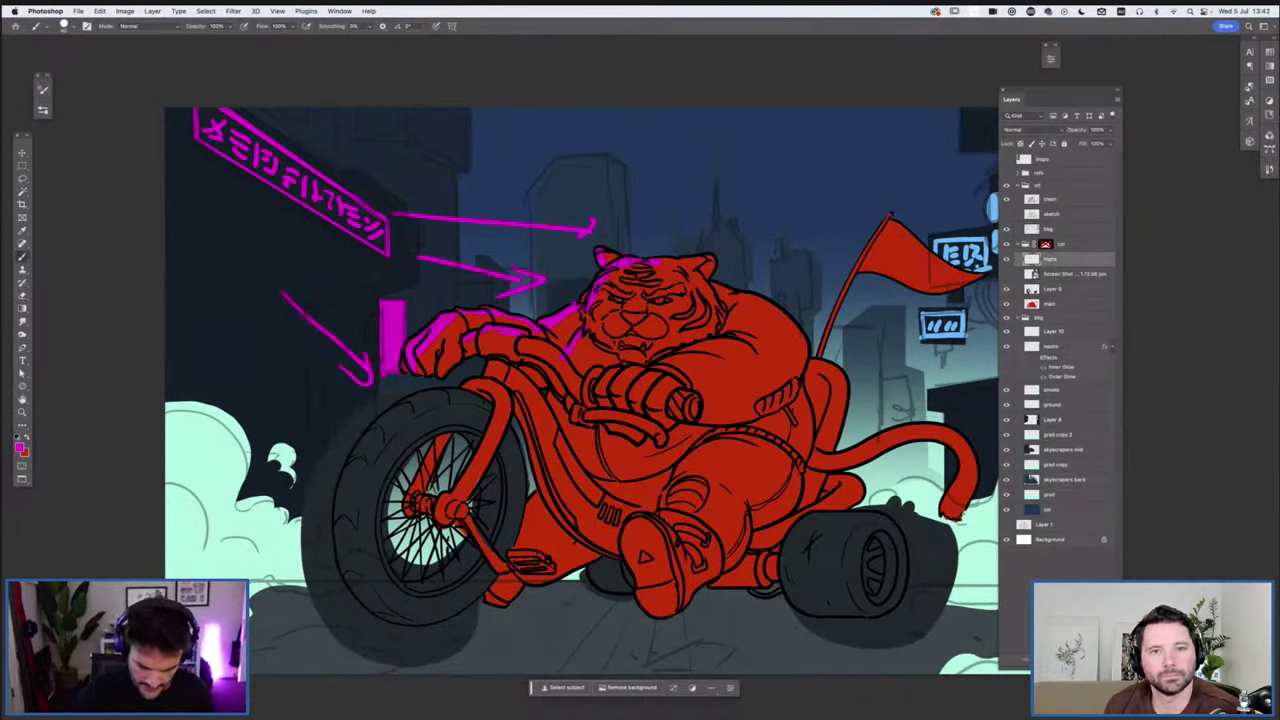
Paint magenta highlights along the front tyre's outer edge, tread and inner rim, and on the face, near arm and flagpole
left_click_drag(468, 392, 344, 476)
mouse_move(462, 390)
left_mouse_down()
mouse_move(342, 490)
mouse_move(338, 570)
left_mouse_up()
left_click_drag(366, 440, 345, 577)
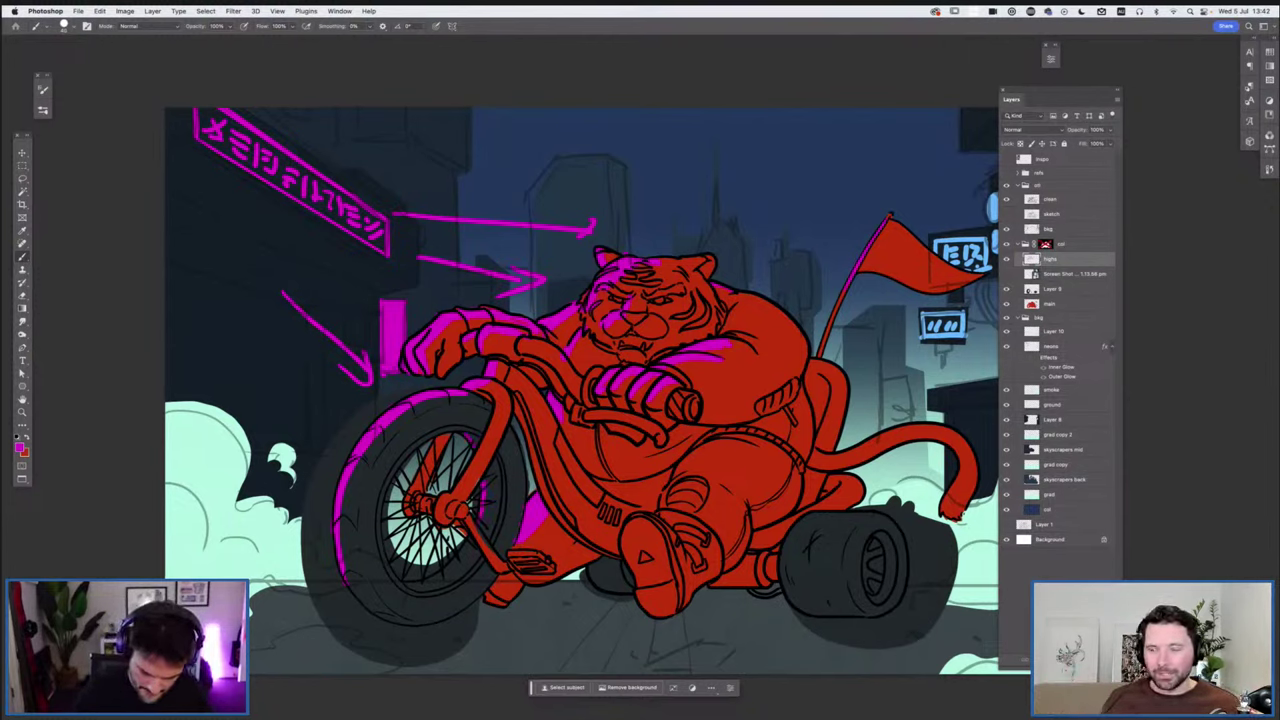
left_click_drag(468, 543, 437, 579)
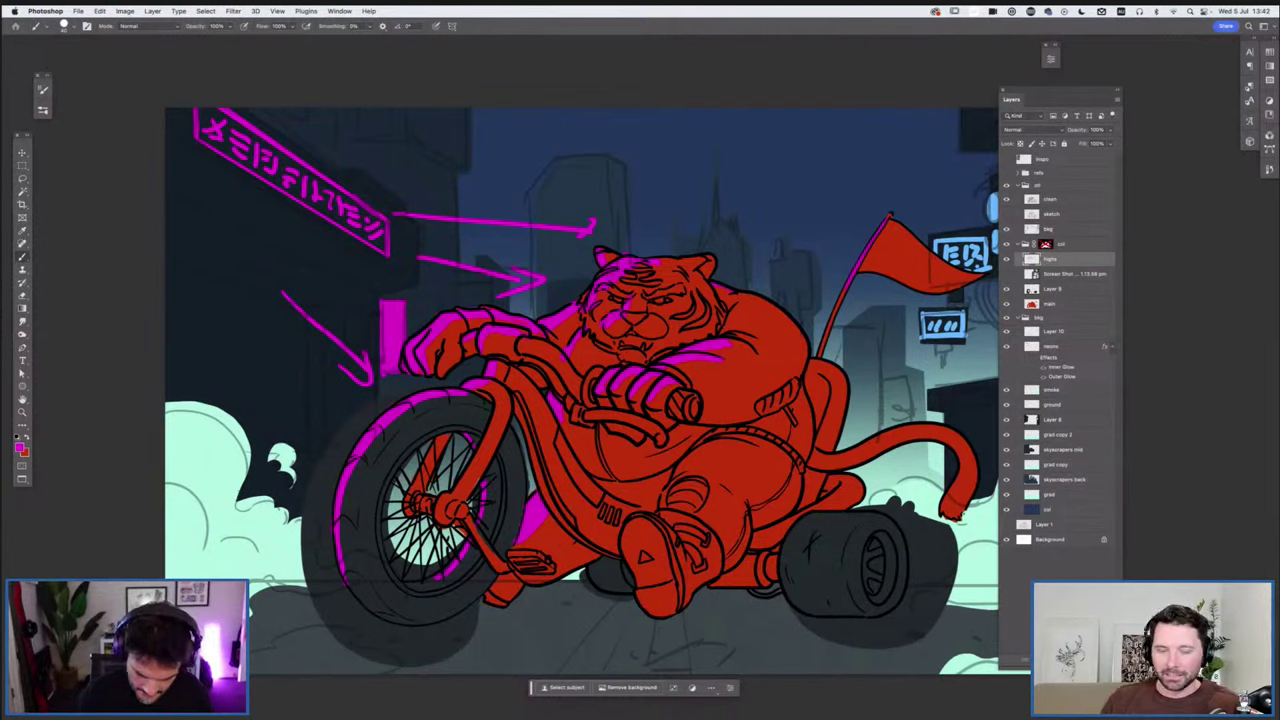
mouse_move(444, 401)
left_mouse_down()
mouse_move(369, 449)
mouse_move(349, 483)
mouse_move(482, 402)
left_mouse_up()
left_click_drag(340, 519, 360, 525)
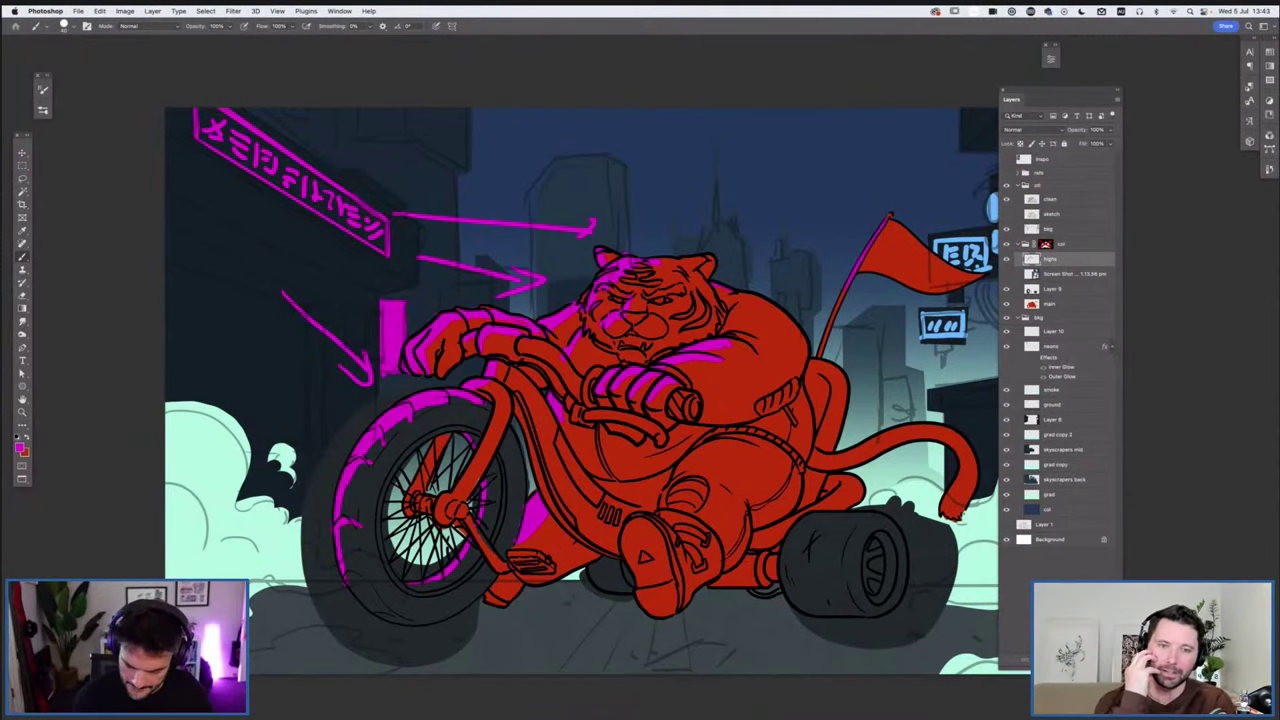
mouse_move(500, 440)
left_mouse_down()
mouse_move(626, 329)
mouse_move(514, 421)
left_mouse_up()
Re-enable the layer mask on the col group
scroll(526, 403, "up", 3)
scroll(526, 403, "right", 3)
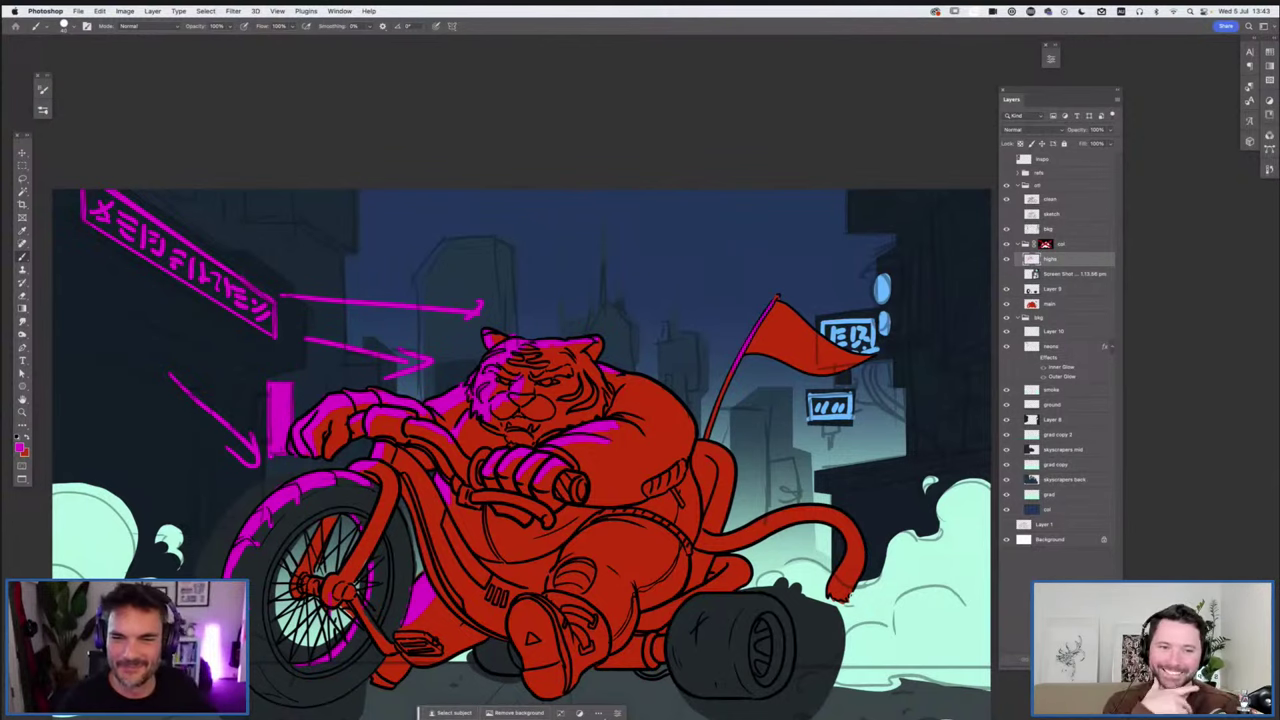
left_click(1045, 244, "shift")
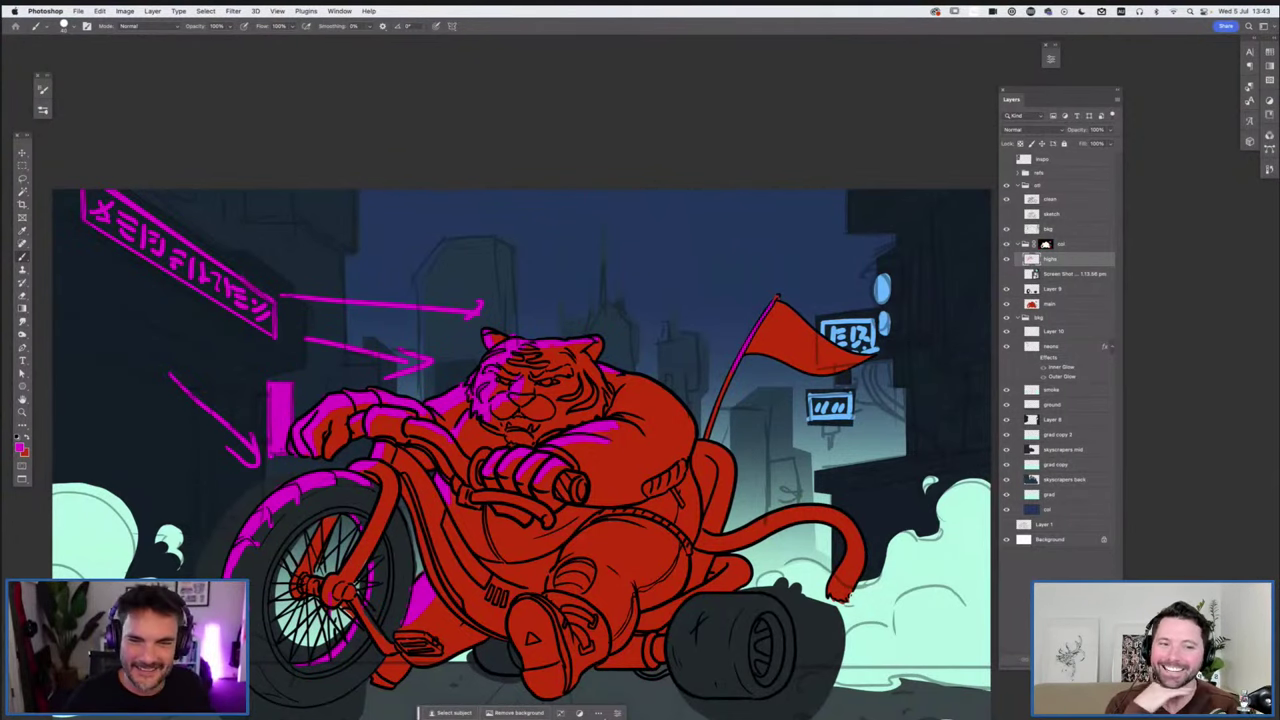
key("ctrl+z")
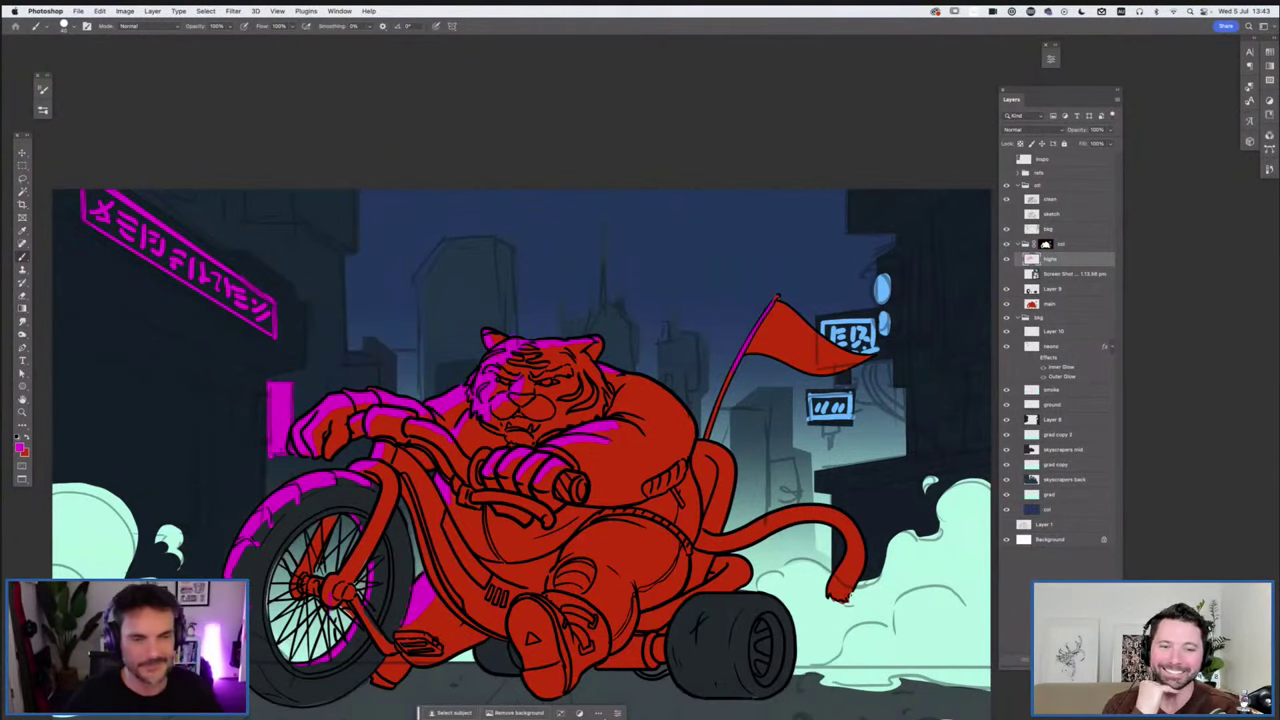
key("super+minus")
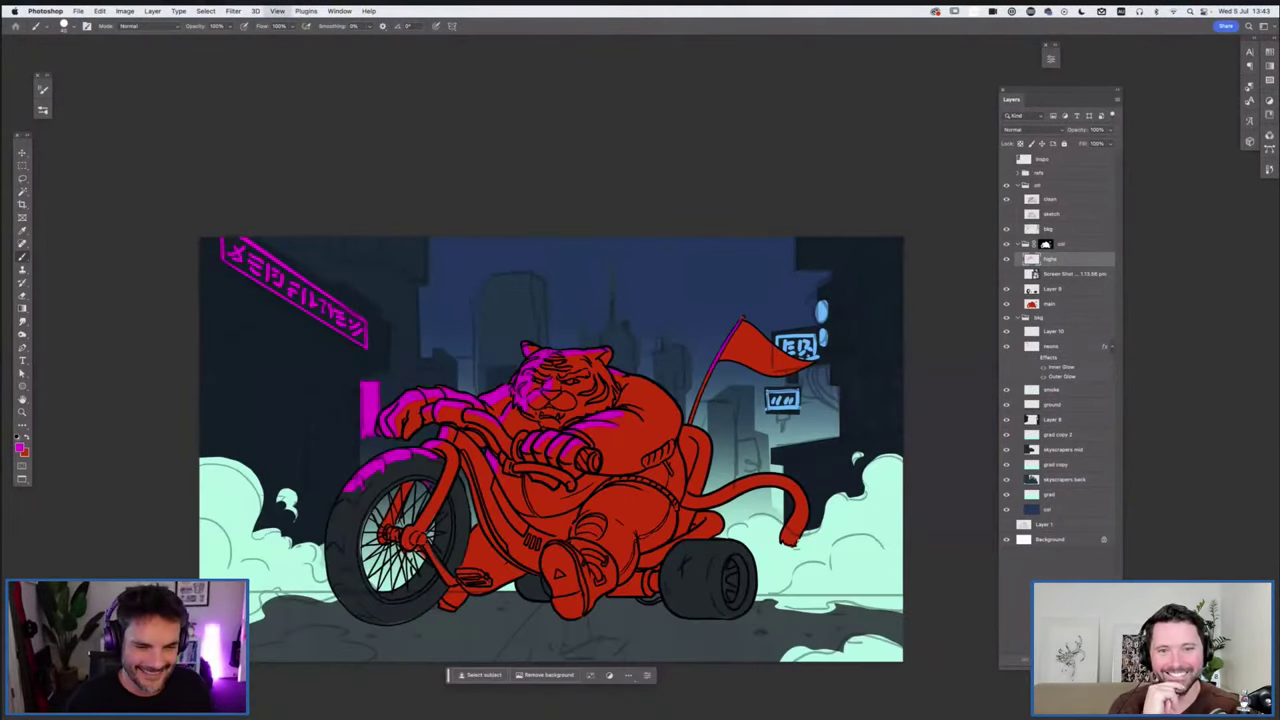
key("super+minus")
left_click_drag(771, 290, 653, 352)
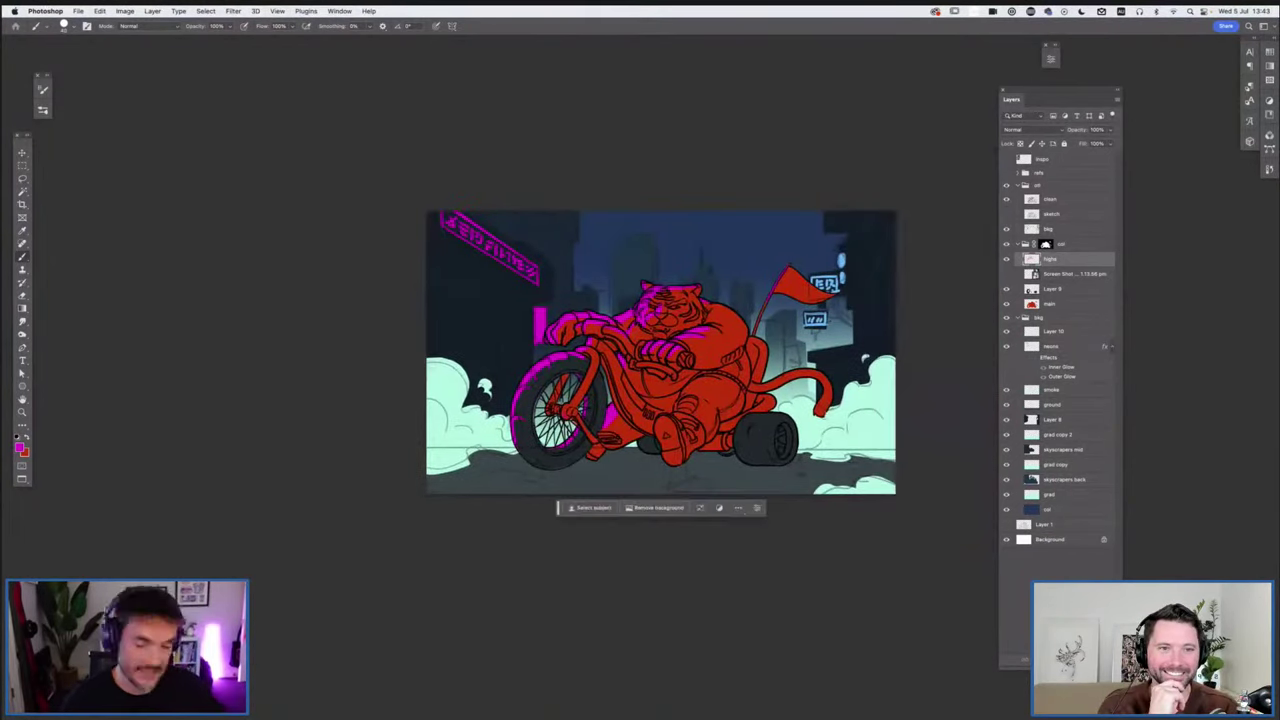
key("super+plus")
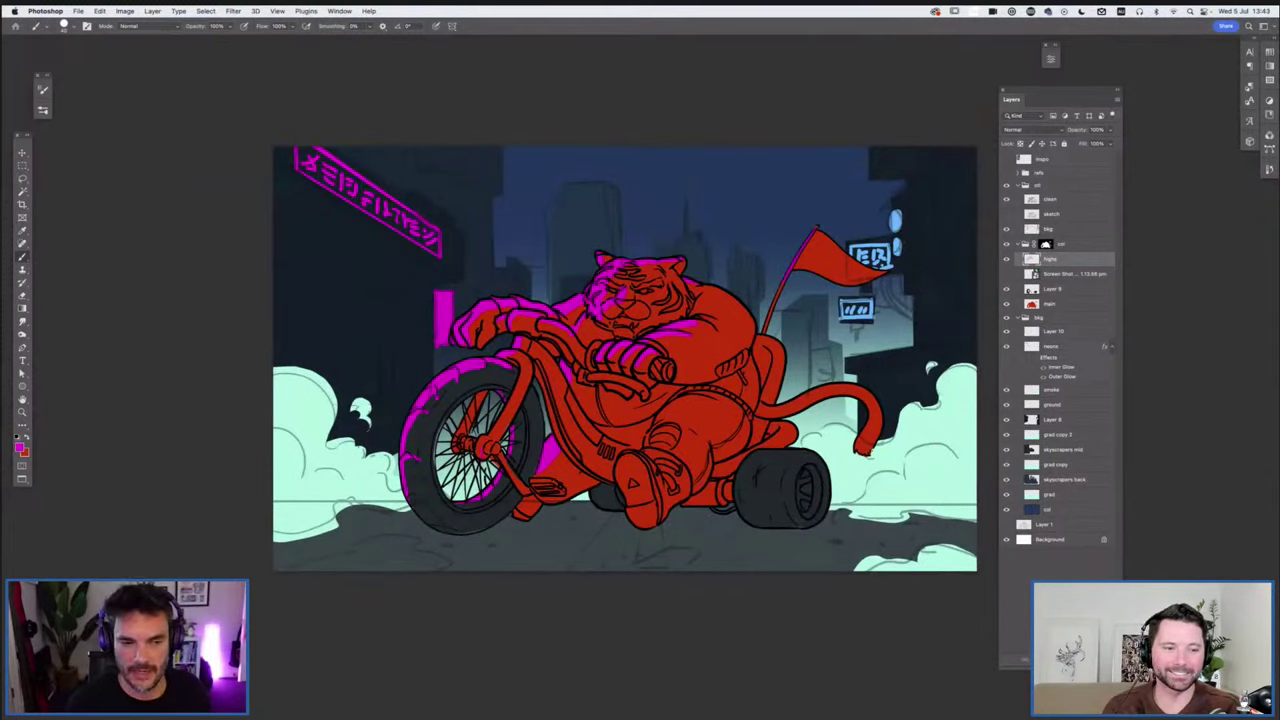
scroll(624, 358, "right", 1)
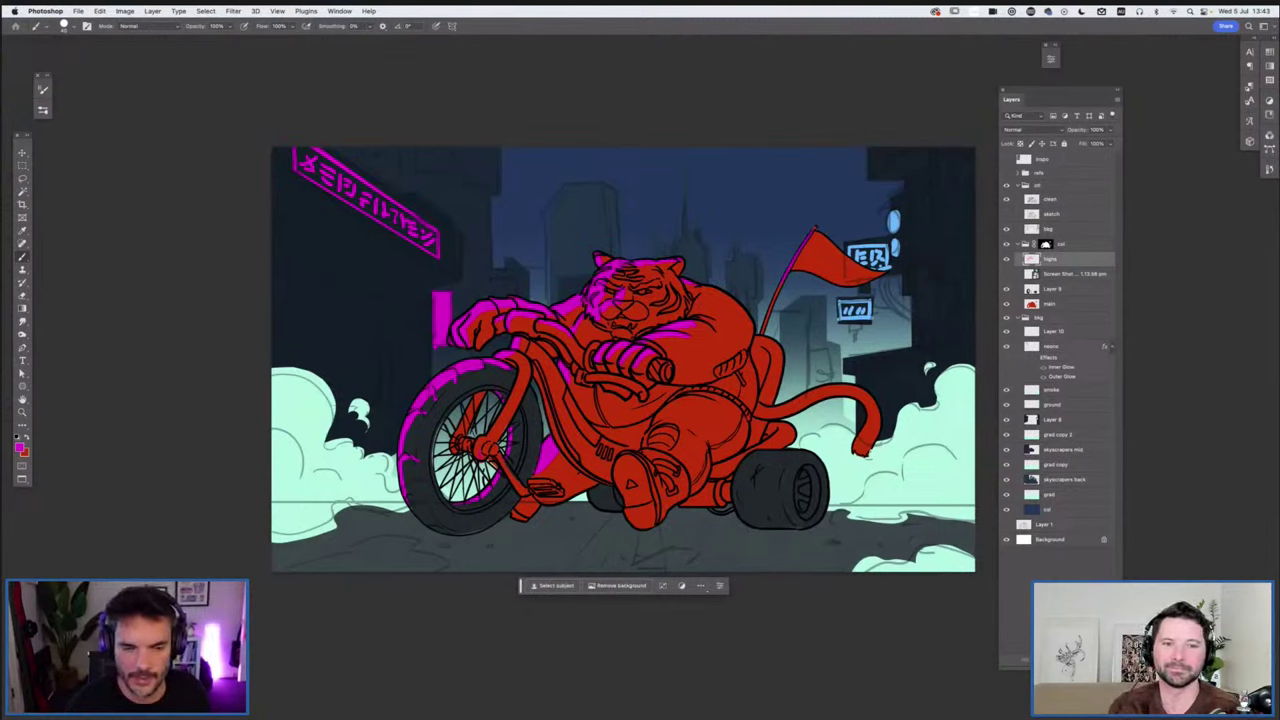
Try lighter and darker Lightness values on the main layer's red base with Hue/Saturation
left_click(1050, 304)
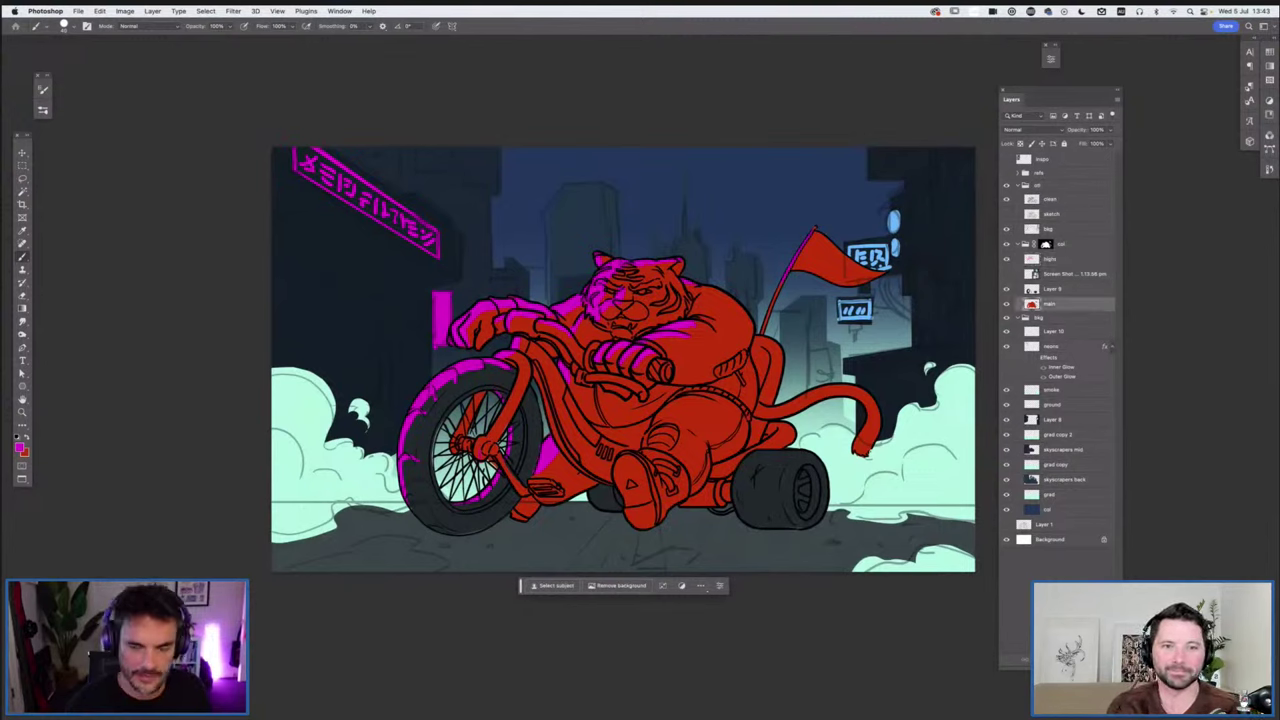
key("super+u")
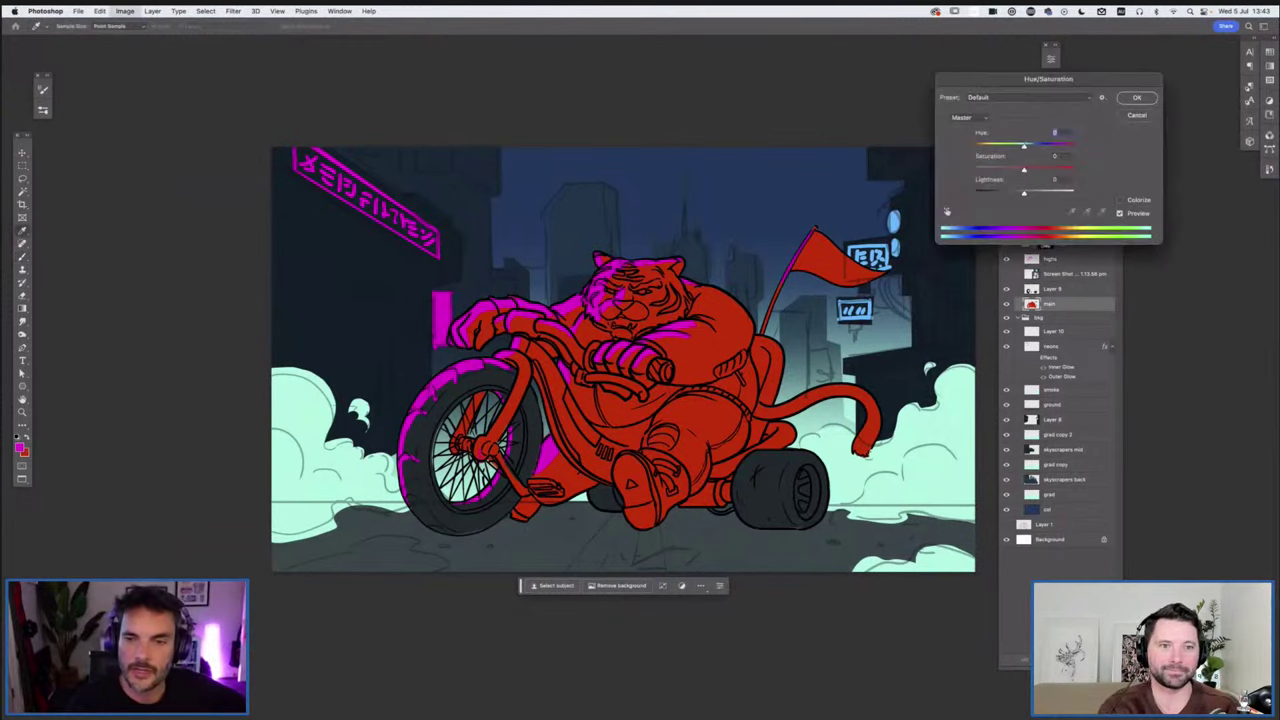
left_click_drag(1024, 193, 1005, 193)
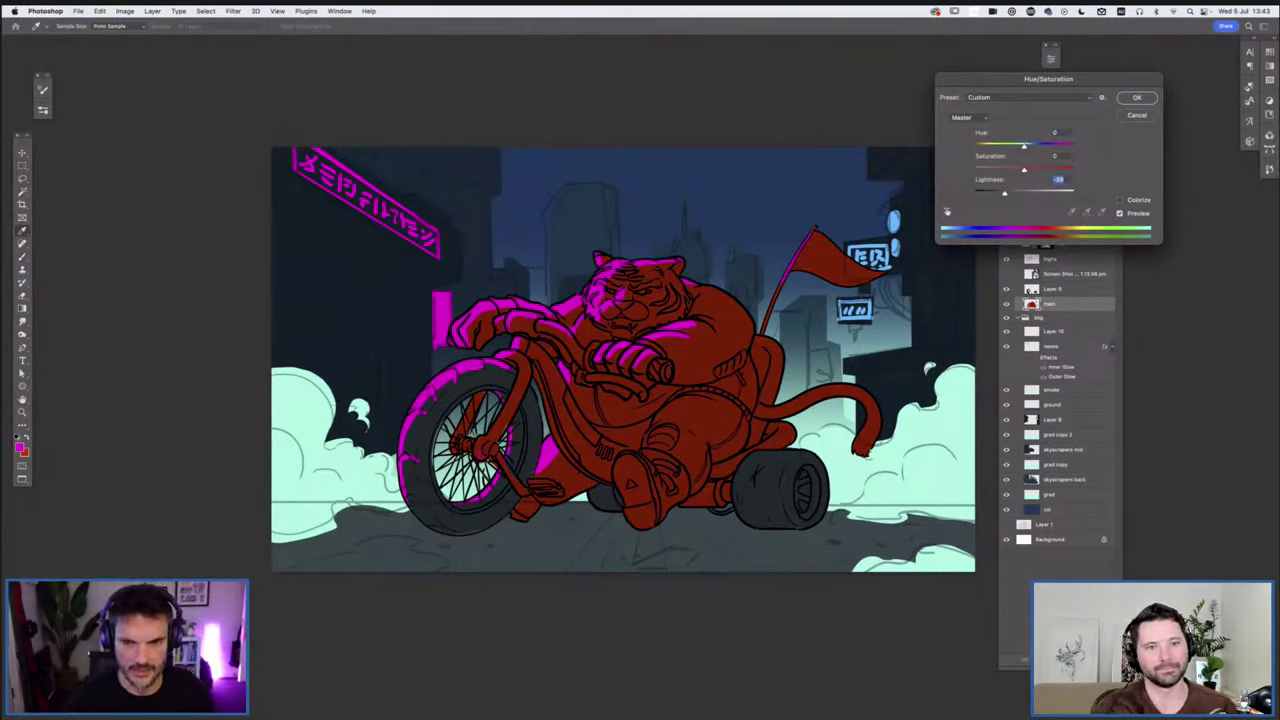
left_click_drag(1005, 193, 1039, 193)
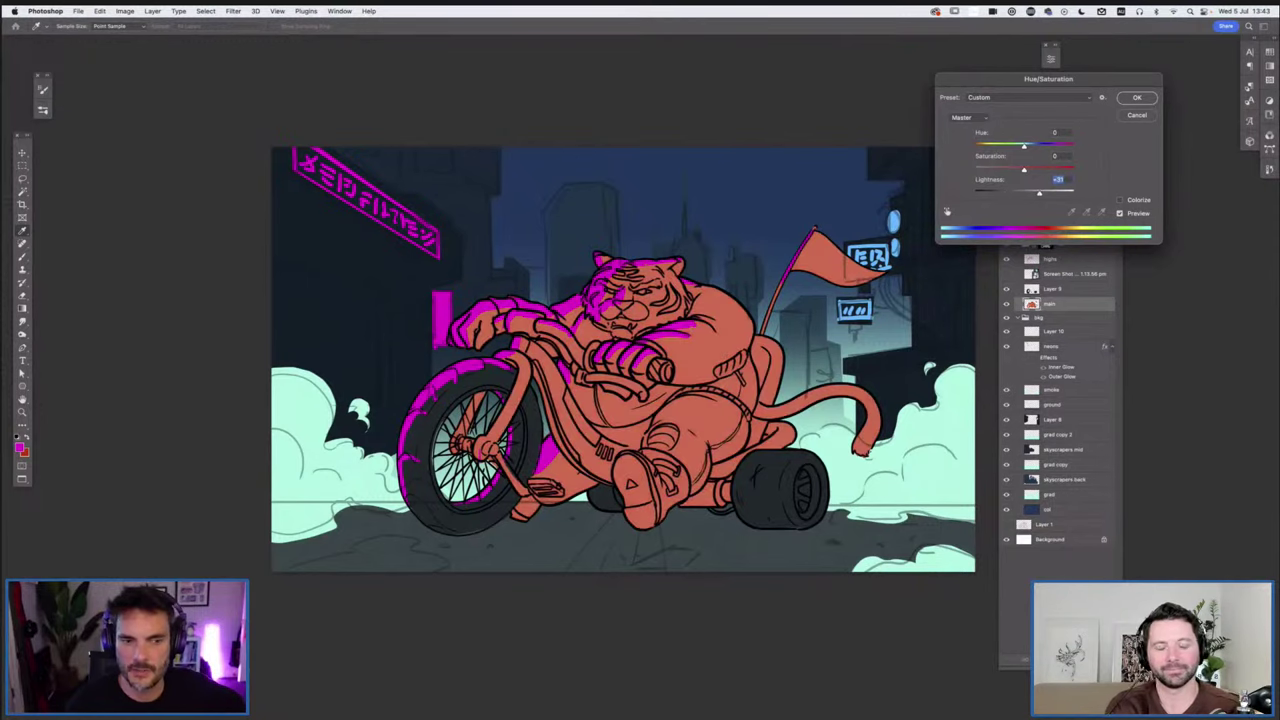
key("shift+Down")
key("shift+Down")
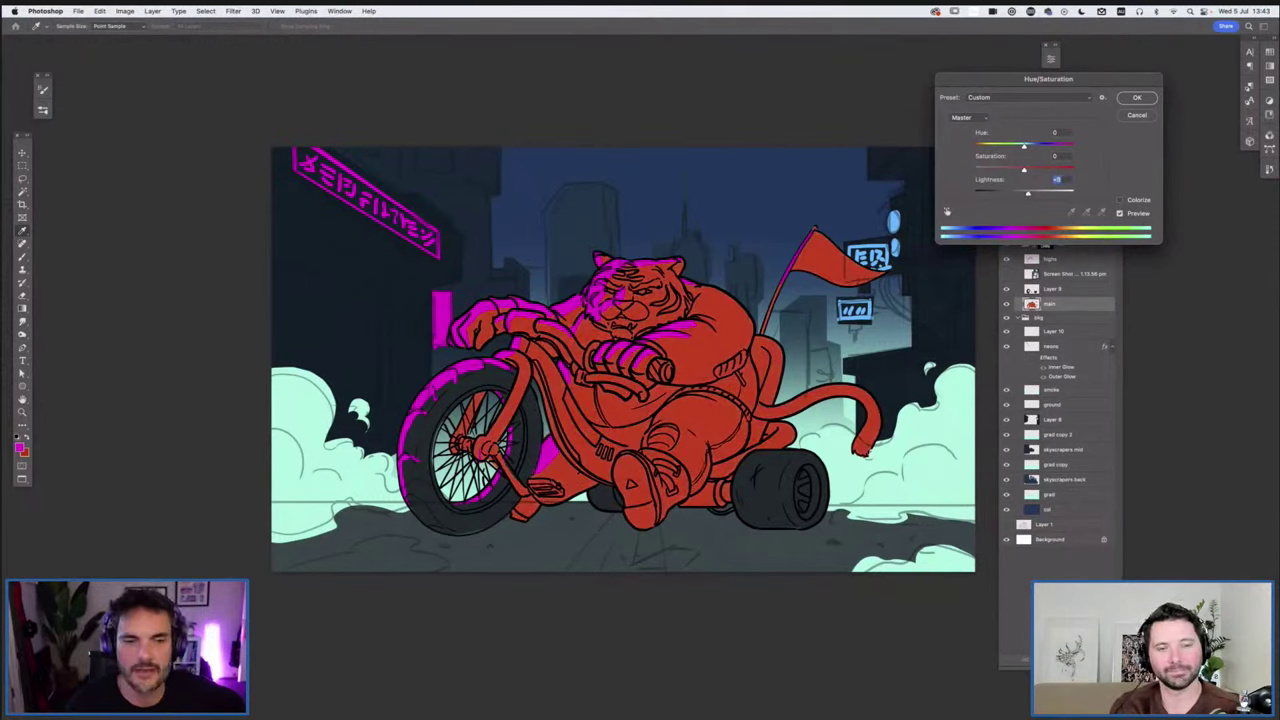
key("shift+Down")
key("shift+Down")
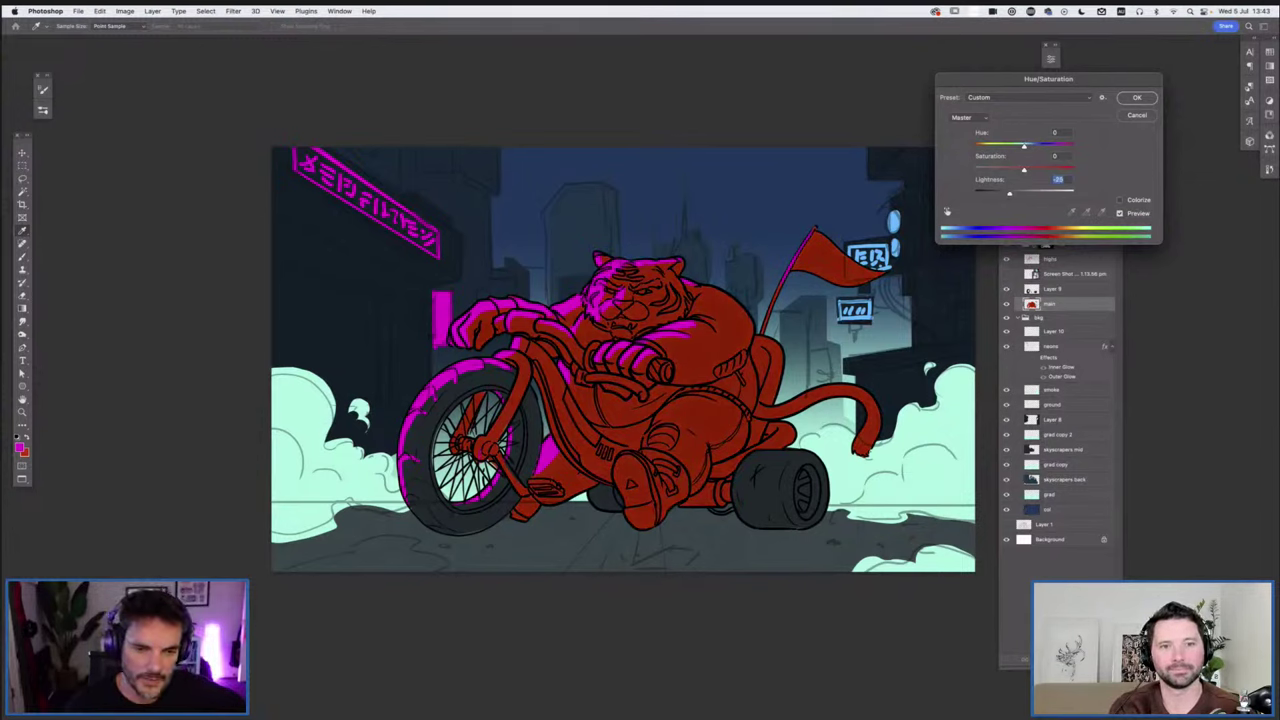
key("Escape")
key("Escape")
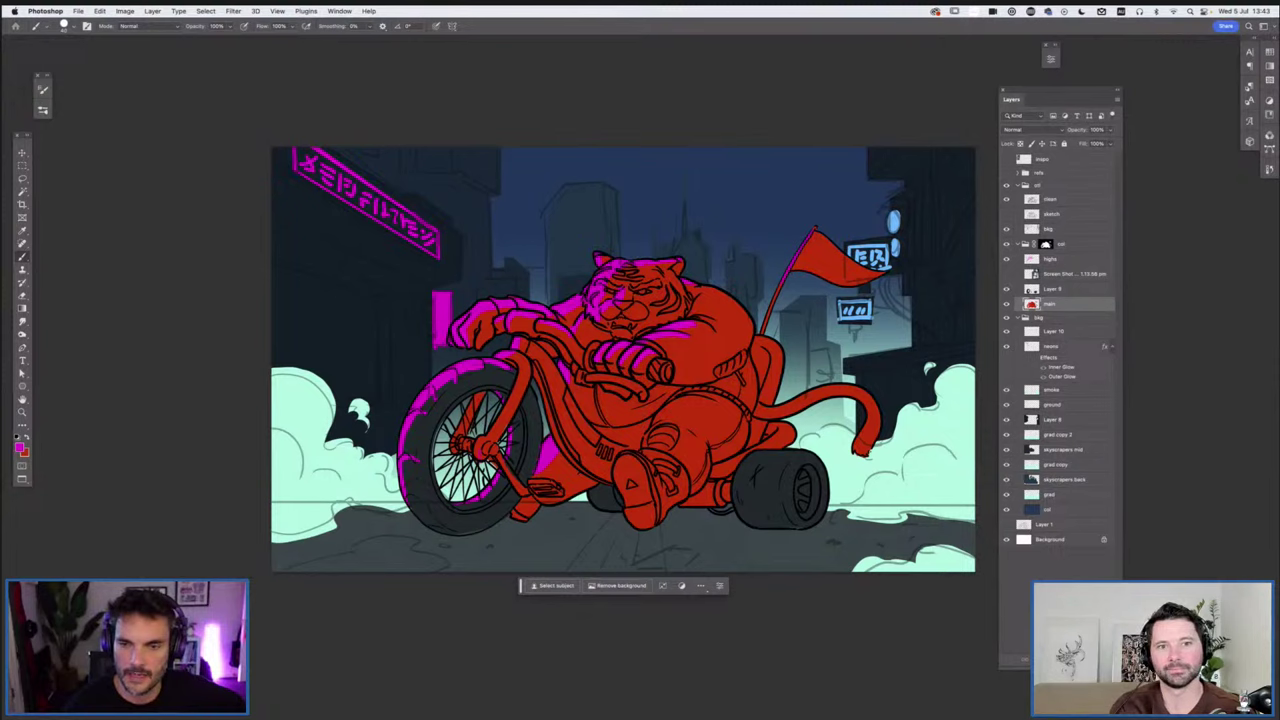
Move the magenta highlights layer out of the col group to just above it, and erase the three light-direction arrows
left_click(1045, 244)
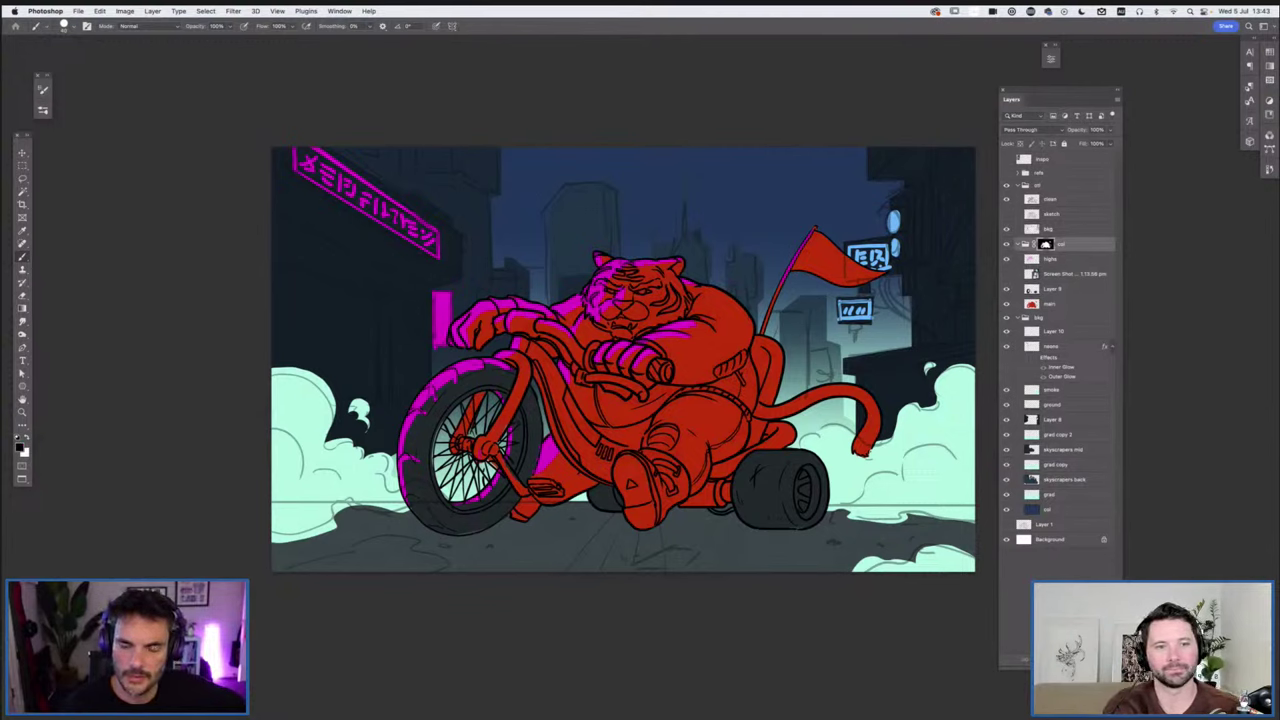
left_click_drag(1046, 245, 1046, 259)
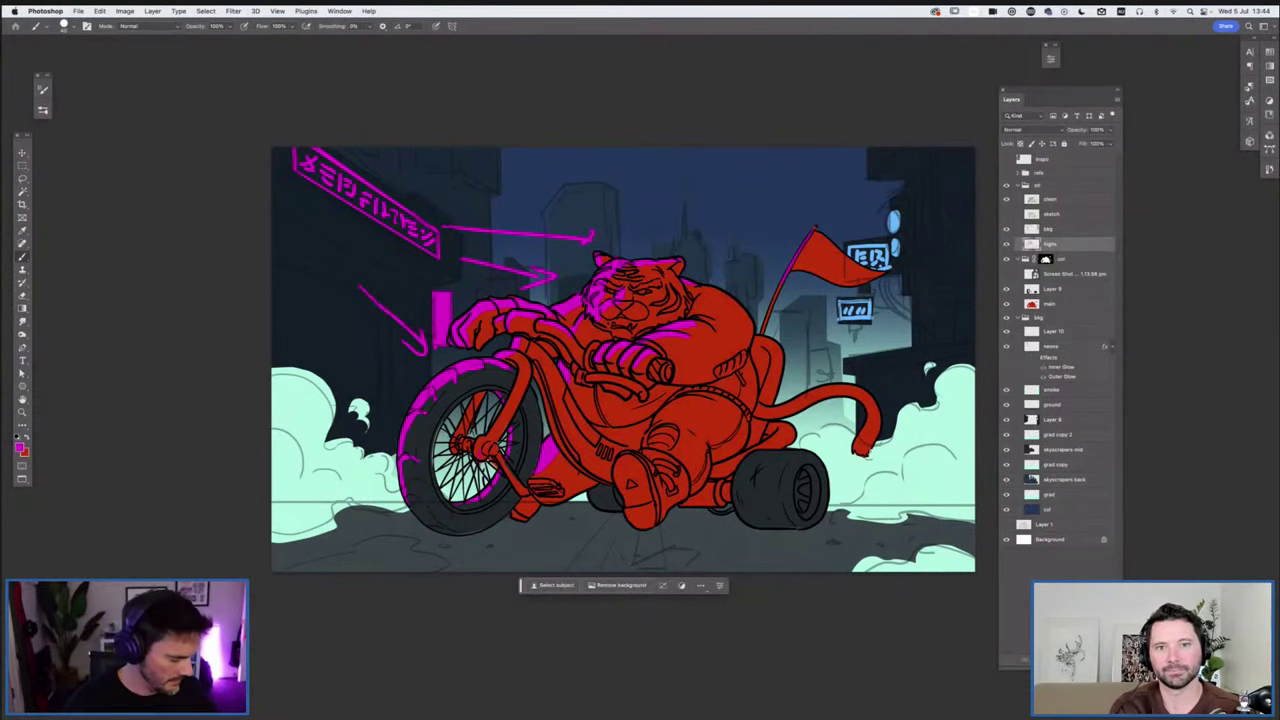
key("l")
mouse_move(603, 219)
left_mouse_down()
mouse_move(546, 292)
mouse_move(440, 222)
mouse_move(604, 205)
left_mouse_up()
key("Delete")
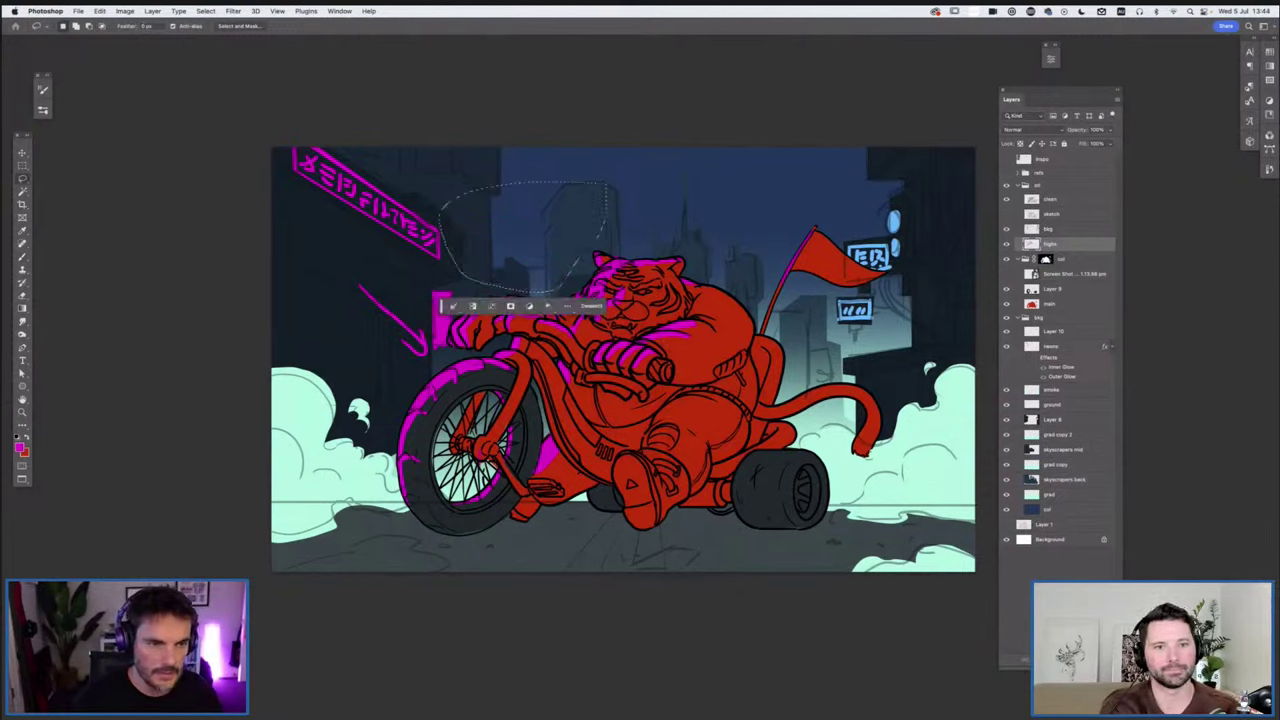
left_click_drag(406, 303, 428, 350)
left_click_drag(345, 250, 430, 372)
key("Delete")
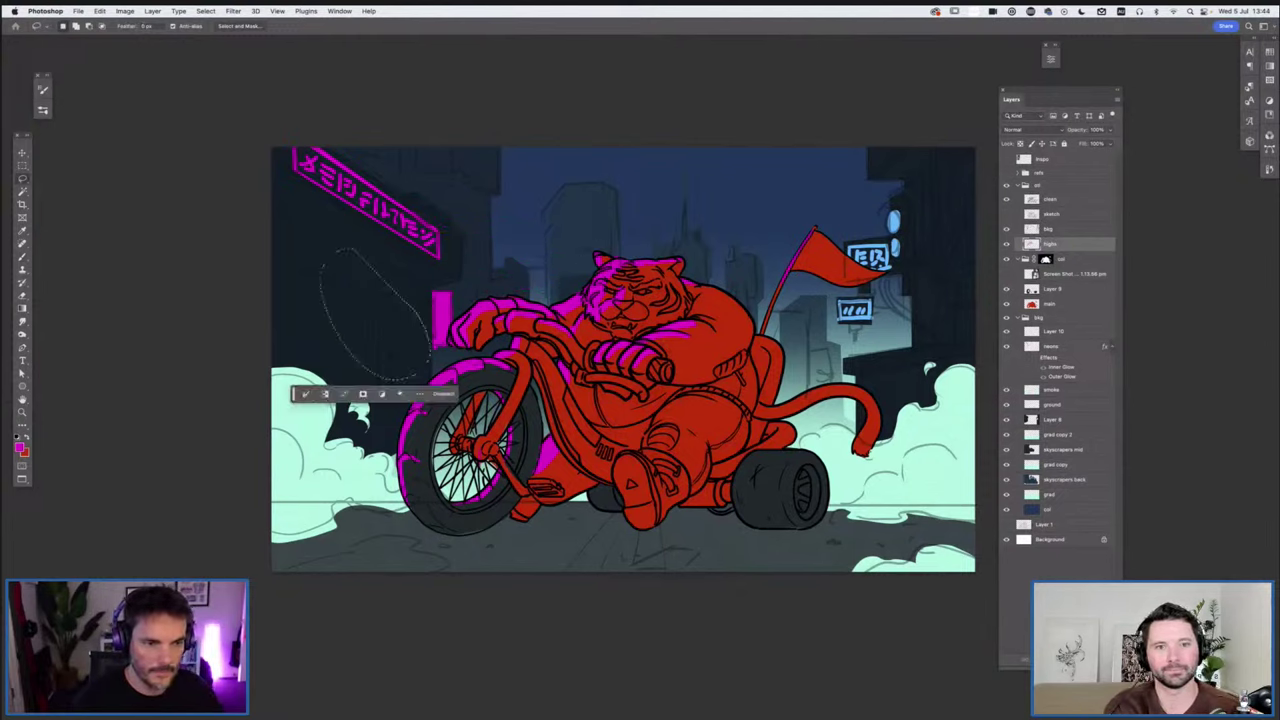
key("super+d")
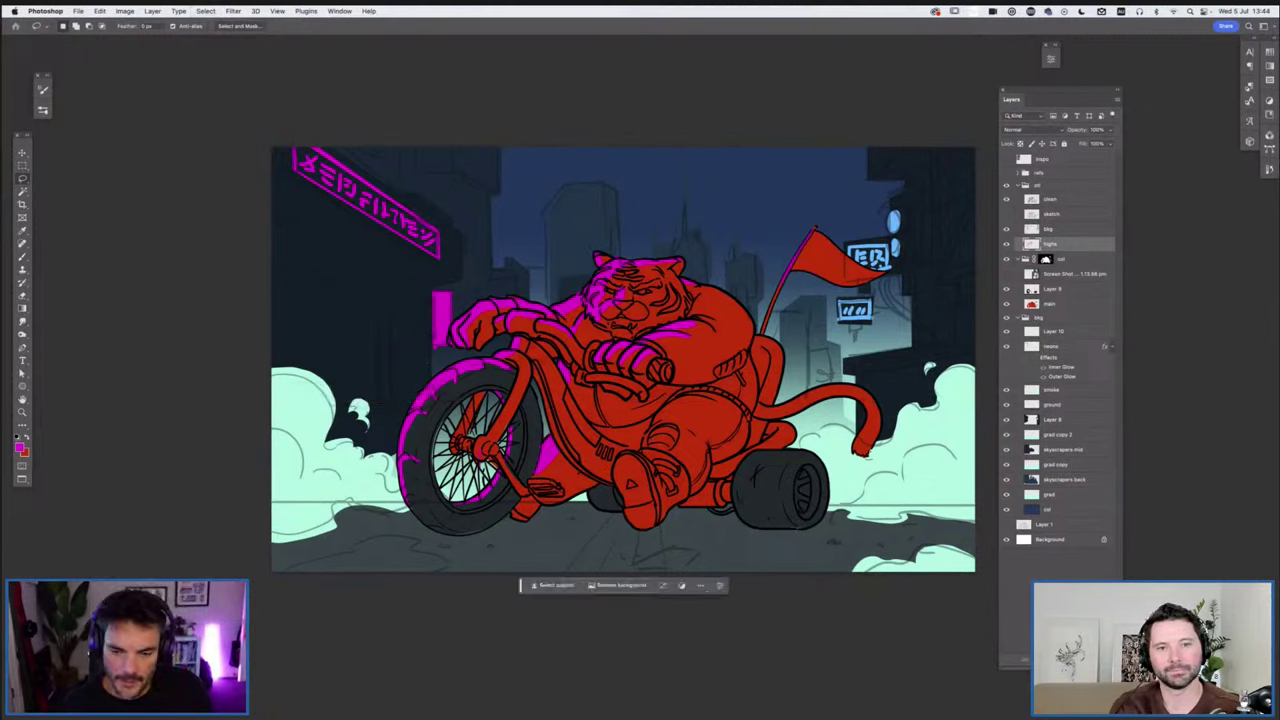
left_click(1066, 259)
left_click(1063, 660)
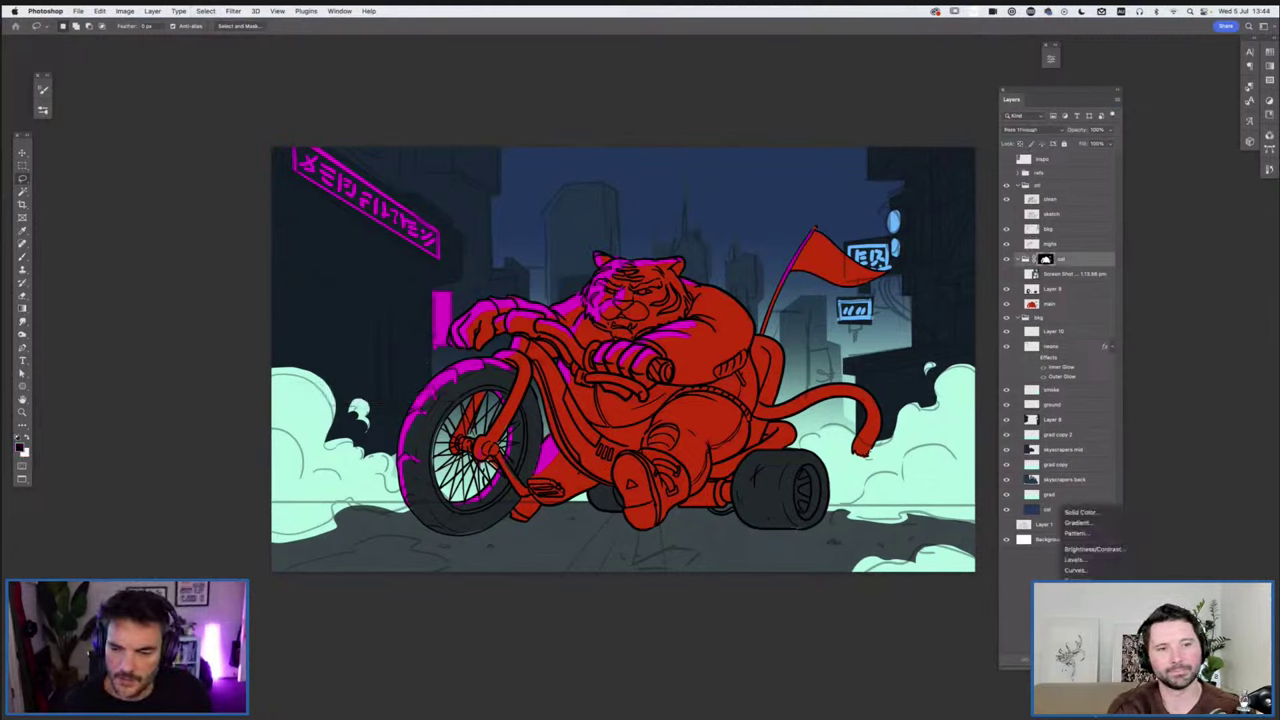
left_click(1012, 455)
left_click_drag(1079, 273, 1075, 251)
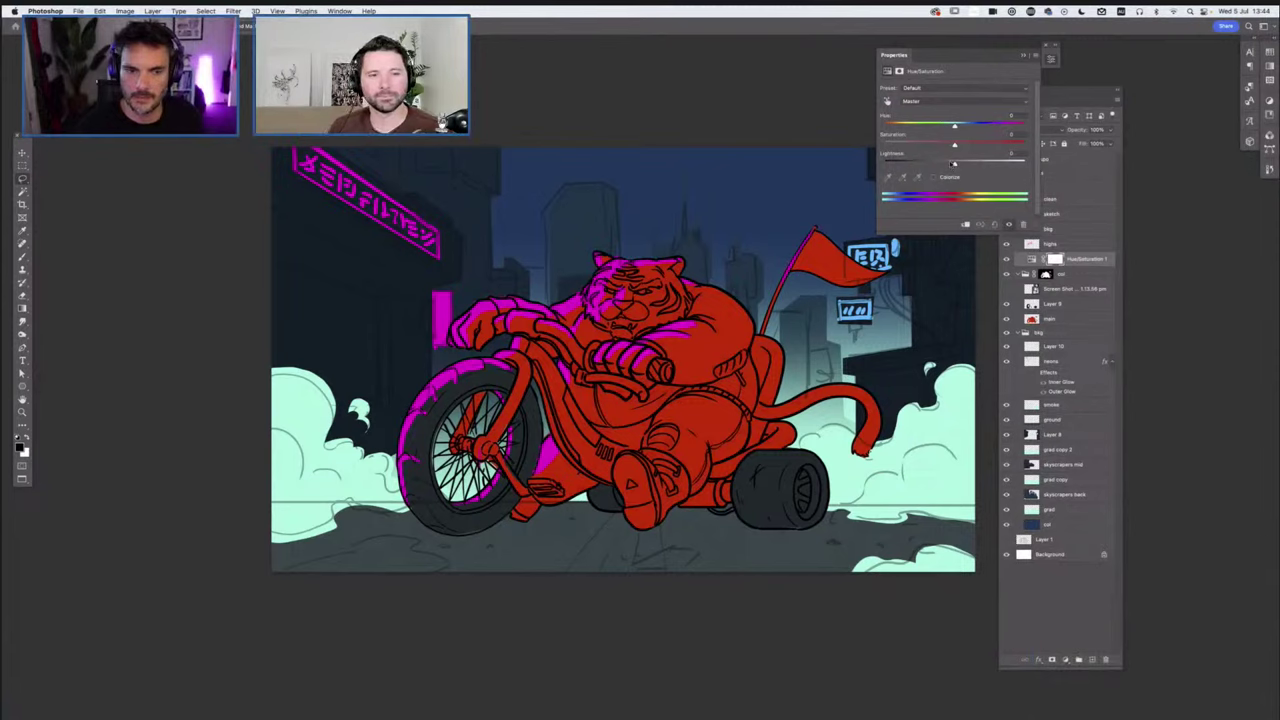
left_click_drag(954, 164, 929, 164)
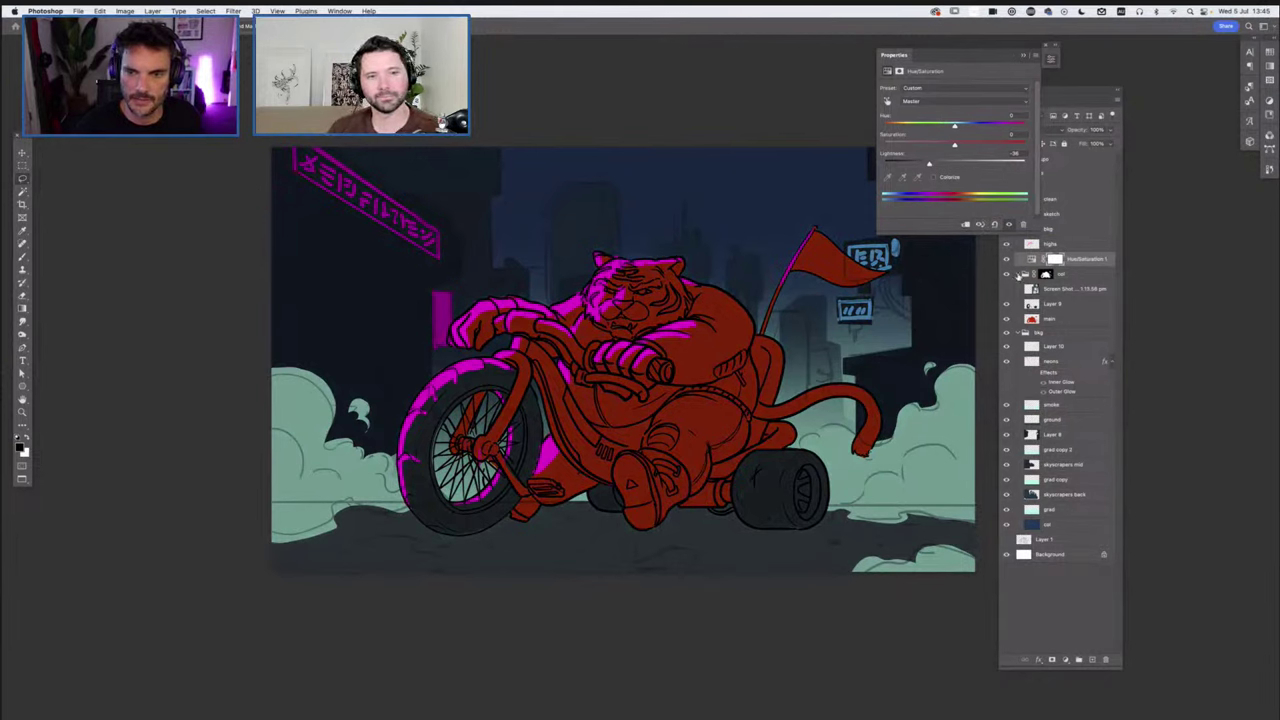
left_click(1021, 288)
left_click(1023, 288)
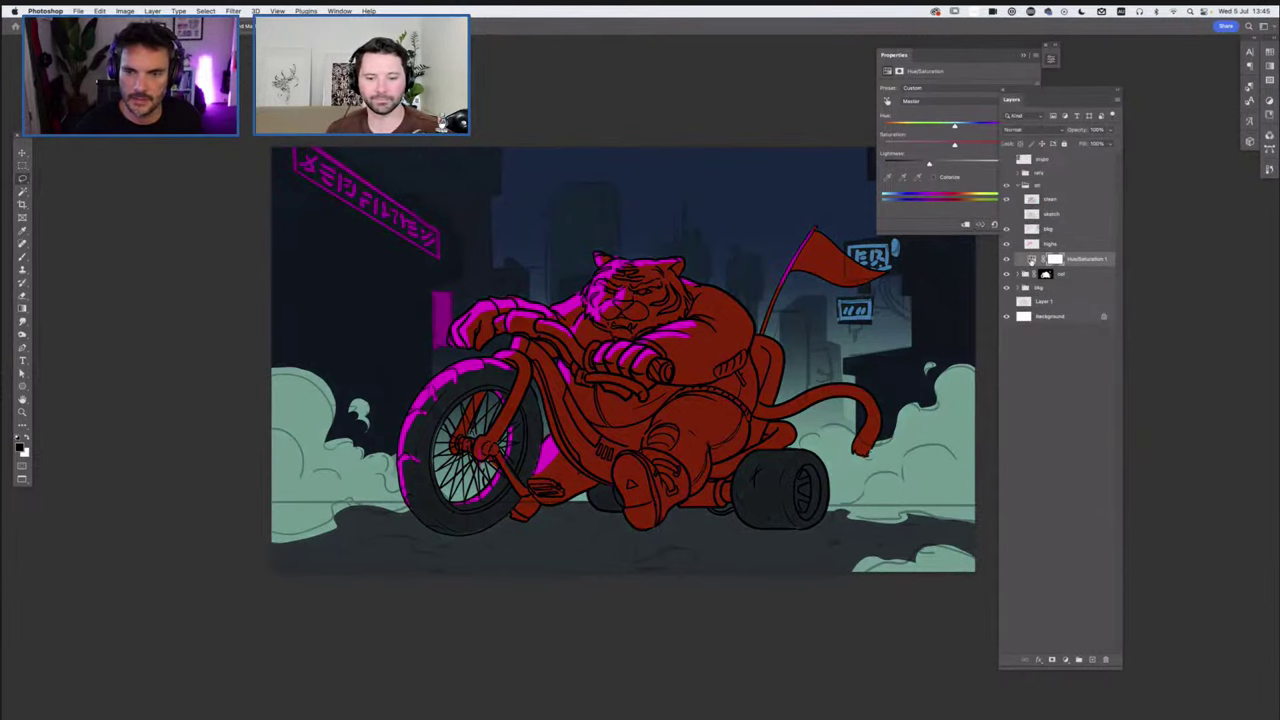
left_click(967, 228)
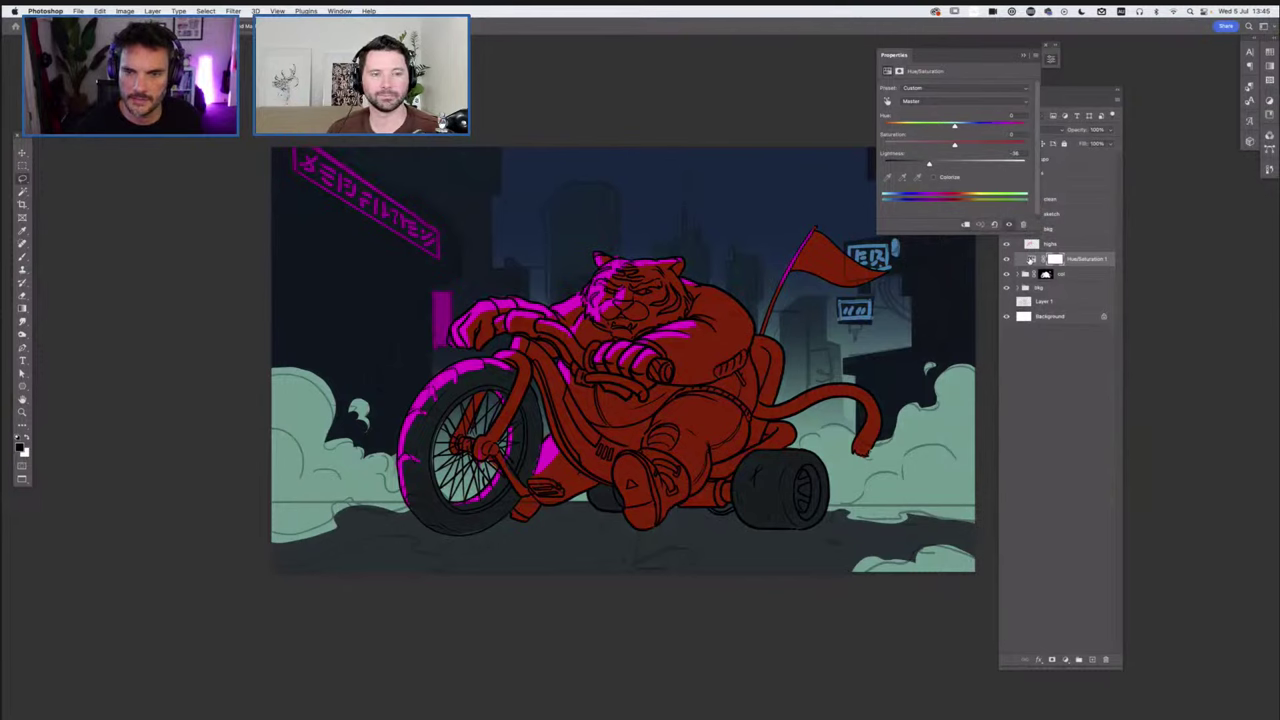
left_click(1030, 262)
left_click(967, 226)
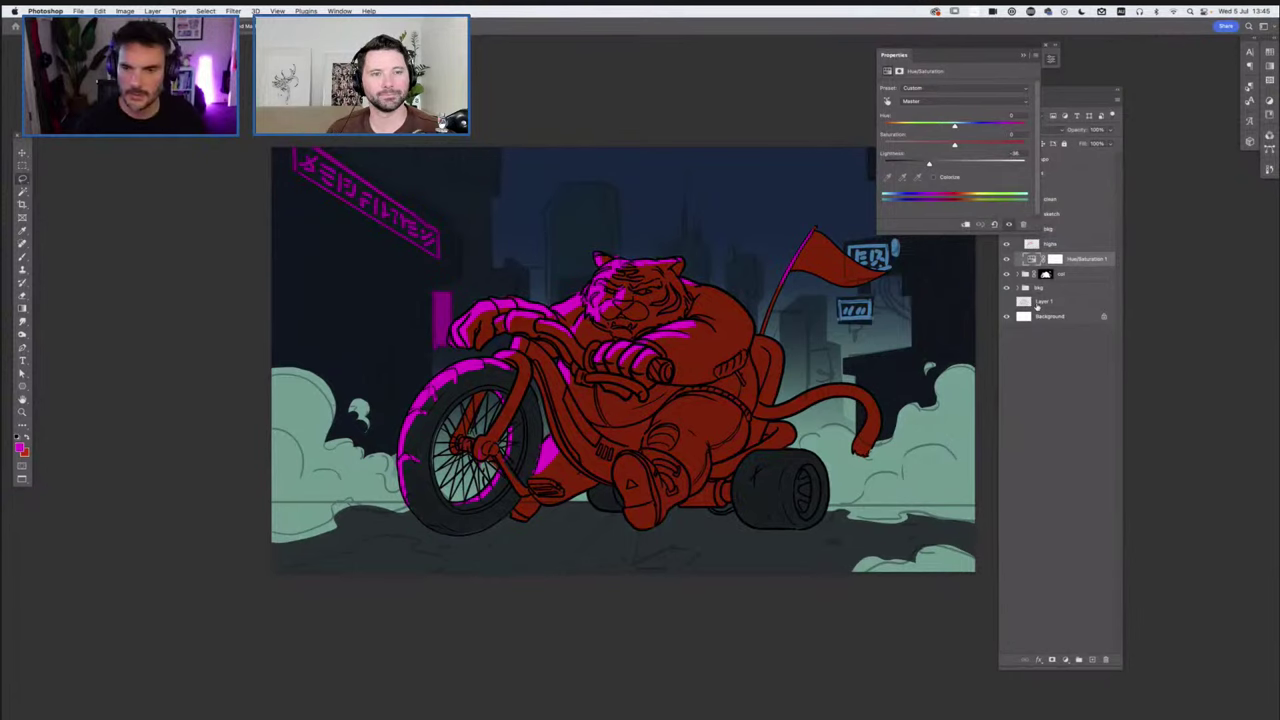
key("BackSpace")
left_click(1091, 658)
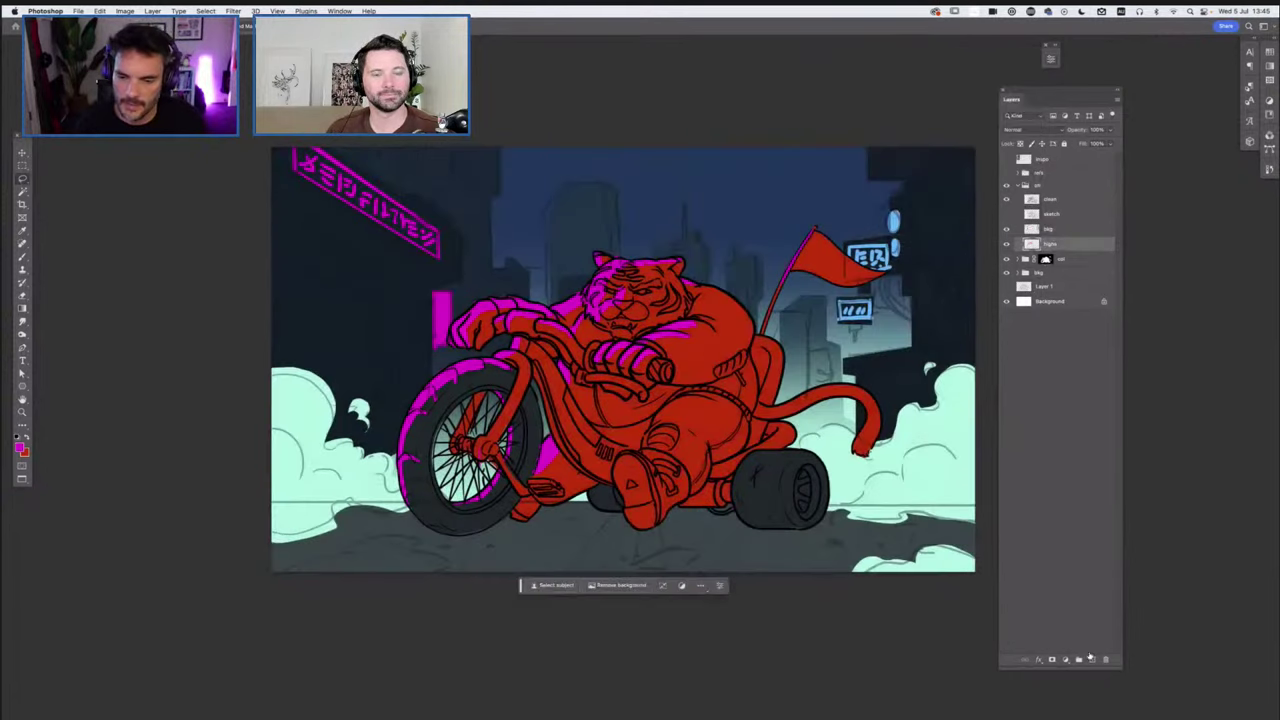
Add a Hue/Saturation adjustment clipped to the col group and lower its Lightness to about -41
left_click(1068, 261)
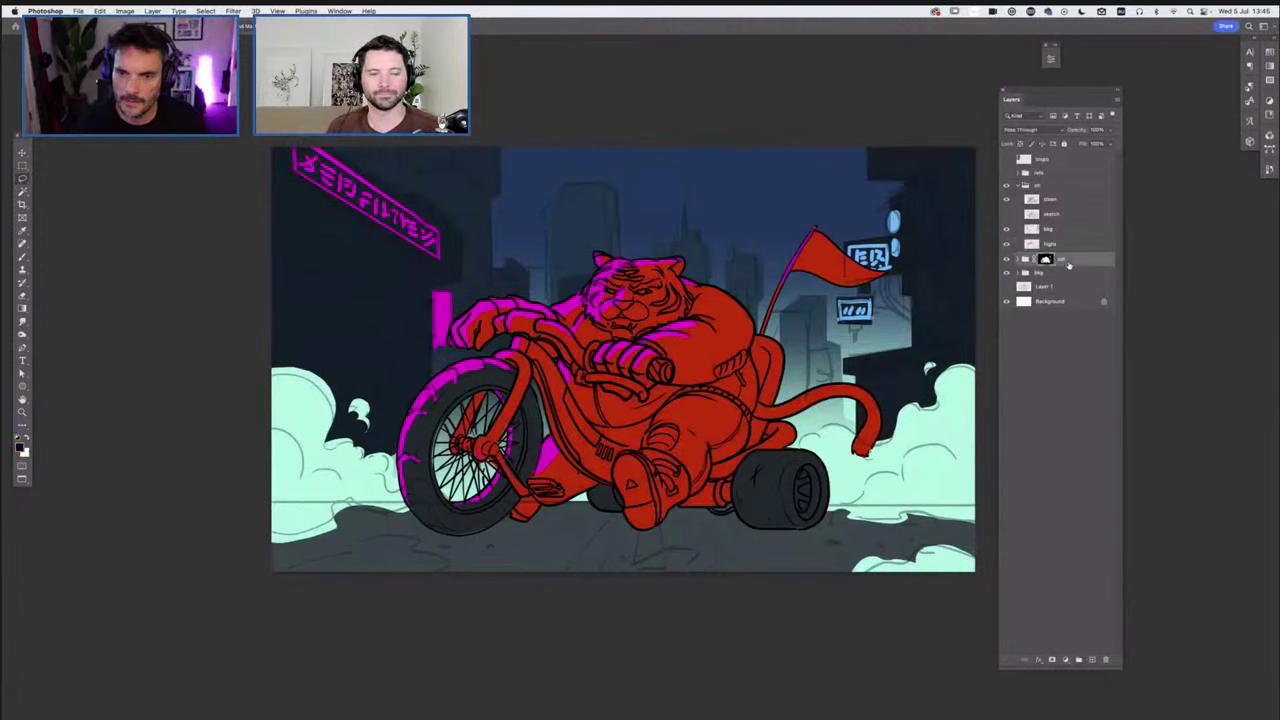
left_click(1064, 661)
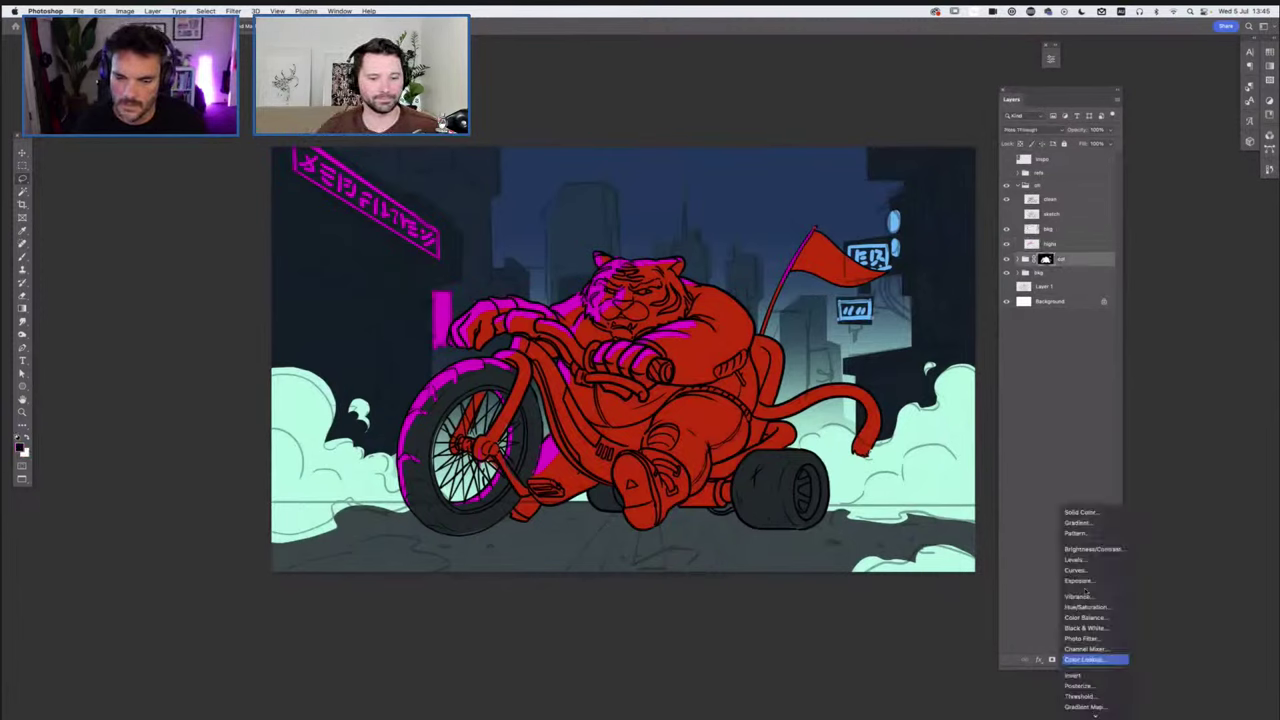
left_click(1090, 607)
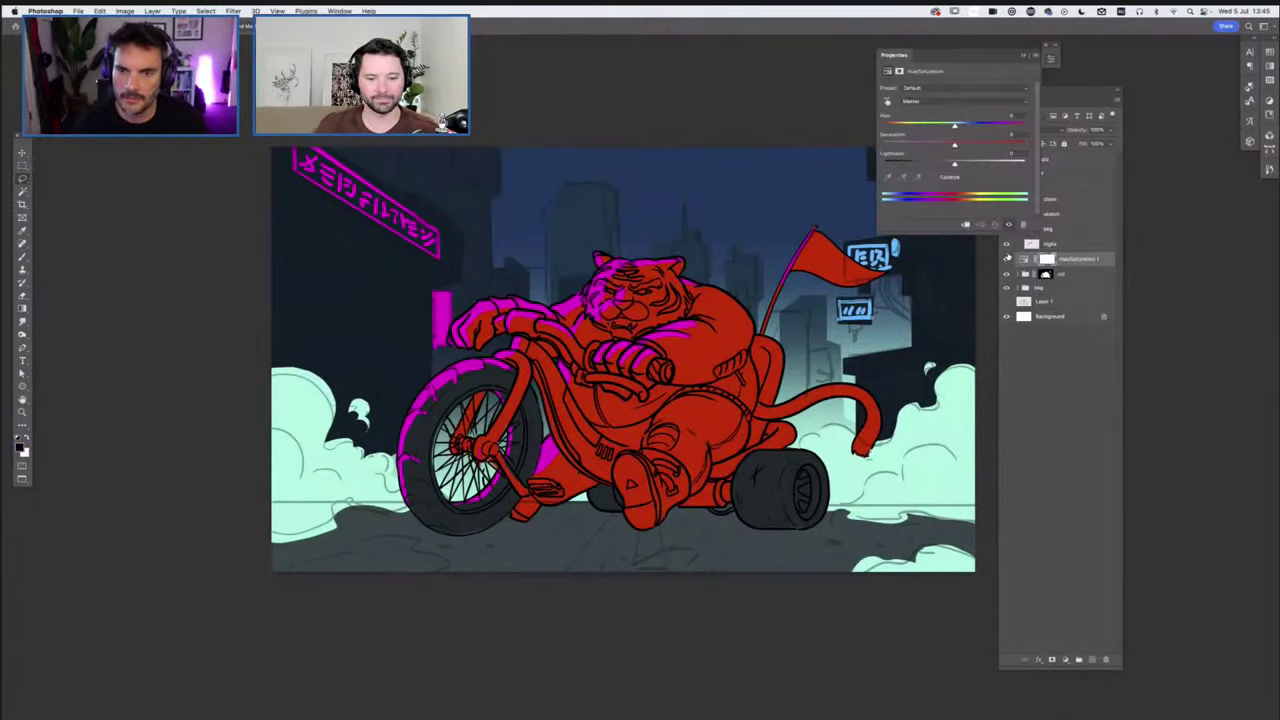
left_click(966, 225)
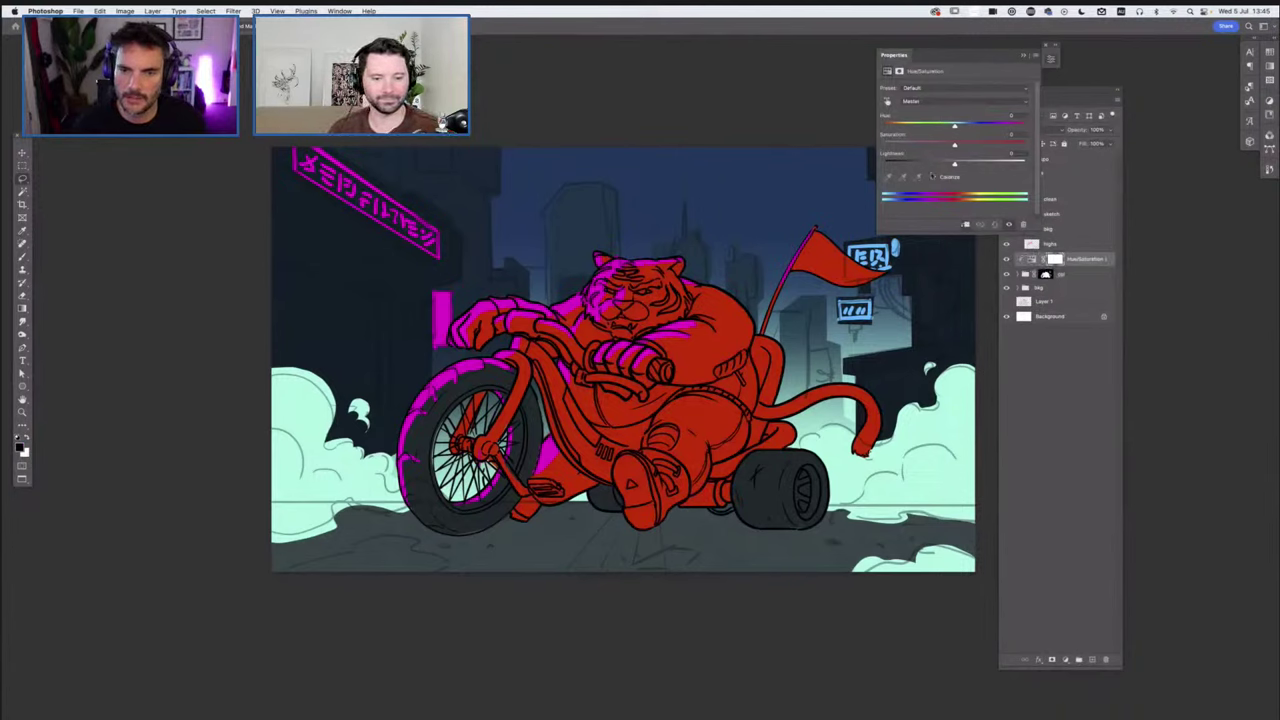
left_click(929, 164)
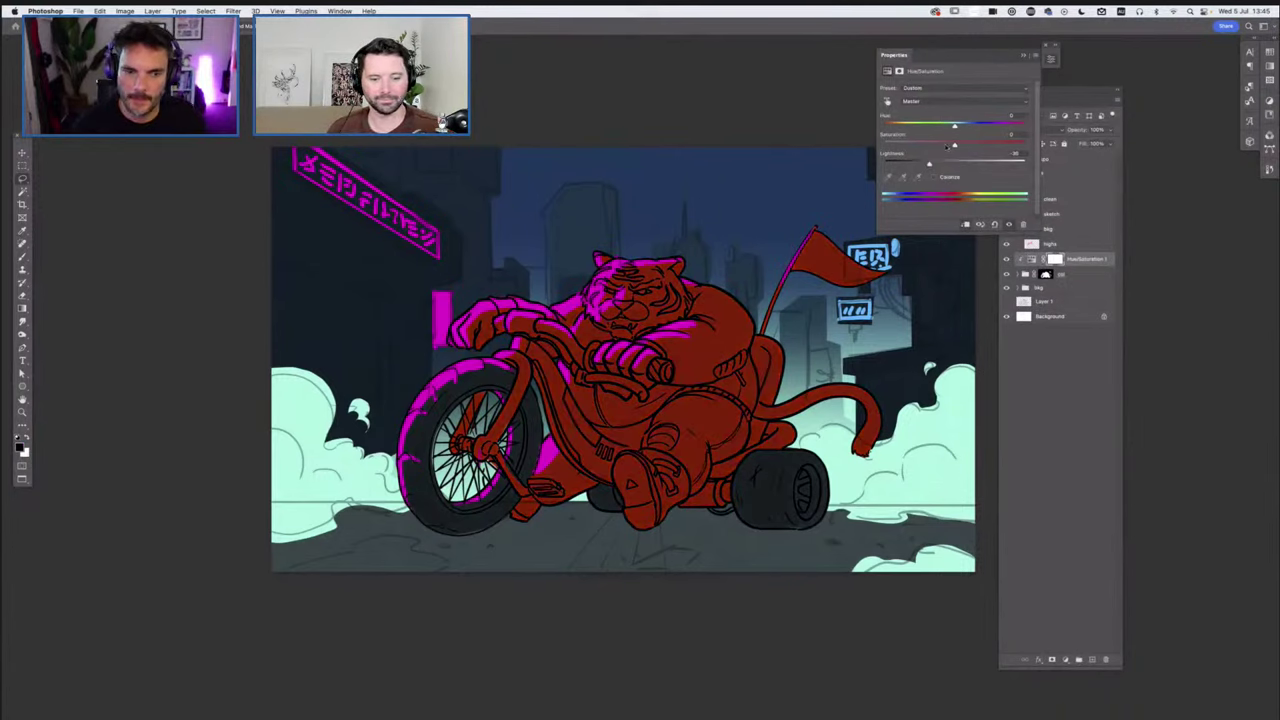
left_click_drag(929, 163, 902, 164)
left_click(935, 164)
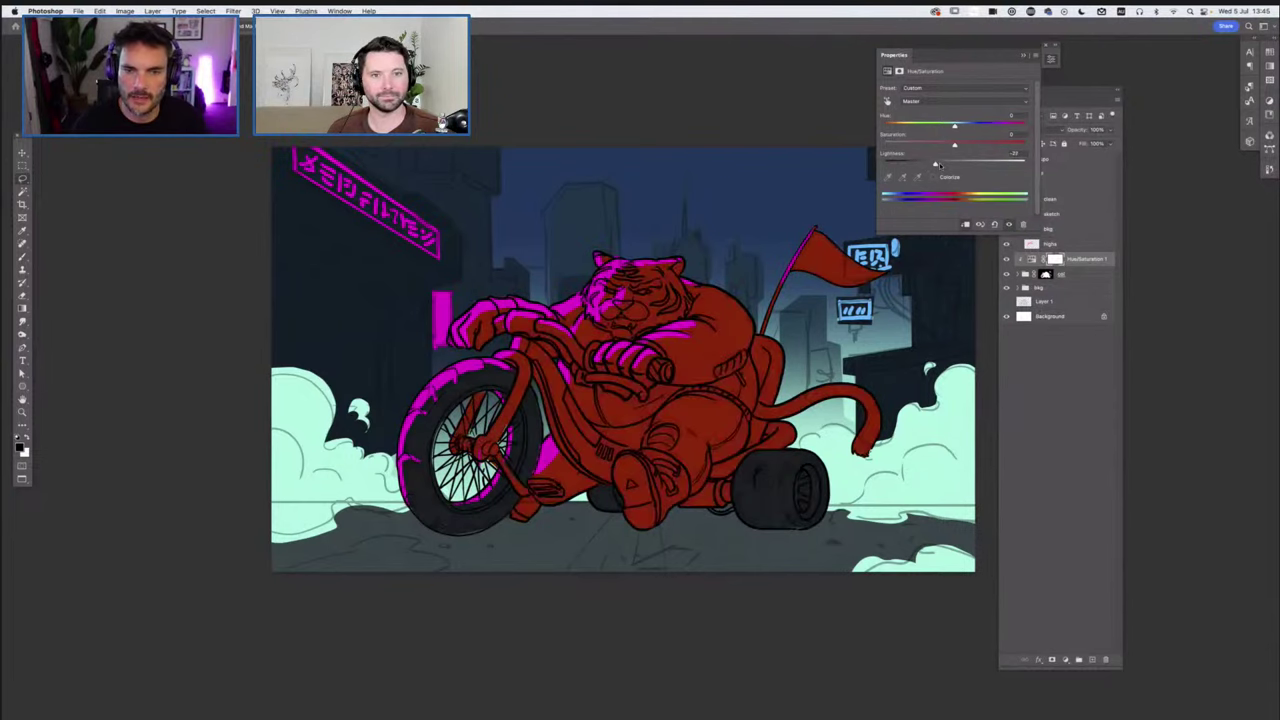
left_click_drag(934, 164, 928, 165)
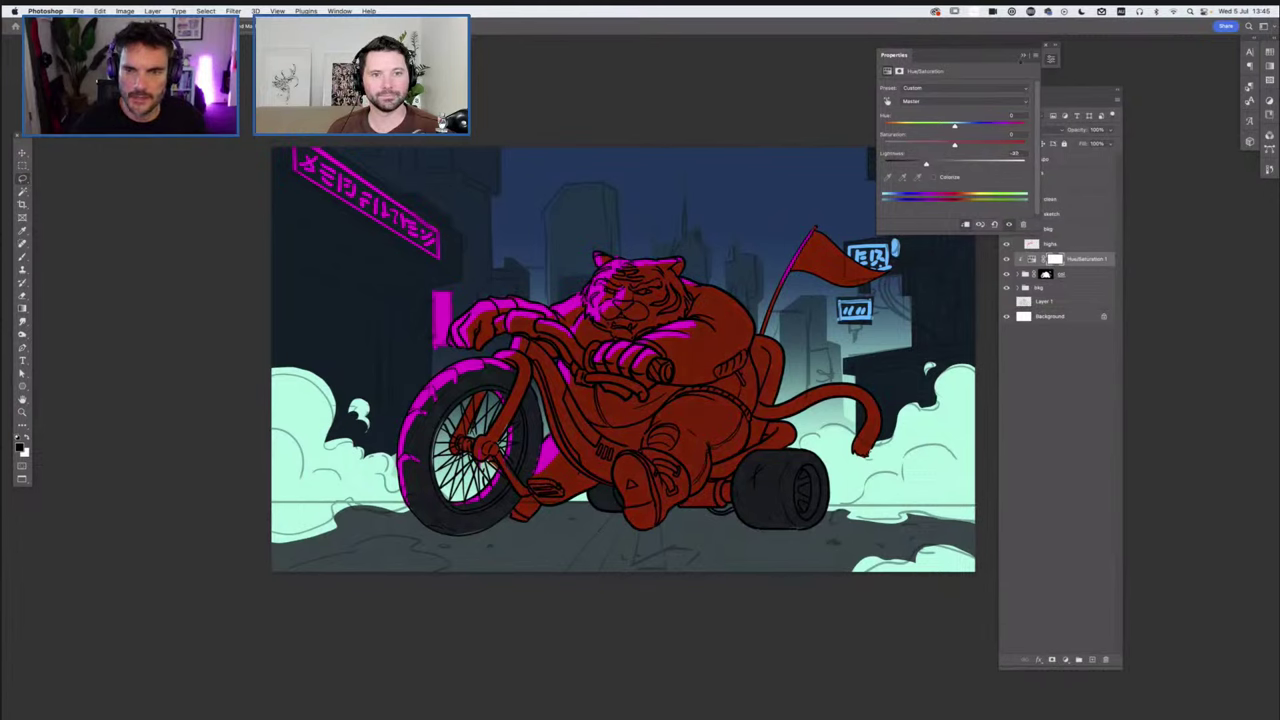
Paint black on the Hue/Saturation adjustment's mask to lift the darkening from the unlit side of the tiger's face and its near arm
left_click(1022, 276)
left_click(1022, 276)
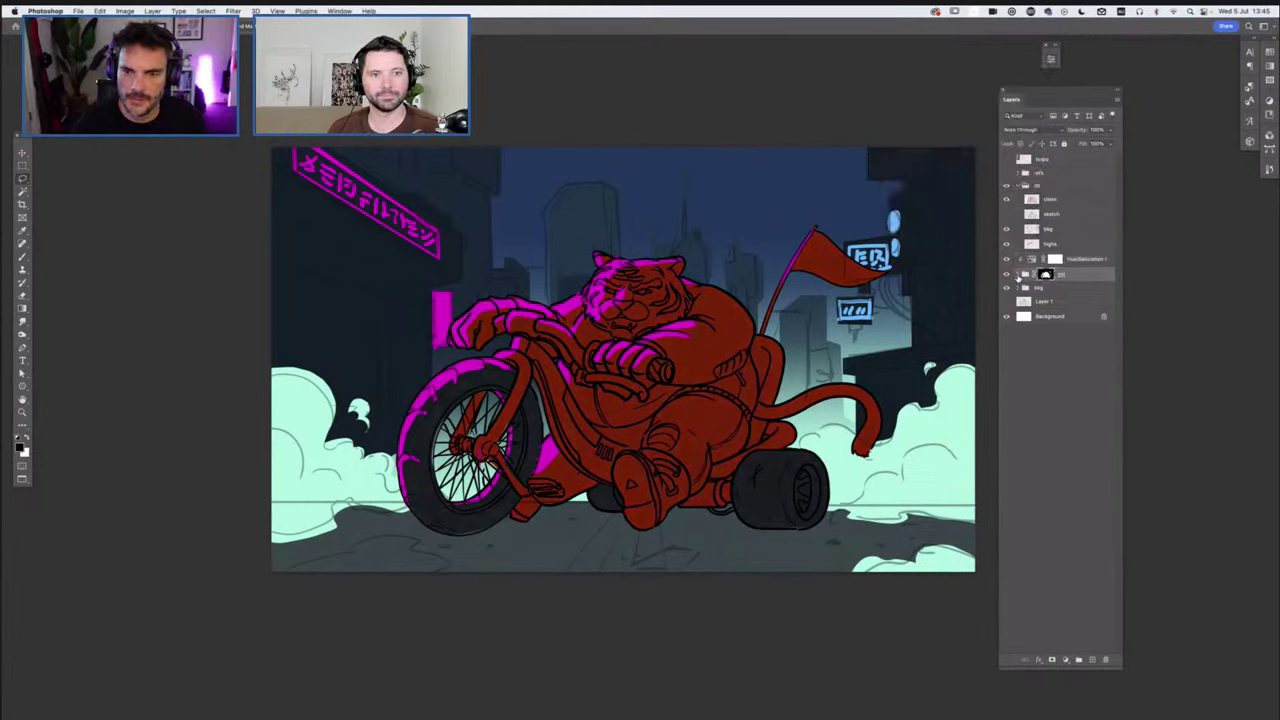
left_click(1018, 274)
left_click(1055, 261)
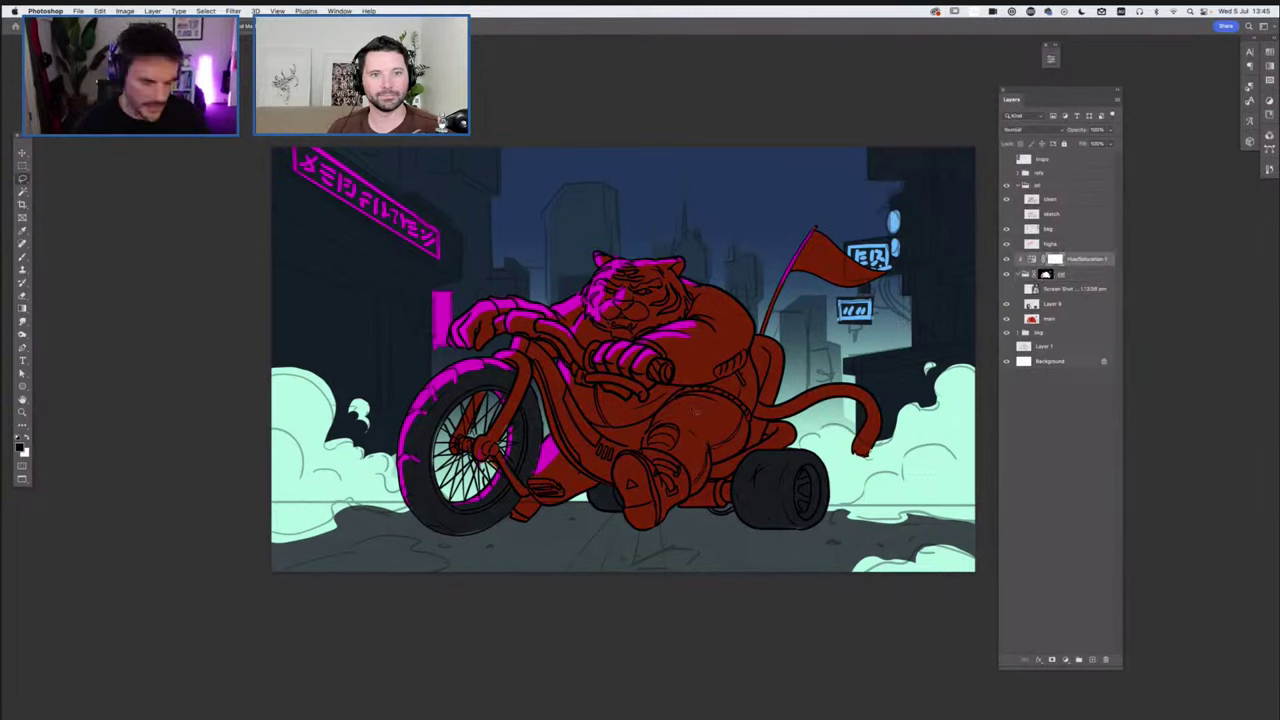
key("b")
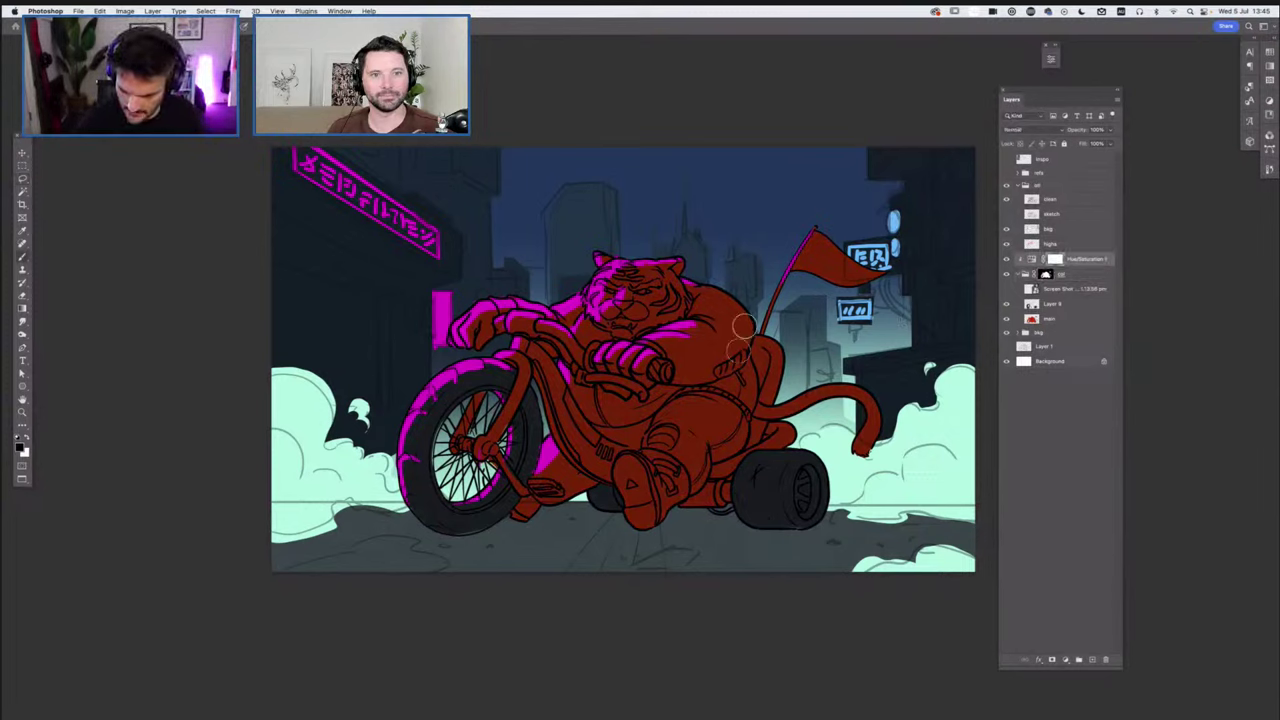
mouse_move(743, 325)
left_mouse_down()
mouse_move(716, 358)
mouse_move(738, 335)
mouse_move(675, 300)
mouse_move(714, 357)
mouse_move(665, 290)
mouse_move(643, 326)
mouse_move(657, 308)
mouse_move(645, 313)
left_mouse_up()
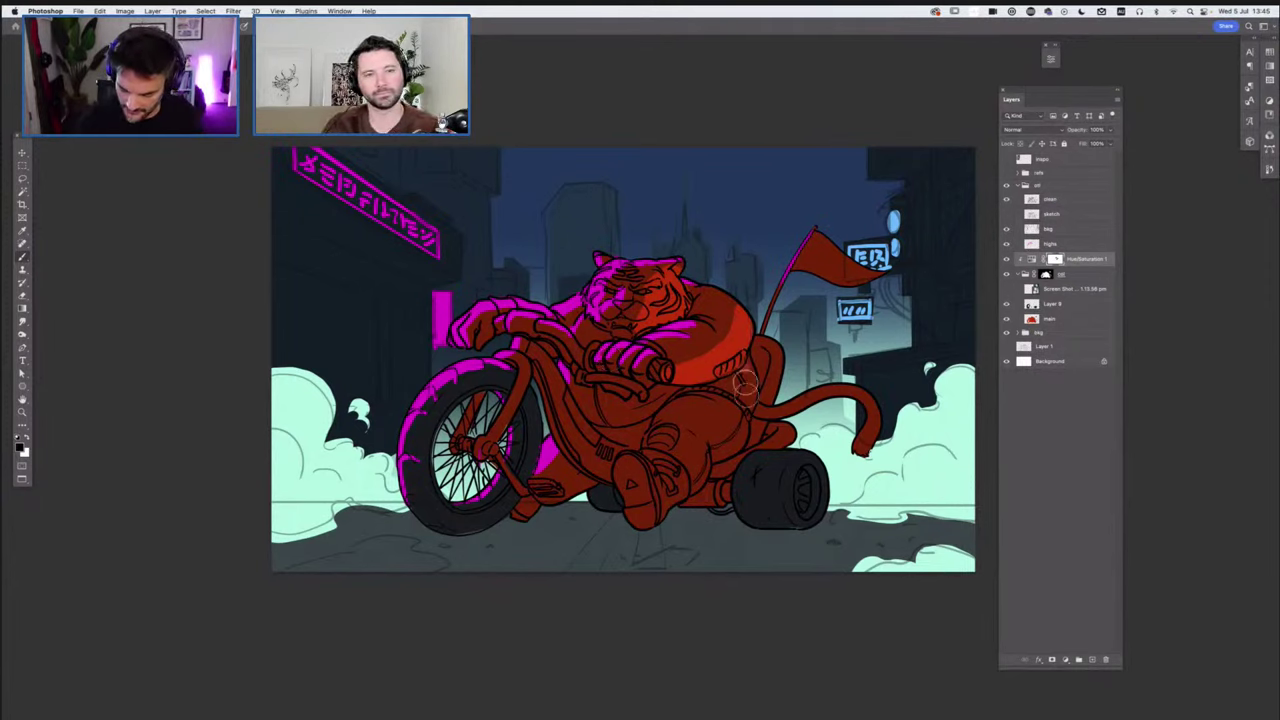
Mask the darkening off the tiger's belly, near leg, boot and tail, plus the trike's frame and rear tyre, refining with black and white
mouse_move(709, 450)
left_mouse_down()
mouse_move(692, 407)
mouse_move(725, 401)
mouse_move(702, 456)
mouse_move(662, 506)
left_mouse_up()
mouse_move(715, 399)
left_mouse_down()
mouse_move(654, 418)
mouse_move(670, 393)
mouse_move(617, 450)
left_mouse_up()
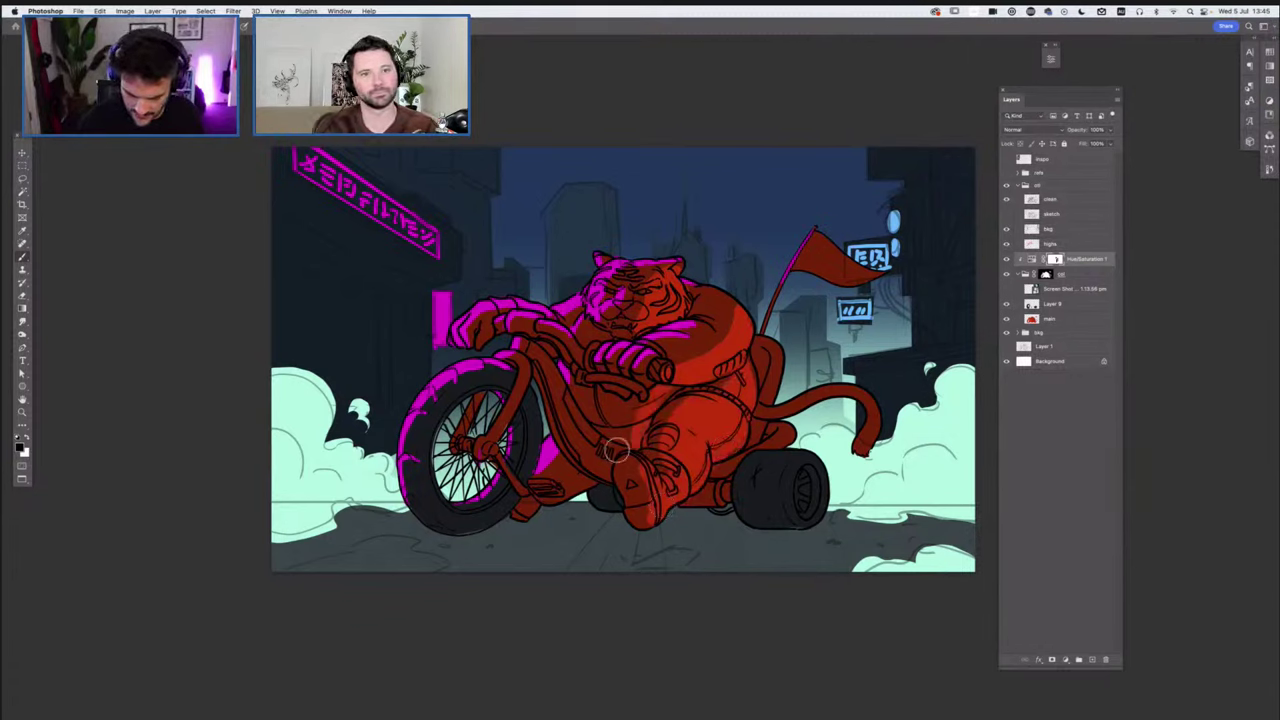
left_click_drag(661, 381, 645, 385)
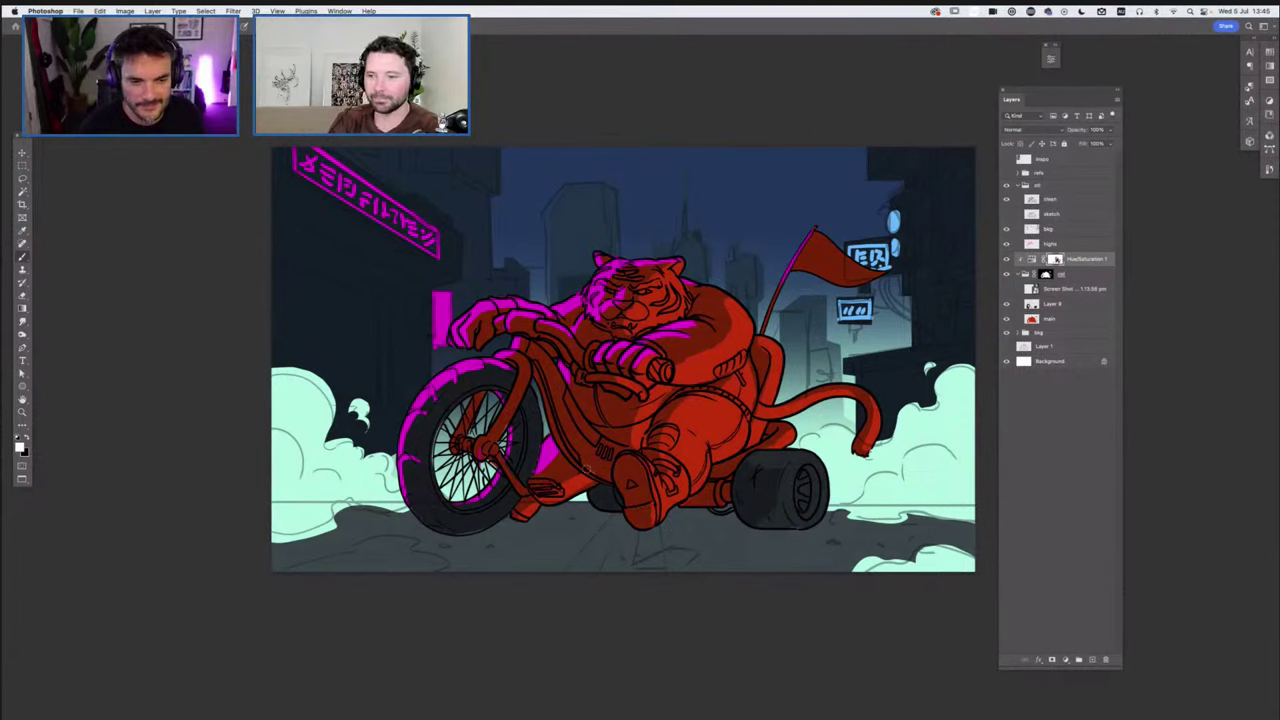
key("x")
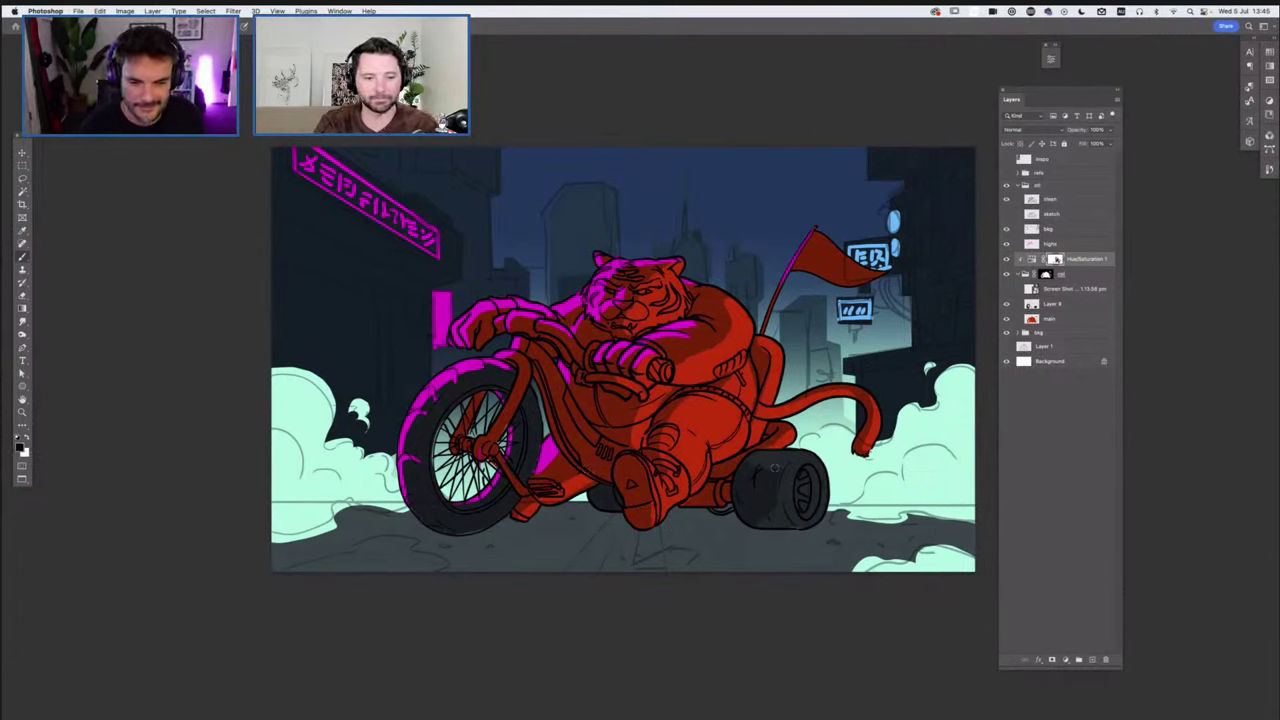
key("x")
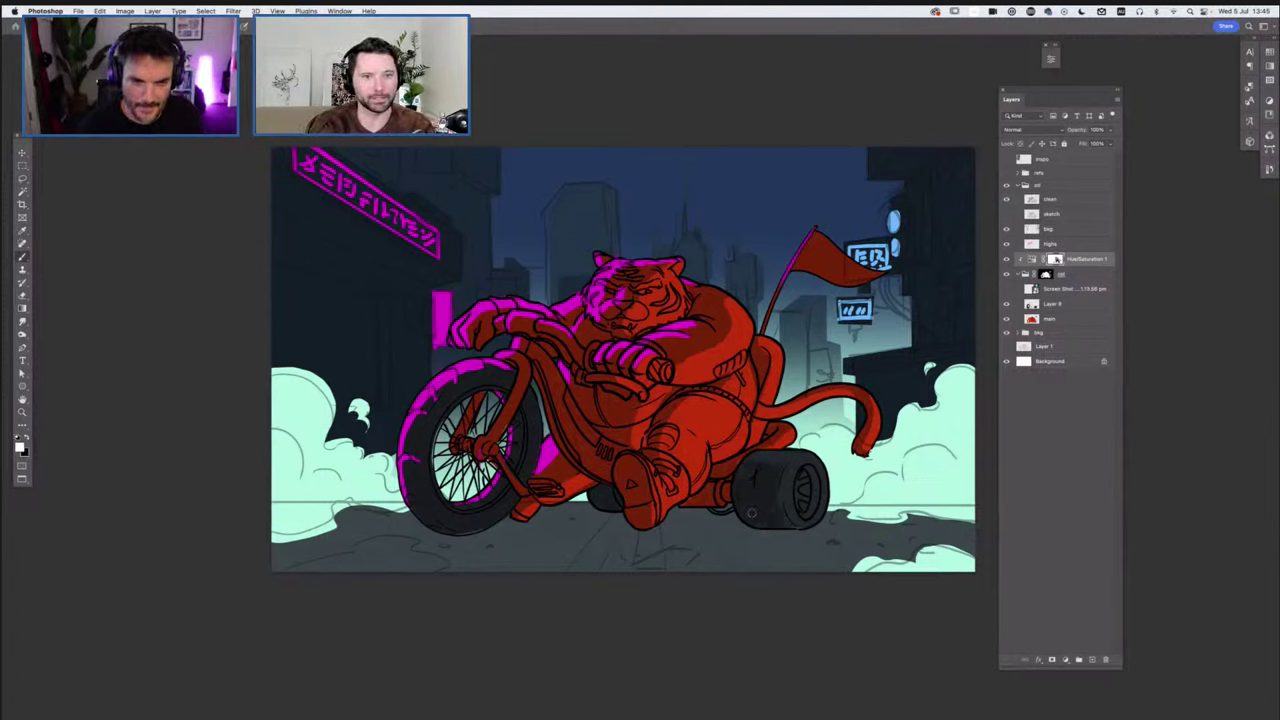
key("x")
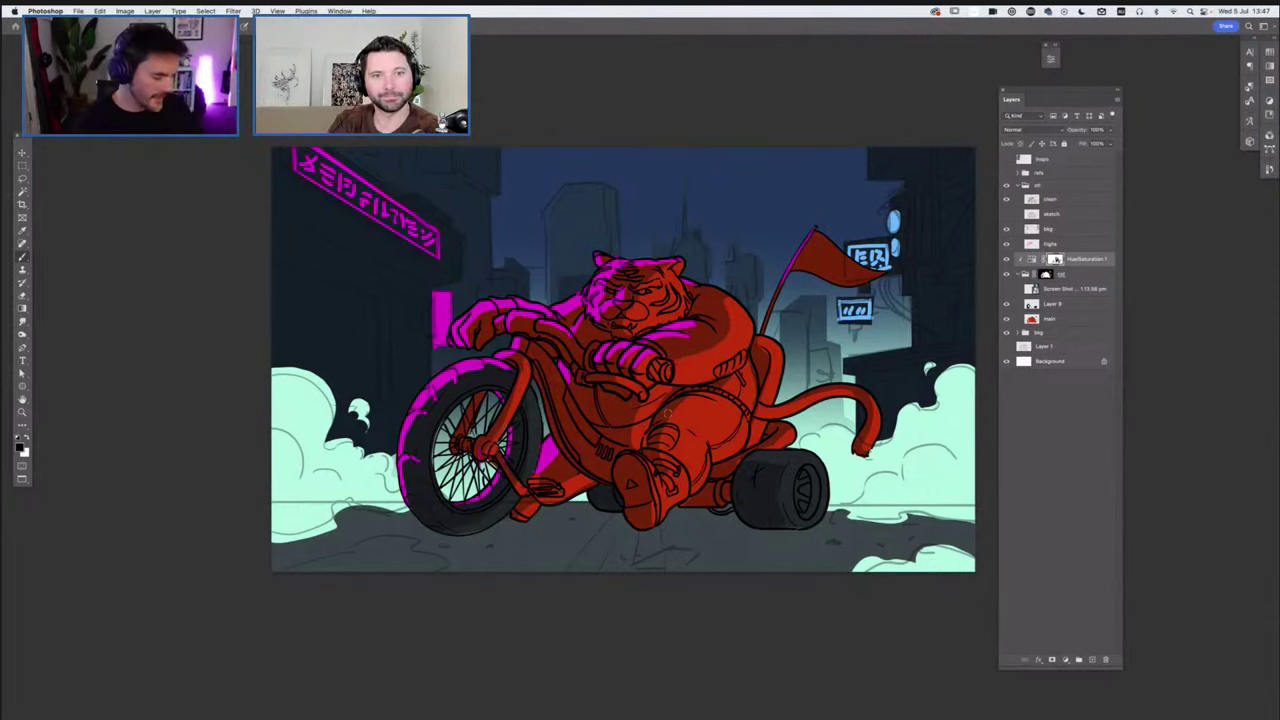
Shift the Hue of the clipped Hue/Saturation adjustment to about -28 so the shadows turn purplish
key("super+minus")
key("super+minus")
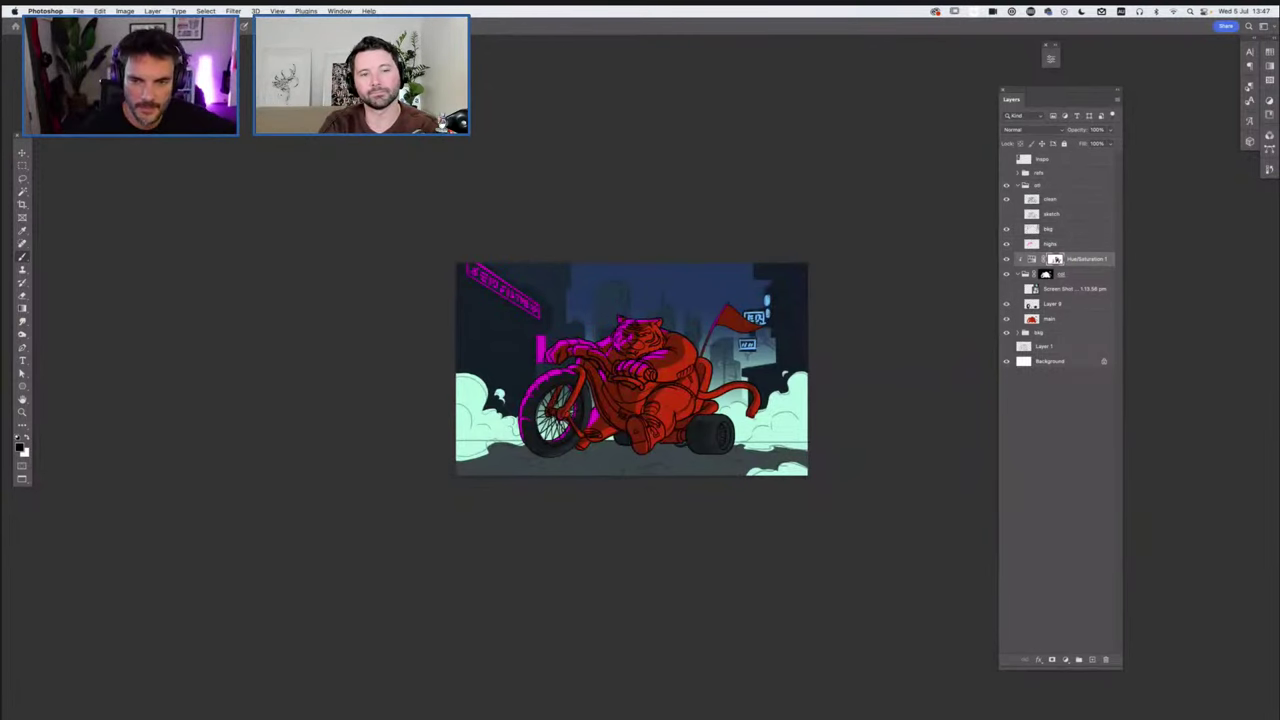
double_click(1031, 260)
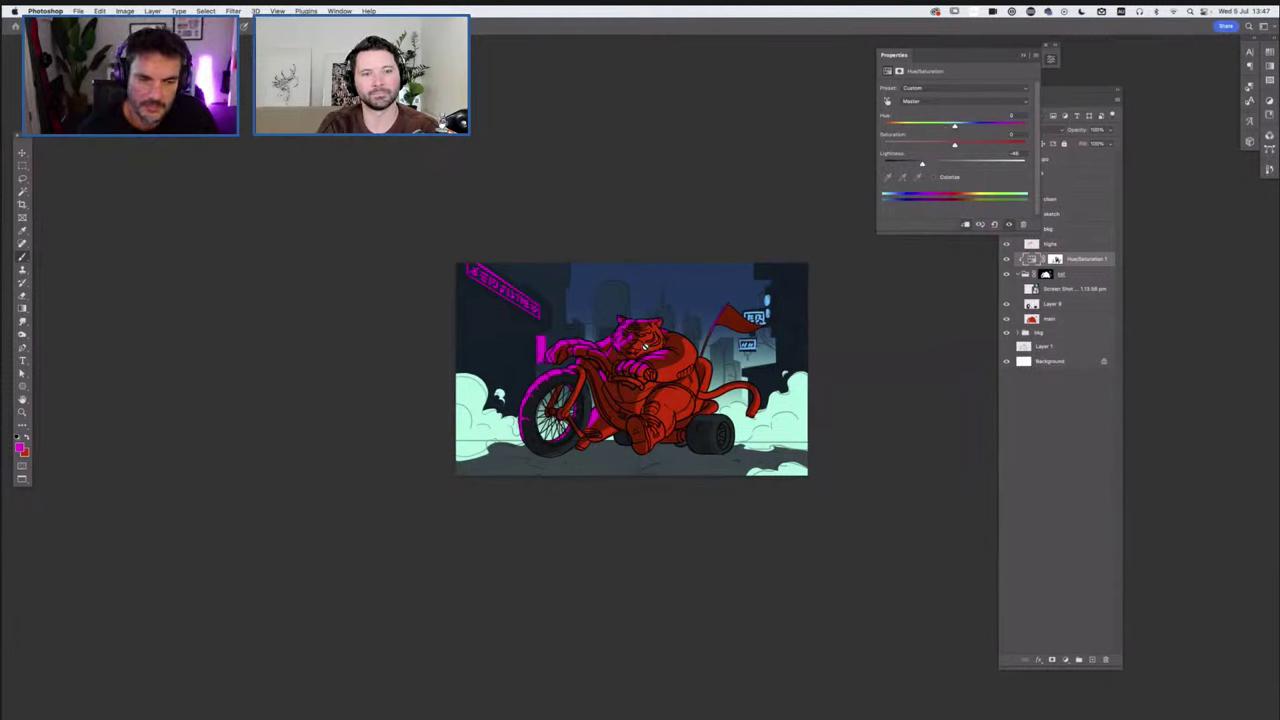
left_click_drag(954, 125, 933, 125)
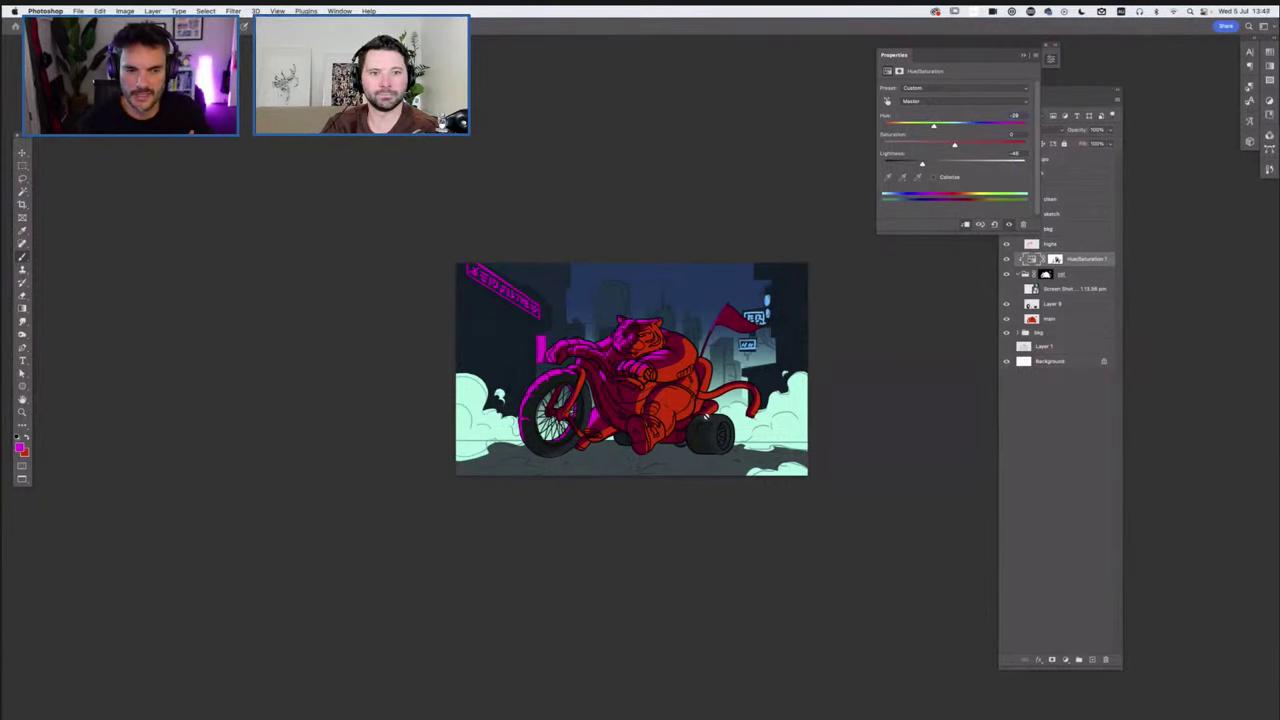
key("super+plus")
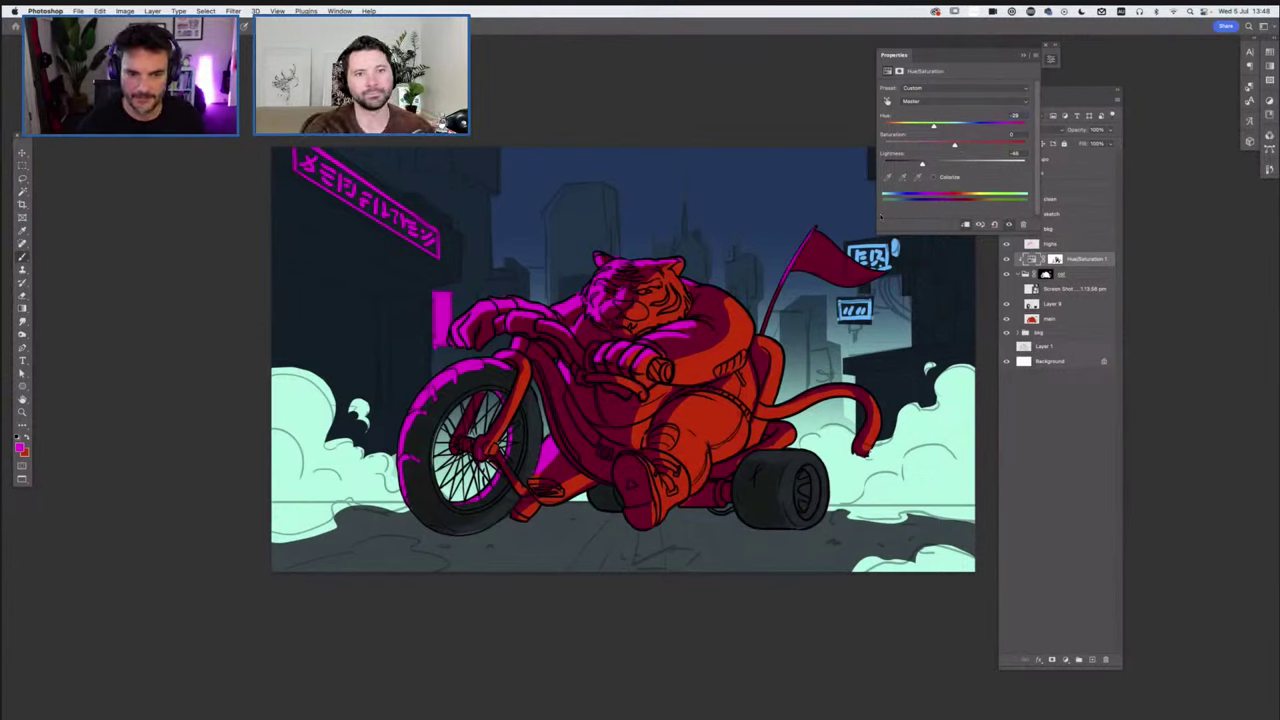
left_click(1024, 56)
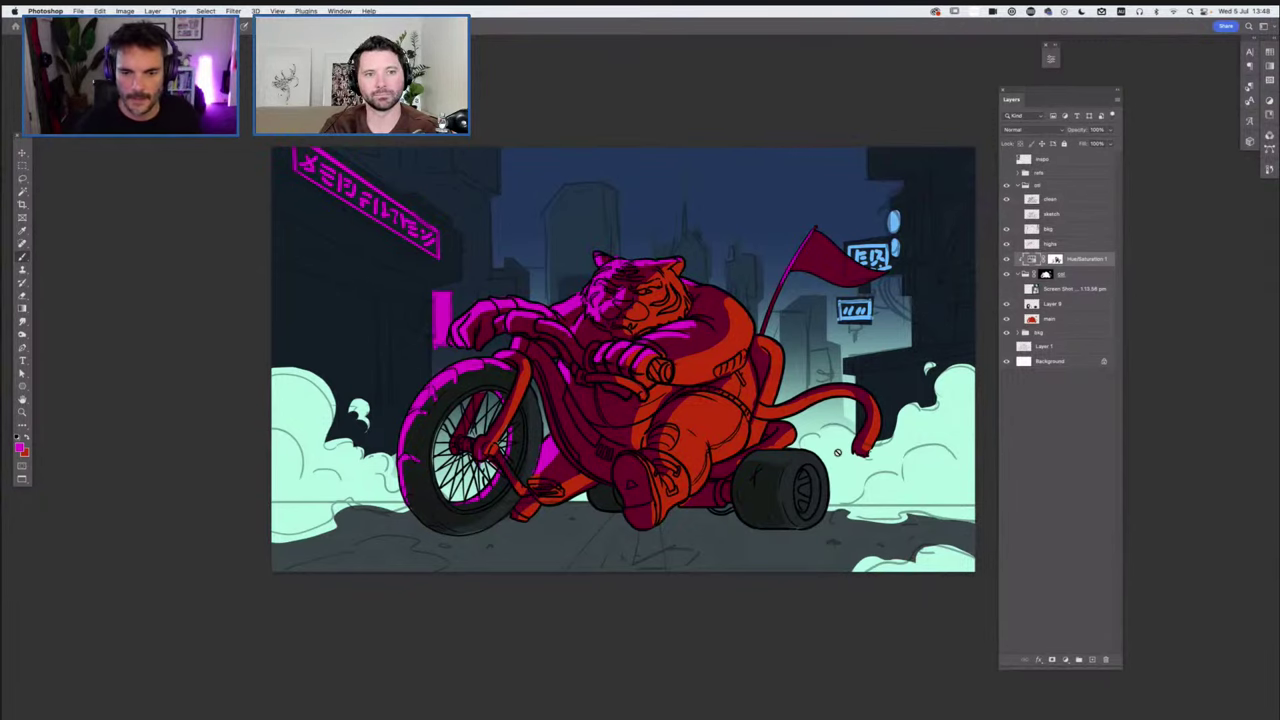
left_click_drag(797, 453, 746, 449)
scroll(800, 420, "down", 2)
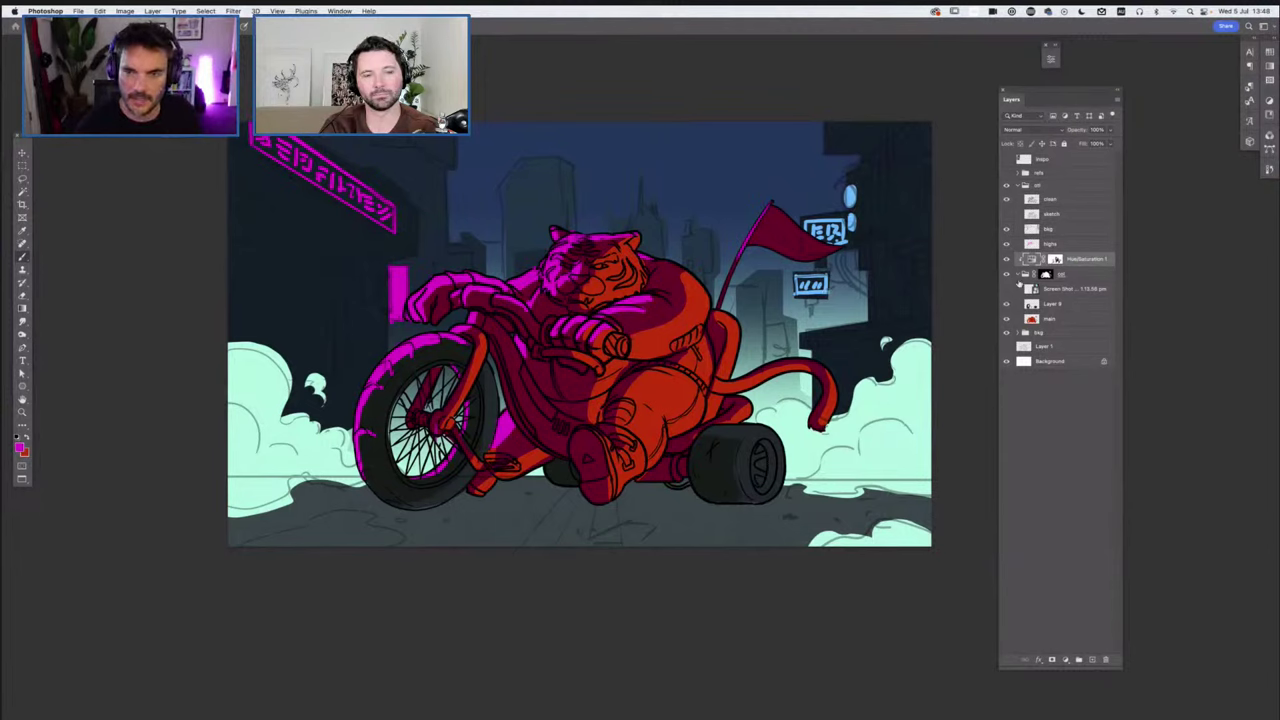
left_click(1019, 274)
left_click(1020, 274)
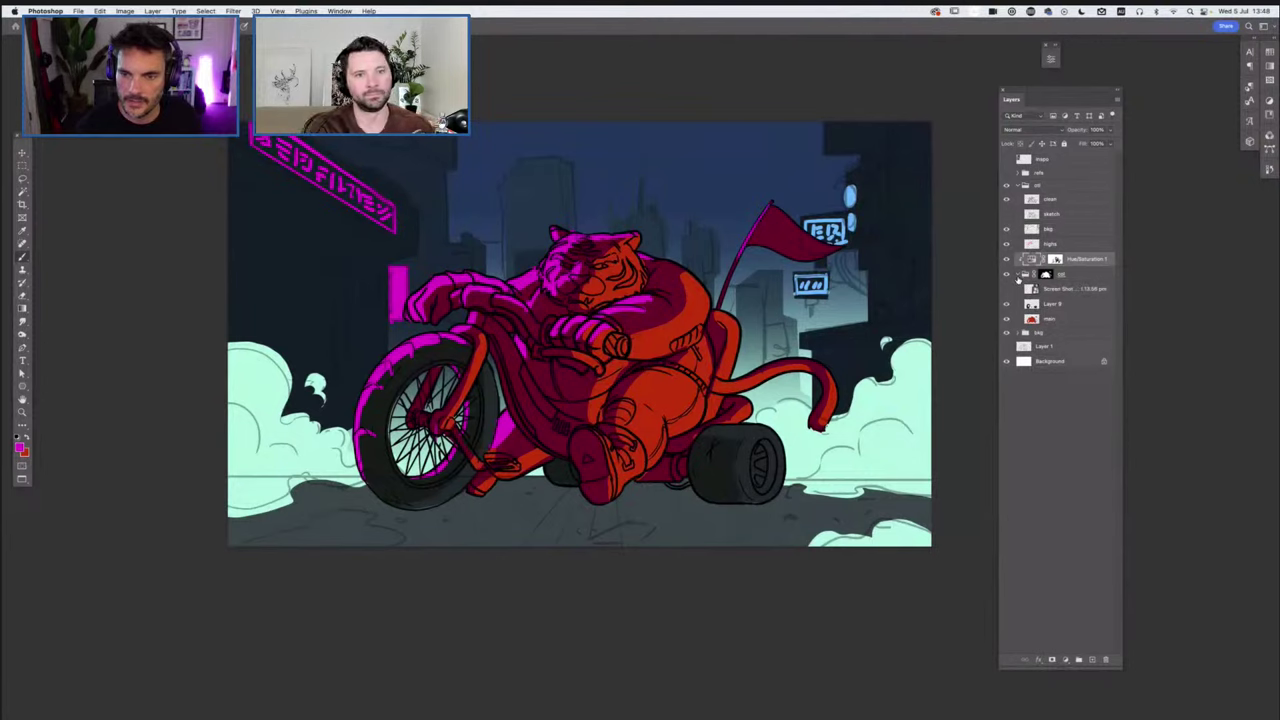
Try light-blue rim highlights on the highlights layer, sampled from the neon sign, along the seat back, the tiger's near arm and tail
left_click(1052, 247)
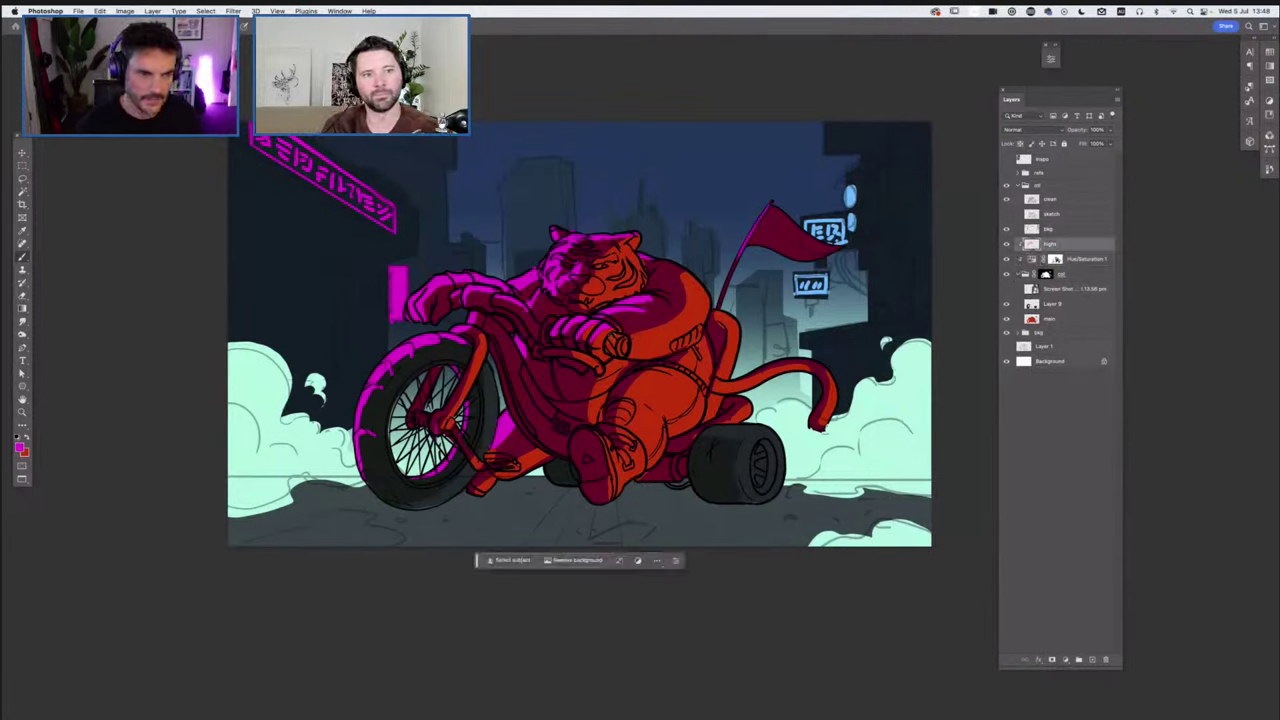
key("i")
left_click(830, 279, "alt")
key("i")
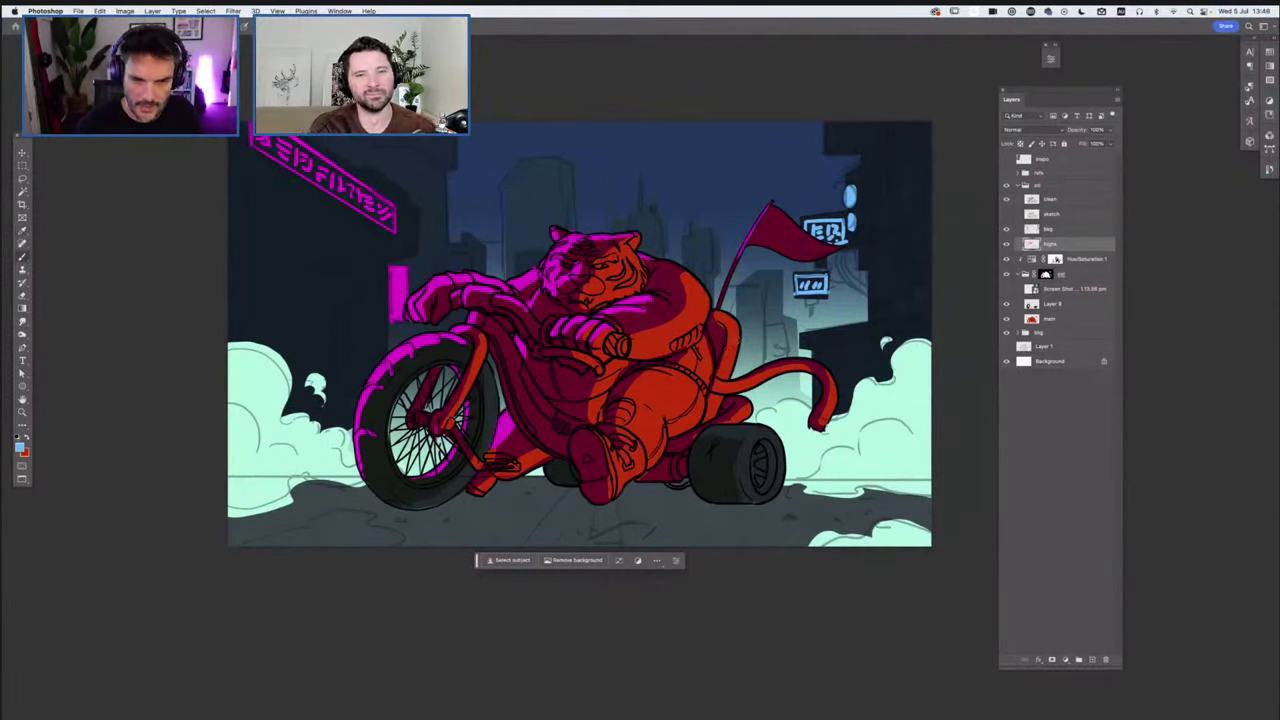
left_click_drag(738, 334, 721, 382)
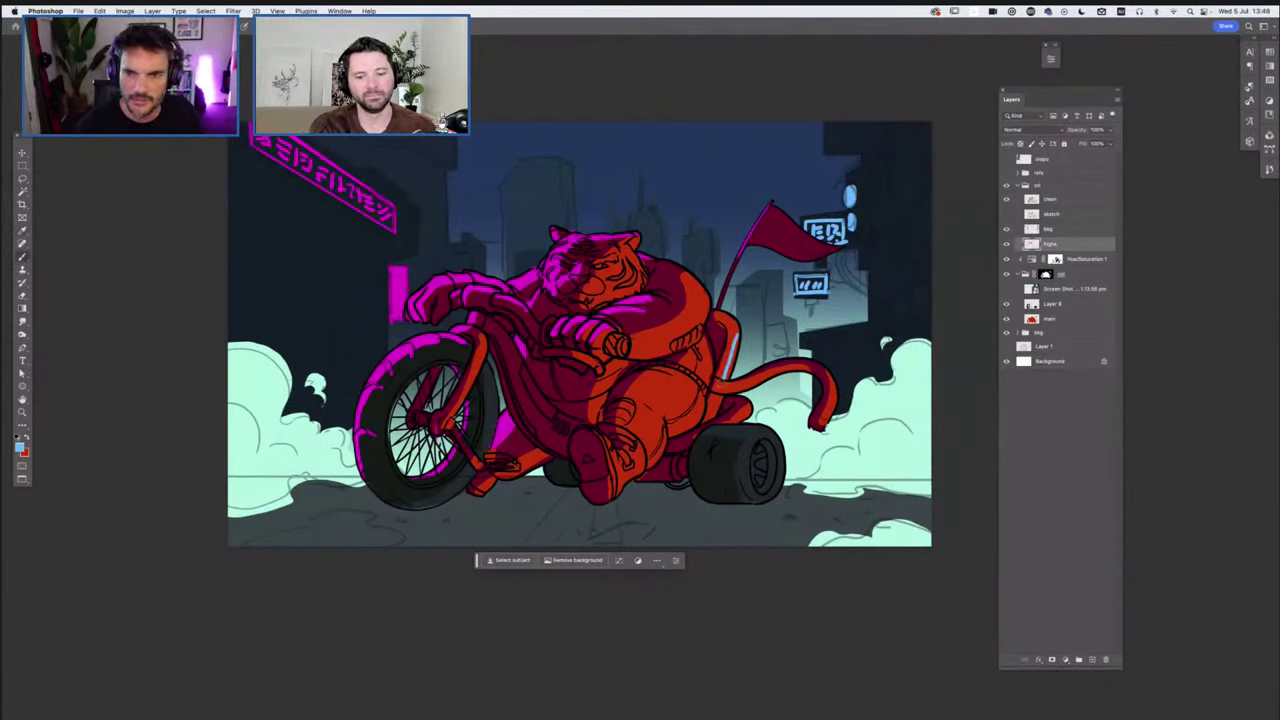
key("super+z")
mouse_move(725, 378)
left_mouse_down()
mouse_move(739, 336)
mouse_move(706, 300)
mouse_move(684, 350)
left_mouse_up()
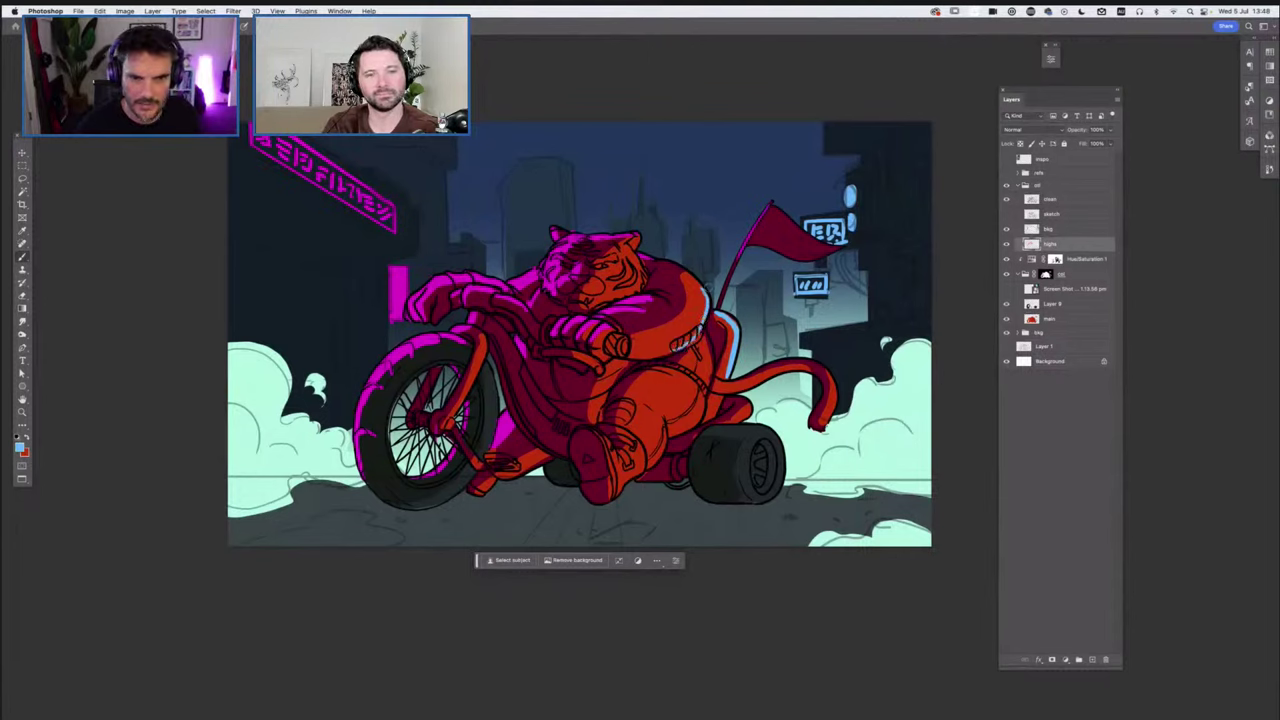
mouse_move(704, 332)
left_mouse_down()
mouse_move(712, 377)
mouse_move(810, 360)
mouse_move(832, 382)
left_mouse_up()
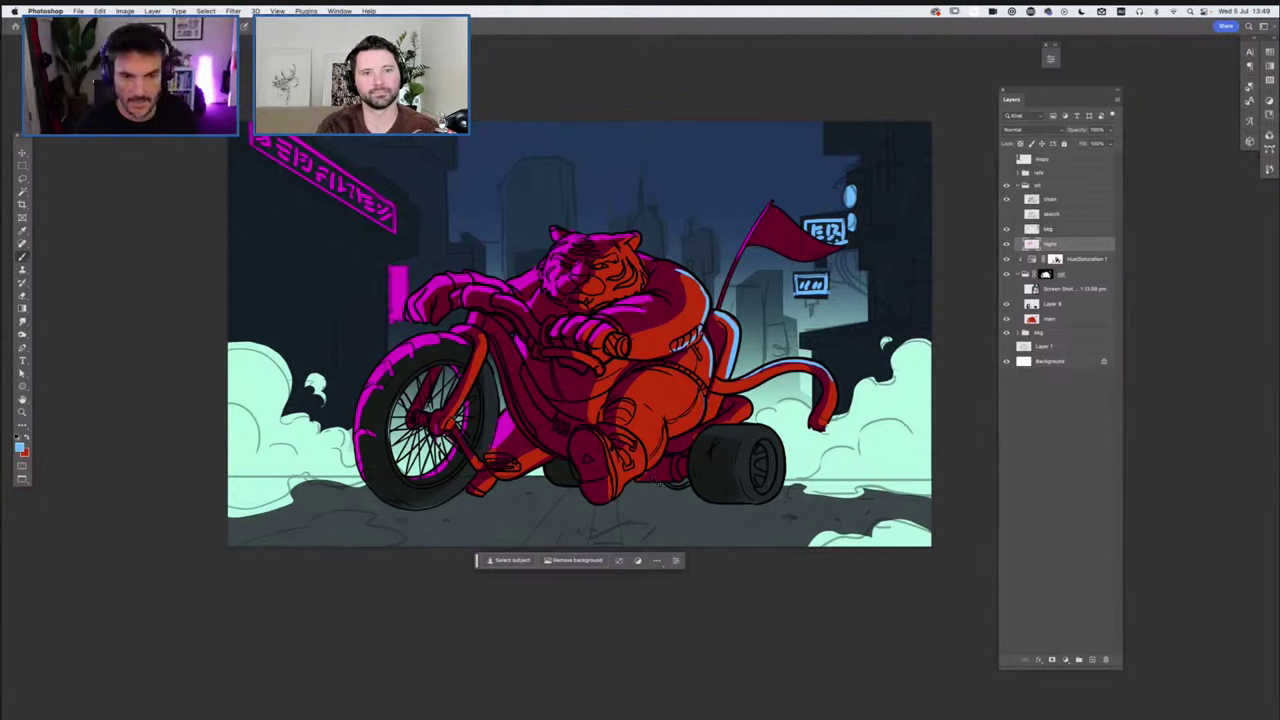
Remove the light-blue rim highlights from the tiger's arm, back, tail and the seat
key("super+z")
key("super+z")
key("super+z")
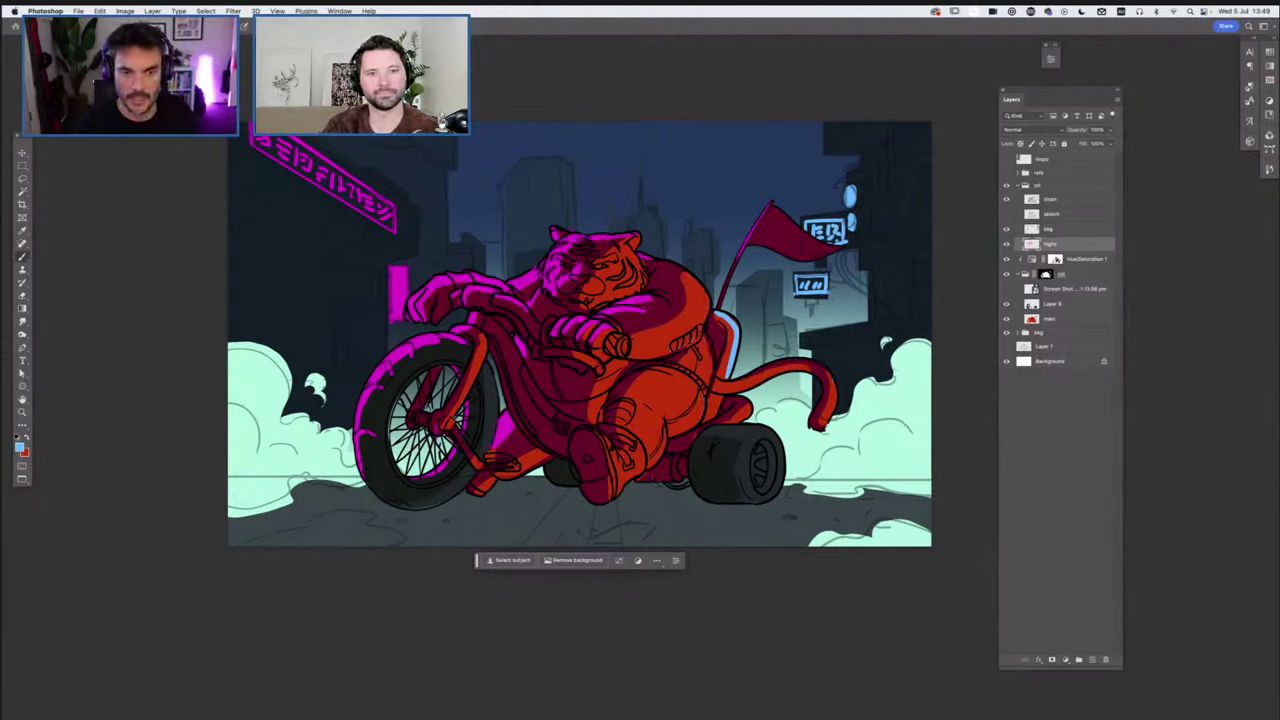
left_click_drag(736, 314, 718, 376)
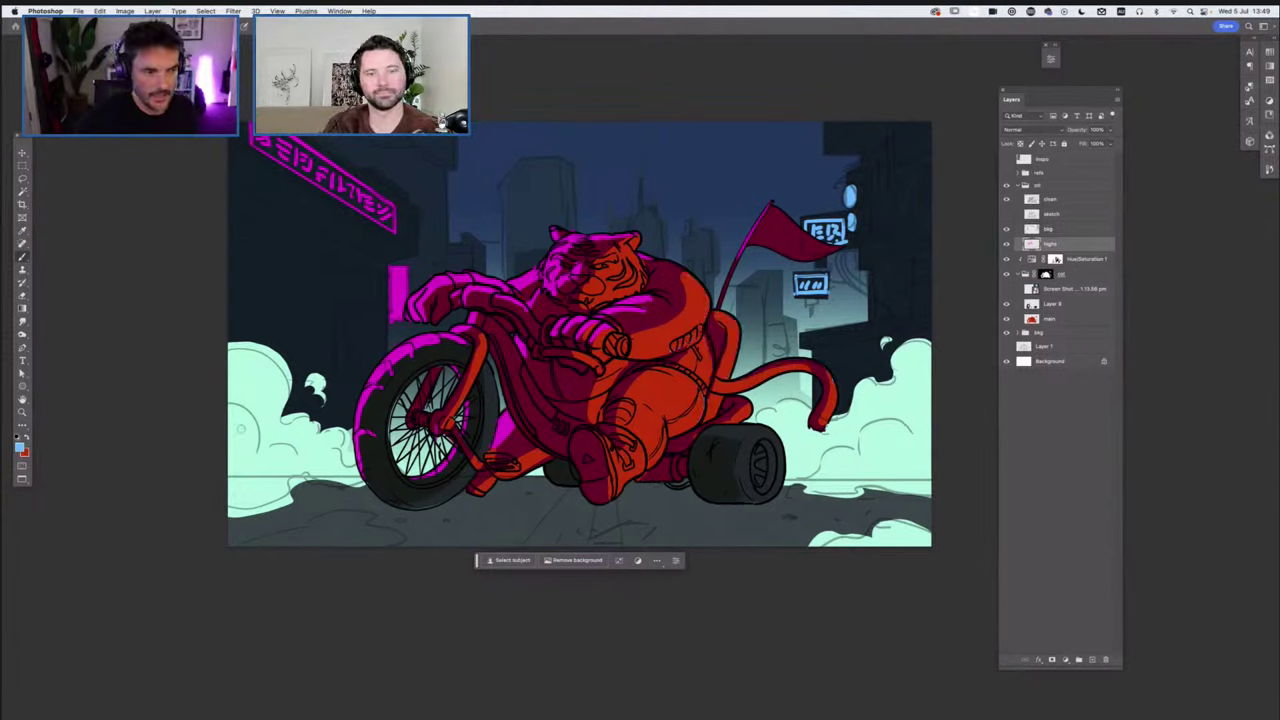
Change the paint colour to a saturated golden yellow and paint rim highlights on the tiger's near arm, cuff, cheek and the seat back
key("n")
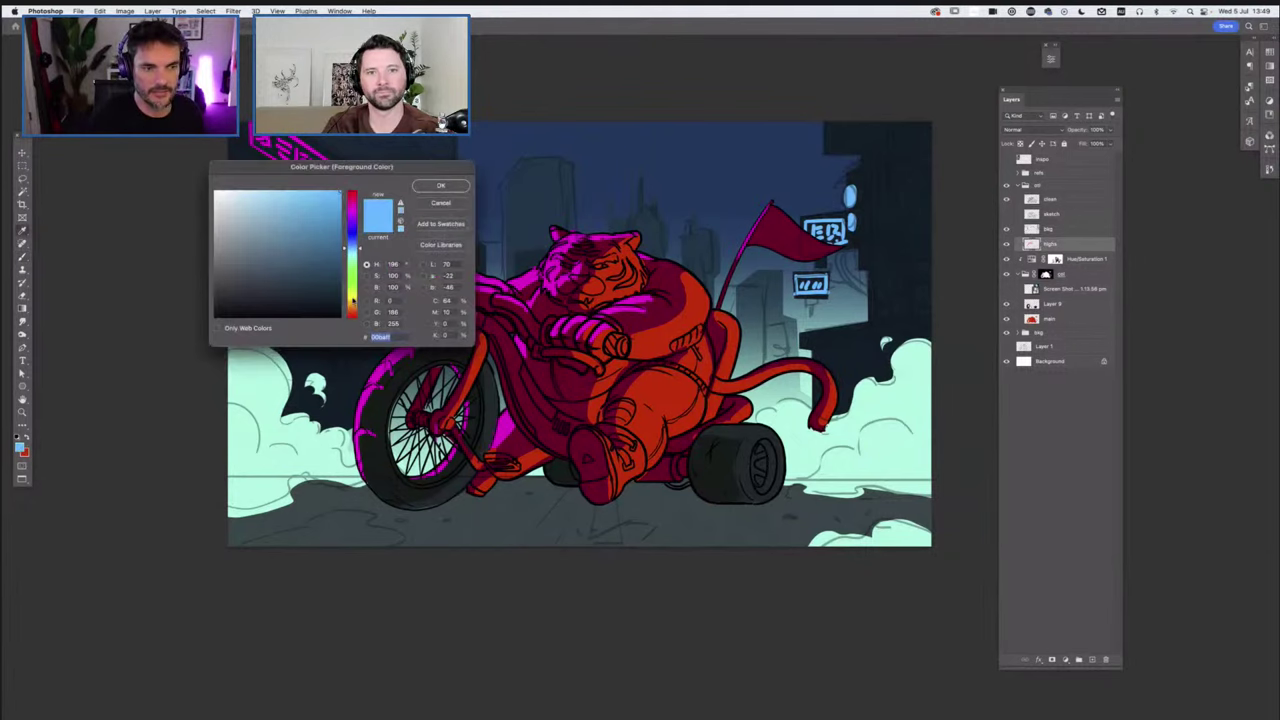
left_click(352, 304)
left_click_drag(352, 301, 356, 302)
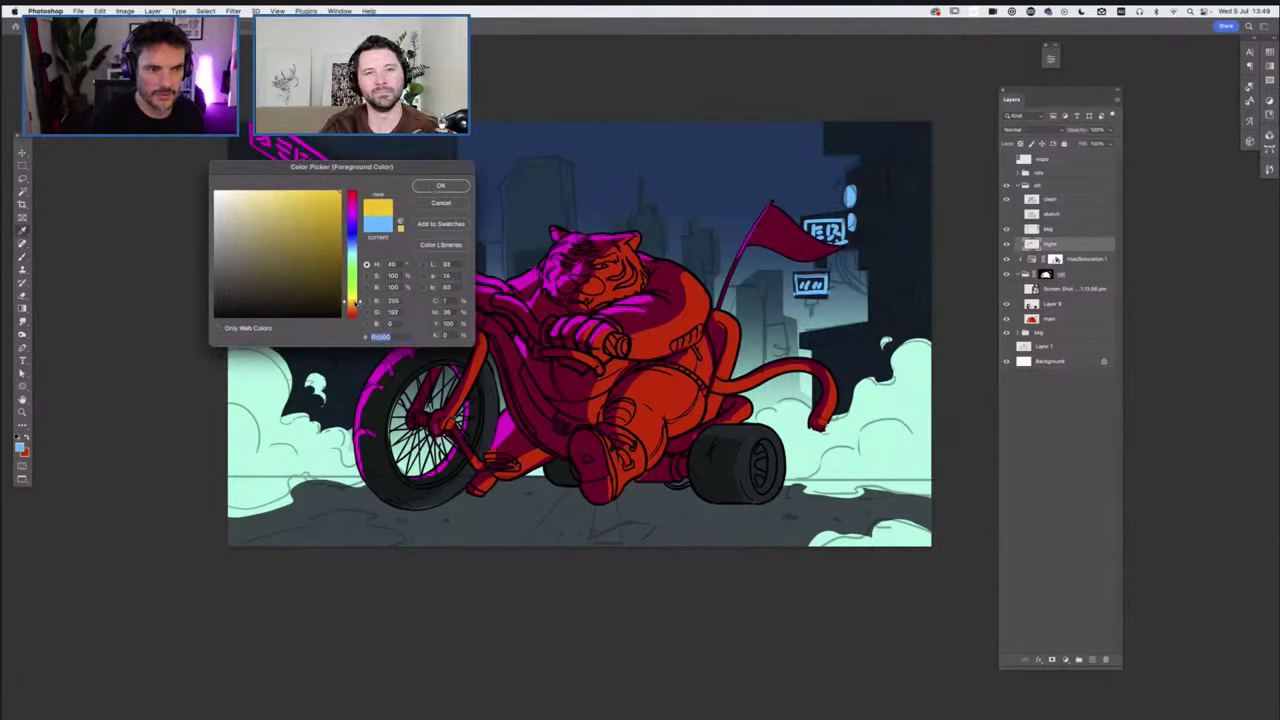
key("Return")
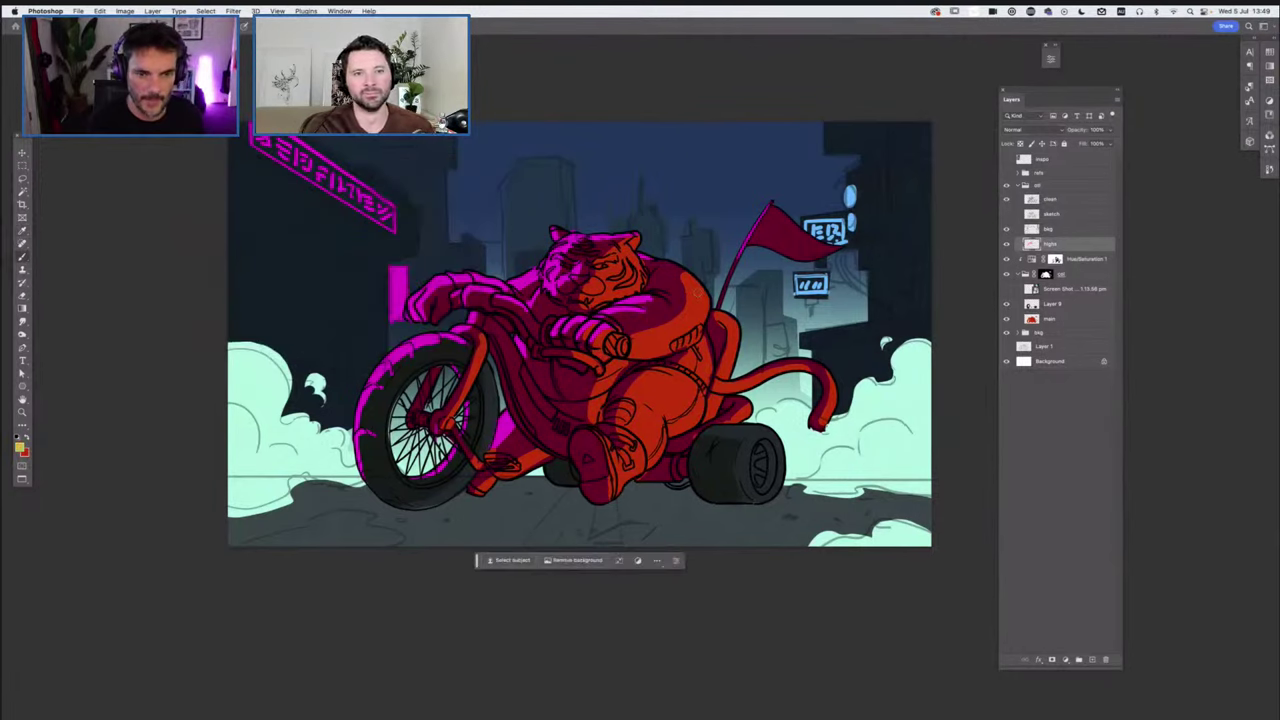
mouse_move(702, 287)
left_mouse_down()
mouse_move(694, 340)
mouse_move(648, 357)
left_mouse_up()
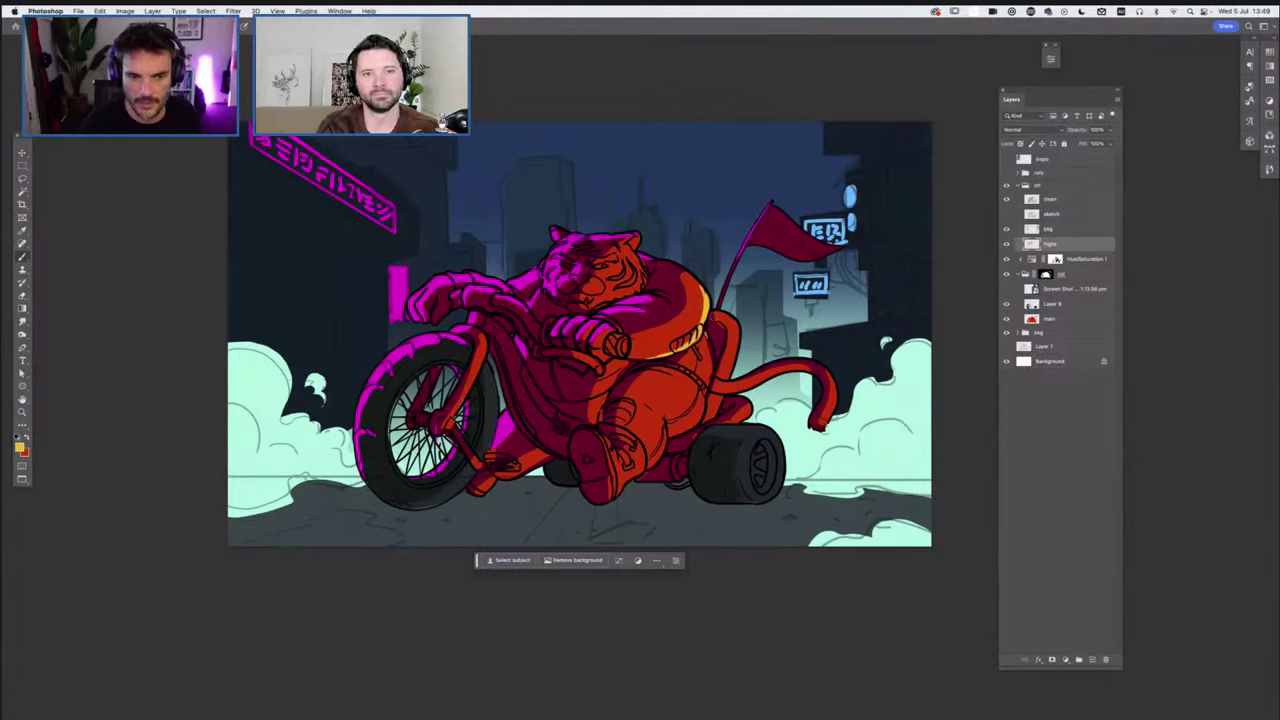
mouse_move(714, 313)
left_mouse_down()
mouse_move(738, 333)
mouse_move(729, 372)
left_mouse_up()
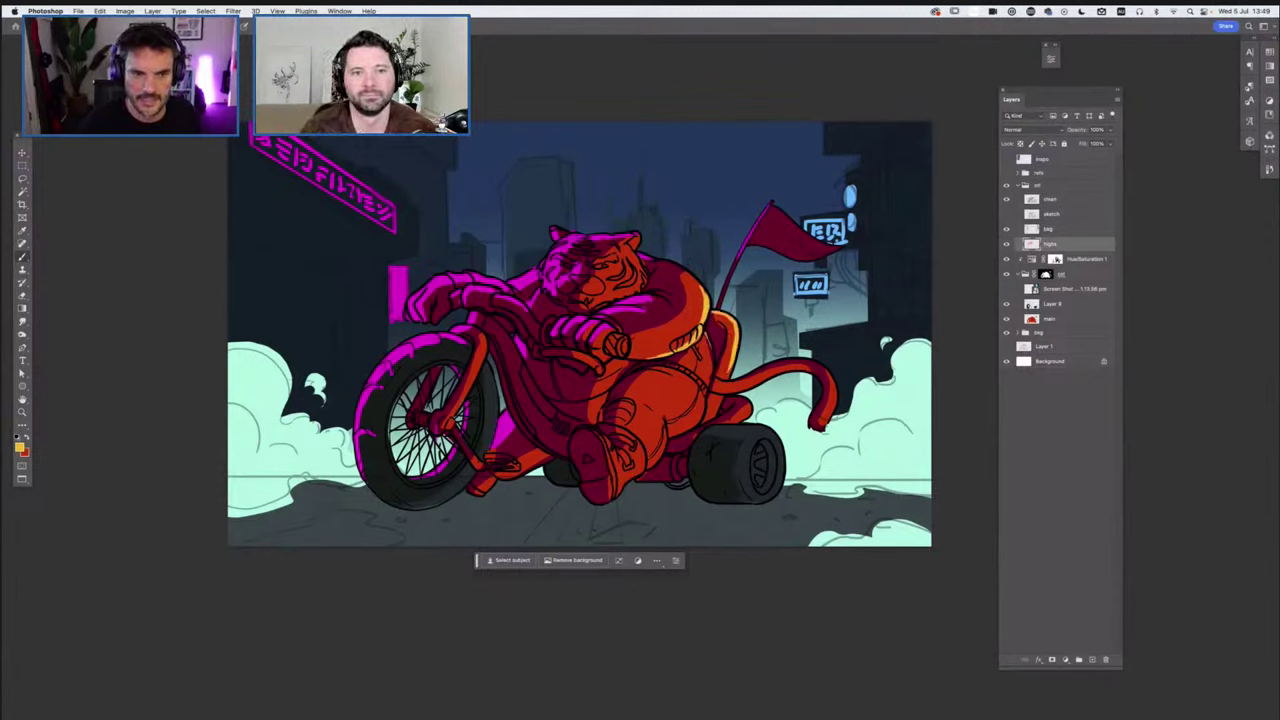
left_click_drag(643, 260, 637, 290)
Paint golden-yellow rim highlights along the rear tyre, the tiger's belly, near leg, boot and the curl of its tail
mouse_move(709, 340)
left_mouse_down()
mouse_move(702, 405)
mouse_move(781, 468)
mouse_move(775, 443)
mouse_move(781, 482)
left_mouse_up()
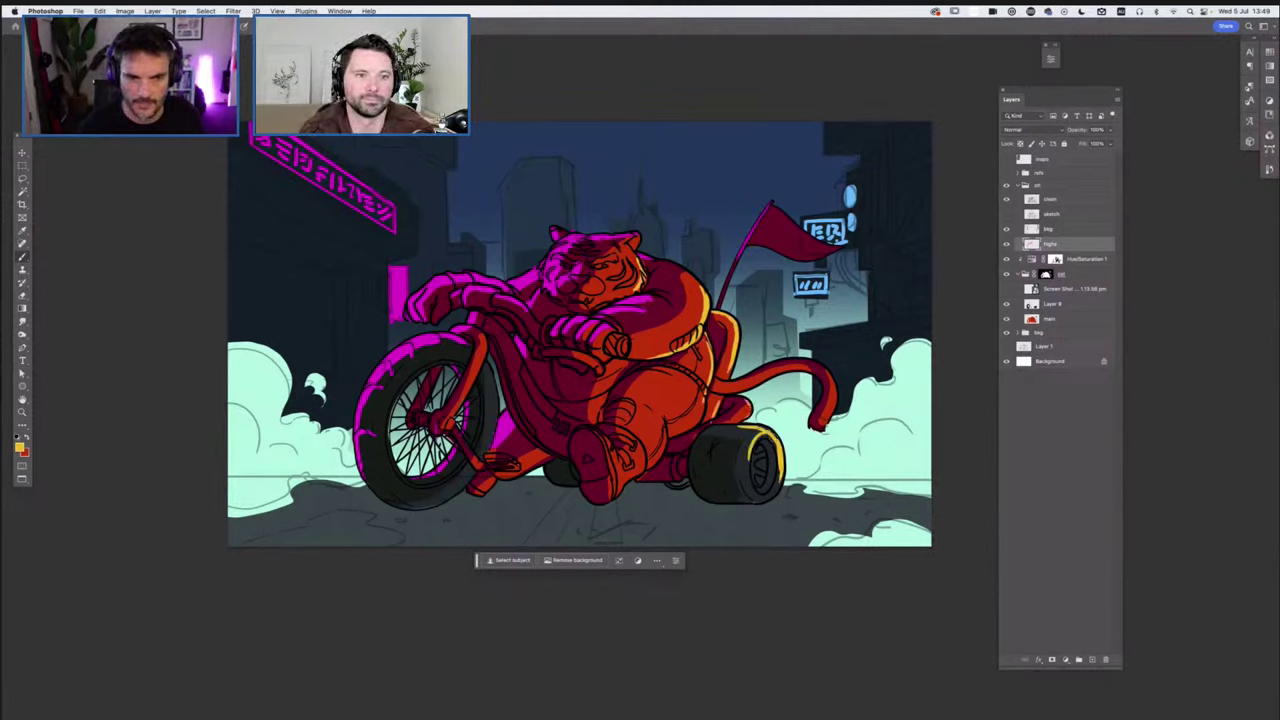
left_click_drag(762, 429, 777, 452)
left_click_drag(717, 394, 613, 492)
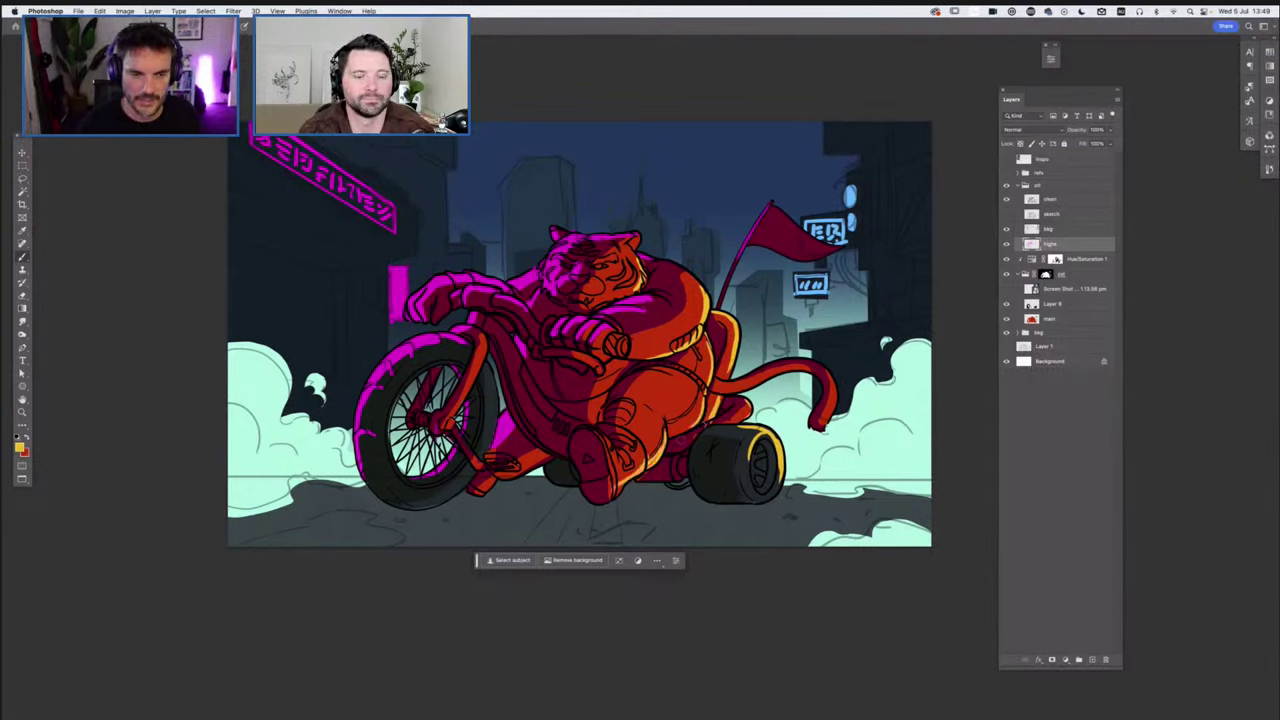
left_click_drag(836, 382, 826, 426)
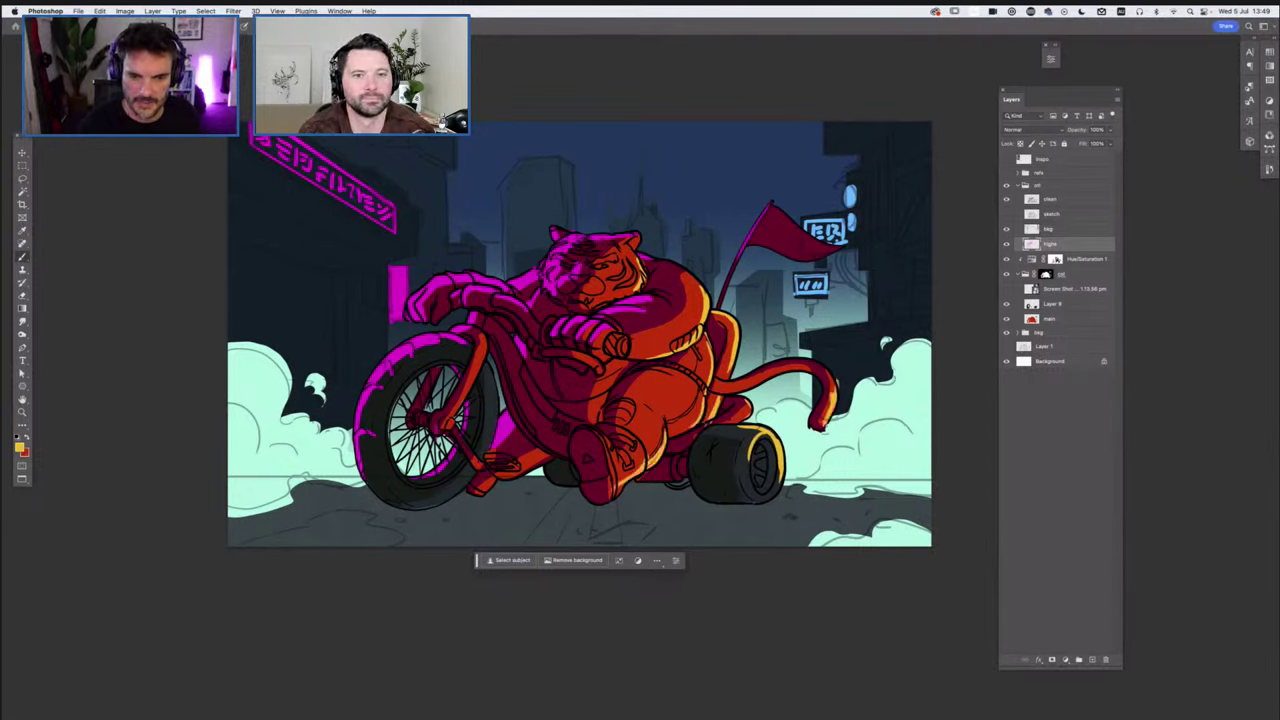
left_click_drag(814, 358, 834, 392)
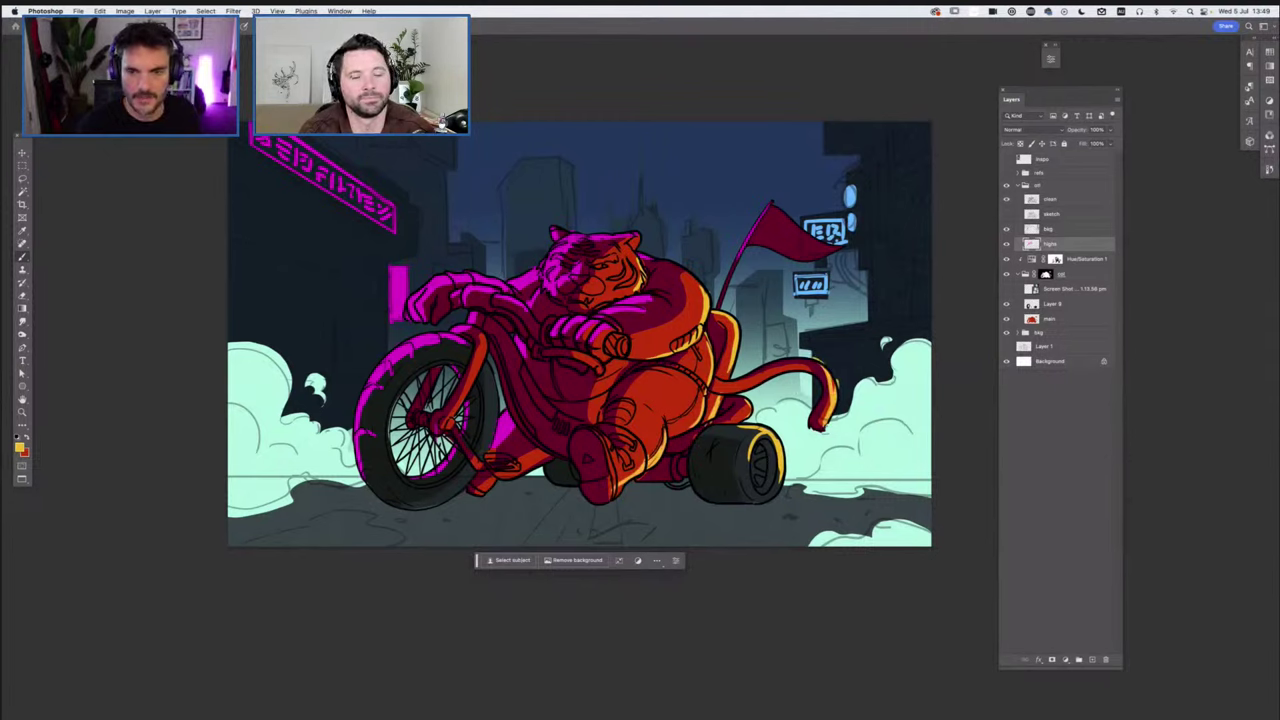
Add a new layer between the smoke and ground layers of the background group and name it yellow
left_click(1019, 332)
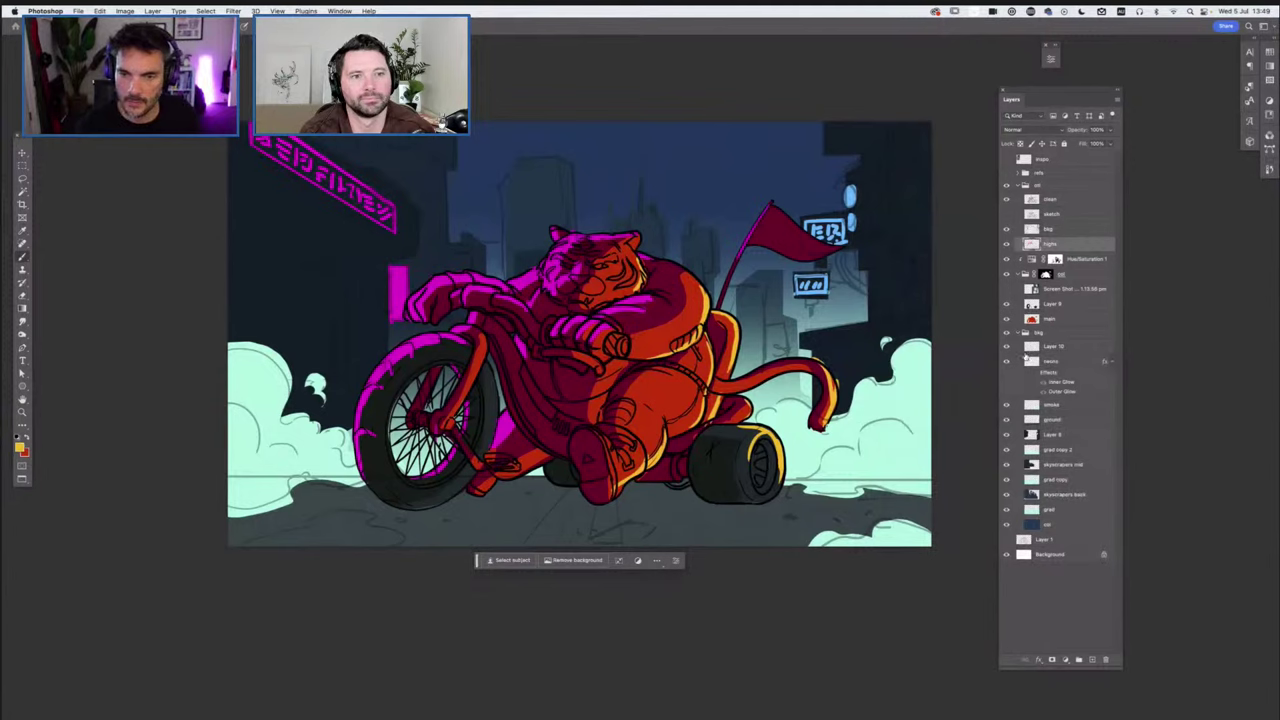
left_click(1110, 362)
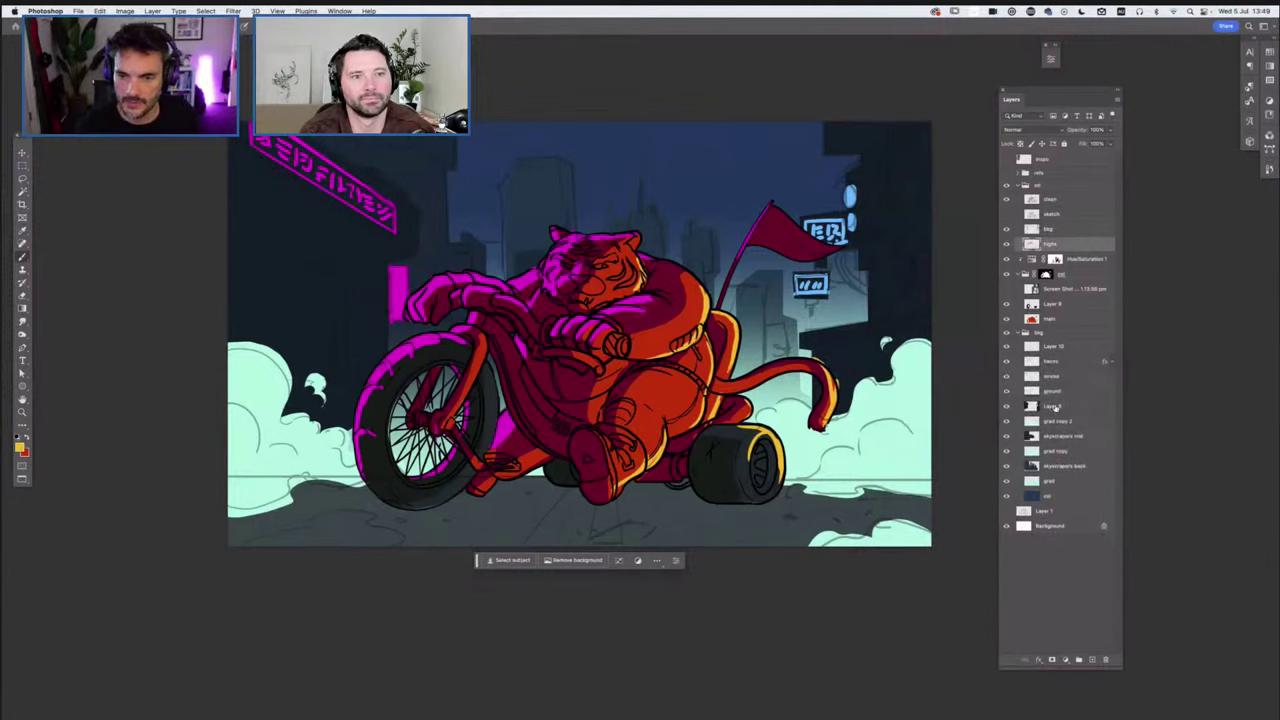
left_click(1048, 380)
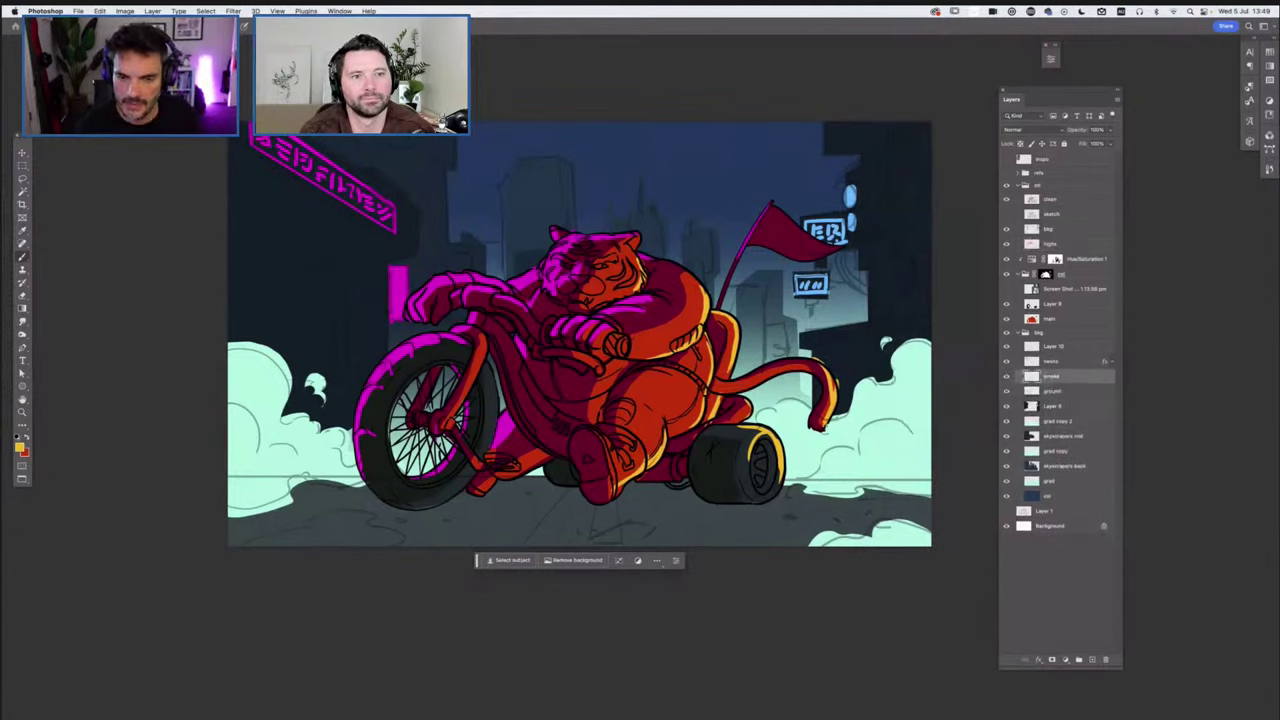
left_click(1050, 390)
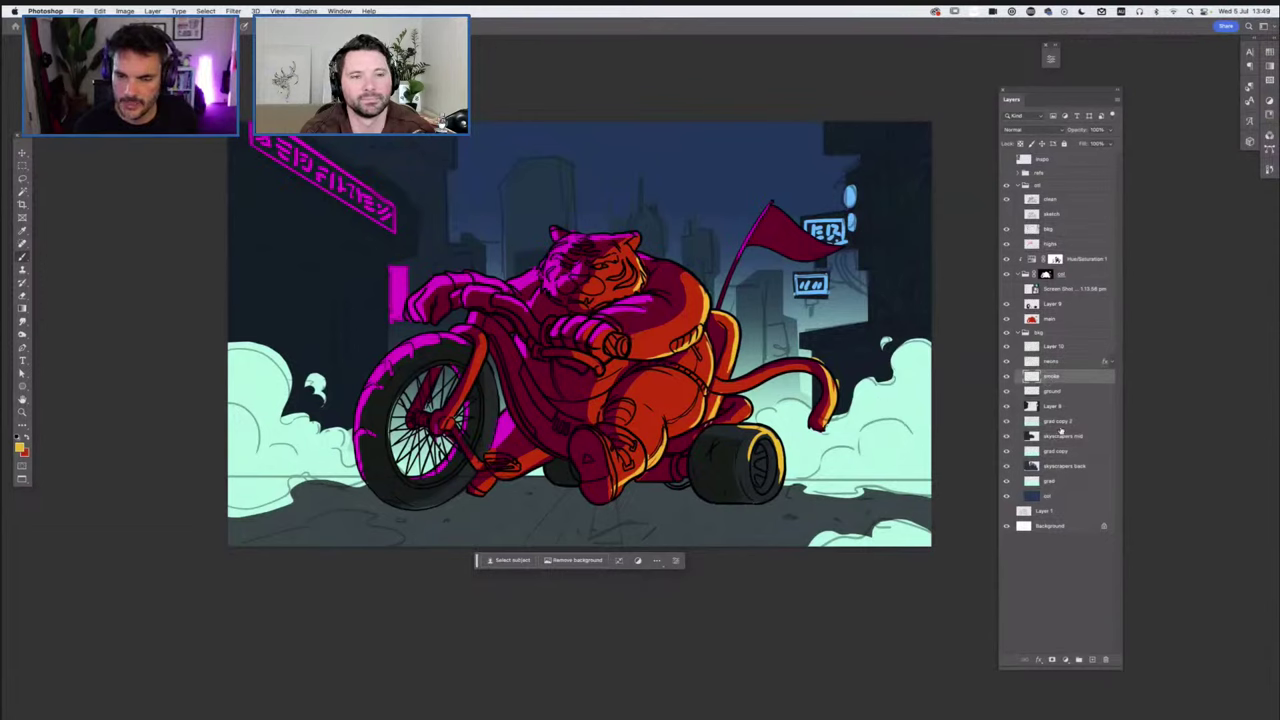
left_click(1091, 660)
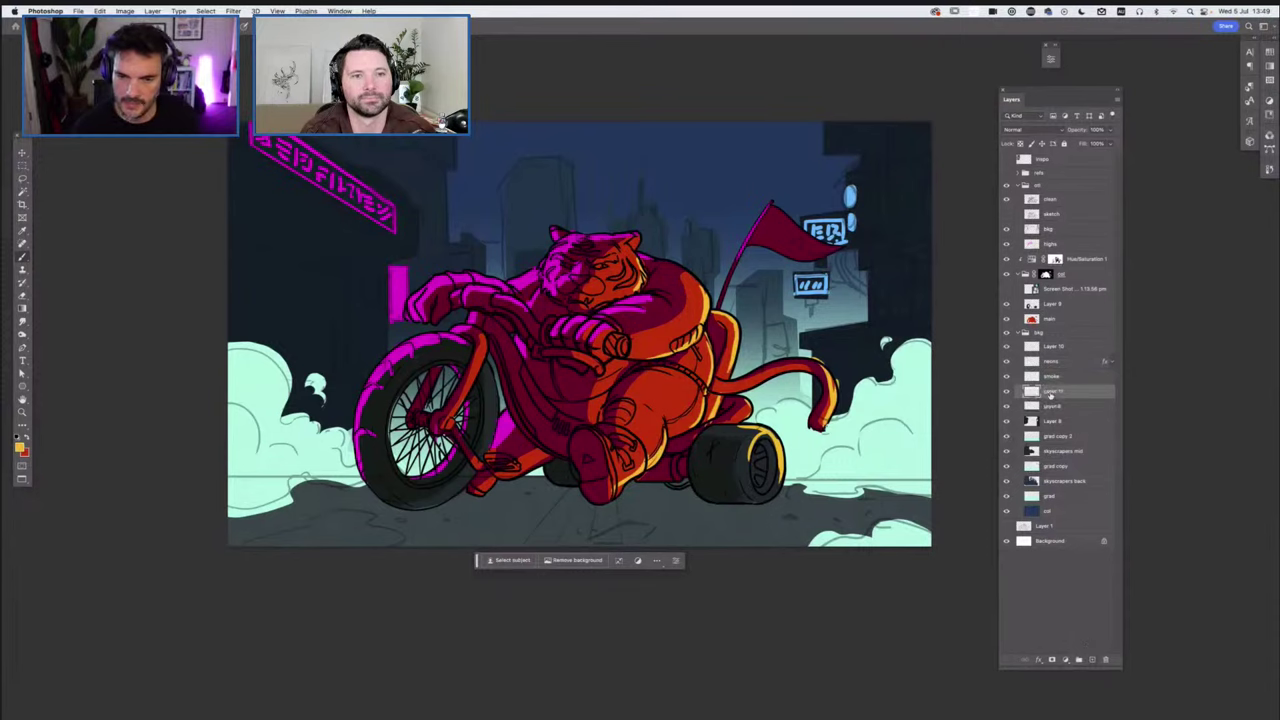
double_click(1053, 391)
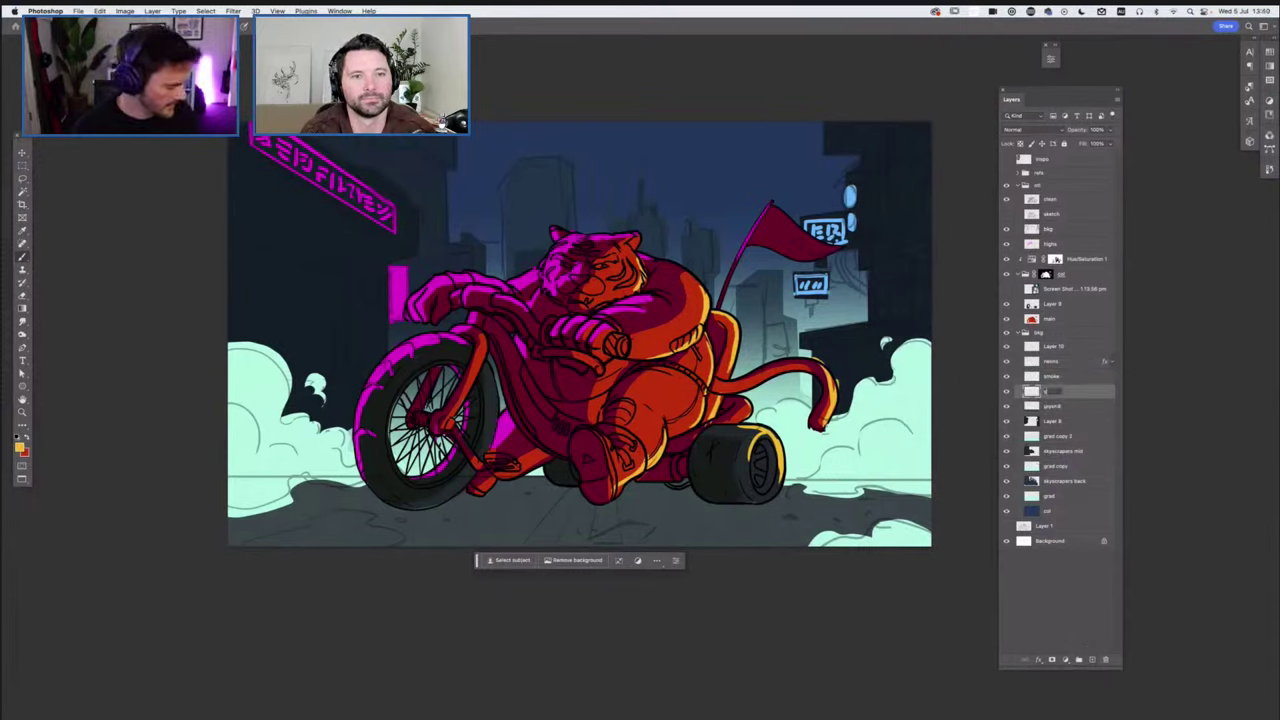
type("paintw")
key("Return")
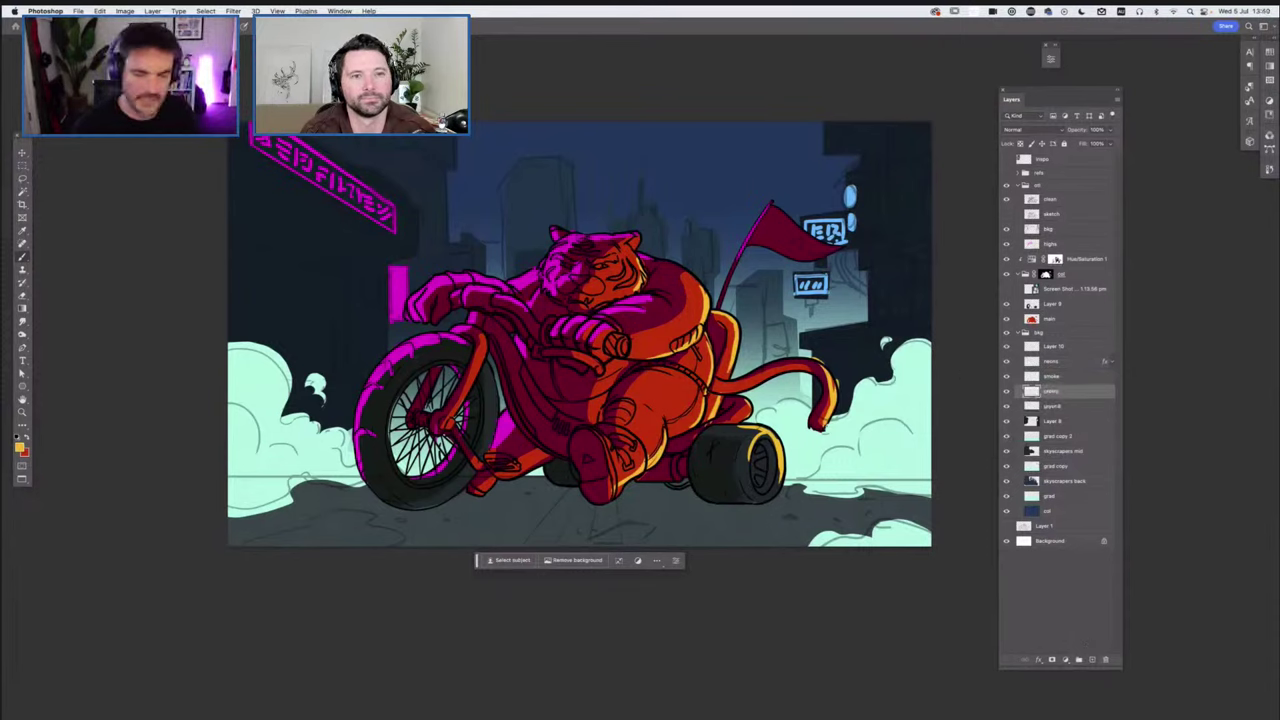
Apply a yellow-to-transparent gradient on the yellow layer so a warm glow spreads in from the scene's lower-right corner behind the trike
key("g")
key("super+minus")
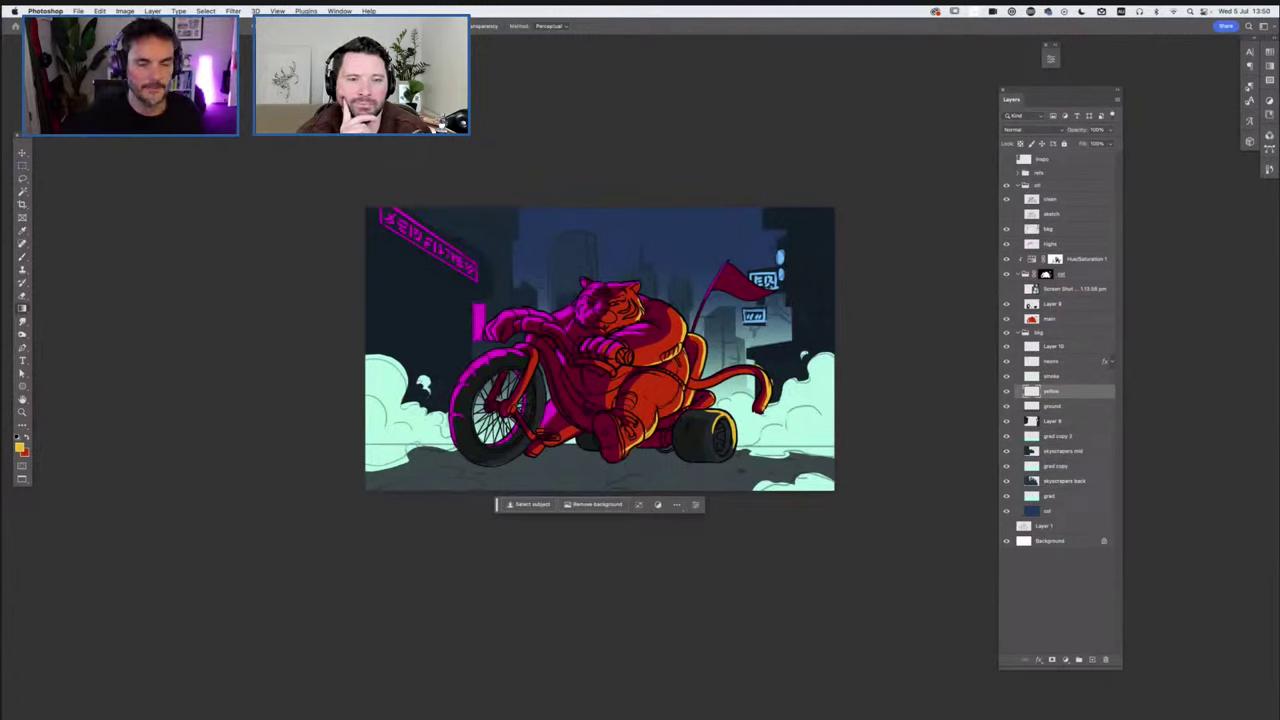
left_click_drag(630, 306, 859, 448)
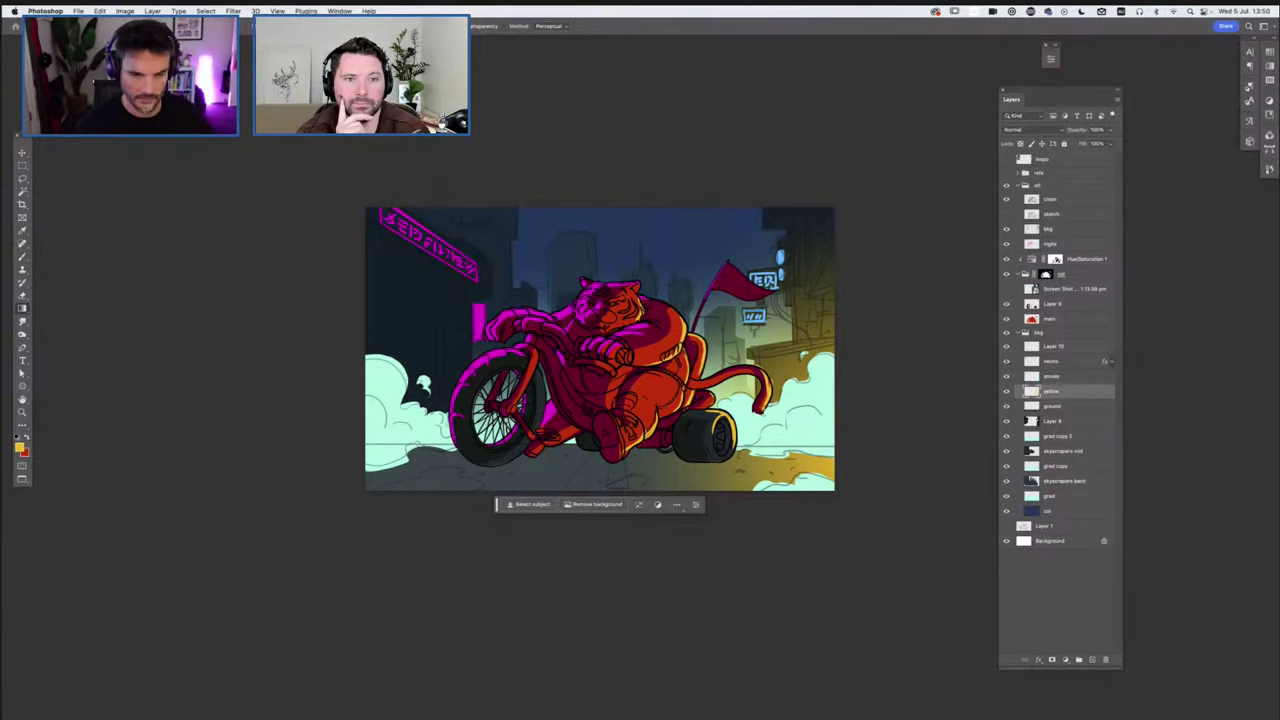
key("super+equal")
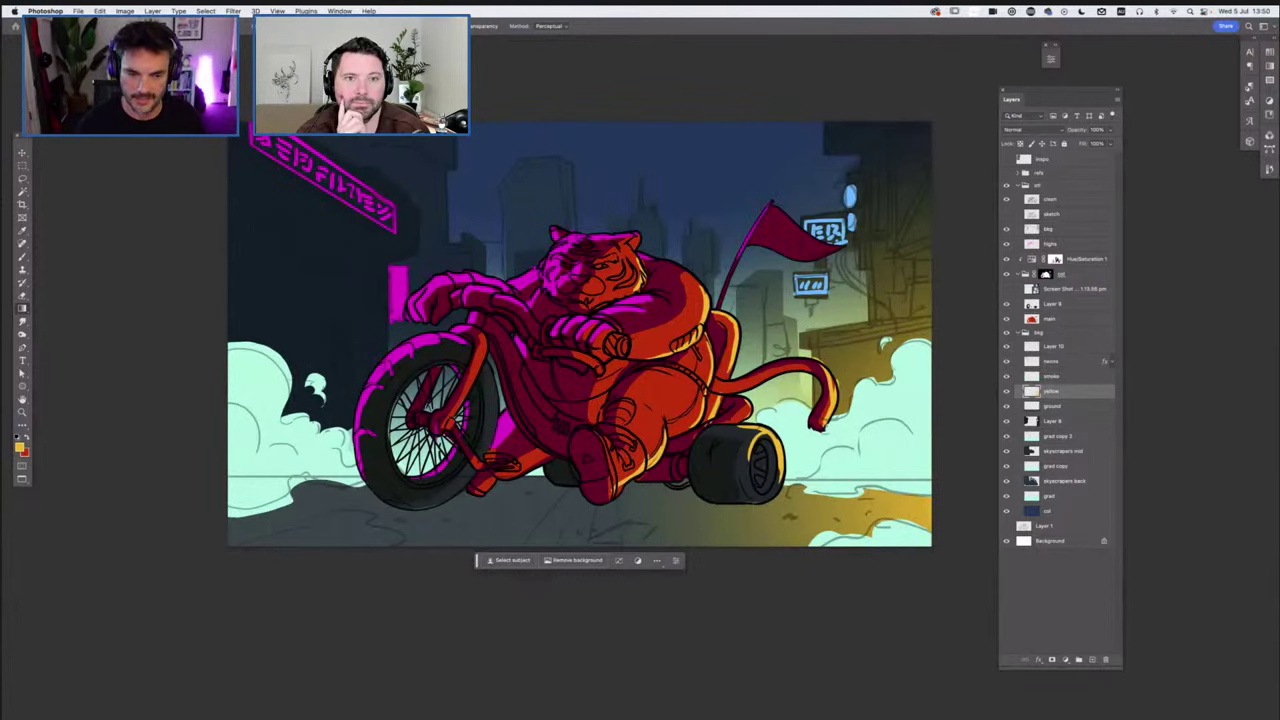
key("super+minus")
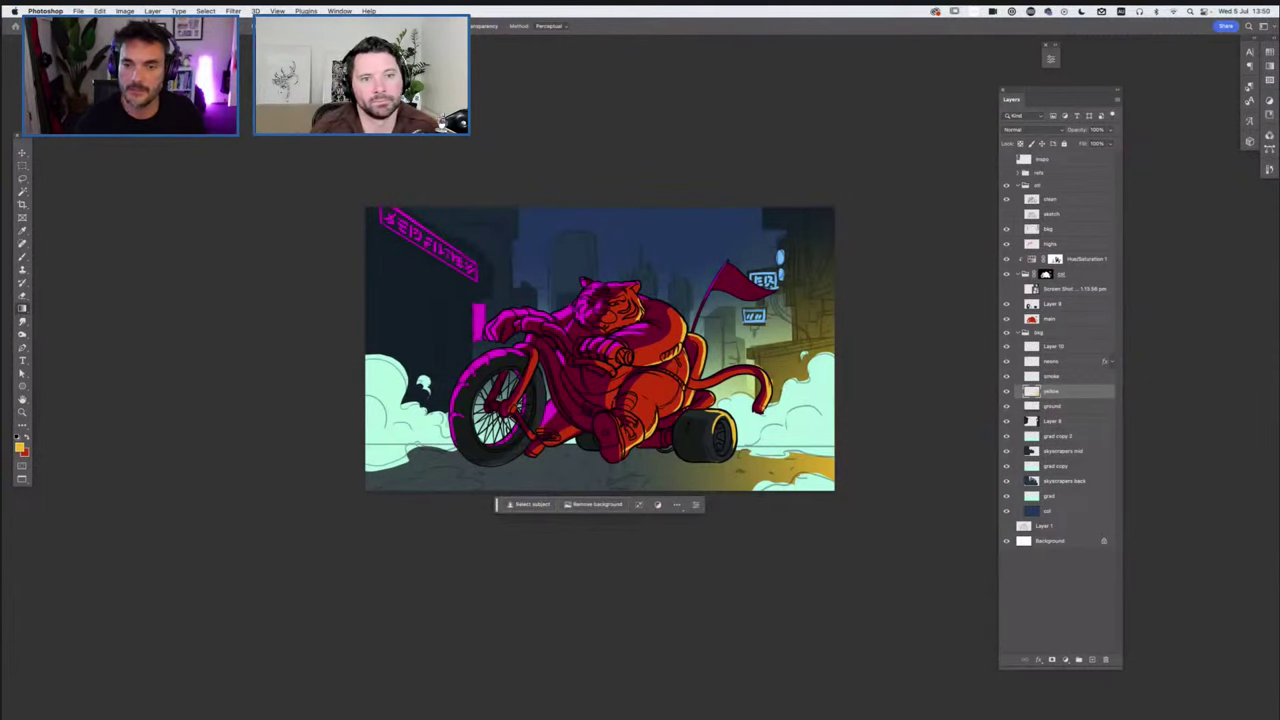
Hide the character's main base-colour layer and show it again
left_click(1018, 333)
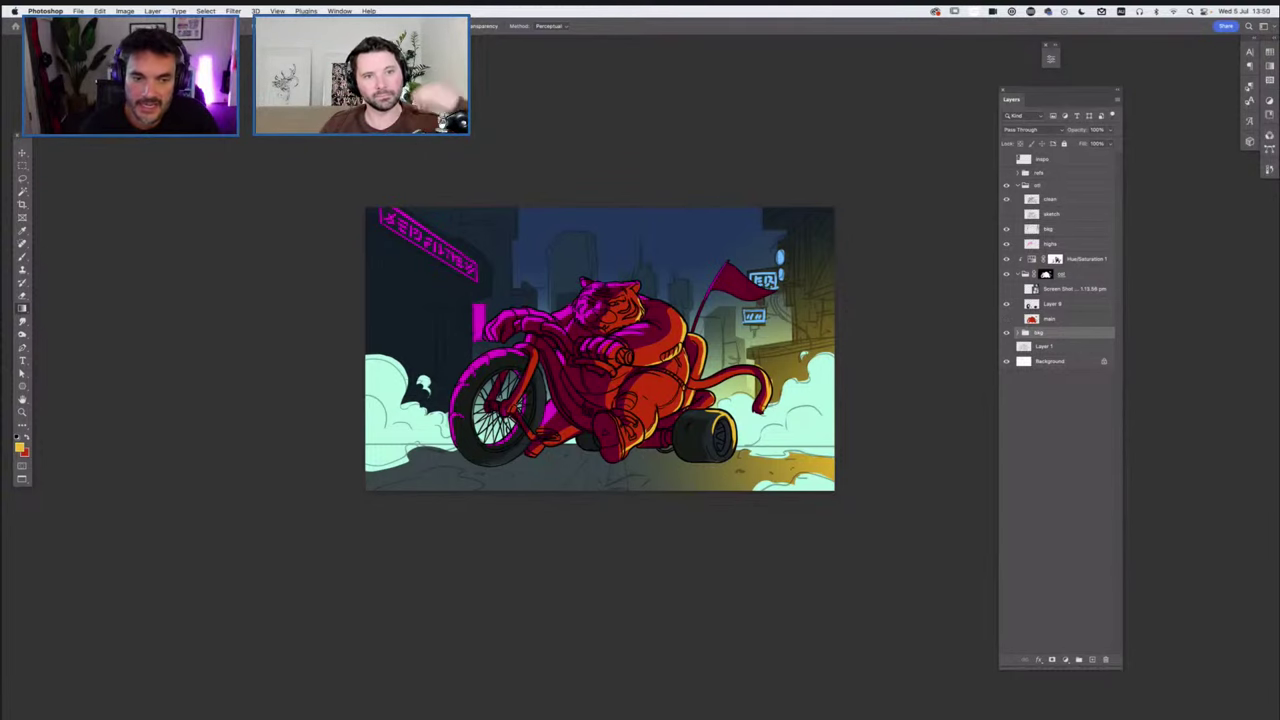
left_click(1006, 319)
key("super+shift+z")
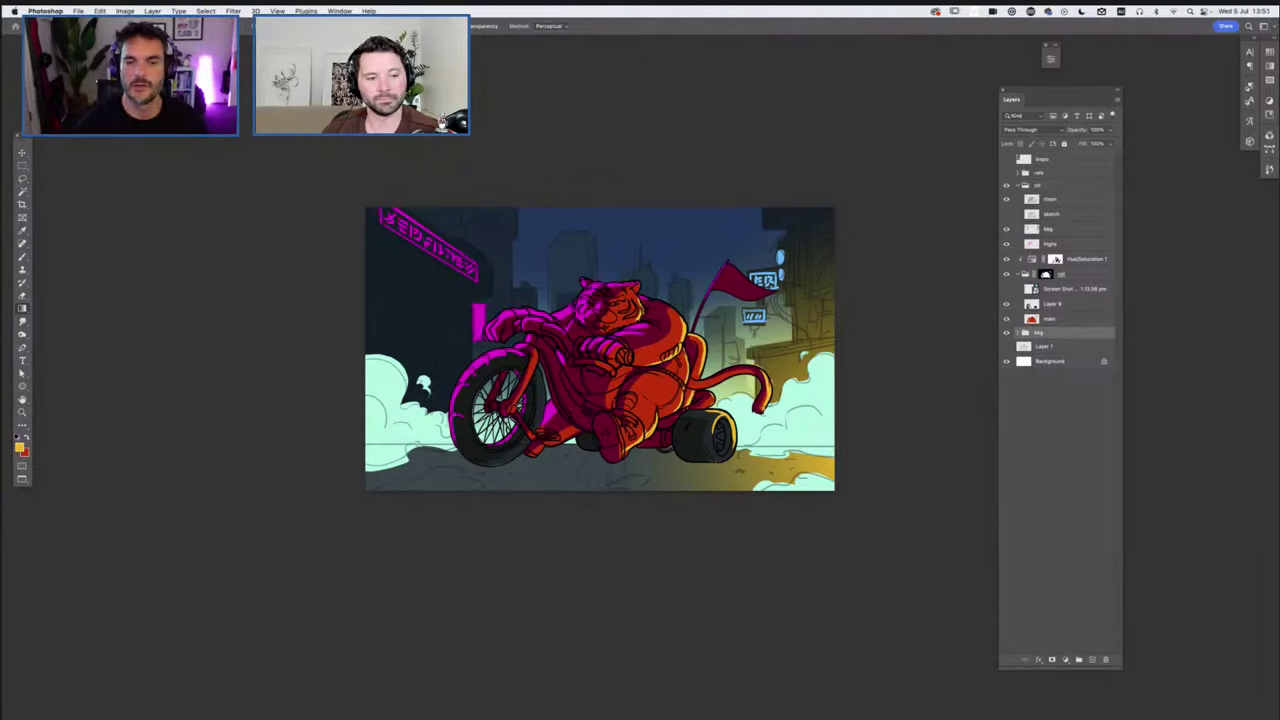
Darken the left part of the ground layer in the background group with gradients of a darker teal-grey based on the sampled ground colour
left_click(1018, 333)
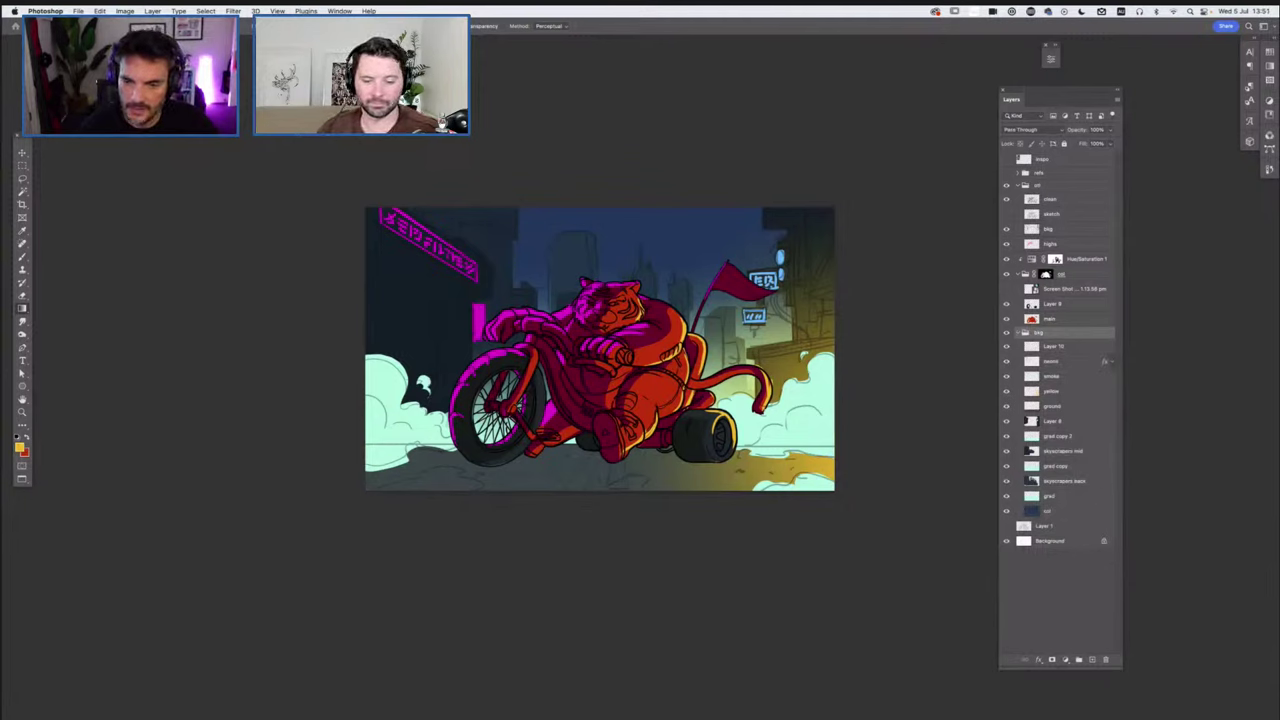
left_click(1053, 406)
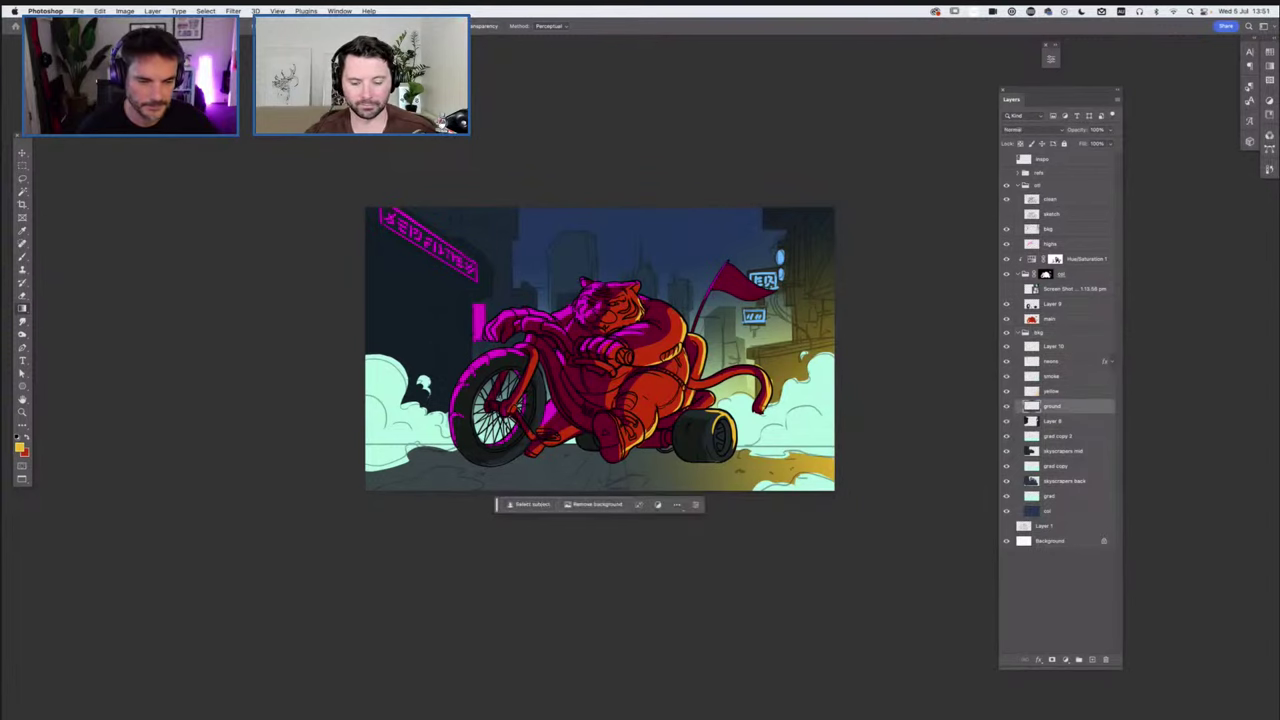
key("i")
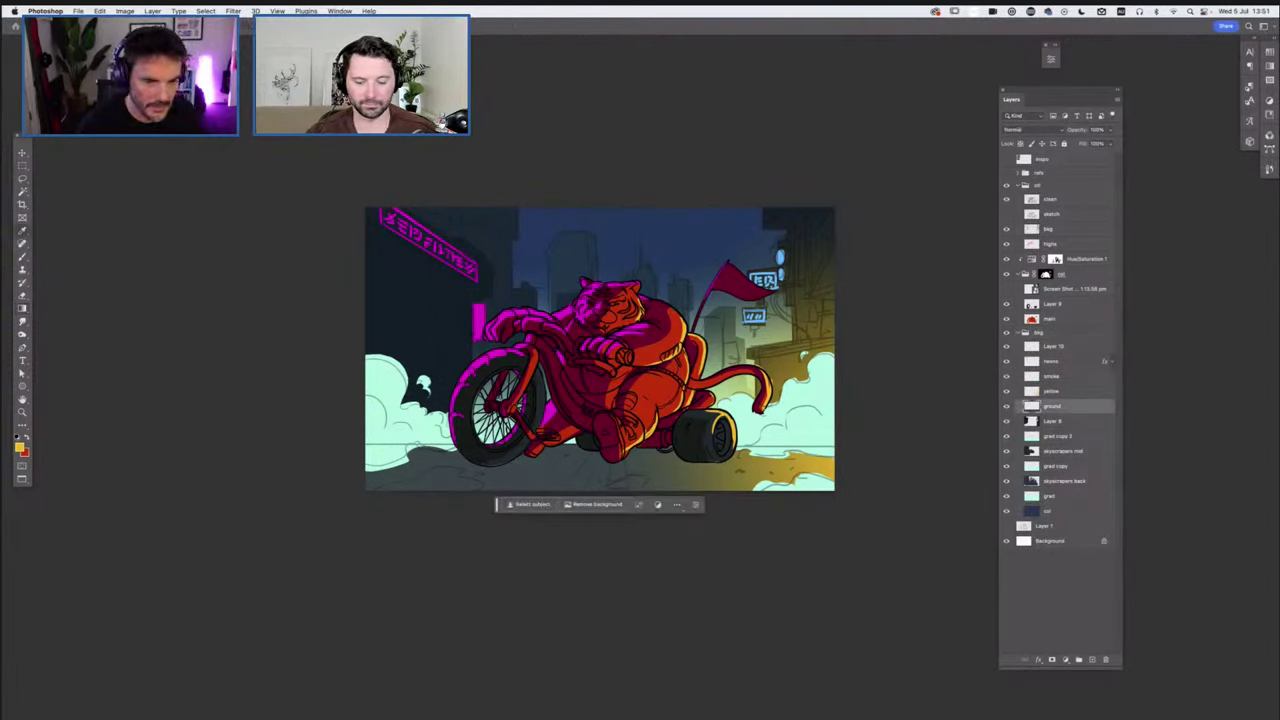
left_click(703, 476, "alt")
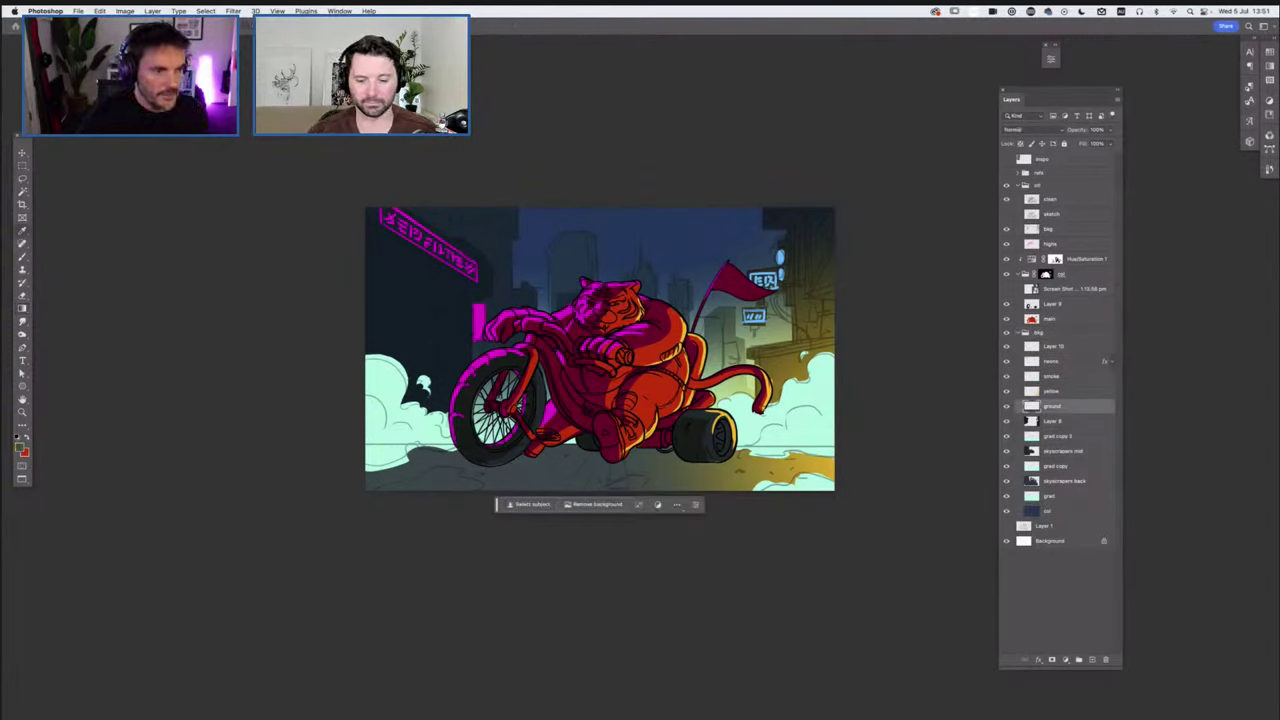
left_click(20, 448)
left_click(264, 291)
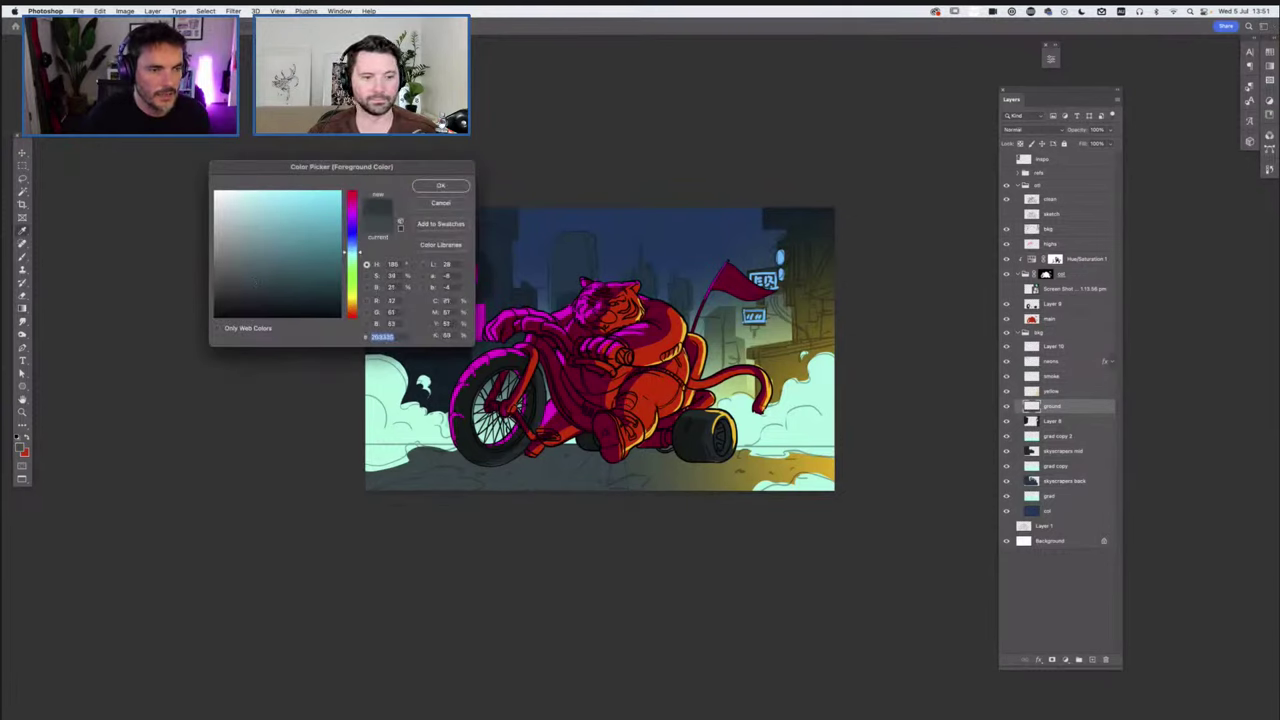
left_click_drag(257, 283, 275, 296)
key("Return")
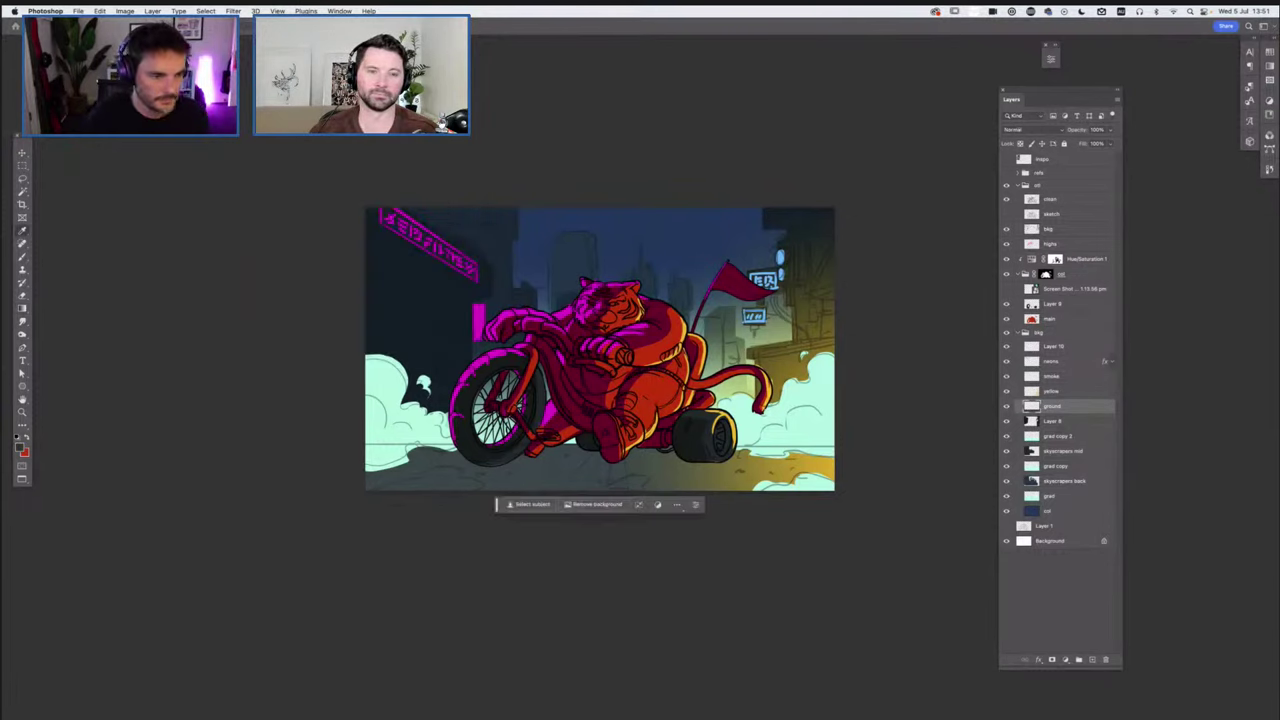
key("g")
left_click_drag(347, 462, 518, 471)
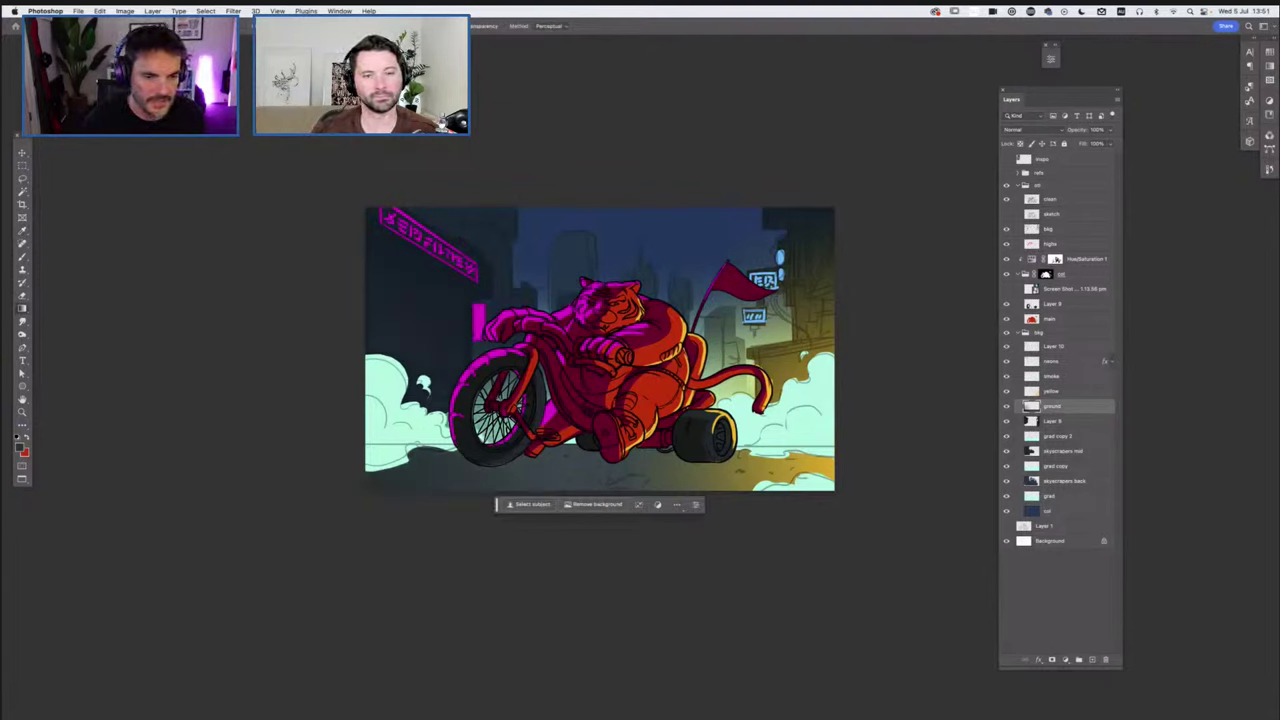
left_click_drag(395, 455, 568, 471)
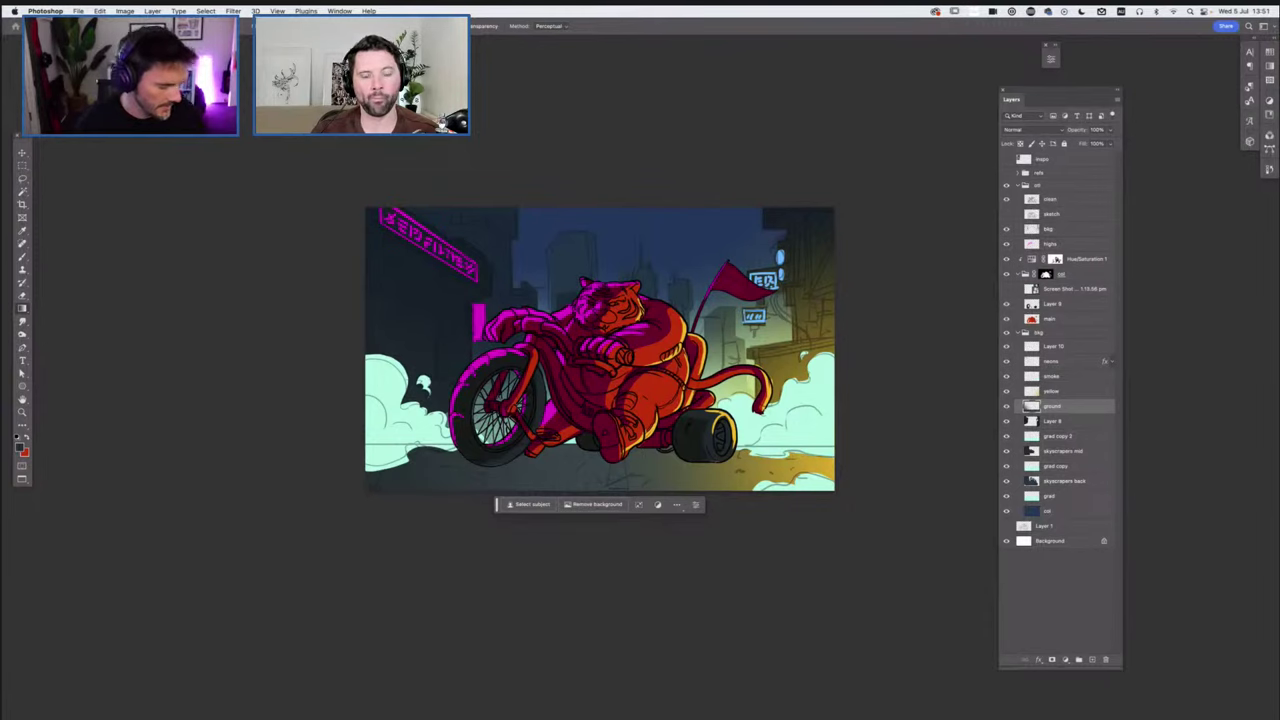
Outline a puddle-shaped lasso selection on the ground along the canvas's bottom edge, in front of the trike's front wheel
key("super+equal")
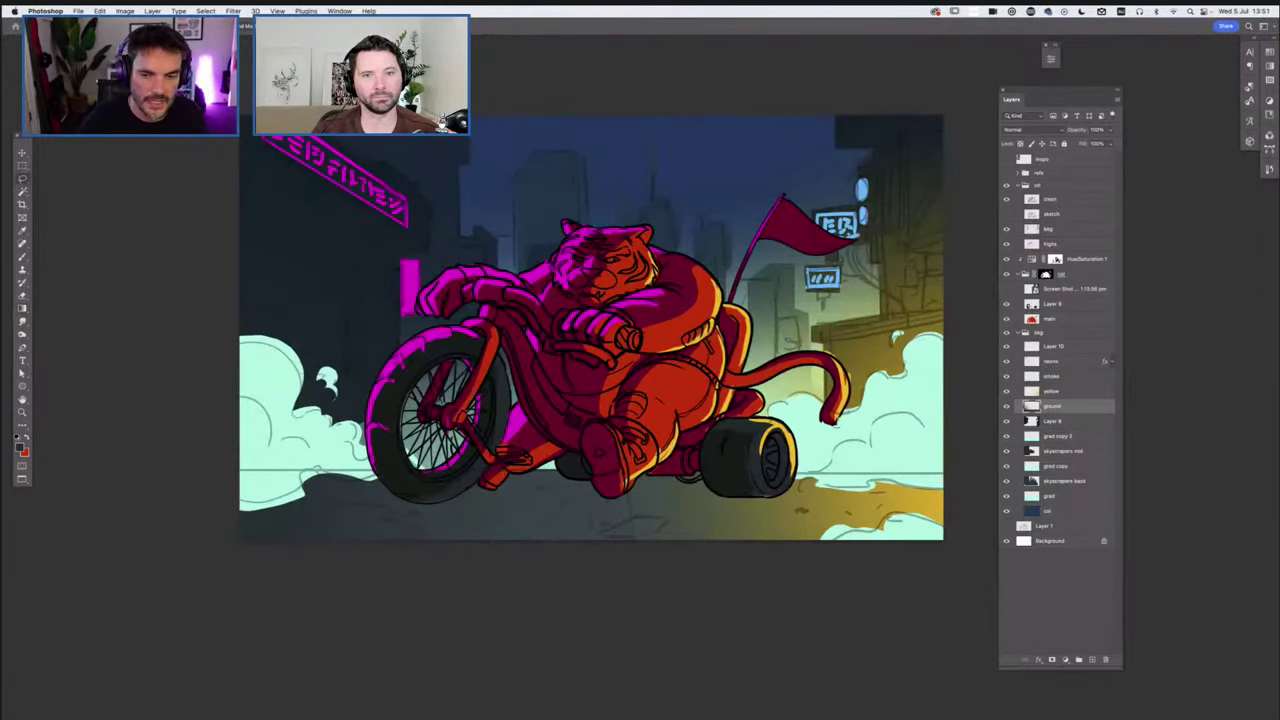
left_click_drag(591, 328, 738, 265)
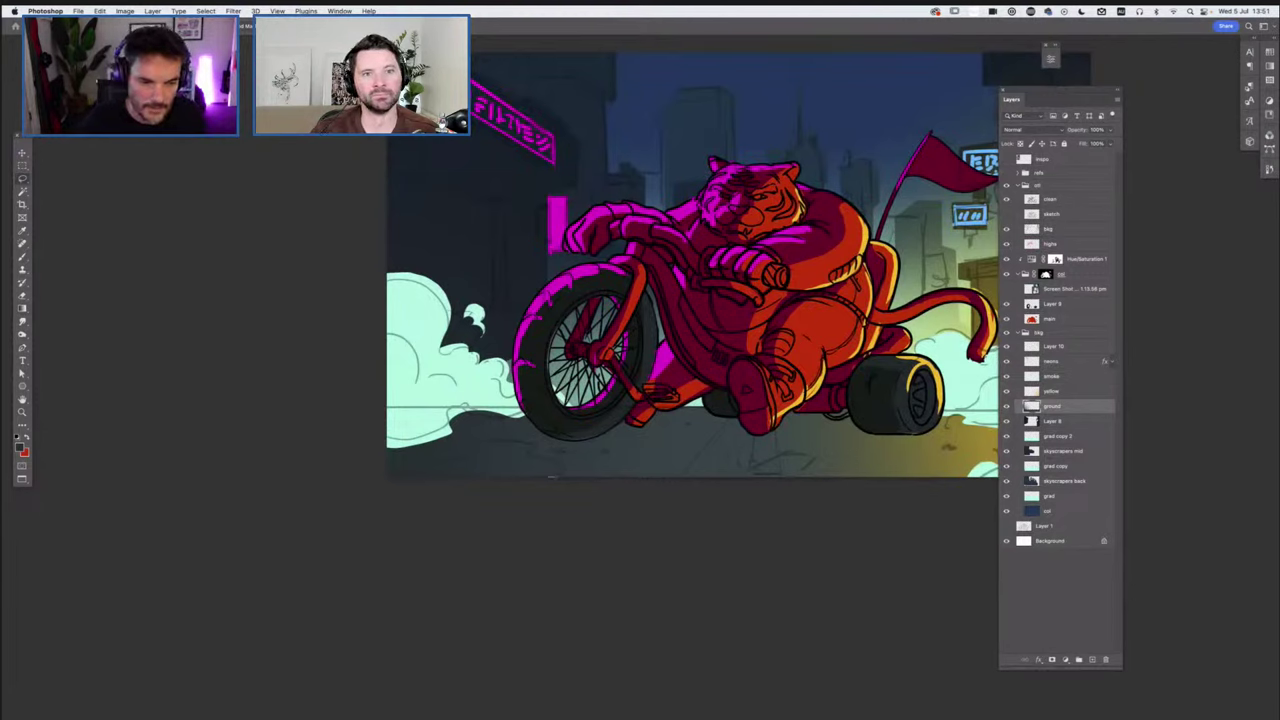
mouse_move(534, 450)
left_mouse_down()
mouse_move(563, 474)
mouse_move(469, 452)
mouse_move(390, 477)
left_mouse_up()
left_click_drag(480, 477, 560, 477)
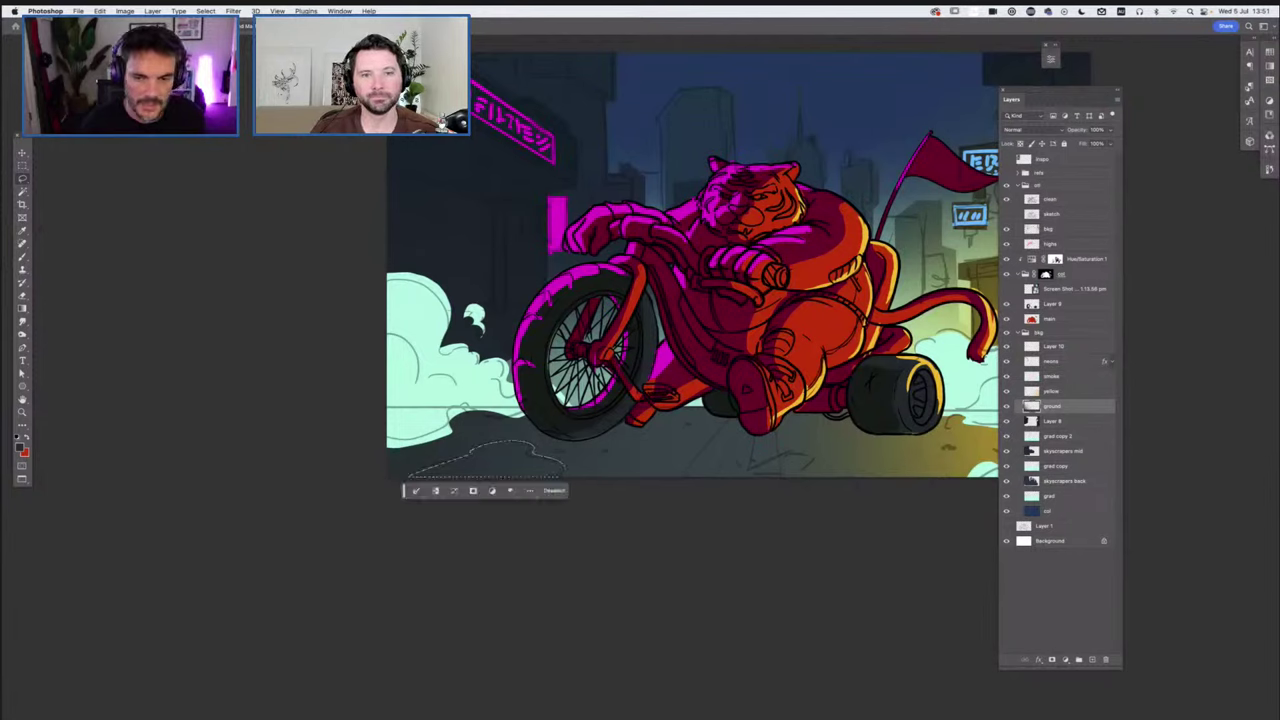
On a new layer above ground, fill the puddle selection with a gradient of magenta sampled from the neon sign, and deselect
key("alt+shift+super+n")
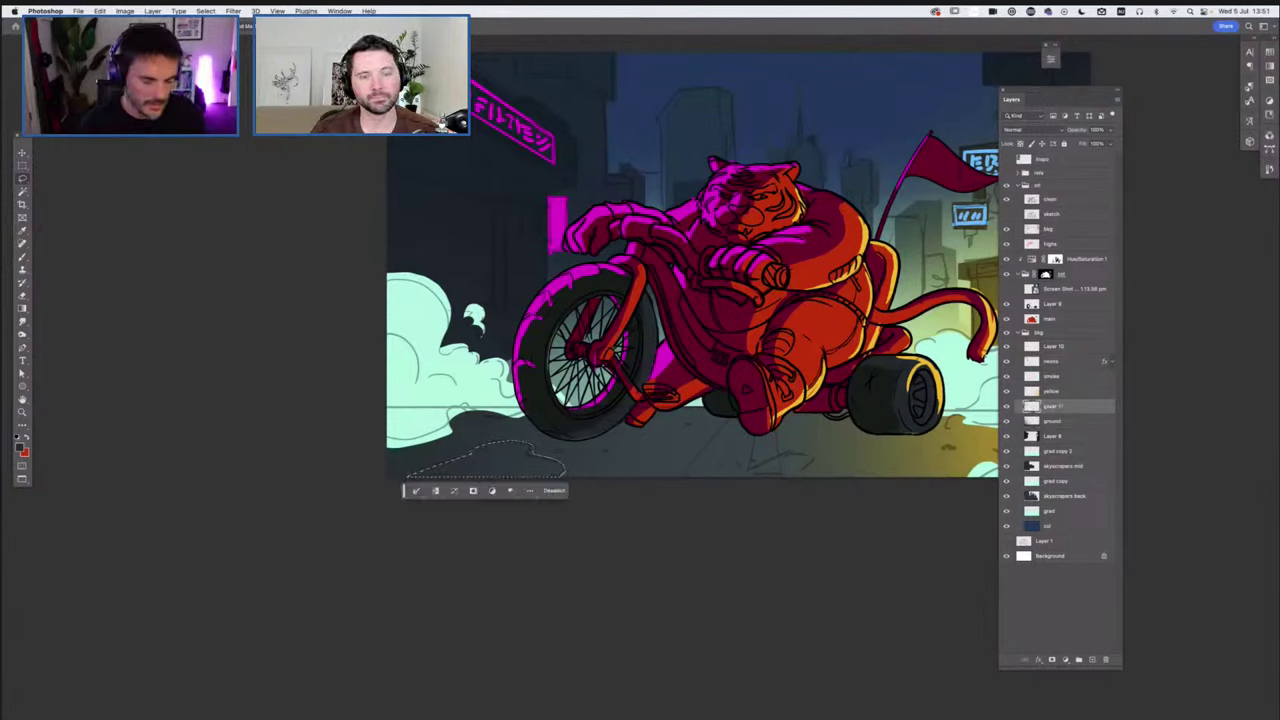
key("g")
key("i")
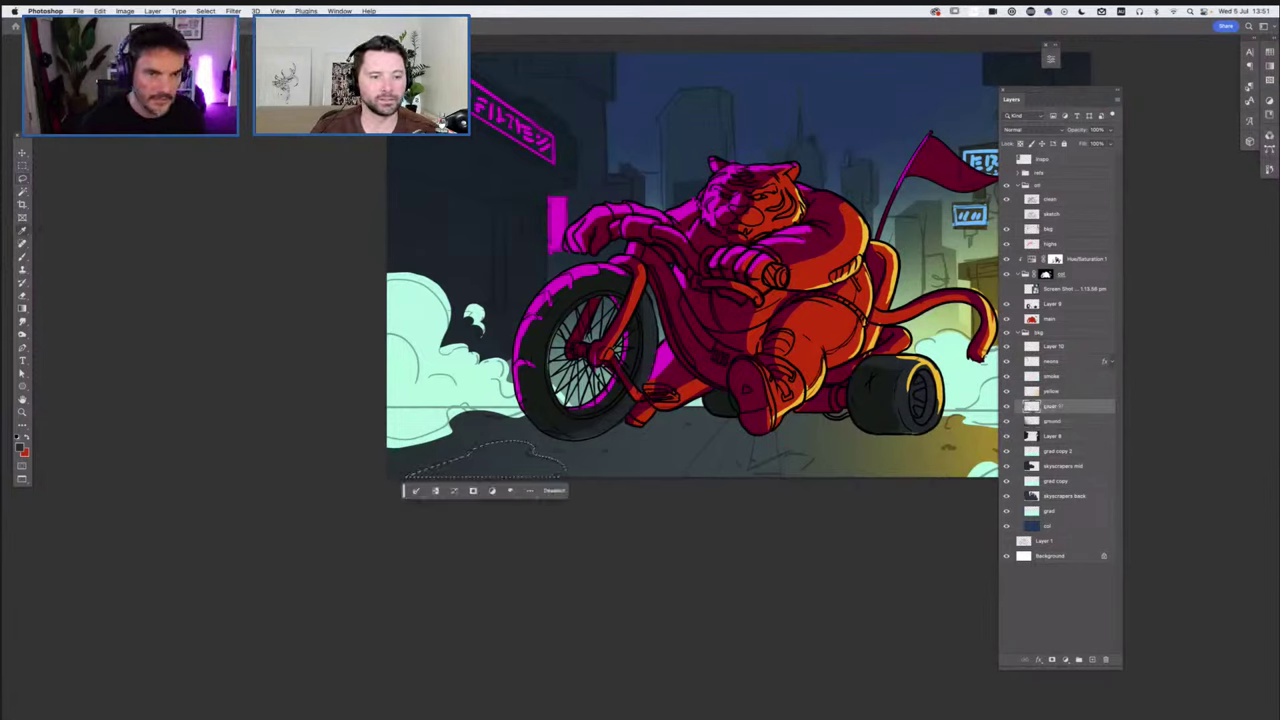
left_click(557, 225)
key("g")
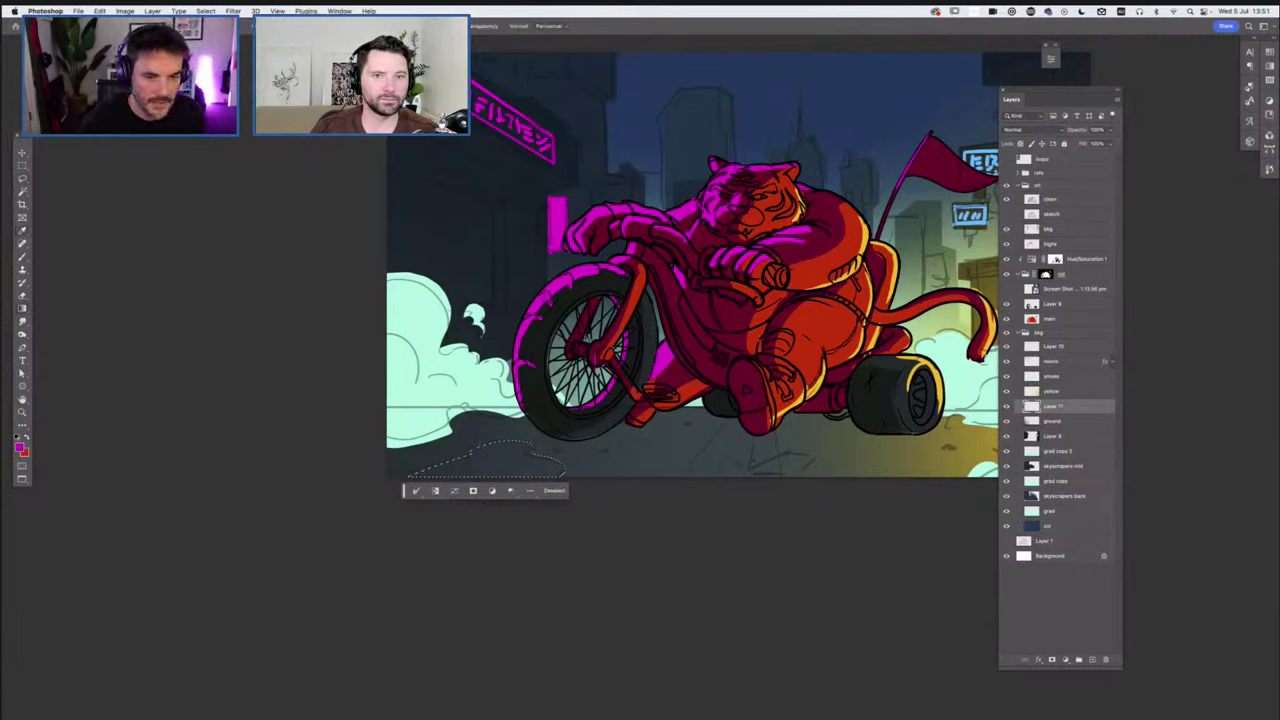
mouse_move(502, 510)
left_mouse_down()
mouse_move(503, 401)
mouse_move(502, 508)
left_mouse_up()
left_click_drag(446, 446, 487, 462)
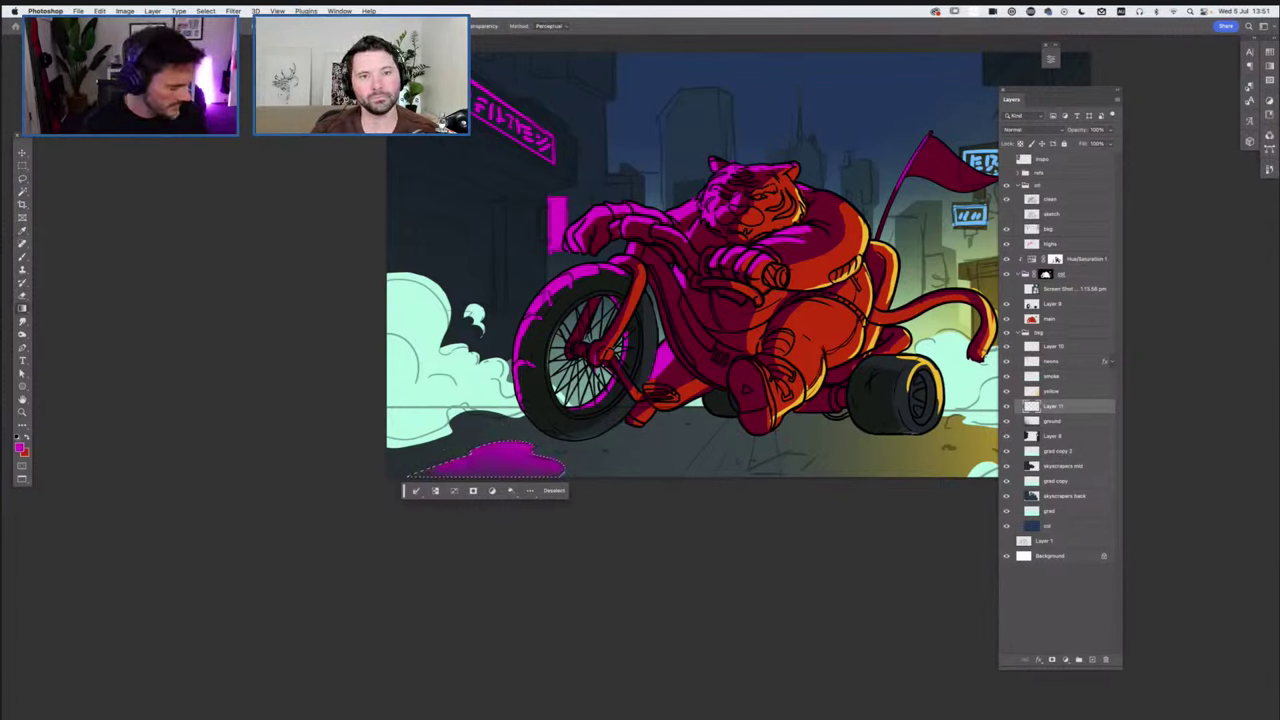
key("super+d")
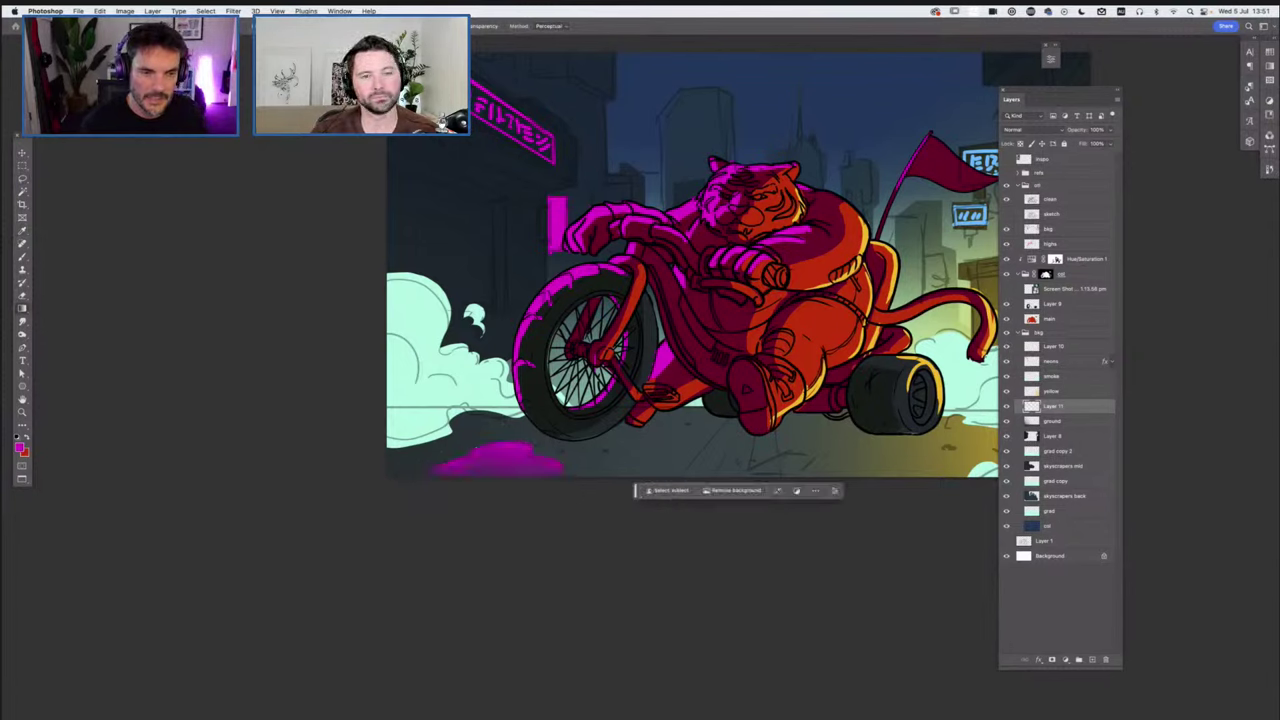
Lasso the ground's lower-left corner under the front wheel, cast a soft magenta-to-transparent gradient over it, and deselect
key("l")
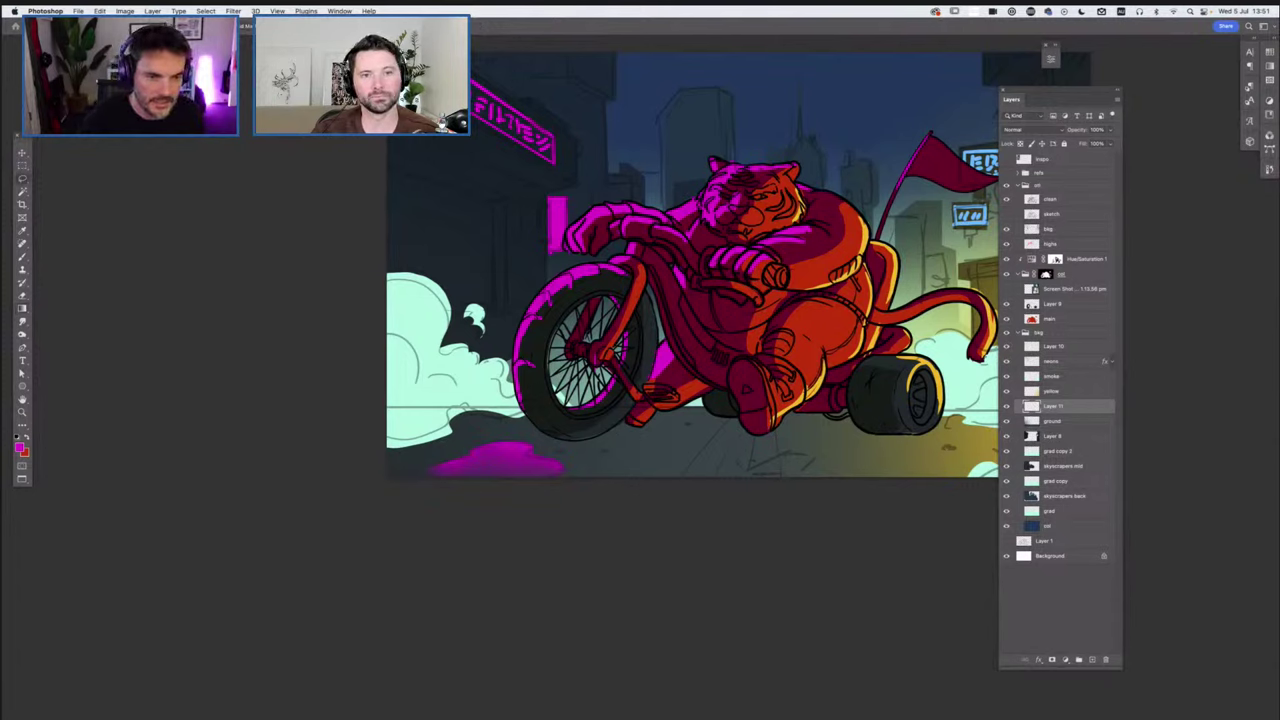
mouse_move(388, 358)
left_mouse_down()
mouse_move(524, 392)
mouse_move(580, 422)
mouse_move(612, 410)
left_mouse_up()
mouse_move(606, 417)
left_mouse_down()
mouse_move(556, 437)
mouse_move(680, 476)
left_mouse_up()
left_click_drag(592, 477, 387, 364)
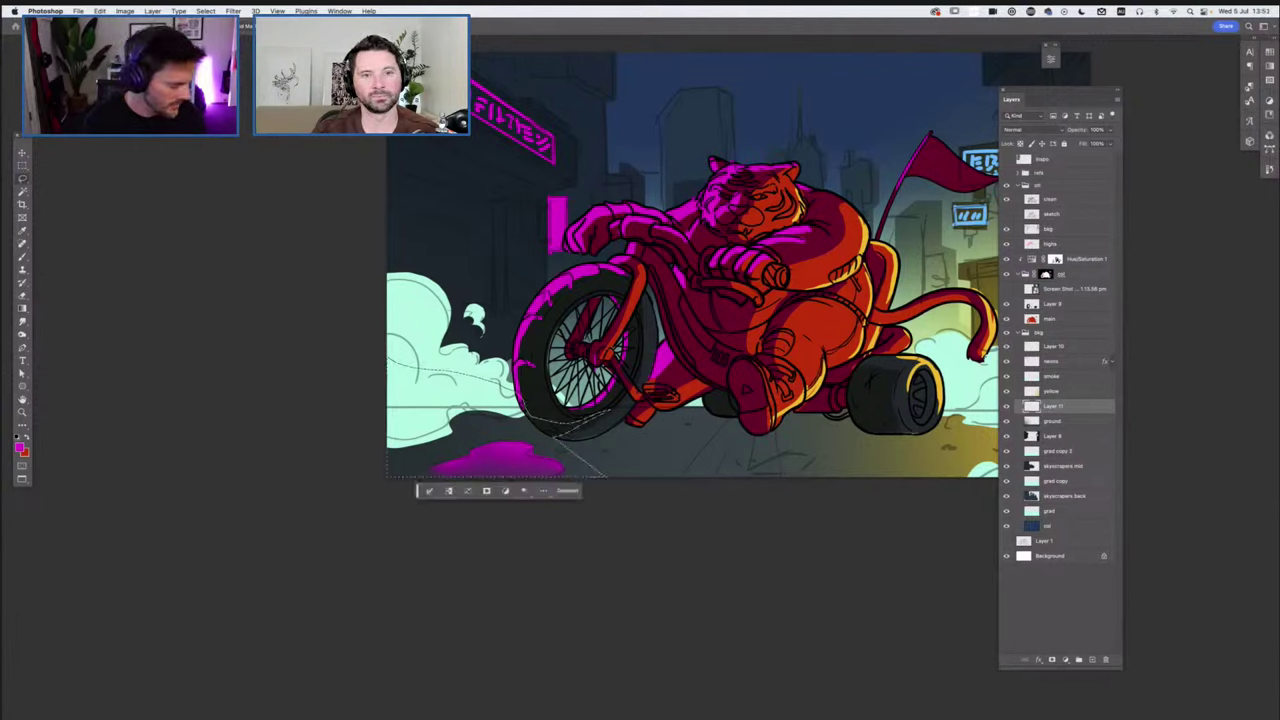
key("g")
left_click_drag(444, 404, 535, 462)
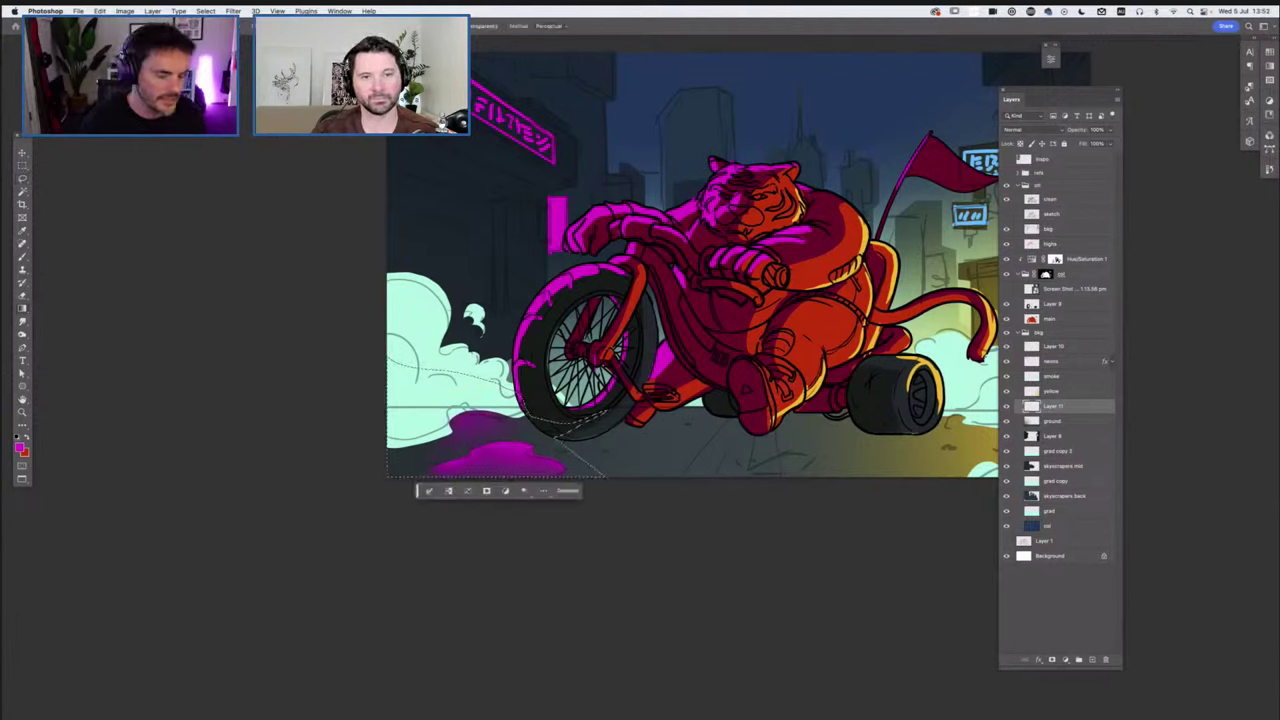
key("super+minus")
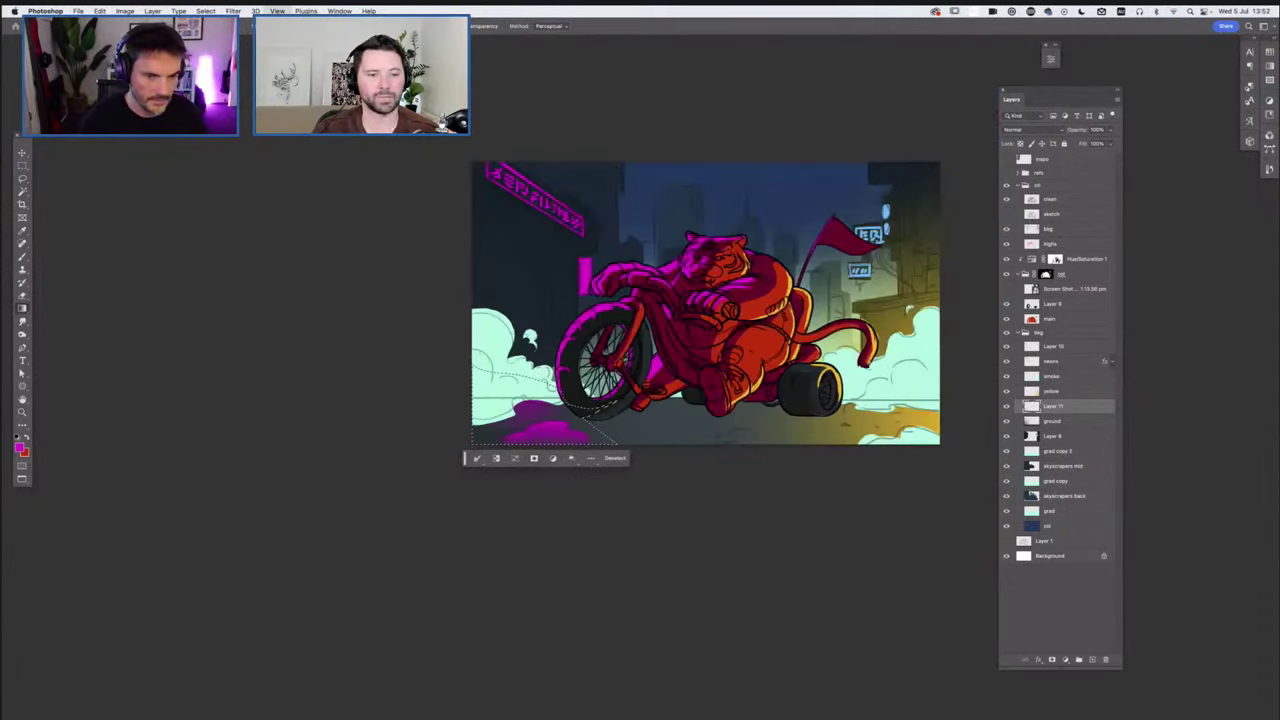
key("super+minus")
key("super+z")
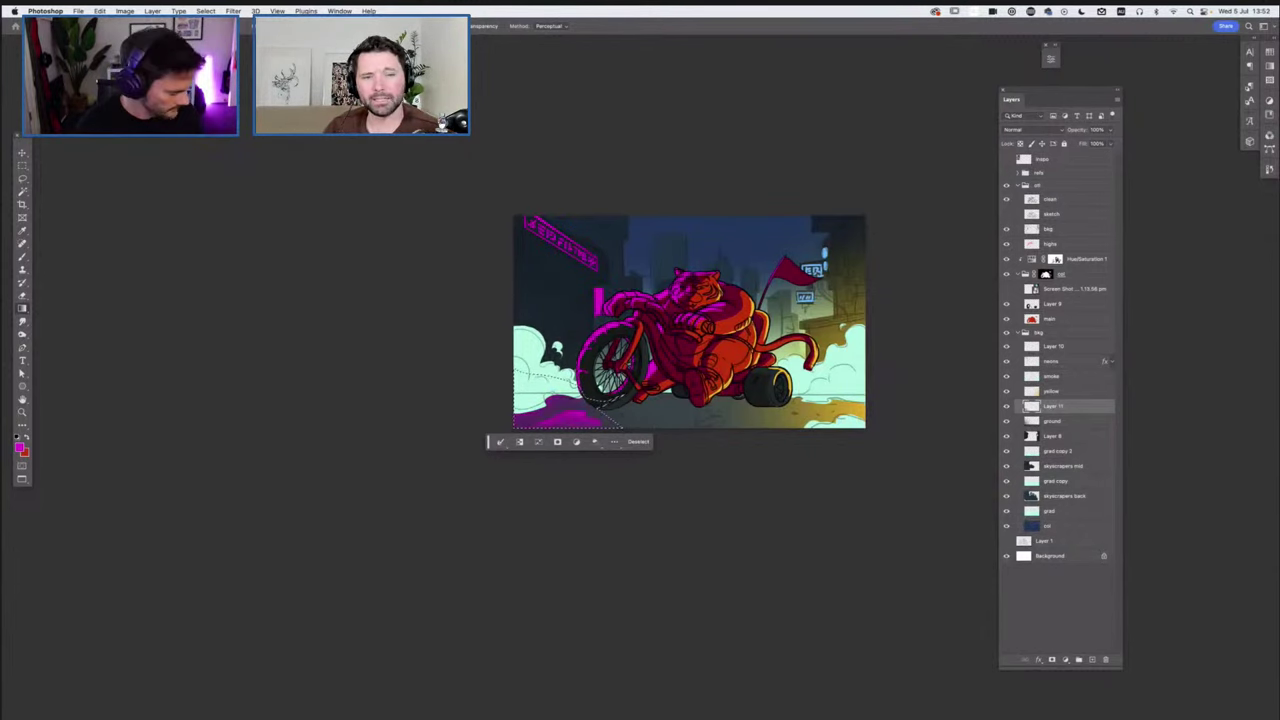
key("super+d")
Add a Hue/Saturation adjustment layer above the smoke layer and clip it to the smoke
key("l")
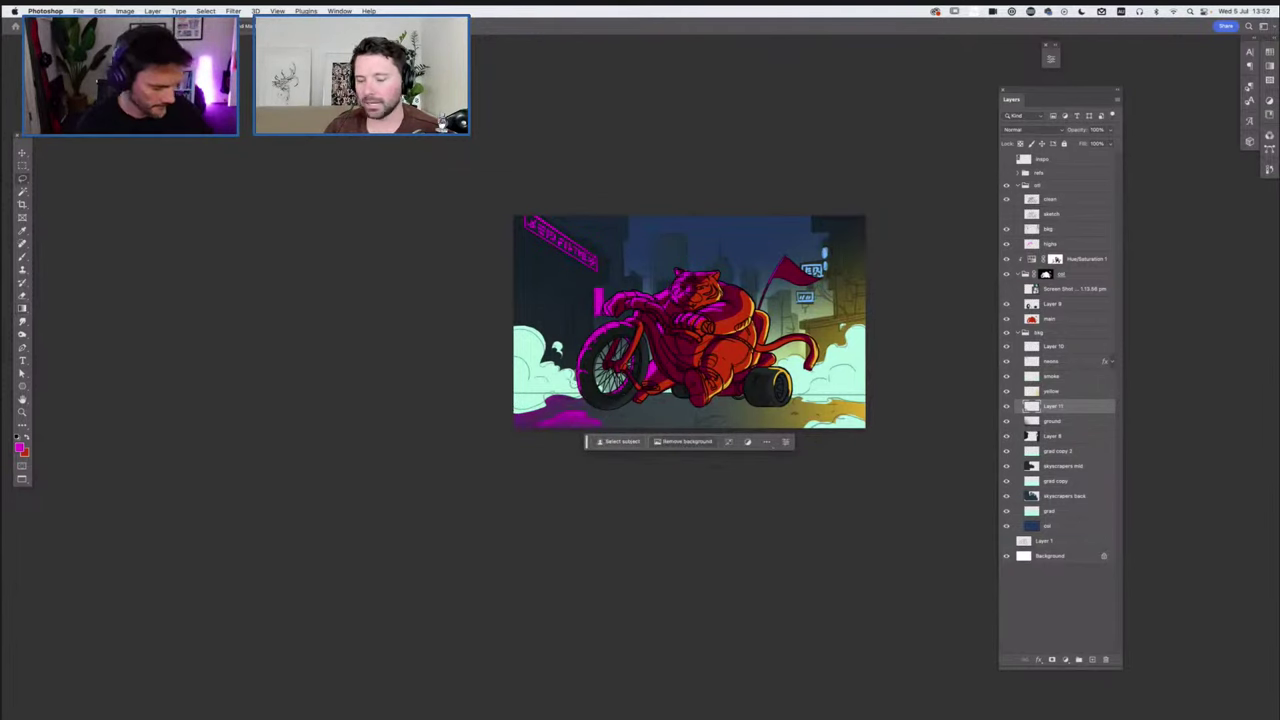
key("super+equal")
key("super+equal")
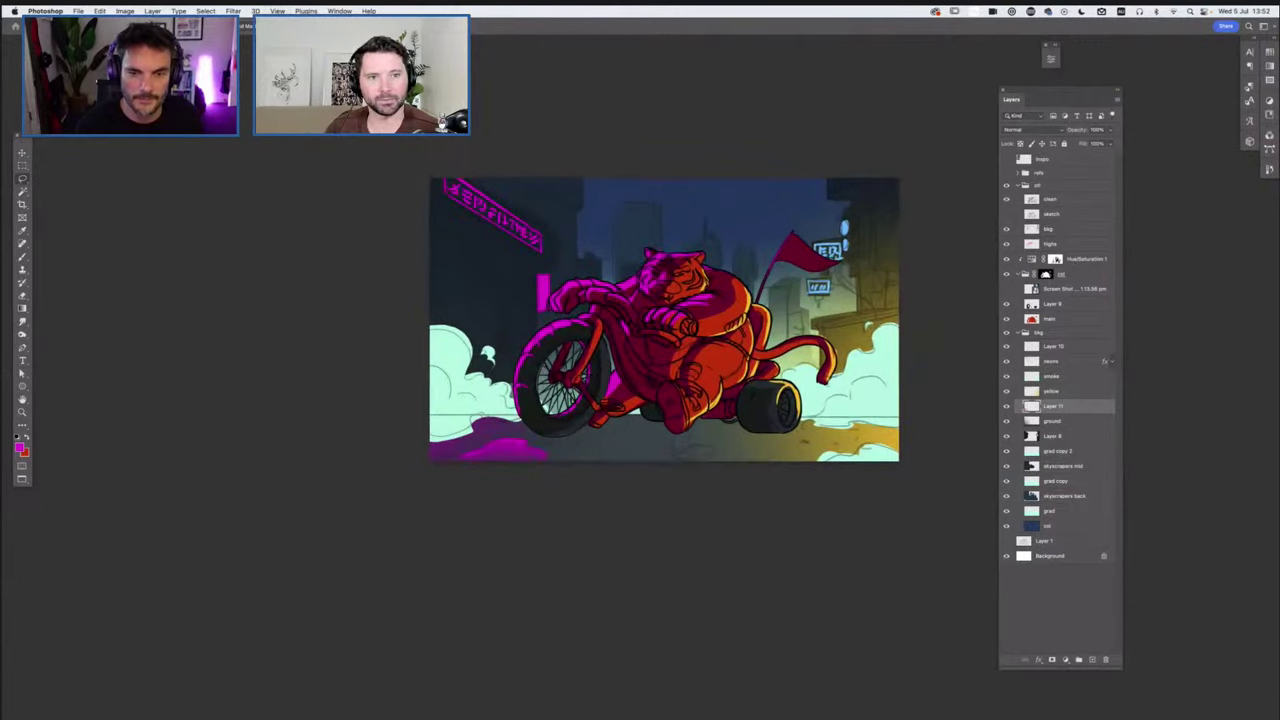
left_click_drag(664, 320, 653, 346)
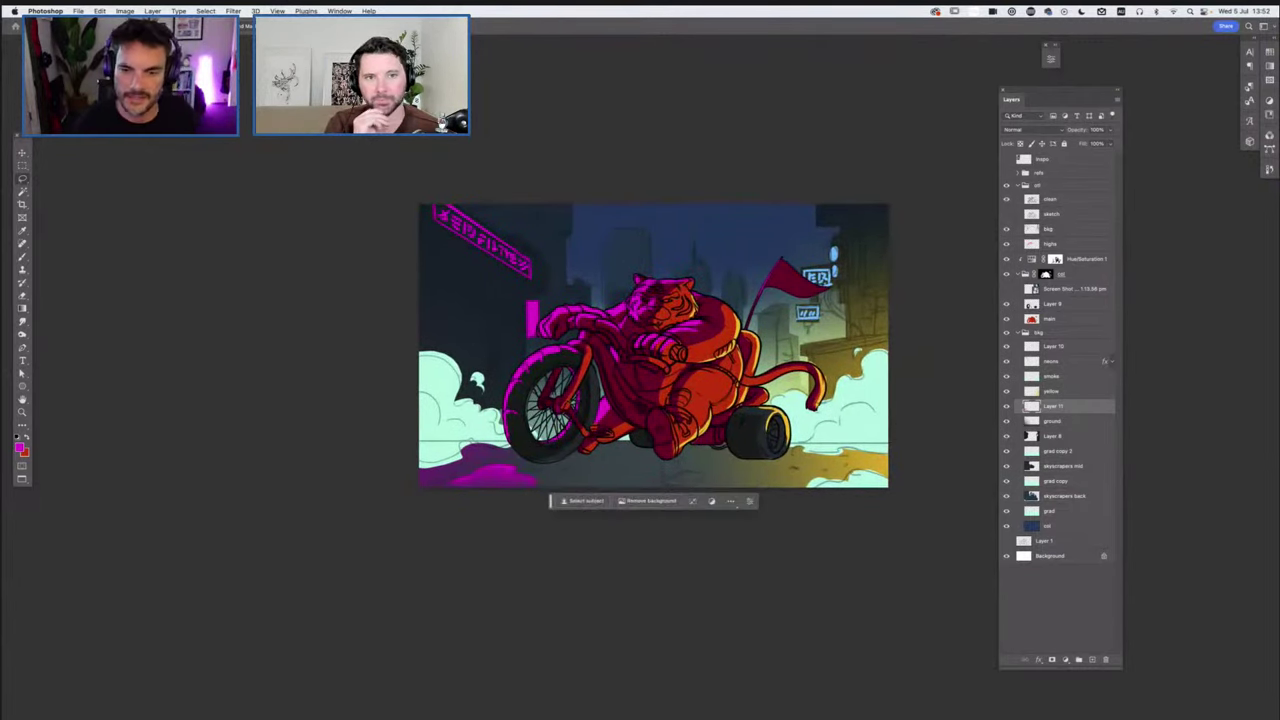
left_click(1052, 376)
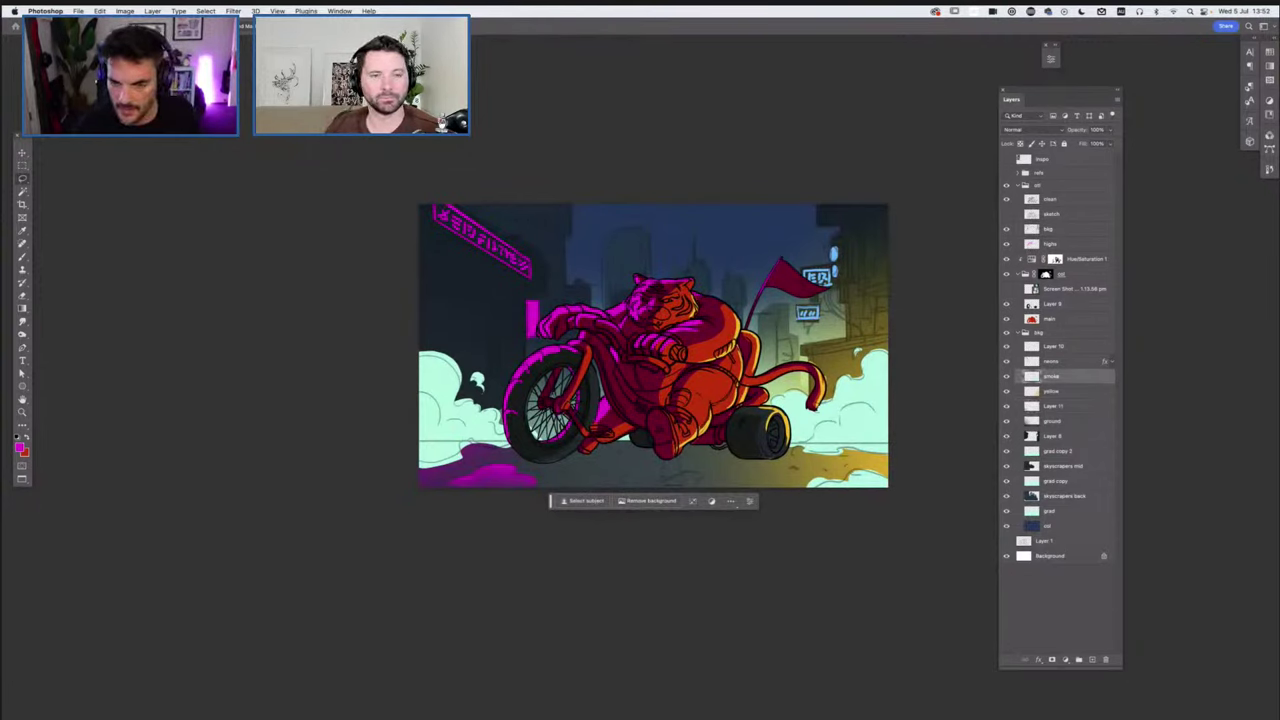
left_click(1066, 659)
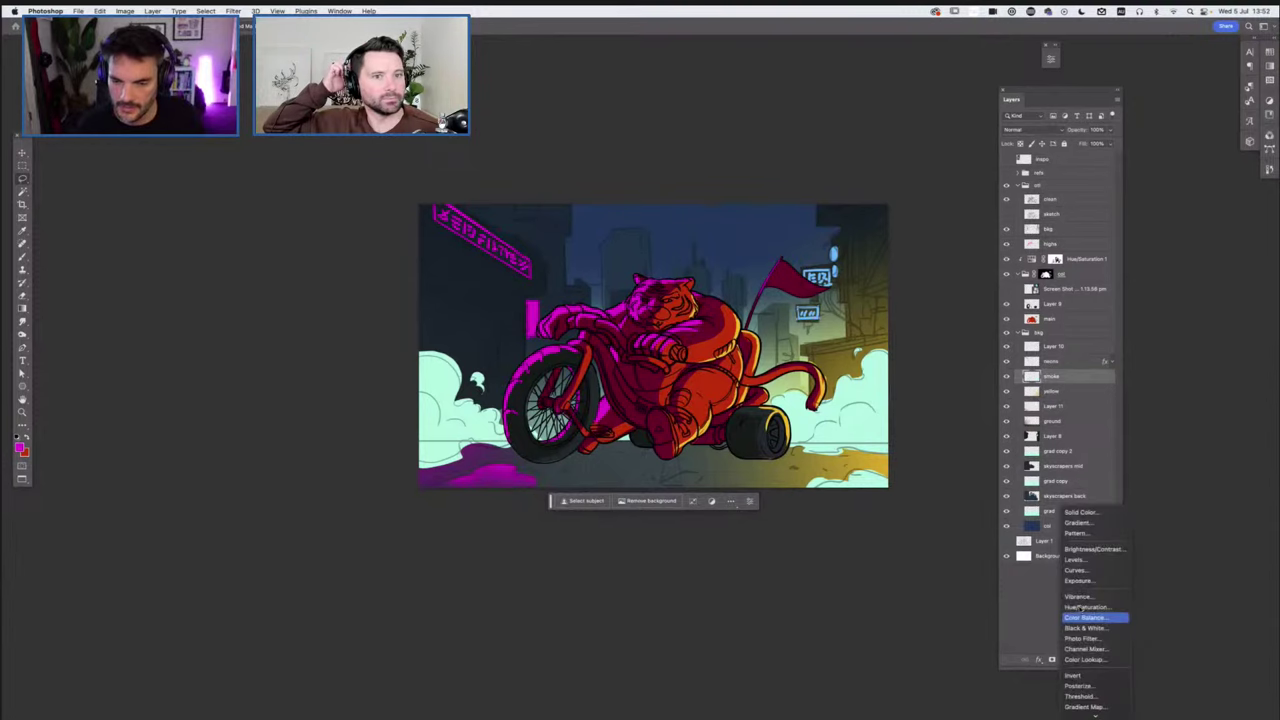
left_click(1060, 388)
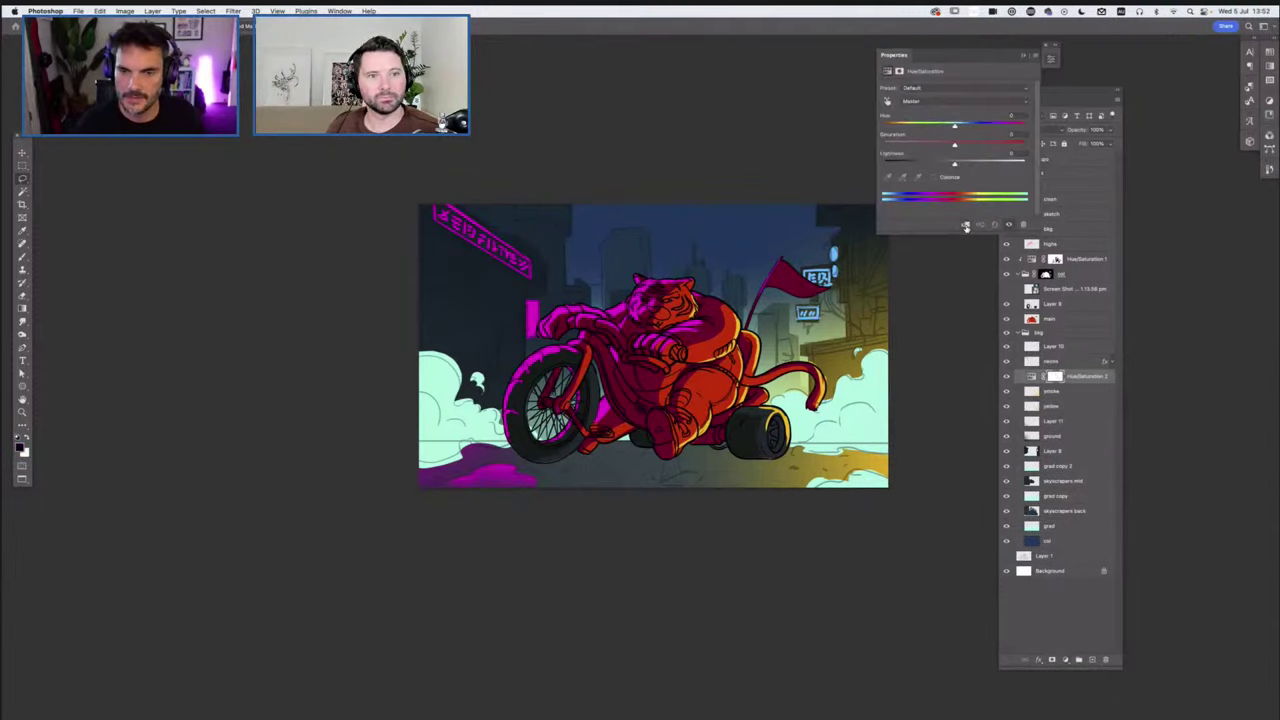
Turn the smoke dark blue by shifting the adjustment's hue towards blue, setting saturation to +44 and lowering the lightness
left_click_drag(954, 162, 924, 162)
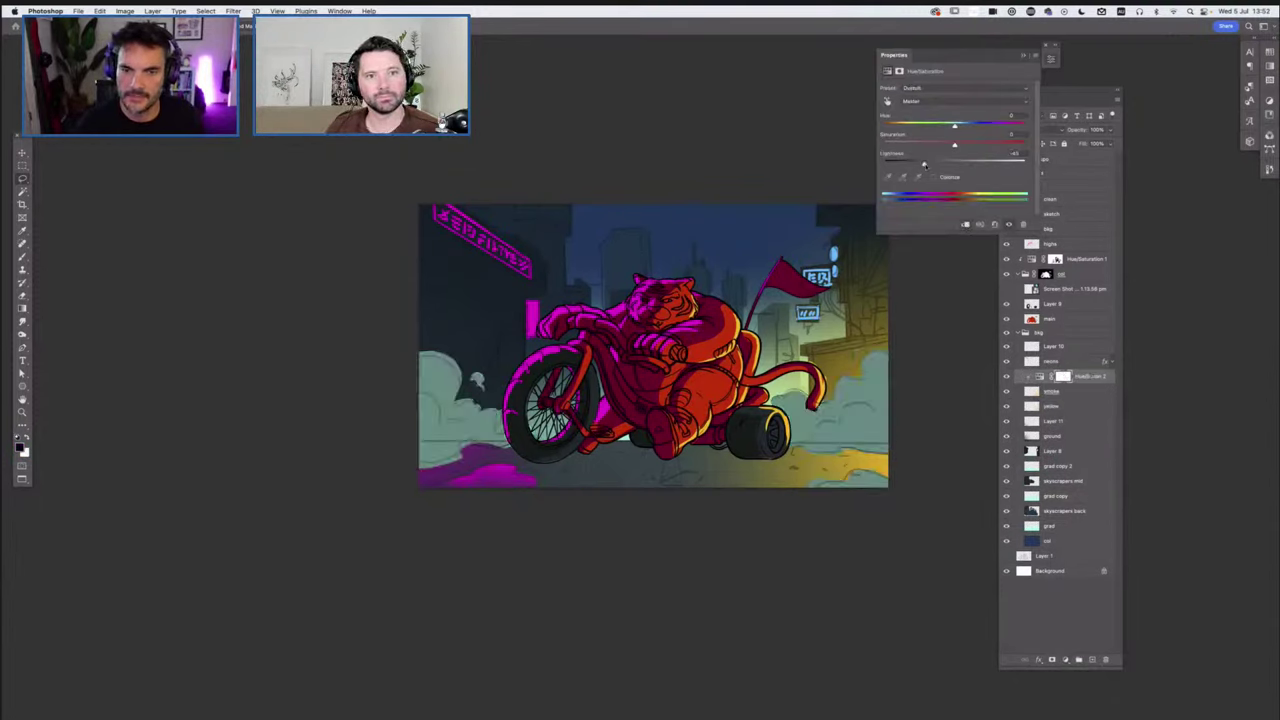
left_click(938, 126)
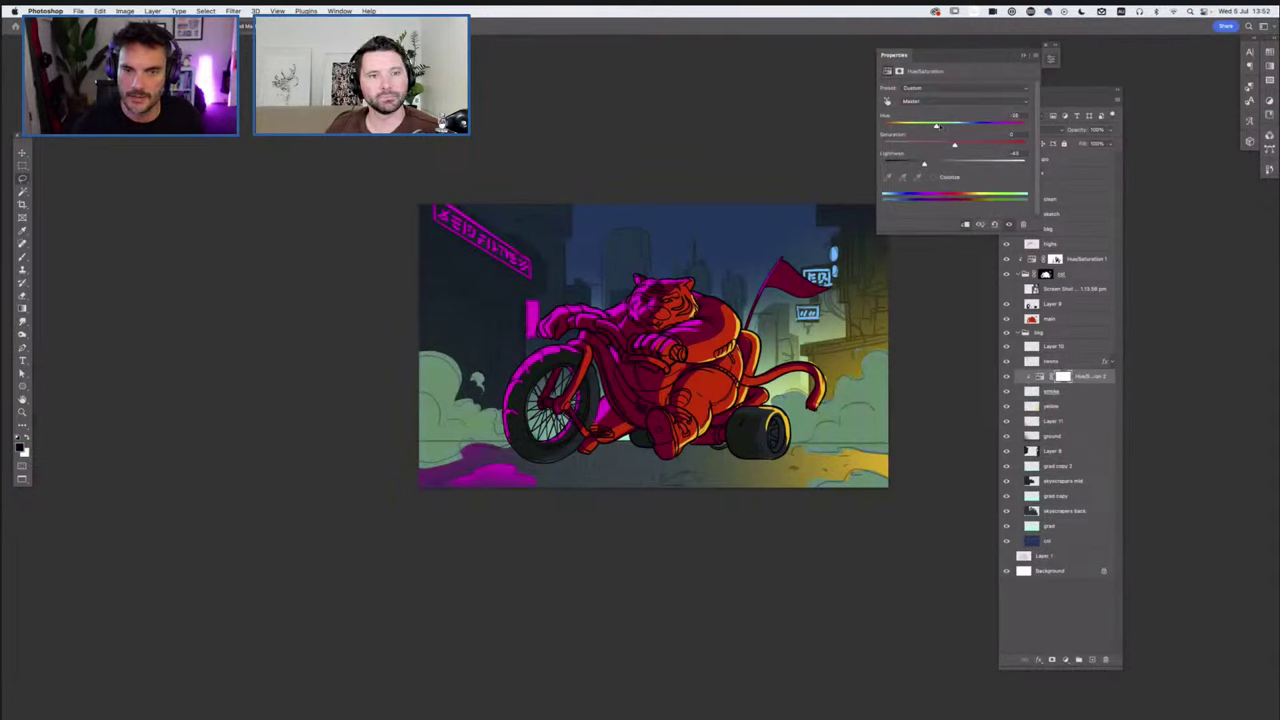
left_click_drag(955, 146, 986, 146)
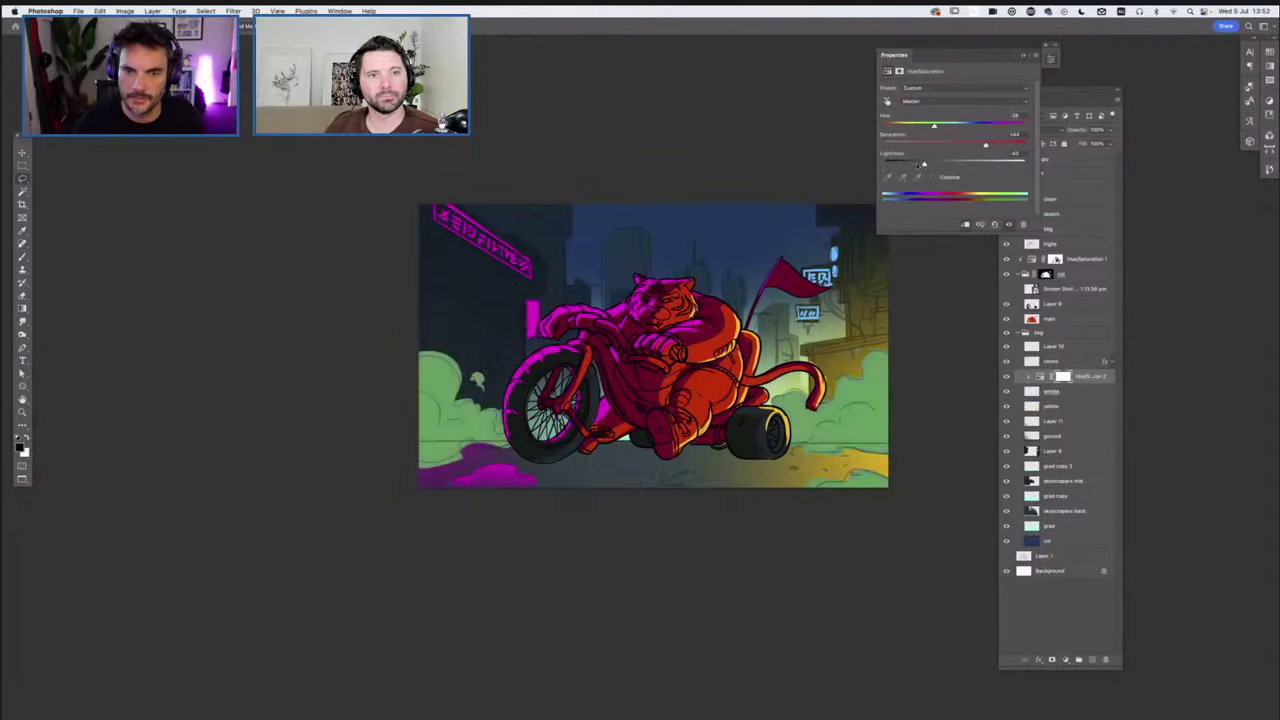
left_click(914, 164)
left_click(919, 127)
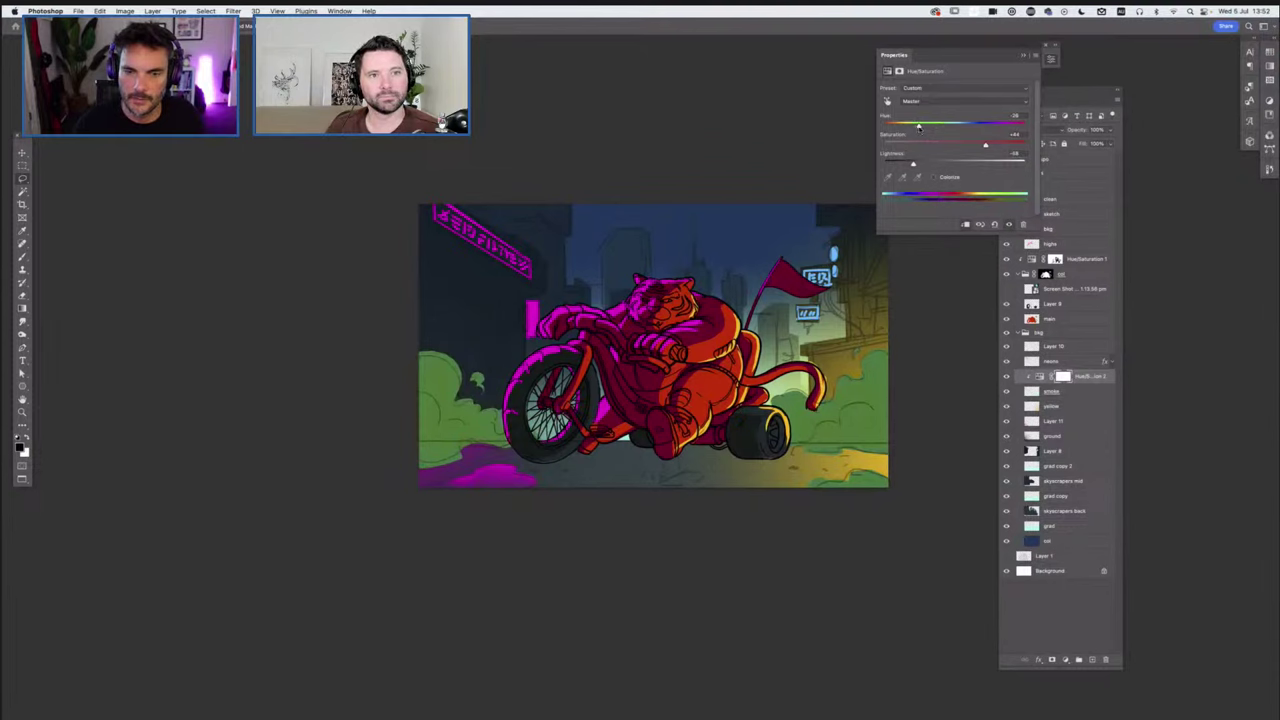
left_click_drag(956, 128, 980, 129)
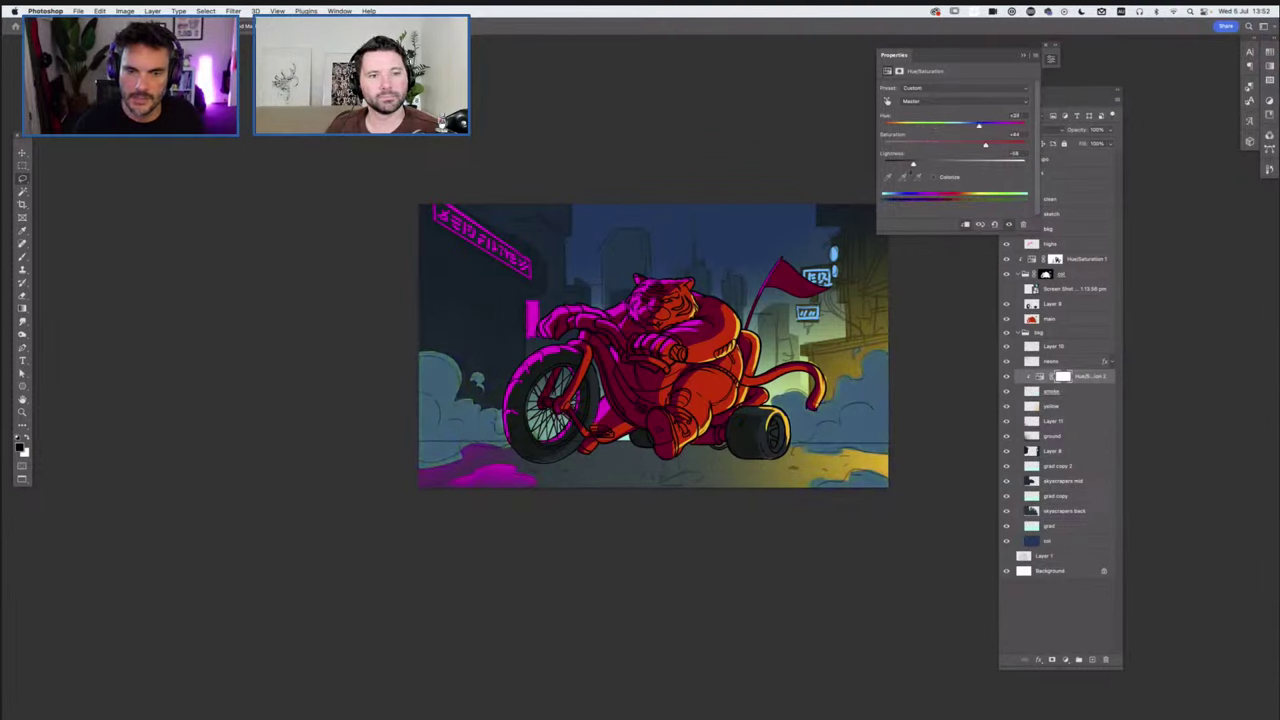
left_click(991, 363)
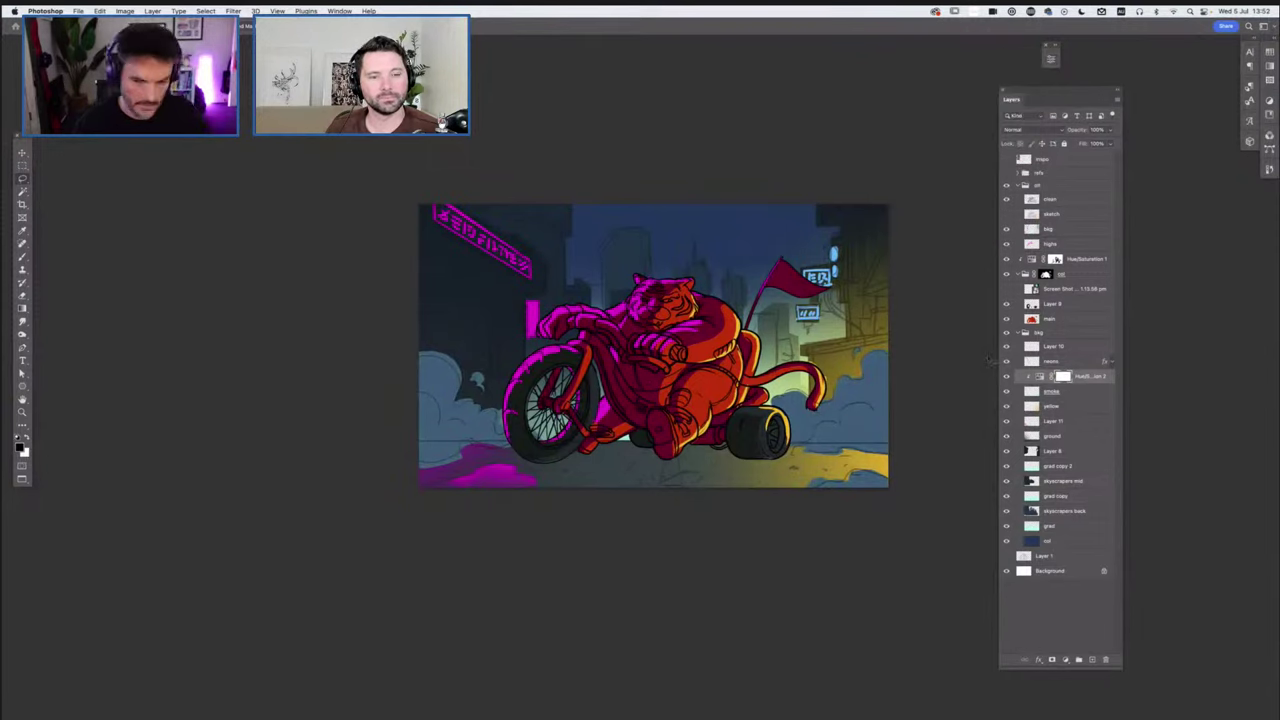
Try inverting the smoke adjustment's mask to black and painting white shadow areas into the smoke behind the front wheel
key("super+i")
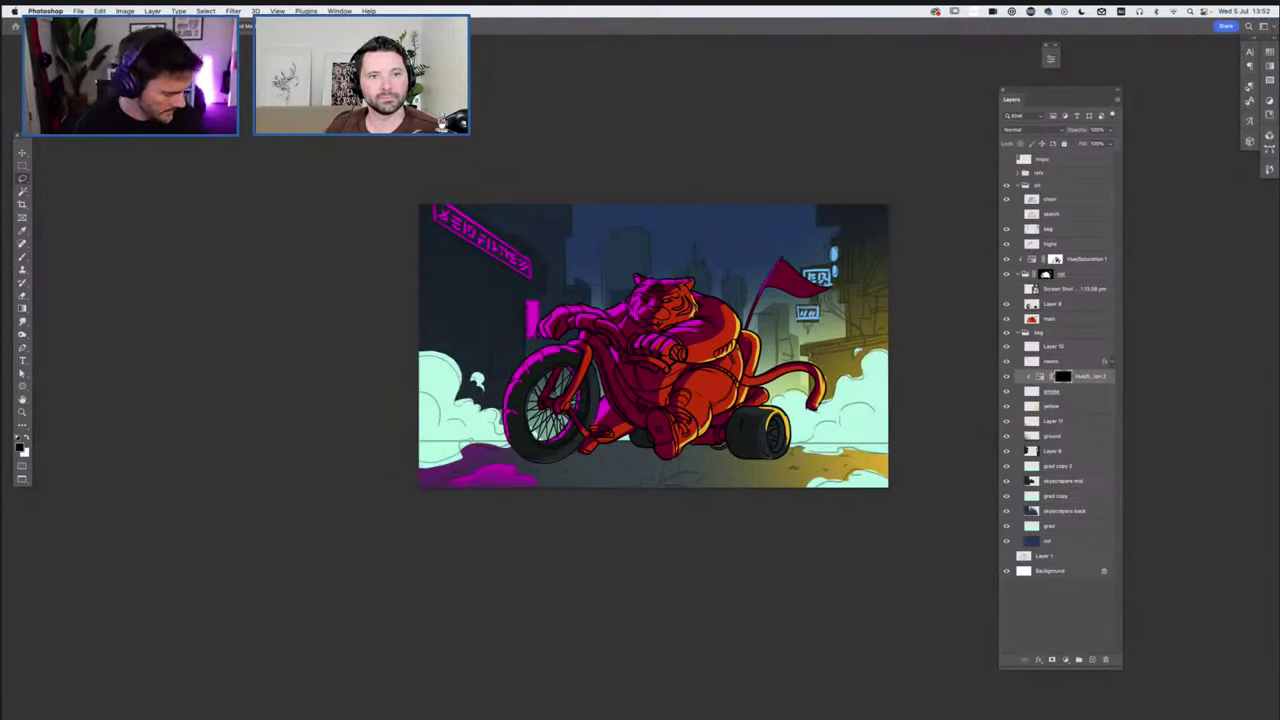
key("b")
key("x")
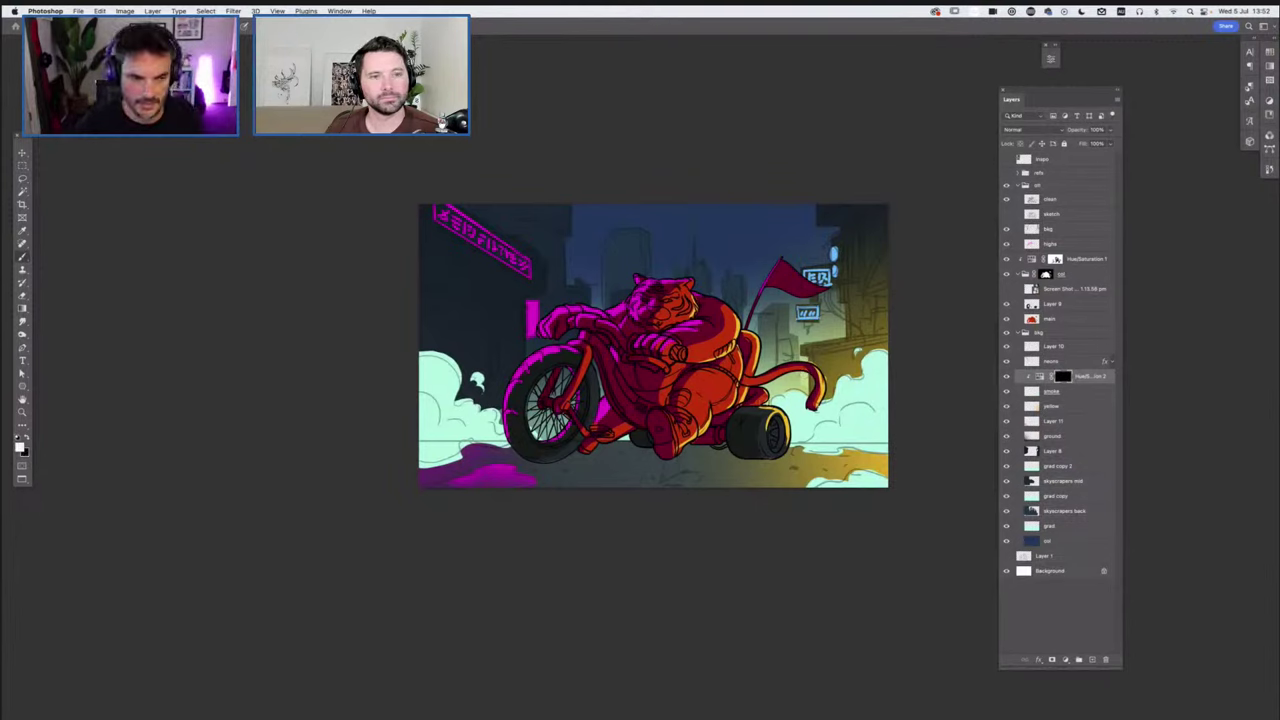
mouse_move(424, 367)
left_mouse_down()
mouse_move(428, 434)
mouse_move(452, 432)
mouse_move(430, 455)
mouse_move(466, 416)
mouse_move(450, 426)
mouse_move(462, 438)
mouse_move(472, 426)
mouse_move(425, 394)
left_mouse_up()
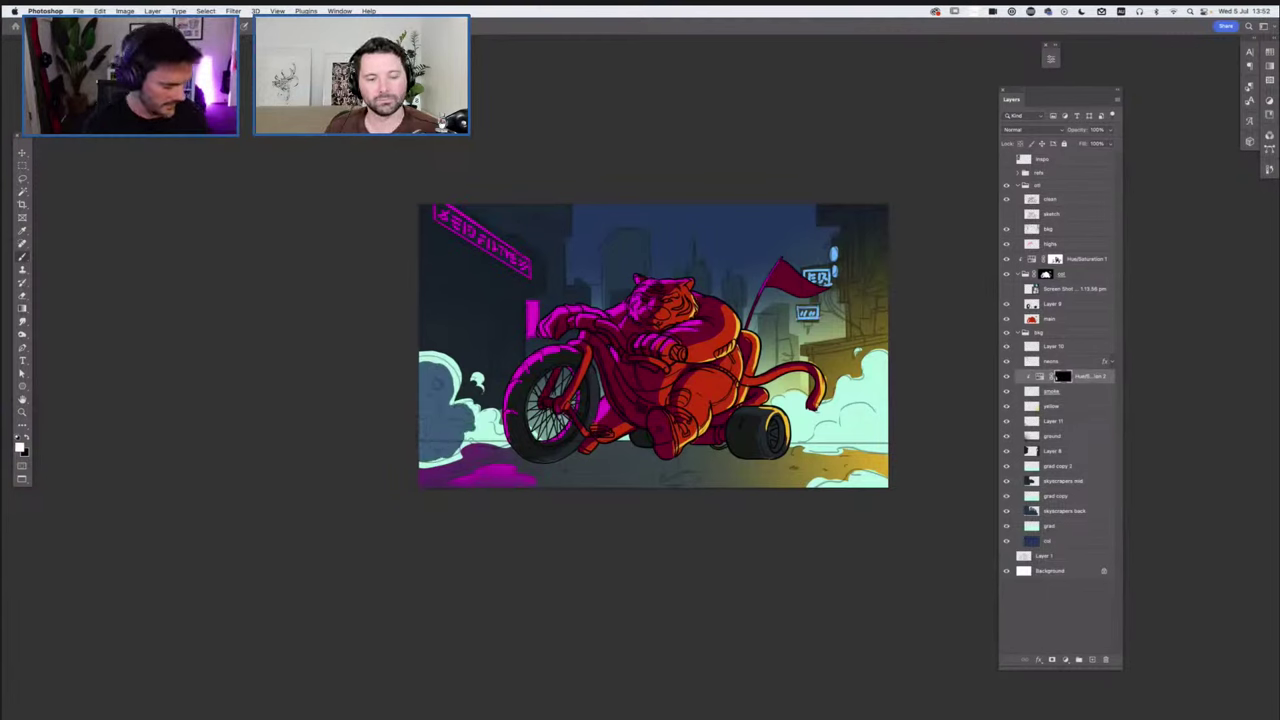
Fill the smoke adjustment's mask with white and brush black rim strokes along the front-wheel smoke's puffs to bring back light highlights
key("alt+BackSpace")
key("x")
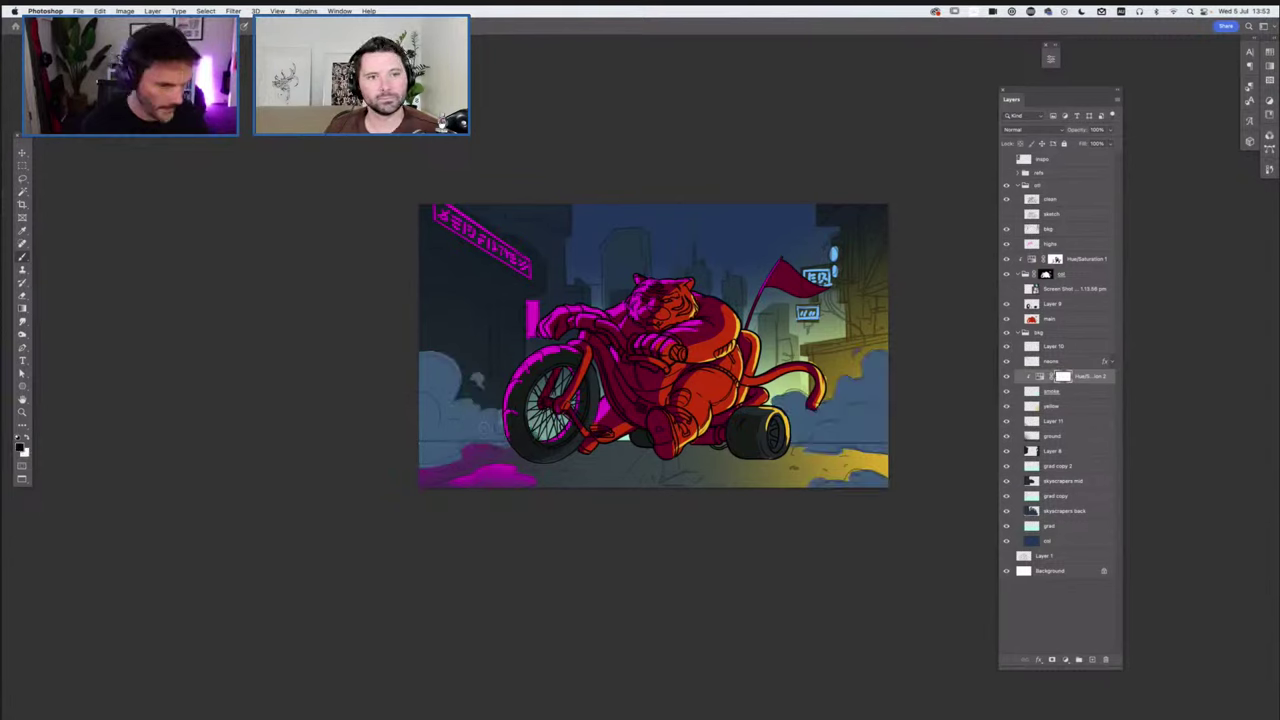
left_click_drag(422, 354, 504, 416)
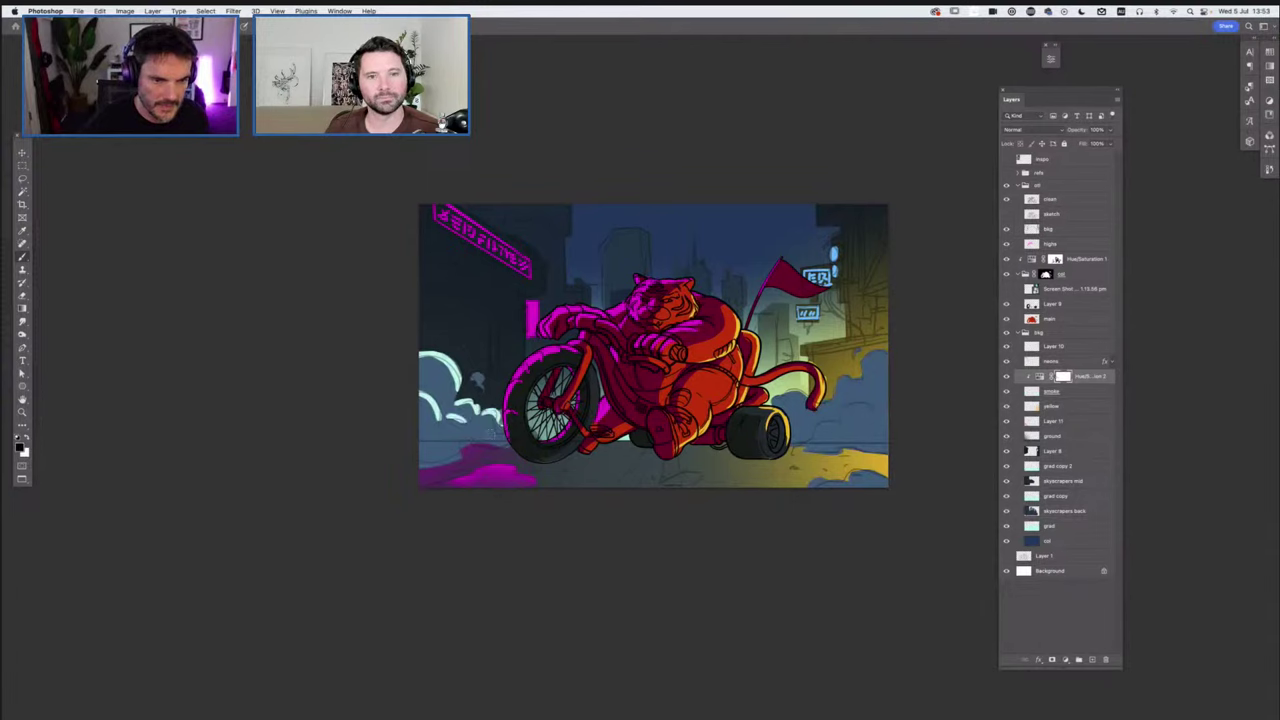
Brush black rim strokes on the mask along the smoke puffs behind the rear wheel and in the lower foreground corner
mouse_move(834, 394)
left_mouse_down()
mouse_move(862, 378)
mouse_move(878, 398)
left_mouse_up()
left_click_drag(884, 350, 872, 404)
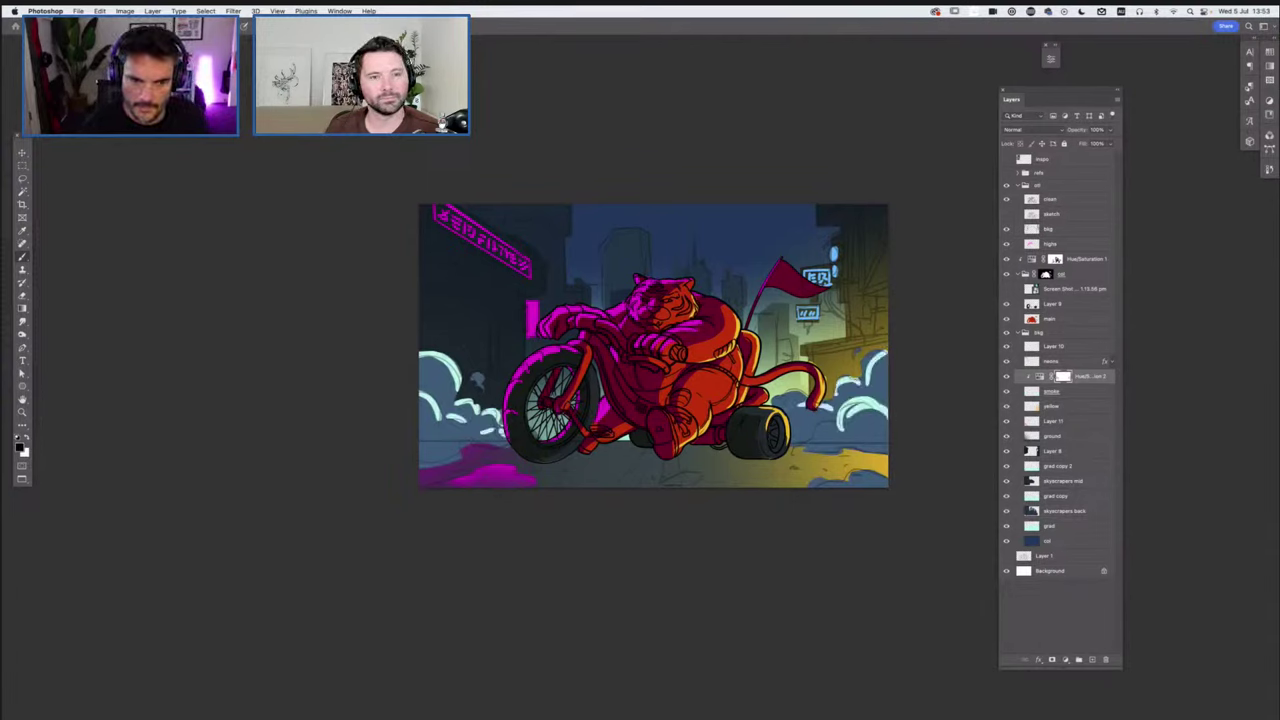
left_click_drag(782, 408, 806, 395)
left_click_drag(800, 445, 838, 420)
left_click_drag(794, 450, 810, 441)
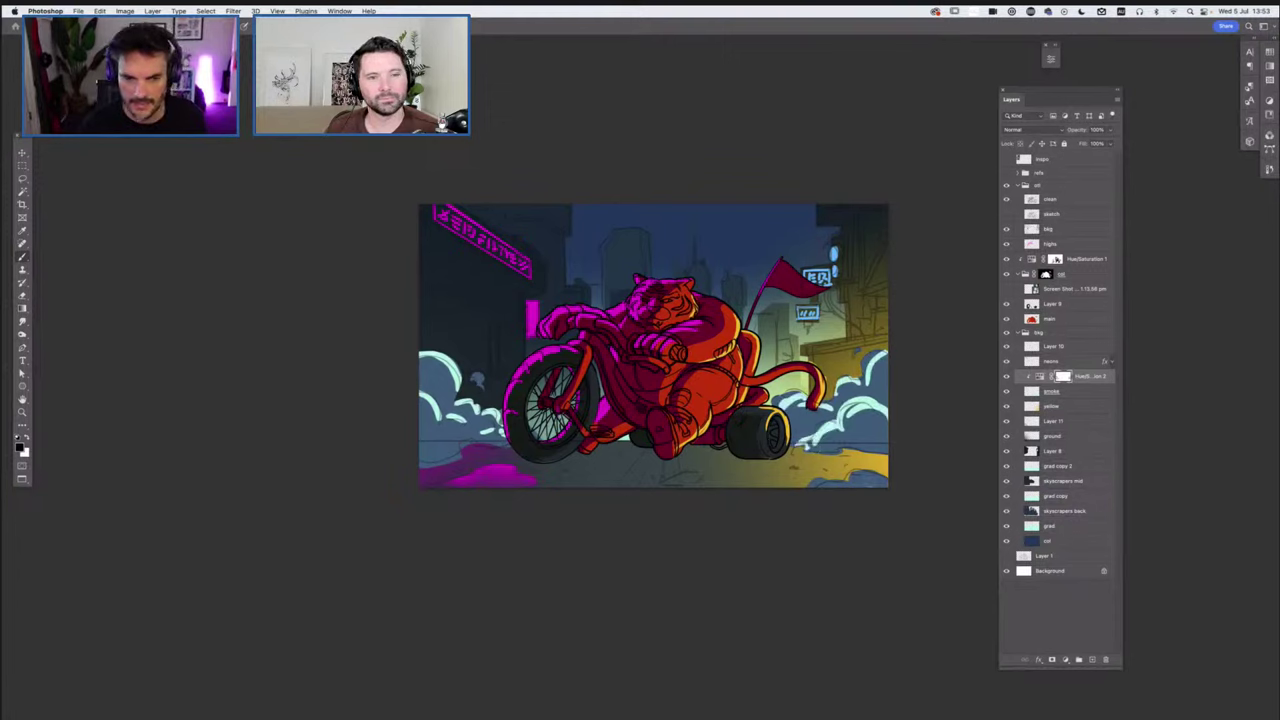
left_click_drag(820, 486, 872, 477)
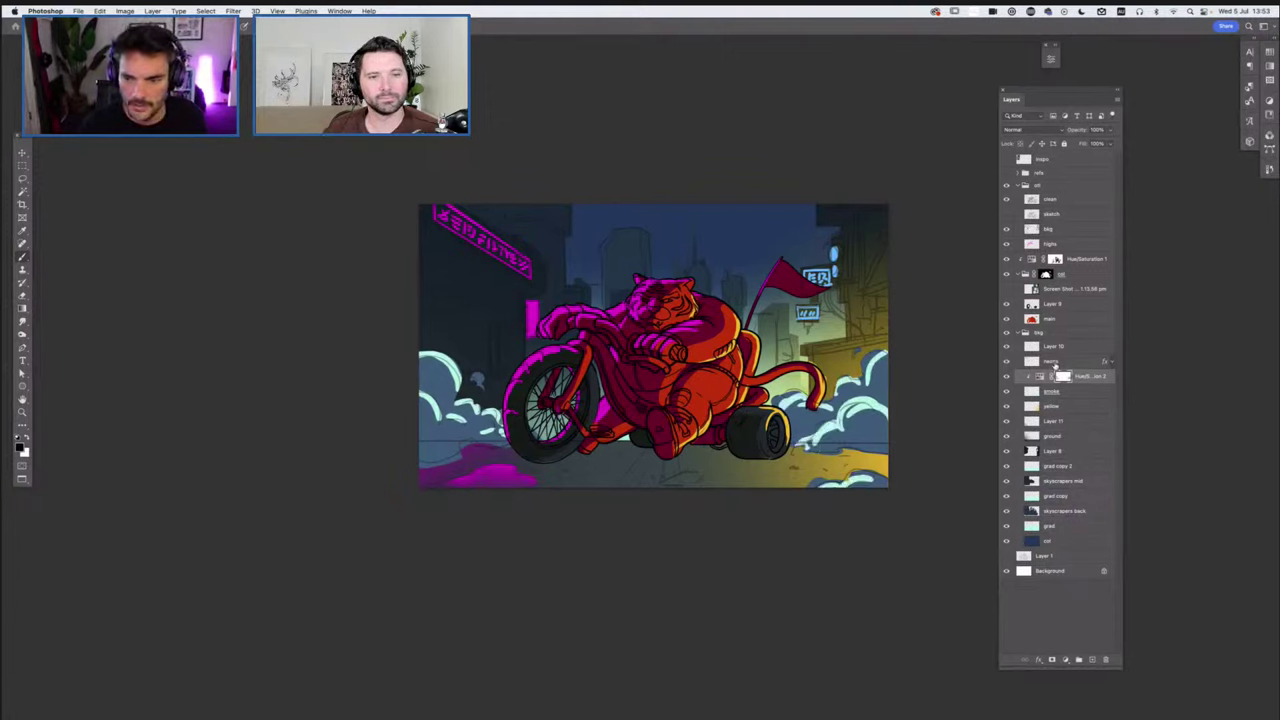
On the highlights layer, brush magenta sampled from the neon glow along the rims of the front-wheel smoke
left_click(1007, 361)
left_click(1007, 361)
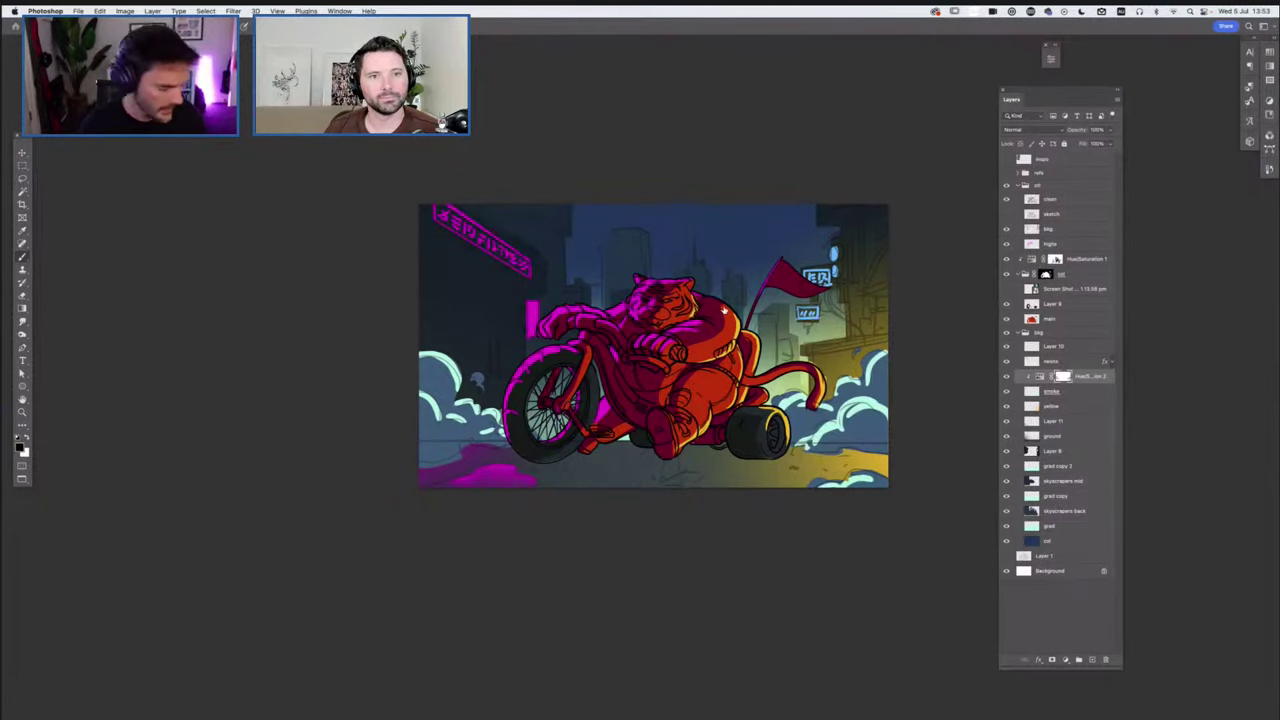
left_click(534, 312, "super")
left_click(531, 310, "alt")
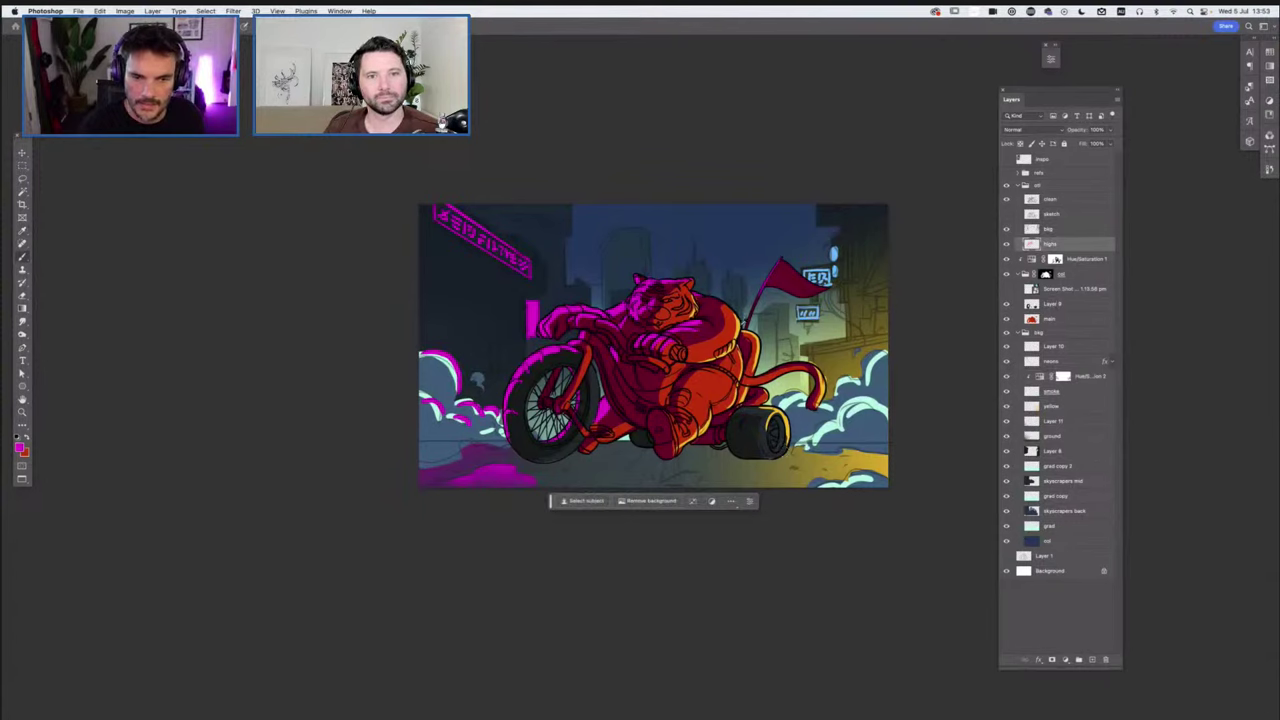
Paint the smoke puffs behind the rear wheel and in the foreground corner with yellow sampled from the wheel's highlight
left_click(783, 418, "alt")
left_click(881, 432)
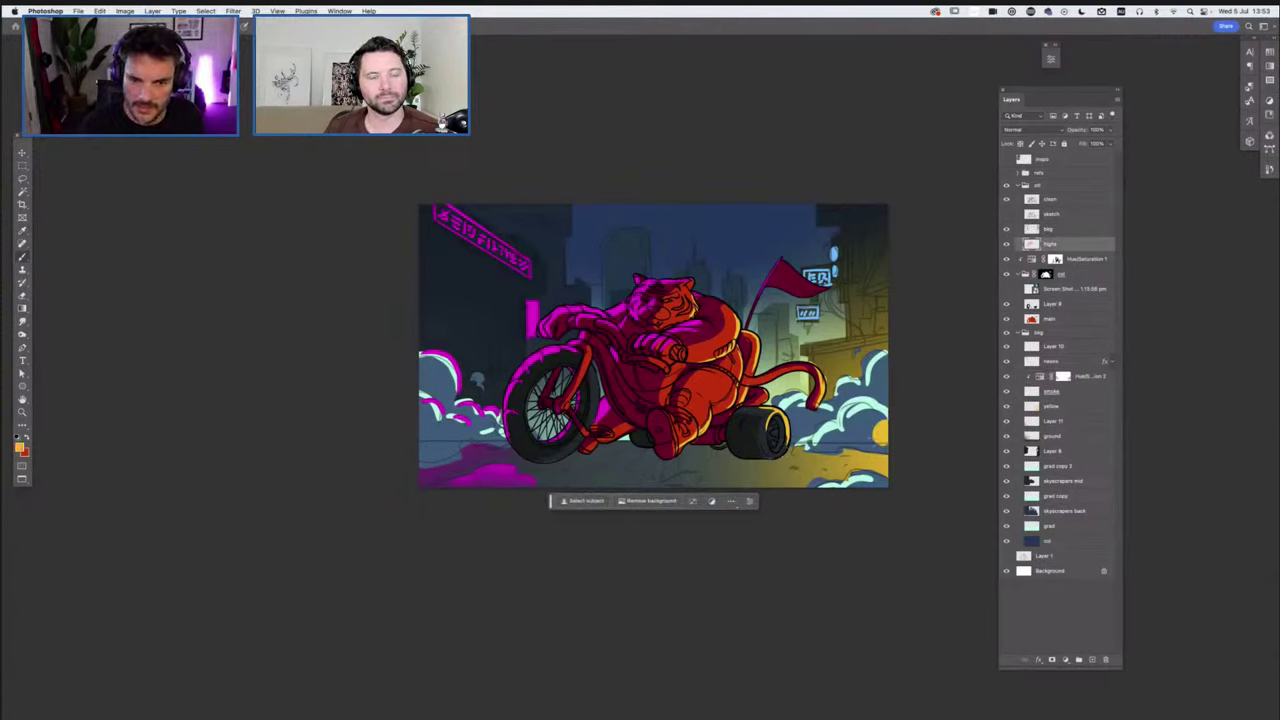
left_click(869, 427)
left_click(886, 383)
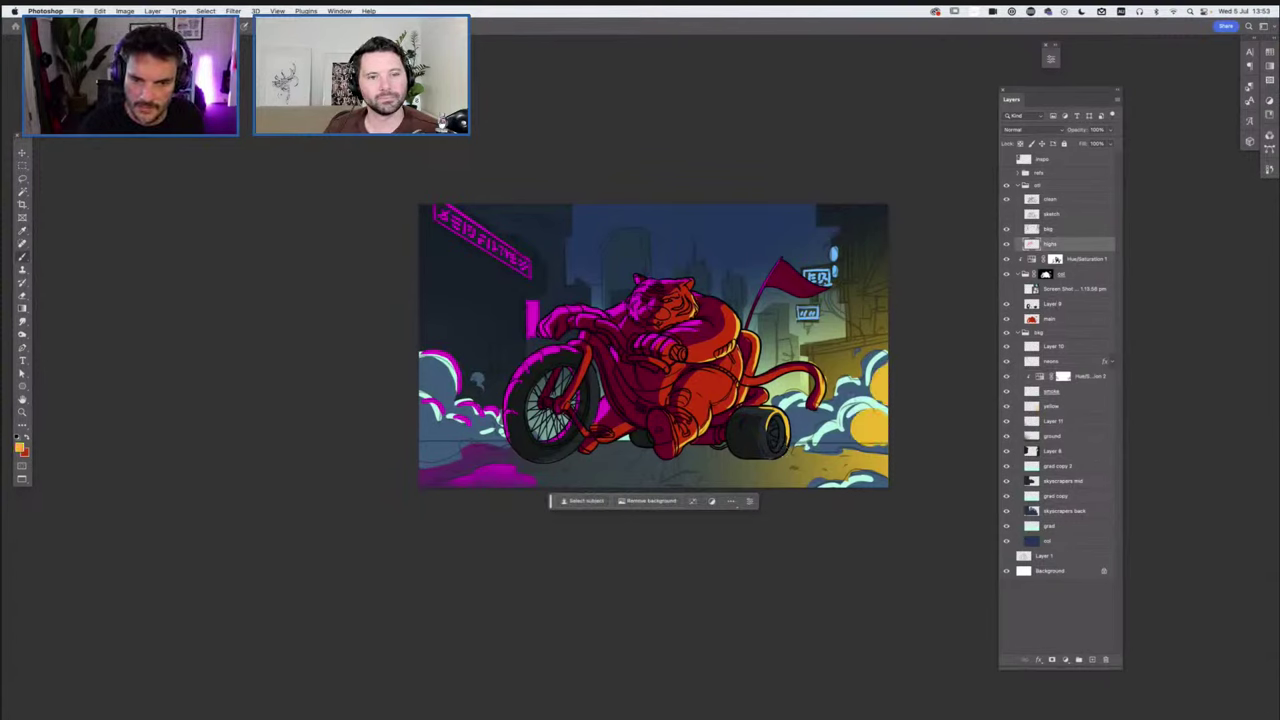
left_click(848, 404)
left_click(871, 486)
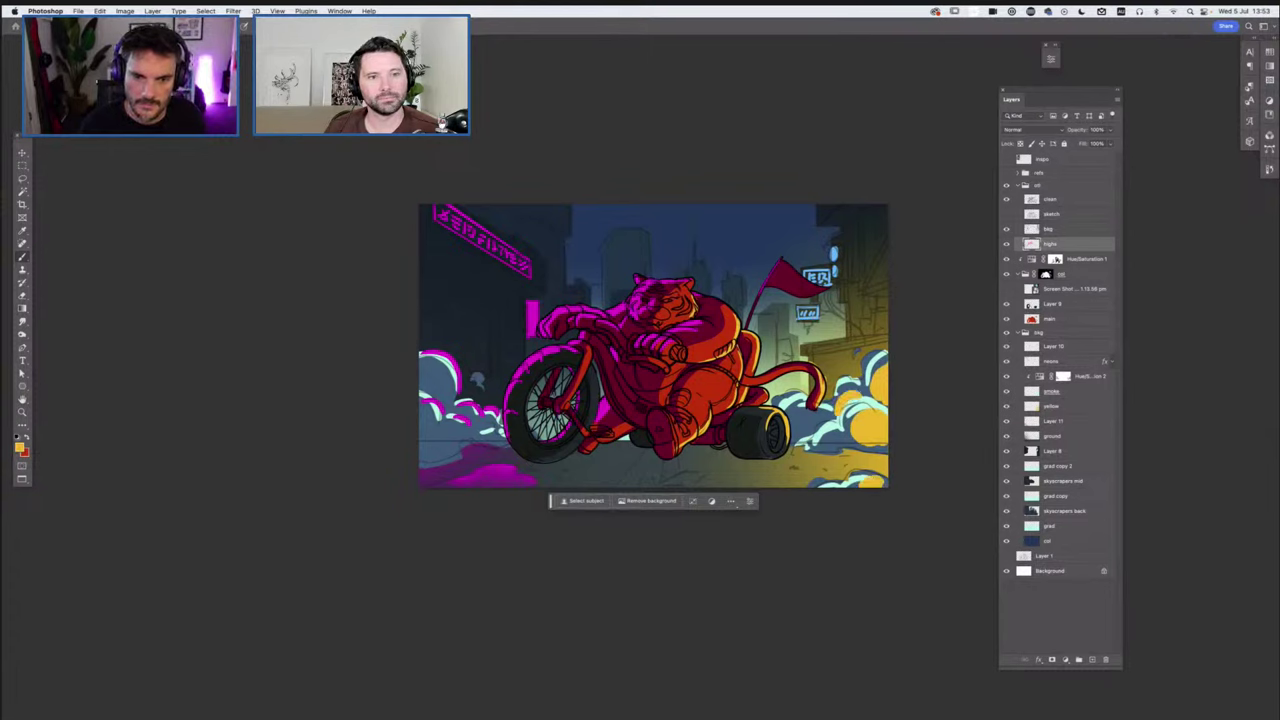
left_click(811, 424)
left_click(834, 442)
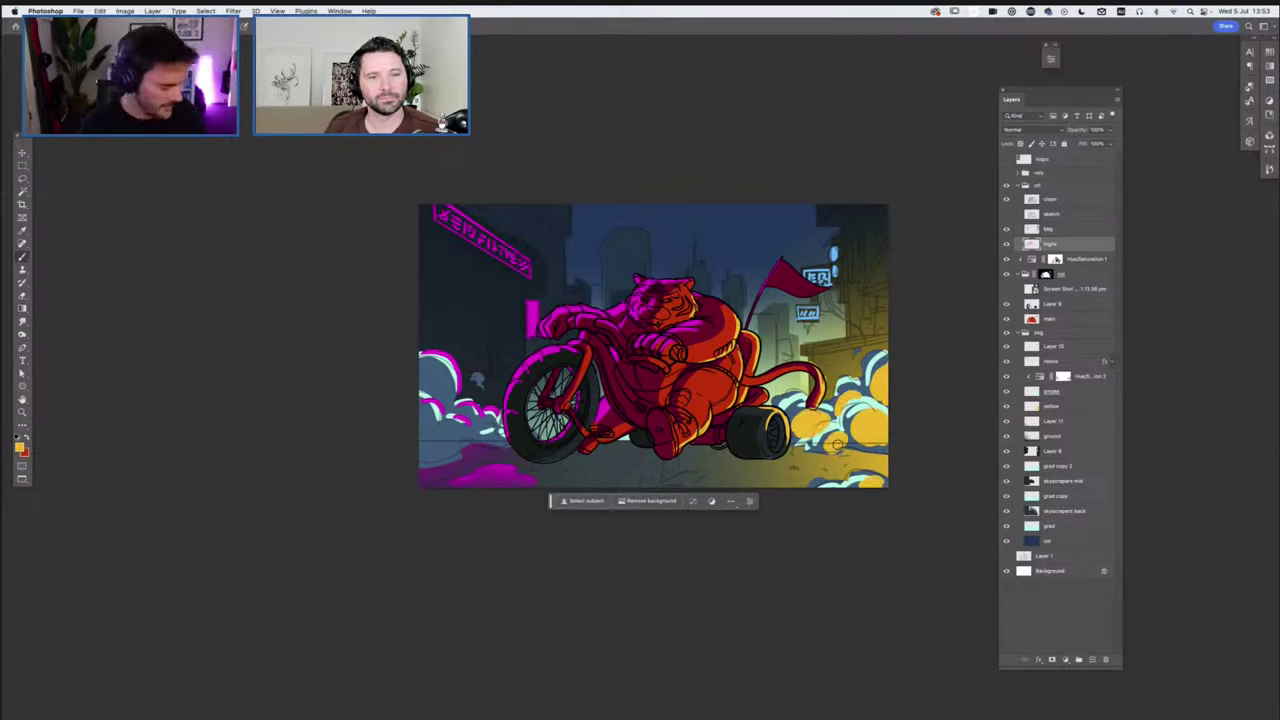
Examine the composition's colour balance and readability at thumbnail size and at larger size
key("super+minus")
key("super+minus")
key("super+minus")
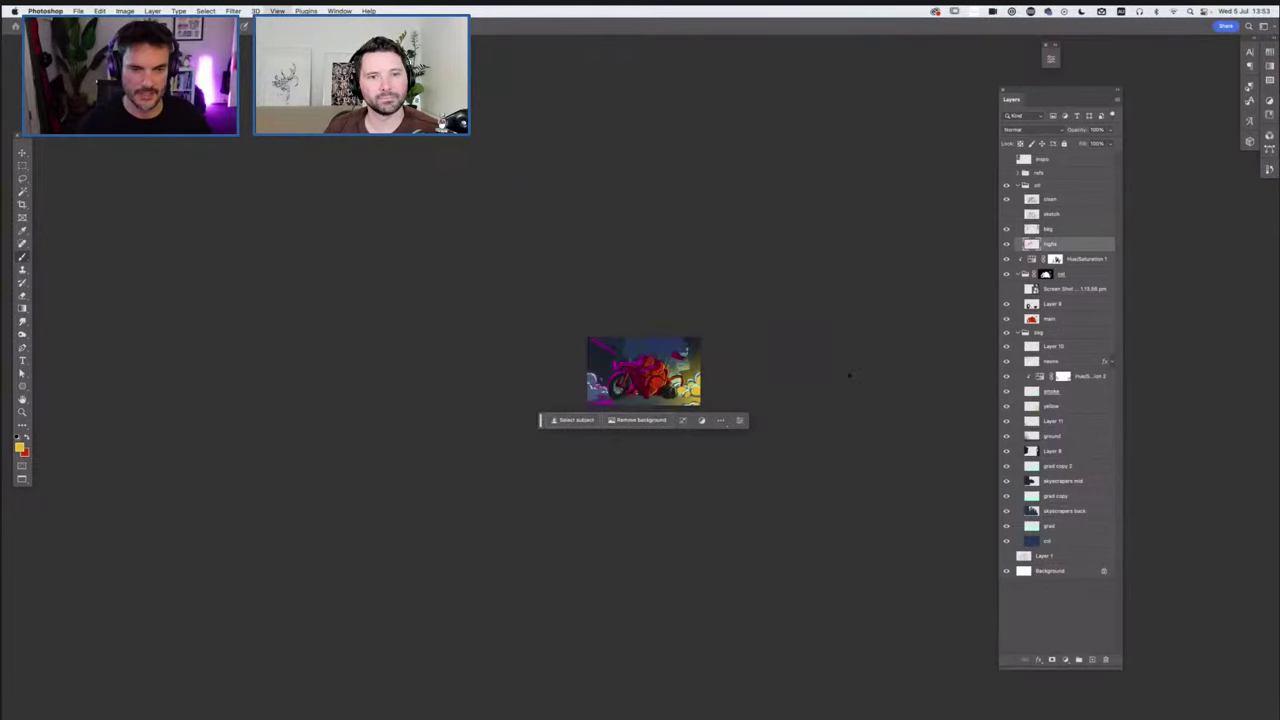
key("super+minus")
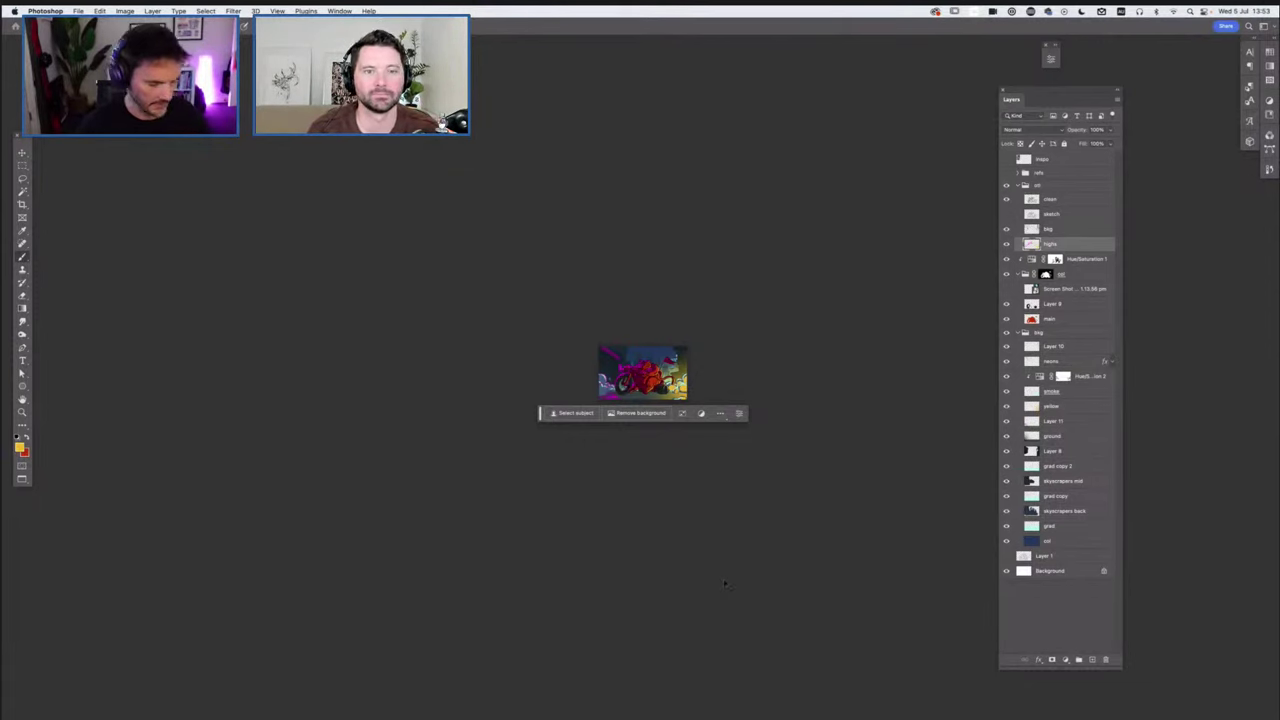
key("super+0")
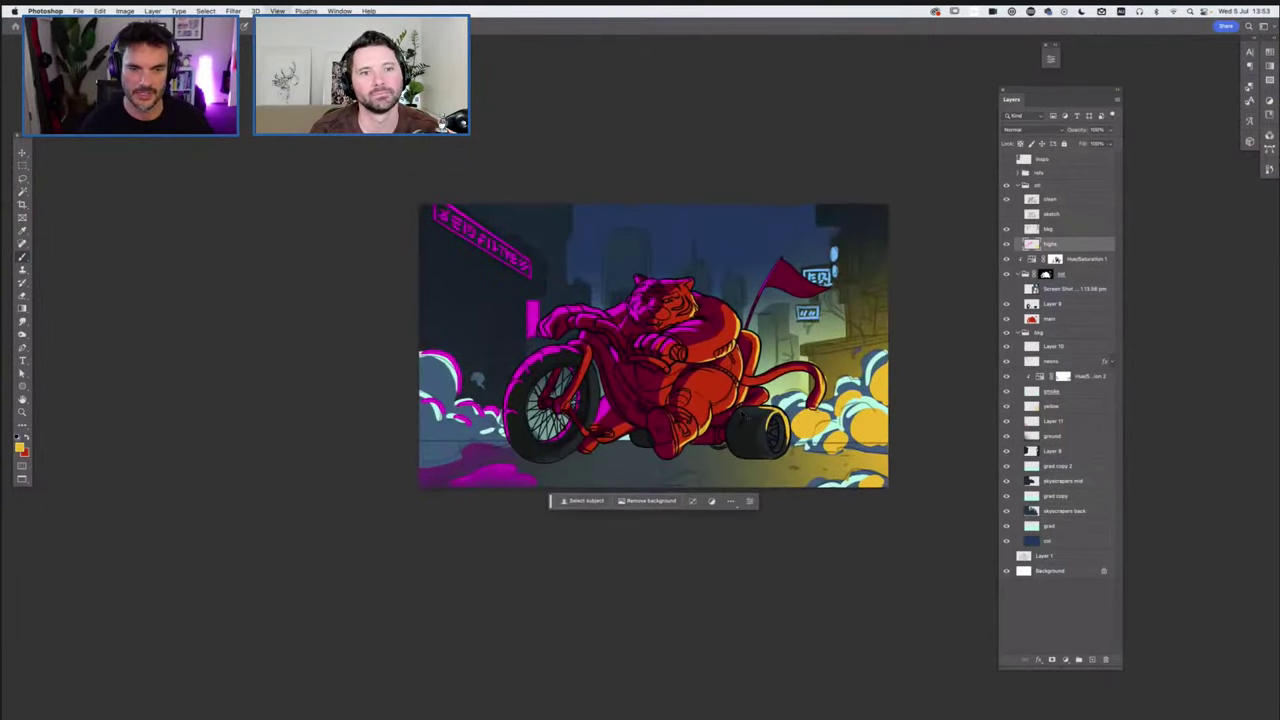
key("super+equal")
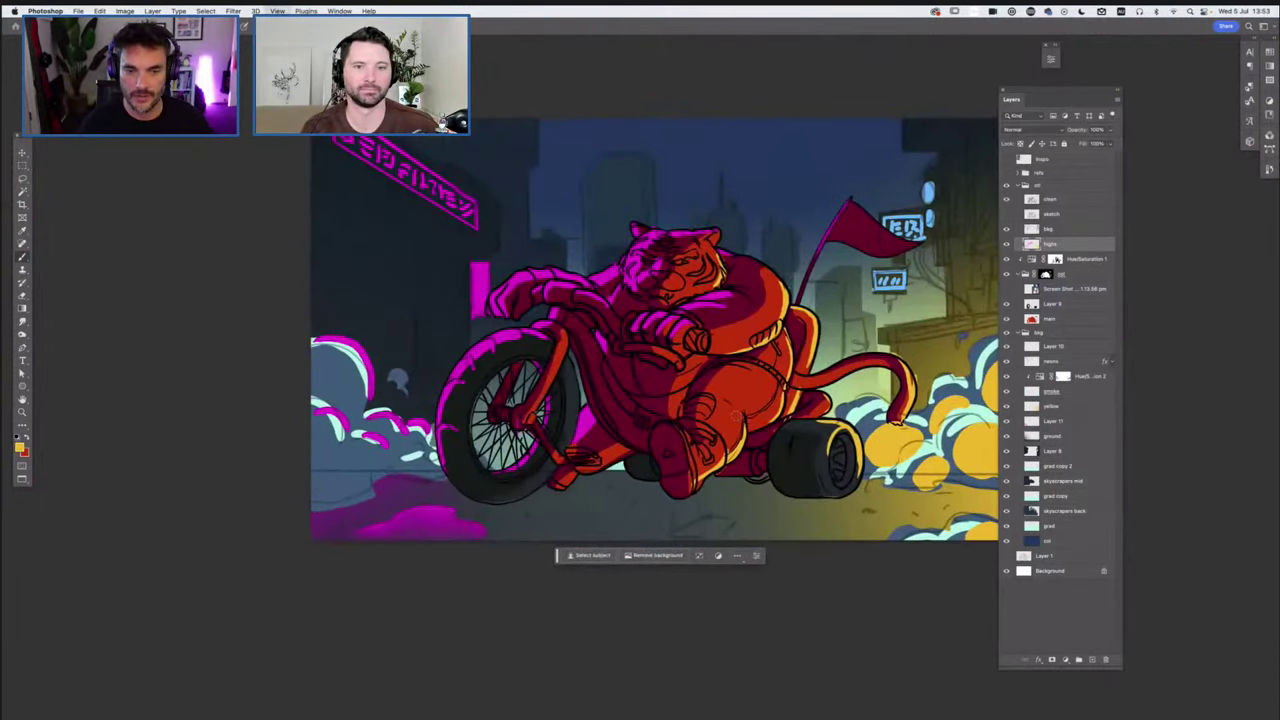
key("super+minus")
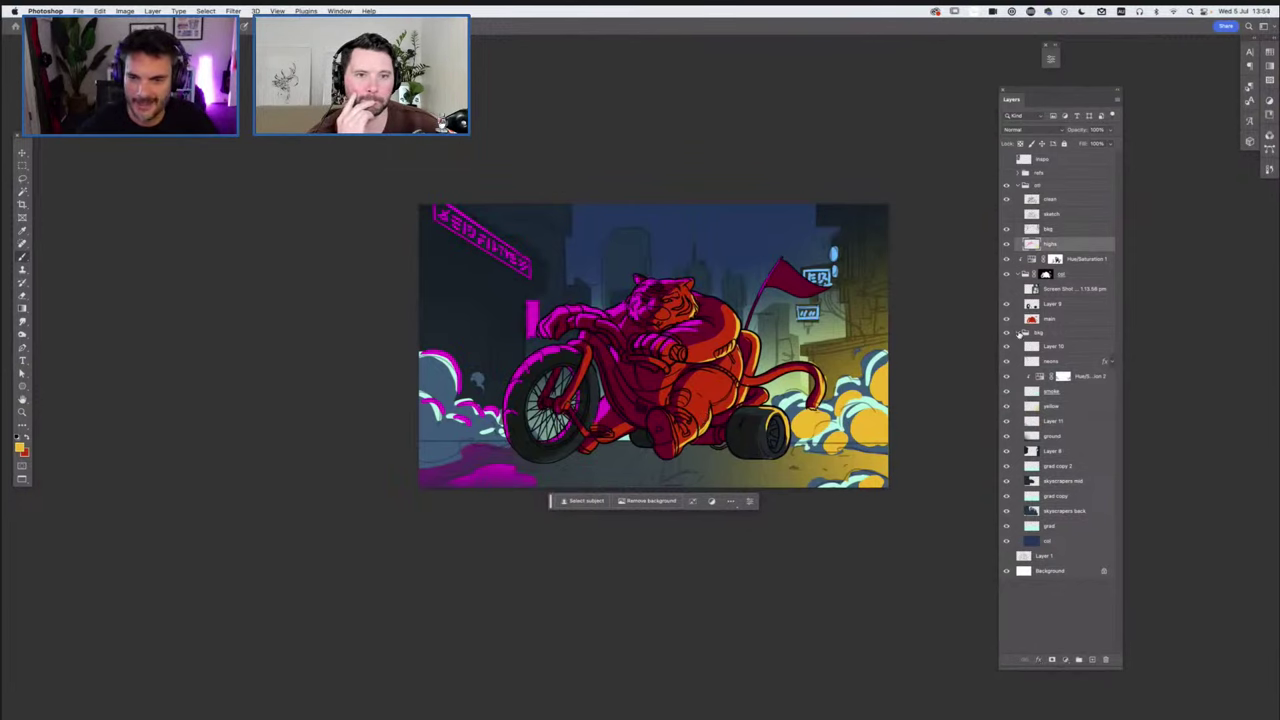
Collapse the background and character colour groups and show the tiger reference images over the artwork
left_click(1020, 331)
left_click(1018, 274)
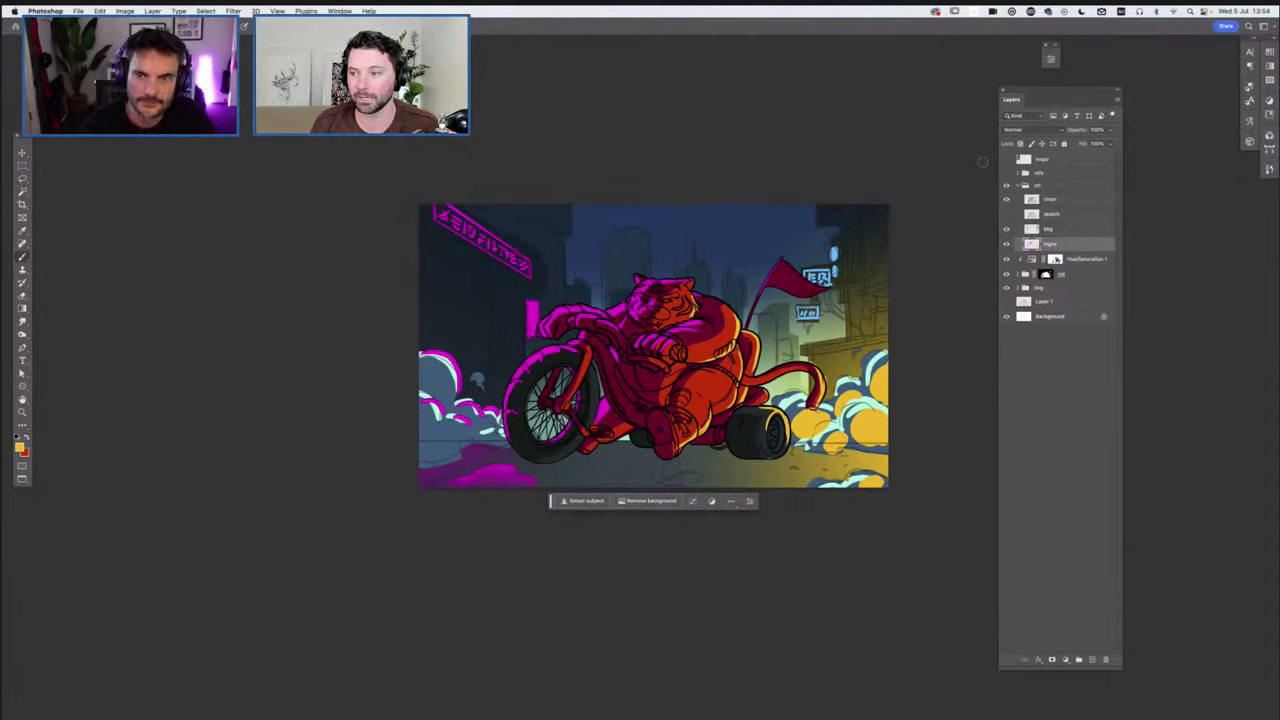
left_click(1006, 173)
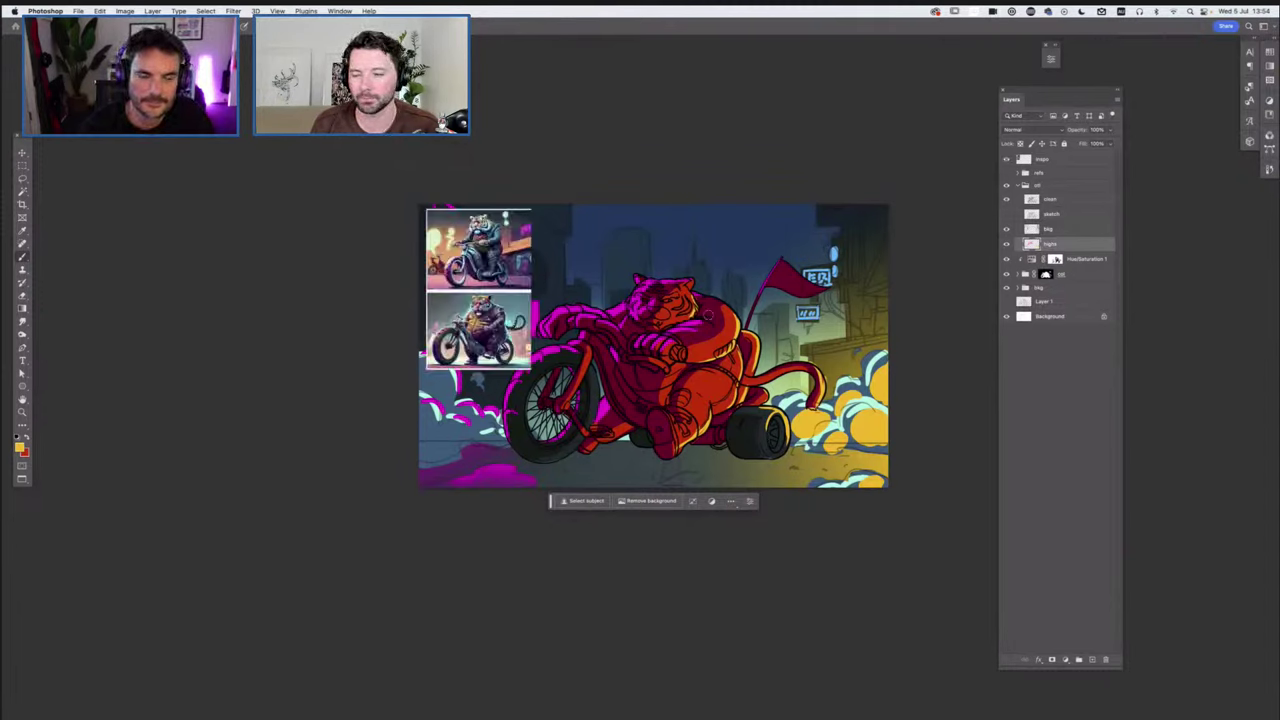